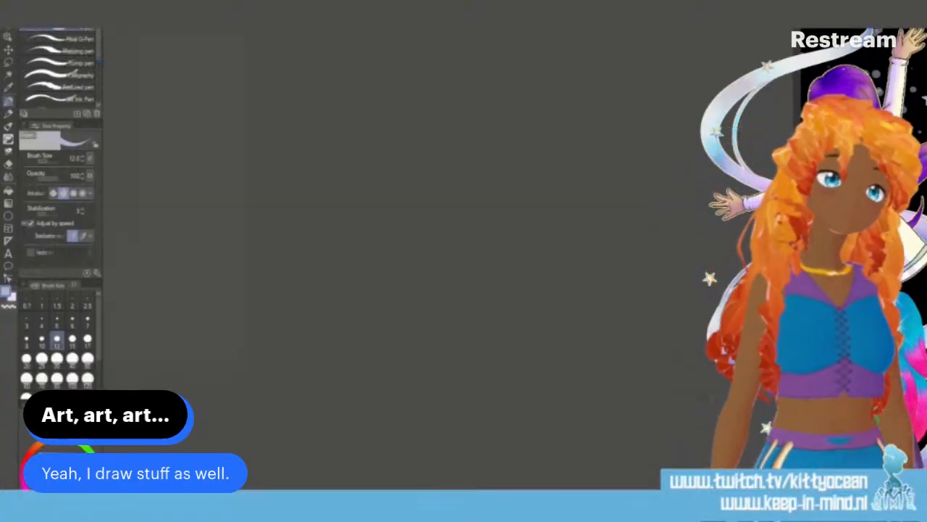
# Step: Open Calh.png from the recently used files and save it as a new file
pyautogui.hotkey('alt', 'f')
pyautogui.moveTo(45, 39)
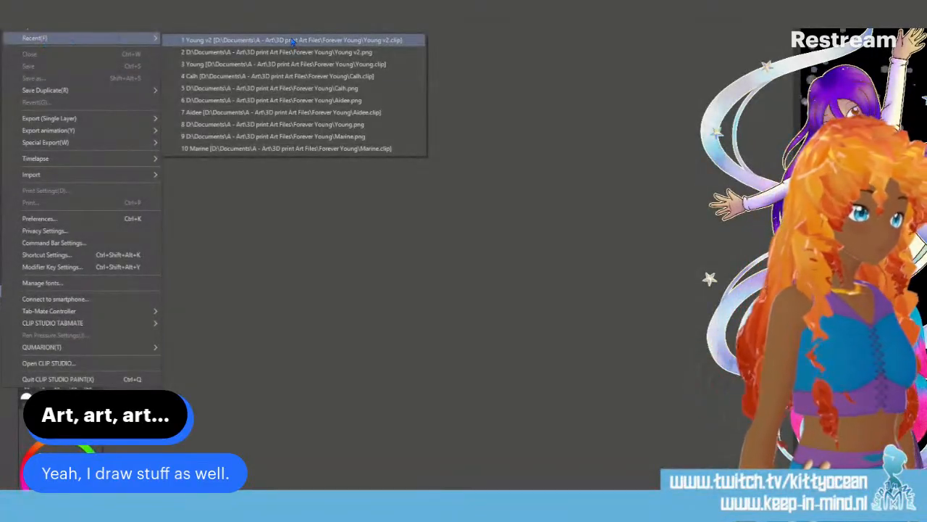
pyautogui.click(307, 86)
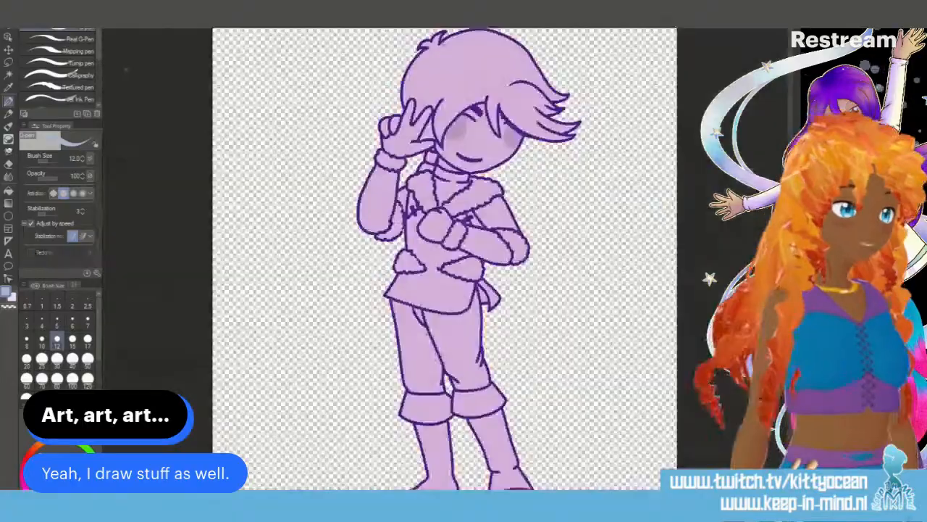
pyautogui.click(13, 9)
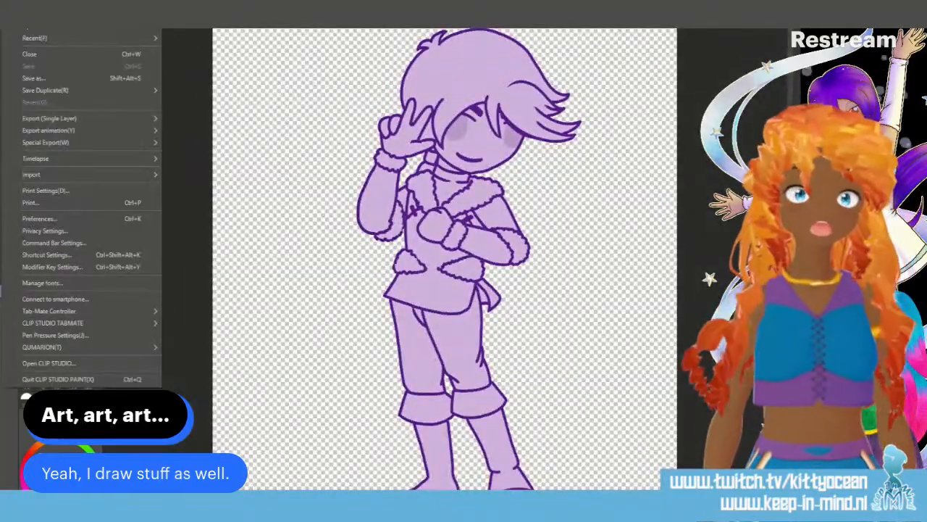
pyautogui.click(56, 78)
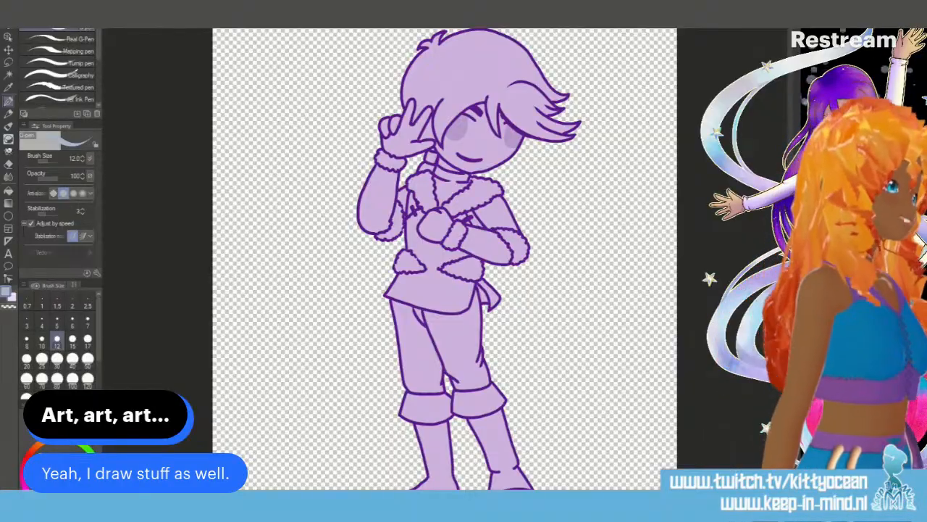
# Step: Change the image resolution settings to use millimetres and set the image height to 130 mm
pyautogui.click(54, 6)
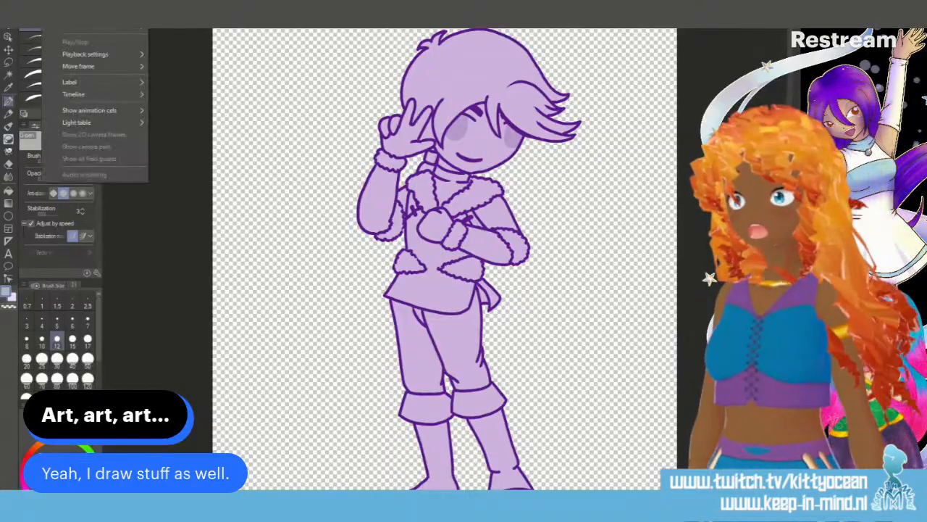
pyautogui.moveTo(30, 6)
pyautogui.click(101, 259)
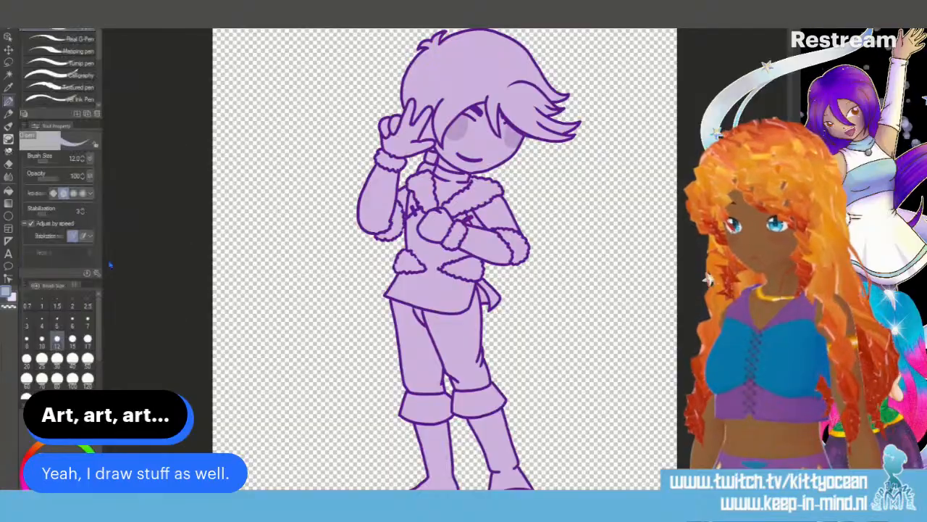
pyautogui.click(399, 304)
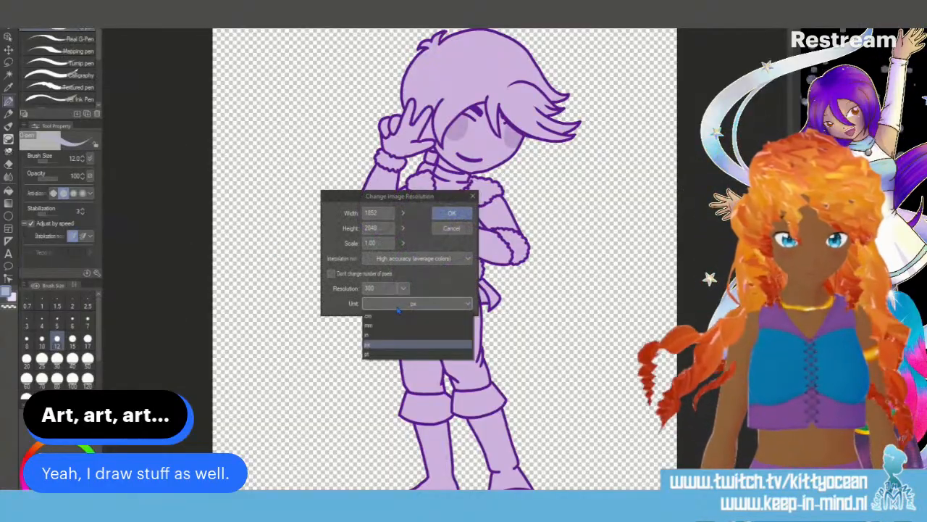
pyautogui.click(383, 327)
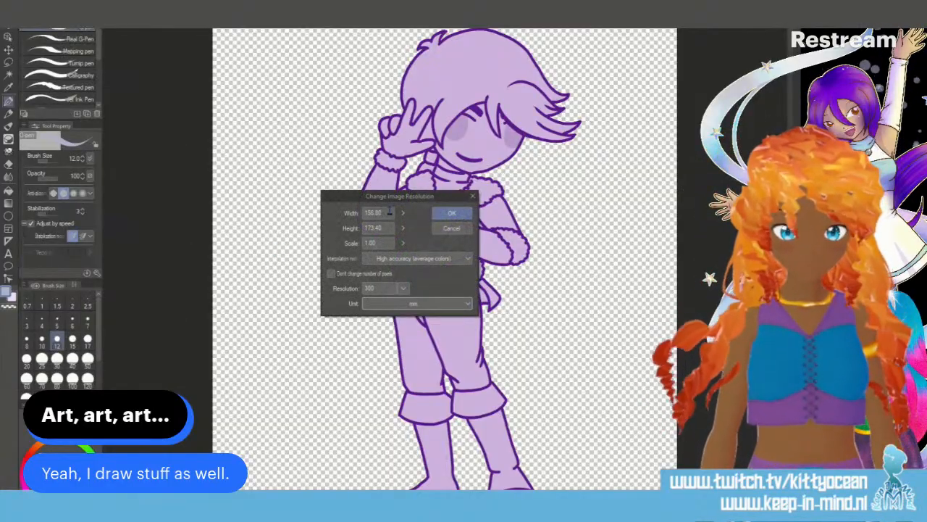
pyautogui.doubleClick(388, 229)
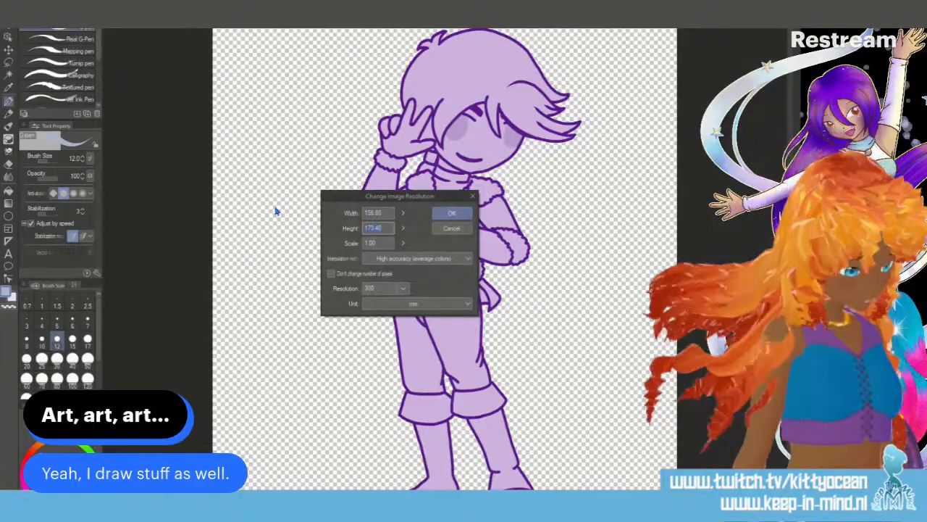
pyautogui.write('1300')
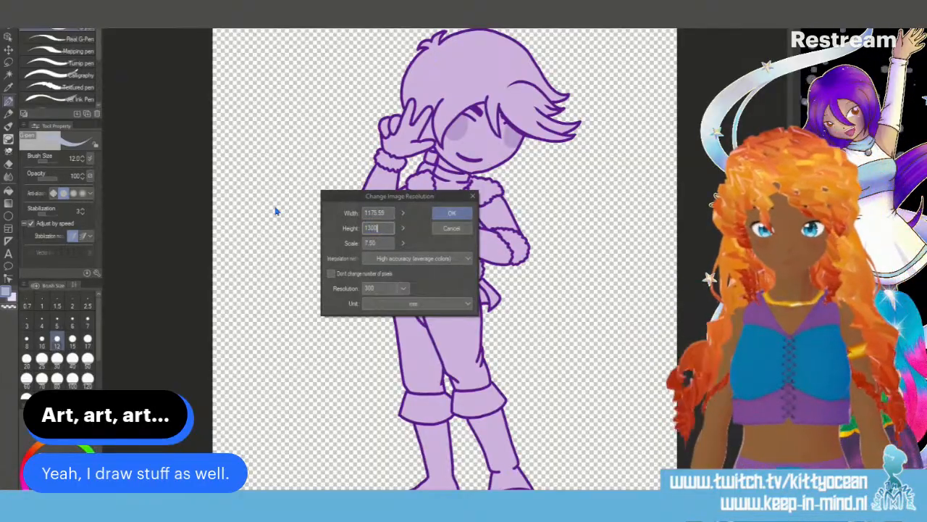
pyautogui.press('BackSpace')
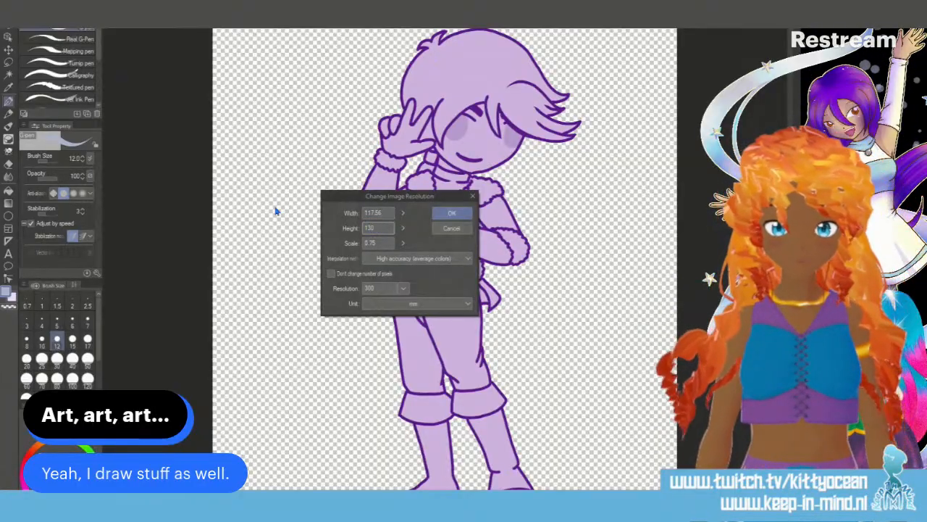
pyautogui.press('Return')
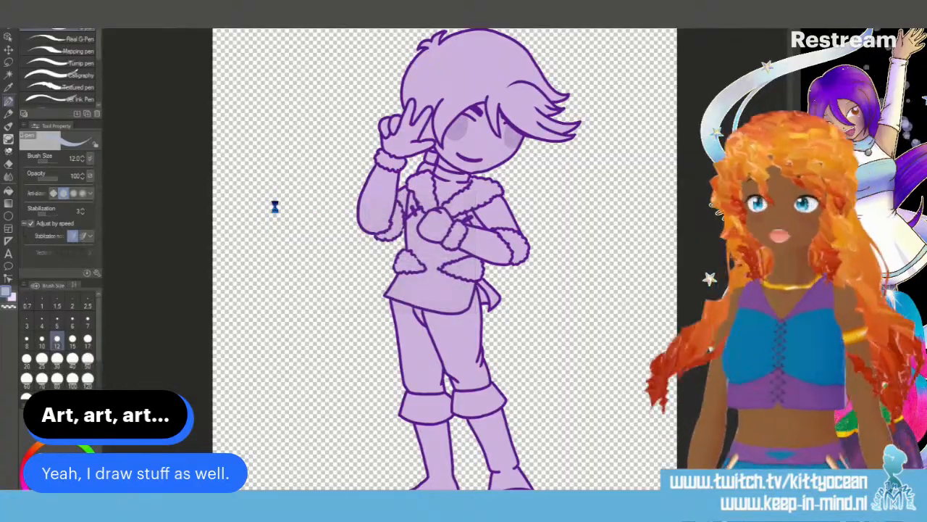
# Step: Enlarge the pencil sketch photo to 207% and shift it so the figures lie over the canvas
pyautogui.scroll(3, 276, 210)
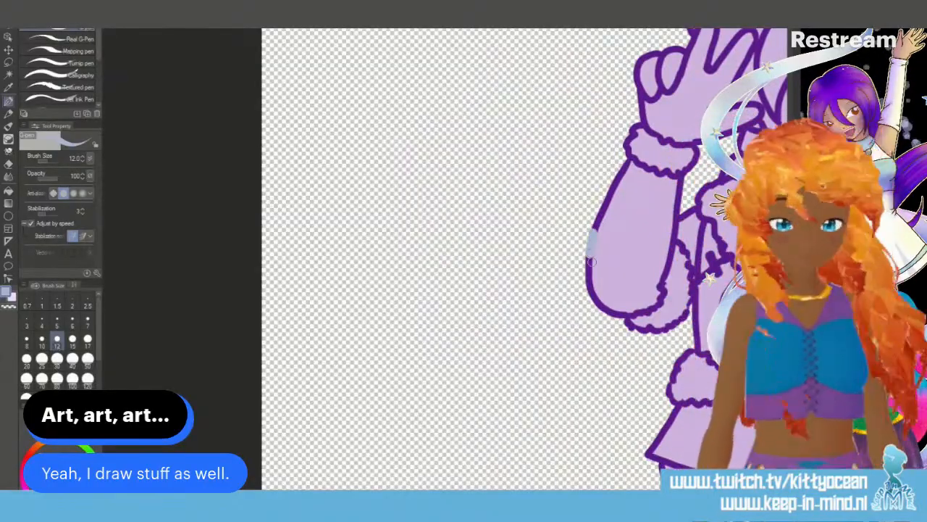
pyautogui.scroll(-3, 592, 262)
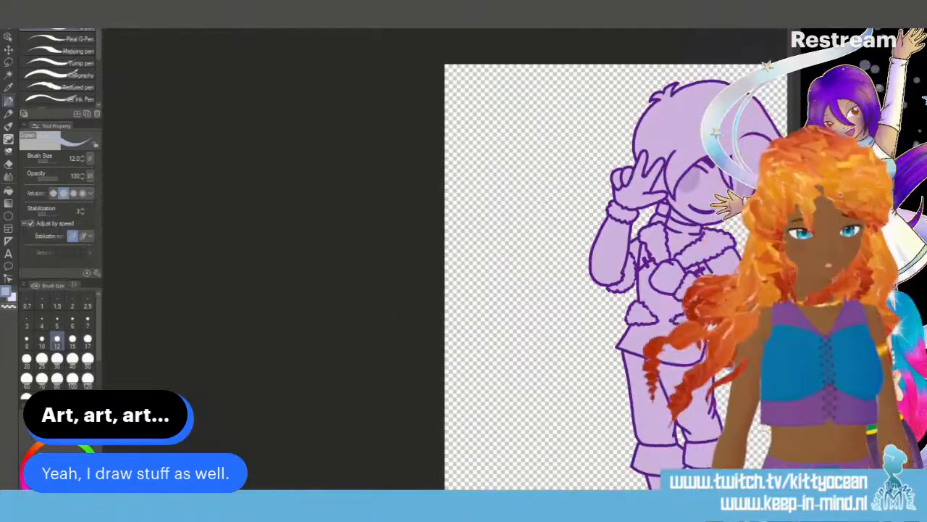
pyautogui.moveTo(592, 262); pyautogui.dragTo(374, 263)
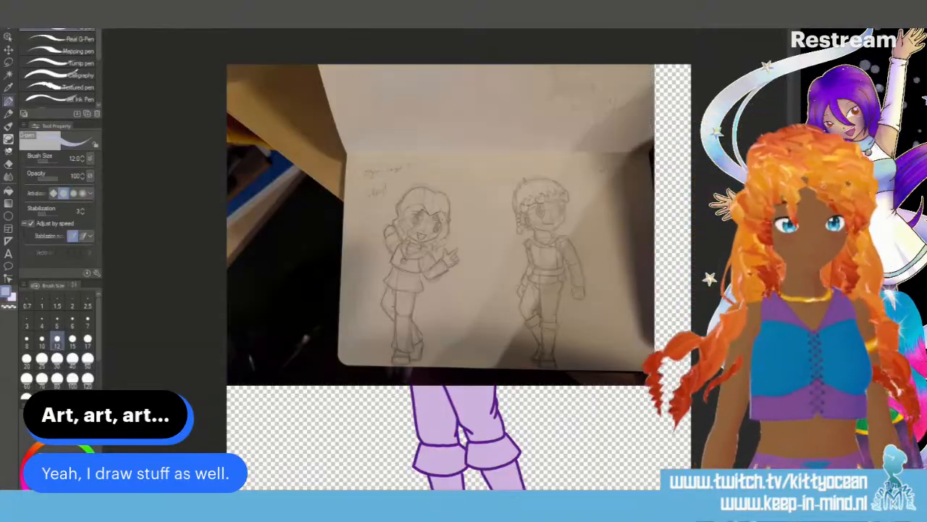
pyautogui.hotkey('ctrl', '-')
pyautogui.hotkey('ctrl', '-')
pyautogui.hotkey('ctrl', '-')
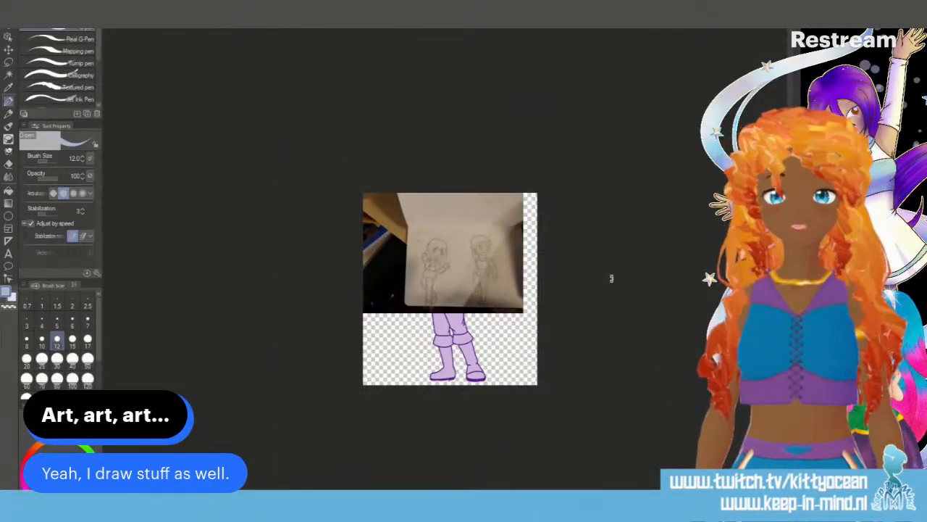
pyautogui.hotkey('ctrl', 't')
pyautogui.moveTo(523, 313); pyautogui.dragTo(695, 477)
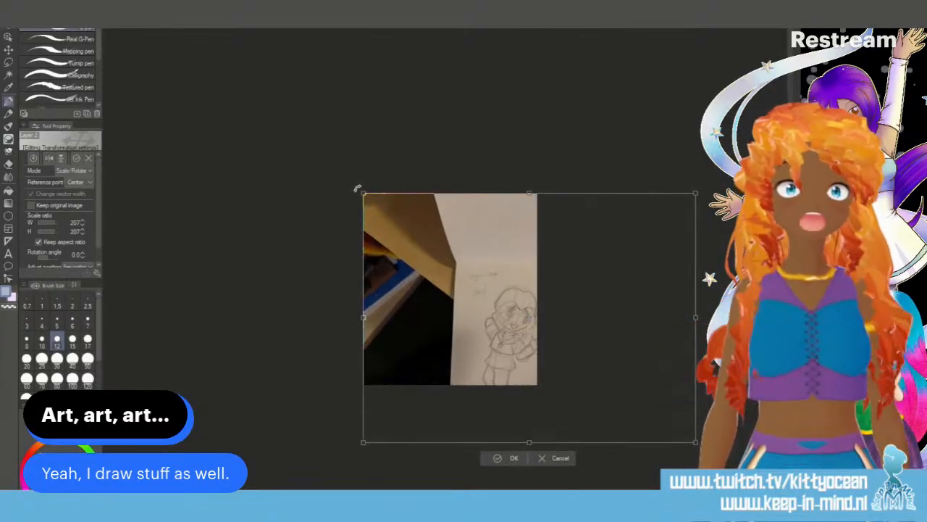
pyautogui.moveTo(390, 209)
pyautogui.mouseDown()
pyautogui.moveTo(364, 177)
pyautogui.moveTo(298, 141)
pyautogui.moveTo(311, 156)
pyautogui.mouseUp()
pyautogui.moveTo(411, 227); pyautogui.dragTo(402, 236)
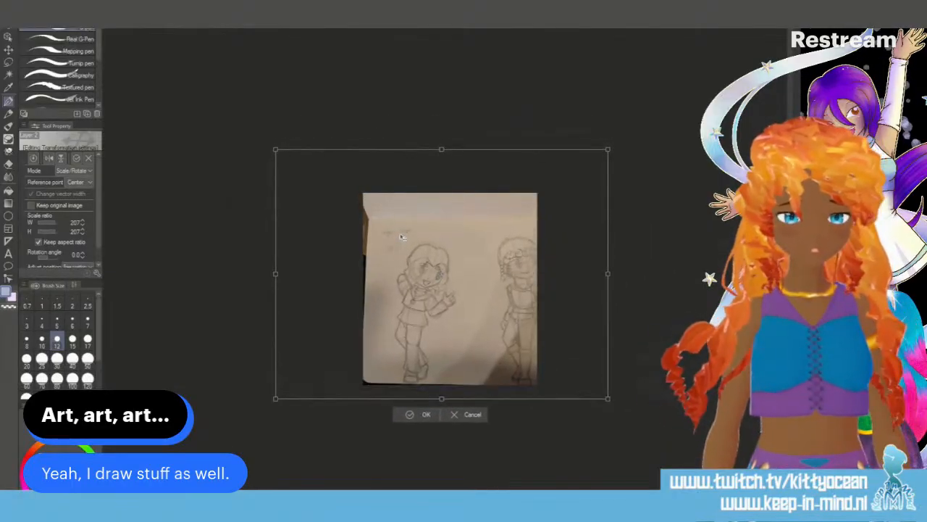
# Step: Enlarge the sketch photo to about 269% with its first figure filling the canvas, and save the file under a new name
pyautogui.moveTo(608, 149); pyautogui.dragTo(697, 74)
pyautogui.moveTo(503, 235); pyautogui.dragTo(494, 242)
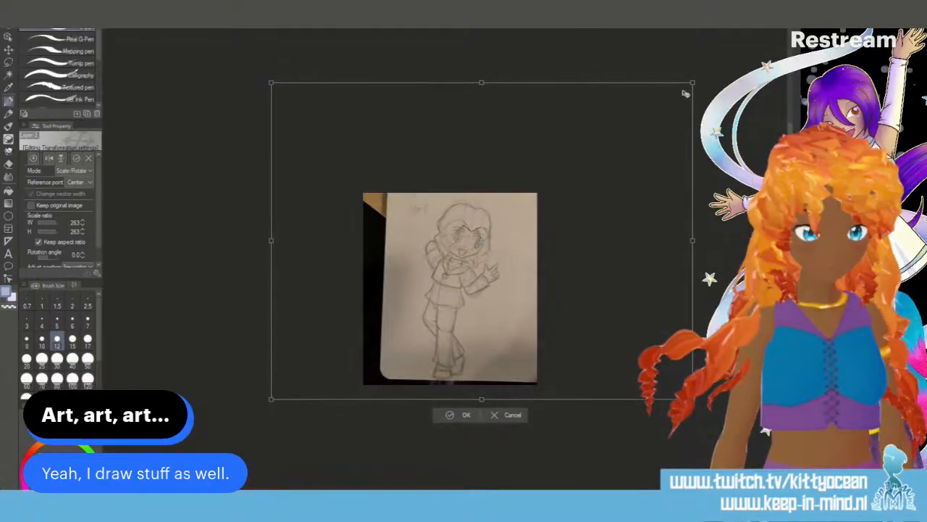
pyautogui.moveTo(692, 82); pyautogui.dragTo(703, 74)
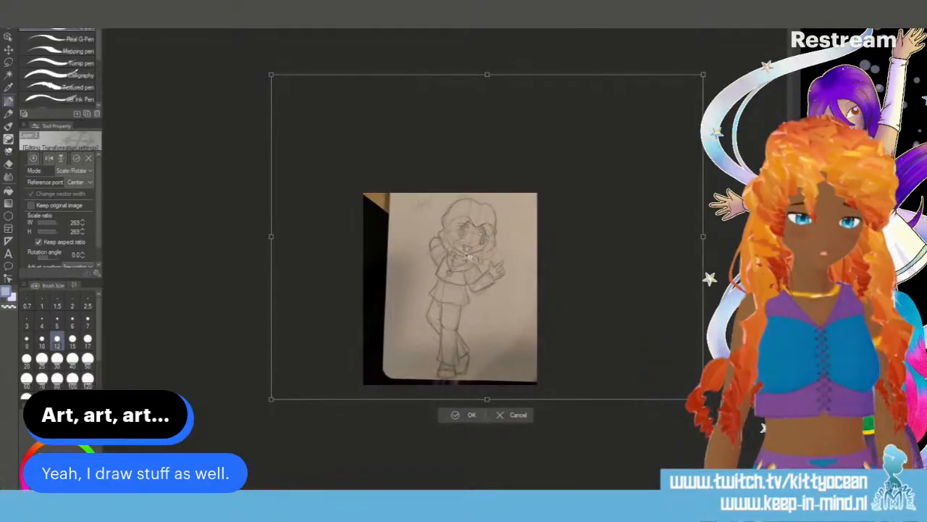
pyautogui.moveTo(469, 258); pyautogui.dragTo(465, 259)
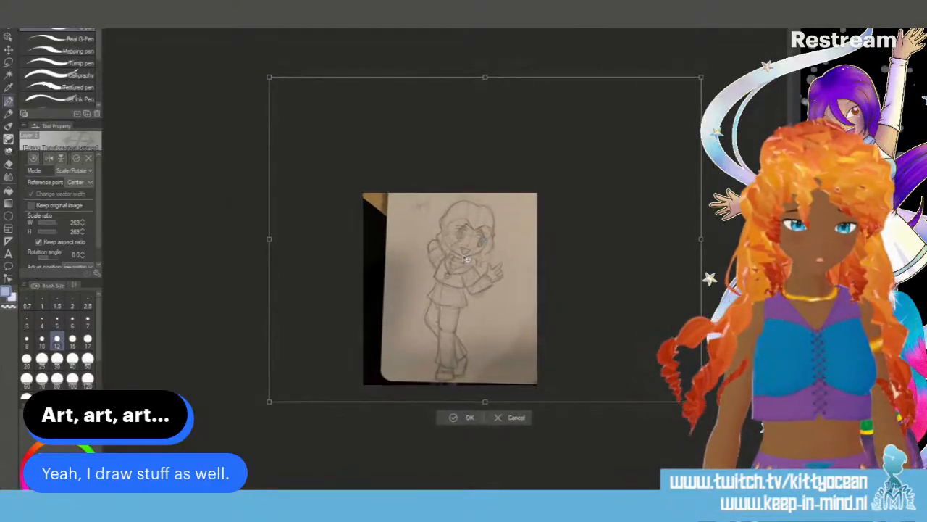
pyautogui.click(469, 418)
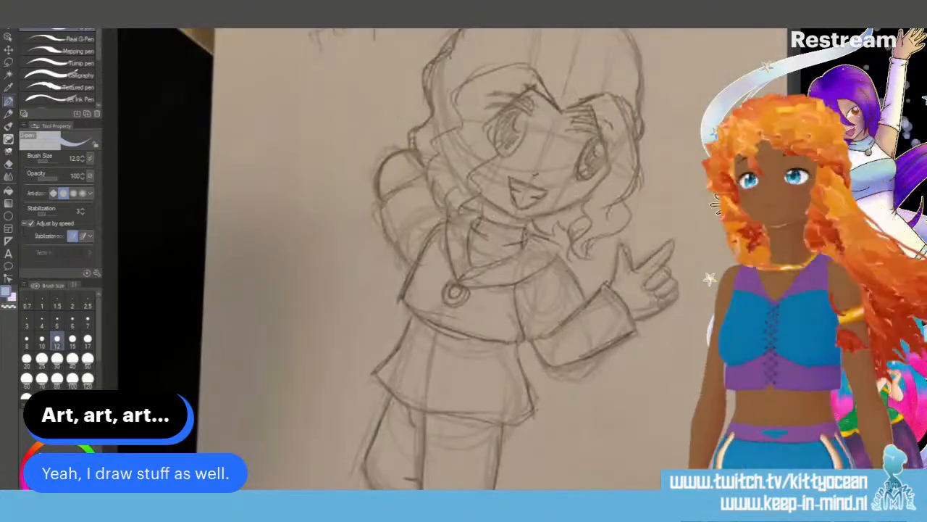
pyautogui.click(13, 5)
pyautogui.click(48, 79)
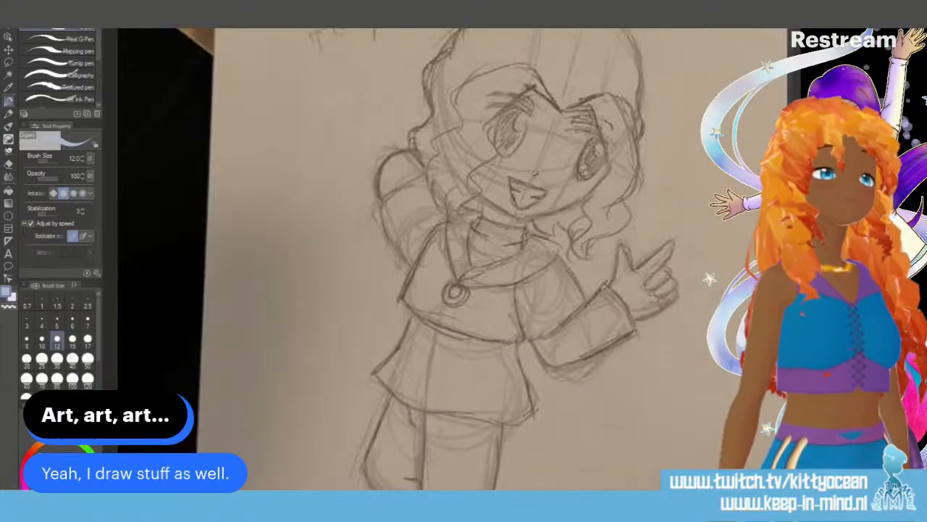
# Step: Trace the outer and inner edges of the wavy front hair lock by the raised arm in brown with a size 12 pen
pyautogui.hotkey('ctrl', '+')
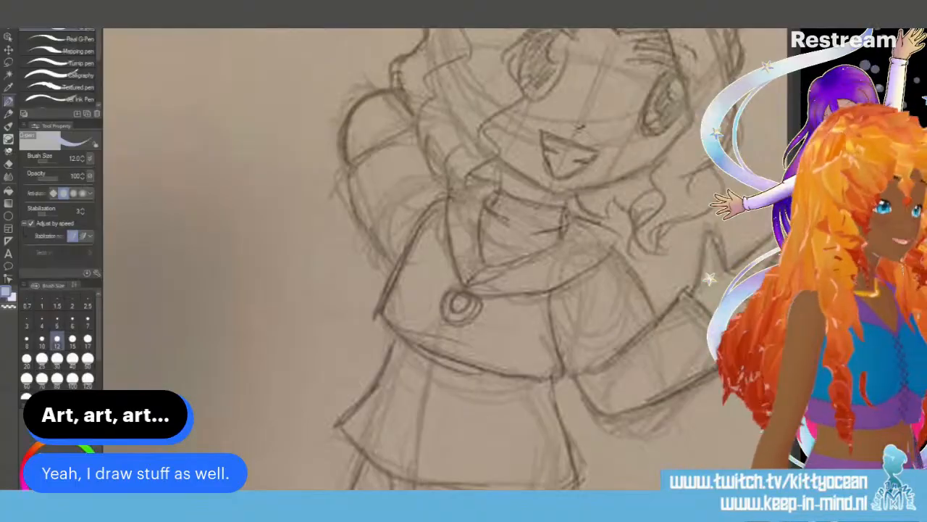
pyautogui.scroll(4, 434, 261)
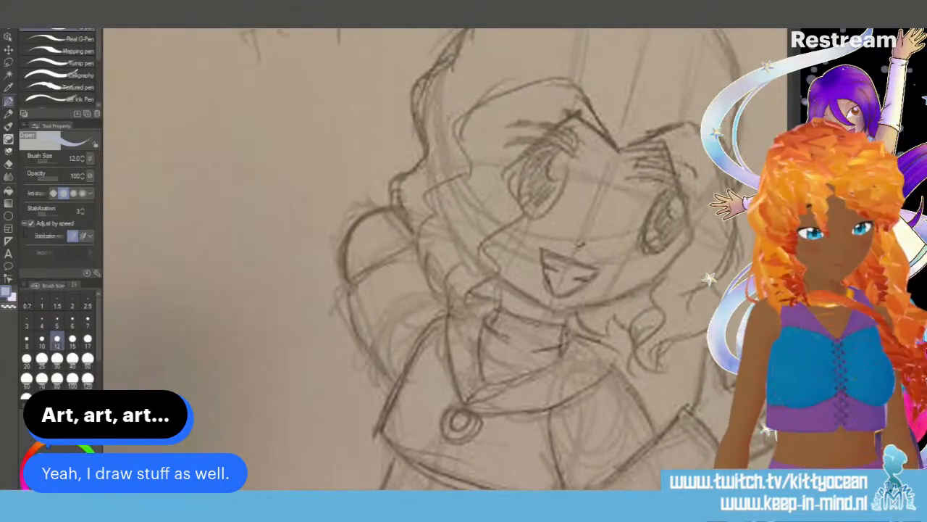
pyautogui.click(57, 471)
pyautogui.click(61, 478)
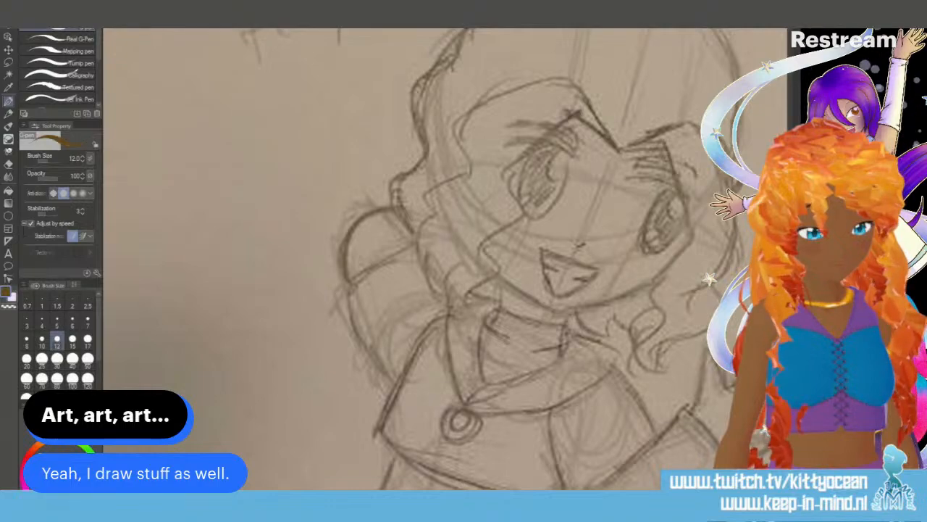
pyautogui.moveTo(617, 153)
pyautogui.mouseDown()
pyautogui.moveTo(572, 75)
pyautogui.moveTo(511, 85)
pyautogui.moveTo(461, 114)
pyautogui.moveTo(462, 178)
pyautogui.moveTo(428, 206)
pyautogui.moveTo(417, 277)
pyautogui.moveTo(446, 276)
pyautogui.mouseUp()
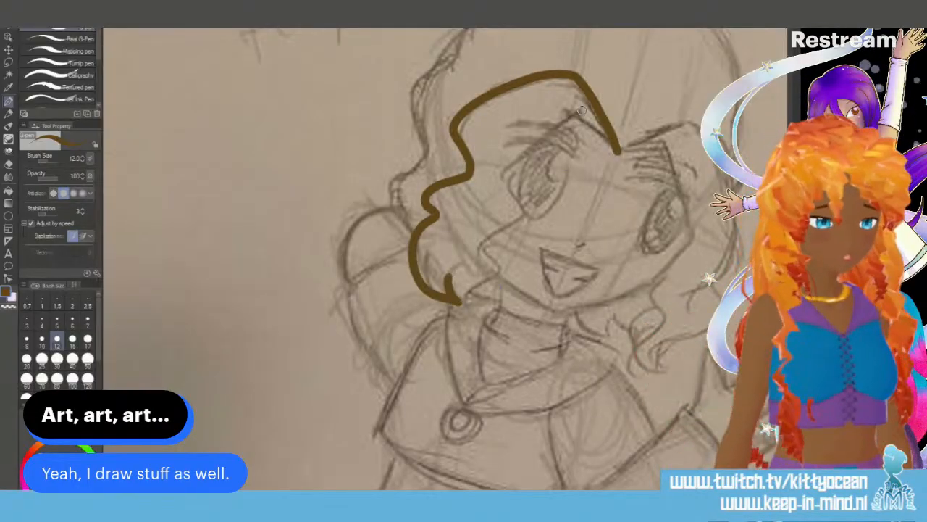
pyautogui.moveTo(581, 110)
pyautogui.mouseDown()
pyautogui.moveTo(532, 138)
pyautogui.moveTo(510, 176)
pyautogui.moveTo(524, 218)
pyautogui.moveTo(486, 242)
pyautogui.moveTo(502, 274)
pyautogui.moveTo(462, 306)
pyautogui.mouseUp()
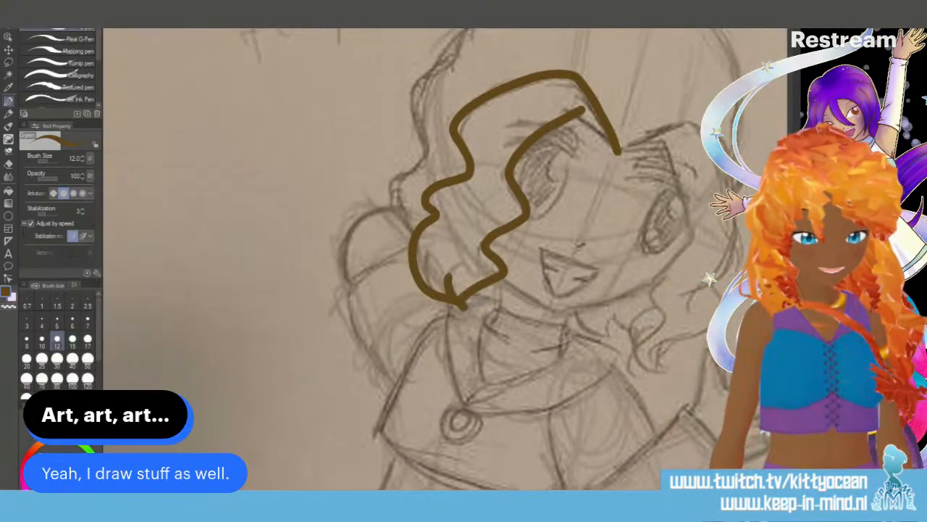
# Step: Trace the opposite wavy front lock down to its curled tip and join its hairline to the parting in brown
pyautogui.moveTo(558, 126)
pyautogui.mouseDown()
pyautogui.moveTo(579, 124)
pyautogui.moveTo(620, 148)
pyautogui.moveTo(694, 221)
pyautogui.moveTo(646, 284)
pyautogui.moveTo(630, 352)
pyautogui.moveTo(658, 368)
pyautogui.mouseUp()
pyautogui.moveTo(627, 147); pyautogui.dragTo(700, 125)
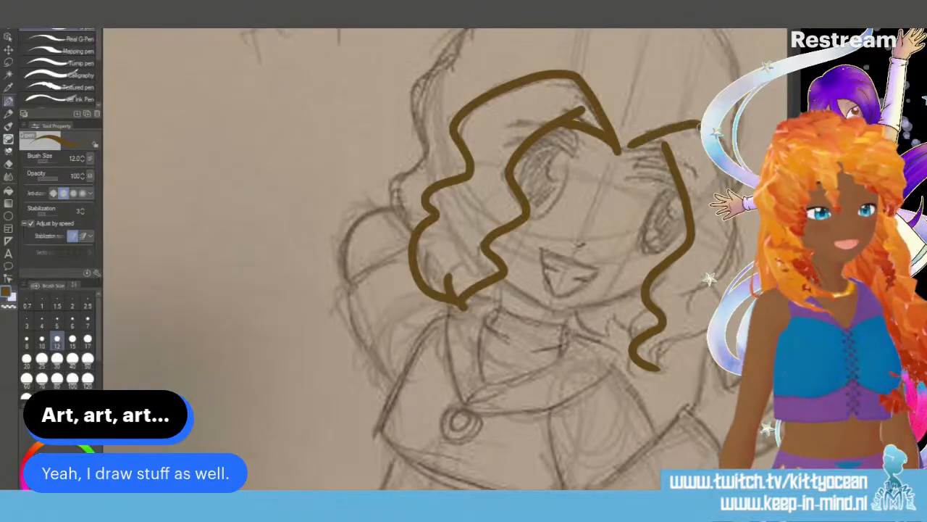
pyautogui.moveTo(710, 287)
pyautogui.mouseDown()
pyautogui.moveTo(685, 305)
pyautogui.moveTo(692, 336)
pyautogui.moveTo(652, 371)
pyautogui.mouseUp()
pyautogui.moveTo(616, 154); pyautogui.dragTo(668, 147)
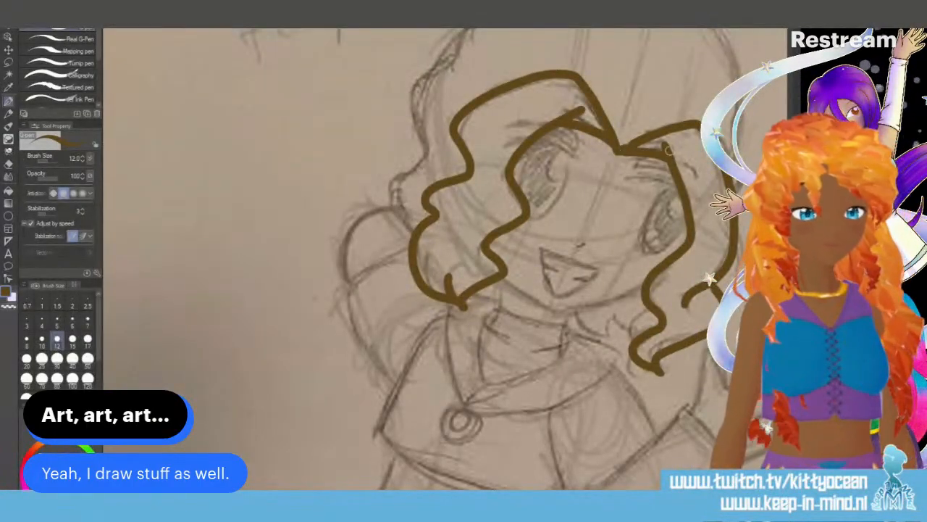
# Step: Draw short, thick brown strokes above both eyes, just under the hairline, following the sketch
pyautogui.moveTo(542, 133)
pyautogui.mouseDown()
pyautogui.moveTo(574, 149)
pyautogui.moveTo(564, 125)
pyautogui.mouseUp()
pyautogui.moveTo(671, 172); pyautogui.dragTo(632, 167)
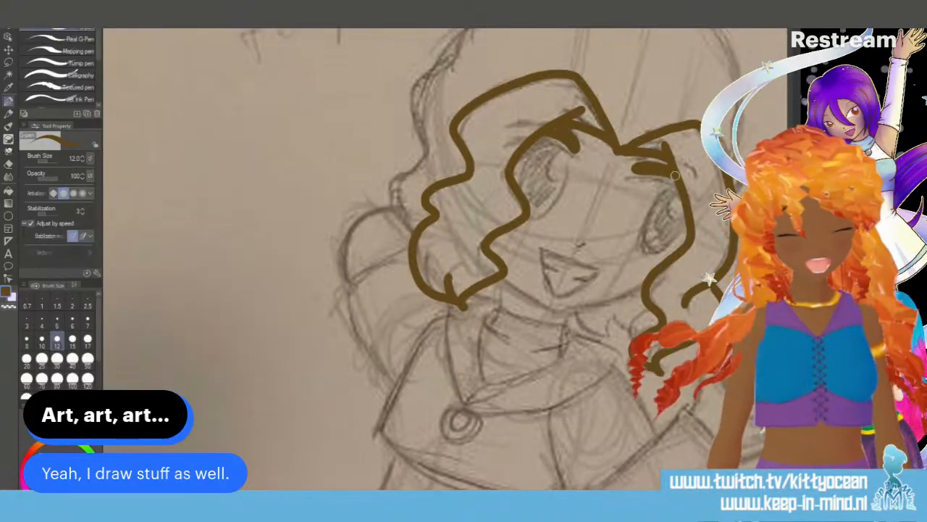
pyautogui.moveTo(536, 144); pyautogui.dragTo(576, 161)
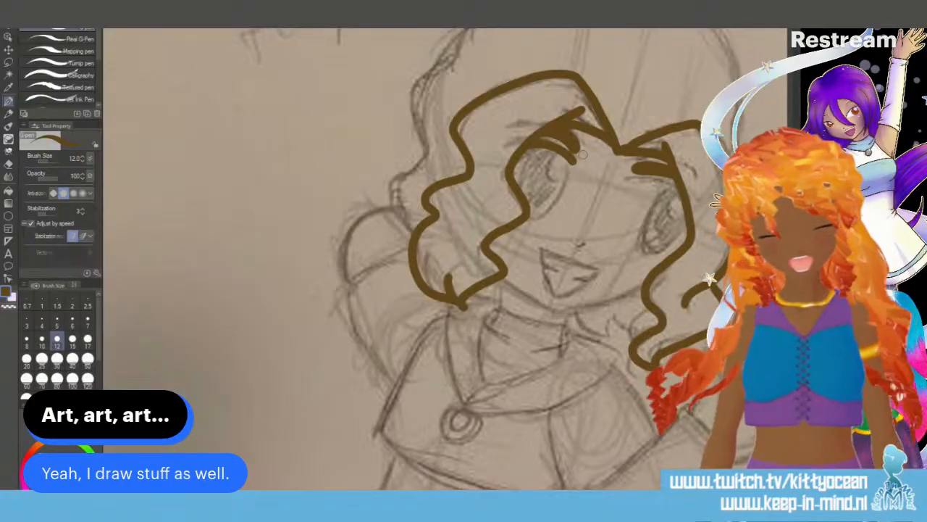
pyautogui.moveTo(629, 181); pyautogui.dragTo(679, 192)
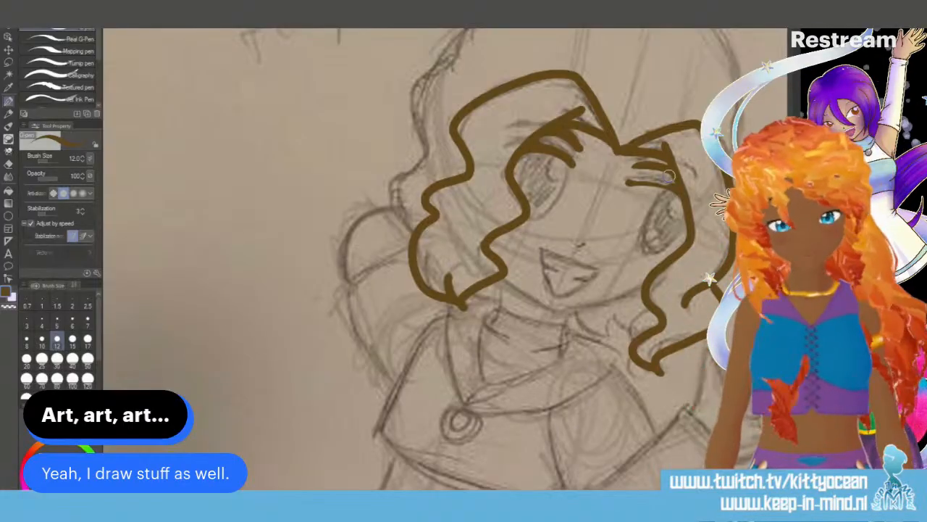
pyautogui.moveTo(629, 184); pyautogui.dragTo(677, 191)
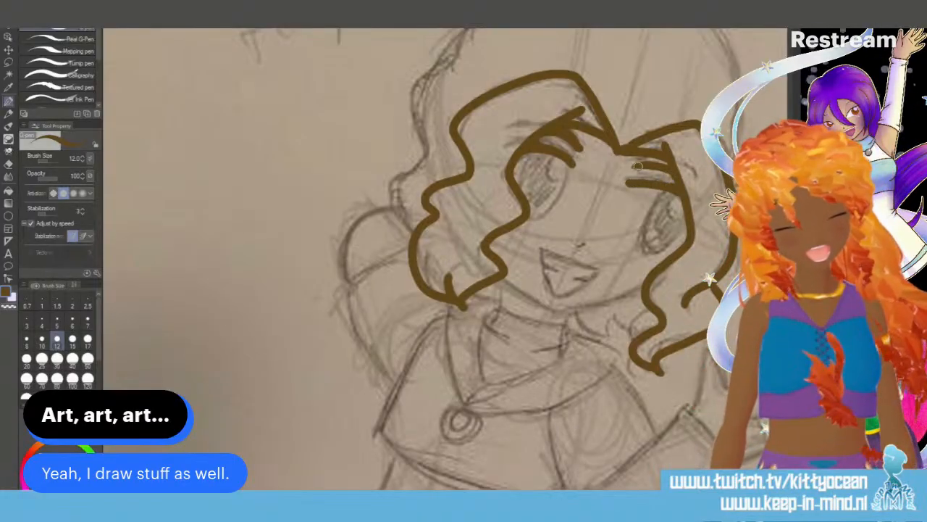
pyautogui.moveTo(633, 166); pyautogui.dragTo(671, 175)
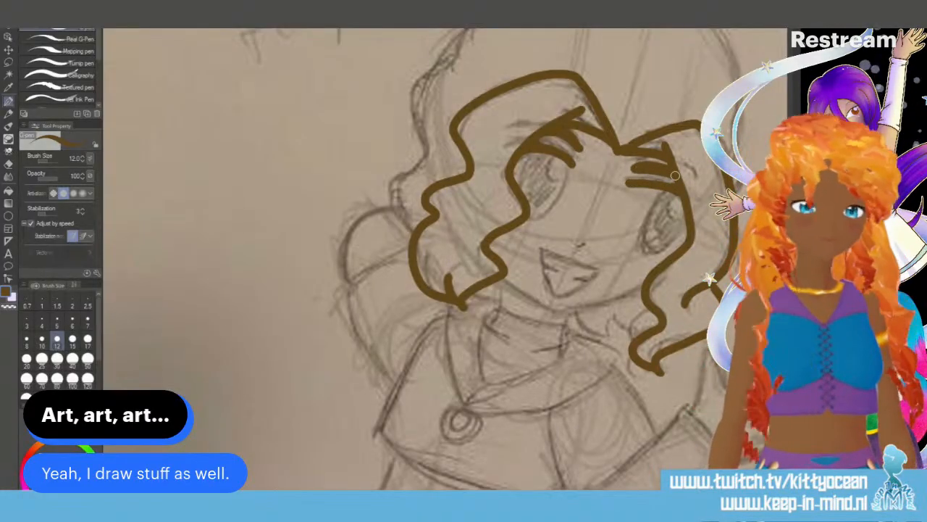
# Step: Trace the open smiling mouth in brown, with its slanted upper lip, pointed lower edge and short inner lines
pyautogui.moveTo(546, 243); pyautogui.dragTo(609, 271)
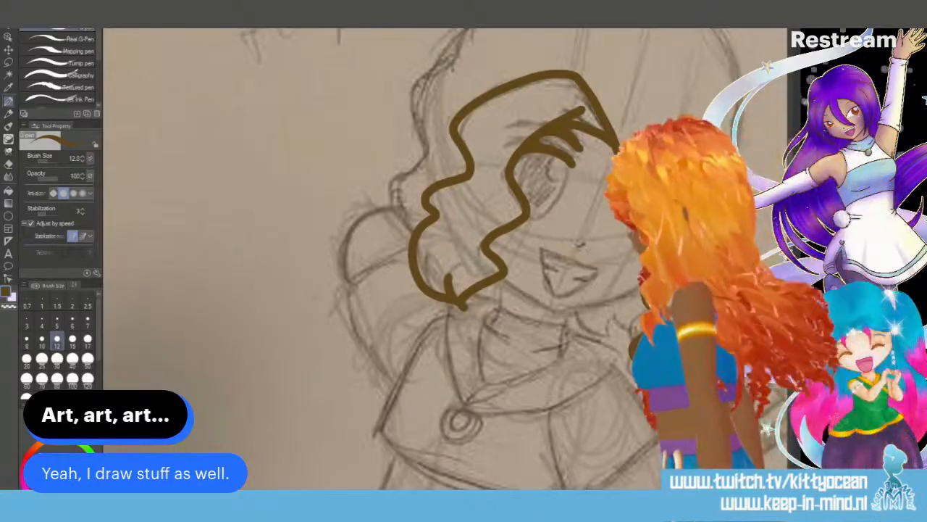
pyautogui.moveTo(545, 241); pyautogui.dragTo(608, 266)
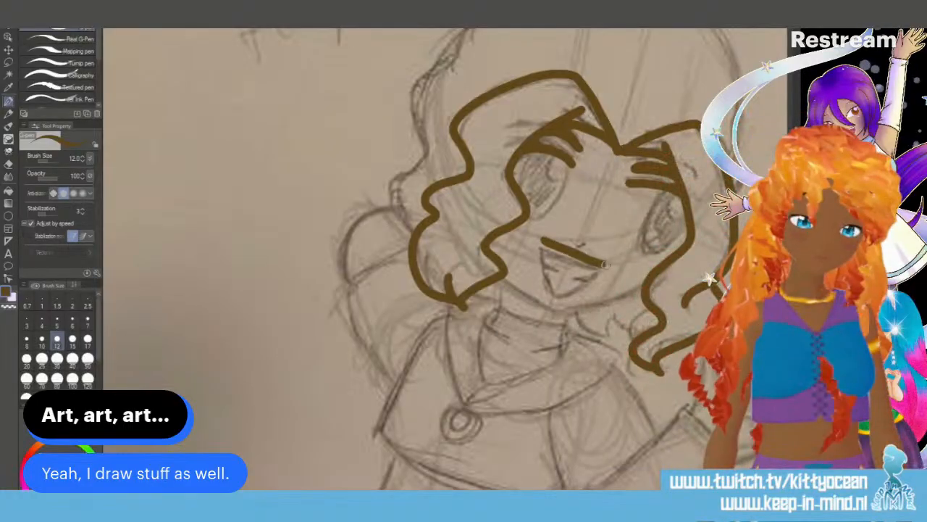
pyautogui.moveTo(545, 242)
pyautogui.mouseDown()
pyautogui.moveTo(547, 266)
pyautogui.moveTo(582, 281)
pyautogui.mouseUp()
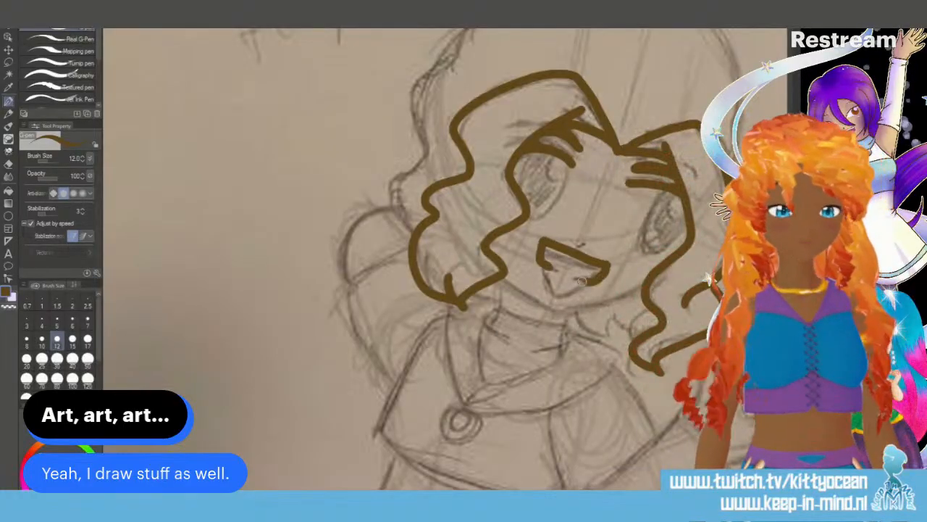
pyautogui.moveTo(547, 269)
pyautogui.mouseDown()
pyautogui.moveTo(549, 290)
pyautogui.moveTo(580, 296)
pyautogui.moveTo(587, 280)
pyautogui.mouseUp()
# Step: Trace the jawline in brown from one front hair lock around the chin to the opposite lock
pyautogui.moveTo(649, 281)
pyautogui.mouseDown()
pyautogui.moveTo(643, 291)
pyautogui.moveTo(559, 308)
pyautogui.mouseUp()
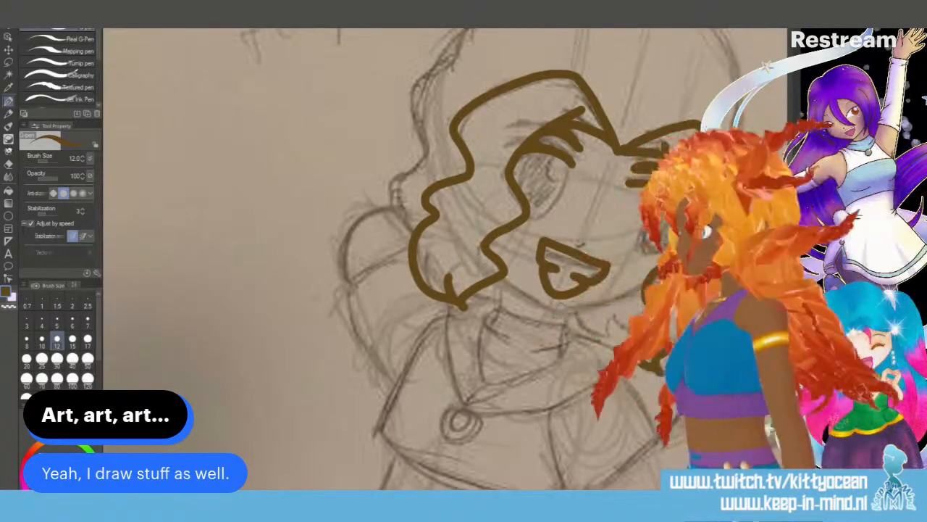
pyautogui.moveTo(634, 291); pyautogui.dragTo(573, 308)
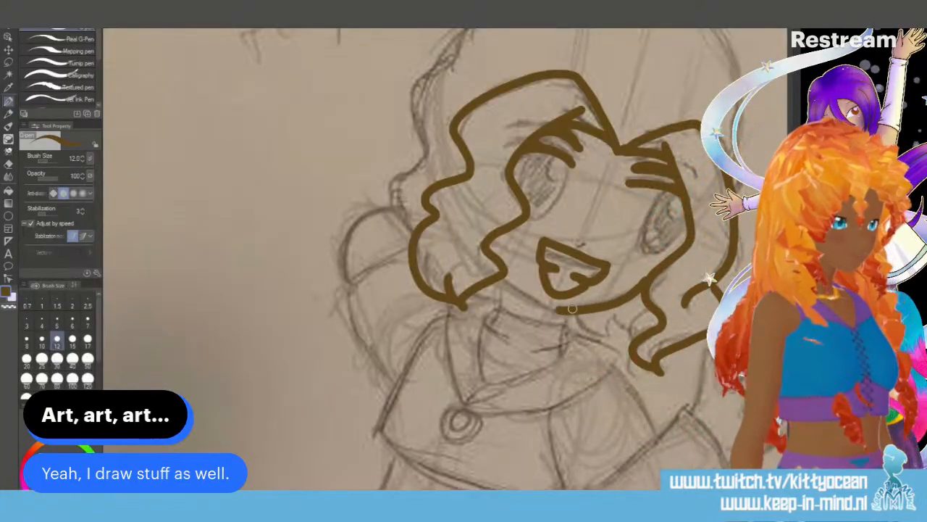
pyautogui.moveTo(501, 277); pyautogui.dragTo(561, 310)
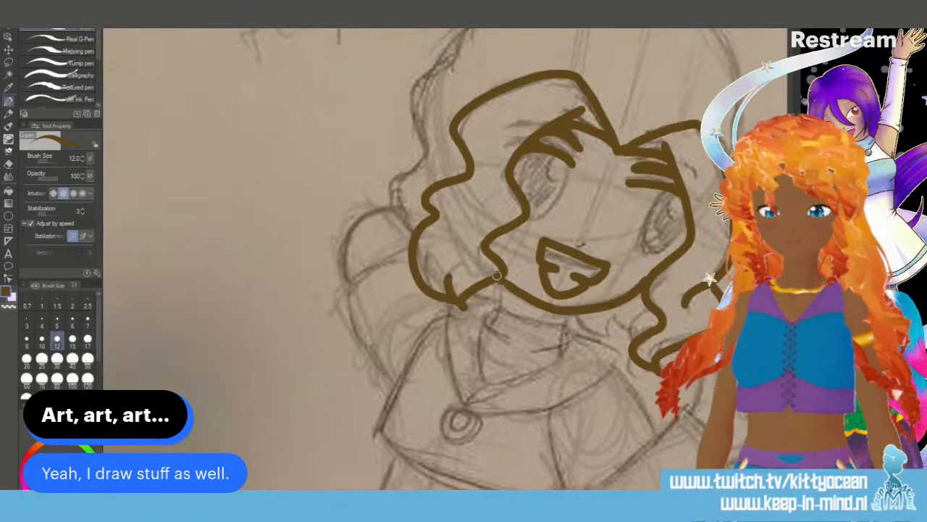
# Step: Trace the outer hair contour in brown from the notch at the crown down both wavy sides of the head
pyautogui.scroll(3, 638, 126)
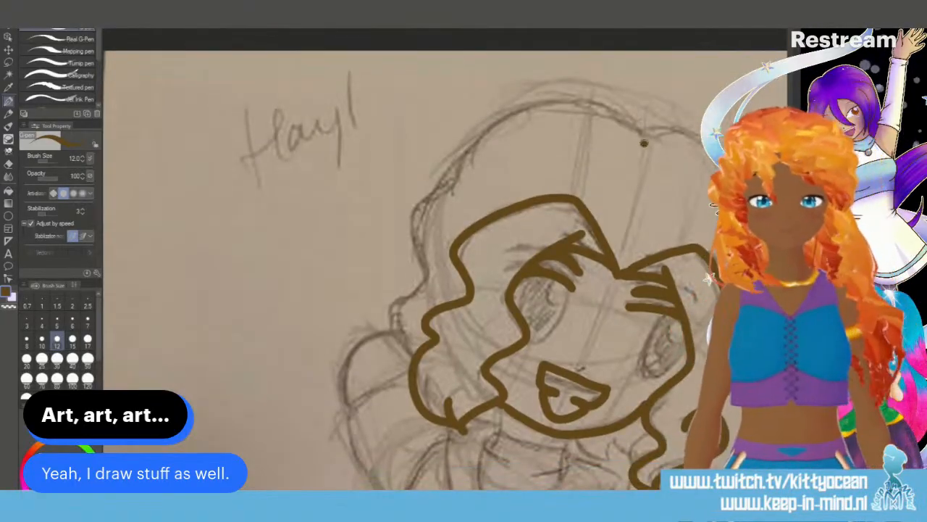
pyautogui.moveTo(644, 142)
pyautogui.mouseDown()
pyautogui.moveTo(568, 101)
pyautogui.moveTo(505, 113)
pyautogui.moveTo(433, 192)
pyautogui.moveTo(418, 284)
pyautogui.moveTo(388, 335)
pyautogui.moveTo(401, 355)
pyautogui.mouseUp()
pyautogui.moveTo(643, 144)
pyautogui.mouseDown()
pyautogui.moveTo(636, 129)
pyautogui.moveTo(699, 141)
pyautogui.mouseUp()
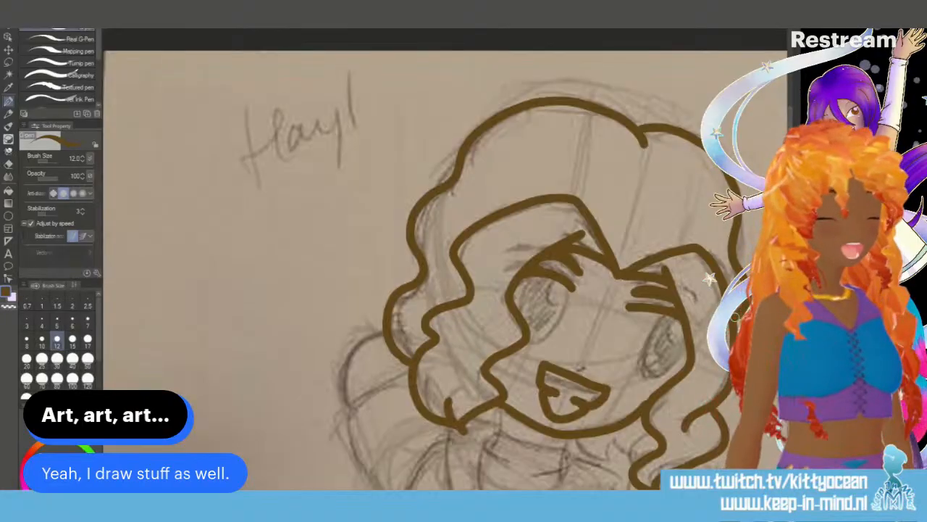
# Step: Trace the neck beneath the chin and the two short collarbone lines in brown
pyautogui.scroll(-3, 573, 284)
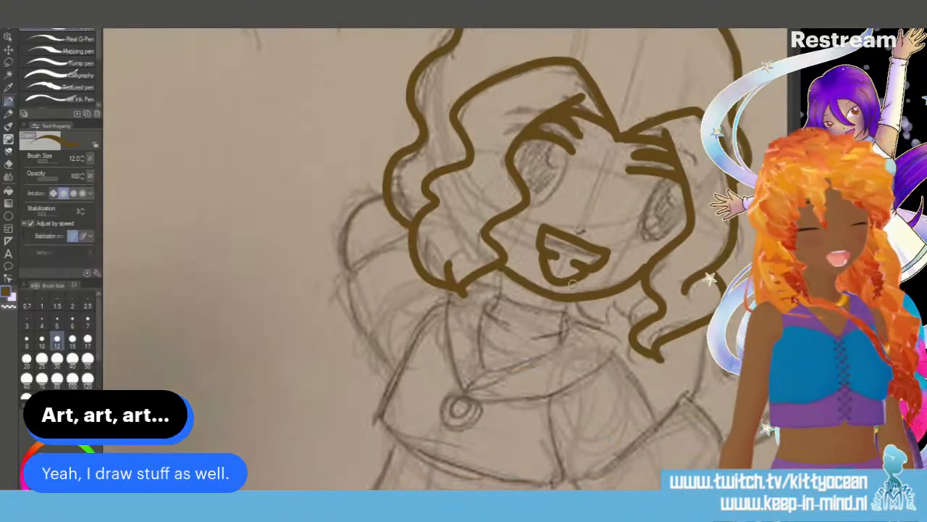
pyautogui.moveTo(505, 271)
pyautogui.mouseDown()
pyautogui.moveTo(501, 289)
pyautogui.moveTo(525, 311)
pyautogui.moveTo(561, 318)
pyautogui.moveTo(568, 307)
pyautogui.mouseUp()
pyautogui.moveTo(498, 296)
pyautogui.mouseDown()
pyautogui.moveTo(479, 310)
pyautogui.moveTo(512, 329)
pyautogui.mouseUp()
pyautogui.moveTo(572, 312); pyautogui.dragTo(542, 339)
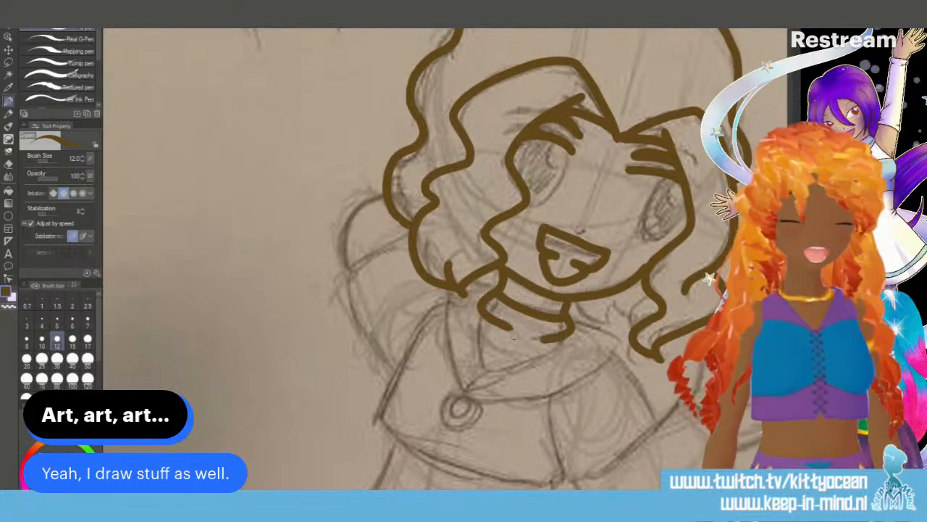
# Step: Trace the neckline and the wide pointed collar in brown, with a thick ring at the collar's tip
pyautogui.moveTo(481, 310)
pyautogui.mouseDown()
pyautogui.moveTo(475, 337)
pyautogui.moveTo(491, 368)
pyautogui.moveTo(533, 362)
pyautogui.moveTo(577, 320)
pyautogui.moveTo(621, 348)
pyautogui.moveTo(604, 369)
pyautogui.moveTo(530, 398)
pyautogui.moveTo(463, 399)
pyautogui.mouseUp()
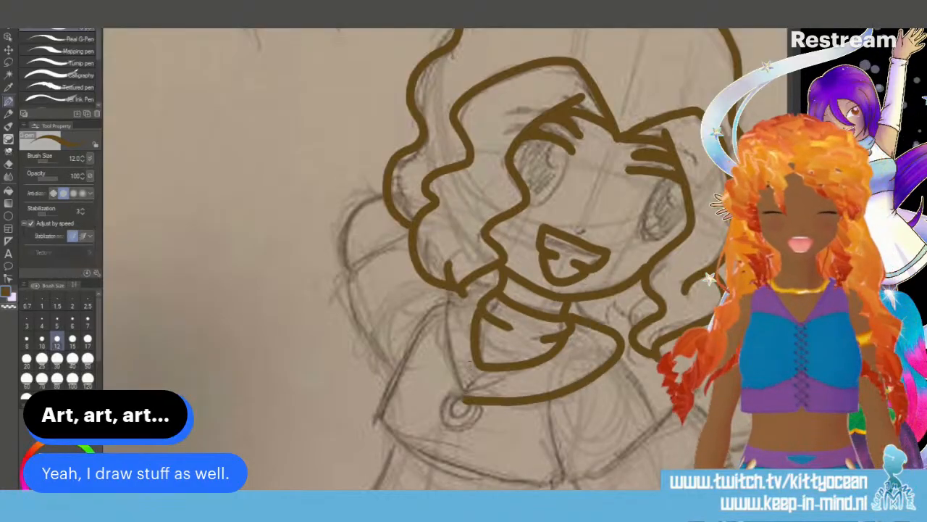
pyautogui.moveTo(449, 286)
pyautogui.mouseDown()
pyautogui.moveTo(454, 378)
pyautogui.moveTo(471, 403)
pyautogui.mouseUp()
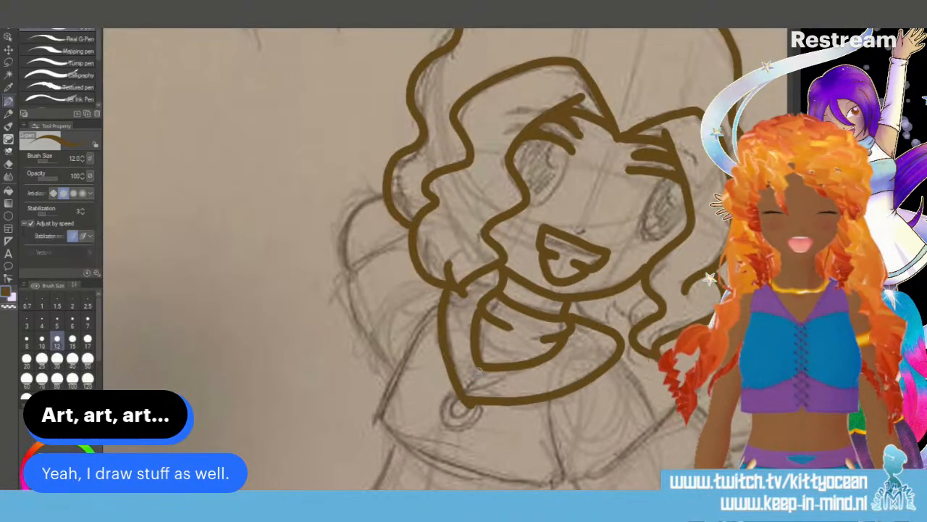
pyautogui.moveTo(481, 367); pyautogui.dragTo(466, 398)
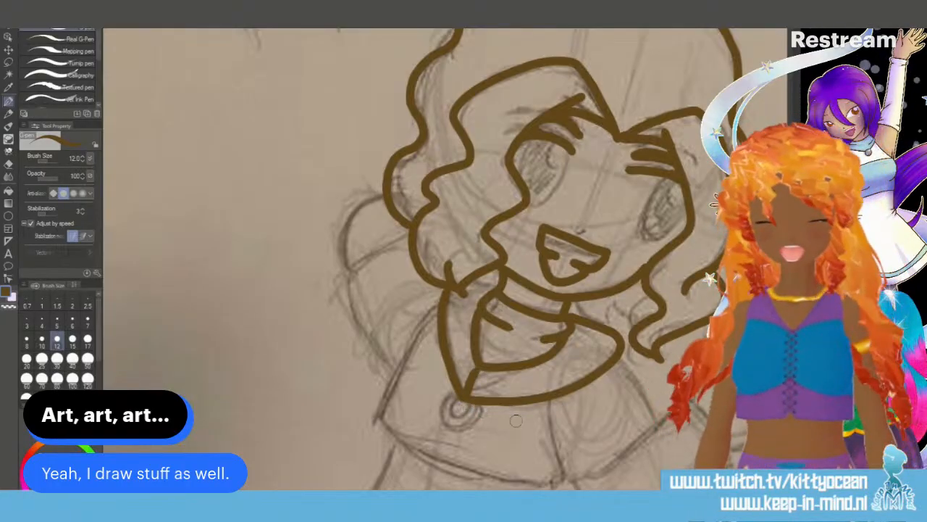
pyautogui.moveTo(454, 396)
pyautogui.mouseDown()
pyautogui.moveTo(436, 423)
pyautogui.moveTo(459, 437)
pyautogui.moveTo(473, 406)
pyautogui.moveTo(461, 397)
pyautogui.moveTo(440, 408)
pyautogui.moveTo(440, 424)
pyautogui.moveTo(457, 433)
pyautogui.moveTo(471, 420)
pyautogui.moveTo(461, 400)
pyautogui.mouseUp()
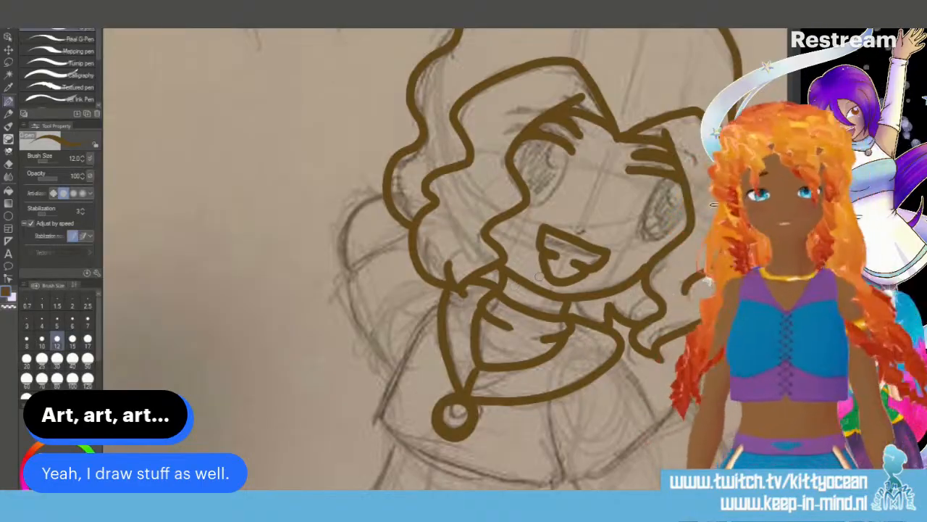
# Step: Trace the bent raised arm behind the hair, and the other arm's sleeve, wide cuff and pointing hand in brown
pyautogui.moveTo(405, 231)
pyautogui.mouseDown()
pyautogui.moveTo(335, 285)
pyautogui.moveTo(352, 329)
pyautogui.moveTo(399, 378)
pyautogui.mouseUp()
pyautogui.moveTo(344, 259)
pyautogui.mouseDown()
pyautogui.moveTo(357, 206)
pyautogui.moveTo(385, 192)
pyautogui.mouseUp()
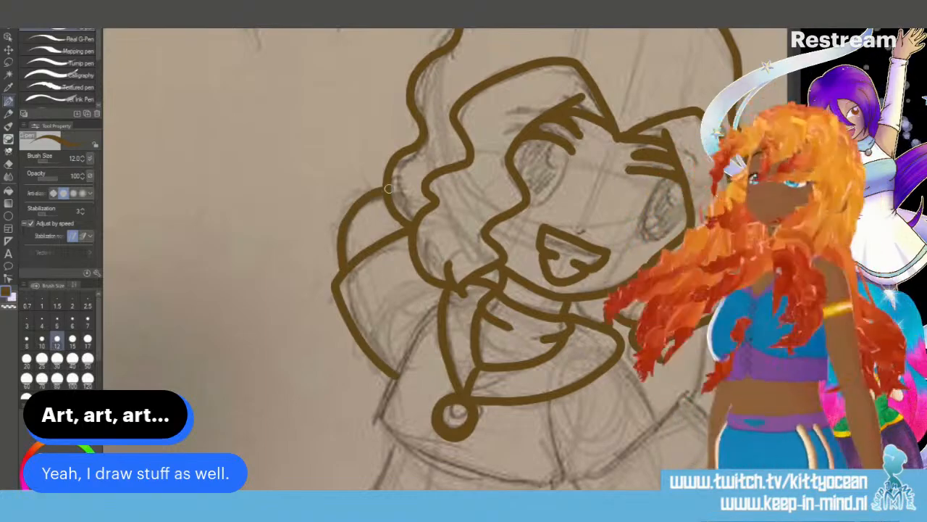
pyautogui.scroll(-5, 445, 259)
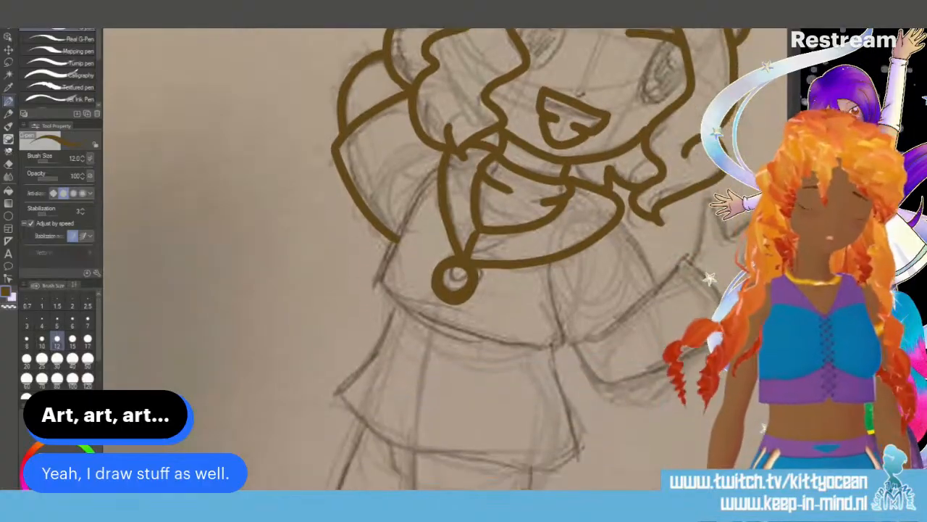
pyautogui.hscroll(3, 444, 259)
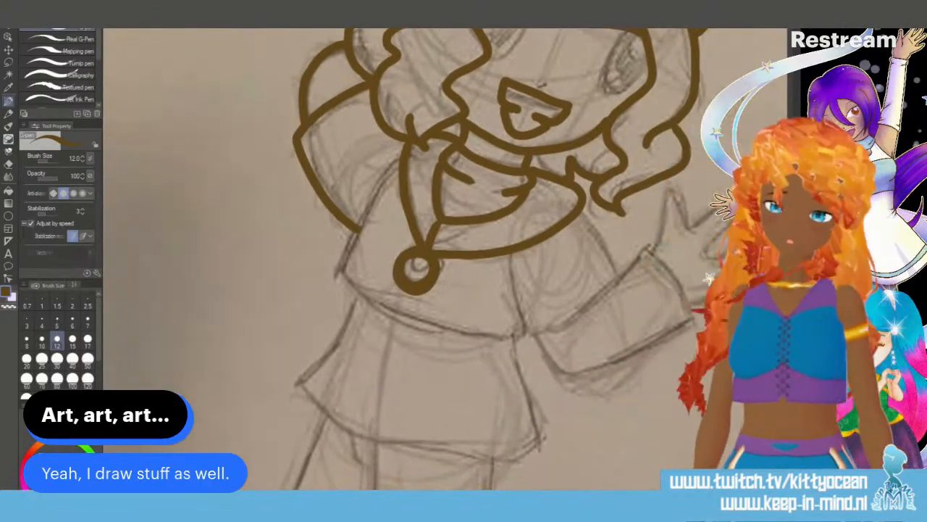
pyautogui.moveTo(511, 323)
pyautogui.mouseDown()
pyautogui.moveTo(594, 245)
pyautogui.moveTo(619, 264)
pyautogui.moveTo(652, 317)
pyautogui.mouseUp()
pyautogui.moveTo(529, 216); pyautogui.dragTo(565, 270)
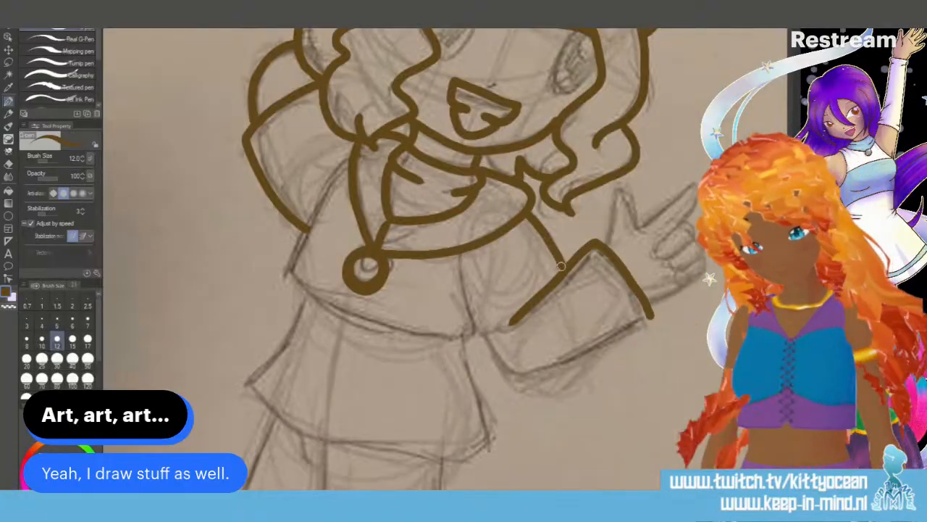
pyautogui.moveTo(461, 246)
pyautogui.mouseDown()
pyautogui.moveTo(472, 332)
pyautogui.moveTo(491, 330)
pyautogui.moveTo(509, 370)
pyautogui.moveTo(561, 367)
pyautogui.moveTo(657, 319)
pyautogui.mouseUp()
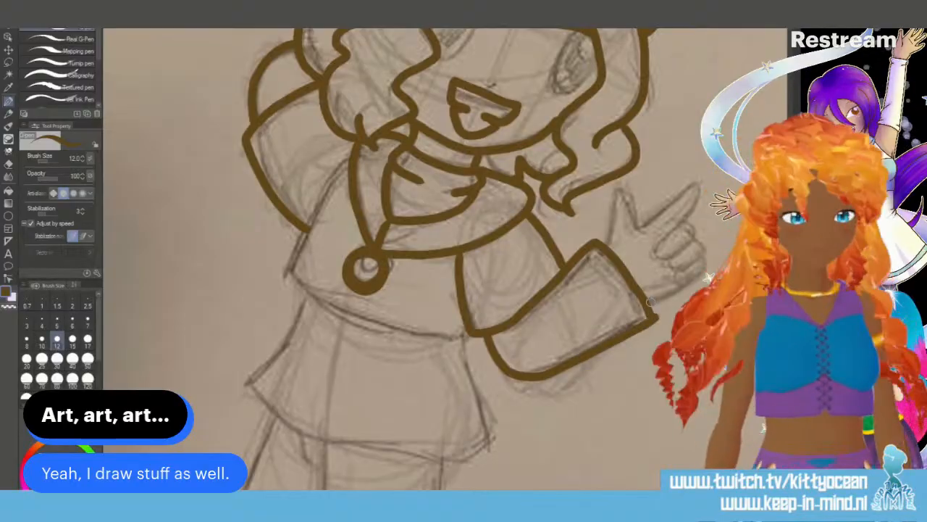
pyautogui.moveTo(604, 246)
pyautogui.mouseDown()
pyautogui.moveTo(622, 190)
pyautogui.moveTo(638, 227)
pyautogui.moveTo(688, 183)
pyautogui.moveTo(692, 209)
pyautogui.moveTo(674, 227)
pyautogui.moveTo(690, 255)
pyautogui.moveTo(681, 232)
pyautogui.moveTo(670, 264)
pyautogui.mouseUp()
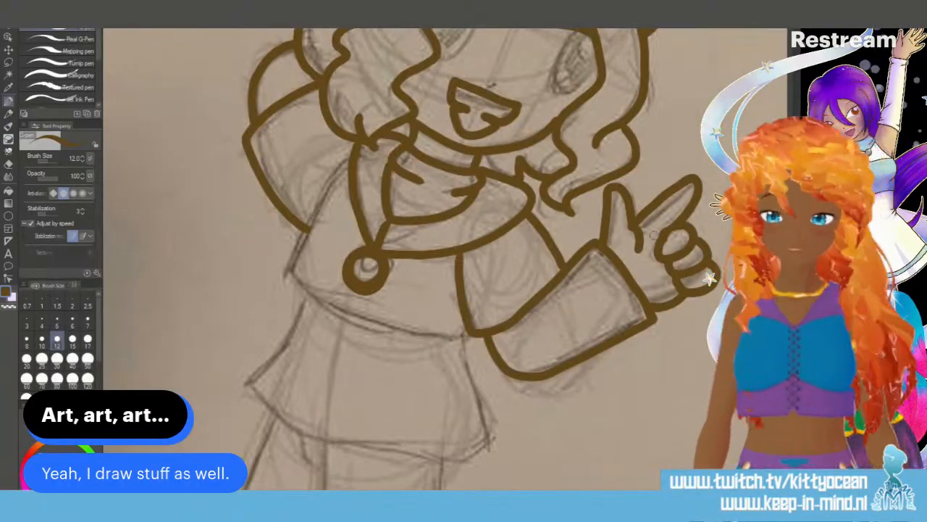
# Step: Trace the top's side and curved hem, and the flared skirt part with its wavy lower edge in brown
pyautogui.moveTo(355, 155)
pyautogui.mouseDown()
pyautogui.moveTo(286, 271)
pyautogui.moveTo(302, 288)
pyautogui.moveTo(338, 317)
pyautogui.moveTo(410, 338)
pyautogui.moveTo(466, 336)
pyautogui.moveTo(463, 305)
pyautogui.mouseUp()
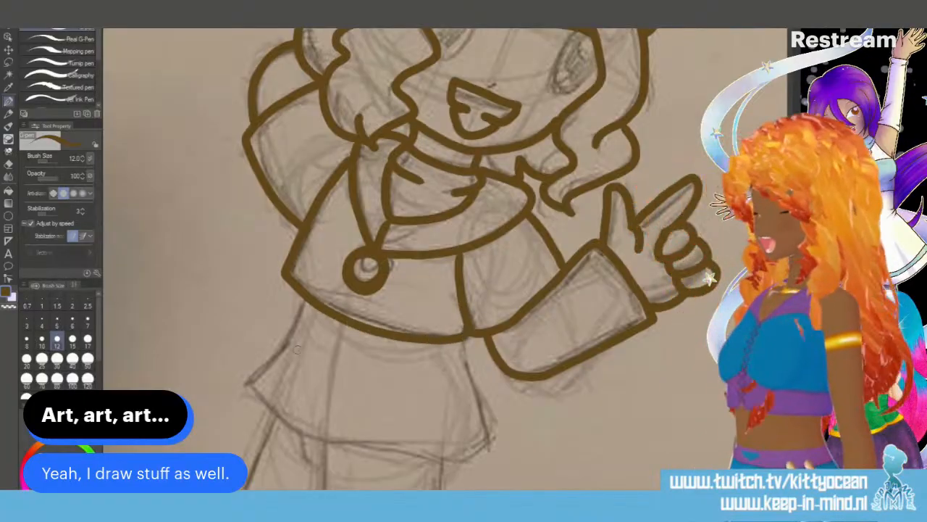
pyautogui.moveTo(303, 299)
pyautogui.mouseDown()
pyautogui.moveTo(296, 325)
pyautogui.moveTo(247, 377)
pyautogui.moveTo(308, 443)
pyautogui.moveTo(366, 455)
pyautogui.moveTo(491, 442)
pyautogui.mouseUp()
pyautogui.moveTo(459, 339); pyautogui.dragTo(487, 431)
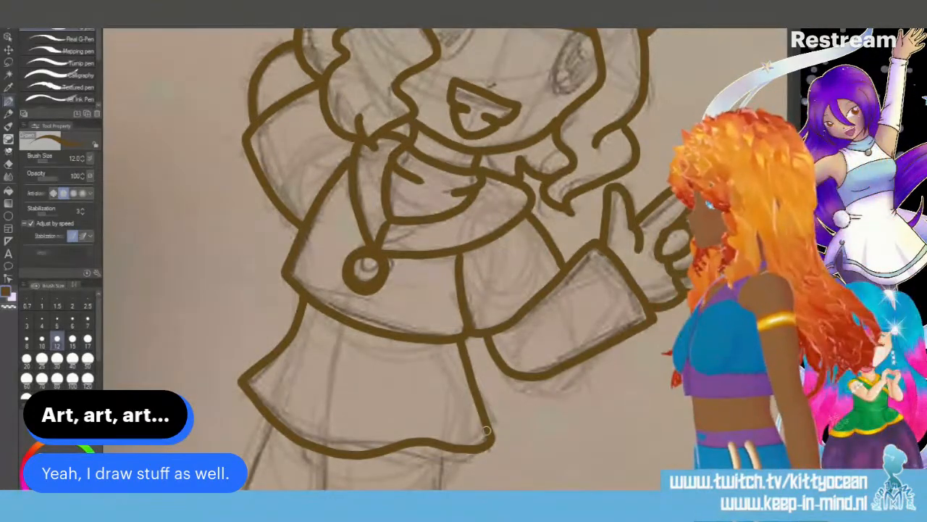
# Step: Trace both upper legs below the skirt down to the knees in brown, with a short fold mark on the bent leg
pyautogui.scroll(-5, 487, 431)
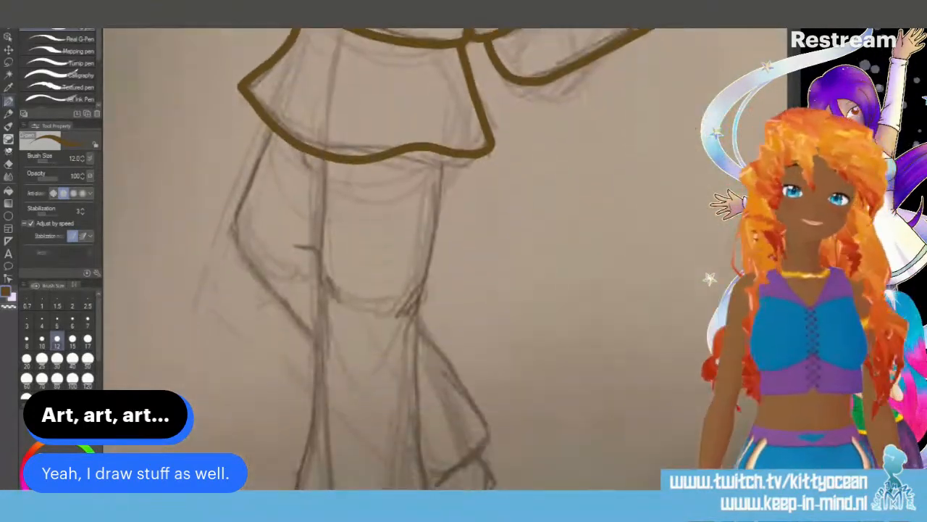
pyautogui.scroll(1, 484, 259)
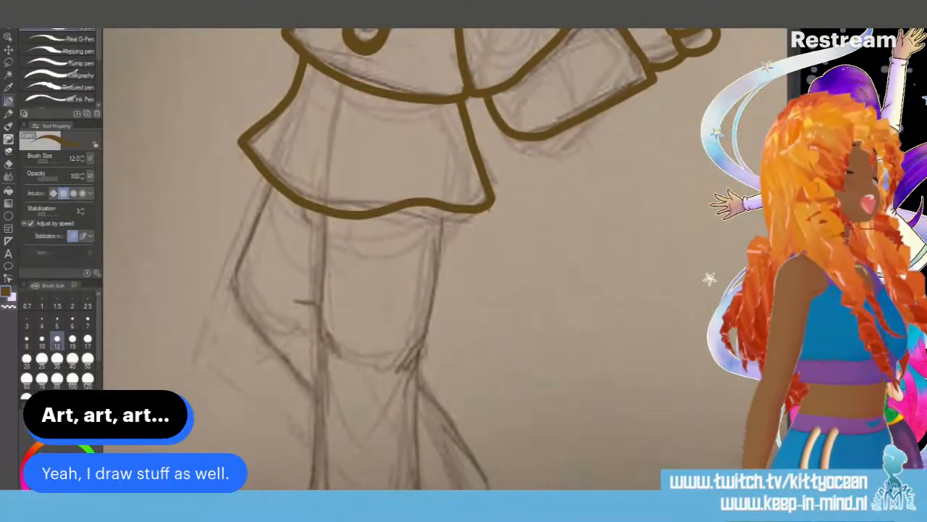
pyautogui.moveTo(324, 214)
pyautogui.mouseDown()
pyautogui.moveTo(313, 313)
pyautogui.moveTo(348, 376)
pyautogui.mouseUp()
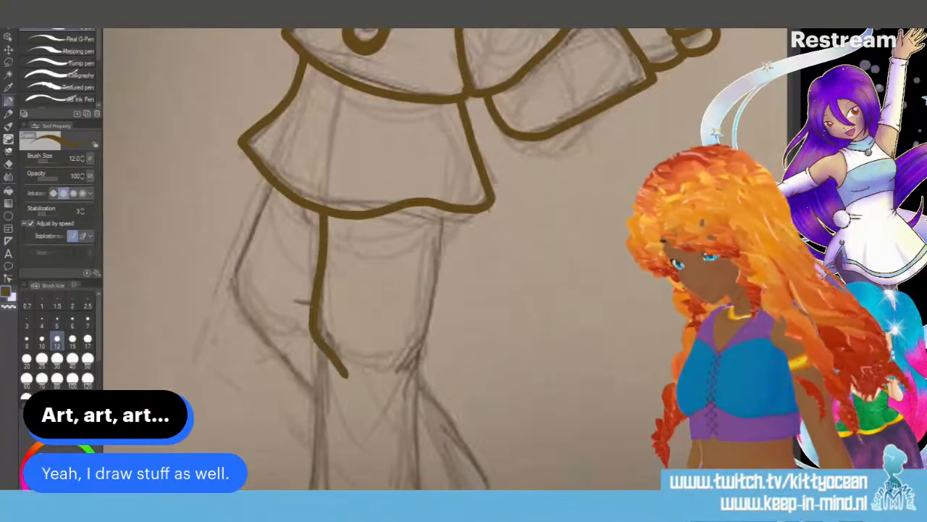
pyautogui.moveTo(444, 207)
pyautogui.mouseDown()
pyautogui.moveTo(435, 318)
pyautogui.moveTo(398, 388)
pyautogui.mouseUp()
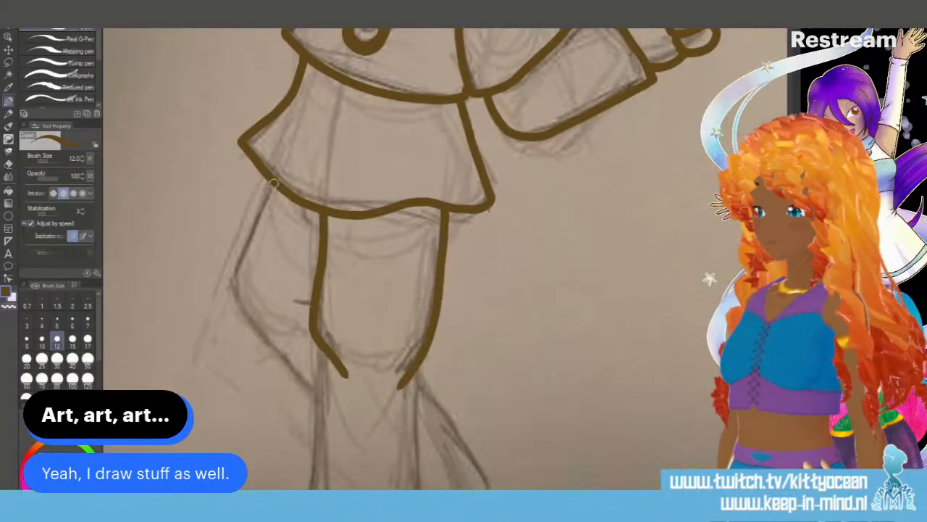
pyautogui.moveTo(274, 183)
pyautogui.mouseDown()
pyautogui.moveTo(230, 267)
pyautogui.moveTo(277, 362)
pyautogui.moveTo(316, 402)
pyautogui.mouseUp()
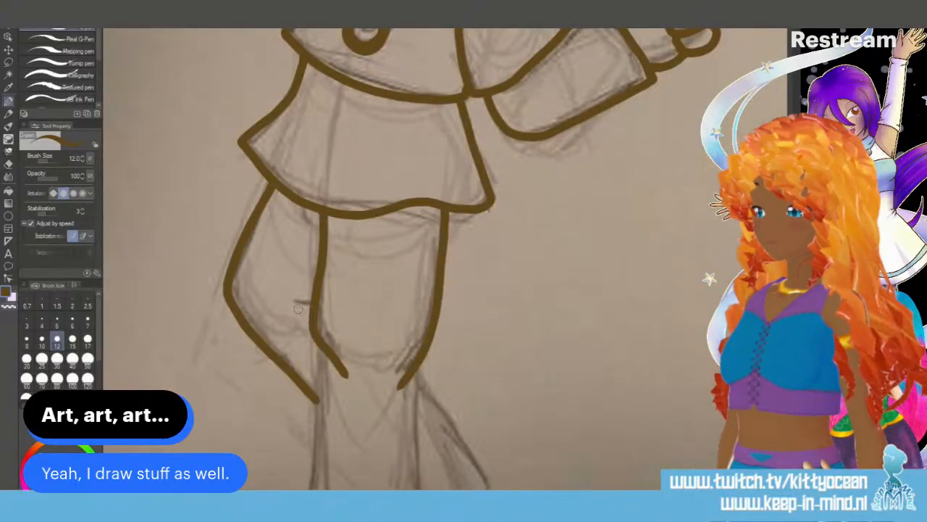
pyautogui.moveTo(293, 307); pyautogui.dragTo(313, 303)
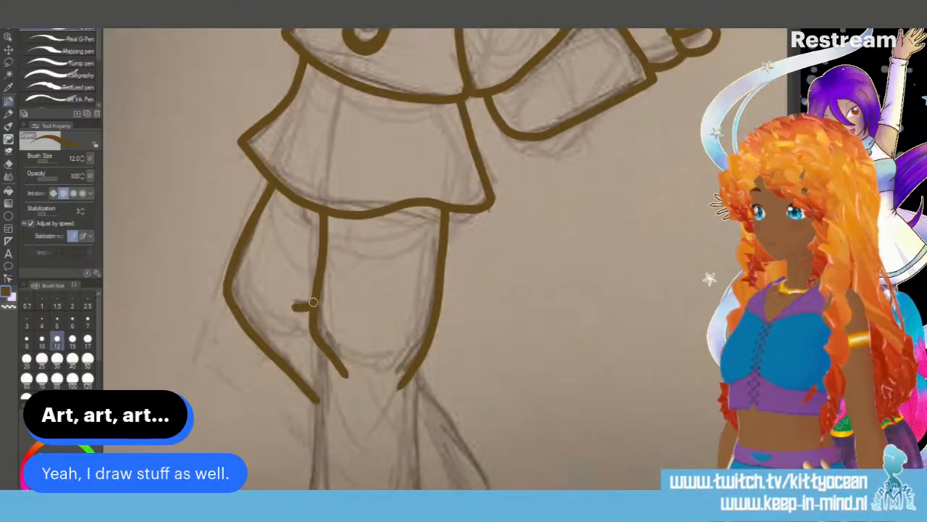
# Step: Trace the flared lower trouser legs with their curved hems in brown, for the front leg and the leg behind it
pyautogui.scroll(-6, 434, 261)
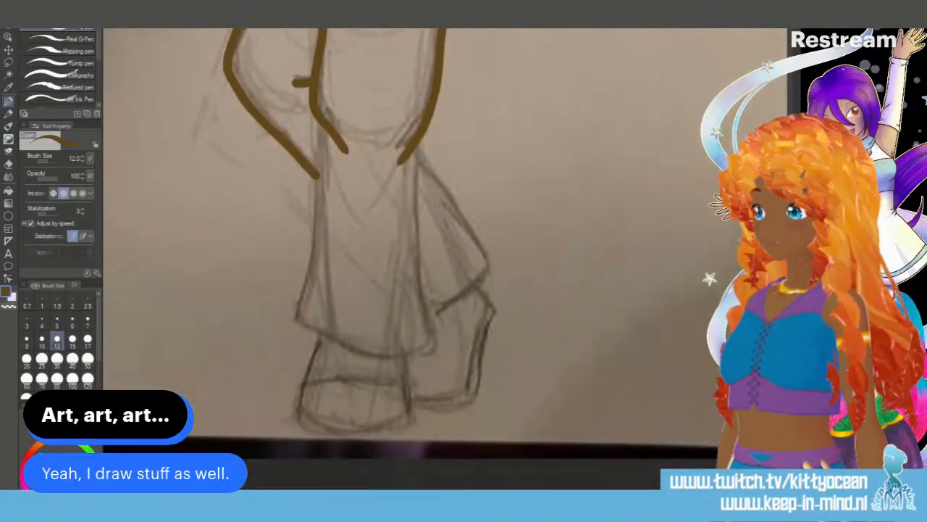
pyautogui.moveTo(410, 154); pyautogui.dragTo(435, 354)
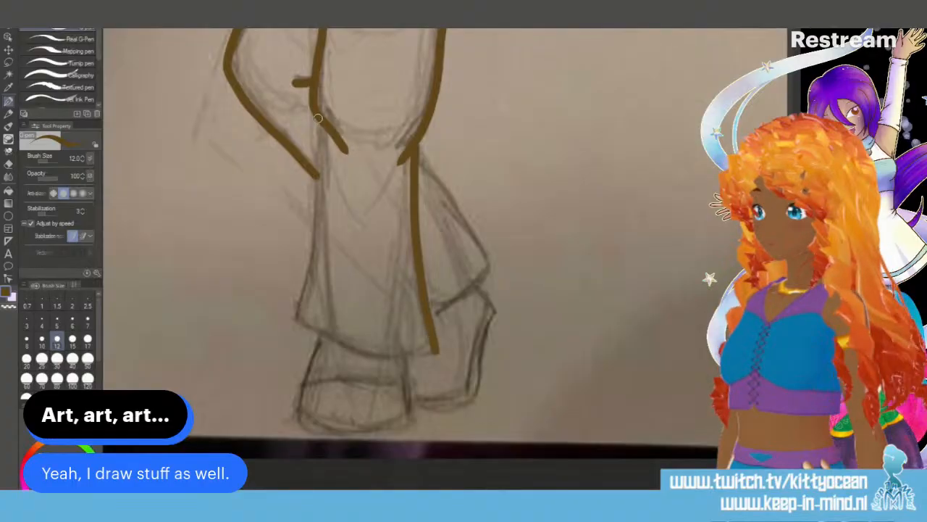
pyautogui.moveTo(321, 115)
pyautogui.mouseDown()
pyautogui.moveTo(284, 331)
pyautogui.moveTo(372, 364)
pyautogui.moveTo(428, 351)
pyautogui.mouseUp()
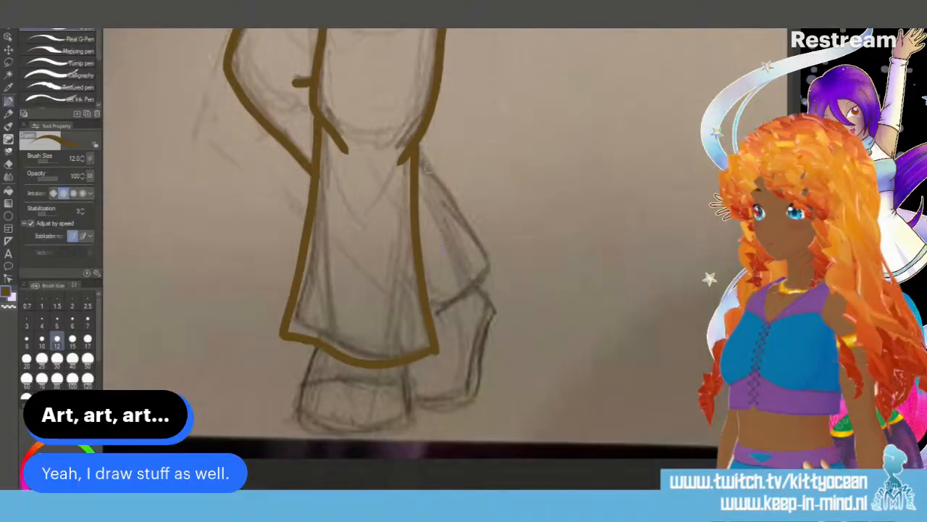
pyautogui.moveTo(412, 149)
pyautogui.mouseDown()
pyautogui.moveTo(492, 263)
pyautogui.moveTo(469, 293)
pyautogui.moveTo(429, 315)
pyautogui.mouseUp()
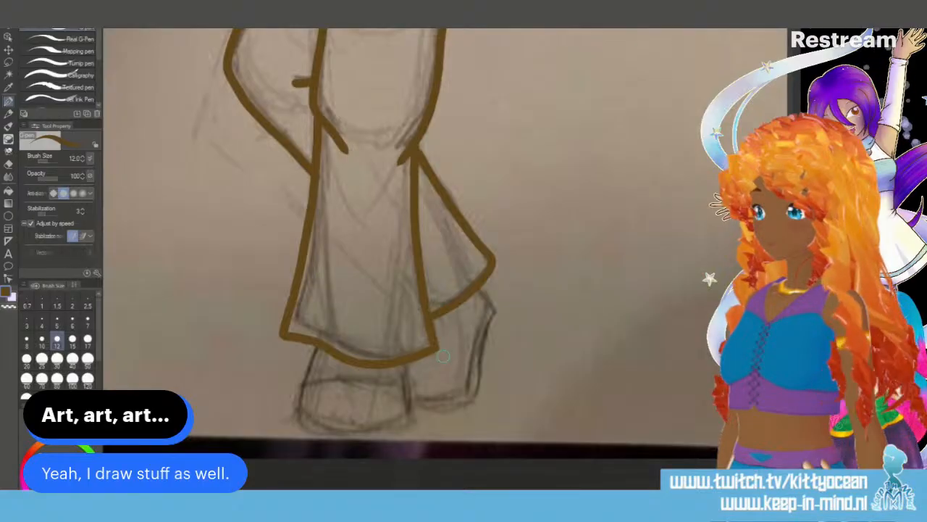
# Step: Trace both shoes below the trouser hems in brown, giving the front shoe a toe cap line and a thick sole
pyautogui.moveTo(318, 346)
pyautogui.mouseDown()
pyautogui.moveTo(297, 402)
pyautogui.moveTo(311, 425)
pyautogui.moveTo(397, 430)
pyautogui.moveTo(404, 358)
pyautogui.mouseUp()
pyautogui.moveTo(296, 400)
pyautogui.mouseDown()
pyautogui.moveTo(358, 386)
pyautogui.moveTo(408, 402)
pyautogui.mouseUp()
pyautogui.moveTo(297, 425)
pyautogui.mouseDown()
pyautogui.moveTo(371, 445)
pyautogui.moveTo(399, 438)
pyautogui.mouseUp()
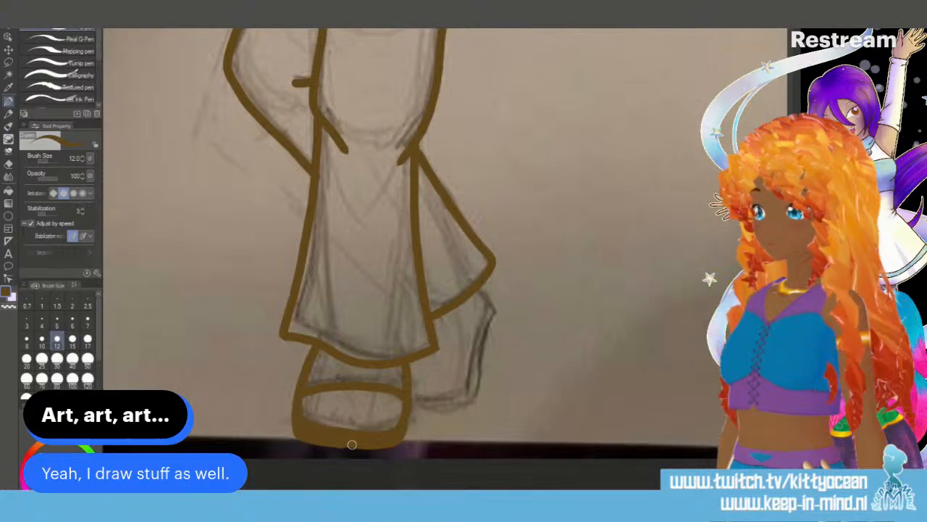
pyautogui.moveTo(489, 315)
pyautogui.mouseDown()
pyautogui.moveTo(469, 391)
pyautogui.moveTo(421, 400)
pyautogui.moveTo(462, 402)
pyautogui.moveTo(493, 311)
pyautogui.moveTo(485, 329)
pyautogui.mouseUp()
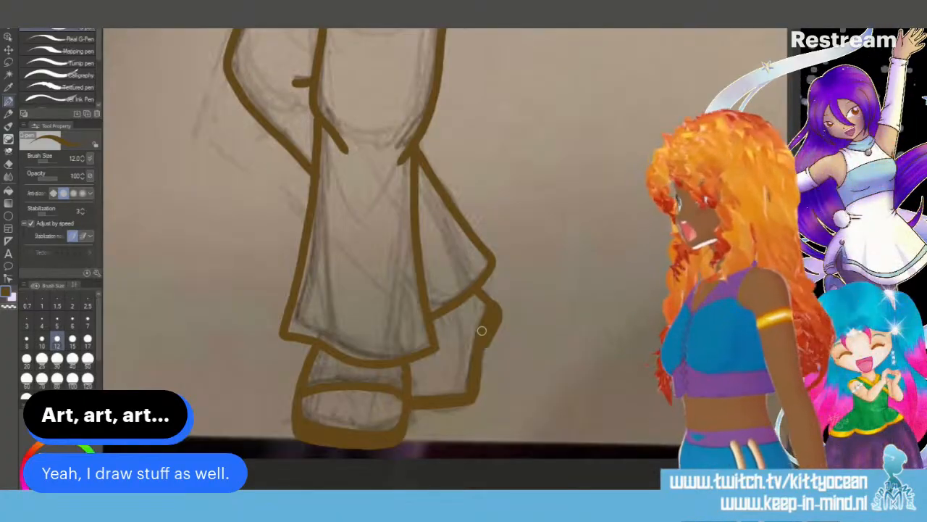
pyautogui.scroll(-5, 481, 330)
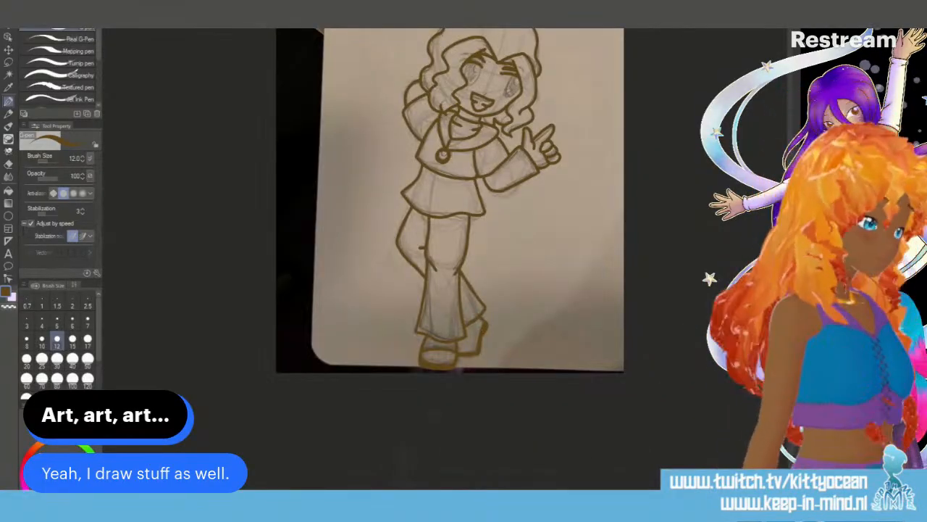
# Step: Paint both eyes as solid ovals in a lighter orange-brown below the upper lash lines, following the pencil sketch
pyautogui.scroll(5, 451, 274)
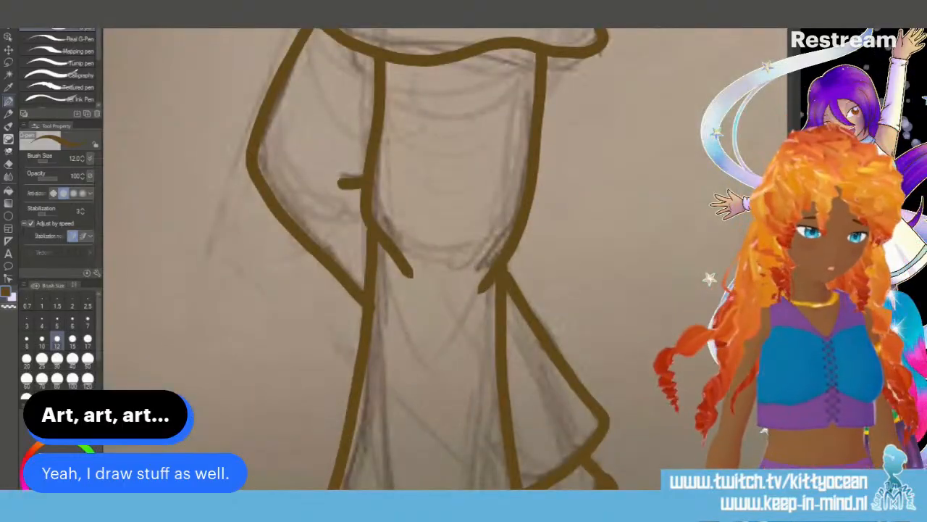
pyautogui.moveTo(600, 53); pyautogui.dragTo(607, 478)
pyautogui.moveTo(602, 167); pyautogui.dragTo(604, 272)
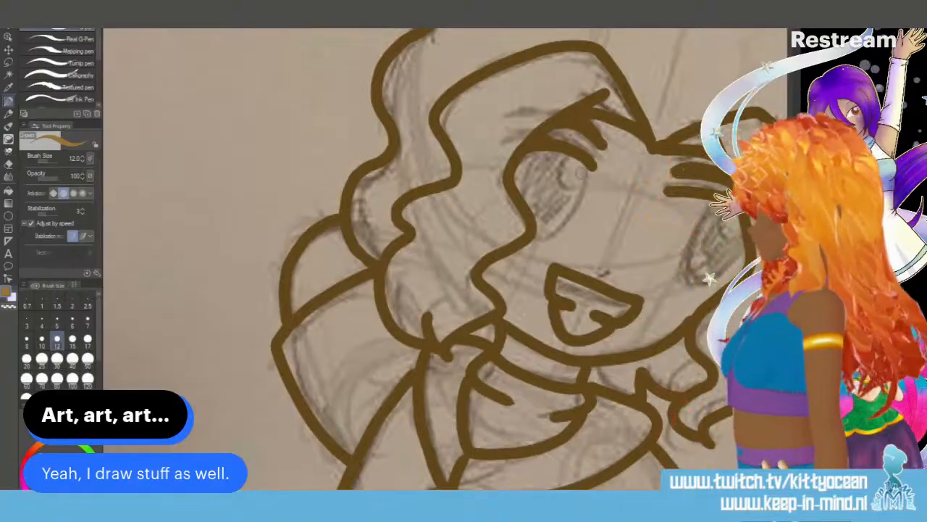
pyautogui.moveTo(584, 168)
pyautogui.mouseDown()
pyautogui.moveTo(538, 234)
pyautogui.moveTo(524, 169)
pyautogui.moveTo(533, 152)
pyautogui.moveTo(549, 153)
pyautogui.moveTo(559, 181)
pyautogui.moveTo(568, 175)
pyautogui.moveTo(558, 202)
pyautogui.moveTo(533, 194)
pyautogui.mouseUp()
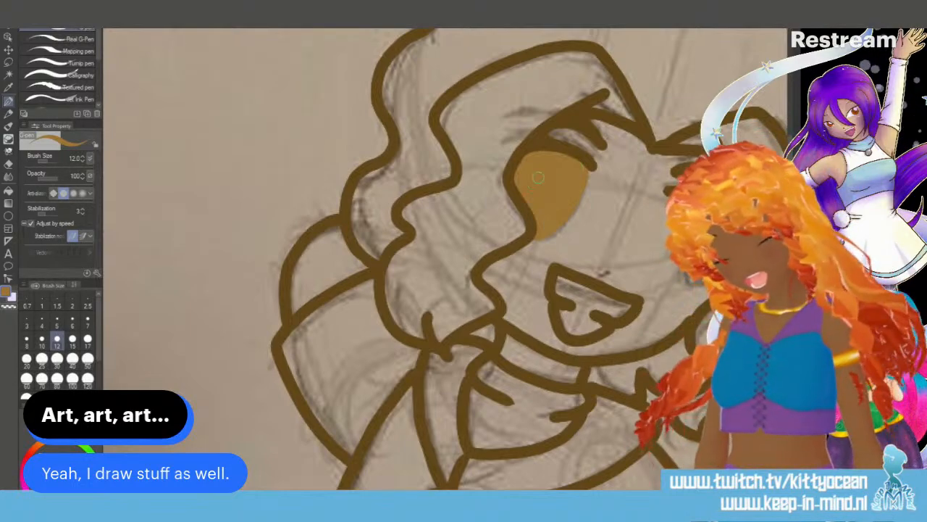
pyautogui.moveTo(537, 233)
pyautogui.mouseDown()
pyautogui.moveTo(561, 228)
pyautogui.moveTo(581, 176)
pyautogui.mouseUp()
pyautogui.moveTo(702, 203)
pyautogui.mouseDown()
pyautogui.moveTo(679, 250)
pyautogui.moveTo(709, 285)
pyautogui.moveTo(737, 217)
pyautogui.mouseUp()
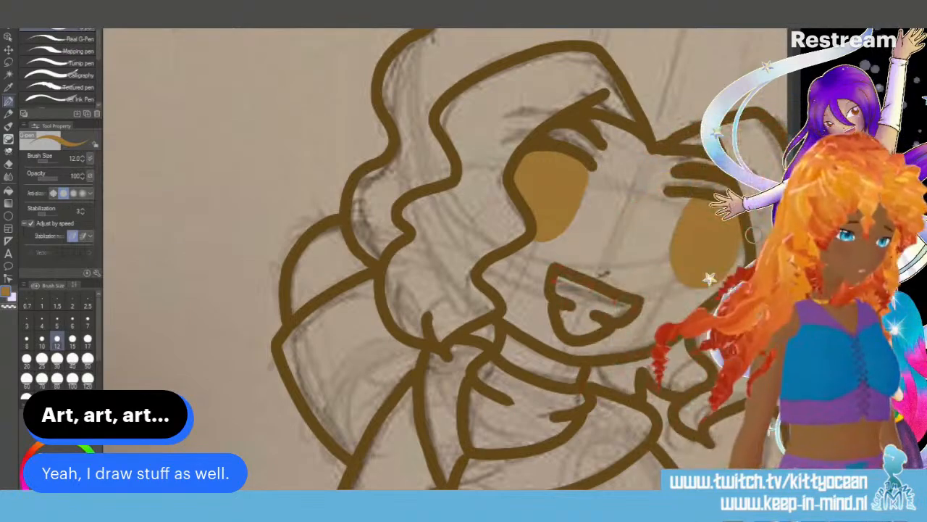
# Step: Select the area around the outlined figure, fill the figure's whole silhouette with light cream behind the line art, and clear the selection
pyautogui.scroll(-4, 752, 234)
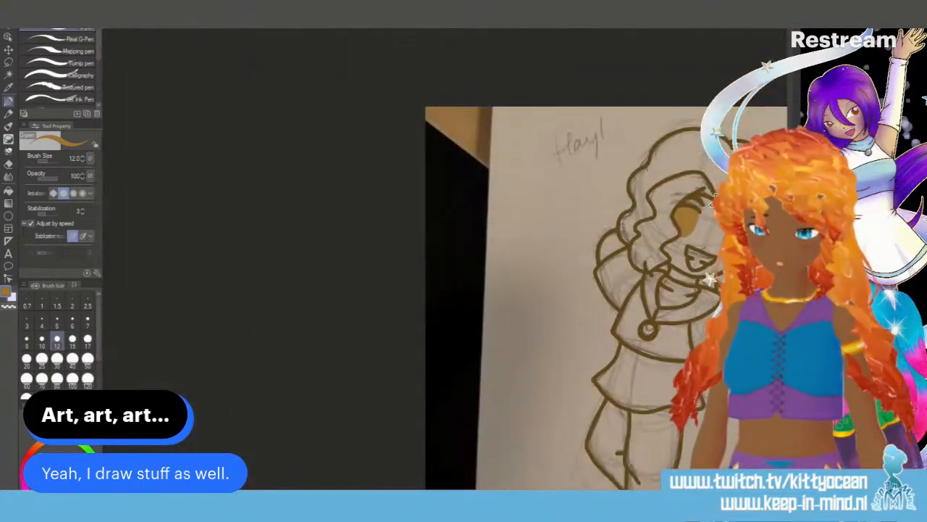
pyautogui.hscroll(6, 490, 297)
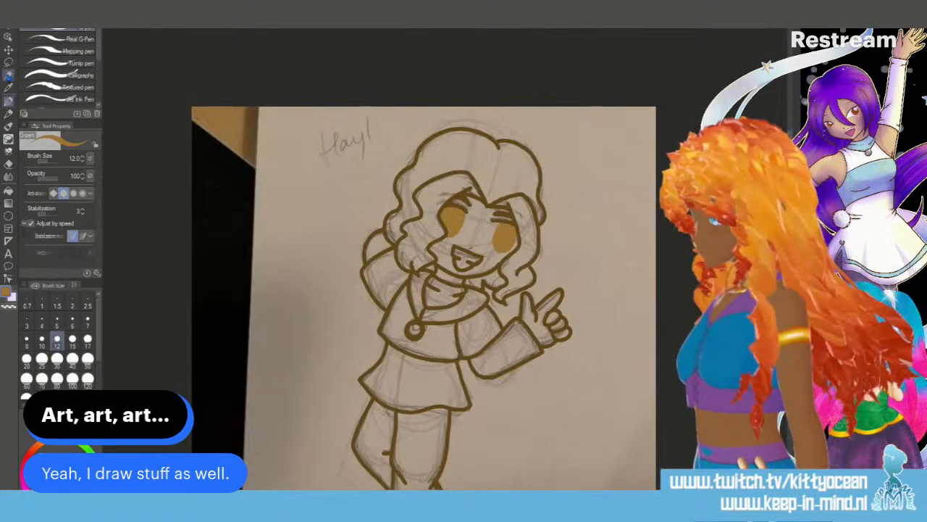
pyautogui.press('w')
pyautogui.click(363, 161)
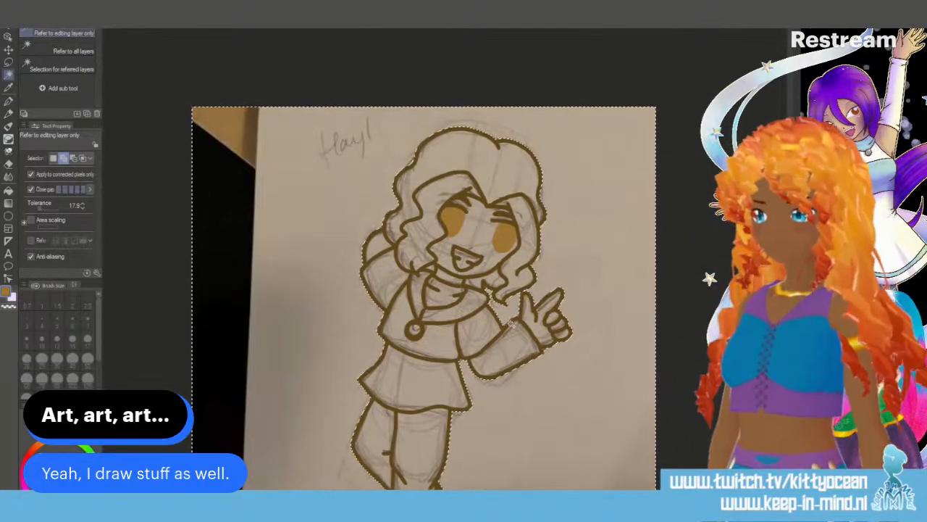
pyautogui.scroll(-3, 511, 323)
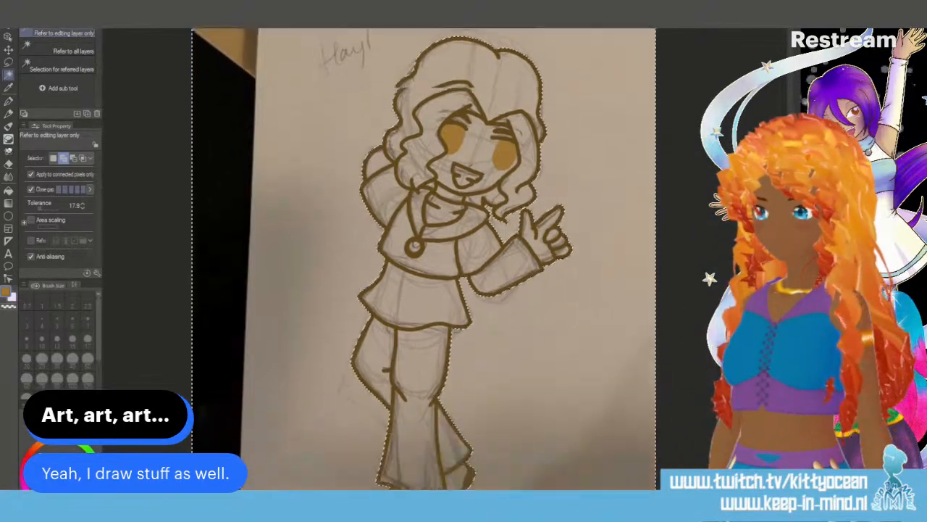
pyautogui.scroll(-2, 511, 324)
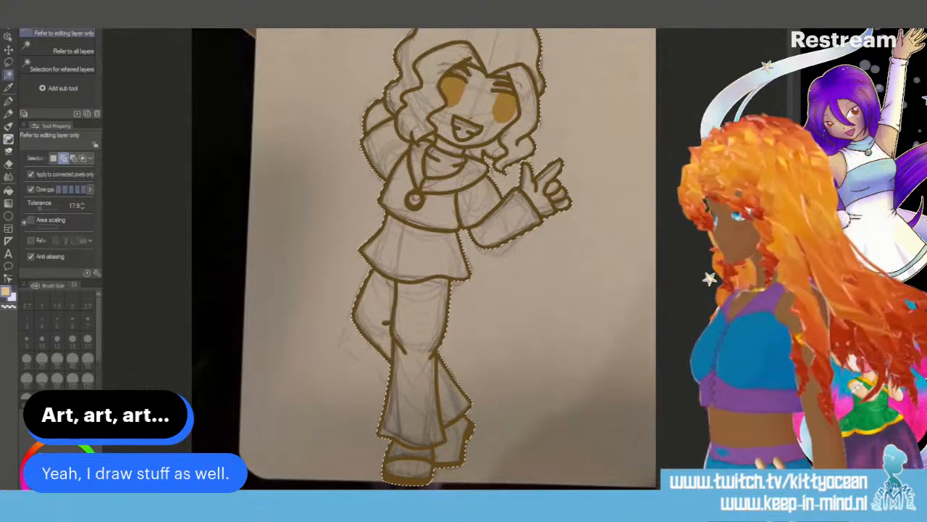
pyautogui.hotkey('alt', 'Delete')
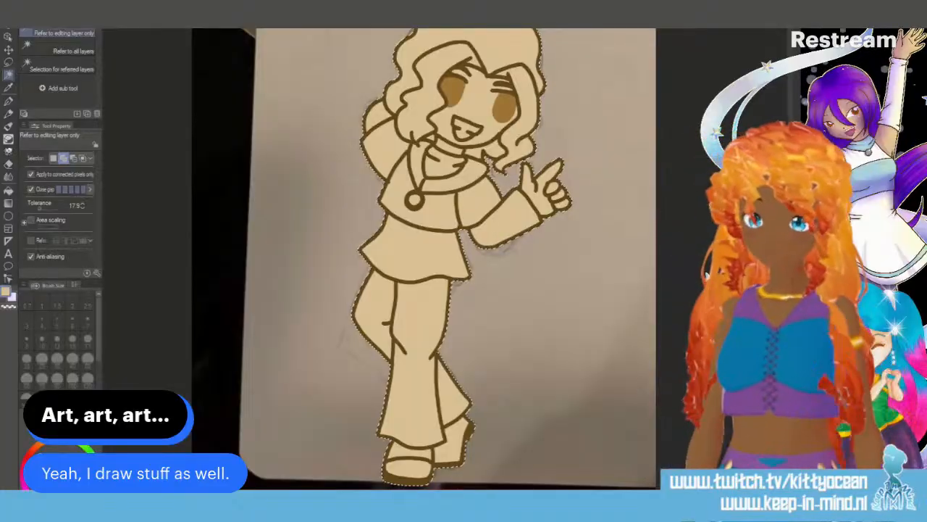
pyautogui.hotkey('ctrl', 'd')
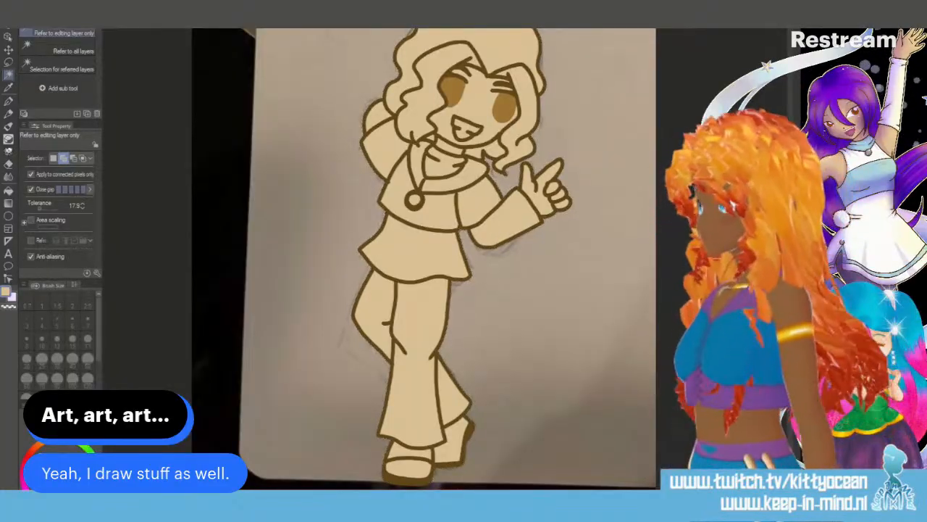
# Step: Hide the sketch photo to leave a transparent background, and save the figure as a flat image, accepting the loss of layer information
pyautogui.hotkey('ctrl', '-')
pyautogui.hotkey('ctrl', '-')
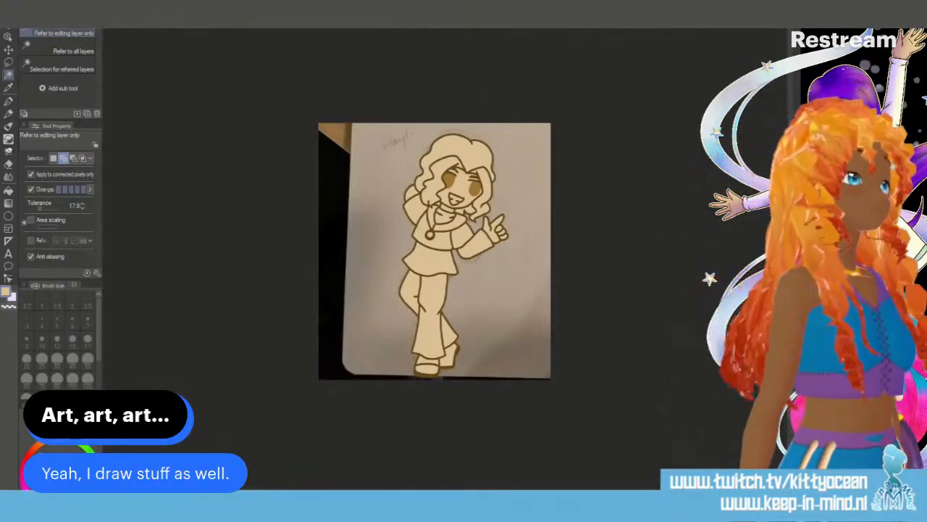
pyautogui.click(800, 190)
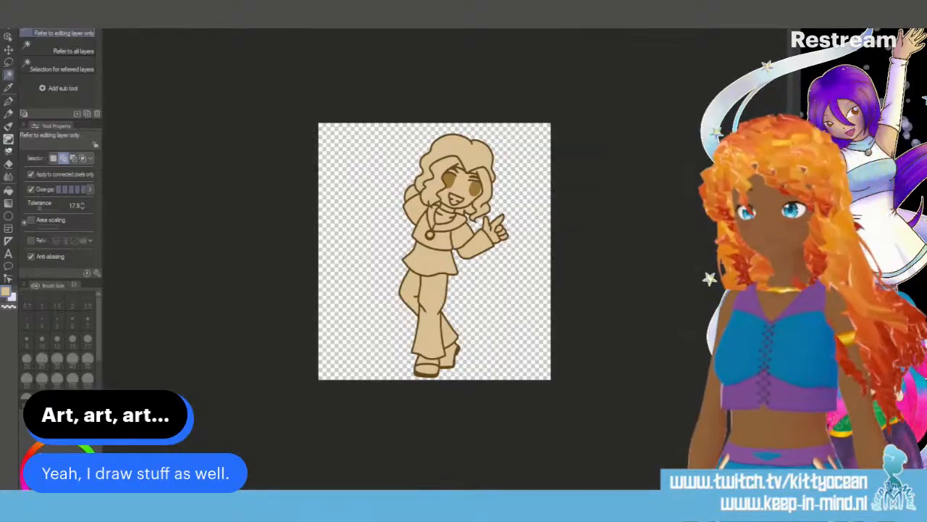
pyautogui.click(32, 6)
pyautogui.click(49, 78)
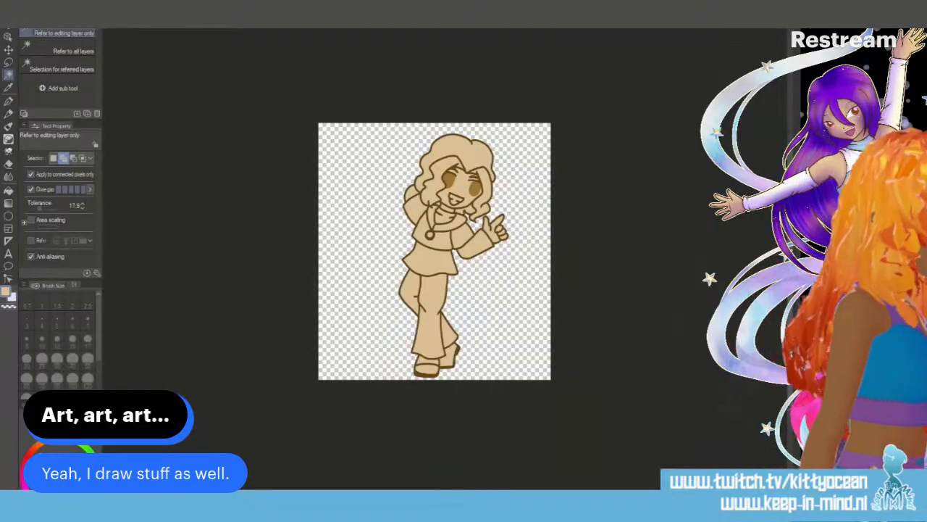
pyautogui.press('Return')
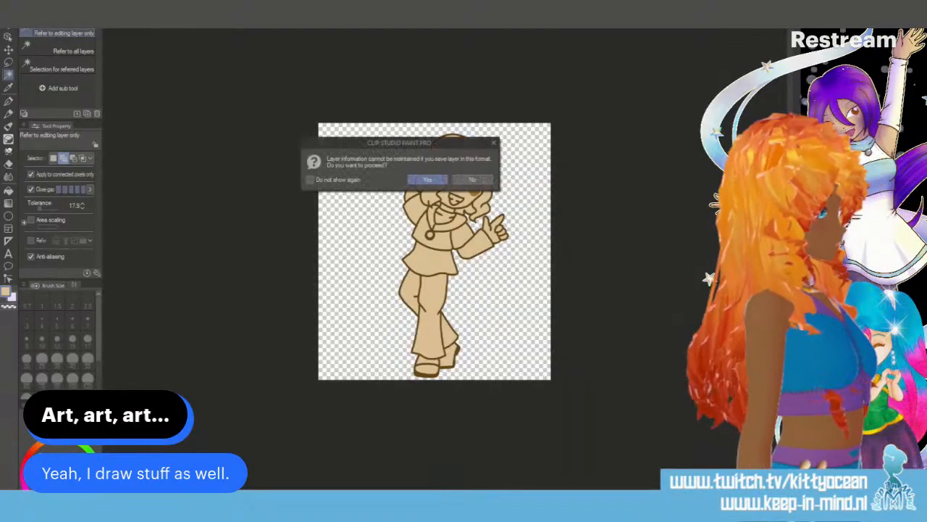
pyautogui.click(425, 181)
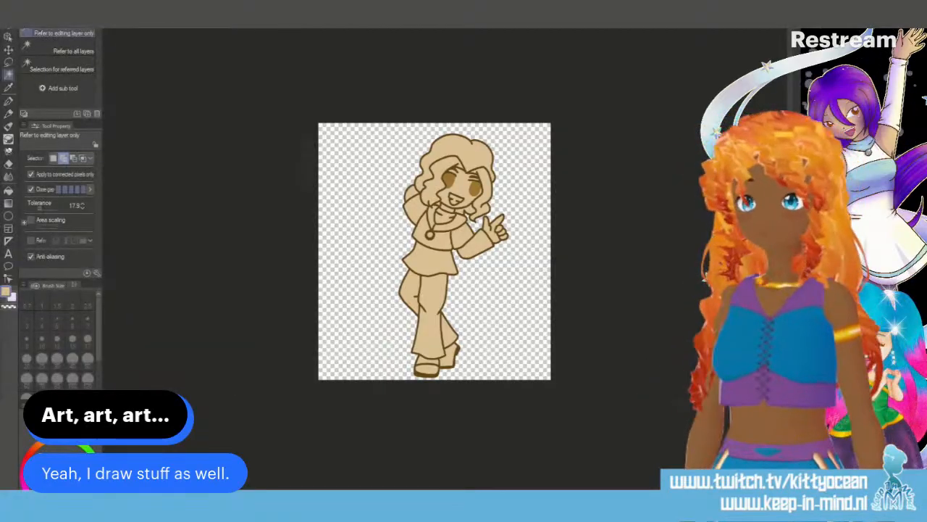
# Step: Switch to the ImageToSTL website with the figure image loaded, and set the units to Millimeters and the depth to 3
pyautogui.moveTo(2, 18)
pyautogui.mouseDown()
pyautogui.moveTo(289, 18)
pyautogui.moveTo(319, 4)
pyautogui.mouseUp()
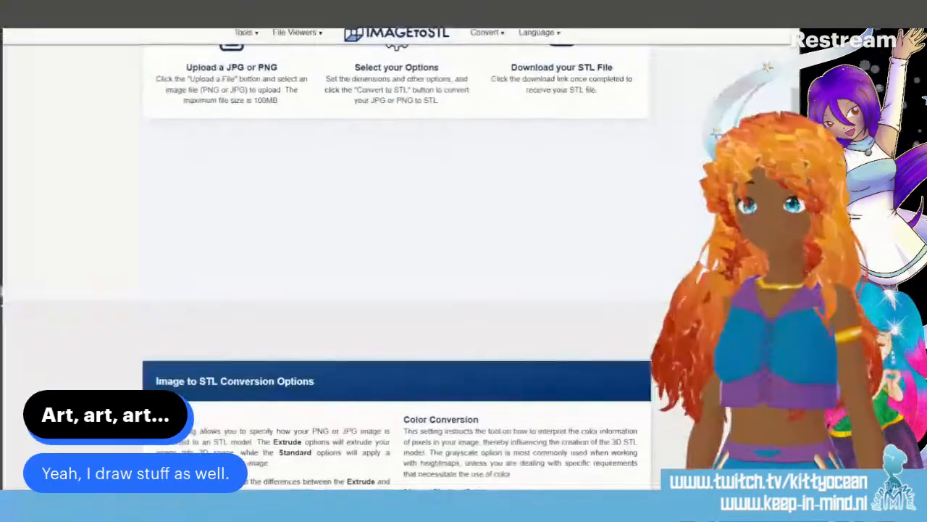
pyautogui.scroll(10, 528, 234)
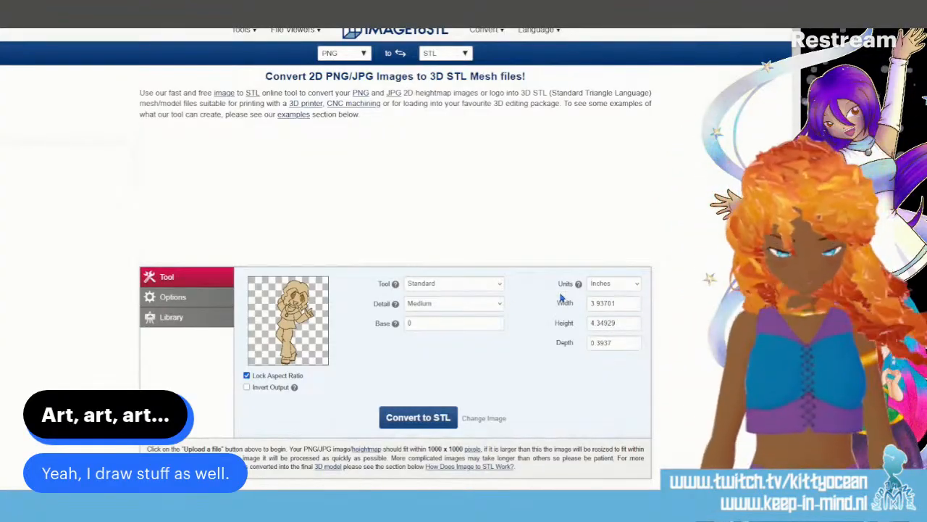
pyautogui.click(629, 290)
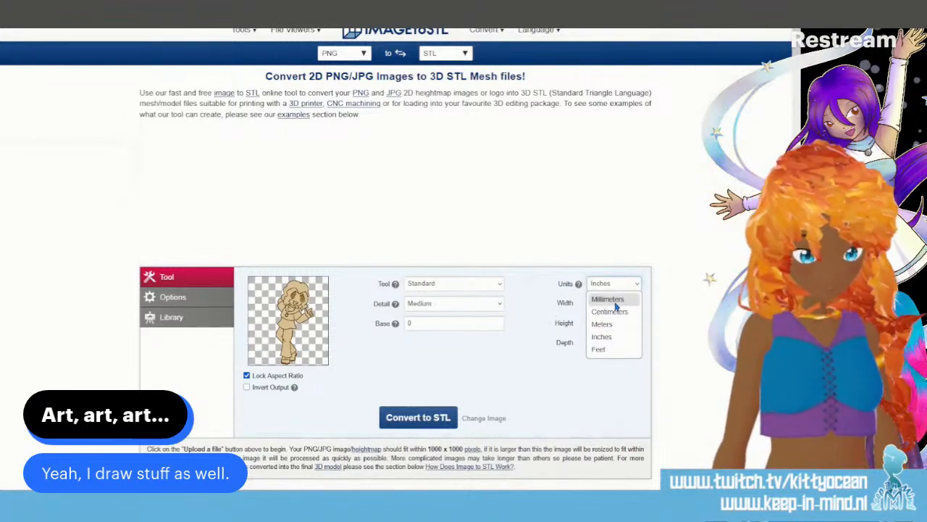
pyautogui.click(616, 307)
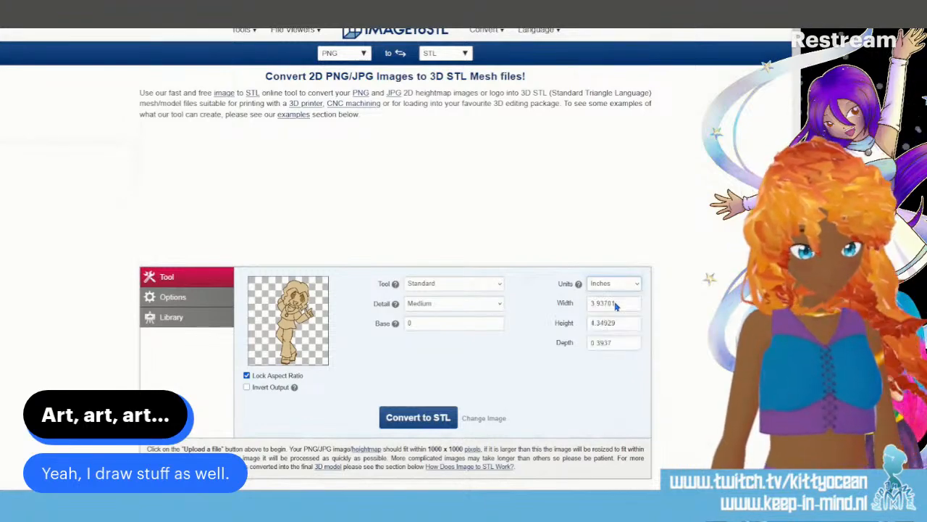
pyautogui.doubleClick(634, 341)
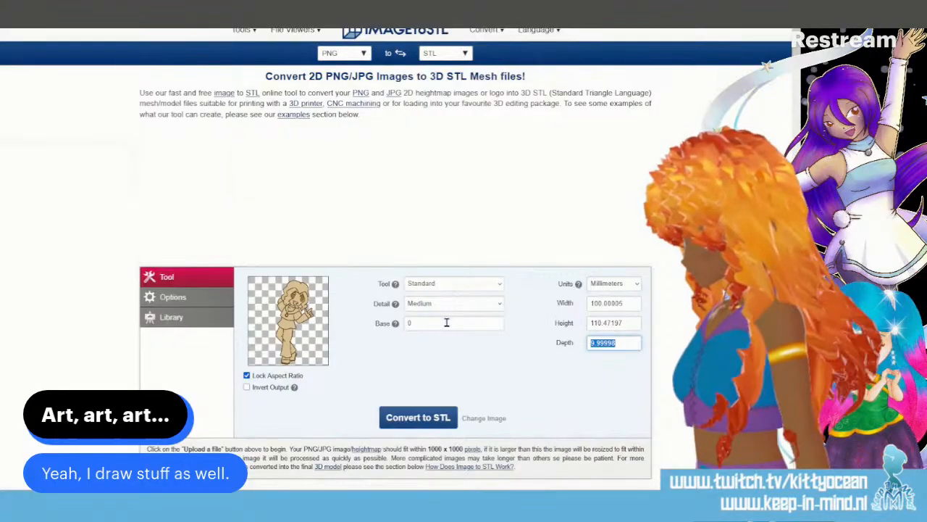
pyautogui.write('3')
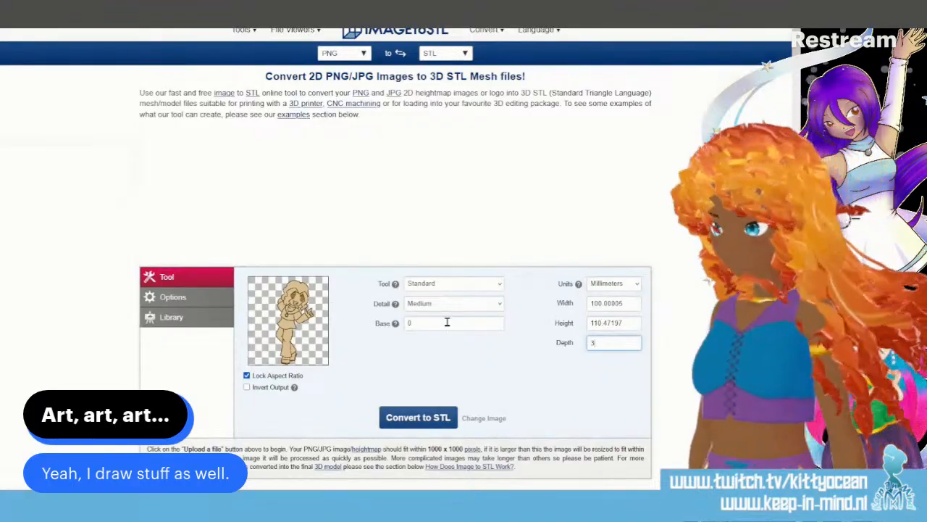
# Step: Set the conversion tool for the figure image to Extrude
pyautogui.click(484, 288)
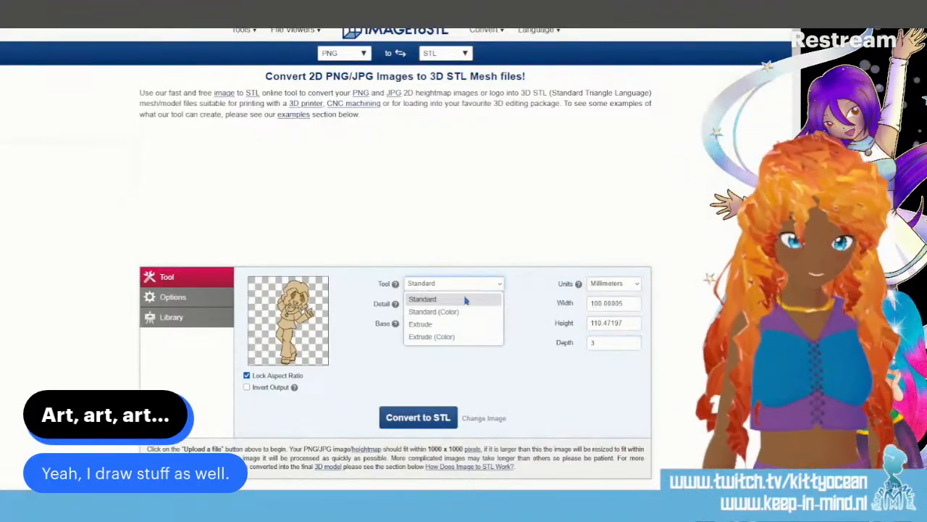
pyautogui.click(456, 313)
pyautogui.click(456, 283)
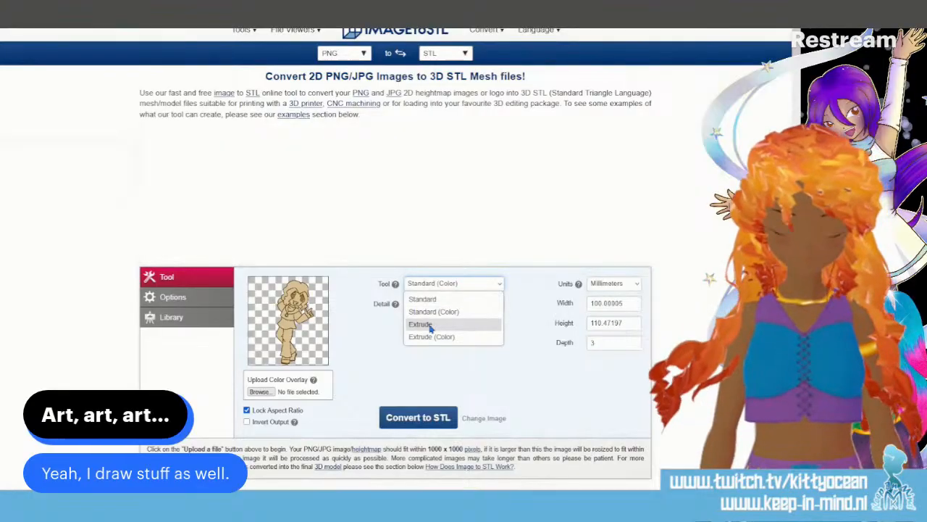
pyautogui.click(431, 326)
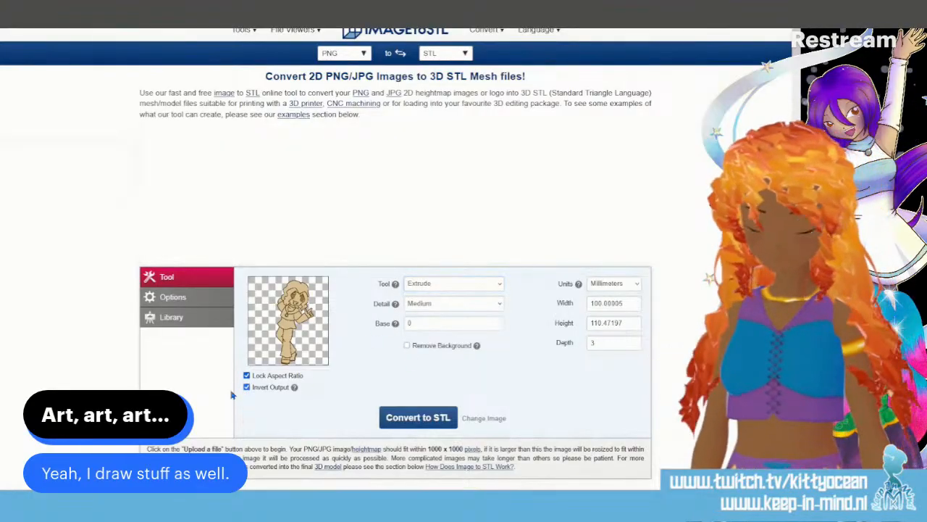
# Step: Set the transparency conversion to White and convert the figure image to STL
pyautogui.click(181, 298)
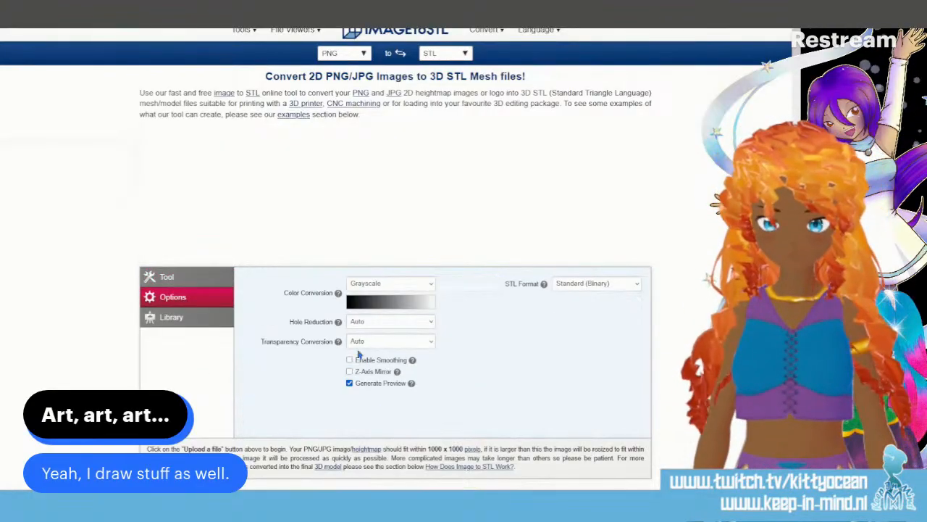
pyautogui.click(360, 341)
pyautogui.click(362, 381)
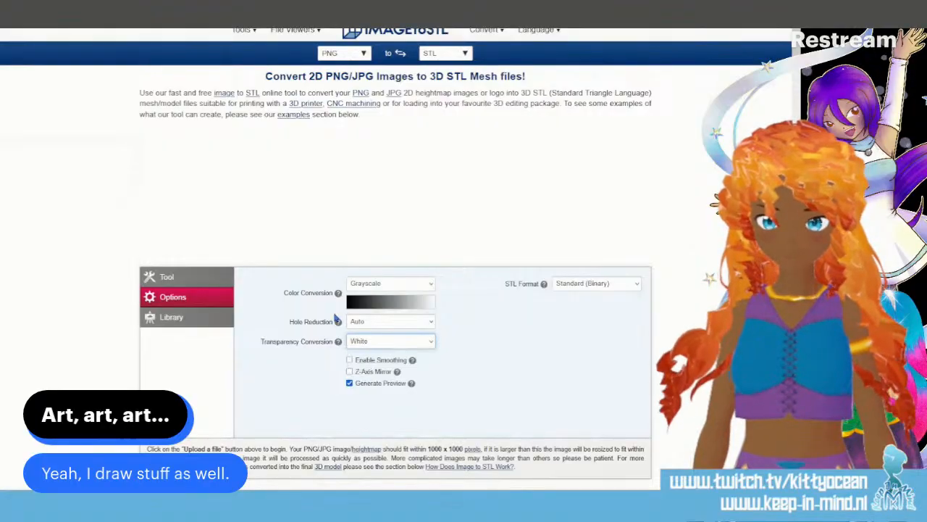
pyautogui.click(173, 279)
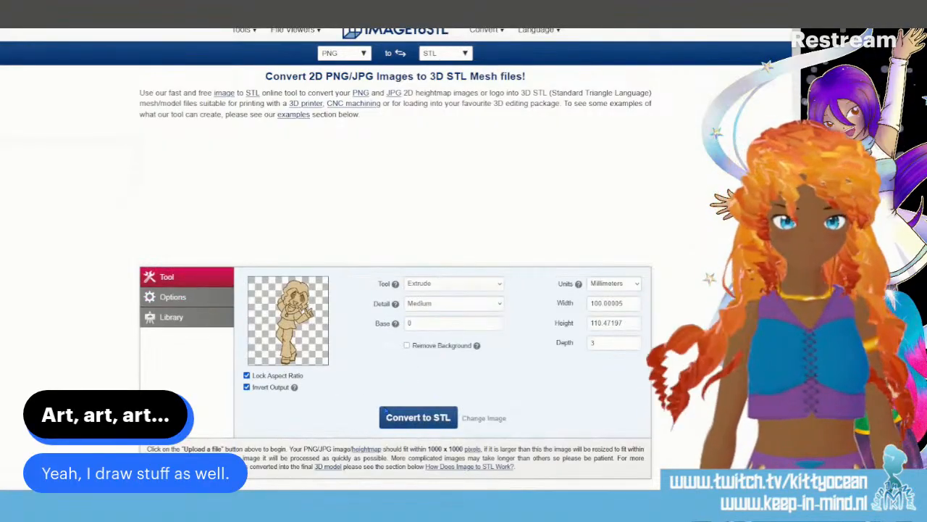
pyautogui.click(424, 417)
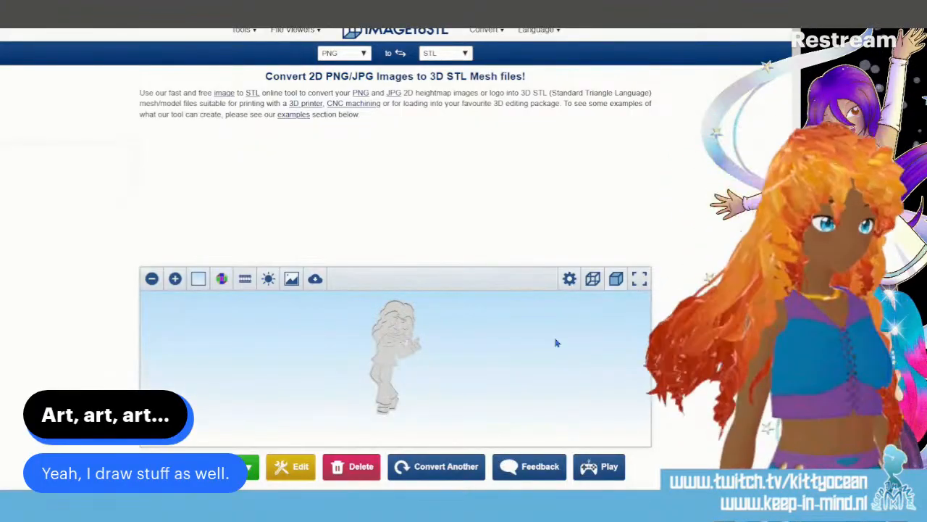
# Step: Download the converted 3D model of the figure and dismiss the browser's private-window download notice
pyautogui.click(640, 280)
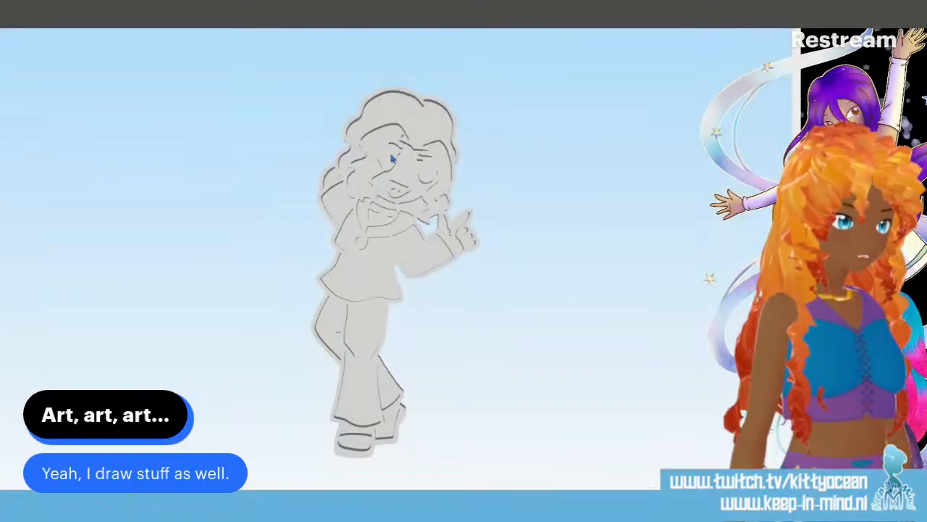
pyautogui.moveTo(393, 158); pyautogui.dragTo(418, 222)
pyautogui.press('Escape')
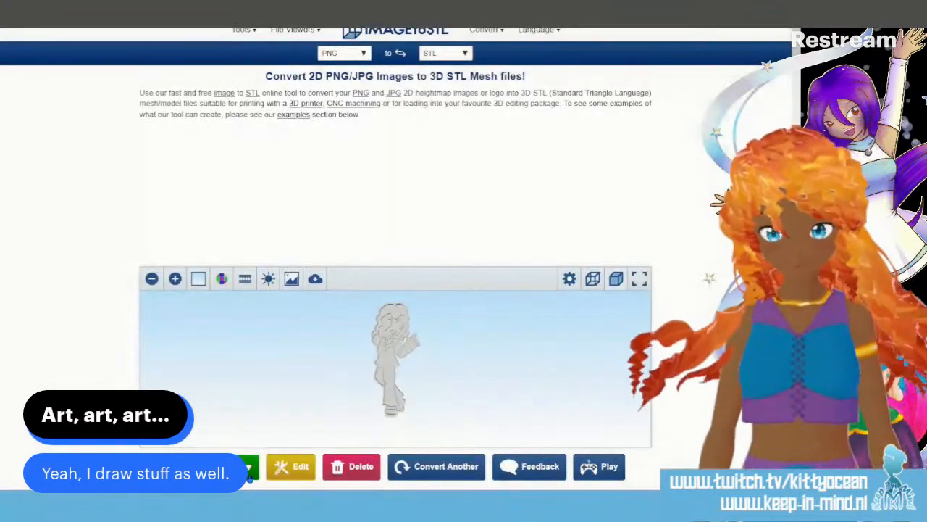
pyautogui.click(249, 470)
pyautogui.click(209, 399)
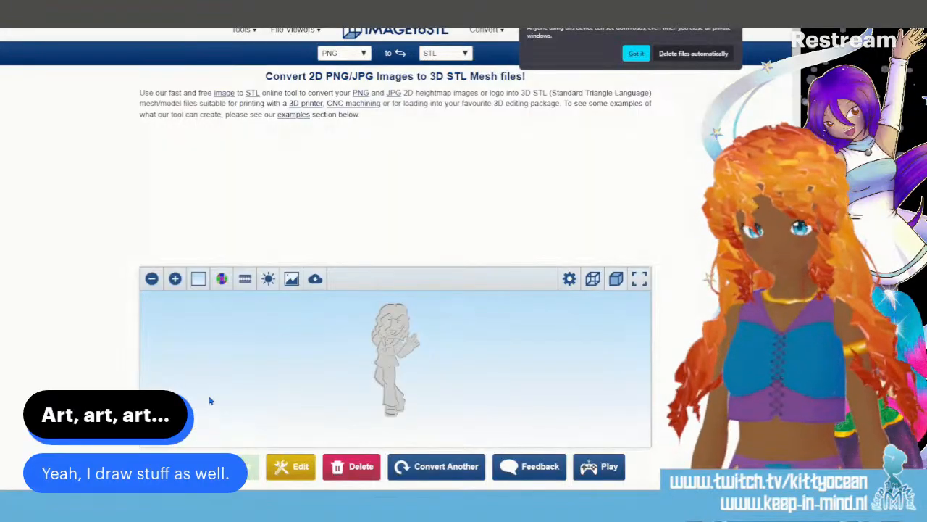
pyautogui.click(636, 54)
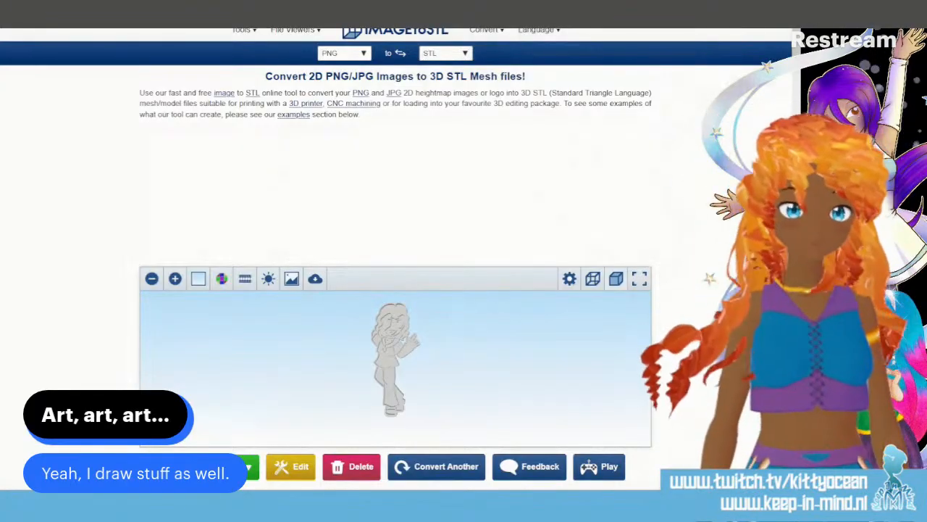
# Step: Switch back to the figure drawing in Clip Studio Paint
pyautogui.hotkey('alt', 'Tab')
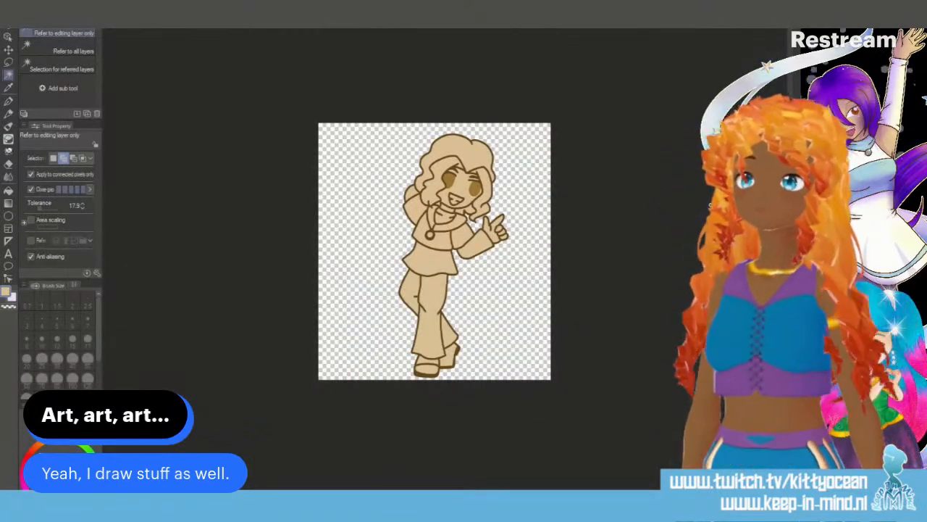
pyautogui.click(11, 29)
pyautogui.click(245, 91)
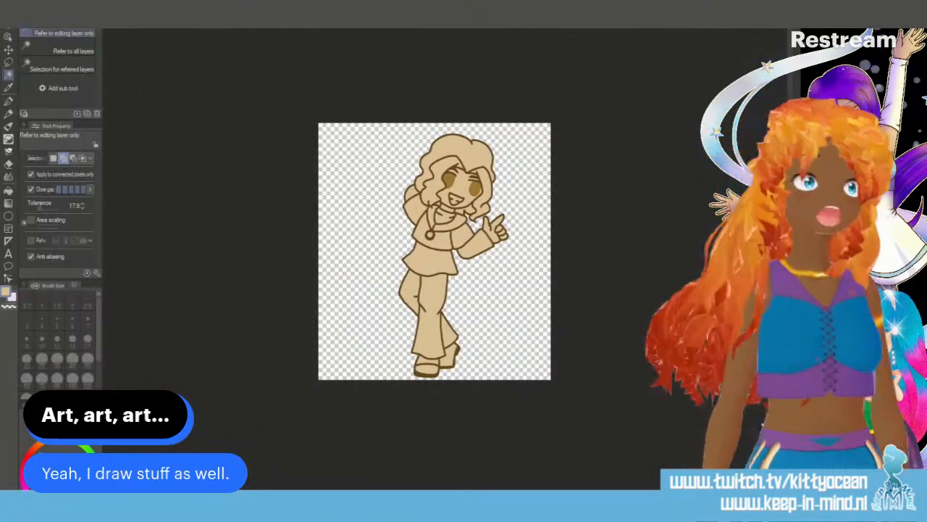
# Step: Undo back to the bare sketch photo and move its layer so the second character sits in the middle of the canvas
pyautogui.hotkey('ctrl', 'z')
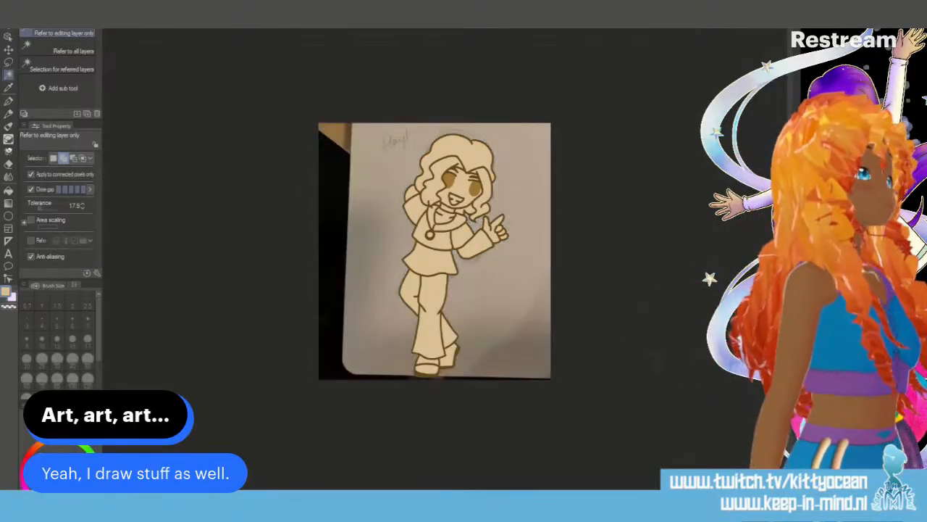
pyautogui.hotkey('ctrl', 'z')
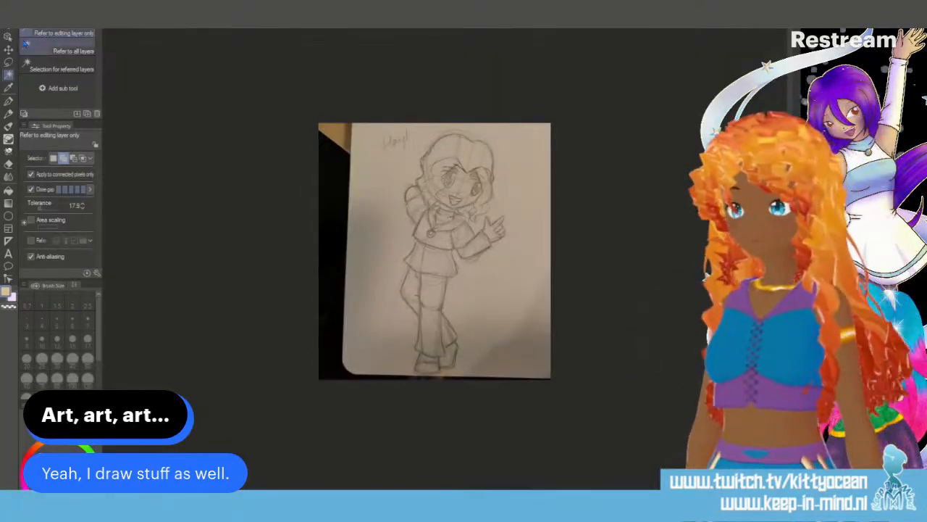
pyautogui.click(9, 50)
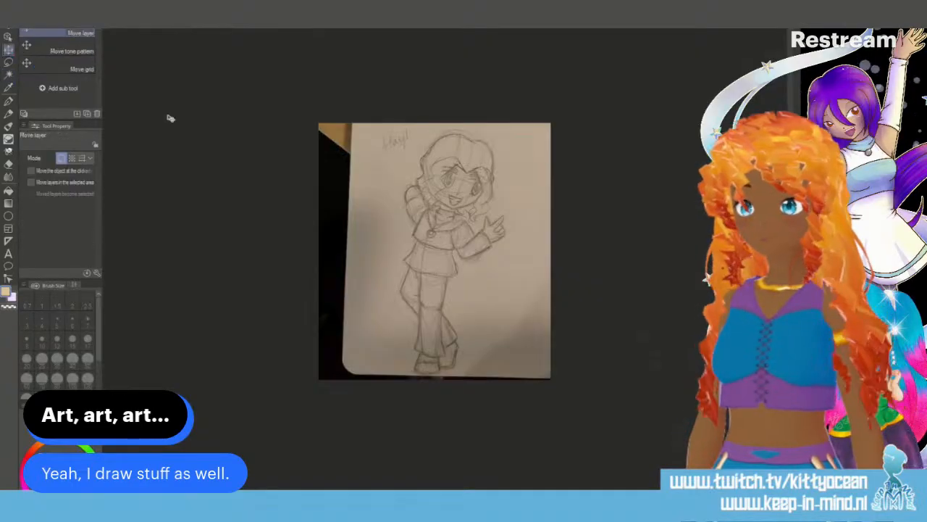
pyautogui.moveTo(454, 196); pyautogui.dragTo(276, 195)
pyautogui.moveTo(418, 200); pyautogui.dragTo(397, 213)
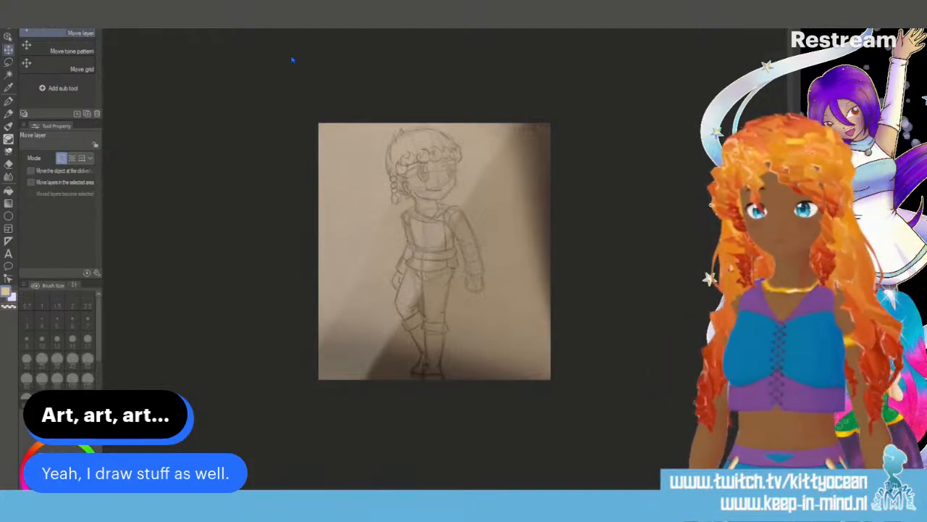
# Step: Scale the sketch photo layer to 92% and position it so the whole second character fits on the canvas
pyautogui.hotkey('ctrl', 't')
pyautogui.moveTo(577, 410); pyautogui.dragTo(556, 391)
pyautogui.moveTo(464, 283); pyautogui.dragTo(476, 286)
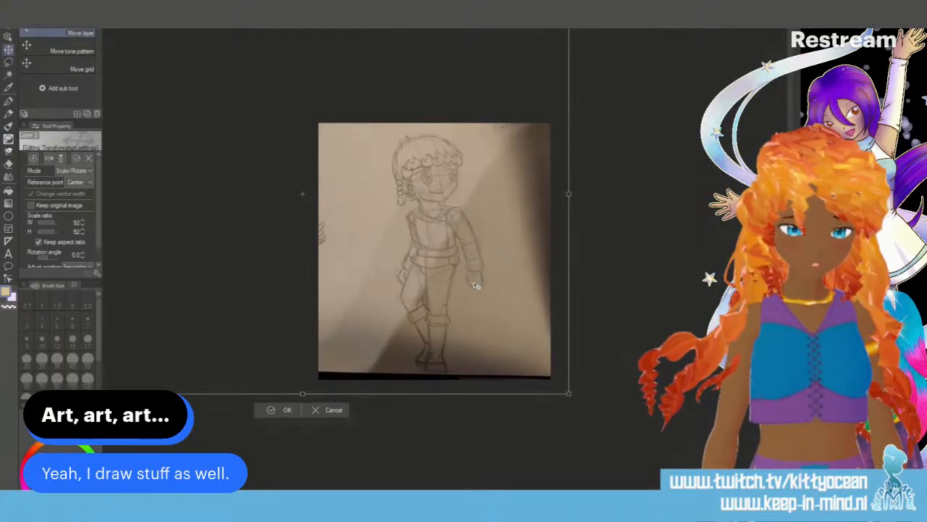
pyautogui.moveTo(476, 285); pyautogui.dragTo(479, 286)
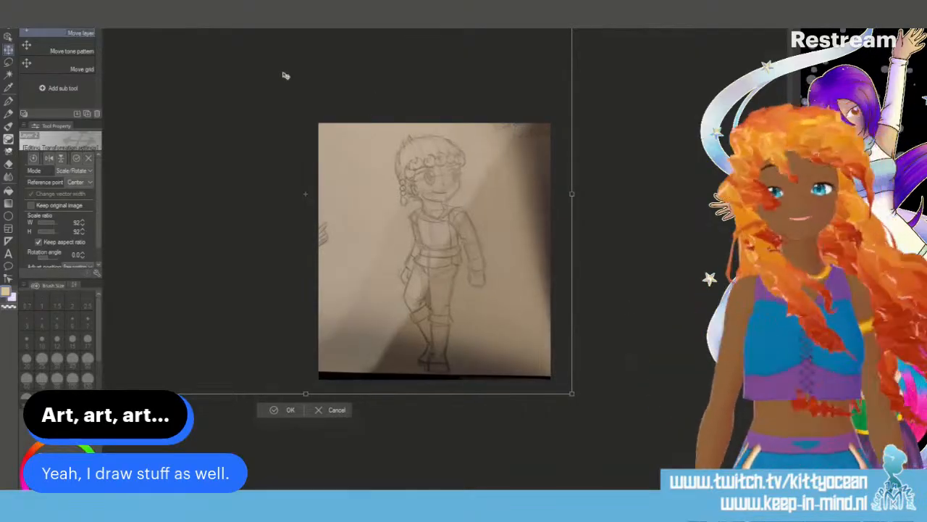
pyautogui.click(291, 410)
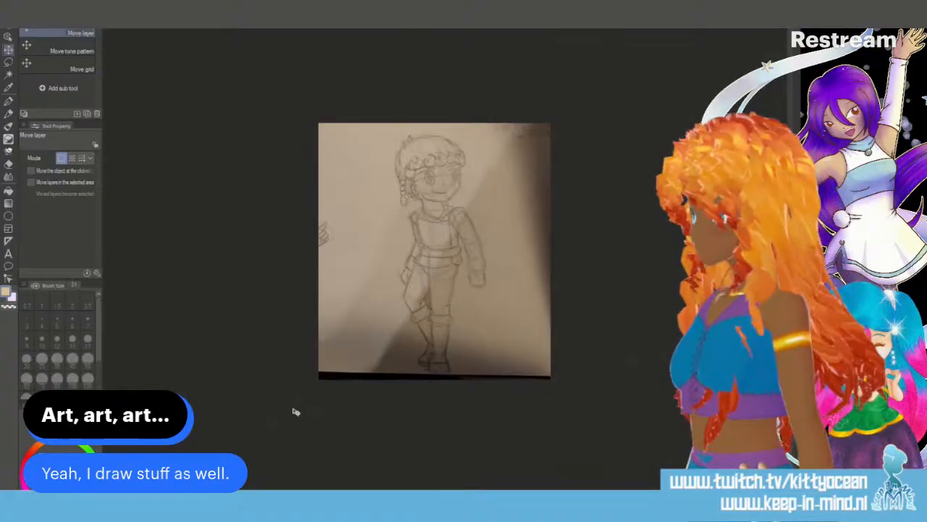
# Step: Save the drawing with Save As, accepting the loss of layer information, and start Save As again
pyautogui.click(13, 4)
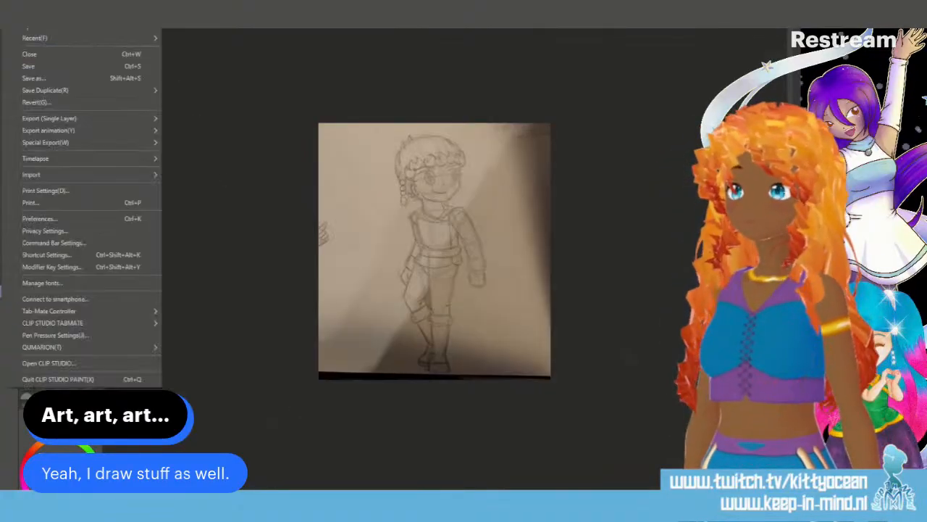
pyautogui.click(84, 79)
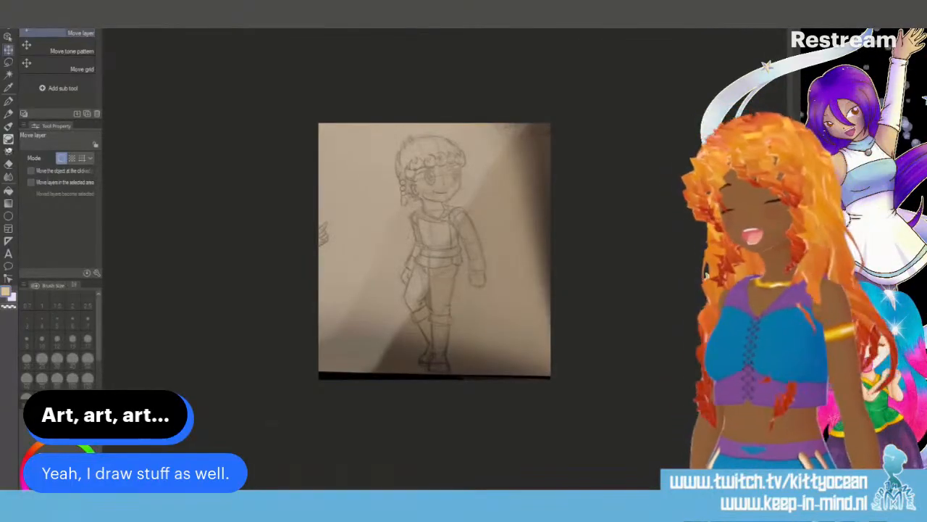
pyautogui.press('Return')
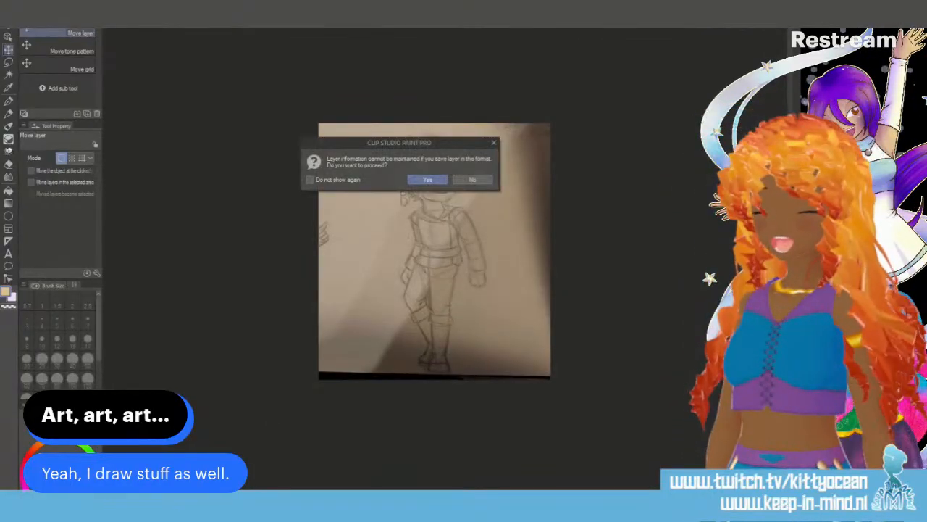
pyautogui.press('Return')
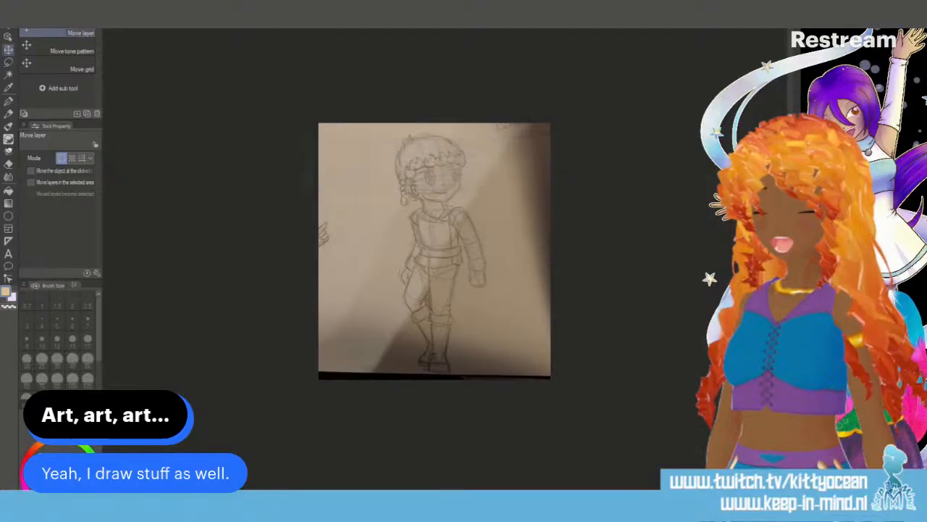
pyautogui.click(13, 10)
pyautogui.click(51, 75)
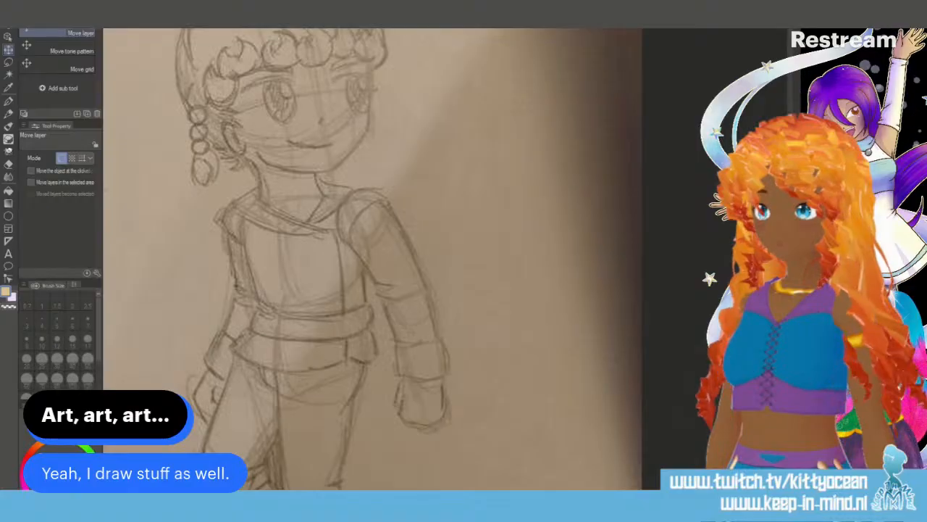
# Step: Trace the three rightmost curls of the second character's fringe in brown with the pen at brush size 12
pyautogui.hotkey('ctrl', '+')
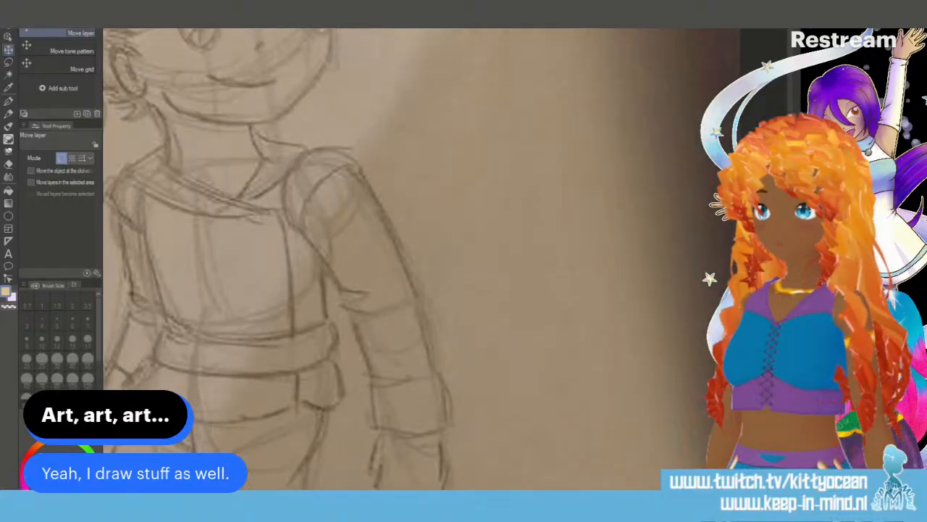
pyautogui.hscroll(-5, 445, 260)
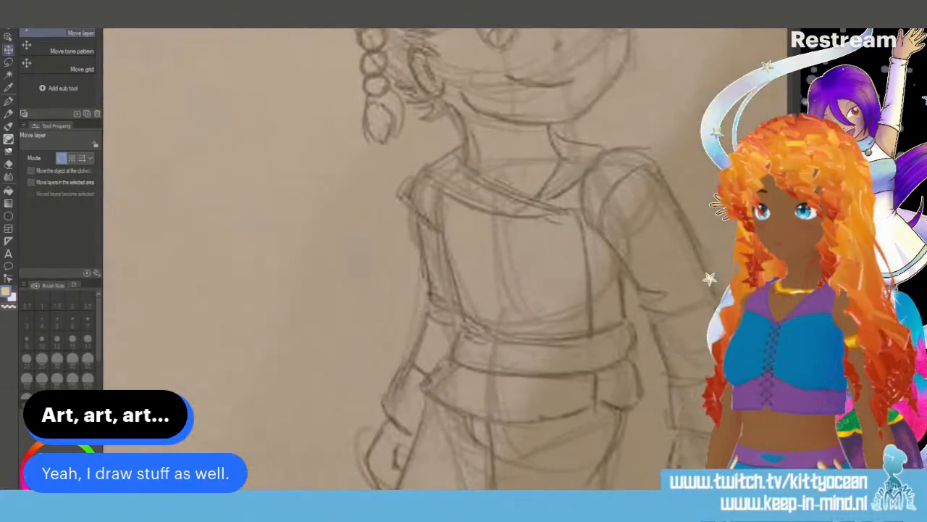
pyautogui.scroll(4, 445, 260)
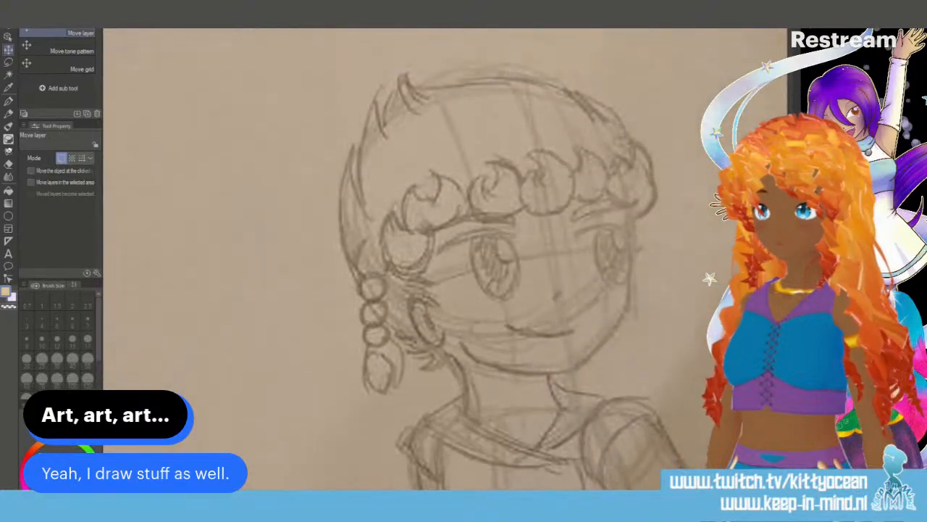
pyautogui.press('p')
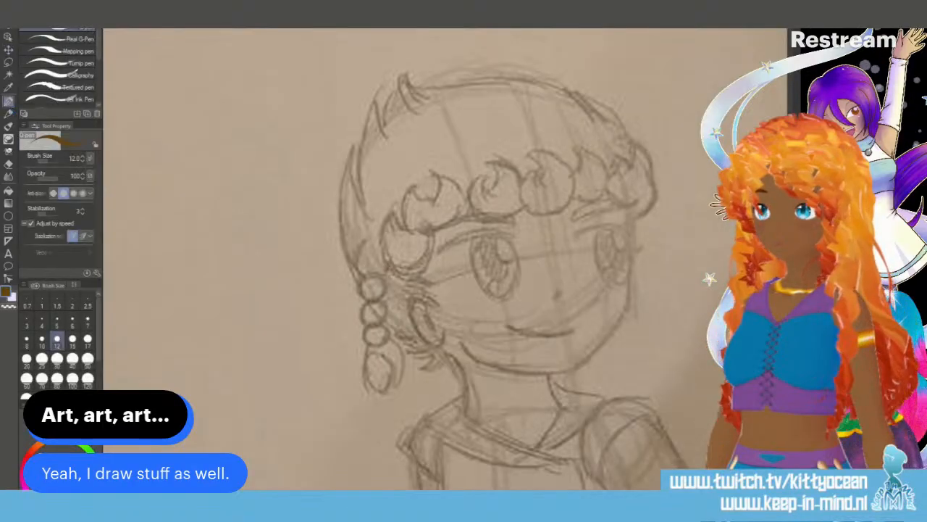
pyautogui.moveTo(625, 175)
pyautogui.mouseDown()
pyautogui.moveTo(639, 139)
pyautogui.moveTo(660, 178)
pyautogui.moveTo(654, 207)
pyautogui.moveTo(629, 206)
pyautogui.mouseUp()
pyautogui.moveTo(621, 151)
pyautogui.mouseDown()
pyautogui.moveTo(605, 188)
pyautogui.moveTo(616, 206)
pyautogui.moveTo(637, 196)
pyautogui.moveTo(628, 171)
pyautogui.mouseUp()
pyautogui.moveTo(572, 196)
pyautogui.mouseDown()
pyautogui.moveTo(606, 195)
pyautogui.moveTo(595, 147)
pyautogui.moveTo(573, 144)
pyautogui.moveTo(571, 169)
pyautogui.moveTo(596, 203)
pyautogui.moveTo(608, 194)
pyautogui.moveTo(540, 177)
pyautogui.moveTo(527, 149)
pyautogui.moveTo(559, 155)
pyautogui.moveTo(572, 183)
pyautogui.moveTo(532, 153)
pyautogui.moveTo(543, 147)
pyautogui.moveTo(570, 168)
pyautogui.moveTo(567, 205)
pyautogui.moveTo(548, 214)
pyautogui.moveTo(522, 200)
pyautogui.moveTo(531, 167)
pyautogui.mouseUp()
pyautogui.hotkey('ctrl', 'z')
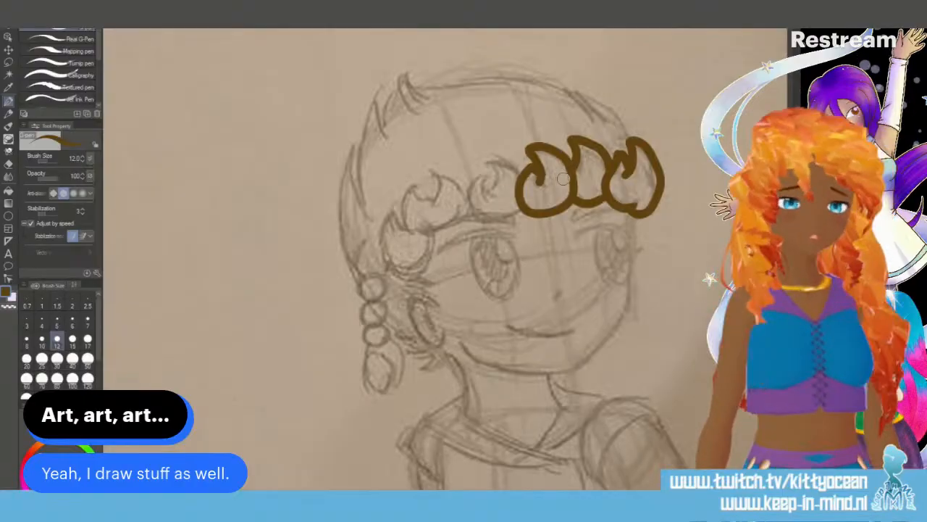
# Step: Trace the remaining three fringe curls, continuing leftwards to the one beside the ear
pyautogui.moveTo(484, 194)
pyautogui.mouseDown()
pyautogui.moveTo(482, 178)
pyautogui.moveTo(503, 158)
pyautogui.moveTo(523, 177)
pyautogui.moveTo(467, 198)
pyautogui.moveTo(493, 213)
pyautogui.moveTo(521, 208)
pyautogui.mouseUp()
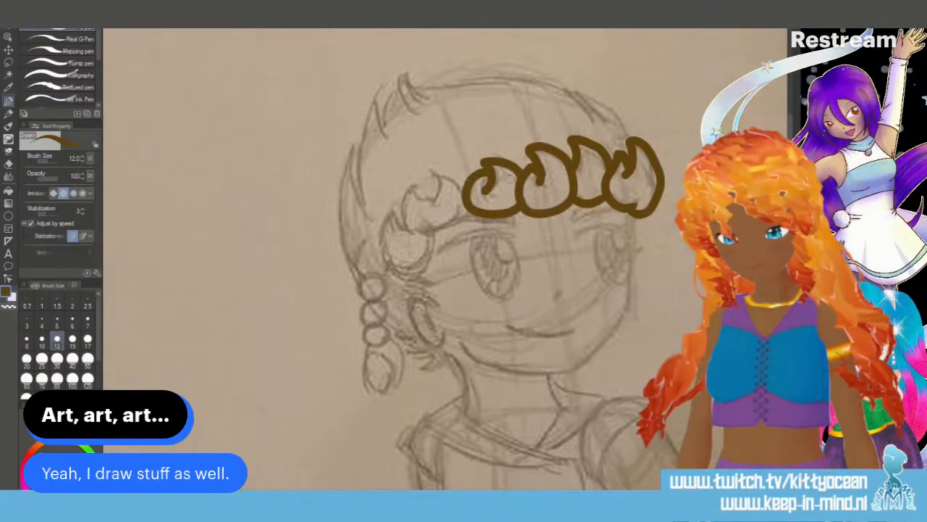
pyautogui.moveTo(471, 180)
pyautogui.mouseDown()
pyautogui.moveTo(433, 171)
pyautogui.moveTo(429, 195)
pyautogui.moveTo(409, 214)
pyautogui.moveTo(436, 229)
pyautogui.moveTo(464, 206)
pyautogui.mouseUp()
pyautogui.moveTo(419, 179); pyautogui.dragTo(432, 190)
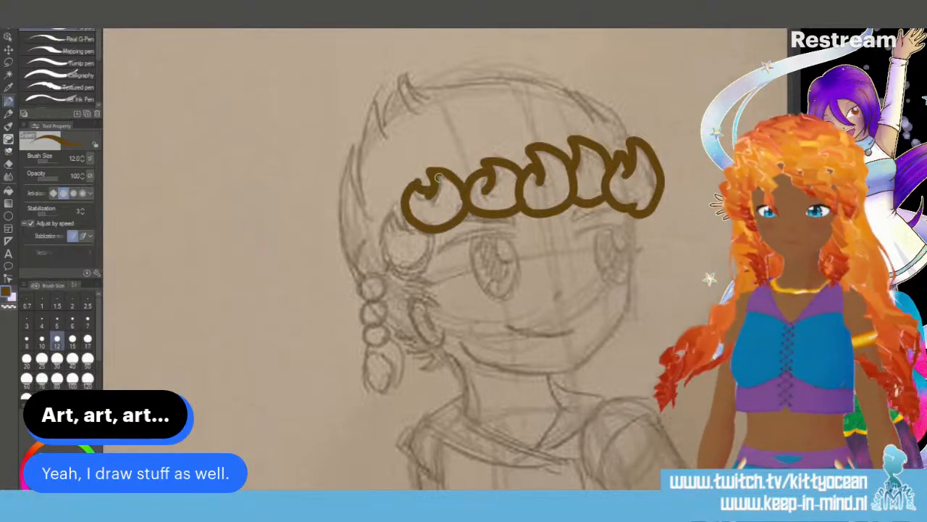
pyautogui.moveTo(431, 224)
pyautogui.mouseDown()
pyautogui.moveTo(436, 270)
pyautogui.moveTo(424, 288)
pyautogui.moveTo(392, 269)
pyautogui.moveTo(387, 224)
pyautogui.moveTo(404, 198)
pyautogui.mouseUp()
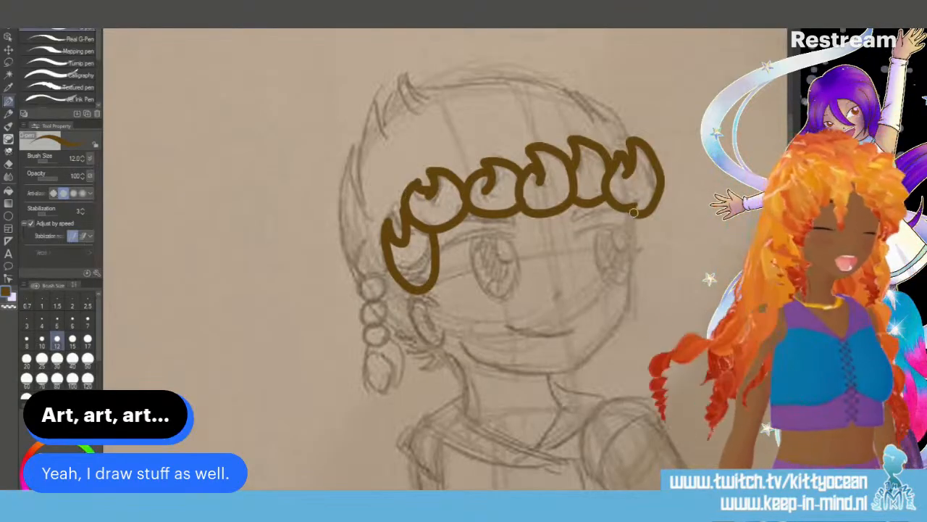
# Step: Trace the face contour from the fringe to the chin, along with the ear and both neck lines
pyautogui.moveTo(634, 212)
pyautogui.mouseDown()
pyautogui.moveTo(629, 302)
pyautogui.moveTo(608, 343)
pyautogui.moveTo(574, 368)
pyautogui.mouseUp()
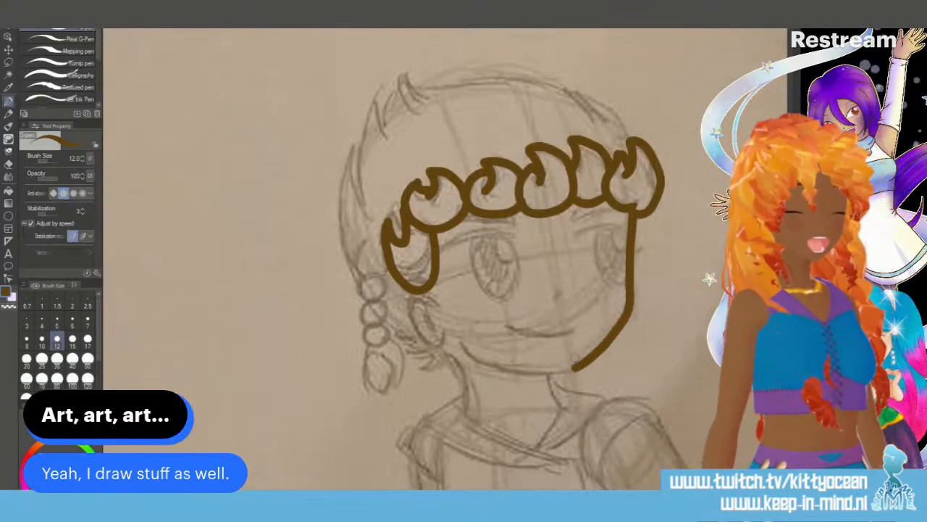
pyautogui.moveTo(435, 290)
pyautogui.mouseDown()
pyautogui.moveTo(416, 303)
pyautogui.moveTo(438, 347)
pyautogui.moveTo(429, 313)
pyautogui.moveTo(492, 368)
pyautogui.moveTo(580, 368)
pyautogui.mouseUp()
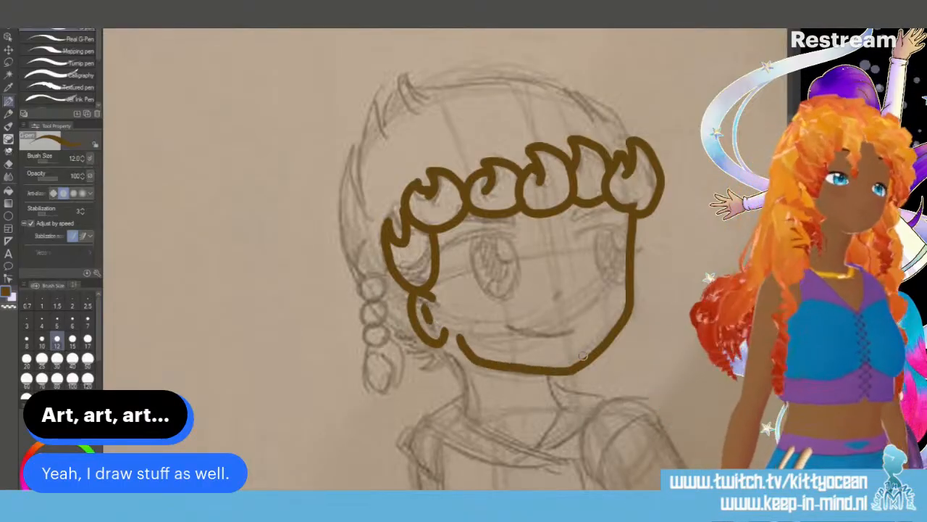
pyautogui.moveTo(548, 374); pyautogui.dragTo(562, 409)
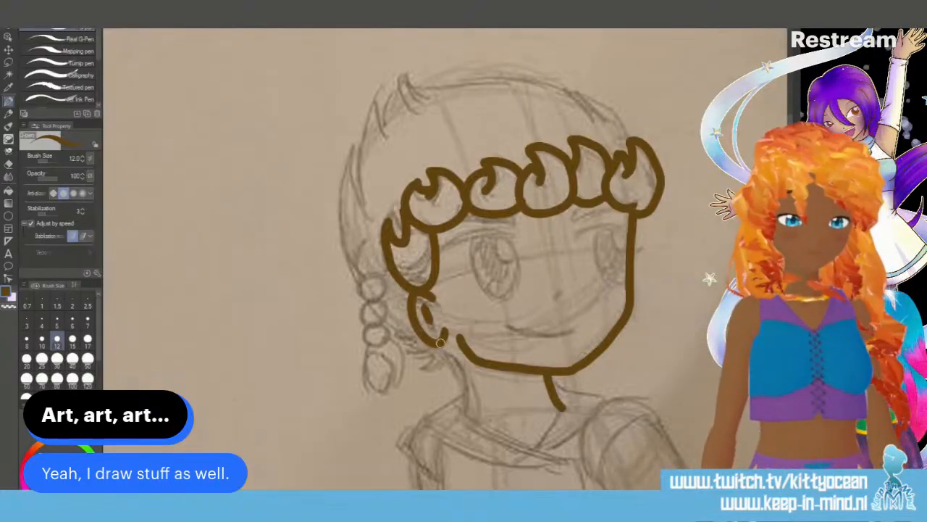
pyautogui.moveTo(440, 342); pyautogui.dragTo(463, 406)
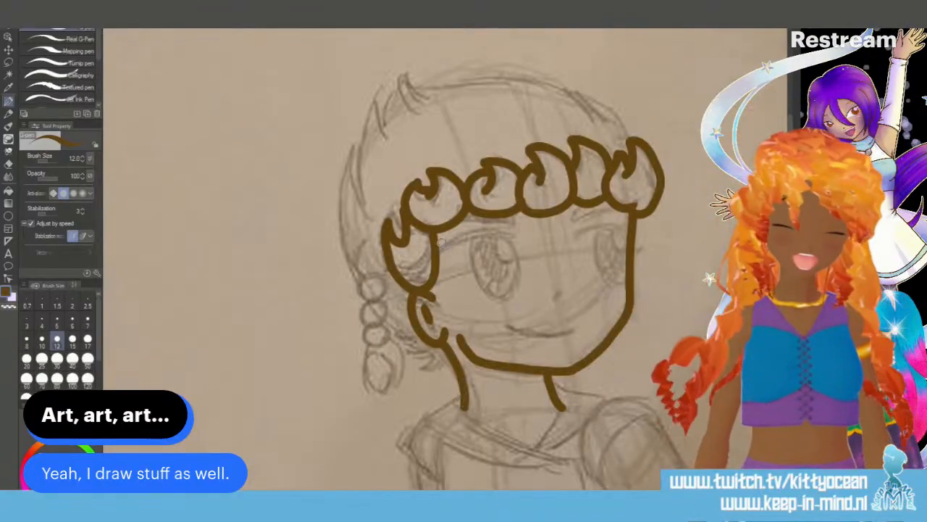
pyautogui.moveTo(437, 232); pyautogui.dragTo(505, 226)
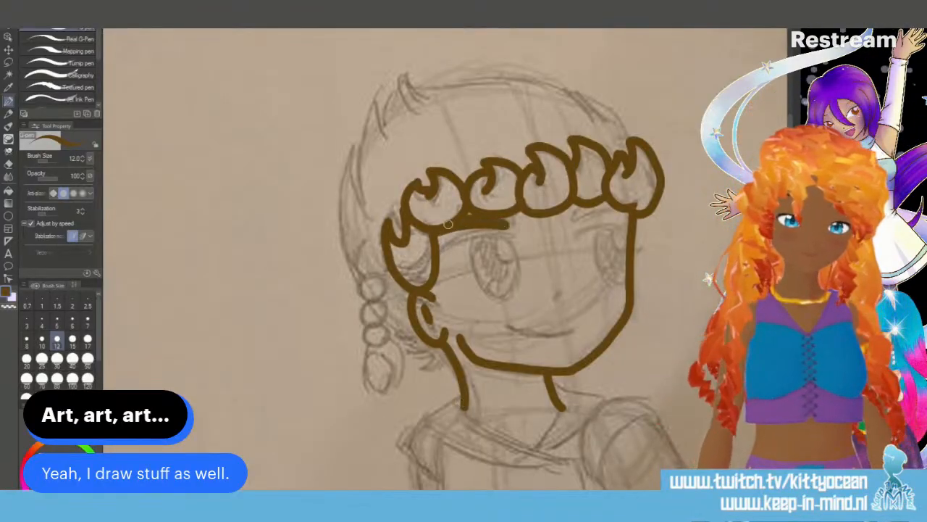
pyautogui.hotkey('ctrl', 'x')
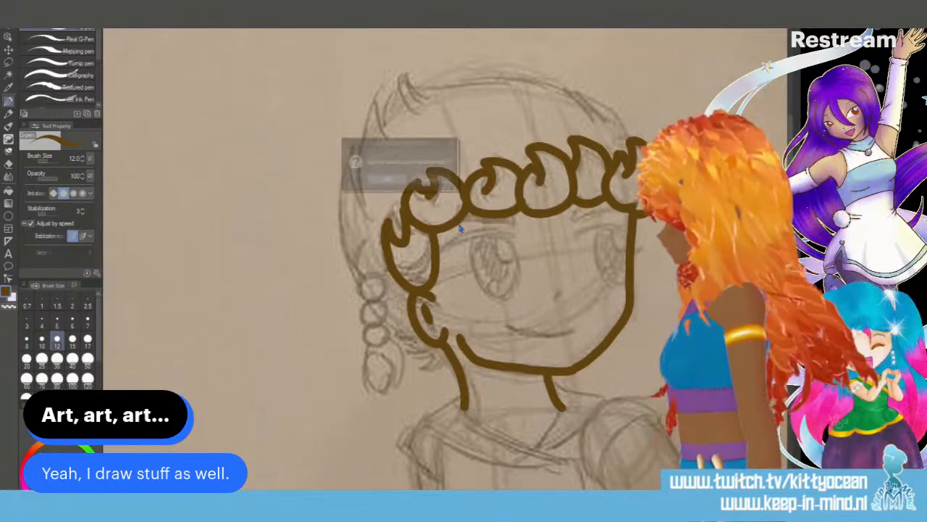
pyautogui.click(437, 180)
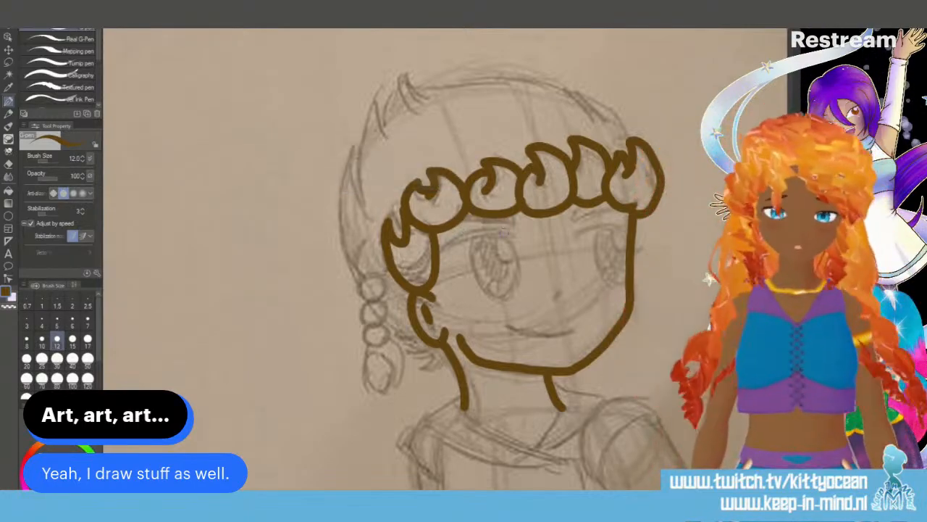
# Step: Trace both thick eyebrows, the upper eyelid lines and the curved smiling mouth on the face
pyautogui.moveTo(447, 234)
pyautogui.mouseDown()
pyautogui.moveTo(505, 229)
pyautogui.moveTo(448, 236)
pyautogui.moveTo(507, 228)
pyautogui.mouseUp()
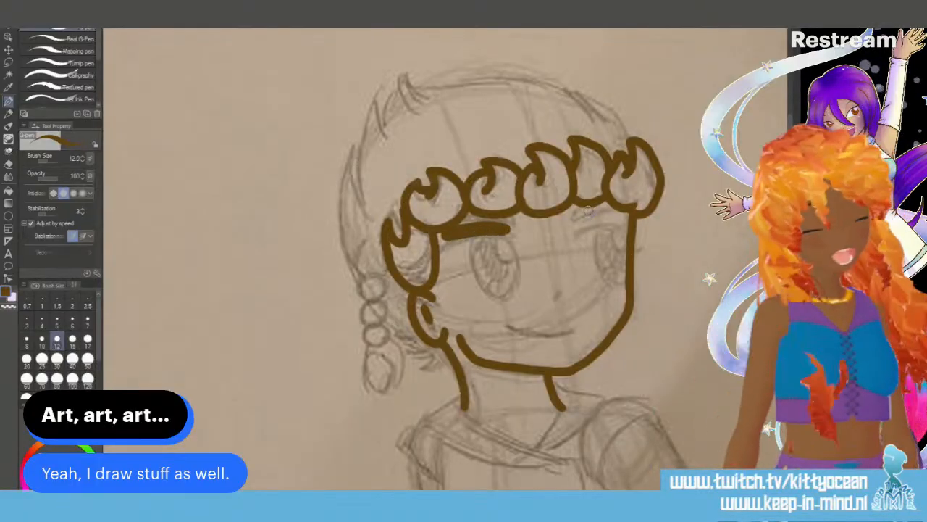
pyautogui.moveTo(567, 224); pyautogui.dragTo(618, 209)
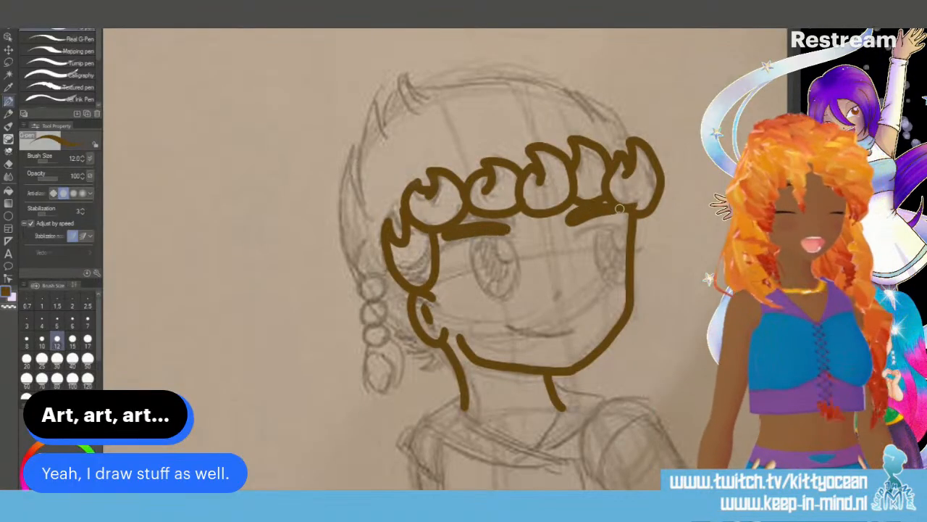
pyautogui.moveTo(447, 254); pyautogui.dragTo(509, 241)
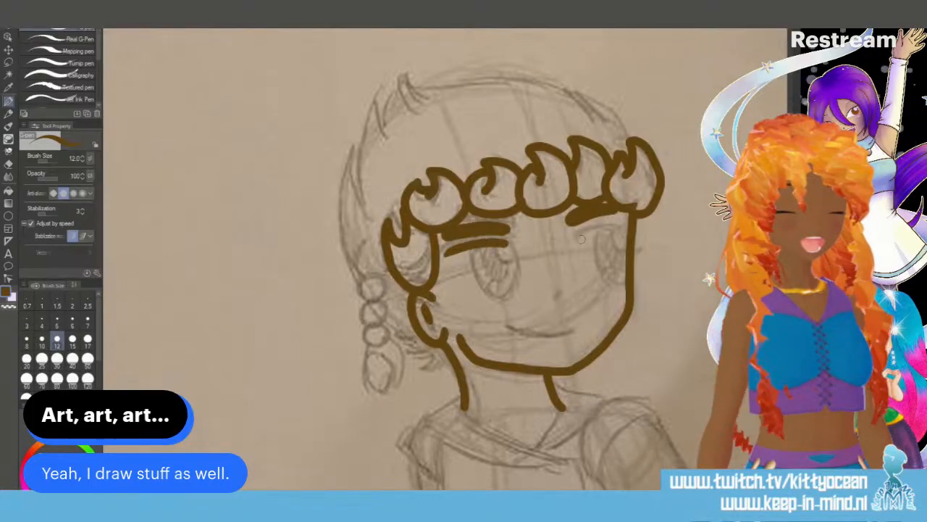
pyautogui.moveTo(572, 242); pyautogui.dragTo(624, 232)
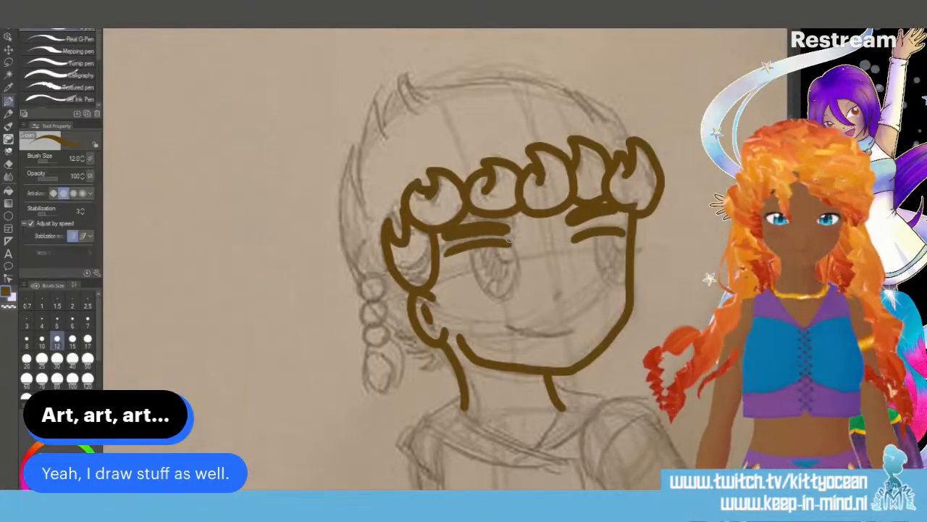
pyautogui.moveTo(509, 326)
pyautogui.mouseDown()
pyautogui.moveTo(568, 333)
pyautogui.moveTo(511, 327)
pyautogui.moveTo(571, 328)
pyautogui.mouseUp()
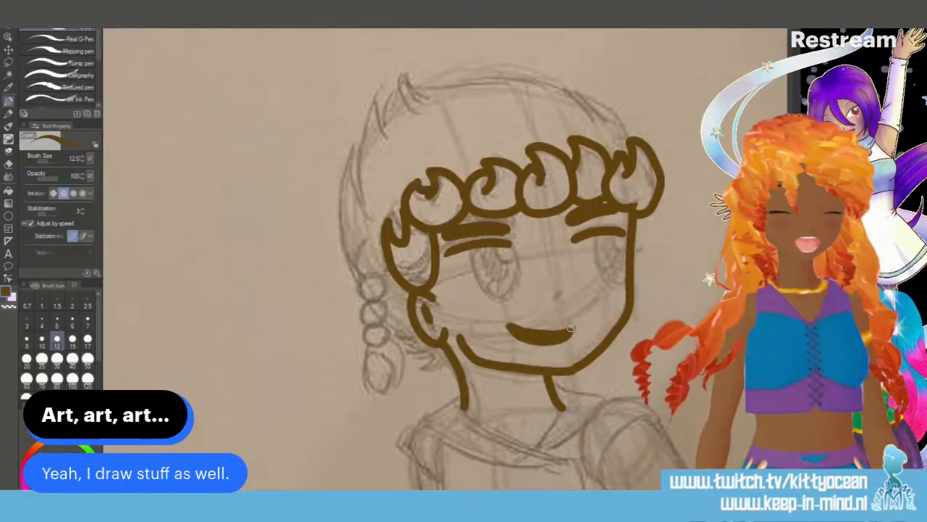
pyautogui.hotkey('ctrl', 'z')
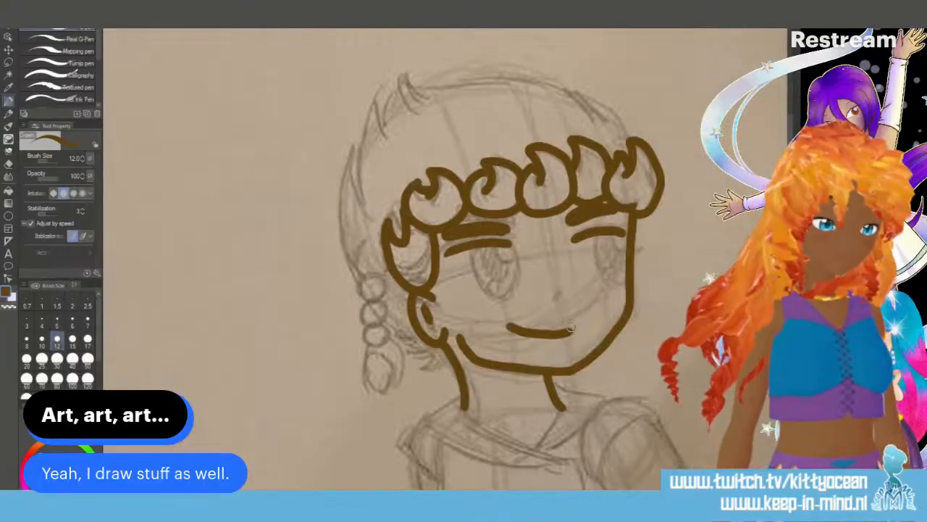
pyautogui.moveTo(513, 329)
pyautogui.mouseDown()
pyautogui.moveTo(541, 338)
pyautogui.moveTo(570, 326)
pyautogui.mouseUp()
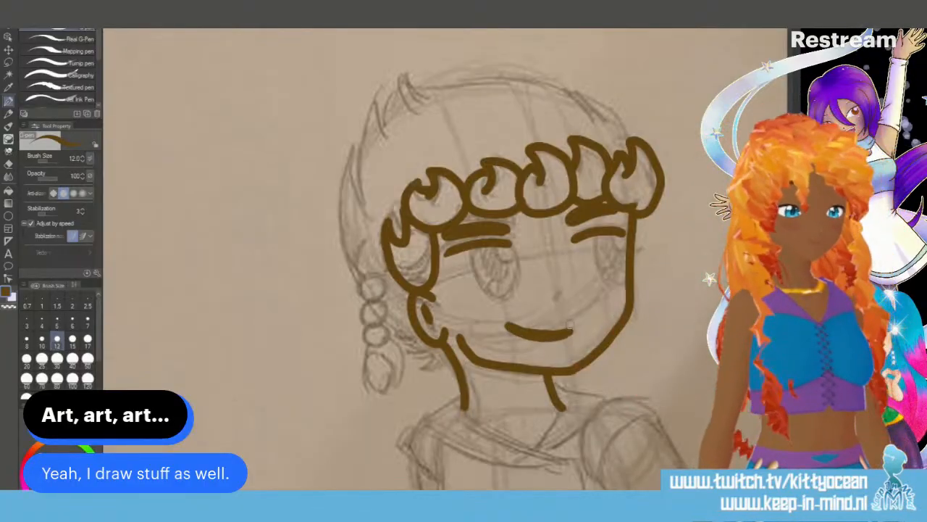
# Step: Trace the hair's crown outline with its pointed tufts, from the rightmost fringe curl over to the back of the head
pyautogui.moveTo(629, 134)
pyautogui.mouseDown()
pyautogui.moveTo(618, 110)
pyautogui.moveTo(569, 81)
pyautogui.mouseUp()
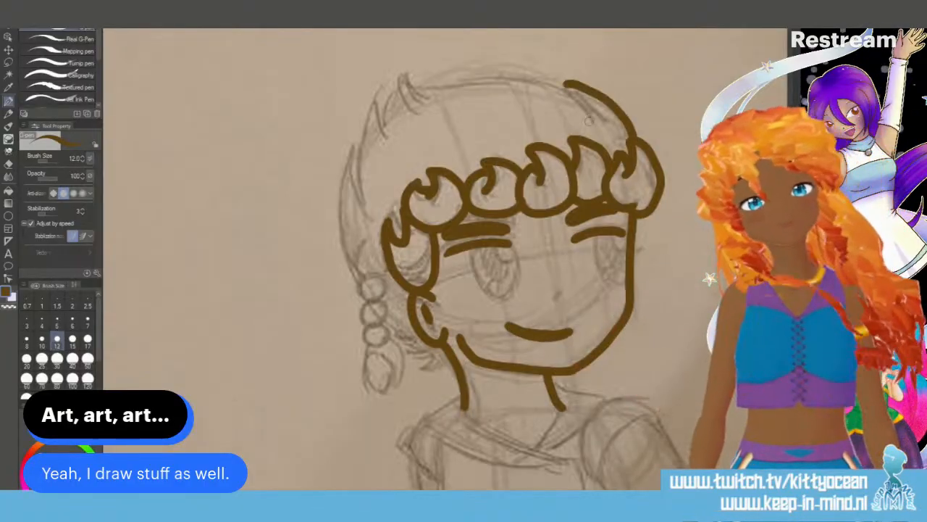
pyautogui.moveTo(591, 123)
pyautogui.mouseDown()
pyautogui.moveTo(558, 79)
pyautogui.moveTo(471, 69)
pyautogui.mouseUp()
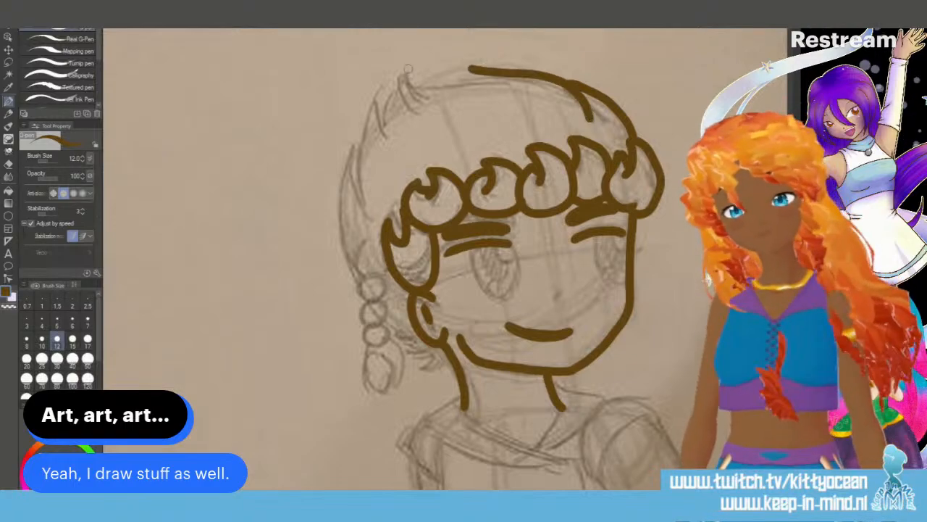
pyautogui.moveTo(404, 69)
pyautogui.mouseDown()
pyautogui.moveTo(445, 87)
pyautogui.moveTo(523, 80)
pyautogui.mouseUp()
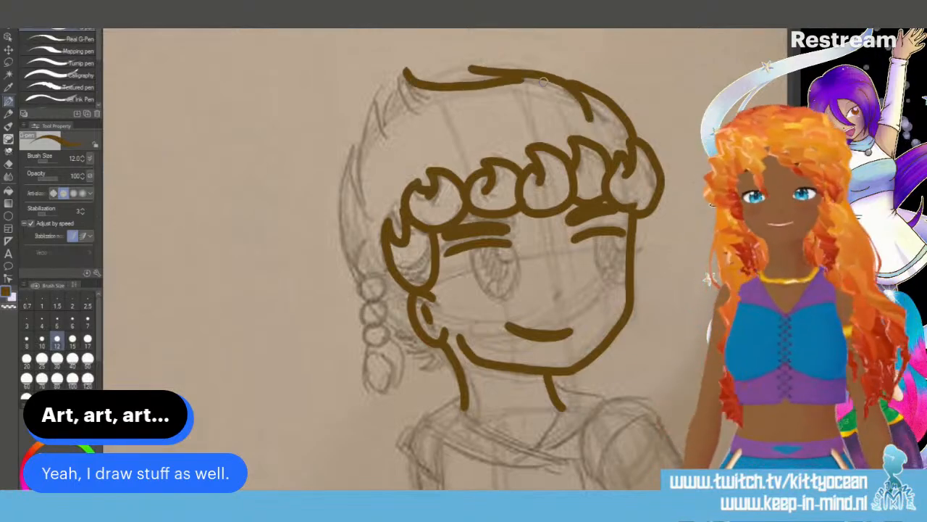
pyautogui.hotkey('ctrl', 'z')
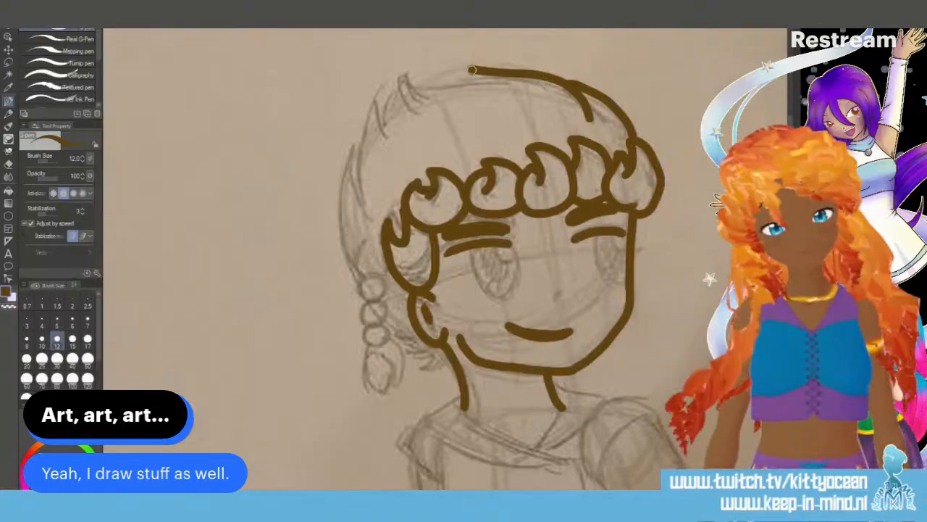
pyautogui.moveTo(472, 70)
pyautogui.mouseDown()
pyautogui.moveTo(518, 87)
pyautogui.moveTo(417, 94)
pyautogui.moveTo(428, 121)
pyautogui.mouseUp()
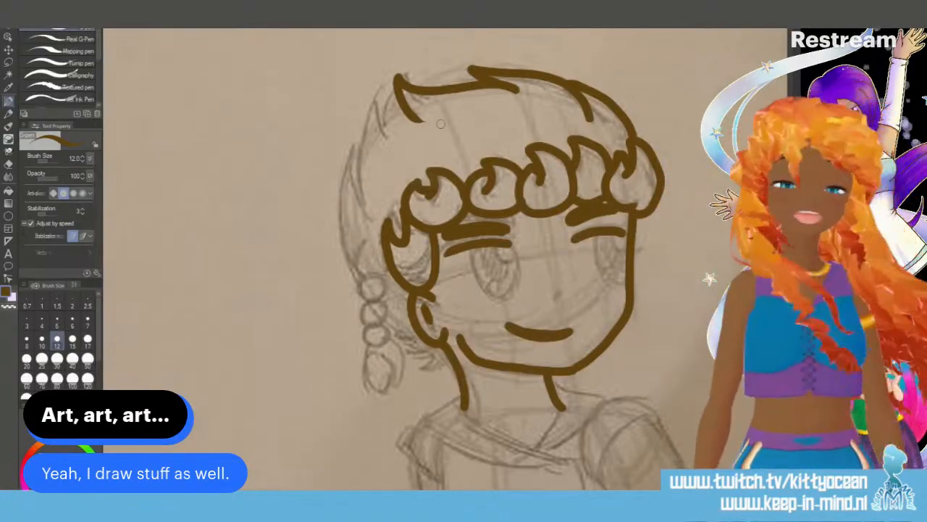
pyautogui.moveTo(399, 81); pyautogui.dragTo(375, 143)
pyautogui.moveTo(383, 94)
pyautogui.mouseDown()
pyautogui.moveTo(360, 131)
pyautogui.moveTo(375, 202)
pyautogui.mouseUp()
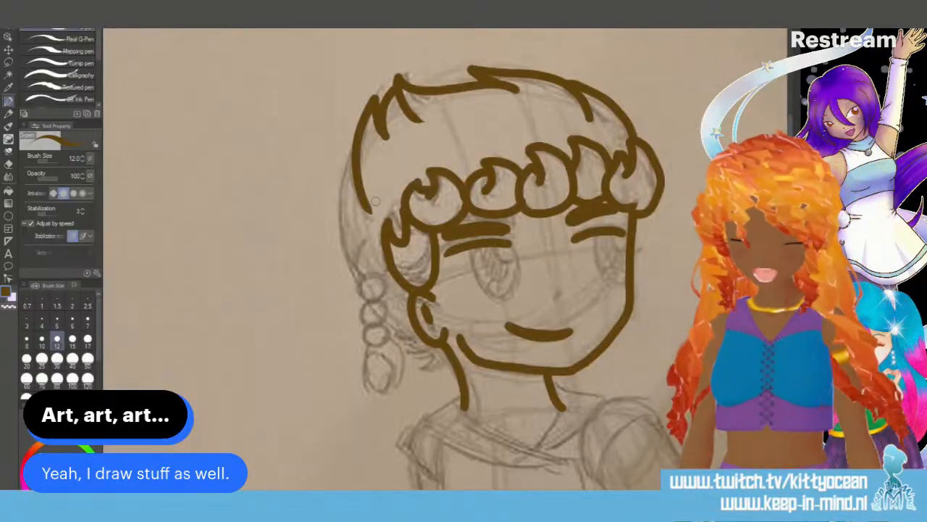
# Step: Trace the back-of-head hair outline down to the start of the braid, undoing the trial braid segments
pyautogui.moveTo(362, 279); pyautogui.dragTo(352, 236)
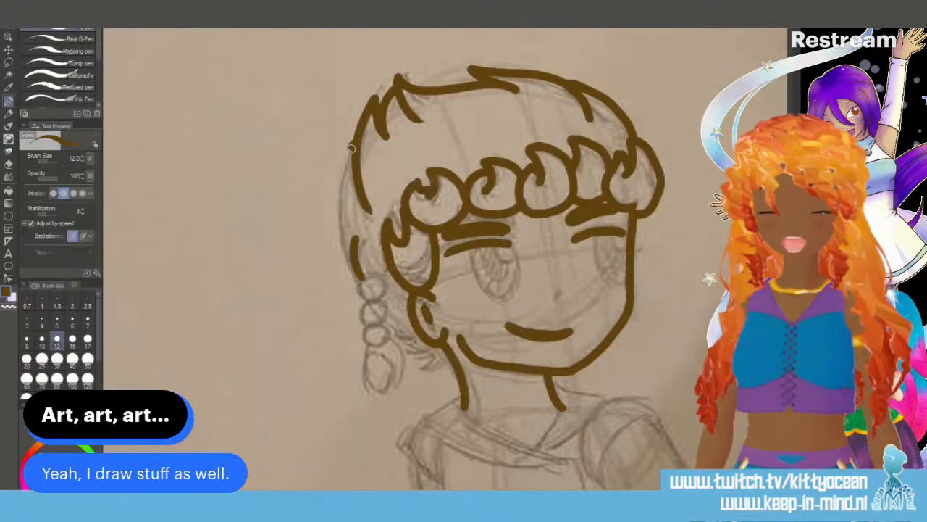
pyautogui.moveTo(351, 149)
pyautogui.mouseDown()
pyautogui.moveTo(332, 197)
pyautogui.moveTo(359, 275)
pyautogui.moveTo(384, 287)
pyautogui.moveTo(372, 304)
pyautogui.moveTo(356, 297)
pyautogui.moveTo(372, 276)
pyautogui.moveTo(387, 323)
pyautogui.moveTo(377, 304)
pyautogui.mouseUp()
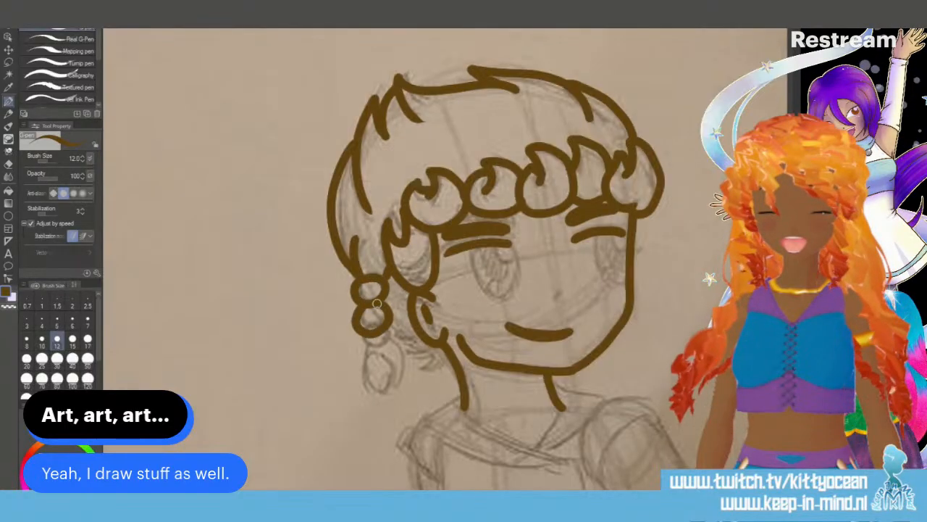
pyautogui.hotkey('ctrl', 'z')
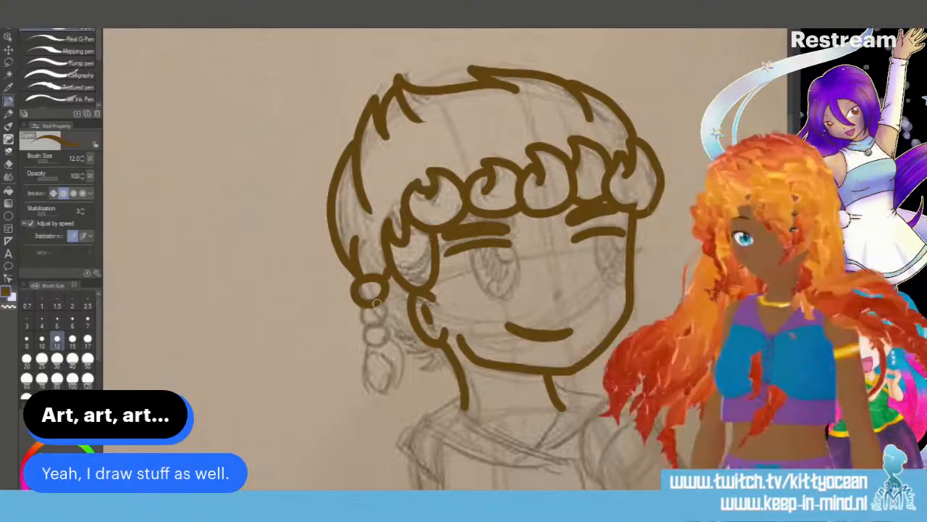
pyautogui.hotkey('ctrl', 'z')
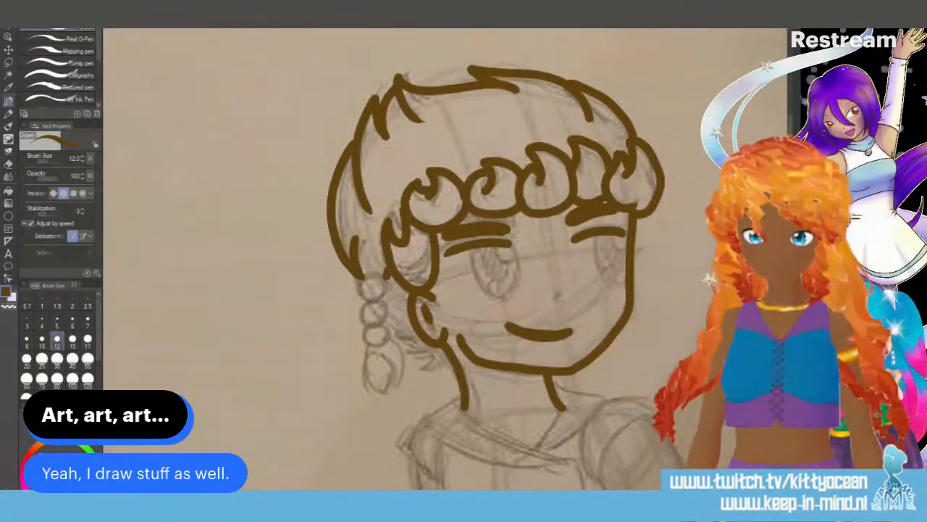
# Step: Trace the braid's three round segments and its pointed tail, redrawing the third segment once
pyautogui.moveTo(389, 287)
pyautogui.mouseDown()
pyautogui.moveTo(371, 277)
pyautogui.moveTo(359, 303)
pyautogui.moveTo(389, 284)
pyautogui.moveTo(375, 279)
pyautogui.moveTo(370, 334)
pyautogui.moveTo(366, 306)
pyautogui.mouseUp()
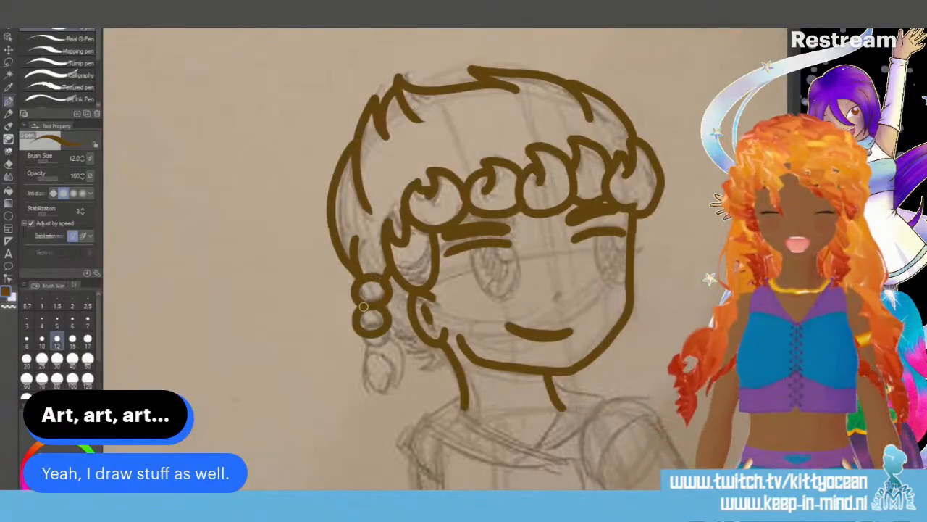
pyautogui.moveTo(366, 339)
pyautogui.mouseDown()
pyautogui.moveTo(360, 352)
pyautogui.moveTo(394, 349)
pyautogui.moveTo(372, 326)
pyautogui.mouseUp()
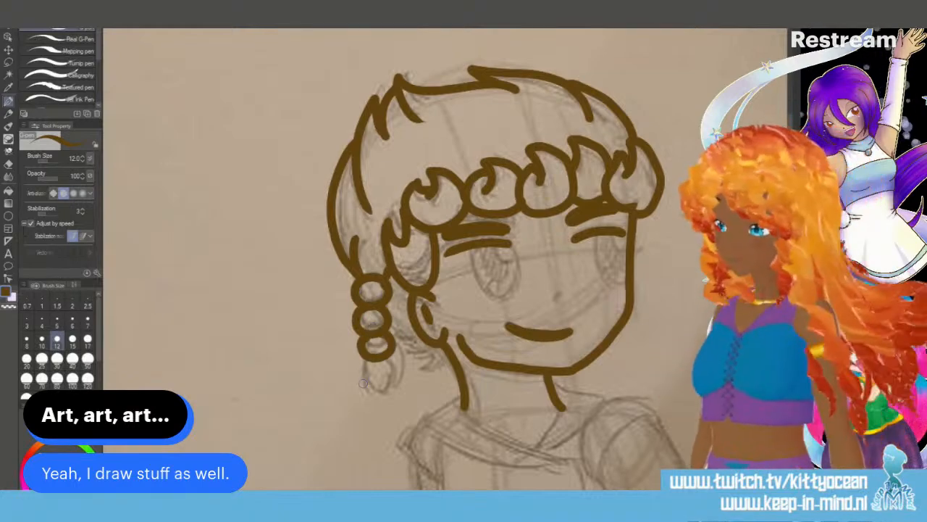
pyautogui.hotkey('ctrl', 'z')
pyautogui.moveTo(363, 338)
pyautogui.mouseDown()
pyautogui.moveTo(378, 361)
pyautogui.moveTo(390, 352)
pyautogui.moveTo(378, 330)
pyautogui.mouseUp()
pyautogui.moveTo(371, 373)
pyautogui.mouseDown()
pyautogui.moveTo(380, 407)
pyautogui.moveTo(401, 359)
pyautogui.moveTo(410, 395)
pyautogui.moveTo(394, 417)
pyautogui.mouseUp()
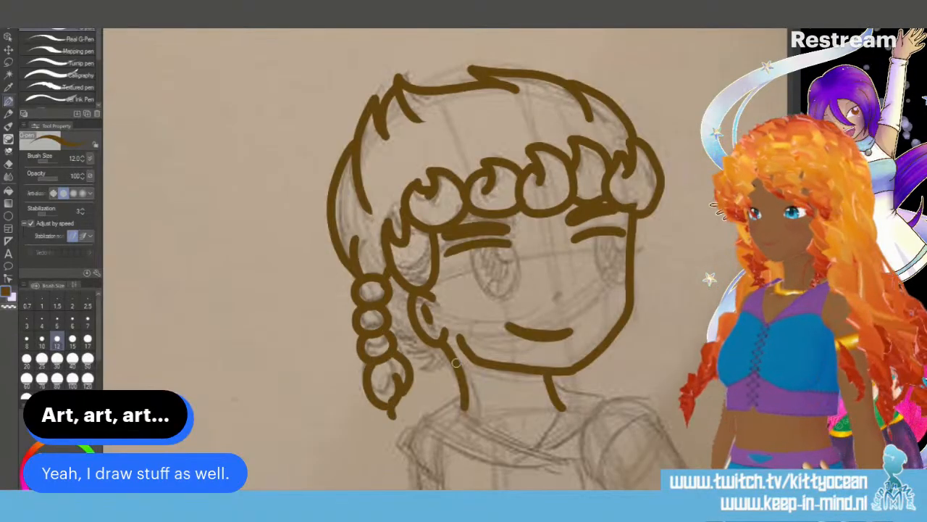
# Step: Trace the hair strands between braid and neck, and thicken the hair outline just above the braid
pyautogui.moveTo(456, 362)
pyautogui.mouseDown()
pyautogui.moveTo(415, 373)
pyautogui.moveTo(397, 353)
pyautogui.mouseUp()
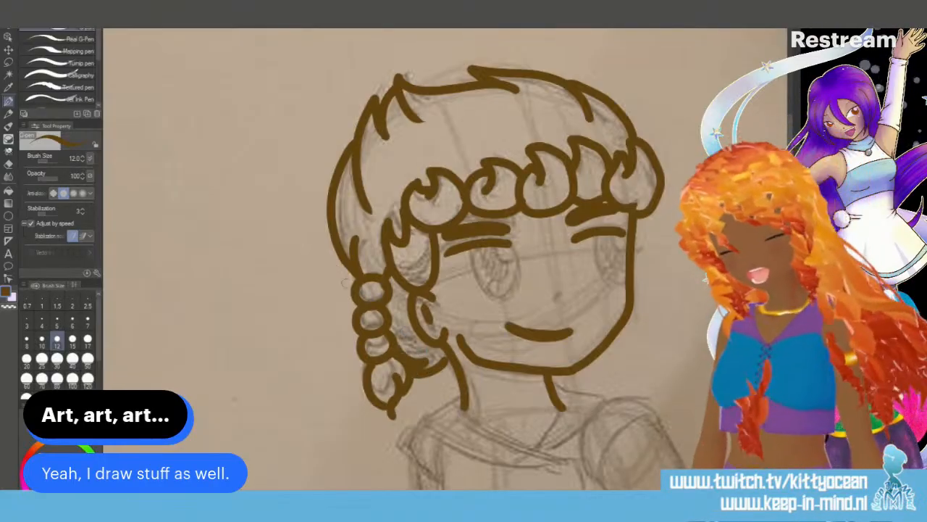
pyautogui.moveTo(337, 253); pyautogui.dragTo(353, 294)
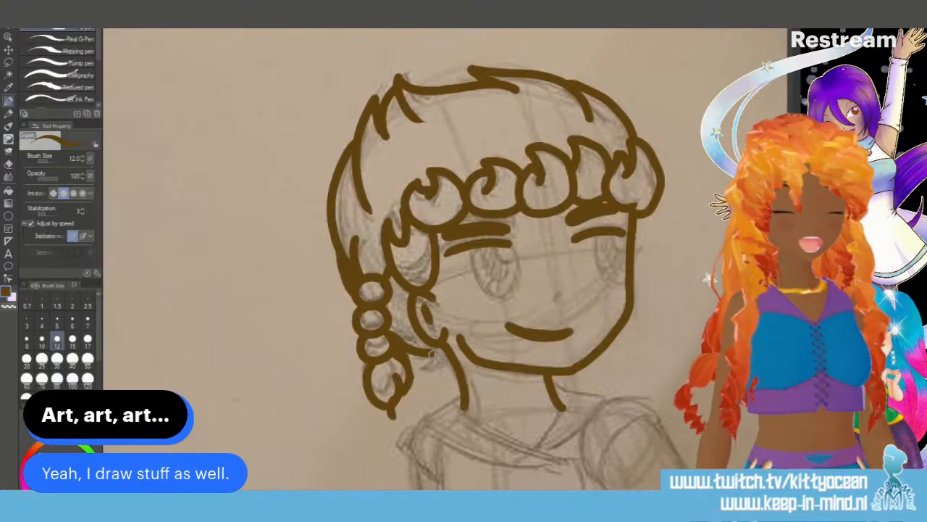
pyautogui.moveTo(432, 353)
pyautogui.mouseDown()
pyautogui.moveTo(421, 373)
pyautogui.moveTo(455, 366)
pyautogui.mouseUp()
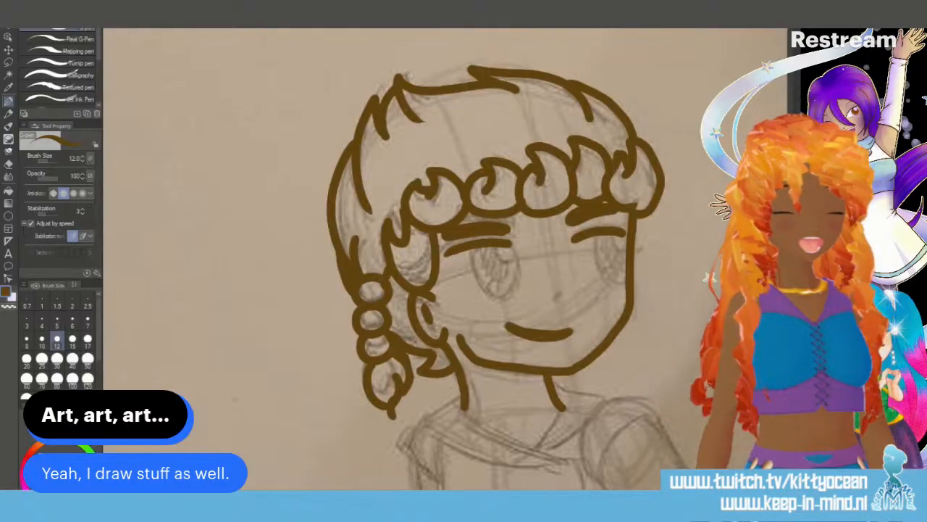
# Step: Trace both halves of the pointed shirt collar around the neck, meeting in a V at the chest
pyautogui.scroll(1, 446, 259)
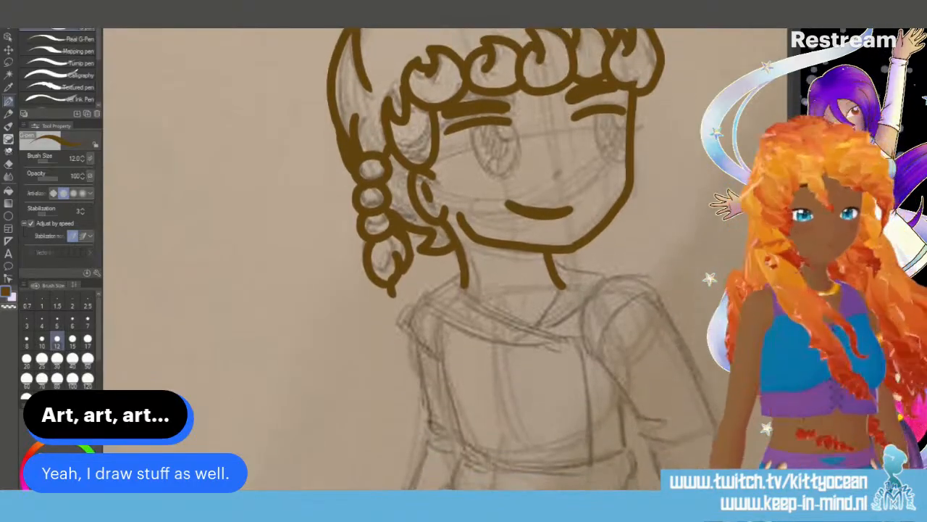
pyautogui.moveTo(464, 286); pyautogui.dragTo(558, 336)
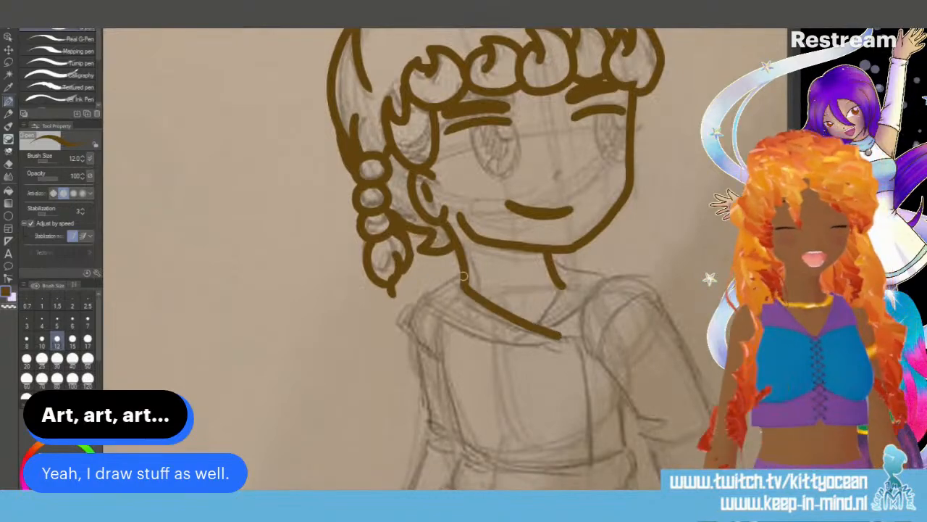
pyautogui.moveTo(464, 276)
pyautogui.mouseDown()
pyautogui.moveTo(418, 296)
pyautogui.moveTo(464, 326)
pyautogui.moveTo(562, 335)
pyautogui.mouseUp()
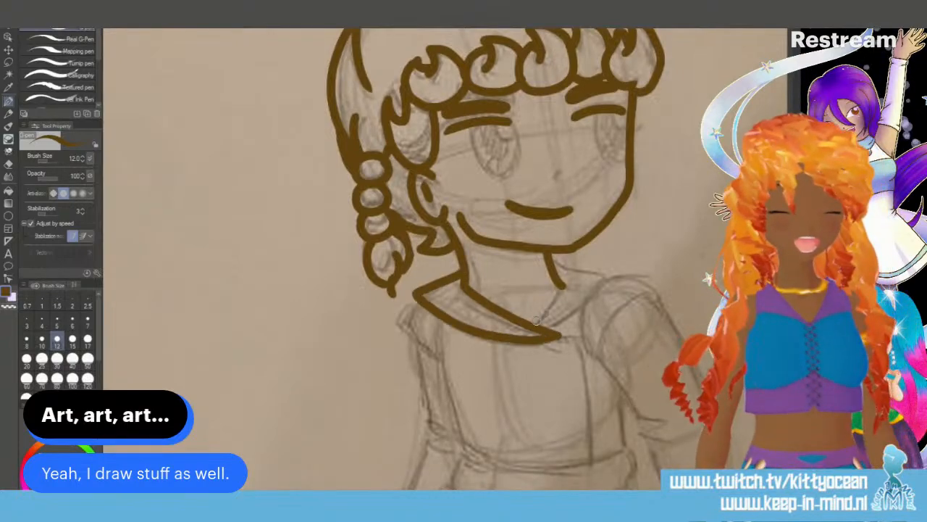
pyautogui.moveTo(559, 288)
pyautogui.mouseDown()
pyautogui.moveTo(540, 328)
pyautogui.moveTo(572, 308)
pyautogui.moveTo(599, 271)
pyautogui.mouseUp()
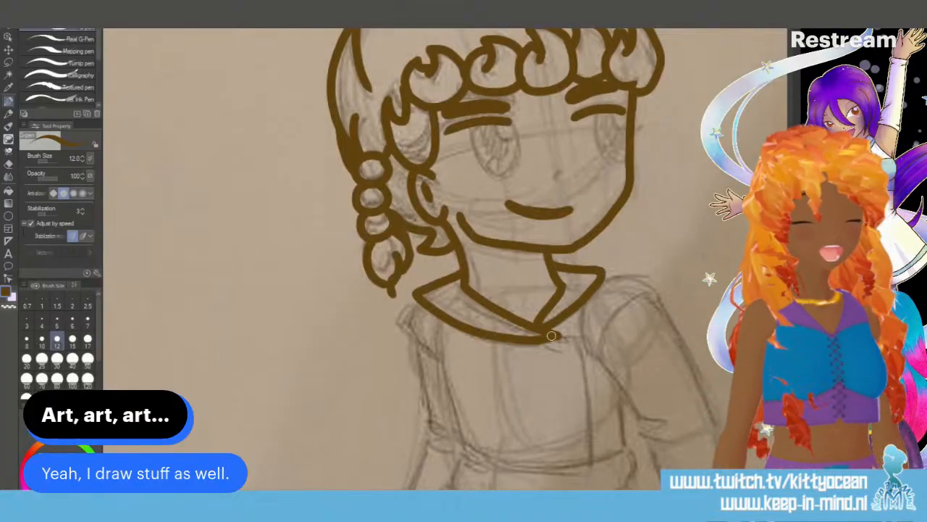
# Step: Trace the tunic's front seam from the collar point to the waist and the shoulder cap on the same side
pyautogui.moveTo(554, 334)
pyautogui.mouseDown()
pyautogui.moveTo(580, 349)
pyautogui.moveTo(588, 458)
pyautogui.mouseUp()
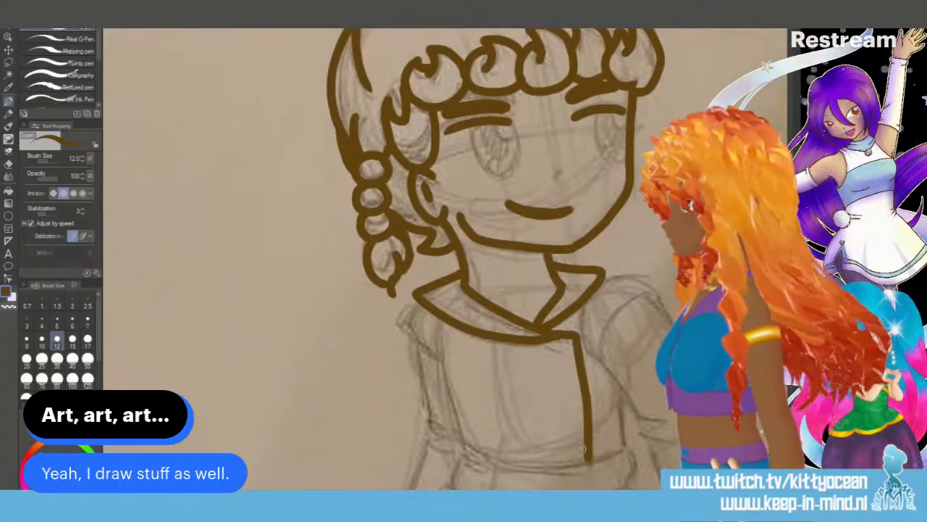
pyautogui.moveTo(592, 355)
pyautogui.mouseDown()
pyautogui.moveTo(612, 317)
pyautogui.moveTo(660, 298)
pyautogui.mouseUp()
pyautogui.moveTo(611, 276)
pyautogui.mouseDown()
pyautogui.moveTo(584, 301)
pyautogui.moveTo(591, 354)
pyautogui.mouseUp()
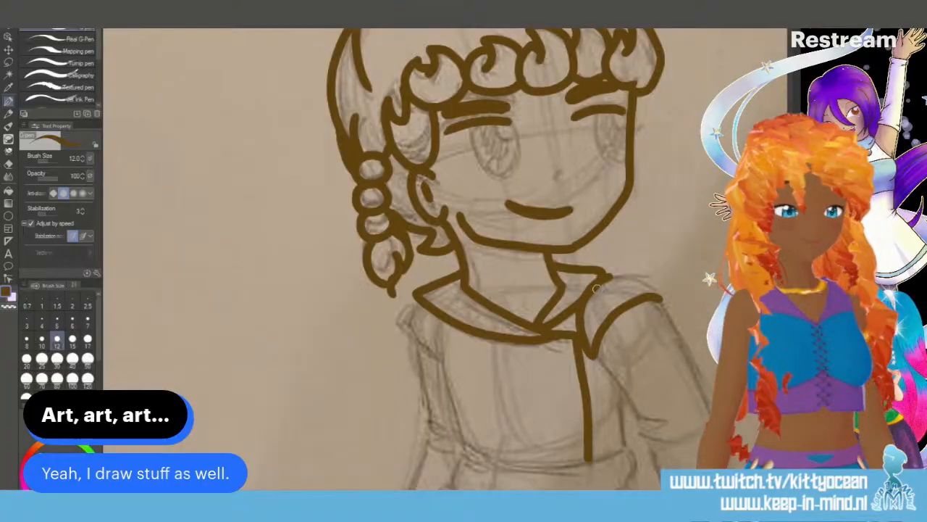
pyautogui.moveTo(606, 275); pyautogui.dragTo(634, 273)
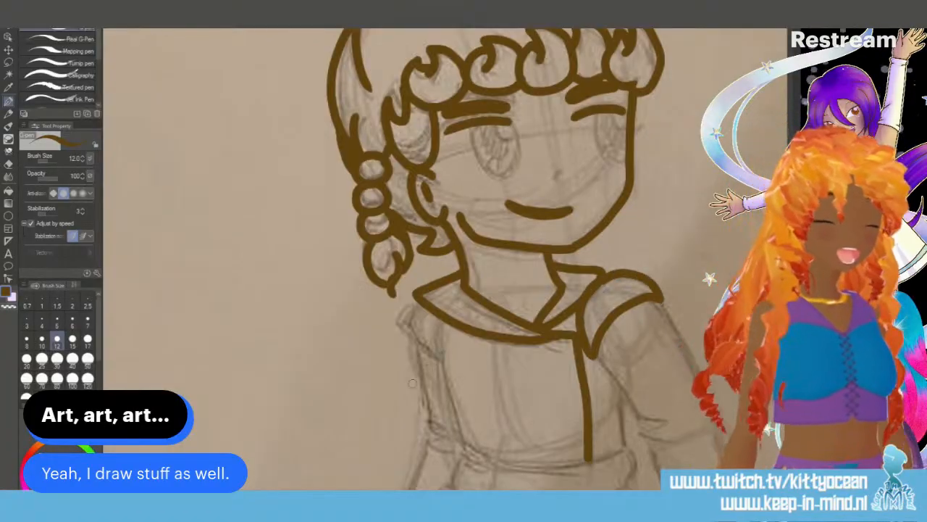
# Step: Trace the tunic's opposite front seam and the small shoulder cap on the braid side, redrawing the cap once
pyautogui.scroll(-3, 463, 261)
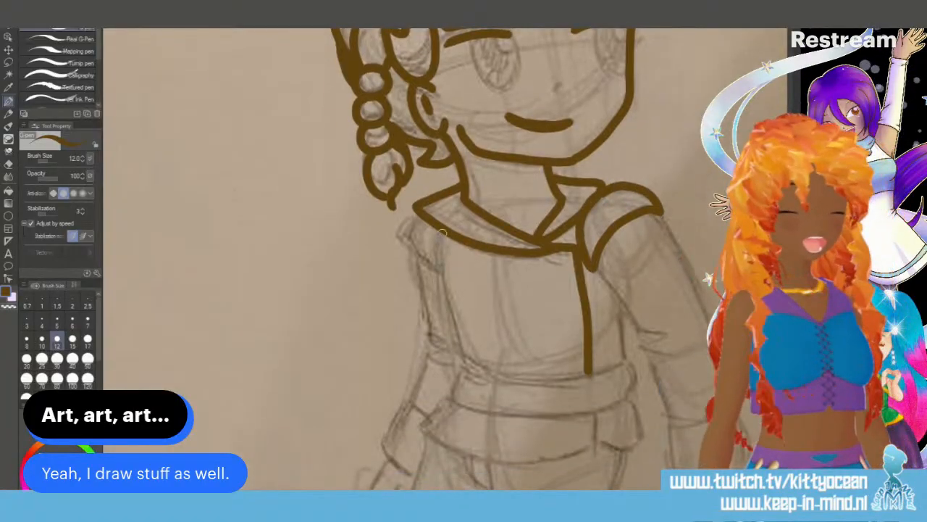
pyautogui.moveTo(440, 232); pyautogui.dragTo(465, 371)
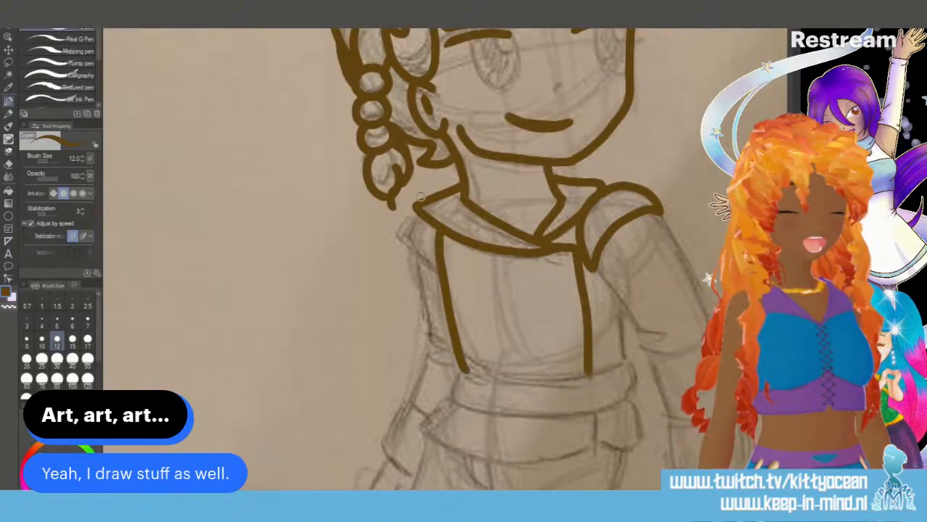
pyautogui.moveTo(414, 209)
pyautogui.mouseDown()
pyautogui.moveTo(399, 234)
pyautogui.moveTo(438, 270)
pyautogui.mouseUp()
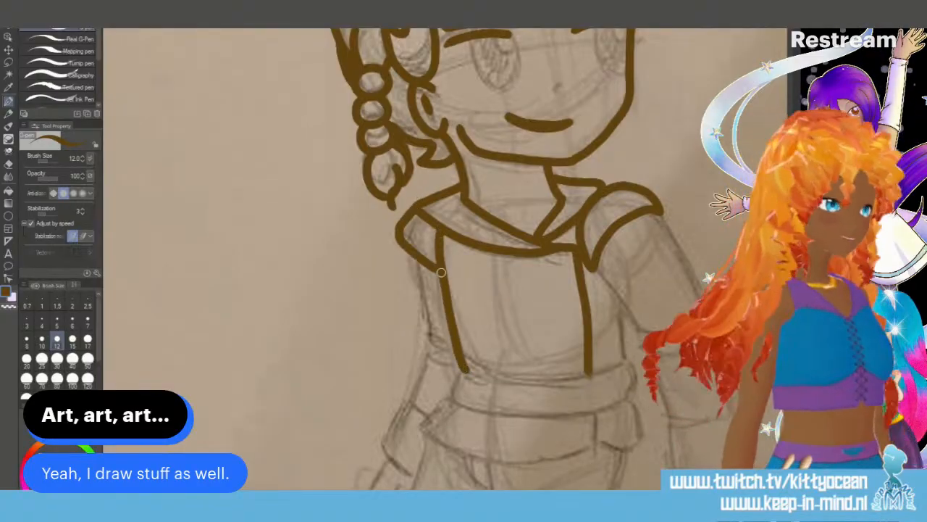
pyautogui.hotkey('ctrl', 'z')
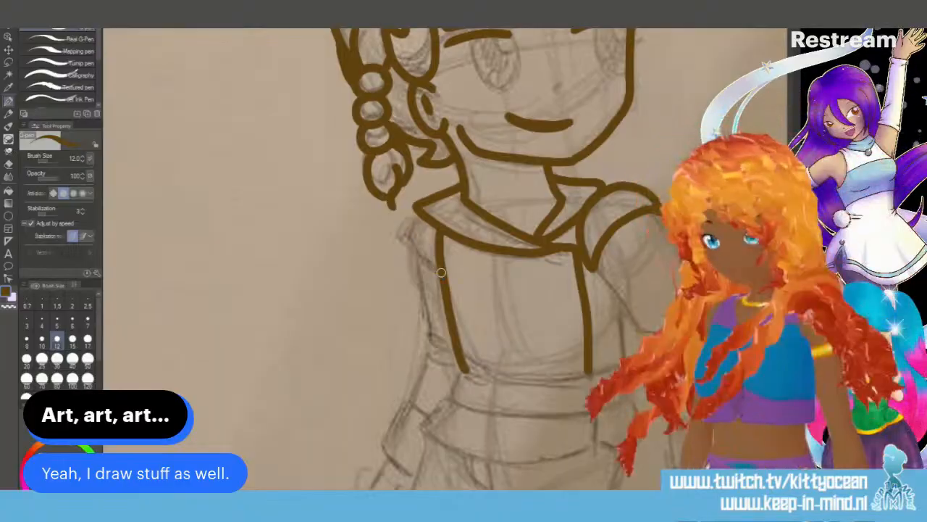
pyautogui.moveTo(420, 212)
pyautogui.mouseDown()
pyautogui.moveTo(421, 260)
pyautogui.moveTo(442, 274)
pyautogui.mouseUp()
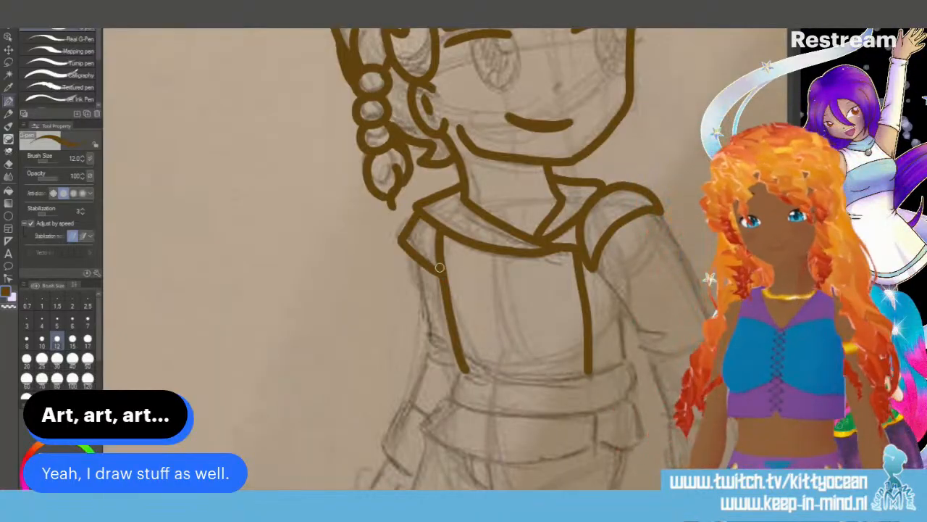
# Step: Trace the right-hand sleeve with its elbow folds and lower edge, and add the wide cuff at the wrist
pyautogui.moveTo(596, 268)
pyautogui.mouseDown()
pyautogui.moveTo(621, 311)
pyautogui.moveTo(682, 332)
pyautogui.moveTo(672, 355)
pyautogui.mouseUp()
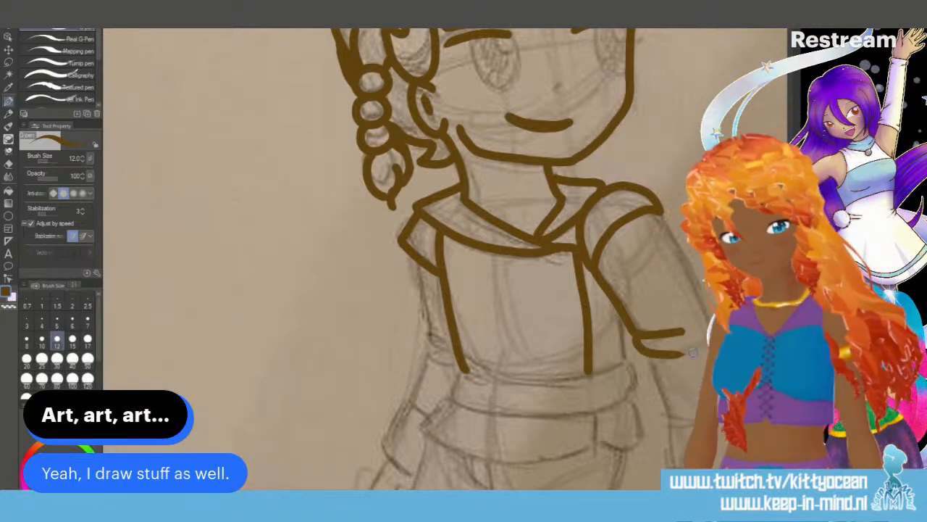
pyautogui.hscroll(1, 445, 258)
pyautogui.moveTo(580, 212)
pyautogui.mouseDown()
pyautogui.moveTo(635, 310)
pyautogui.moveTo(648, 407)
pyautogui.mouseUp()
pyautogui.moveTo(568, 352)
pyautogui.mouseDown()
pyautogui.moveTo(588, 417)
pyautogui.moveTo(642, 415)
pyautogui.mouseUp()
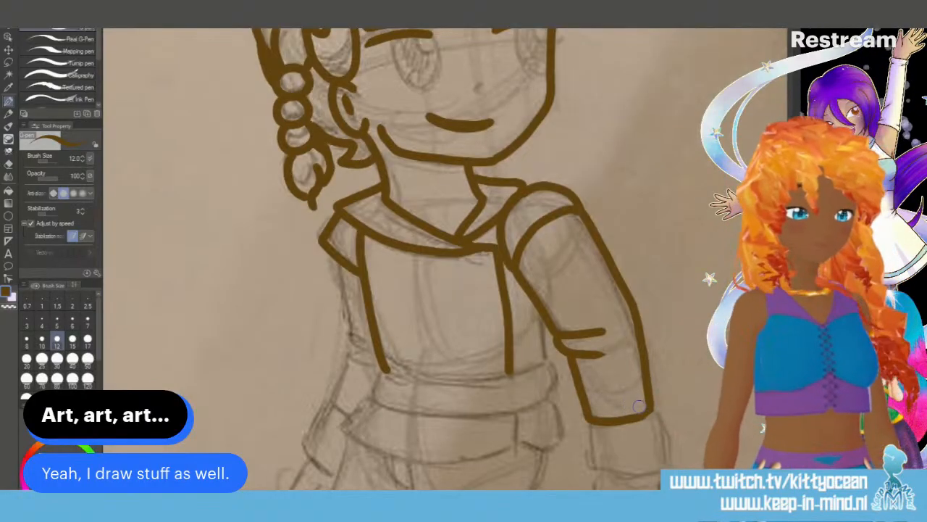
pyautogui.moveTo(586, 417)
pyautogui.mouseDown()
pyautogui.moveTo(591, 465)
pyautogui.moveTo(655, 468)
pyautogui.mouseUp()
pyautogui.moveTo(652, 419); pyautogui.dragTo(664, 455)
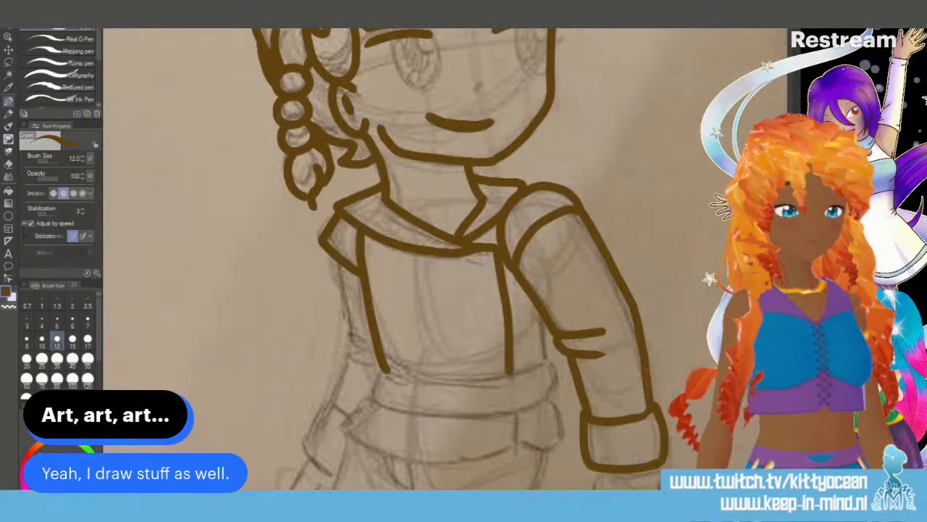
# Step: Trace the tunic's curved waistline, the side seam under the arm and the belt band below
pyautogui.moveTo(388, 370)
pyautogui.mouseDown()
pyautogui.moveTo(496, 383)
pyautogui.moveTo(533, 368)
pyautogui.mouseUp()
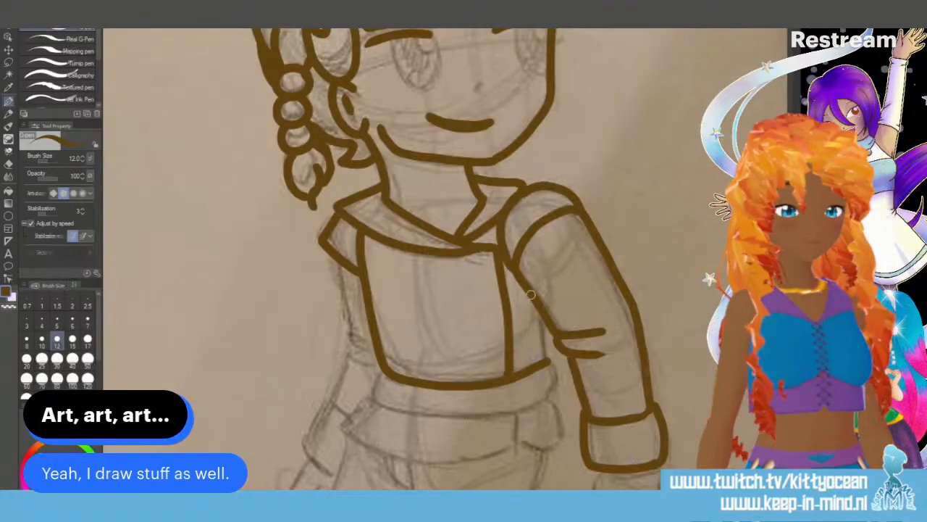
pyautogui.moveTo(541, 310); pyautogui.dragTo(539, 361)
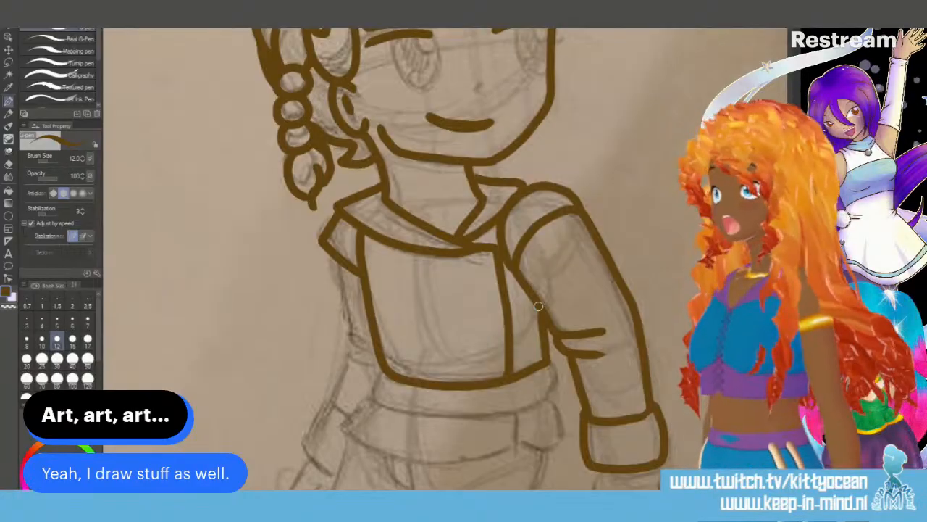
pyautogui.moveTo(380, 360)
pyautogui.mouseDown()
pyautogui.moveTo(366, 395)
pyautogui.moveTo(443, 428)
pyautogui.moveTo(543, 403)
pyautogui.moveTo(551, 362)
pyautogui.moveTo(547, 399)
pyautogui.mouseUp()
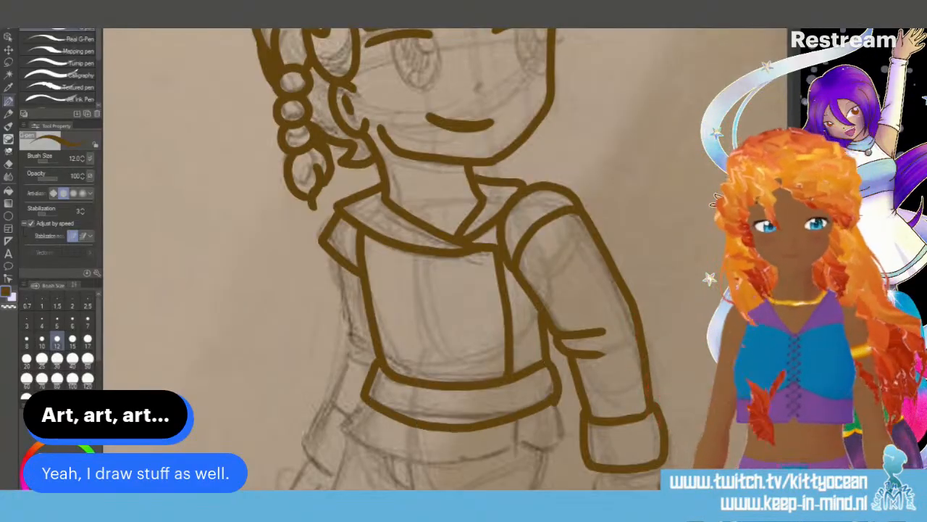
# Step: Trace the flared tunic hem below the belt, including the short vertical split and both side edges
pyautogui.scroll(-4, 546, 399)
pyautogui.moveTo(514, 296); pyautogui.dragTo(513, 331)
pyautogui.moveTo(366, 279)
pyautogui.mouseDown()
pyautogui.moveTo(363, 323)
pyautogui.moveTo(412, 342)
pyautogui.moveTo(481, 344)
pyautogui.moveTo(562, 335)
pyautogui.mouseUp()
pyautogui.moveTo(554, 281); pyautogui.dragTo(562, 330)
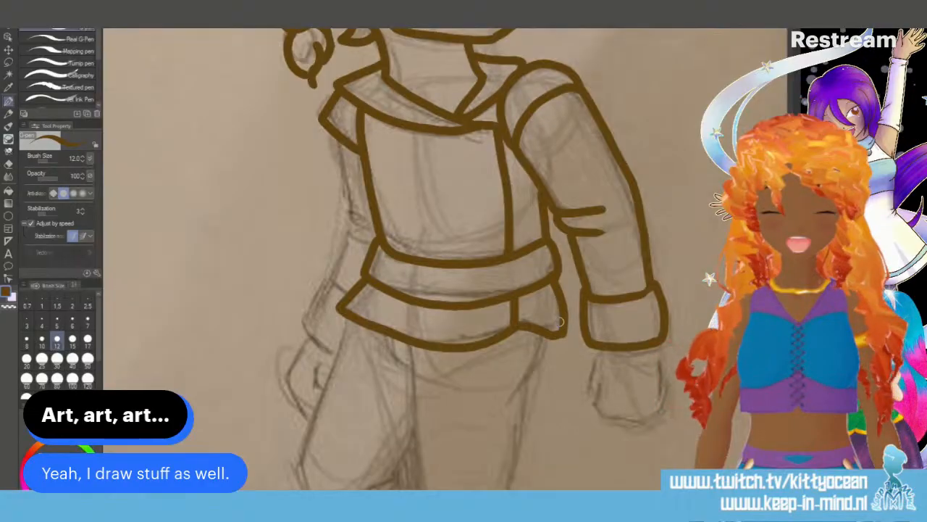
# Step: Trace the braid-side sleeve with its elbow folds and flared cuff, and outline the closed hand below the opposite cuff
pyautogui.moveTo(337, 145)
pyautogui.mouseDown()
pyautogui.moveTo(363, 229)
pyautogui.moveTo(330, 298)
pyautogui.moveTo(300, 313)
pyautogui.moveTo(334, 347)
pyautogui.mouseUp()
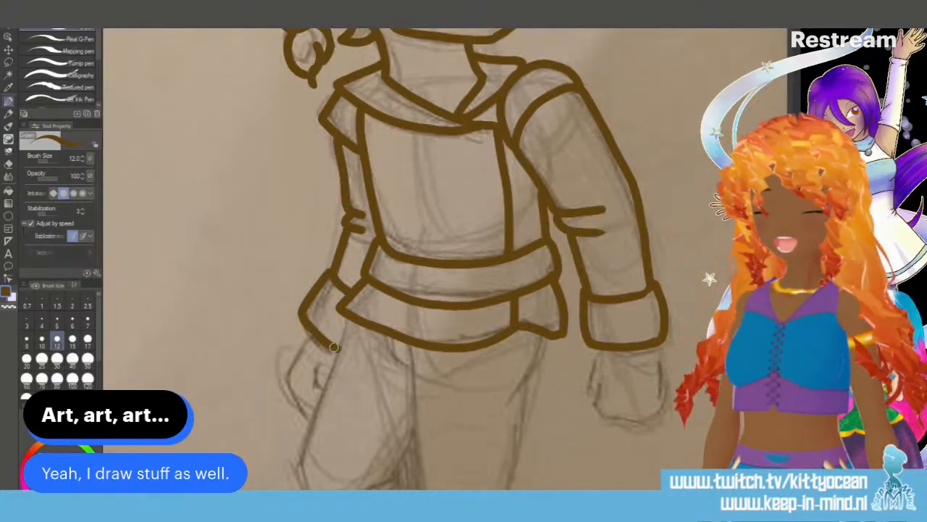
pyautogui.moveTo(590, 365)
pyautogui.mouseDown()
pyautogui.moveTo(594, 399)
pyautogui.moveTo(598, 382)
pyautogui.moveTo(593, 406)
pyautogui.moveTo(622, 420)
pyautogui.mouseUp()
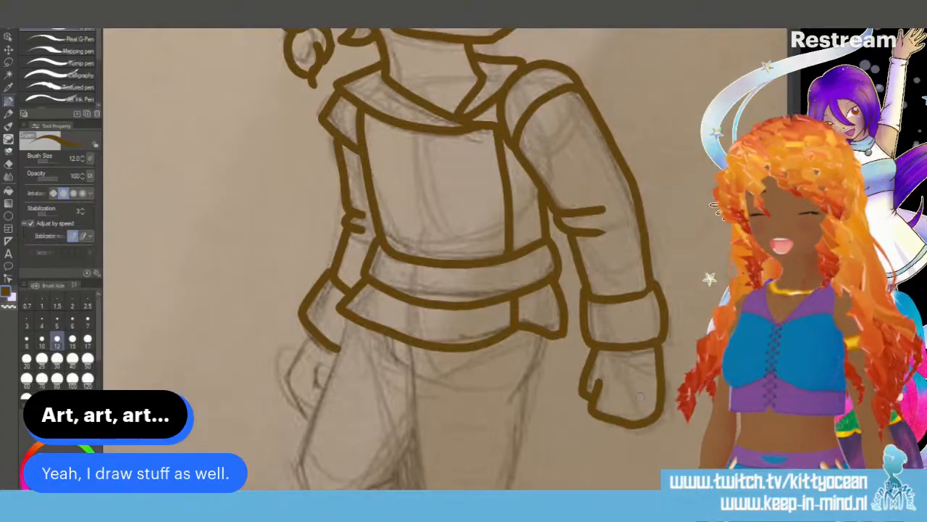
# Step: Trace both sides of the front trouser leg from the tunic hem to the knee, including the knee creases and inner-leg fold
pyautogui.scroll(-4, 659, 364)
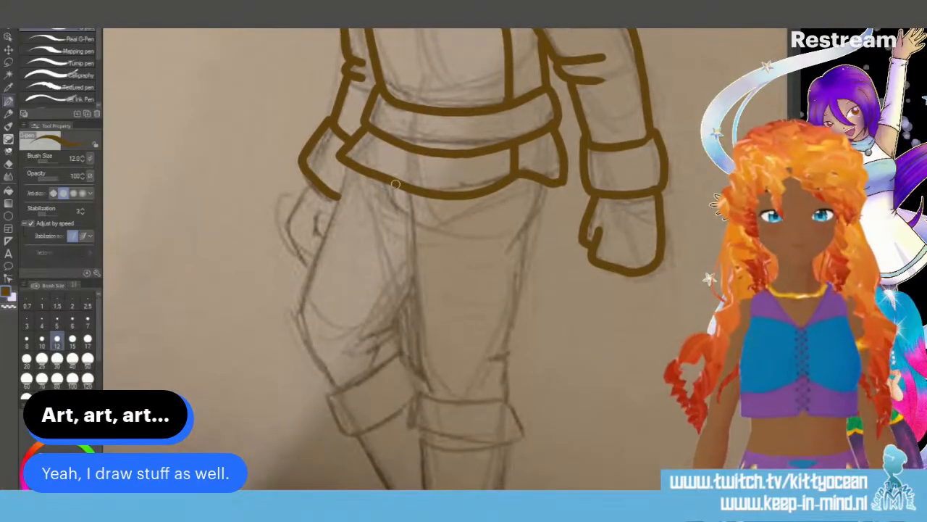
pyautogui.moveTo(392, 187)
pyautogui.mouseDown()
pyautogui.moveTo(410, 211)
pyautogui.moveTo(410, 192)
pyautogui.moveTo(433, 362)
pyautogui.mouseUp()
pyautogui.moveTo(544, 185)
pyautogui.mouseDown()
pyautogui.moveTo(517, 246)
pyautogui.moveTo(510, 368)
pyautogui.mouseUp()
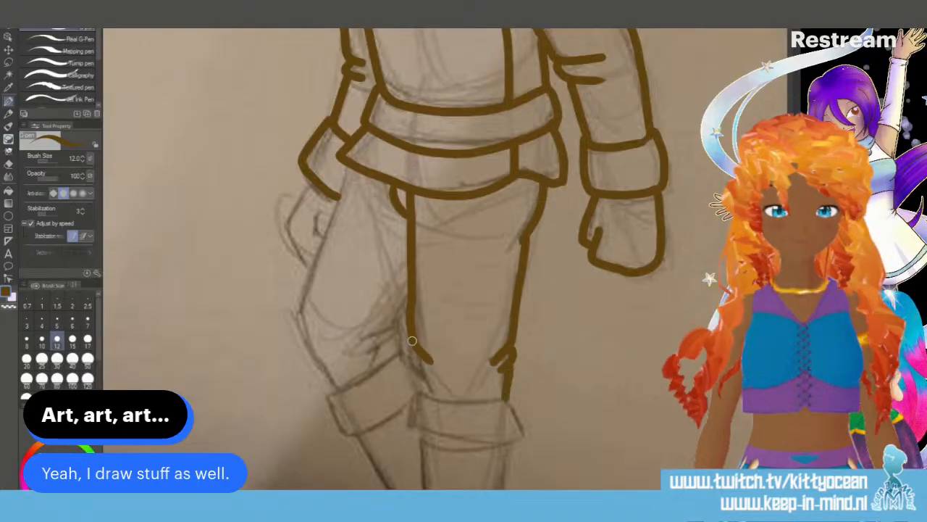
pyautogui.moveTo(411, 341); pyautogui.dragTo(421, 395)
pyautogui.moveTo(408, 303)
pyautogui.mouseDown()
pyautogui.moveTo(363, 346)
pyautogui.moveTo(399, 338)
pyautogui.mouseUp()
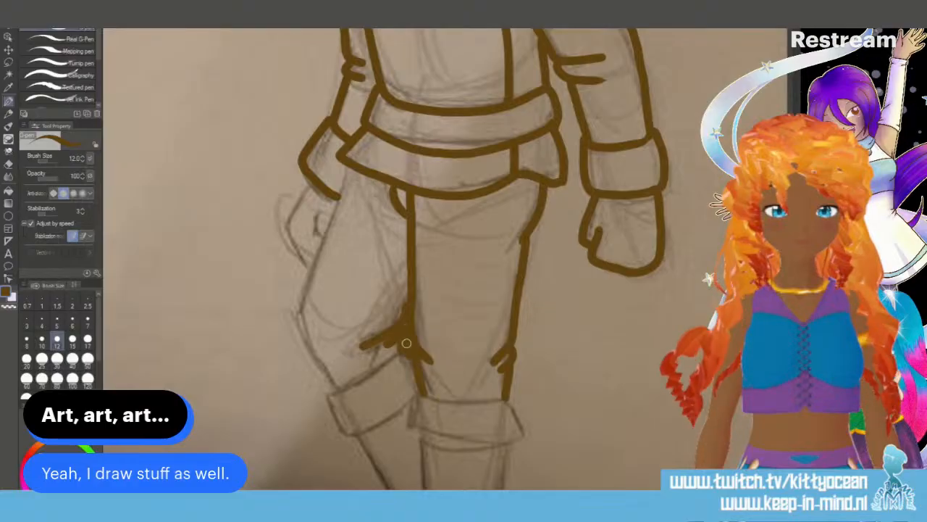
# Step: Trace the rear leg's outer edge down past the knee, and outline the braid-side hand with its thumb line
pyautogui.moveTo(343, 174)
pyautogui.mouseDown()
pyautogui.moveTo(297, 293)
pyautogui.moveTo(319, 376)
pyautogui.moveTo(335, 395)
pyautogui.mouseUp()
pyautogui.moveTo(308, 187)
pyautogui.mouseDown()
pyautogui.moveTo(287, 222)
pyautogui.moveTo(312, 263)
pyautogui.mouseUp()
pyautogui.moveTo(312, 211); pyautogui.dragTo(318, 233)
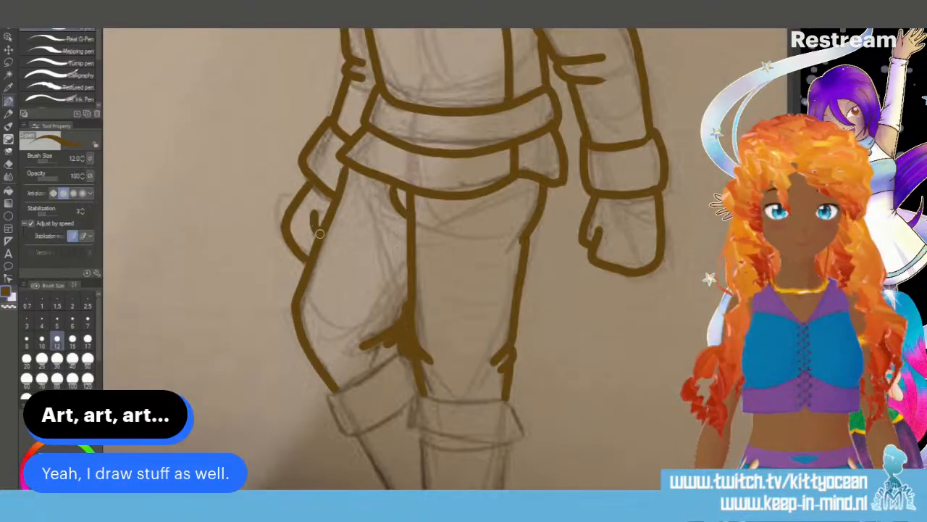
# Step: Trace the wide folded cuffs below both knees, closing their upper, lower and side edges
pyautogui.scroll(-4, 388, 258)
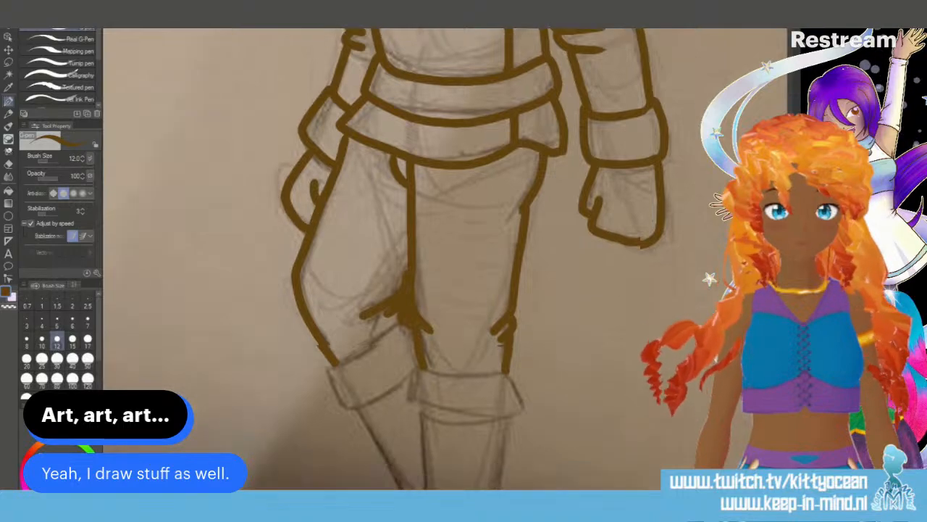
pyautogui.moveTo(337, 250); pyautogui.dragTo(388, 226)
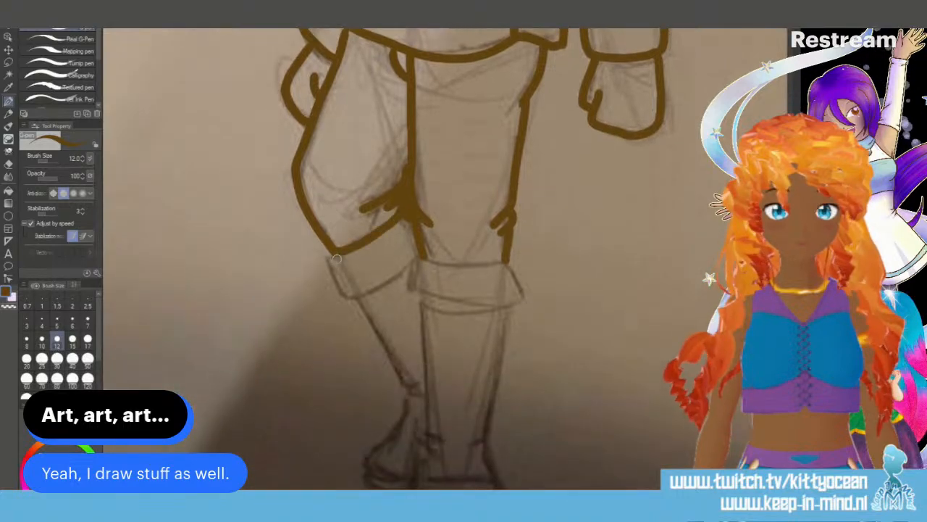
pyautogui.moveTo(326, 262)
pyautogui.mouseDown()
pyautogui.moveTo(387, 294)
pyautogui.moveTo(422, 255)
pyautogui.moveTo(452, 267)
pyautogui.moveTo(505, 262)
pyautogui.mouseUp()
pyautogui.moveTo(410, 304)
pyautogui.mouseDown()
pyautogui.moveTo(467, 316)
pyautogui.moveTo(515, 306)
pyautogui.mouseUp()
pyautogui.moveTo(507, 265); pyautogui.dragTo(510, 305)
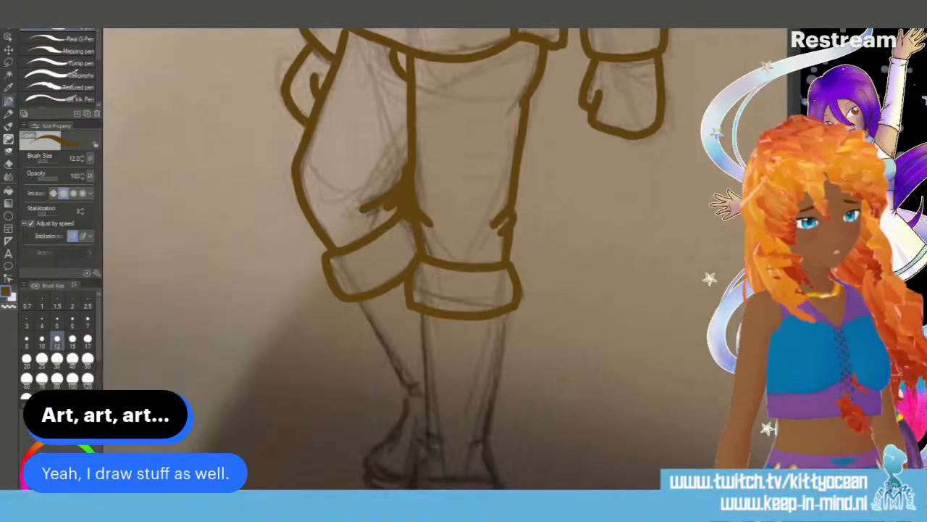
# Step: Trace the front lower leg with its ankle creases, and the shoe with a thick sole and curved toe line
pyautogui.scroll(-3, 415, 217)
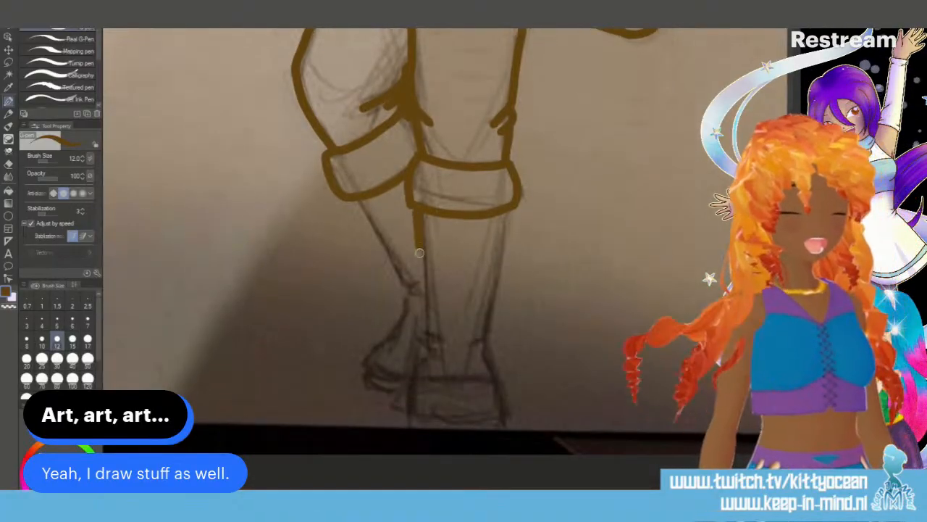
pyautogui.moveTo(415, 213); pyautogui.dragTo(441, 342)
pyautogui.moveTo(507, 209)
pyautogui.mouseDown()
pyautogui.moveTo(483, 339)
pyautogui.moveTo(409, 388)
pyautogui.moveTo(408, 414)
pyautogui.moveTo(429, 432)
pyautogui.moveTo(492, 433)
pyautogui.mouseUp()
pyautogui.moveTo(478, 339)
pyautogui.mouseDown()
pyautogui.moveTo(503, 387)
pyautogui.moveTo(501, 432)
pyautogui.mouseUp()
pyautogui.moveTo(409, 412); pyautogui.dragTo(497, 423)
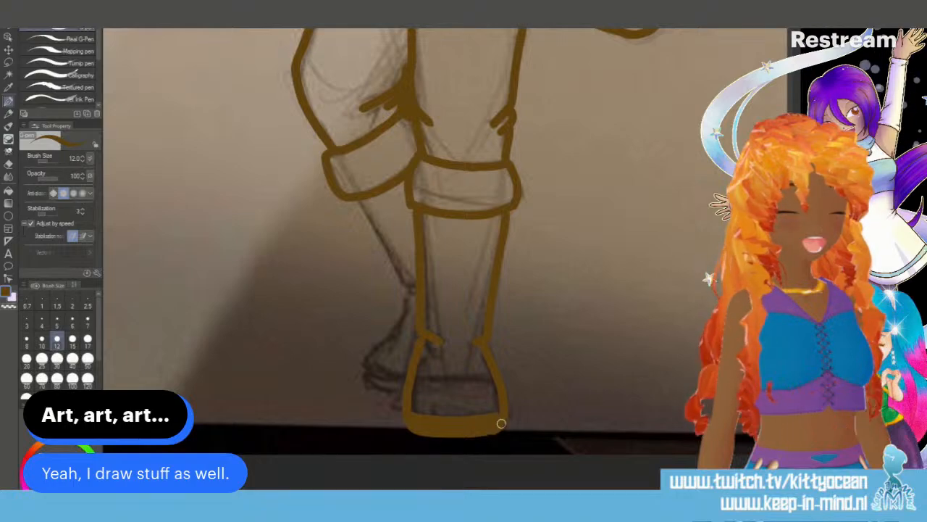
pyautogui.moveTo(410, 396); pyautogui.dragTo(481, 372)
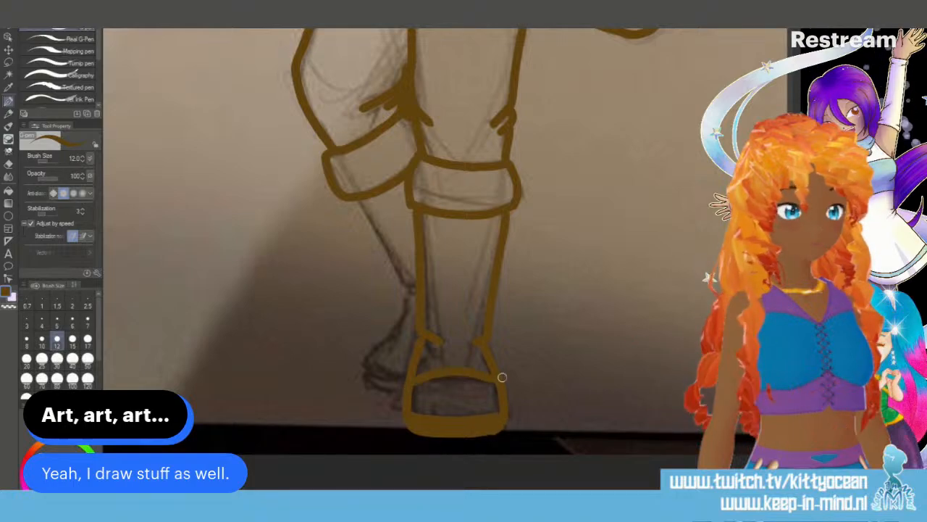
# Step: Trace the rear lower leg and its shoe with a thick sole behind the front leg
pyautogui.moveTo(356, 199)
pyautogui.mouseDown()
pyautogui.moveTo(385, 258)
pyautogui.moveTo(416, 286)
pyautogui.moveTo(405, 287)
pyautogui.moveTo(418, 294)
pyautogui.moveTo(408, 291)
pyautogui.moveTo(368, 369)
pyautogui.moveTo(387, 380)
pyautogui.moveTo(376, 380)
pyautogui.moveTo(396, 388)
pyautogui.mouseUp()
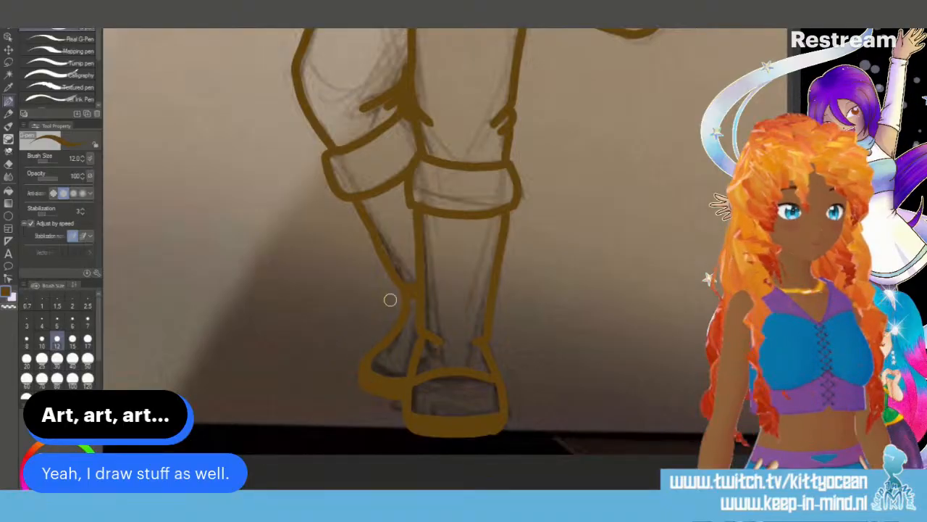
pyautogui.scroll(-3, 390, 299)
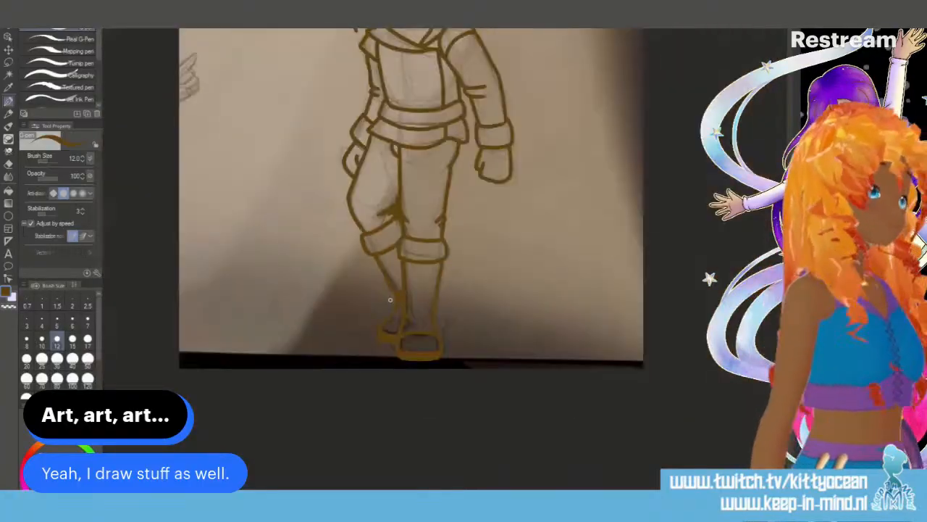
pyautogui.scroll(-4, 389, 299)
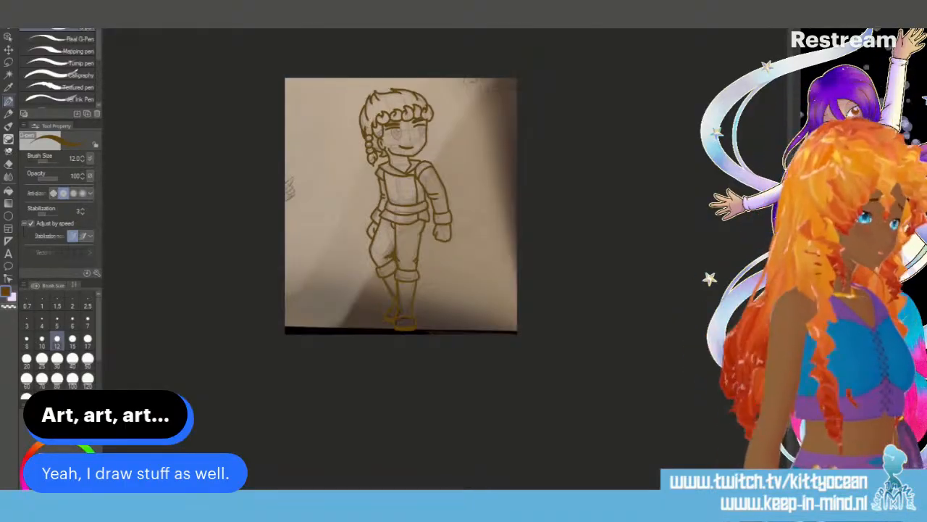
# Step: Draw both oval irises beneath the eyelid lines and fill them solid with a lighter brown
pyautogui.hotkey('ctrl', '+')
pyautogui.hotkey('ctrl', '+')
pyautogui.hotkey('ctrl', '+')
pyautogui.hotkey('ctrl', '+')
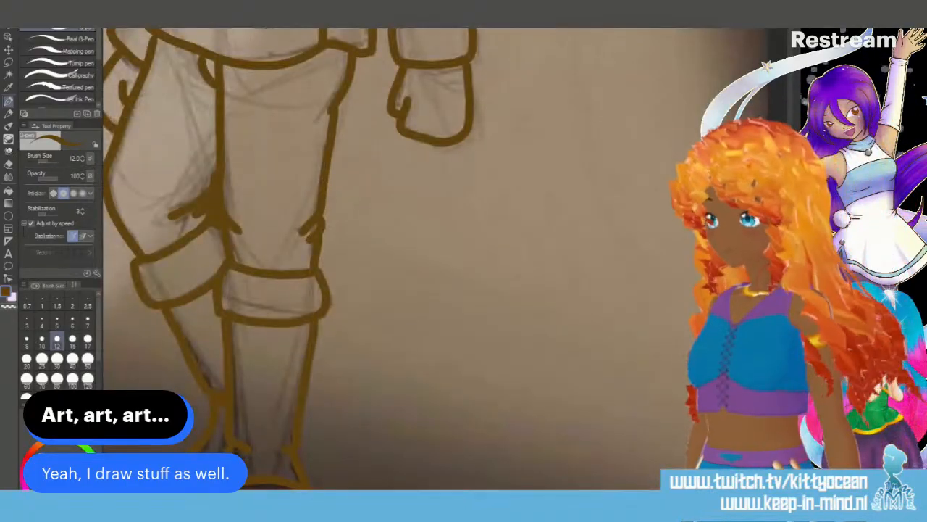
pyautogui.scroll(4, 435, 258)
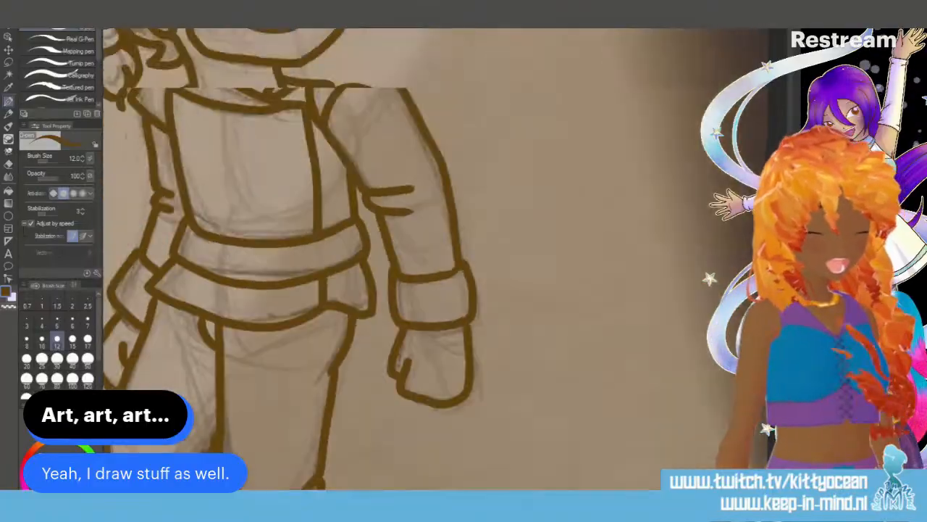
pyautogui.scroll(4, 435, 259)
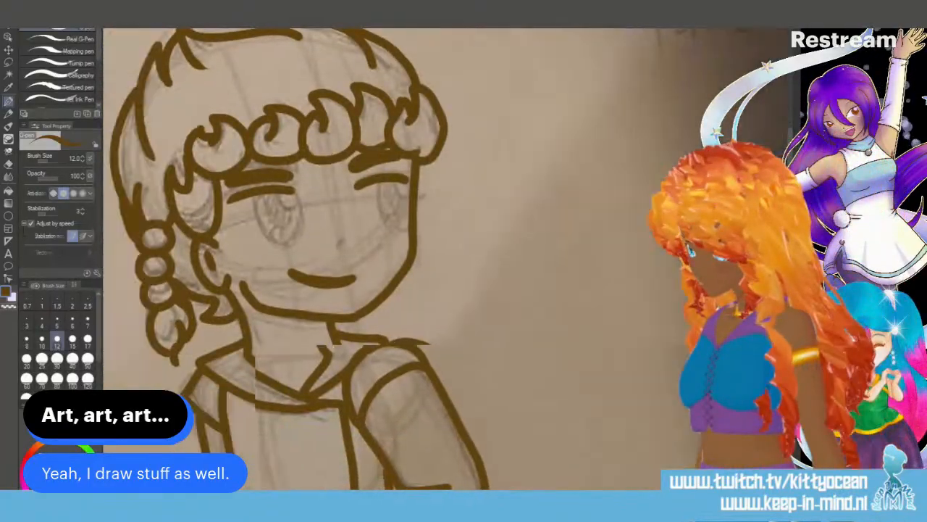
pyautogui.hscroll(-2, 435, 259)
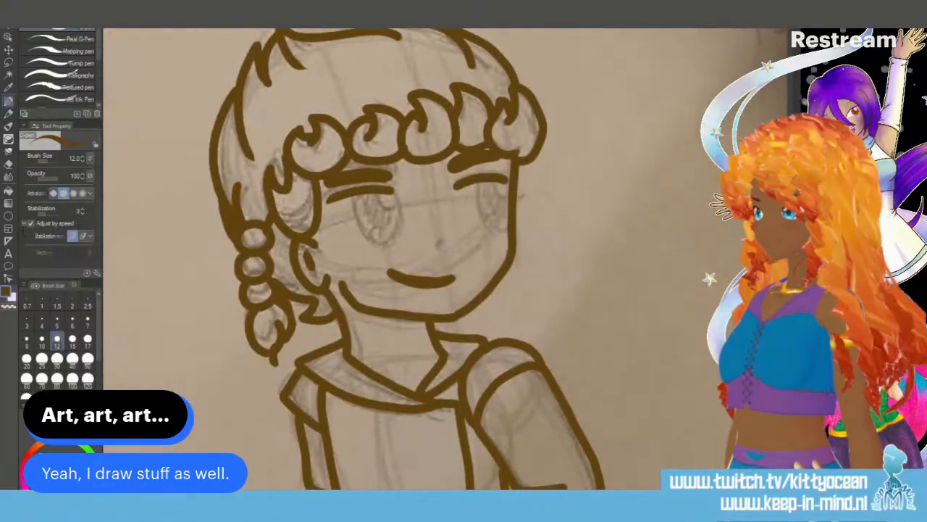
pyautogui.moveTo(353, 195)
pyautogui.mouseDown()
pyautogui.moveTo(365, 243)
pyautogui.moveTo(381, 251)
pyautogui.moveTo(398, 212)
pyautogui.mouseUp()
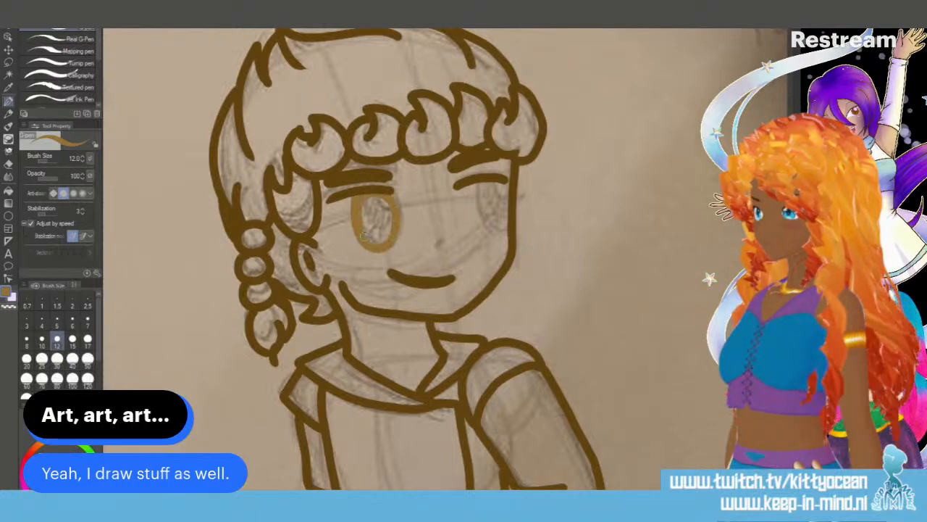
pyautogui.moveTo(369, 239)
pyautogui.mouseDown()
pyautogui.moveTo(369, 205)
pyautogui.moveTo(377, 227)
pyautogui.mouseUp()
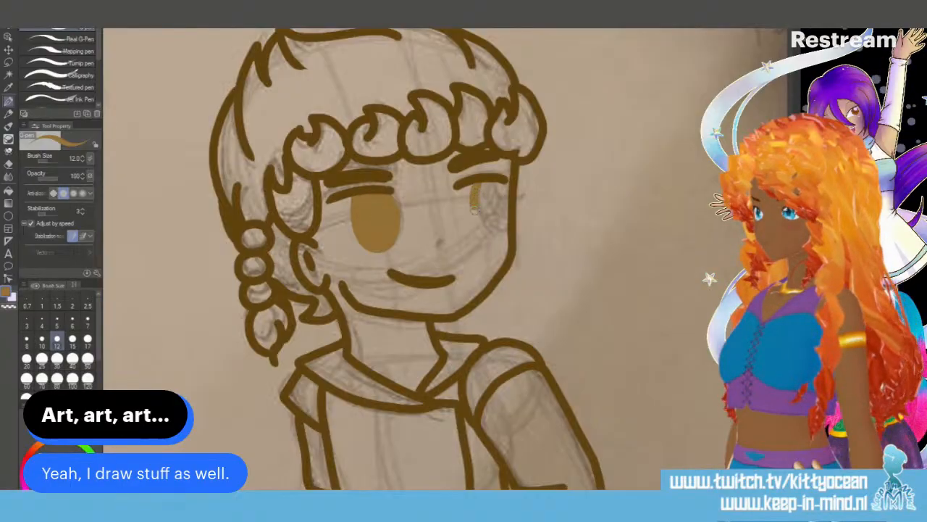
pyautogui.moveTo(474, 212)
pyautogui.mouseDown()
pyautogui.moveTo(501, 239)
pyautogui.moveTo(509, 226)
pyautogui.moveTo(498, 188)
pyautogui.moveTo(475, 203)
pyautogui.moveTo(492, 225)
pyautogui.mouseUp()
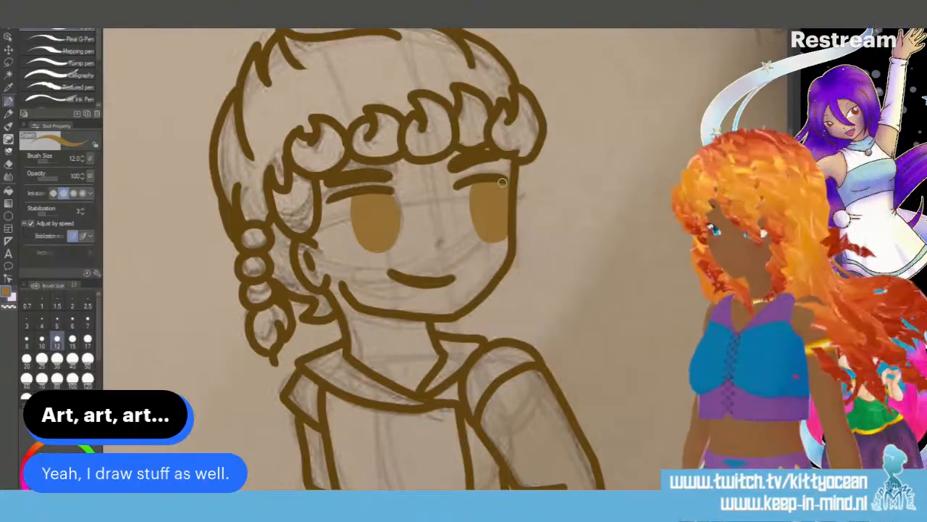
# Step: Select the area outside the figure, invert the selection, fill the silhouette with light tan behind the line art, and deselect
pyautogui.scroll(-5, 501, 184)
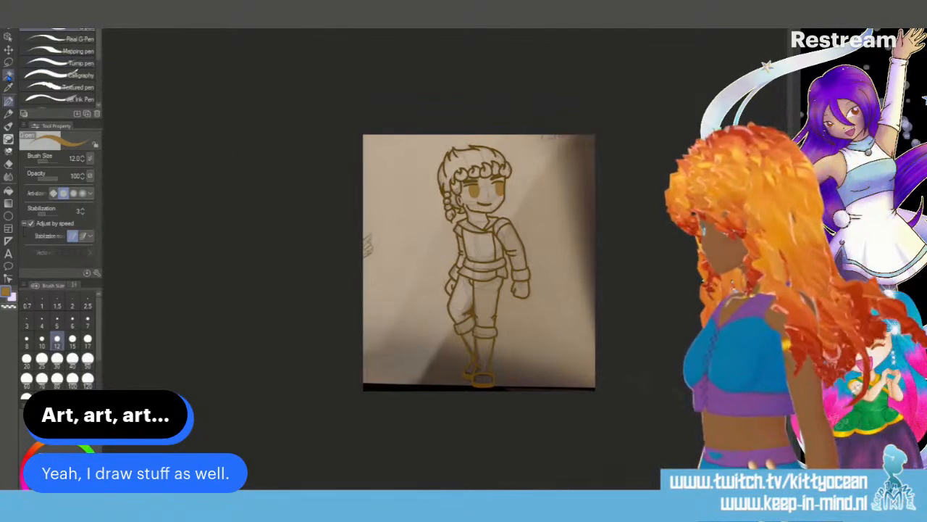
pyautogui.click(9, 75)
pyautogui.click(408, 213)
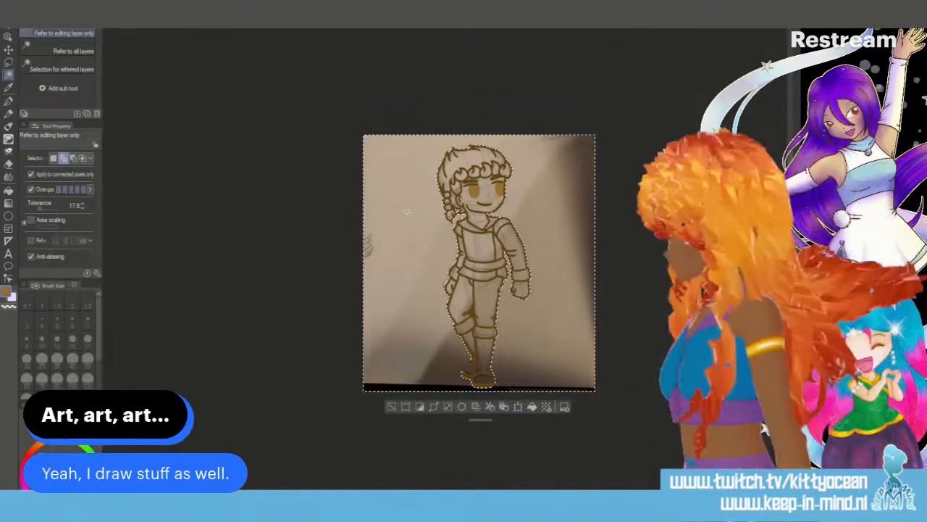
pyautogui.hotkey('ctrl', 'shift', 'i')
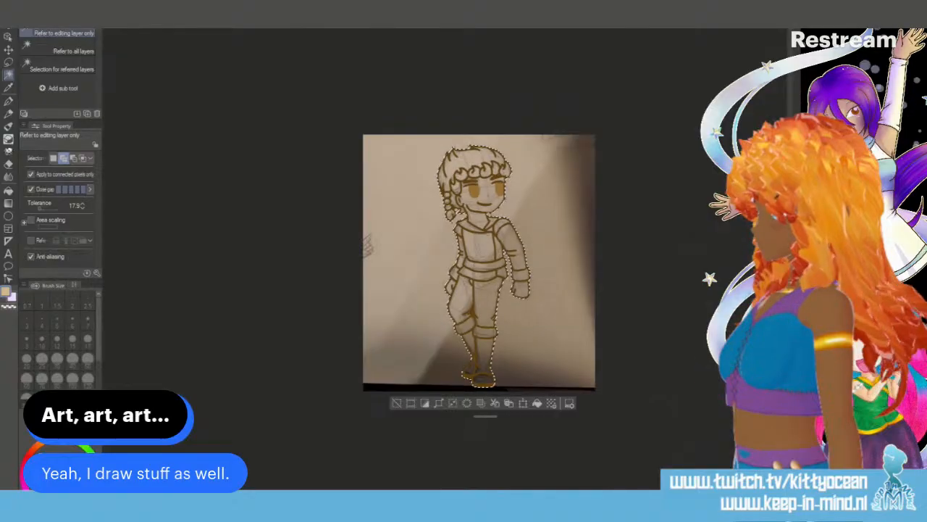
pyautogui.hotkey('alt', 'Delete')
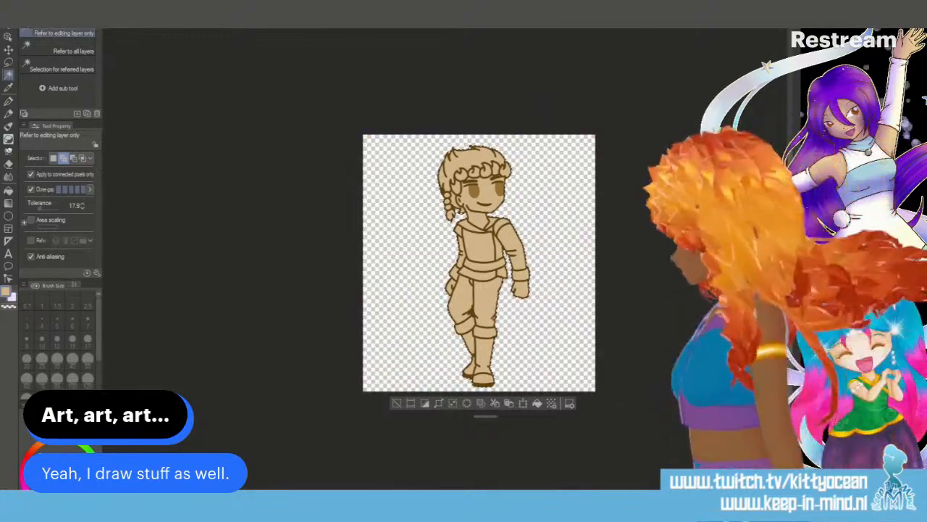
pyautogui.hotkey('ctrl', 'd')
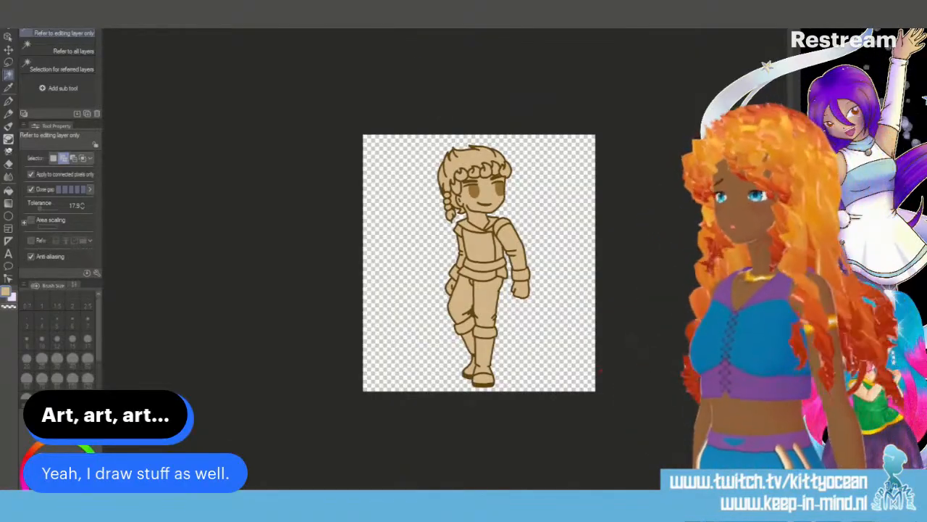
# Step: Save the finished character on a transparent background as an image file, accepting the loss of layer information
pyautogui.click(13, 13)
pyautogui.click(38, 78)
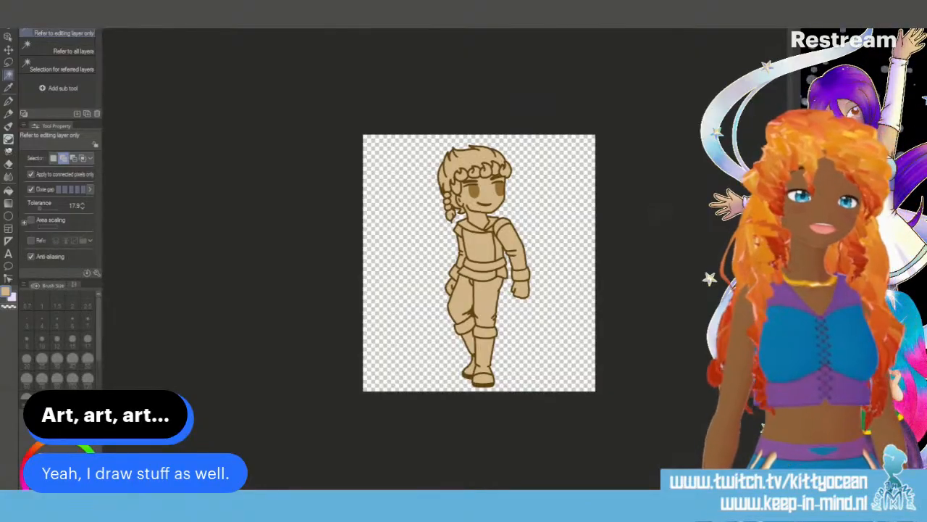
pyautogui.hotkey('ctrl', 's')
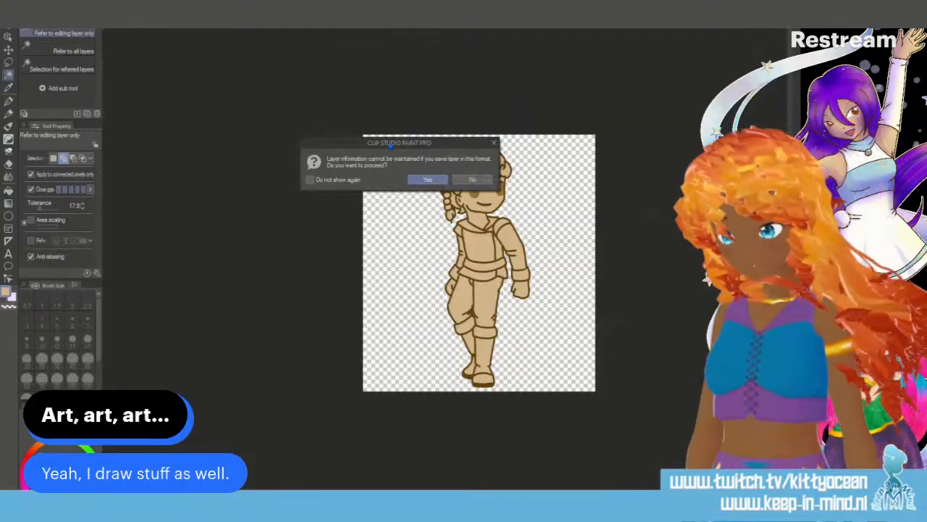
pyautogui.click(420, 181)
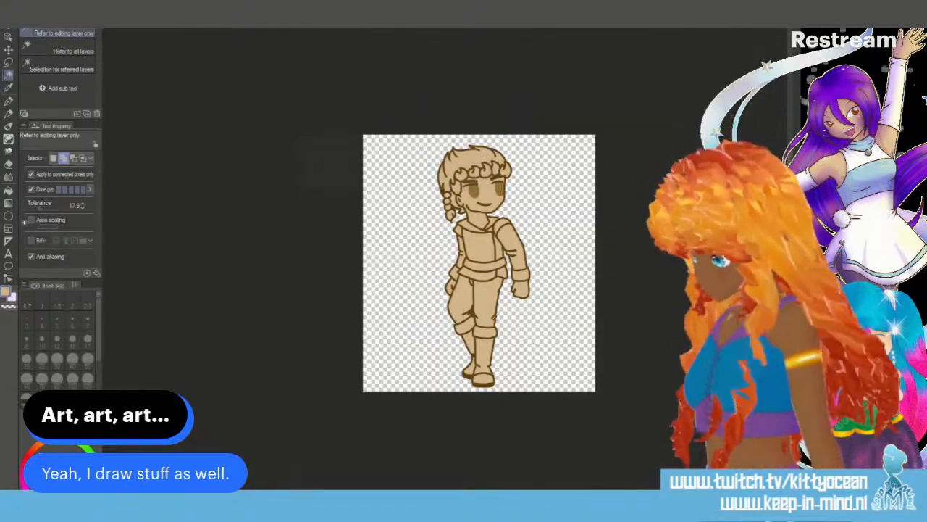
# Step: Switch to ImageToSTL, replace the source image with the new character drawing, convert it to an extruded STL, and preview it full screen
pyautogui.hotkey('alt', 'Tab')
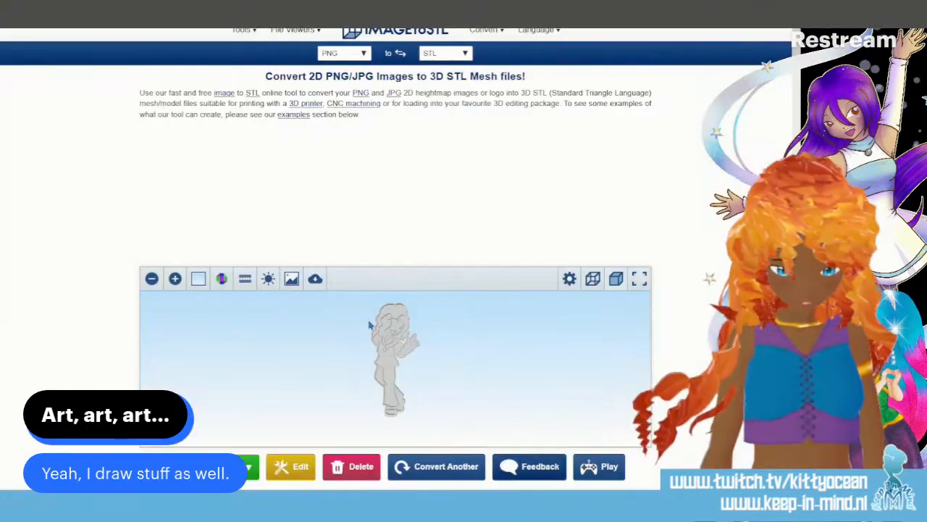
pyautogui.click(292, 466)
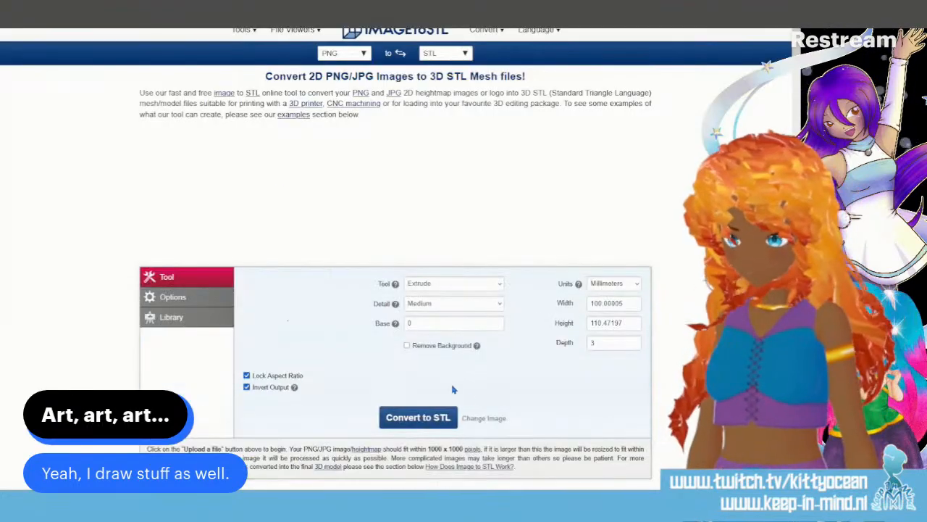
pyautogui.click(482, 420)
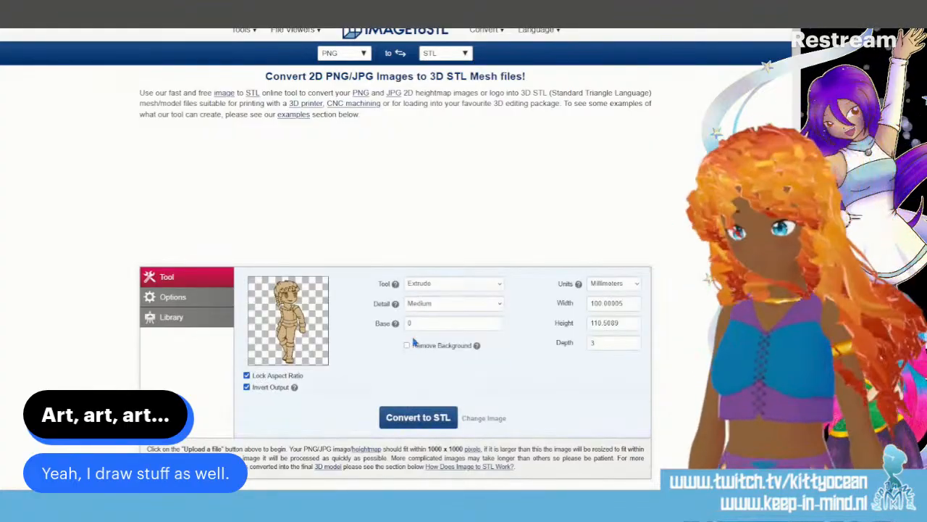
pyautogui.click(417, 422)
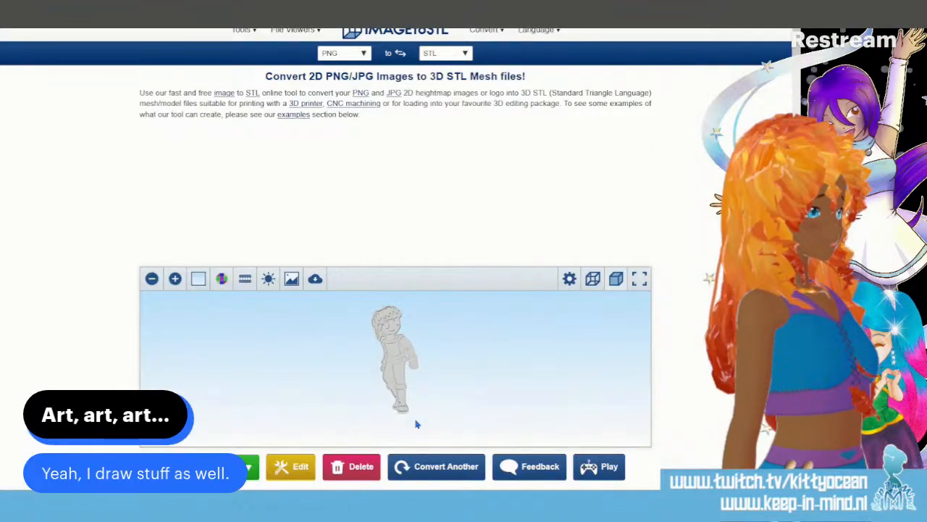
pyautogui.click(639, 279)
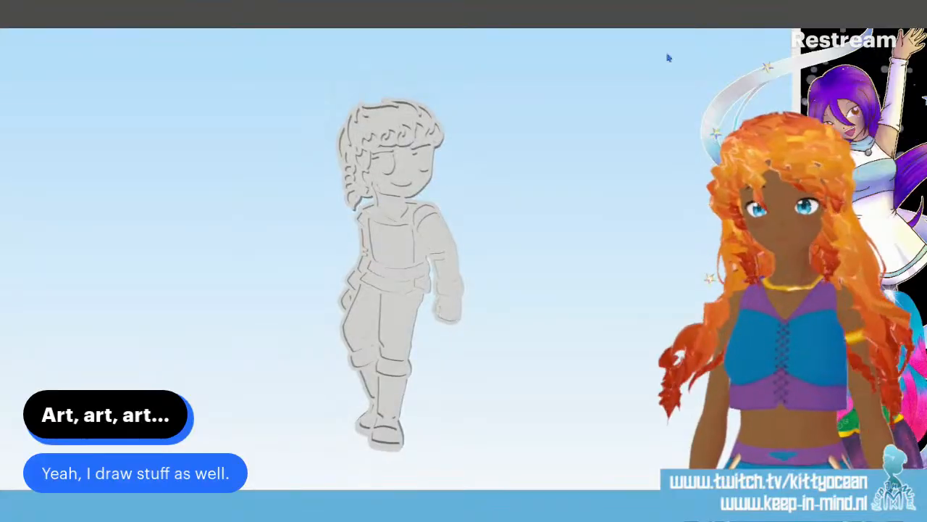
# Step: Leave the full-screen preview and download the converted character as an STL file
pyautogui.press('Escape')
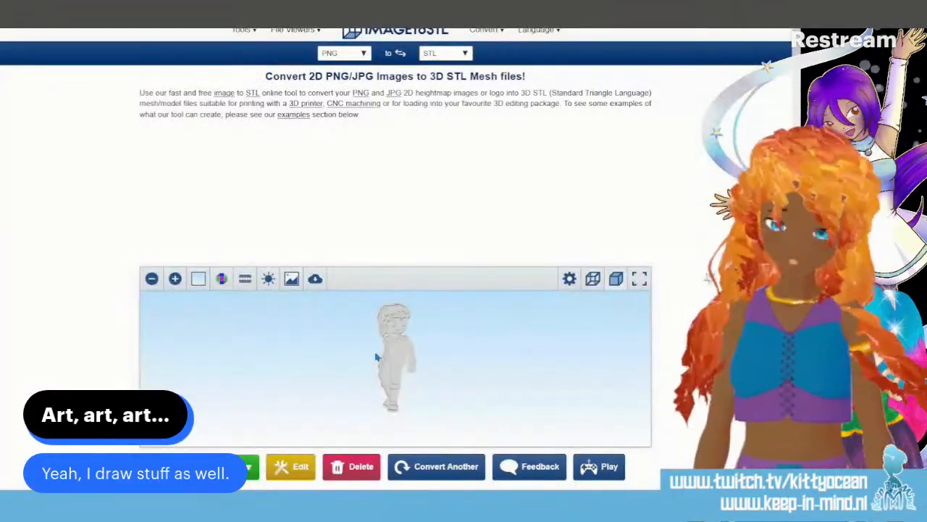
pyautogui.click(248, 466)
pyautogui.click(241, 392)
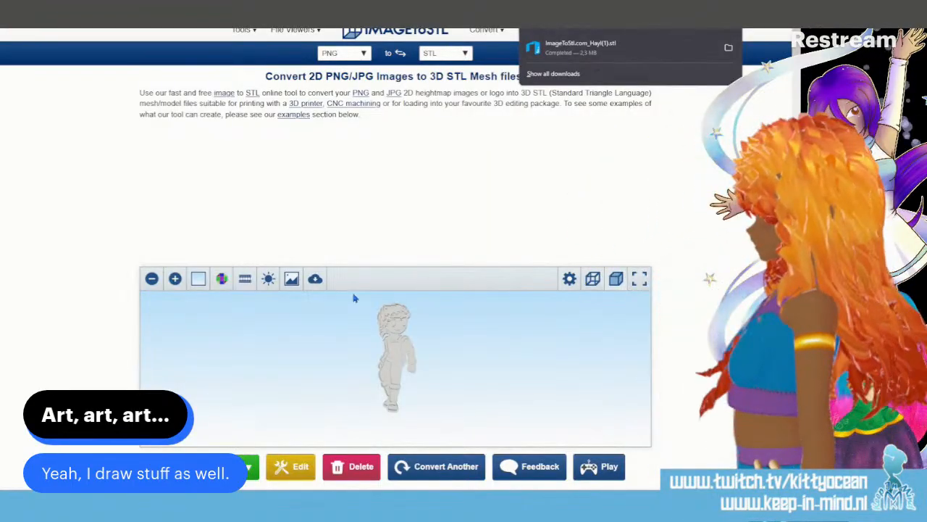
# Step: Switch to Clip Studio Paint and bring the photographed sketch page in front of the finished character artwork
pyautogui.hotkey('alt', 'Tab')
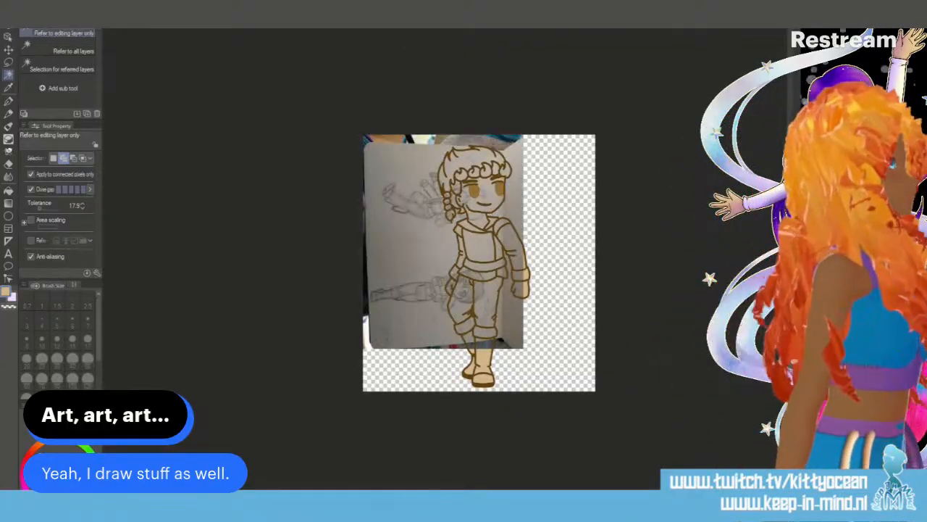
pyautogui.moveTo(841, 236); pyautogui.dragTo(841, 207)
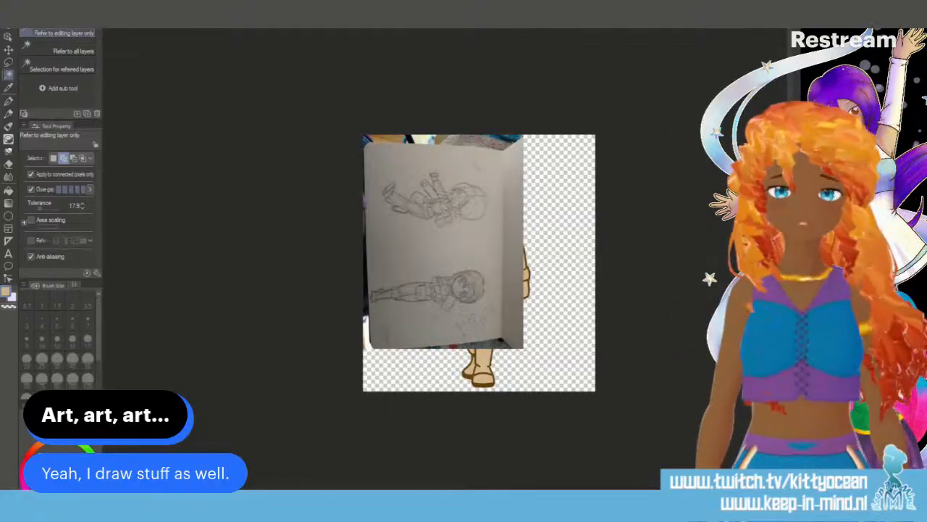
pyautogui.click(13, 6)
pyautogui.click(45, 78)
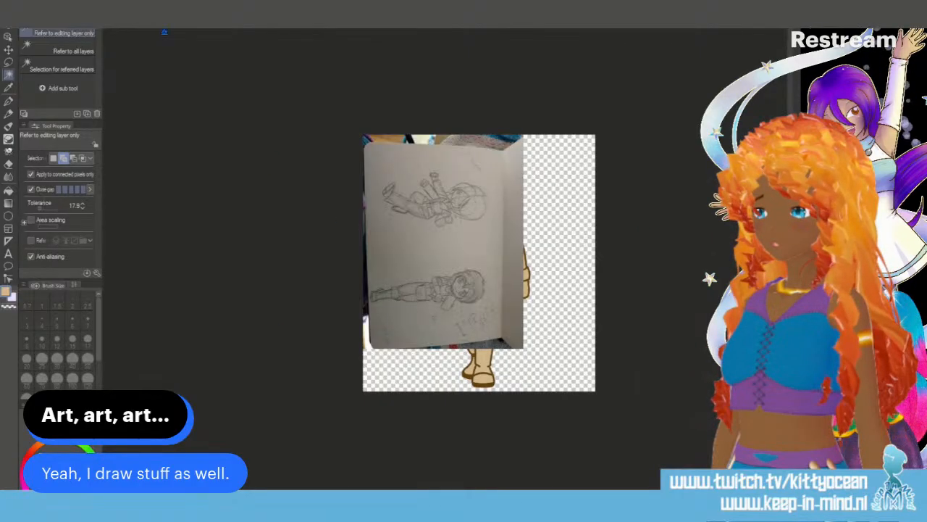
# Step: Rotate the sketch photo upright by about 90 degrees and enlarge it to 234% so the running character fills the canvas
pyautogui.hotkey('ctrl', 't')
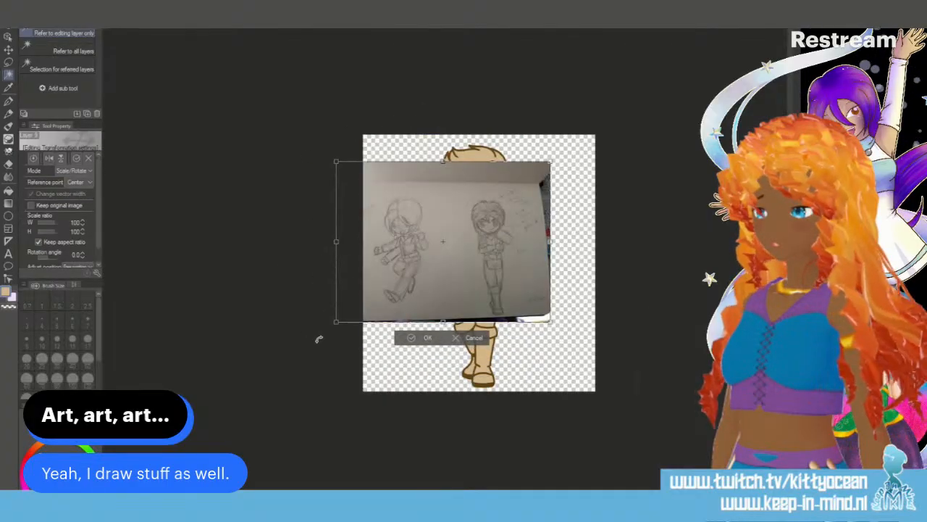
pyautogui.moveTo(336, 321); pyautogui.dragTo(329, 278)
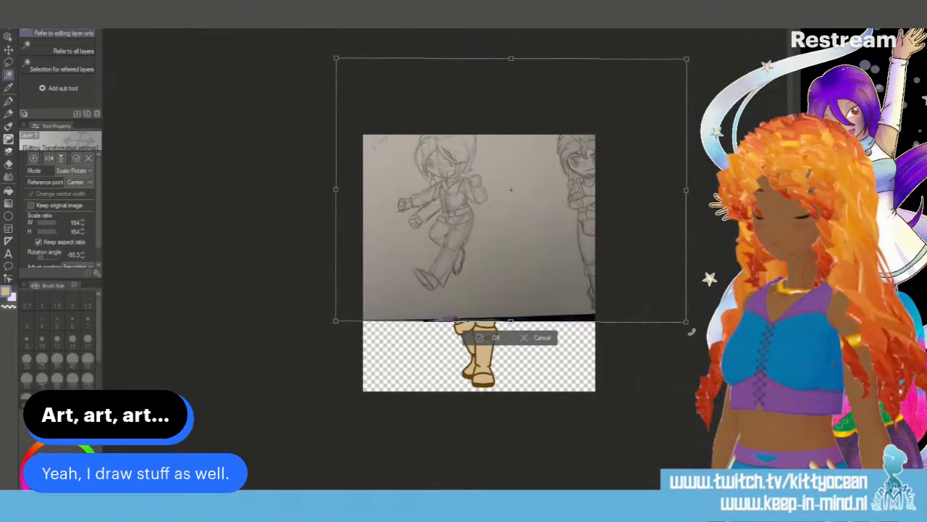
pyautogui.moveTo(490, 194); pyautogui.dragTo(494, 288)
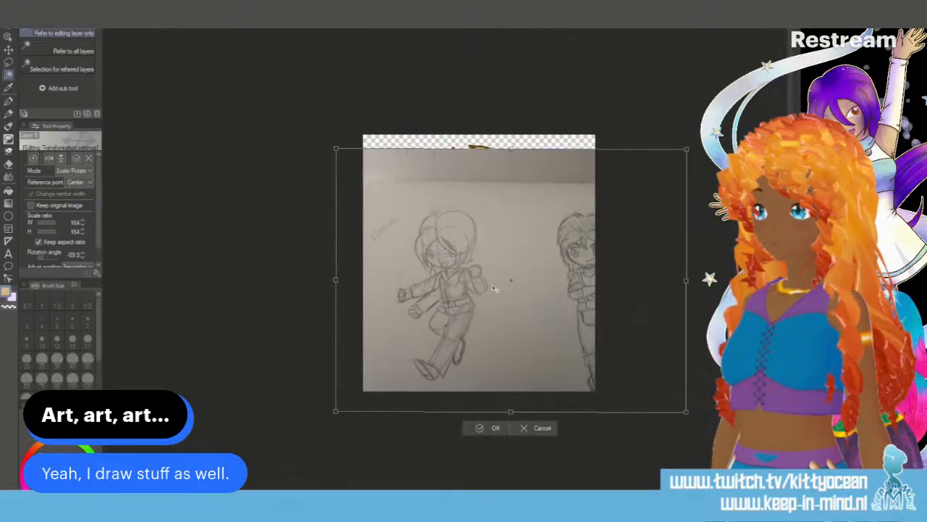
pyautogui.moveTo(689, 153); pyautogui.dragTo(809, 56)
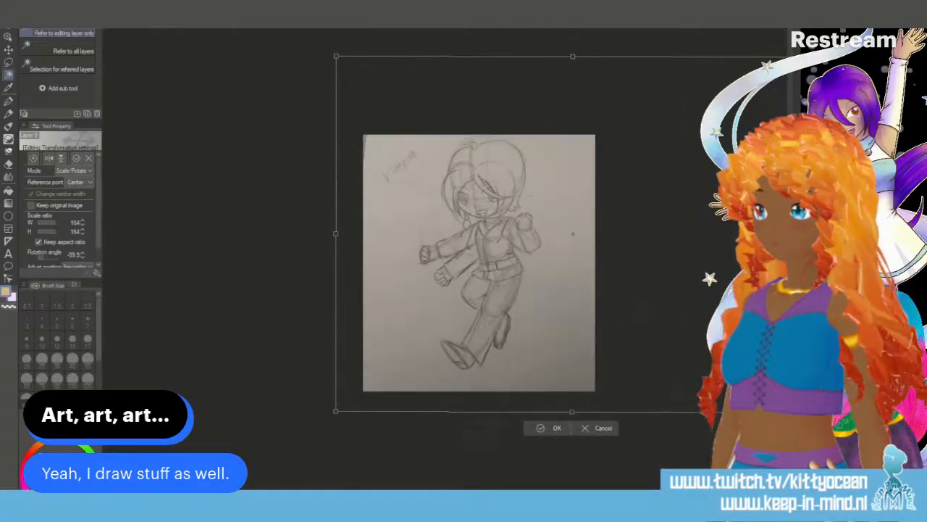
pyautogui.moveTo(337, 412); pyautogui.dragTo(310, 428)
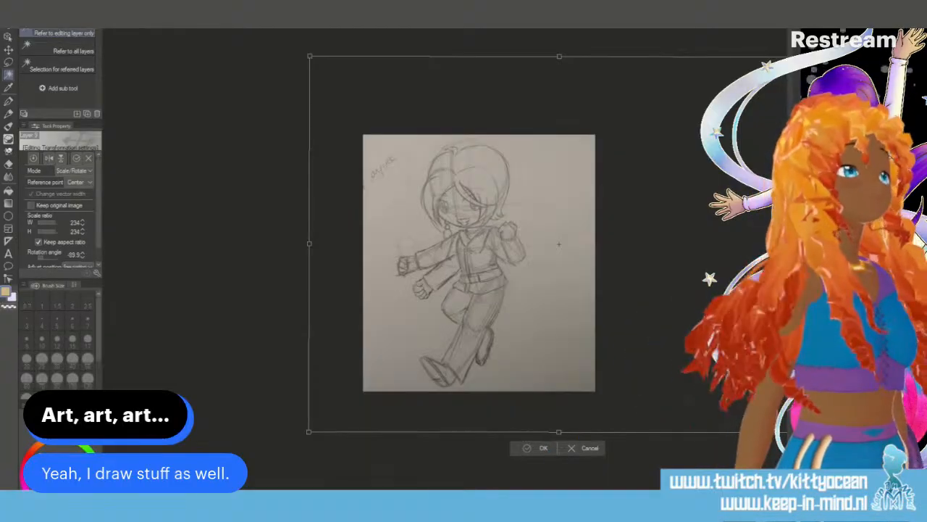
pyautogui.press('Return')
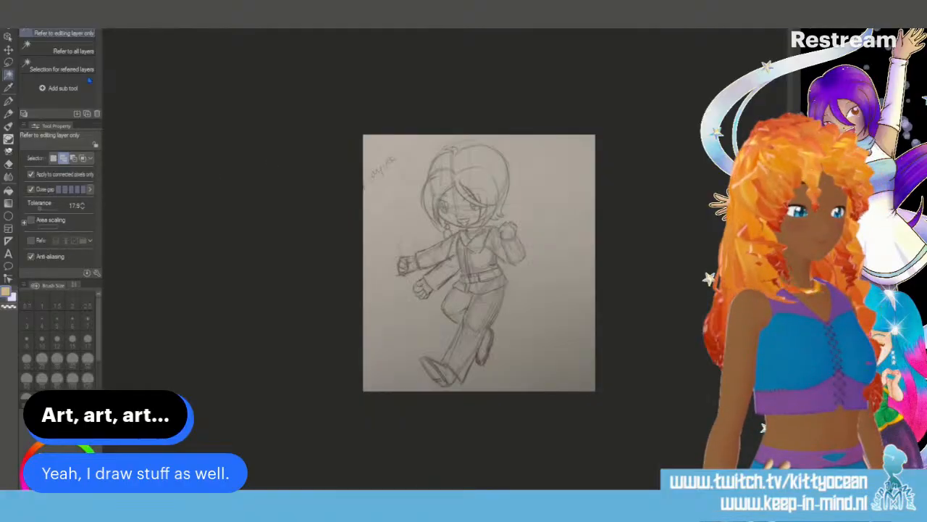
# Step: Lasso the character's lower outstretched arm in the sketch, nudge it slightly toward the body, and deselect
pyautogui.click(9, 62)
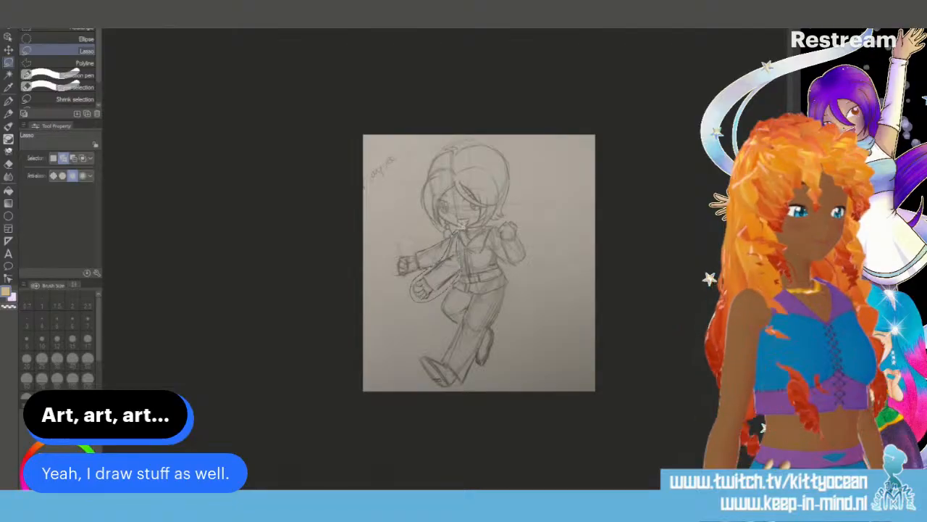
pyautogui.moveTo(460, 226); pyautogui.dragTo(459, 214)
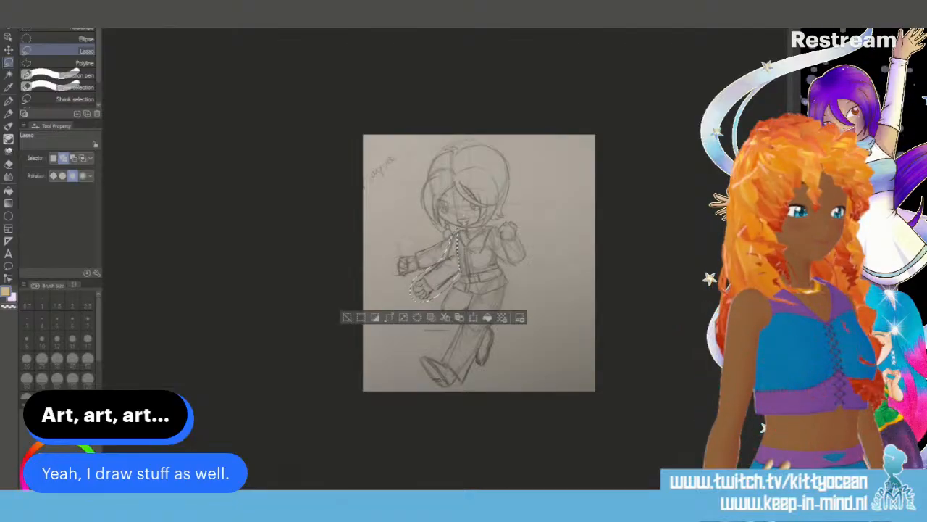
pyautogui.hotkey('ctrl', 't')
pyautogui.moveTo(433, 302); pyautogui.dragTo(436, 299)
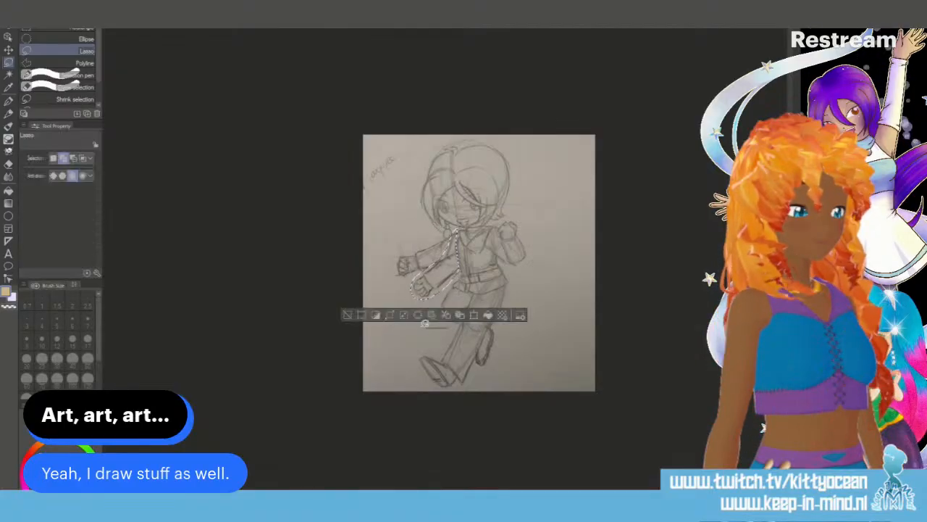
pyautogui.click(423, 318)
pyautogui.hotkey('ctrl', 'd')
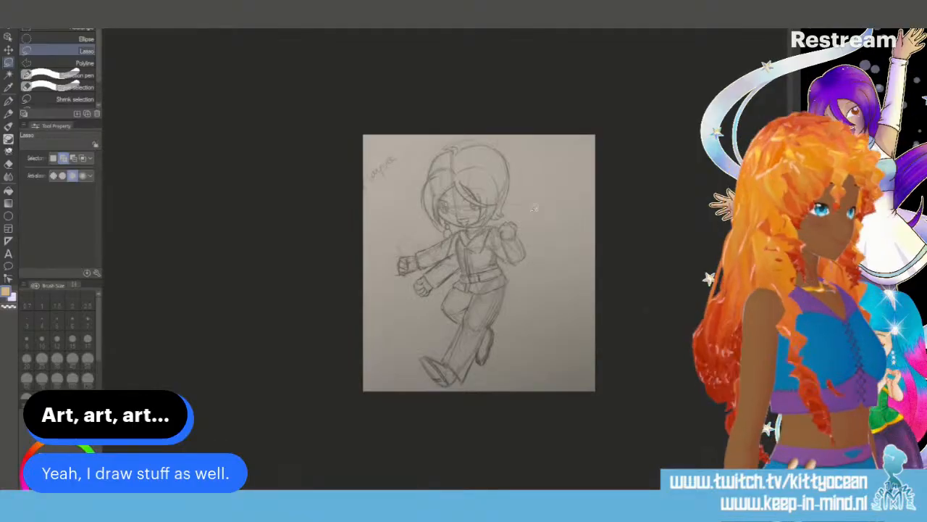
# Step: Trace both edges of the swept fringe strand above the eye in dark green with the G-pen at size 12
pyautogui.hotkey('ctrl', '+')
pyautogui.hotkey('ctrl', '+')
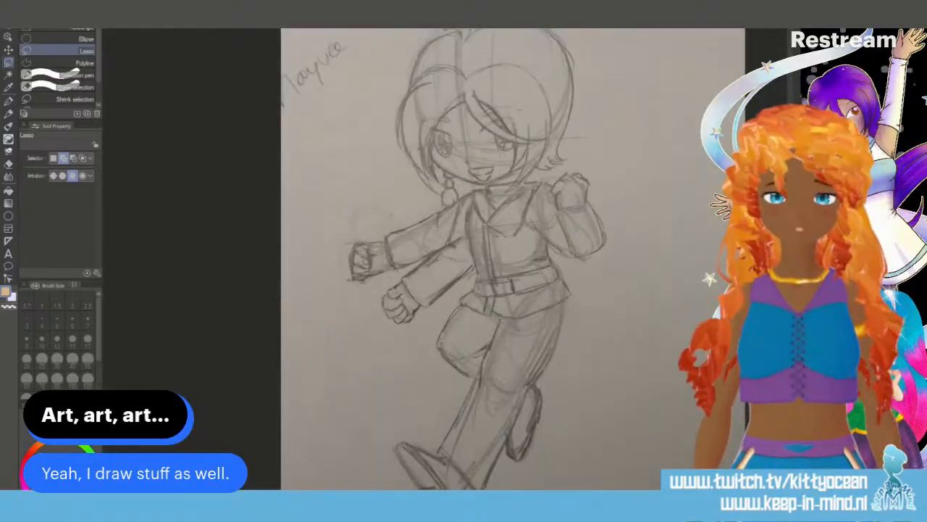
pyautogui.click(93, 467)
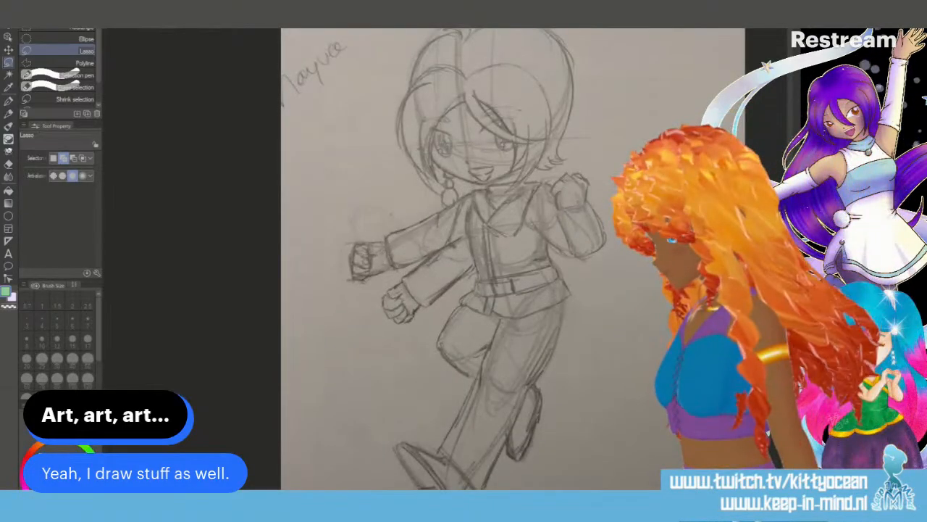
pyautogui.click(71, 484)
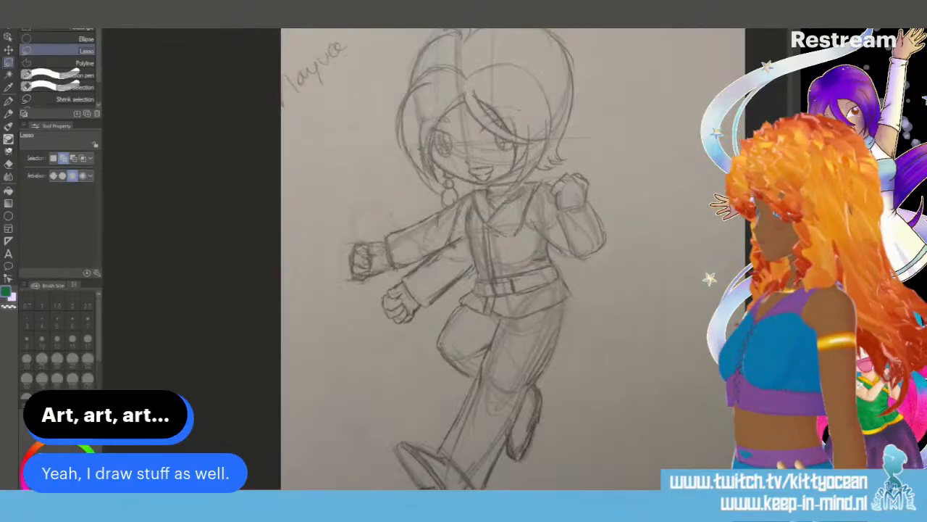
pyautogui.click(9, 101)
pyautogui.hotkey('ctrl', '+')
pyautogui.hotkey('ctrl', '+')
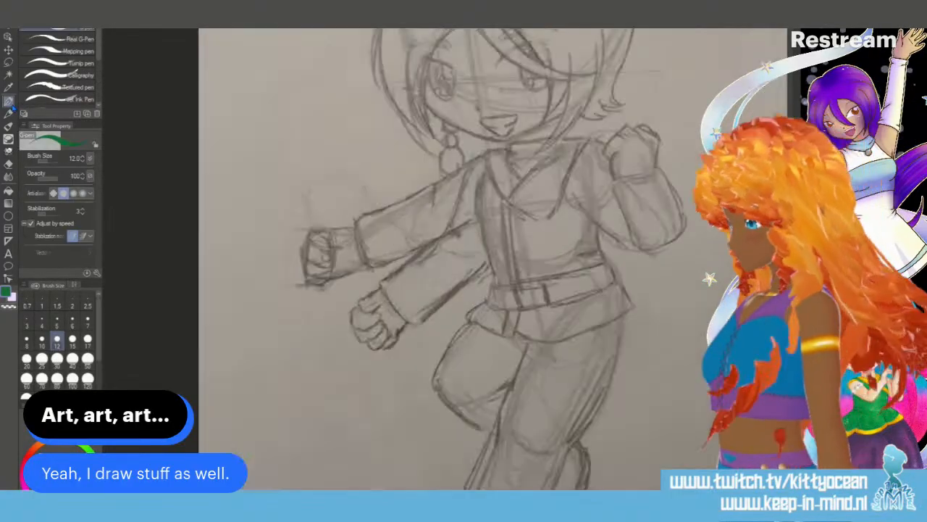
pyautogui.scroll(4, 446, 259)
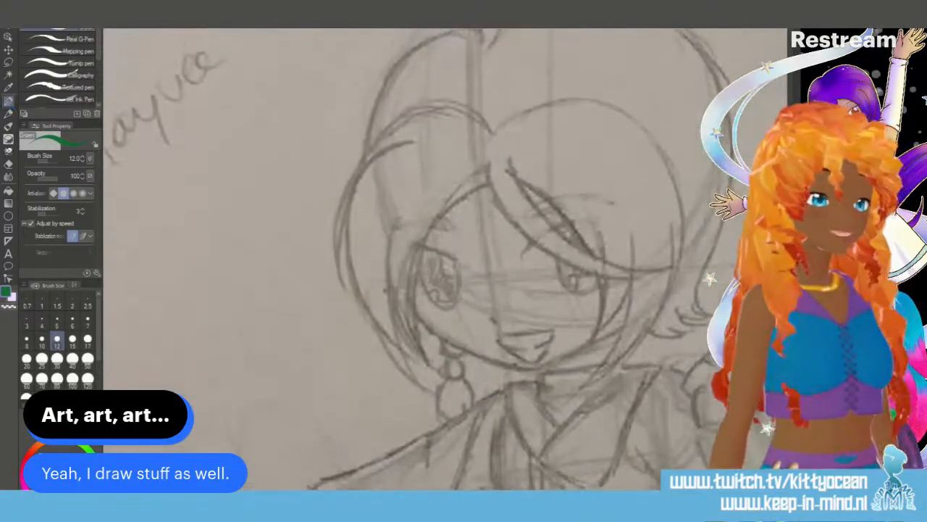
pyautogui.moveTo(511, 150)
pyautogui.mouseDown()
pyautogui.moveTo(560, 232)
pyautogui.moveTo(626, 258)
pyautogui.moveTo(697, 252)
pyautogui.mouseUp()
pyautogui.moveTo(478, 161)
pyautogui.mouseDown()
pyautogui.moveTo(492, 210)
pyautogui.moveTo(528, 246)
pyautogui.moveTo(633, 281)
pyautogui.moveTo(695, 253)
pyautogui.mouseUp()
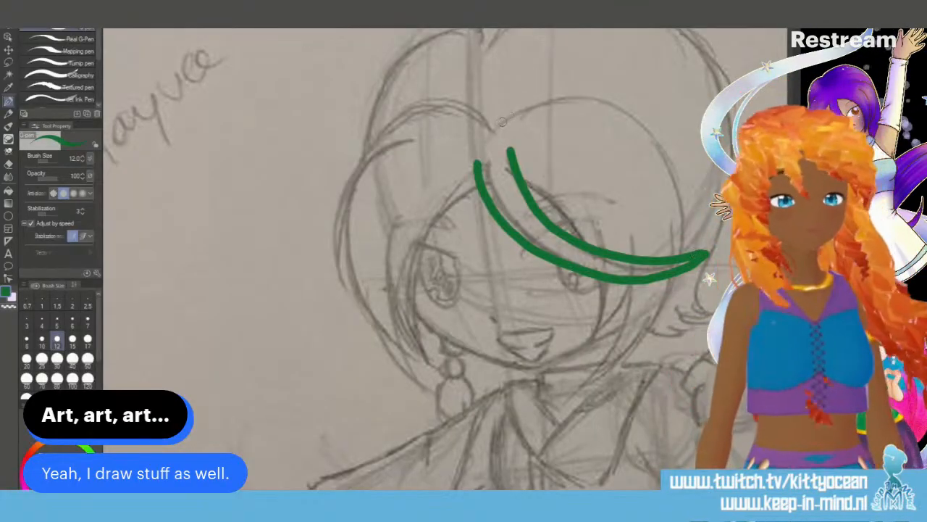
# Step: Trace the rounded right fringe, its pointed locks beside the cheek, and the striped hair clip above the swept strand
pyautogui.moveTo(494, 125)
pyautogui.mouseDown()
pyautogui.moveTo(533, 103)
pyautogui.moveTo(625, 109)
pyautogui.moveTo(677, 180)
pyautogui.moveTo(681, 257)
pyautogui.moveTo(662, 307)
pyautogui.moveTo(583, 391)
pyautogui.mouseUp()
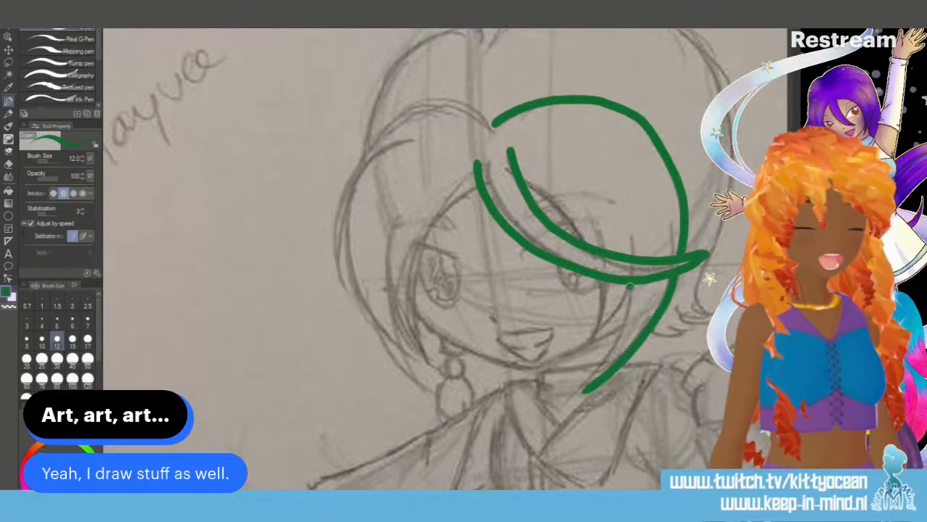
pyautogui.moveTo(630, 287)
pyautogui.mouseDown()
pyautogui.moveTo(620, 339)
pyautogui.moveTo(584, 391)
pyautogui.mouseUp()
pyautogui.moveTo(600, 277)
pyautogui.mouseDown()
pyautogui.moveTo(583, 340)
pyautogui.moveTo(631, 286)
pyautogui.mouseUp()
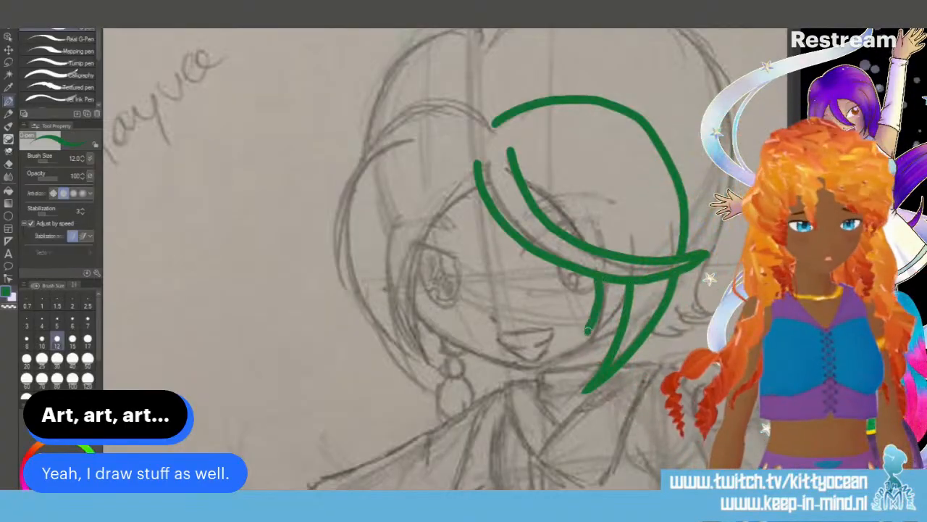
pyautogui.moveTo(635, 258); pyautogui.dragTo(630, 226)
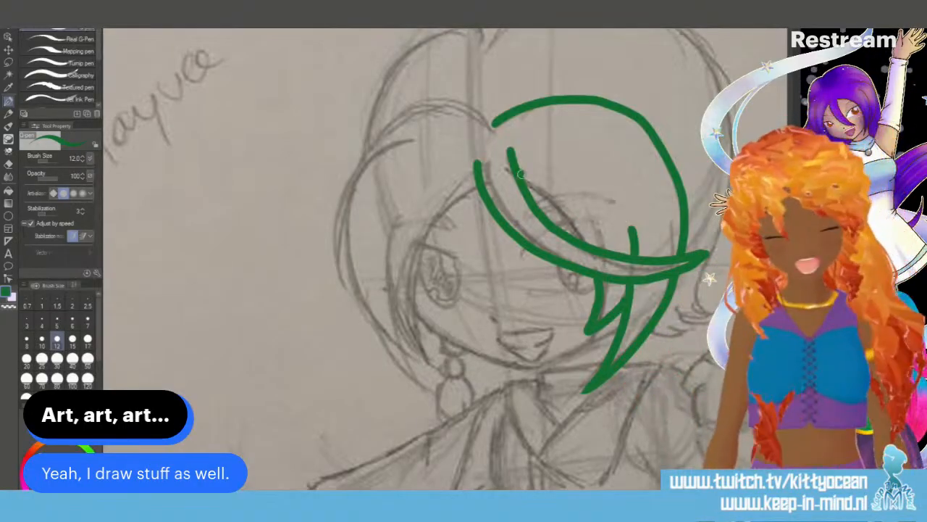
pyautogui.moveTo(521, 174)
pyautogui.mouseDown()
pyautogui.moveTo(548, 190)
pyautogui.moveTo(593, 247)
pyautogui.mouseUp()
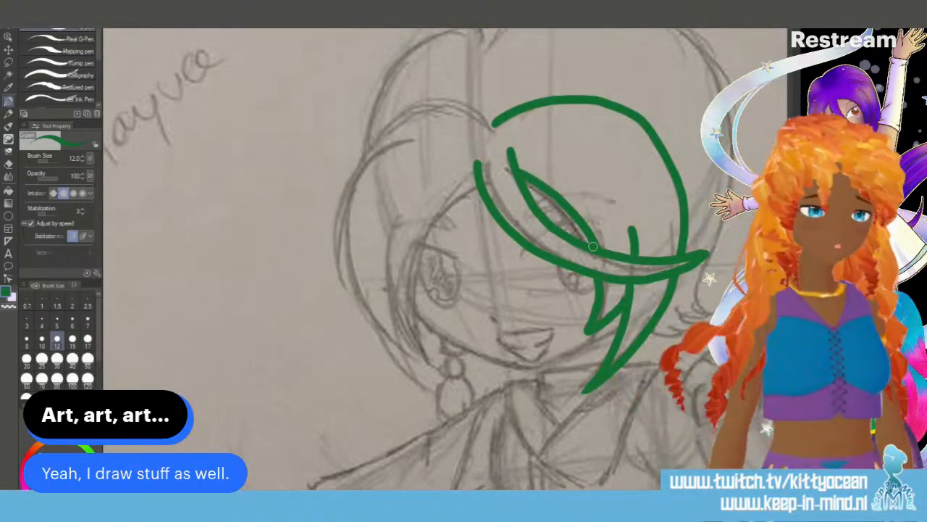
pyautogui.moveTo(541, 209); pyautogui.dragTo(537, 204)
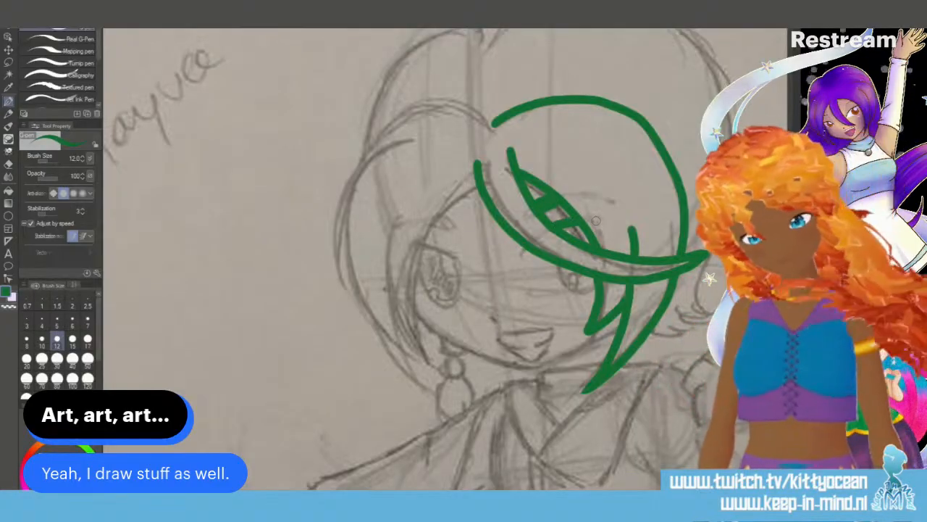
# Step: Trace the left fringe from the parting down to its pointed tip, with its inner strand lines and the short eyebrow
pyautogui.moveTo(478, 182)
pyautogui.mouseDown()
pyautogui.moveTo(443, 212)
pyautogui.moveTo(432, 366)
pyautogui.mouseUp()
pyautogui.moveTo(384, 214)
pyautogui.mouseDown()
pyautogui.moveTo(384, 295)
pyautogui.moveTo(432, 364)
pyautogui.mouseUp()
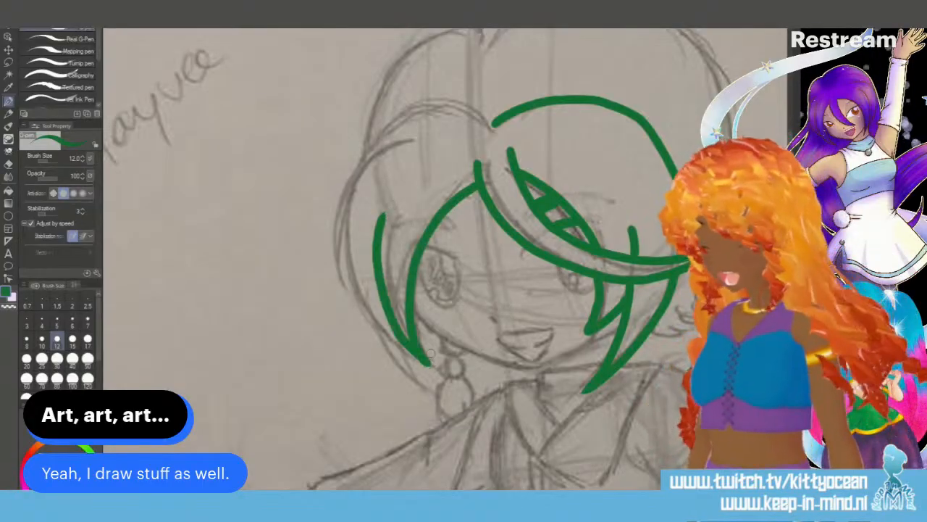
pyautogui.moveTo(491, 127)
pyautogui.mouseDown()
pyautogui.moveTo(378, 139)
pyautogui.moveTo(416, 133)
pyautogui.mouseUp()
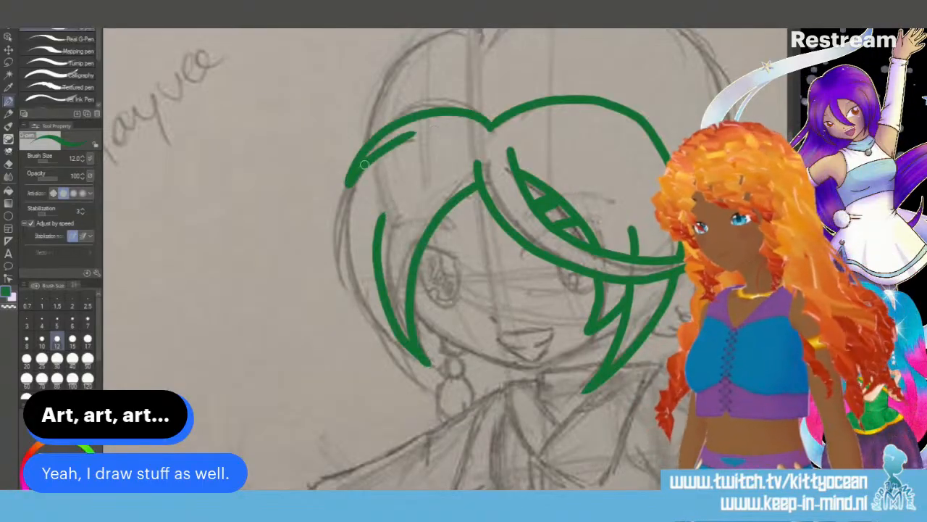
pyautogui.moveTo(364, 165)
pyautogui.mouseDown()
pyautogui.moveTo(347, 251)
pyautogui.moveTo(363, 299)
pyautogui.moveTo(424, 356)
pyautogui.mouseUp()
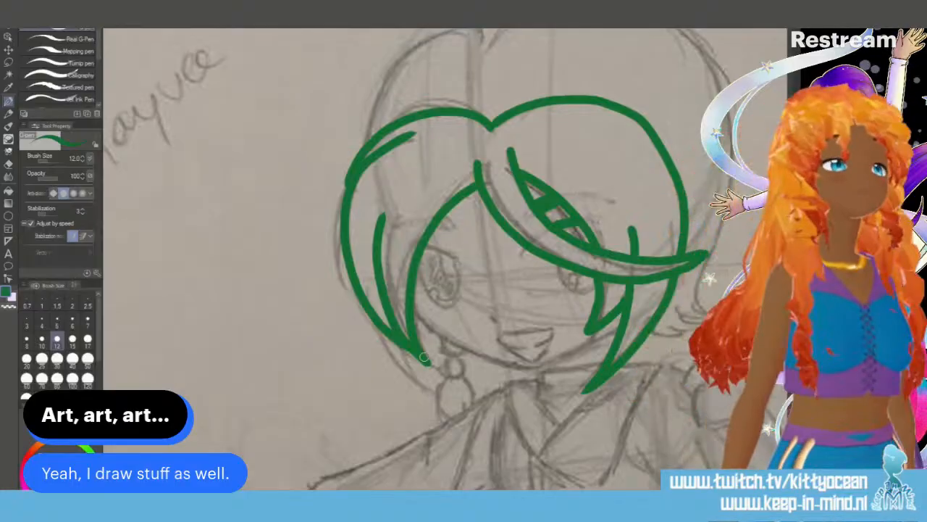
pyautogui.moveTo(428, 230); pyautogui.dragTo(450, 228)
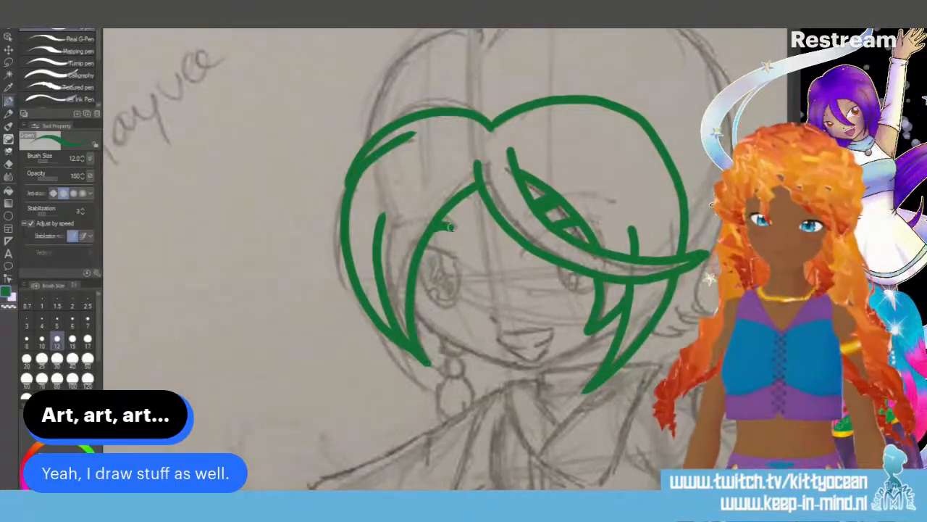
# Step: Outline the top of the head with the small tuft at the parting and continue down the right side to the flicked tip
pyautogui.scroll(3, 445, 258)
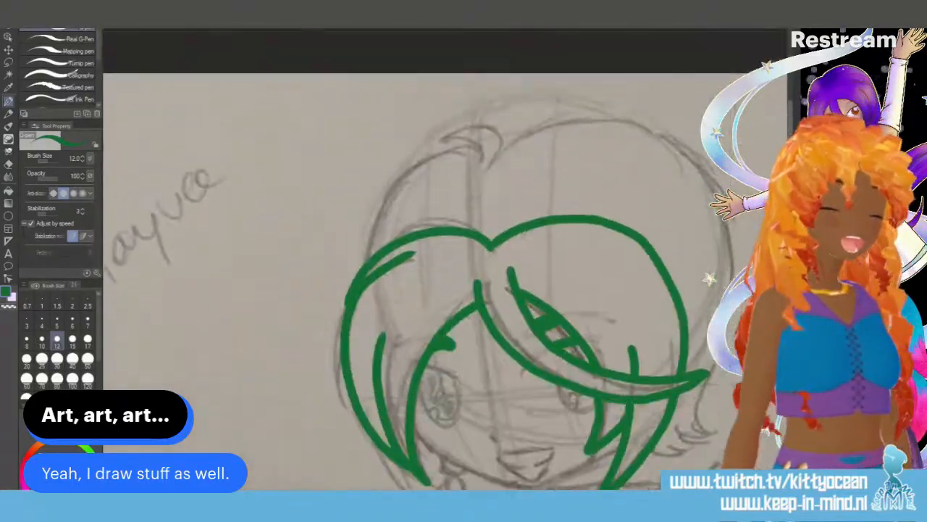
pyautogui.moveTo(491, 171)
pyautogui.mouseDown()
pyautogui.moveTo(456, 130)
pyautogui.moveTo(479, 158)
pyautogui.moveTo(390, 198)
pyautogui.moveTo(370, 263)
pyautogui.mouseUp()
pyautogui.moveTo(497, 164)
pyautogui.mouseDown()
pyautogui.moveTo(552, 123)
pyautogui.moveTo(603, 118)
pyautogui.moveTo(671, 150)
pyautogui.mouseUp()
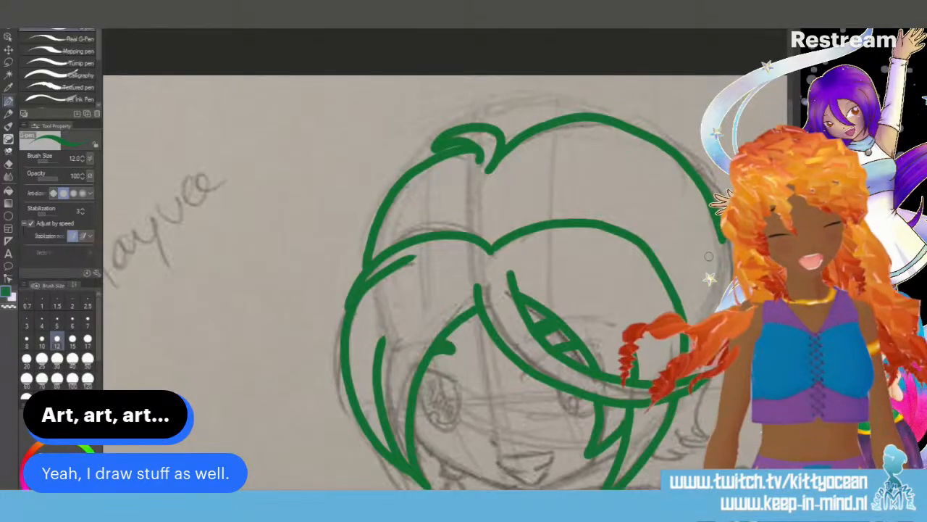
pyautogui.hotkey('ctrl', 'z')
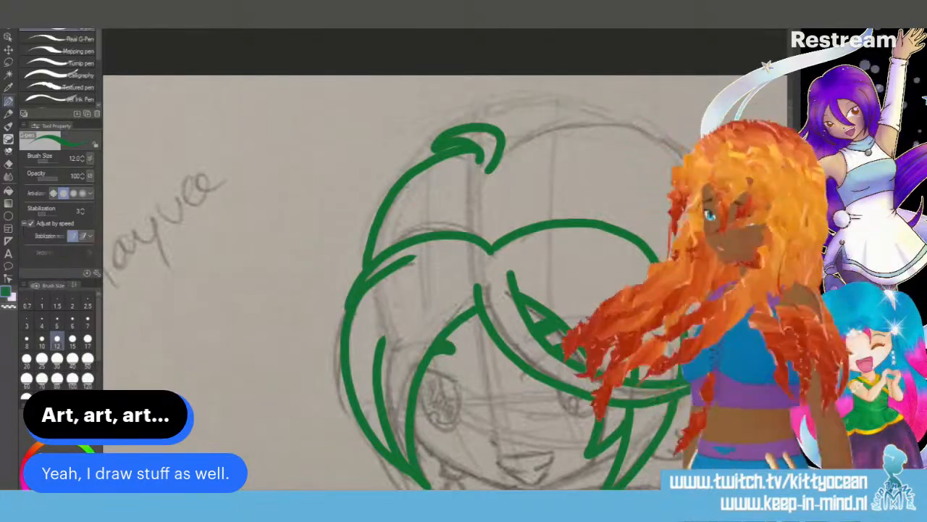
pyautogui.hscroll(5, 406, 290)
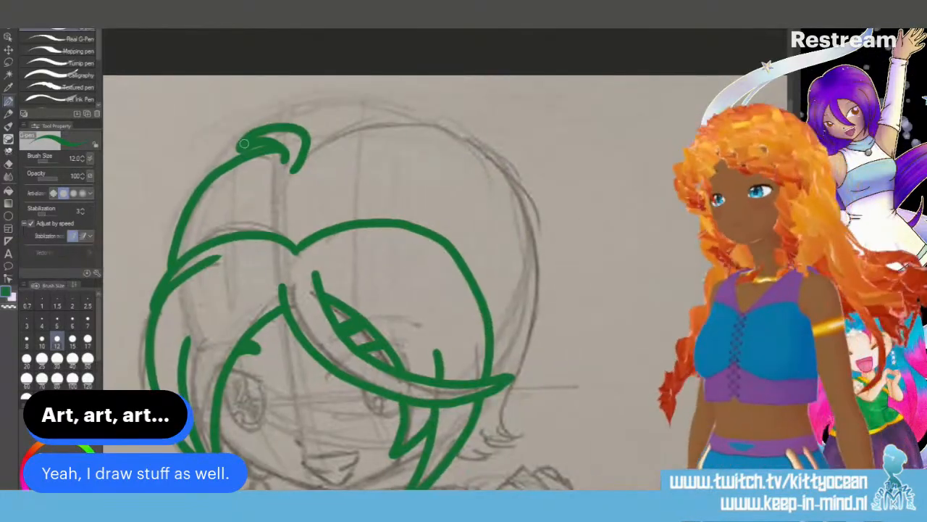
pyautogui.moveTo(244, 143)
pyautogui.mouseDown()
pyautogui.moveTo(378, 118)
pyautogui.moveTo(433, 126)
pyautogui.moveTo(492, 158)
pyautogui.moveTo(529, 212)
pyautogui.moveTo(539, 272)
pyautogui.moveTo(502, 419)
pyautogui.moveTo(527, 436)
pyautogui.mouseUp()
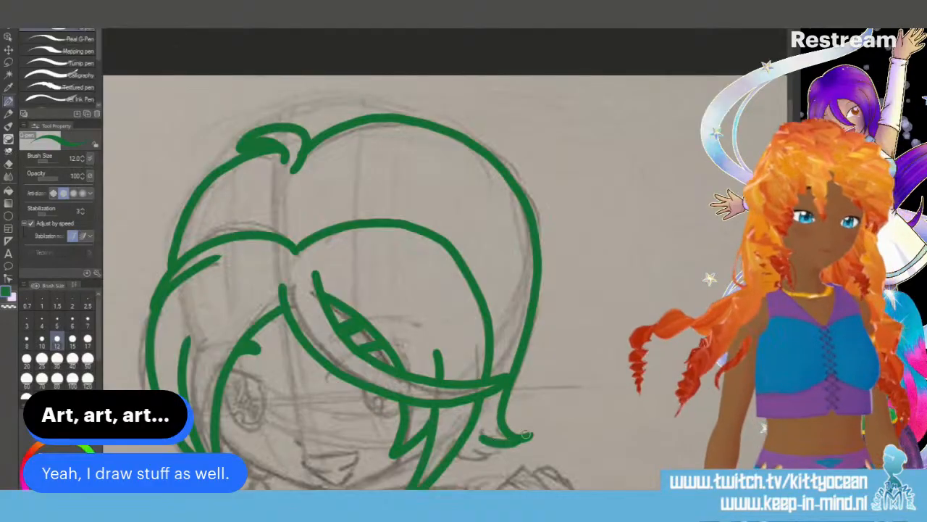
# Step: Finish the flicked hair tip on the right side, and trace the short upper eyelid strokes and open smiling mouth
pyautogui.moveTo(458, 458); pyautogui.dragTo(507, 440)
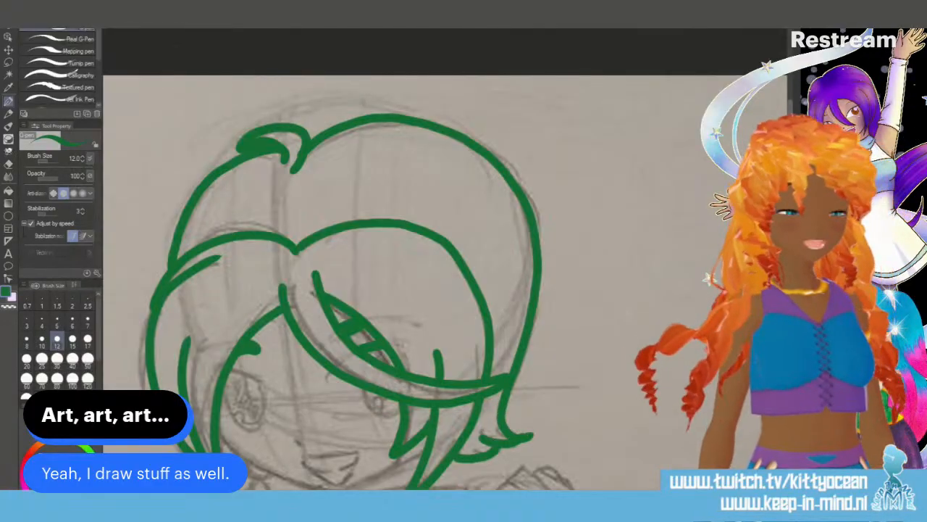
pyautogui.scroll(-5, 446, 276)
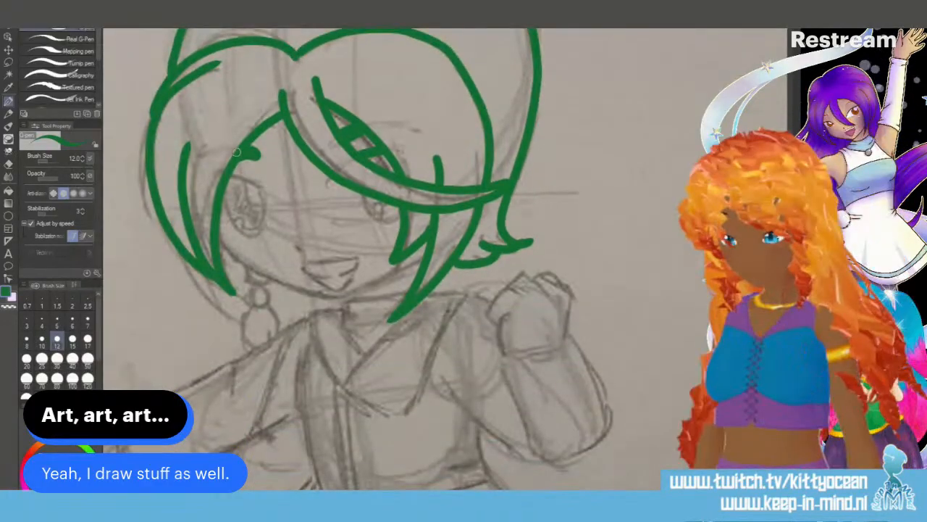
pyautogui.moveTo(238, 176); pyautogui.dragTo(264, 187)
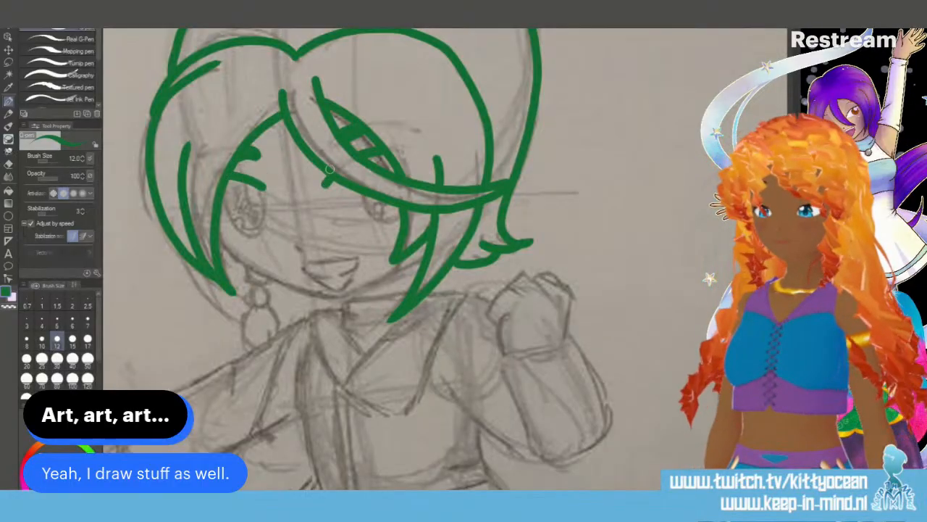
pyautogui.moveTo(298, 263); pyautogui.dragTo(361, 253)
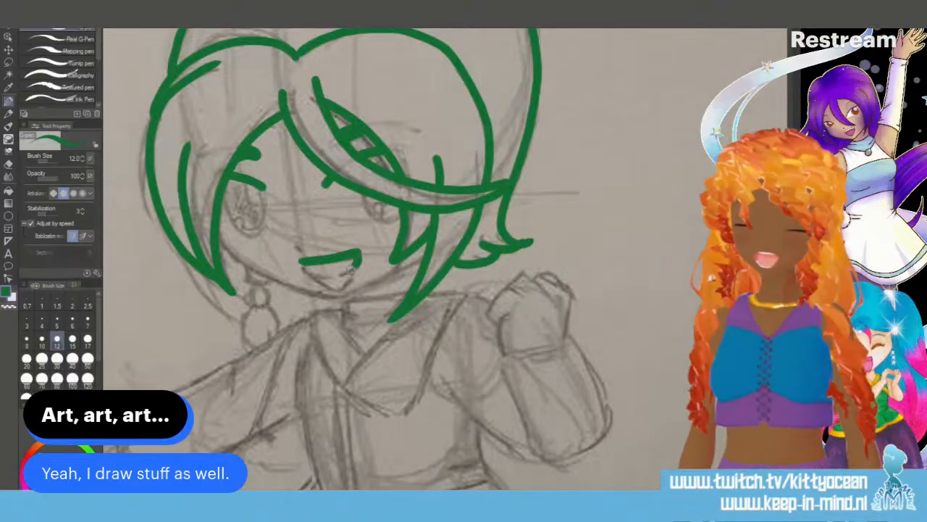
pyautogui.moveTo(299, 264)
pyautogui.mouseDown()
pyautogui.moveTo(329, 275)
pyautogui.moveTo(316, 277)
pyautogui.moveTo(334, 287)
pyautogui.moveTo(360, 258)
pyautogui.mouseUp()
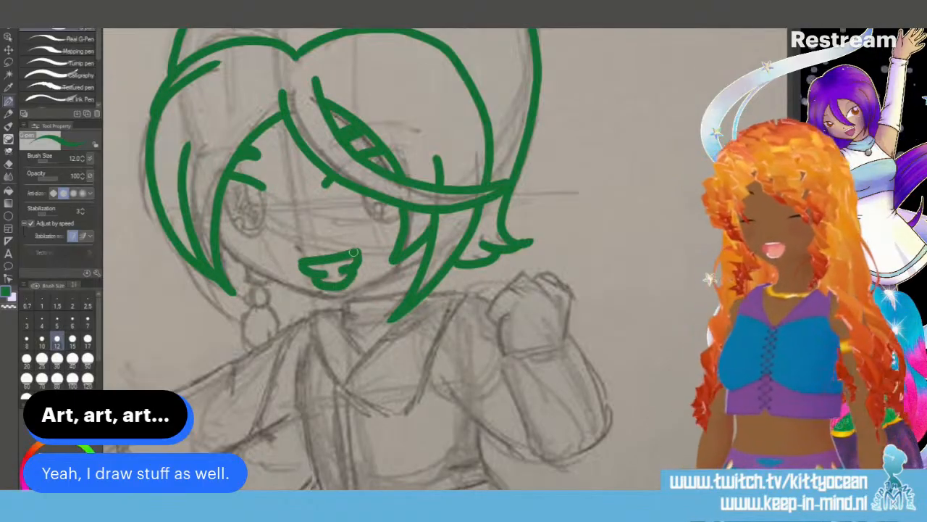
# Step: Trace the jawline with the beaded earring beside it, and the short neck lines below the chin
pyautogui.moveTo(214, 216)
pyautogui.mouseDown()
pyautogui.moveTo(259, 278)
pyautogui.moveTo(309, 298)
pyautogui.moveTo(349, 302)
pyautogui.moveTo(331, 300)
pyautogui.moveTo(411, 259)
pyautogui.mouseUp()
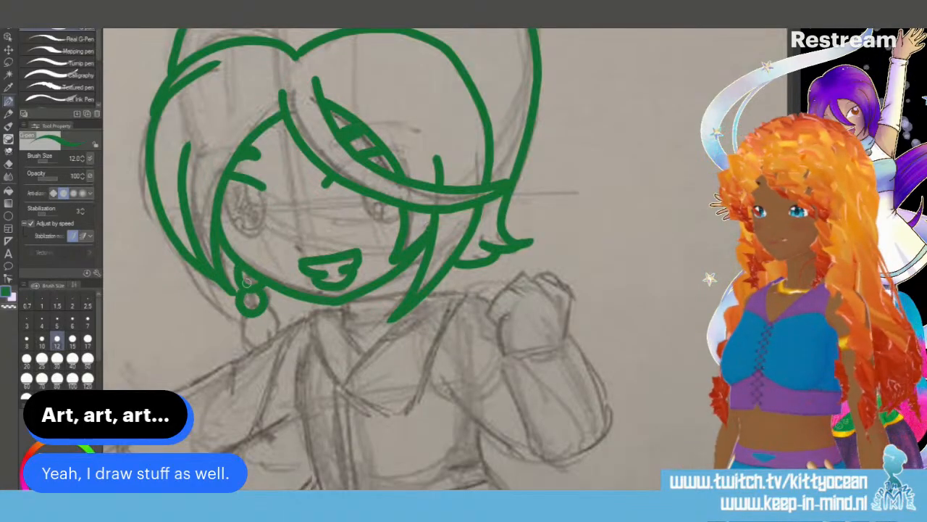
pyautogui.moveTo(246, 314)
pyautogui.mouseDown()
pyautogui.moveTo(239, 353)
pyautogui.moveTo(277, 330)
pyautogui.mouseUp()
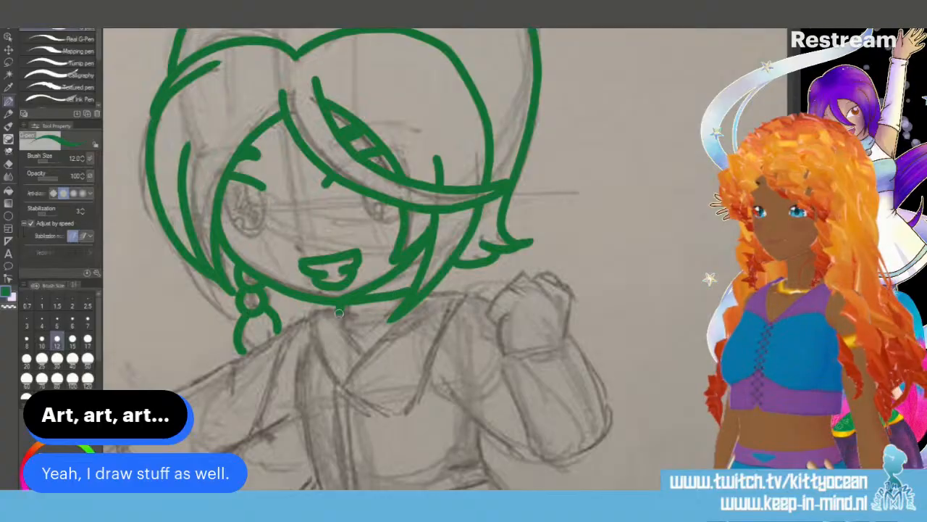
pyautogui.moveTo(338, 313); pyautogui.dragTo(365, 314)
# Step: Trace the V-shaped neckline and the wide pointed jacket collar around the neck
pyautogui.moveTo(365, 352); pyautogui.dragTo(407, 310)
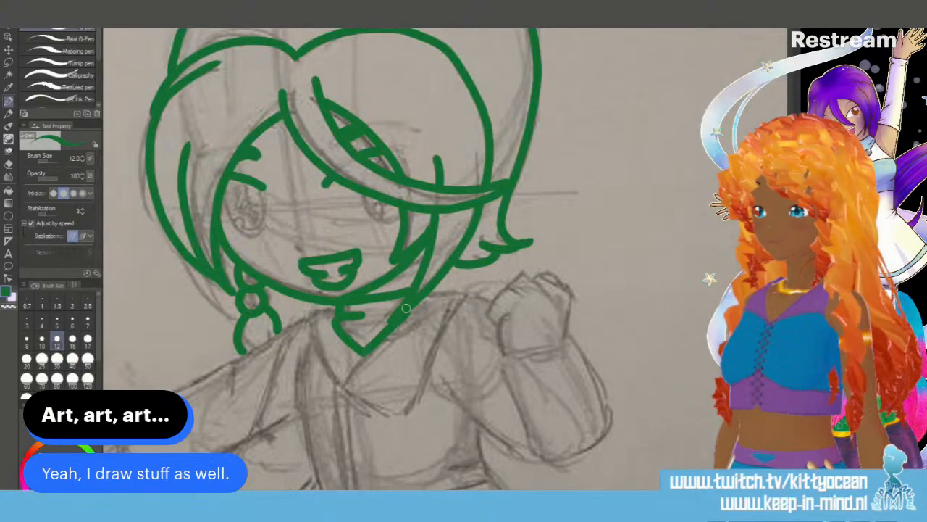
pyautogui.moveTo(368, 349)
pyautogui.mouseDown()
pyautogui.moveTo(341, 397)
pyautogui.moveTo(412, 417)
pyautogui.moveTo(429, 295)
pyautogui.mouseUp()
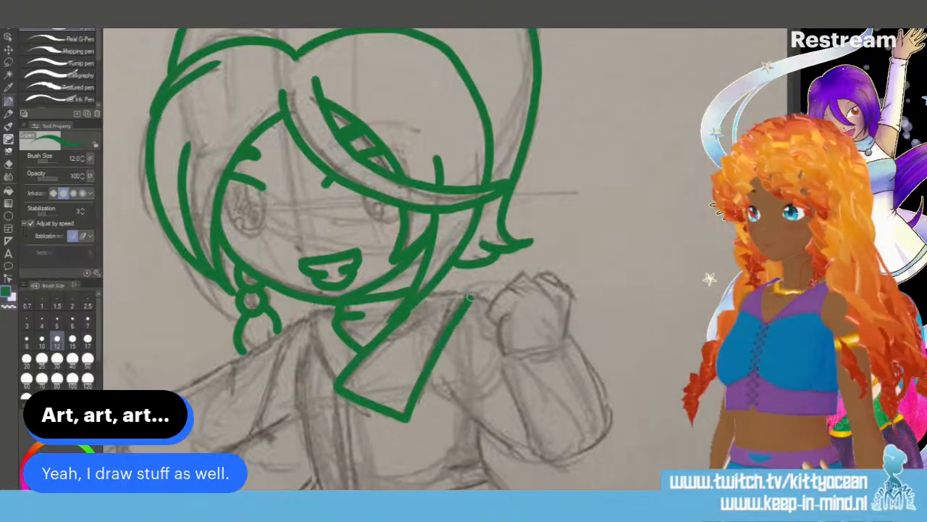
pyautogui.moveTo(340, 308)
pyautogui.mouseDown()
pyautogui.moveTo(319, 308)
pyautogui.moveTo(313, 340)
pyautogui.moveTo(331, 370)
pyautogui.mouseUp()
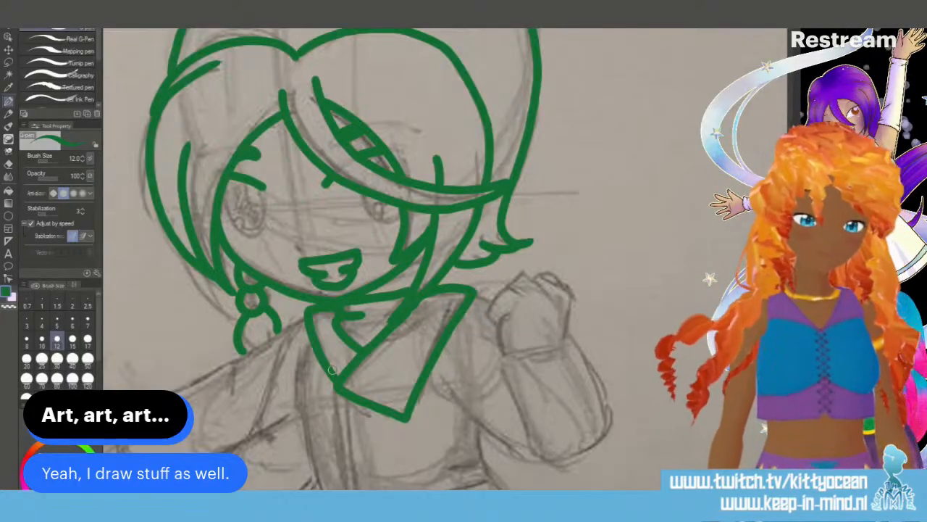
# Step: Trace the raised fist, redrawing its outer edge closer to the sketch, and outline the bent arm's sleeve back to the collar
pyautogui.moveTo(506, 354)
pyautogui.mouseDown()
pyautogui.moveTo(502, 323)
pyautogui.moveTo(513, 286)
pyautogui.moveTo(545, 271)
pyautogui.moveTo(564, 287)
pyautogui.moveTo(568, 329)
pyautogui.mouseUp()
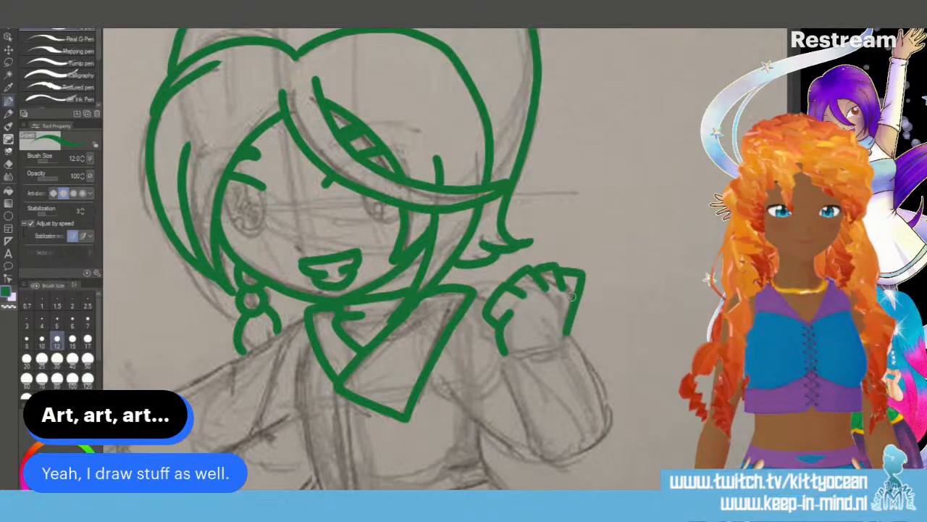
pyautogui.hotkey('ctrl', 'z')
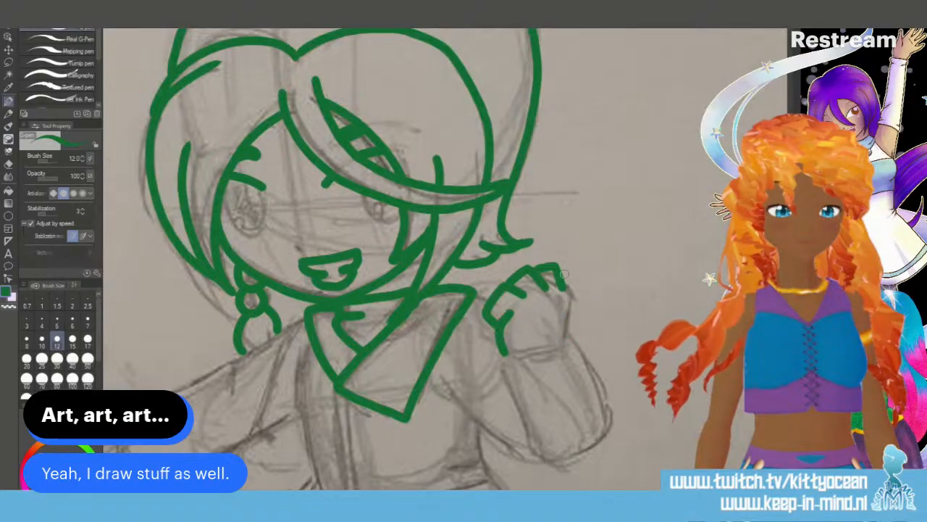
pyautogui.moveTo(559, 270)
pyautogui.mouseDown()
pyautogui.moveTo(569, 333)
pyautogui.moveTo(506, 353)
pyautogui.moveTo(569, 343)
pyautogui.moveTo(497, 372)
pyautogui.moveTo(534, 462)
pyautogui.moveTo(567, 467)
pyautogui.moveTo(602, 442)
pyautogui.moveTo(585, 353)
pyautogui.mouseUp()
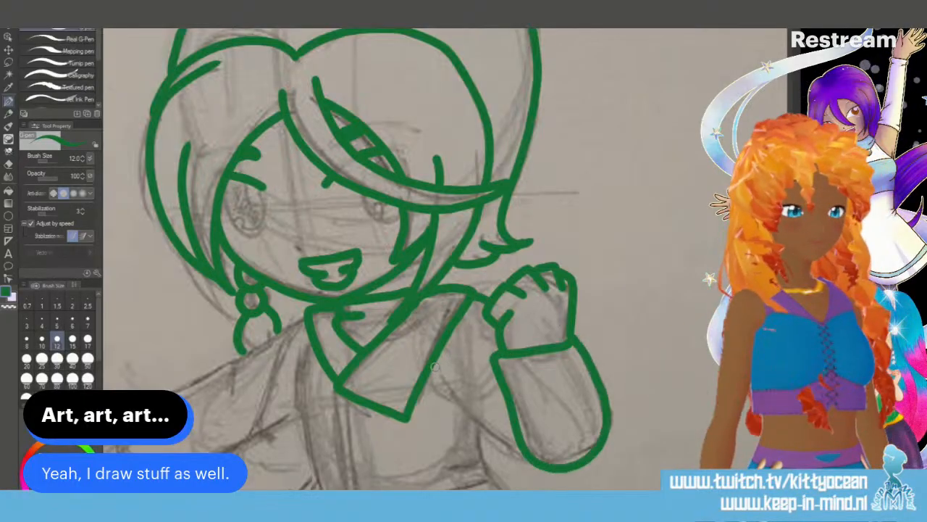
pyautogui.moveTo(435, 366)
pyautogui.mouseDown()
pyautogui.moveTo(459, 410)
pyautogui.moveTo(532, 459)
pyautogui.mouseUp()
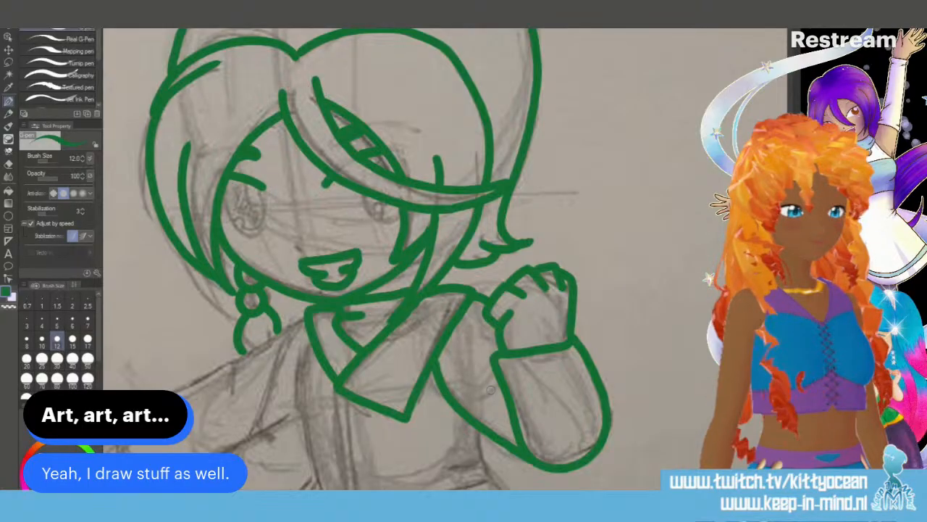
# Step: Trace the jacket's front closing line from collar to waist, and the belt with its rectangular buckle around the waist
pyautogui.scroll(-5, 490, 390)
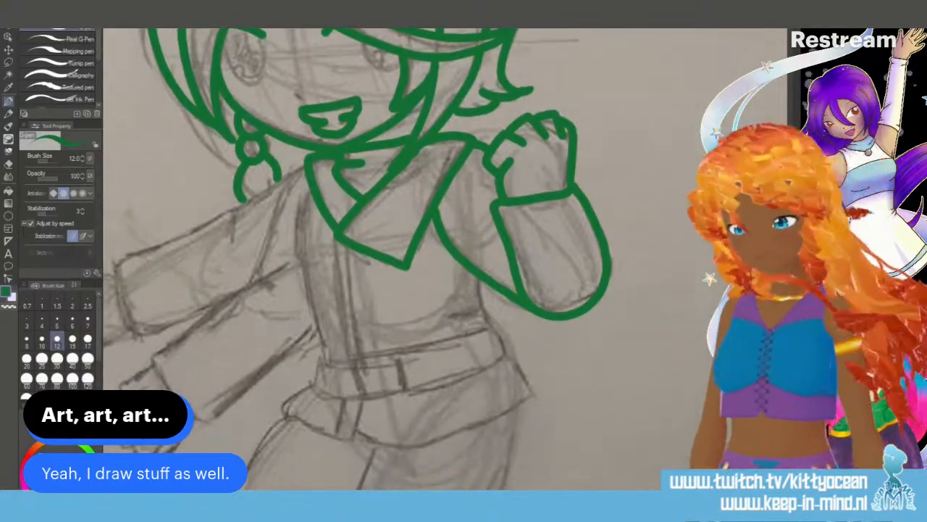
pyautogui.moveTo(332, 231); pyautogui.dragTo(355, 366)
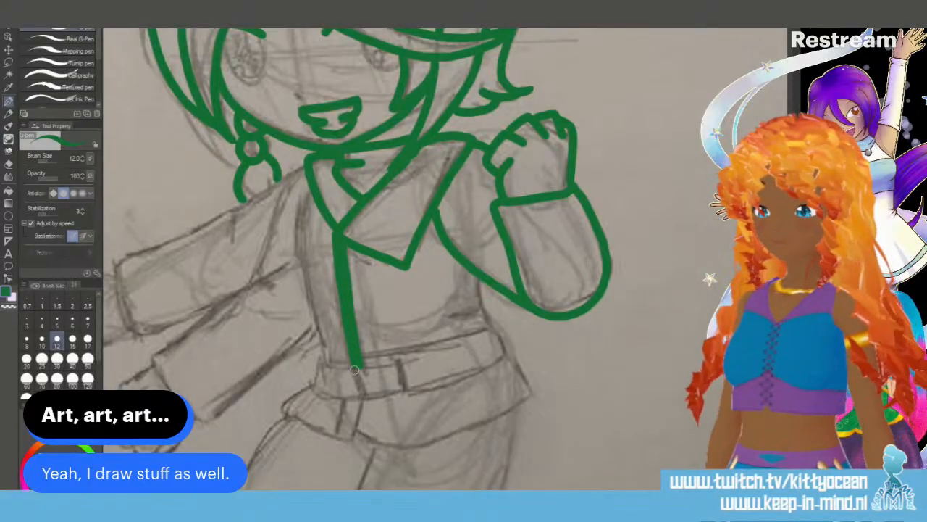
pyautogui.moveTo(356, 368)
pyautogui.mouseDown()
pyautogui.moveTo(401, 363)
pyautogui.moveTo(351, 398)
pyautogui.moveTo(395, 395)
pyautogui.mouseUp()
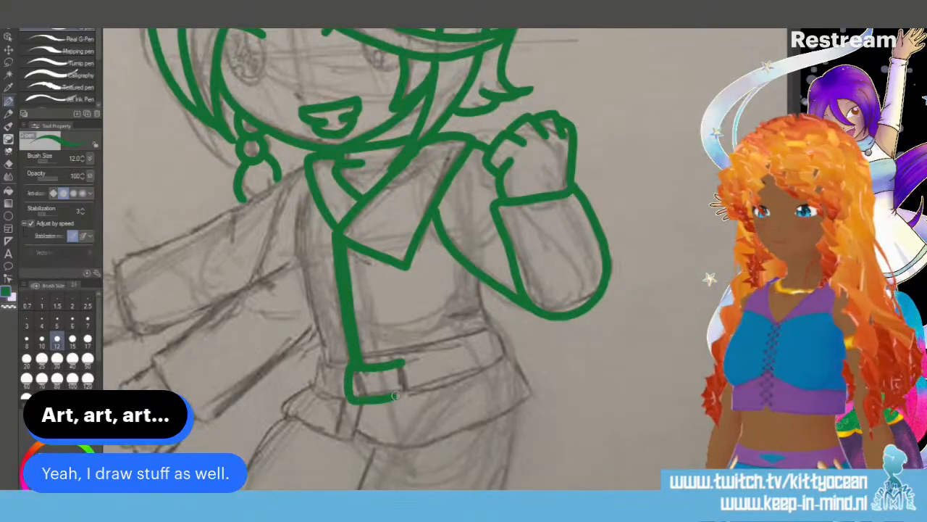
pyautogui.moveTo(399, 362); pyautogui.dragTo(497, 335)
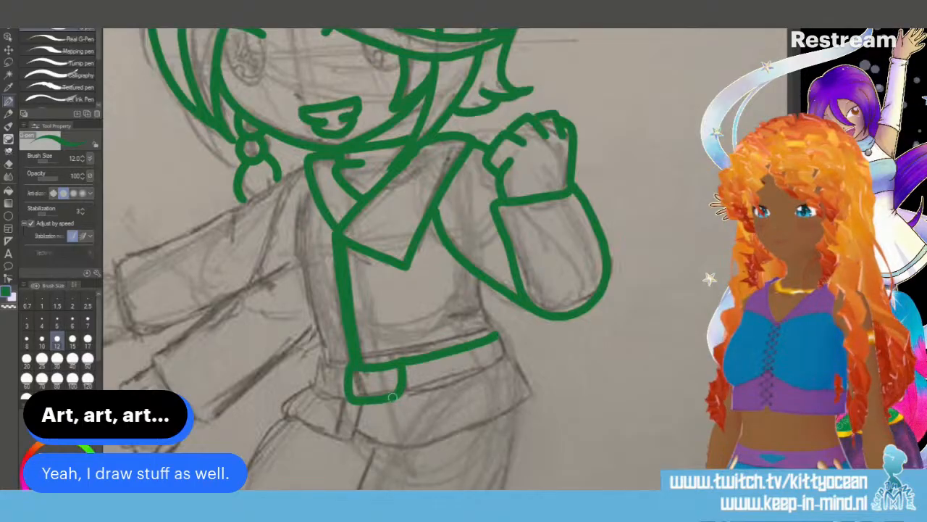
pyautogui.moveTo(392, 397); pyautogui.dragTo(509, 364)
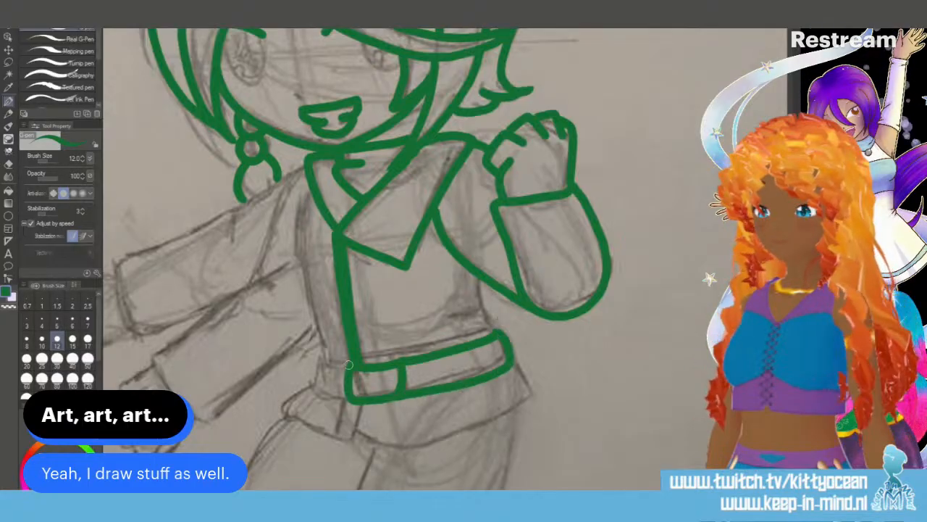
pyautogui.moveTo(348, 366)
pyautogui.mouseDown()
pyautogui.moveTo(319, 357)
pyautogui.moveTo(306, 377)
pyautogui.moveTo(326, 395)
pyautogui.moveTo(355, 398)
pyautogui.mouseUp()
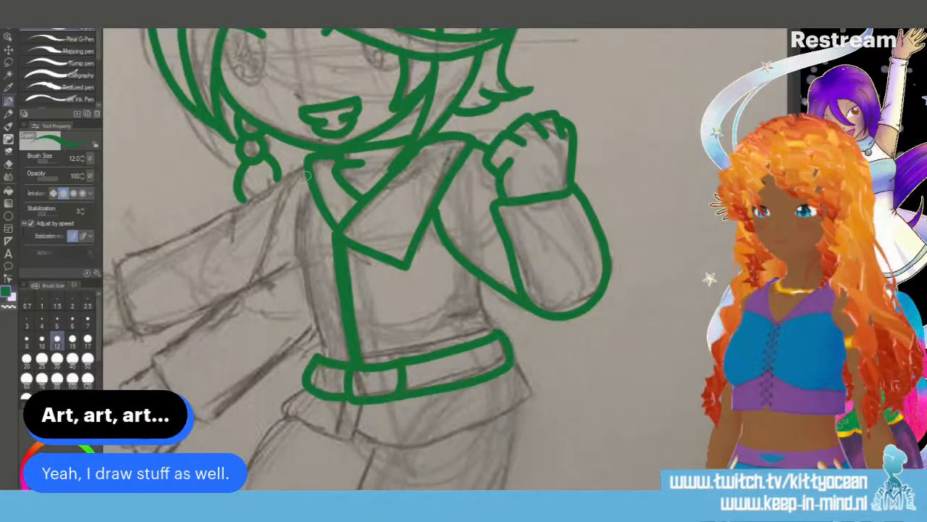
# Step: Trace both sides of the jacket's torso down to the belt, and its flared, split hem below the belt
pyautogui.moveTo(306, 174)
pyautogui.mouseDown()
pyautogui.moveTo(300, 255)
pyautogui.moveTo(317, 351)
pyautogui.mouseUp()
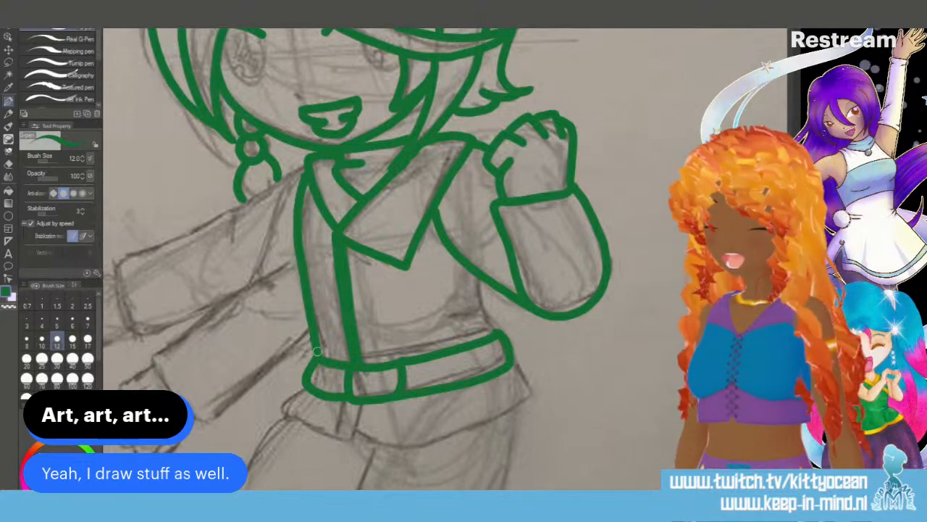
pyautogui.moveTo(481, 278)
pyautogui.mouseDown()
pyautogui.moveTo(478, 303)
pyautogui.moveTo(499, 332)
pyautogui.mouseUp()
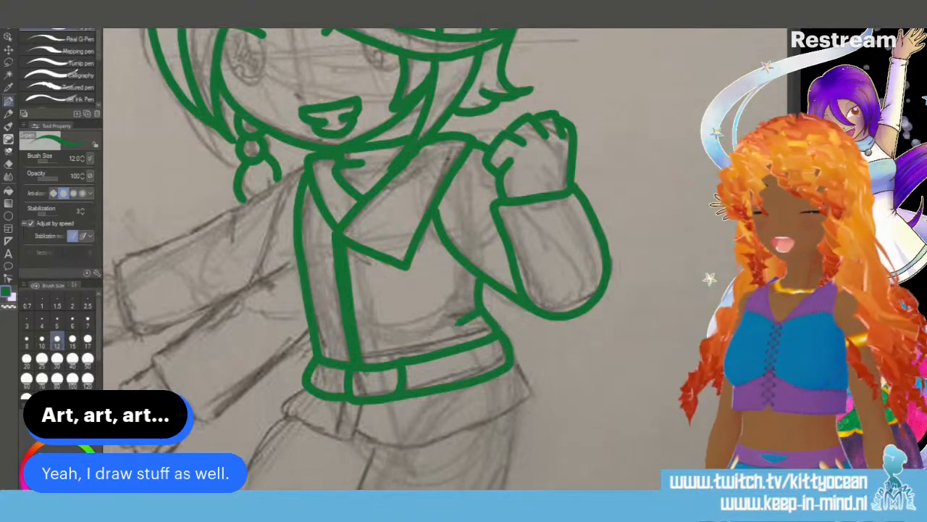
pyautogui.moveTo(511, 364); pyautogui.dragTo(531, 391)
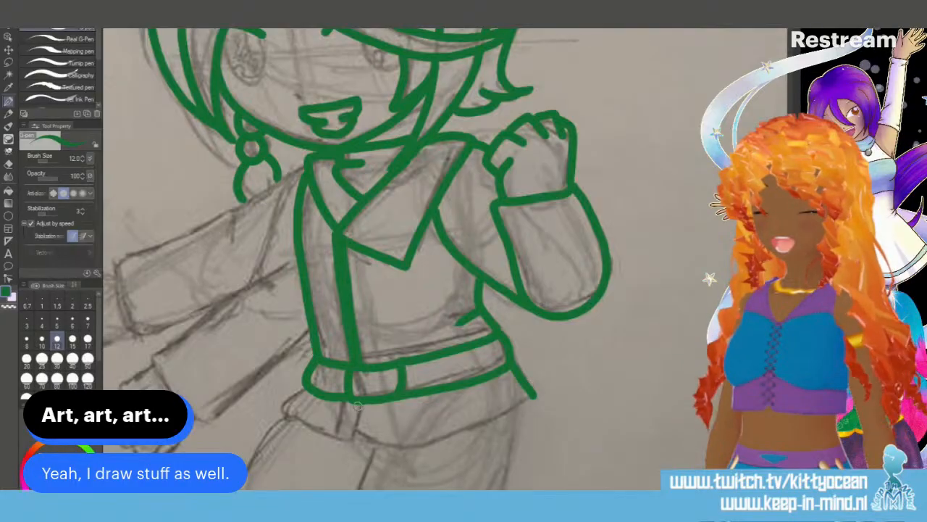
pyautogui.moveTo(357, 406)
pyautogui.mouseDown()
pyautogui.moveTo(345, 432)
pyautogui.moveTo(340, 426)
pyautogui.moveTo(338, 436)
pyautogui.moveTo(352, 409)
pyautogui.moveTo(342, 440)
pyautogui.moveTo(332, 435)
pyautogui.moveTo(340, 441)
pyautogui.moveTo(284, 411)
pyautogui.moveTo(305, 376)
pyautogui.mouseUp()
pyautogui.moveTo(371, 436)
pyautogui.mouseDown()
pyautogui.moveTo(443, 436)
pyautogui.moveTo(526, 400)
pyautogui.mouseUp()
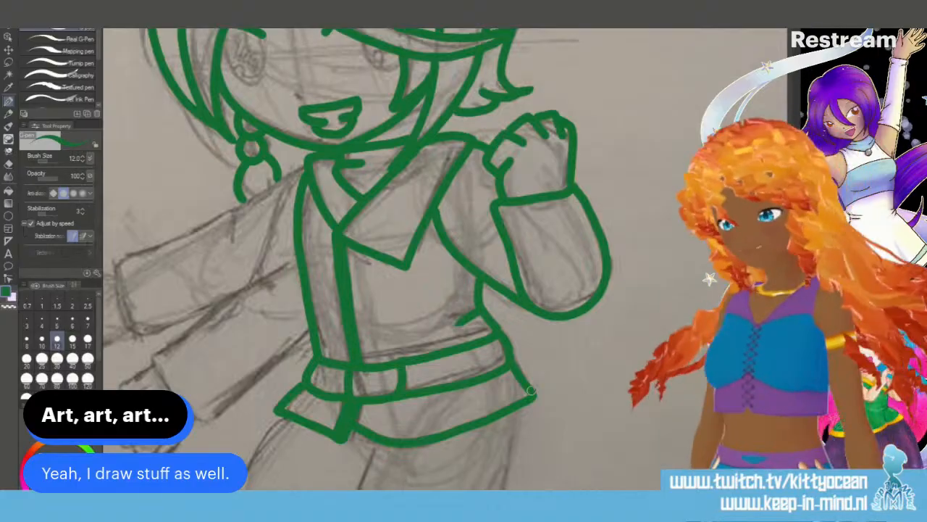
# Step: Trace the lowered left arm from the shoulder seam, closing the wide sleeve at its cuff and along the torso
pyautogui.moveTo(299, 171)
pyautogui.mouseDown()
pyautogui.moveTo(253, 275)
pyautogui.moveTo(157, 350)
pyautogui.moveTo(155, 368)
pyautogui.moveTo(207, 419)
pyautogui.moveTo(309, 313)
pyautogui.mouseUp()
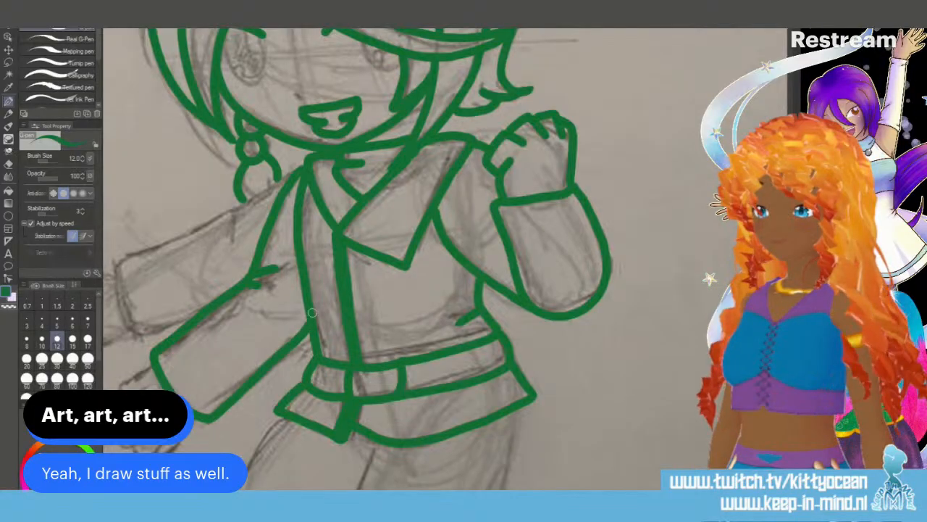
pyautogui.scroll(-5, 358, 258)
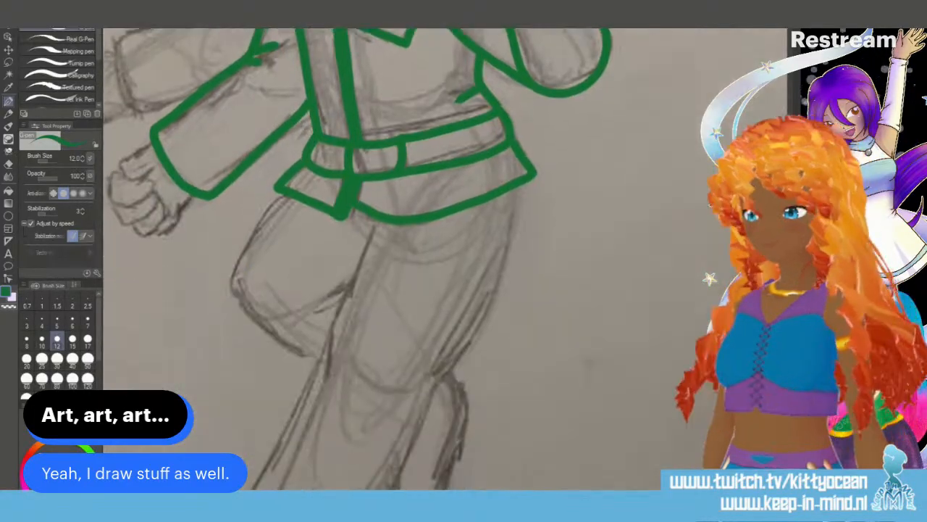
# Step: Trace the clenched fist at the end of the front sleeve in dark green, including the thumb and each curled finger
pyautogui.hscroll(-7, 445, 259)
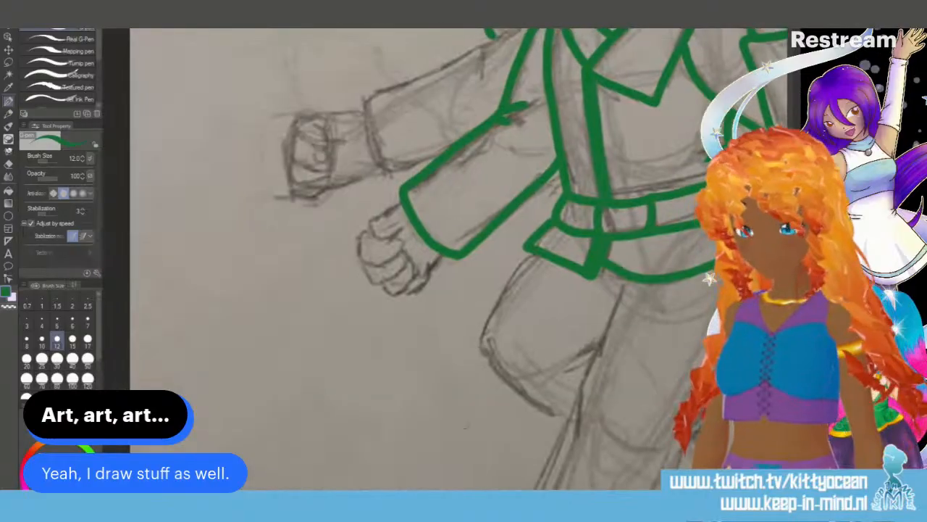
pyautogui.moveTo(403, 198)
pyautogui.mouseDown()
pyautogui.moveTo(376, 205)
pyautogui.moveTo(367, 230)
pyautogui.mouseUp()
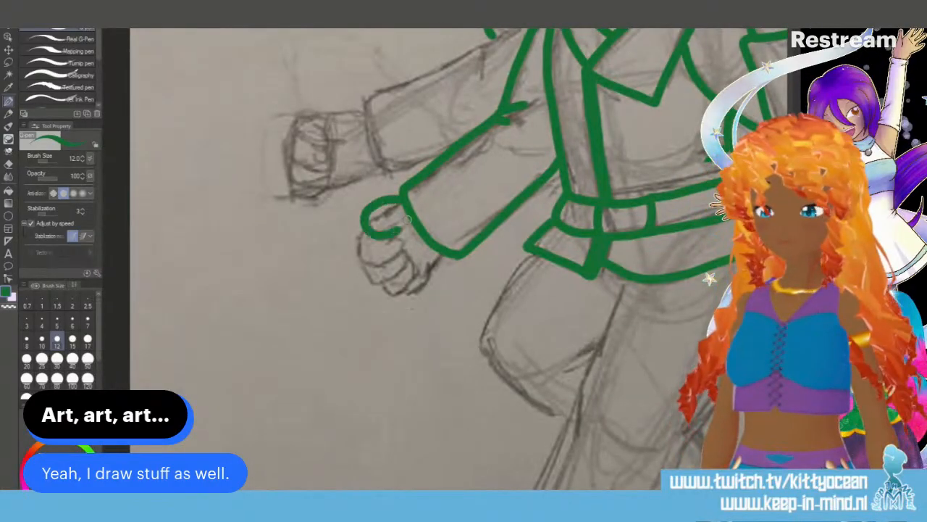
pyautogui.hotkey('ctrl', 'z')
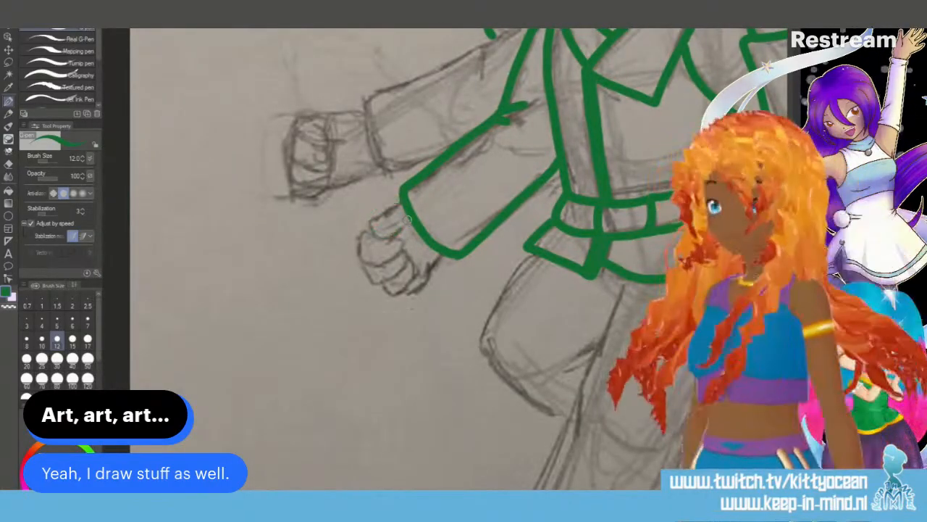
pyautogui.moveTo(403, 201)
pyautogui.mouseDown()
pyautogui.moveTo(368, 221)
pyautogui.moveTo(401, 232)
pyautogui.moveTo(359, 239)
pyautogui.moveTo(362, 265)
pyautogui.moveTo(396, 261)
pyautogui.moveTo(392, 238)
pyautogui.mouseUp()
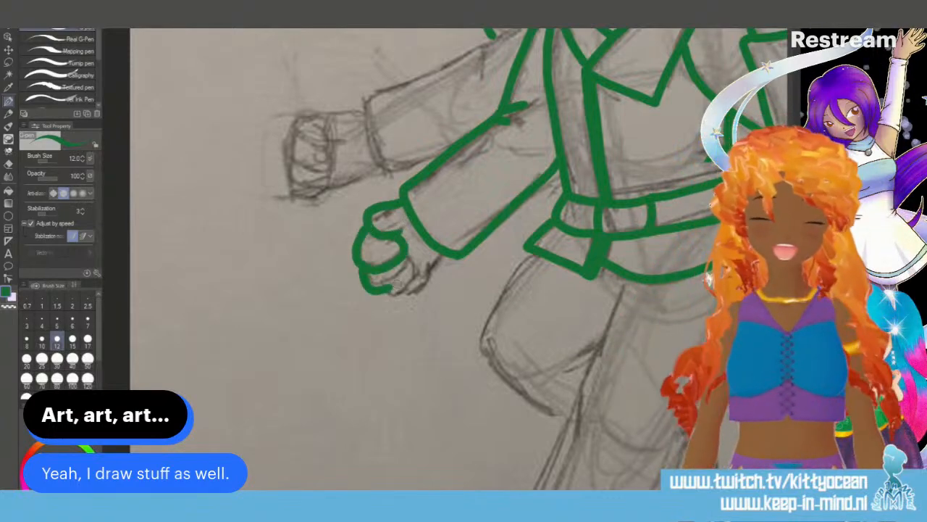
pyautogui.moveTo(397, 287)
pyautogui.mouseDown()
pyautogui.moveTo(412, 269)
pyautogui.moveTo(391, 235)
pyautogui.mouseUp()
pyautogui.moveTo(374, 293)
pyautogui.mouseDown()
pyautogui.moveTo(406, 296)
pyautogui.moveTo(422, 266)
pyautogui.mouseUp()
pyautogui.moveTo(399, 303)
pyautogui.mouseDown()
pyautogui.moveTo(420, 304)
pyautogui.moveTo(448, 255)
pyautogui.mouseUp()
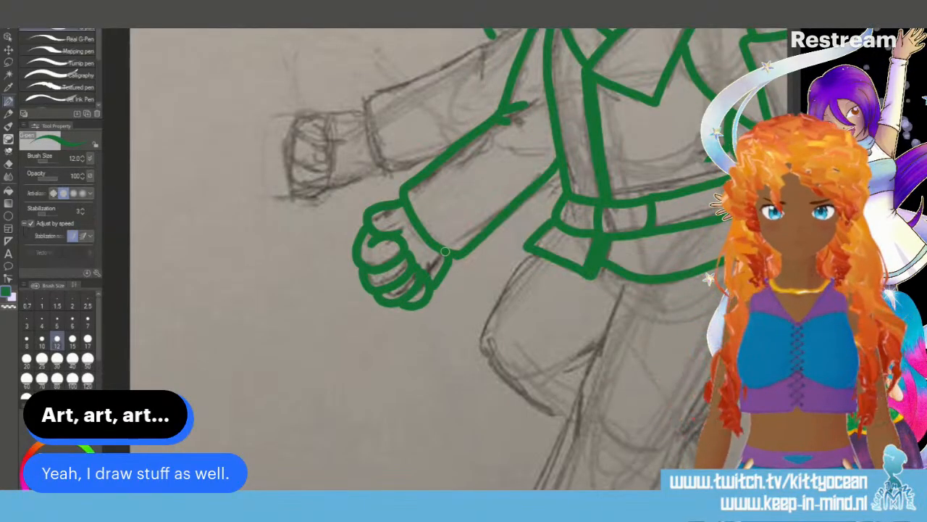
# Step: Outline the raised bent thigh and the standing thigh below the coat hem in dark green, including the dividing line between them
pyautogui.moveTo(536, 251)
pyautogui.mouseDown()
pyautogui.moveTo(502, 303)
pyautogui.moveTo(489, 356)
pyautogui.moveTo(518, 393)
pyautogui.moveTo(569, 423)
pyautogui.mouseUp()
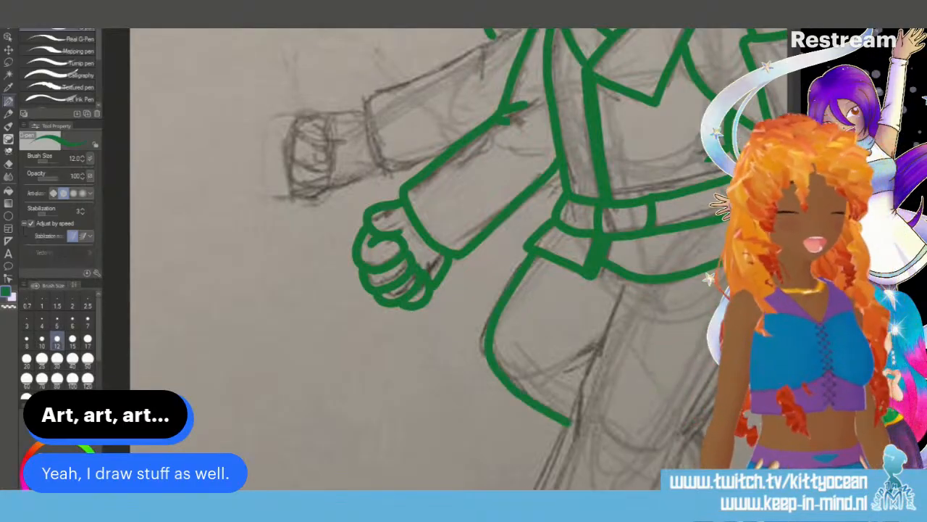
pyautogui.hscroll(3, 569, 423)
pyautogui.scroll(-3, 570, 363)
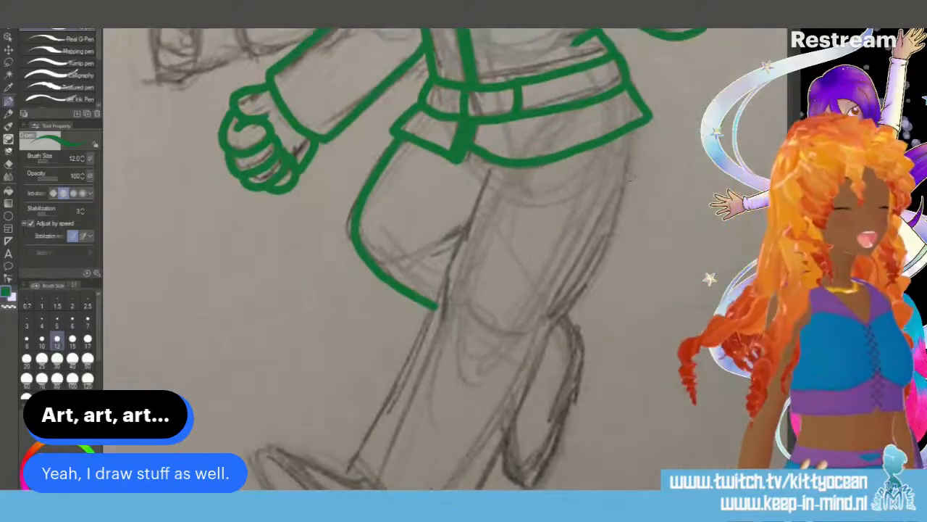
pyautogui.moveTo(627, 132)
pyautogui.mouseDown()
pyautogui.moveTo(599, 262)
pyautogui.moveTo(522, 340)
pyautogui.mouseUp()
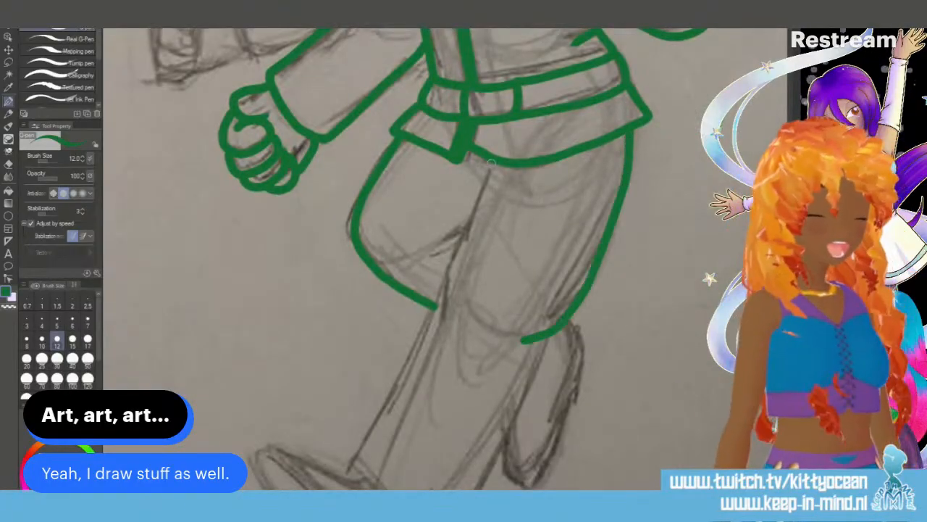
pyautogui.moveTo(487, 163)
pyautogui.mouseDown()
pyautogui.moveTo(455, 243)
pyautogui.moveTo(452, 324)
pyautogui.mouseUp()
pyautogui.moveTo(472, 154); pyautogui.dragTo(472, 190)
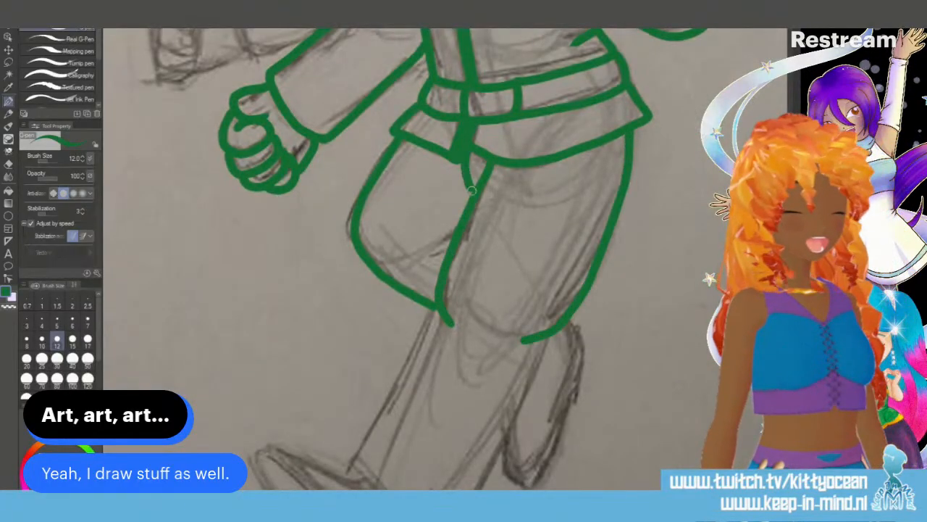
# Step: Outline both lower legs with the trouser cuff, and the front shoe with its thick sole and heel, in dark green
pyautogui.scroll(-3, 507, 290)
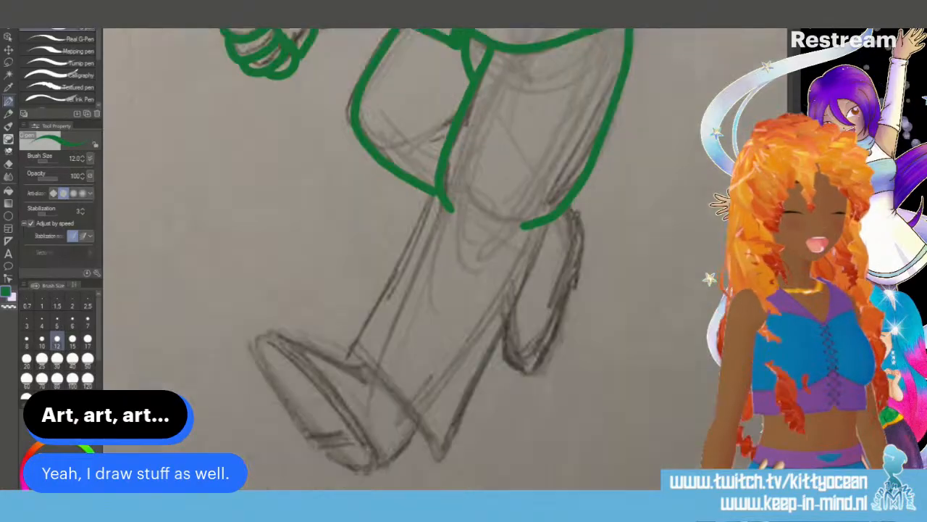
pyautogui.moveTo(545, 212); pyautogui.dragTo(447, 439)
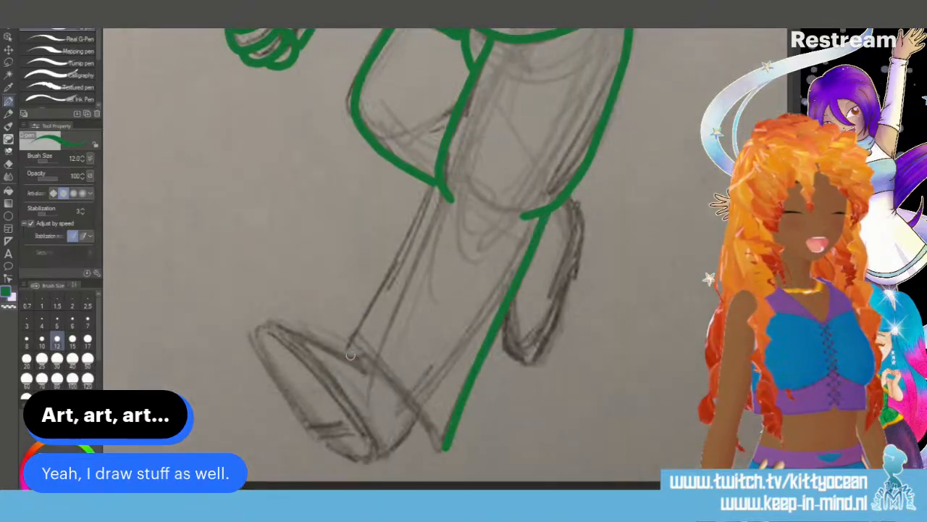
pyautogui.moveTo(346, 353)
pyautogui.mouseDown()
pyautogui.moveTo(393, 375)
pyautogui.moveTo(434, 455)
pyautogui.mouseUp()
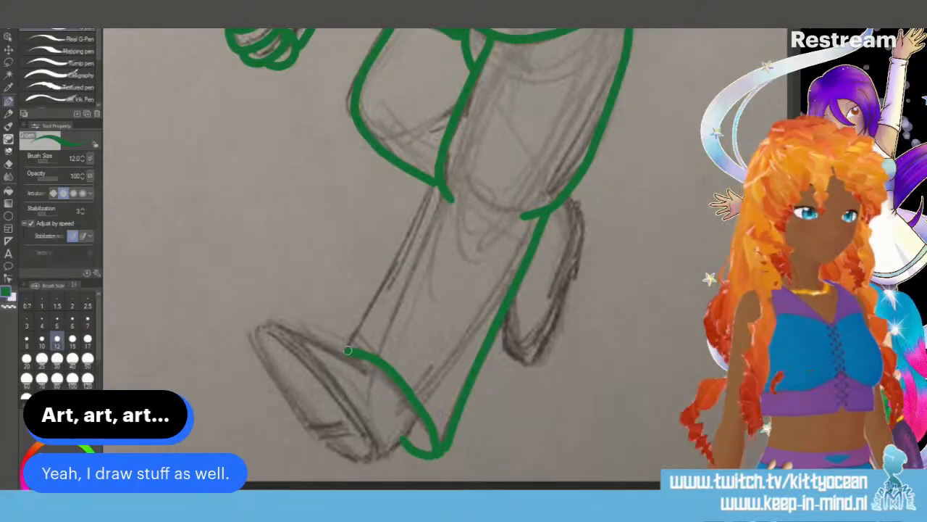
pyautogui.moveTo(348, 350); pyautogui.dragTo(440, 179)
pyautogui.moveTo(567, 206)
pyautogui.mouseDown()
pyautogui.moveTo(537, 338)
pyautogui.moveTo(516, 325)
pyautogui.moveTo(507, 345)
pyautogui.moveTo(532, 350)
pyautogui.moveTo(546, 333)
pyautogui.moveTo(586, 222)
pyautogui.moveTo(572, 198)
pyautogui.moveTo(580, 219)
pyautogui.mouseUp()
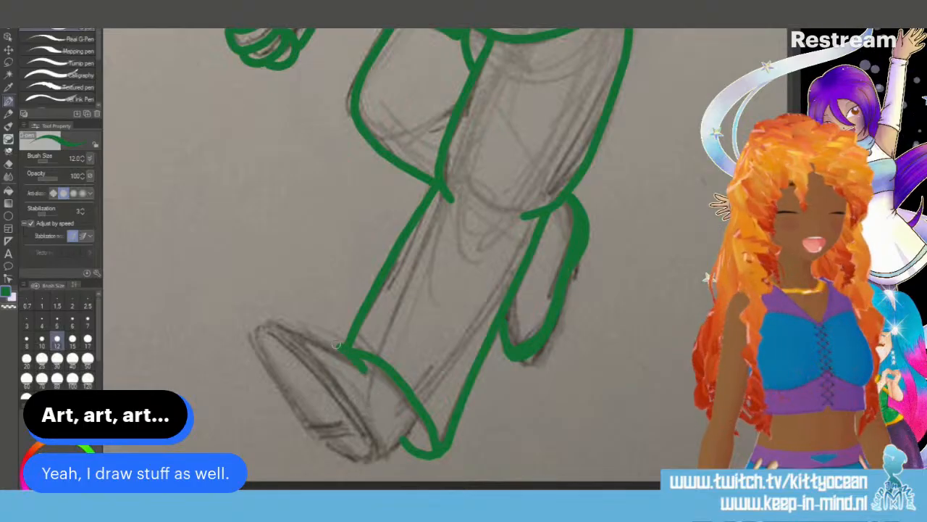
pyautogui.moveTo(335, 346)
pyautogui.mouseDown()
pyautogui.moveTo(260, 322)
pyautogui.moveTo(258, 348)
pyautogui.moveTo(290, 403)
pyautogui.moveTo(306, 425)
pyautogui.moveTo(334, 422)
pyautogui.moveTo(331, 434)
pyautogui.moveTo(348, 431)
pyautogui.moveTo(348, 422)
pyautogui.moveTo(326, 440)
pyautogui.moveTo(361, 458)
pyautogui.moveTo(371, 440)
pyautogui.moveTo(354, 413)
pyautogui.moveTo(262, 324)
pyautogui.mouseUp()
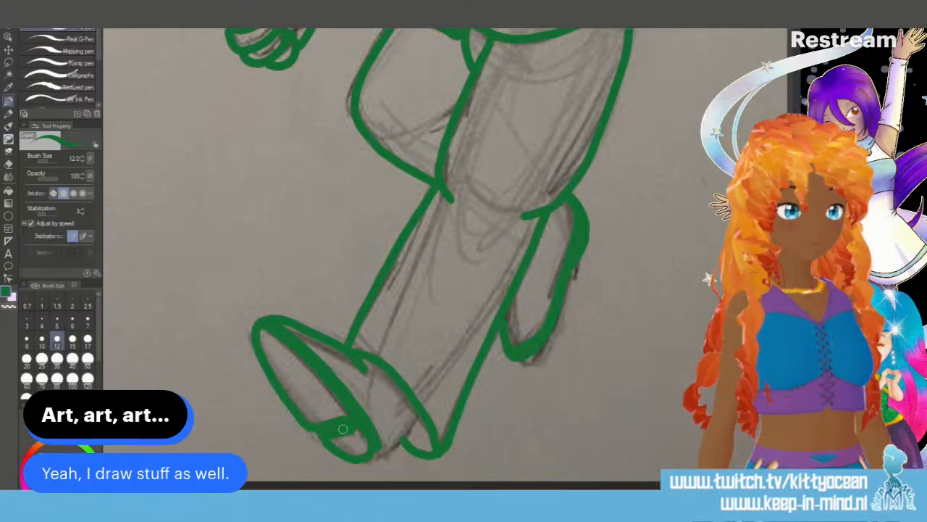
pyautogui.moveTo(342, 421); pyautogui.dragTo(369, 449)
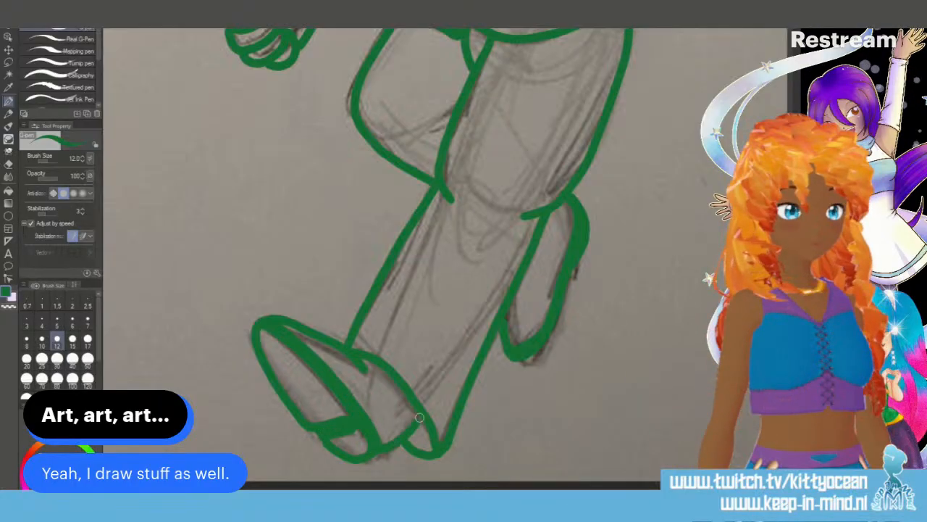
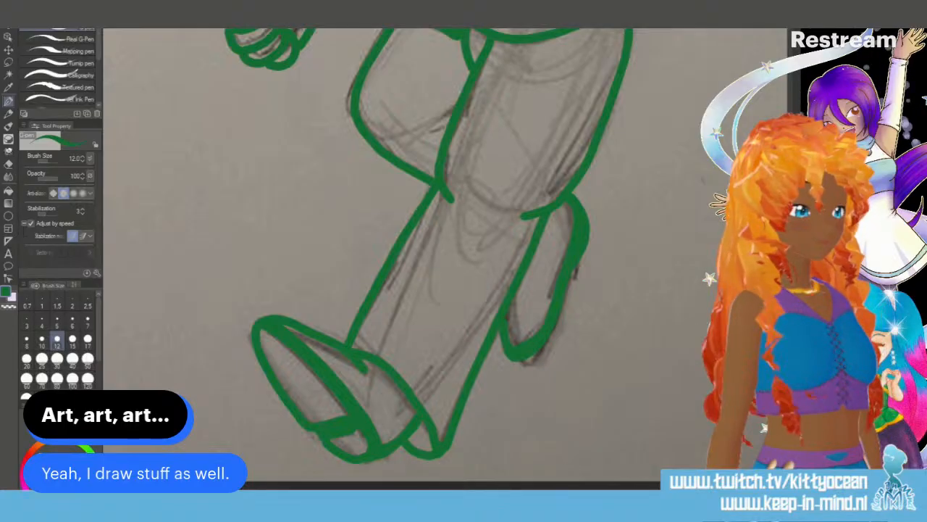
# Step: Paint the character's unfinished eye as a solid medium green oval beneath its upper lash line
pyautogui.scroll(3, 445, 259)
pyautogui.scroll(7, 445, 259)
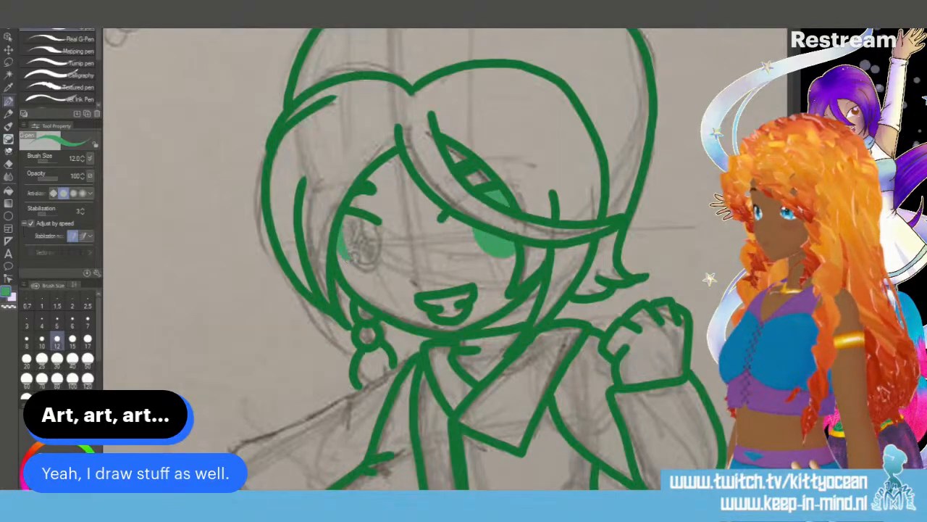
pyautogui.moveTo(359, 230); pyautogui.dragTo(361, 243)
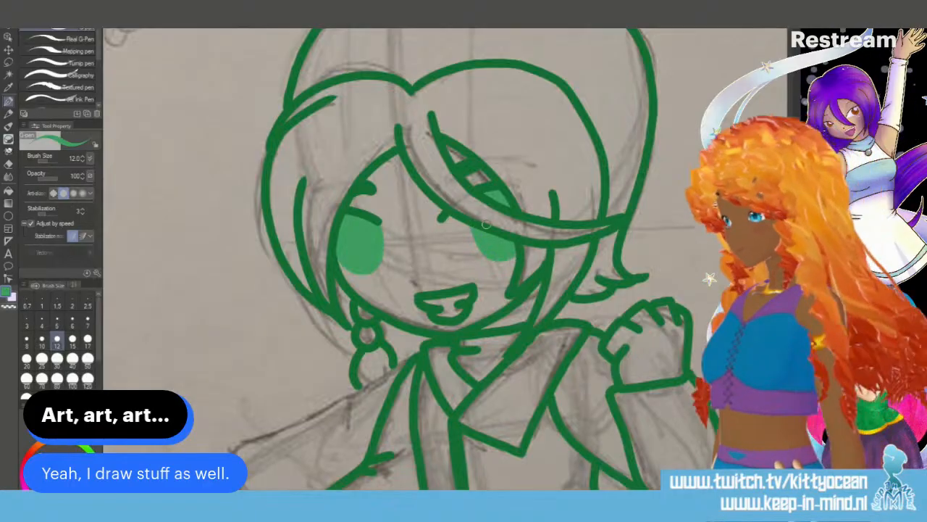
# Step: Select the area outside the line art, invert the selection, fill the character's silhouette with light green and deselect
pyautogui.scroll(-4, 486, 224)
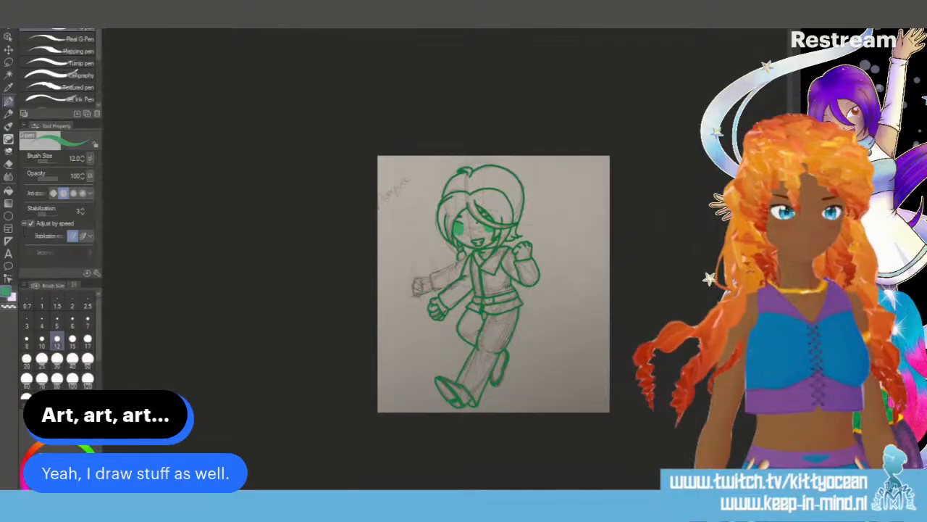
pyautogui.click(8, 76)
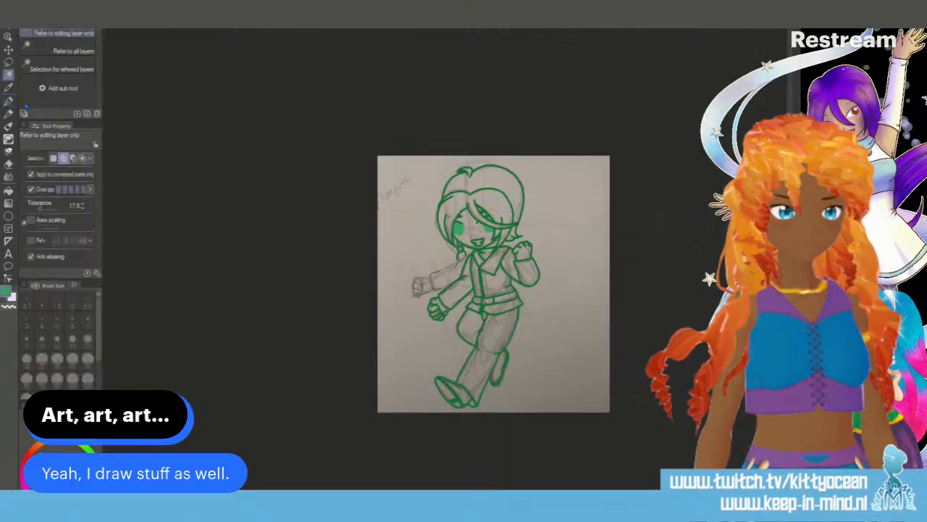
pyautogui.click(410, 262)
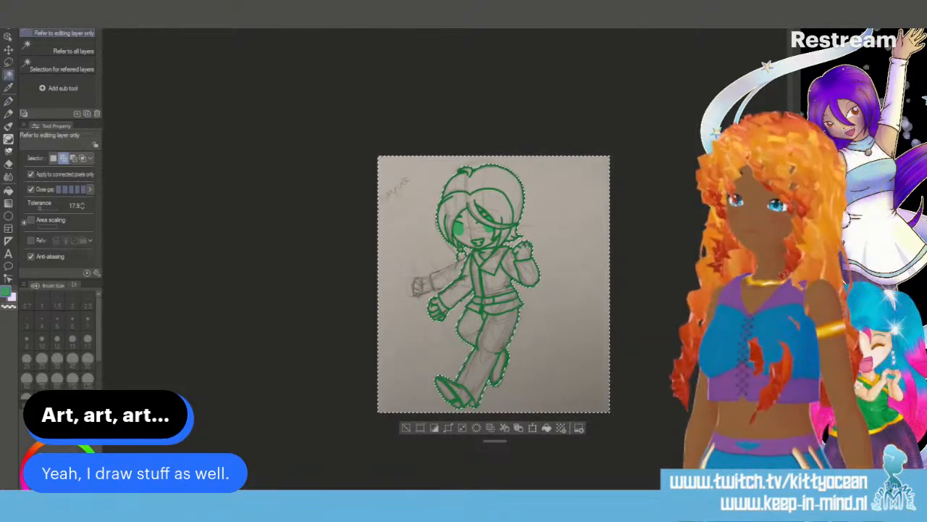
pyautogui.hotkey('ctrl', 'shift', 'i')
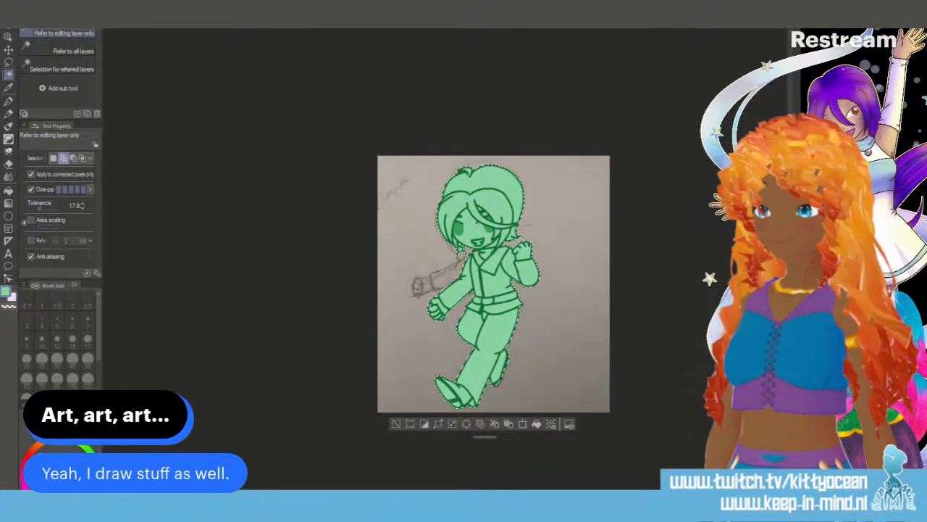
pyautogui.hotkey('ctrl', 'd')
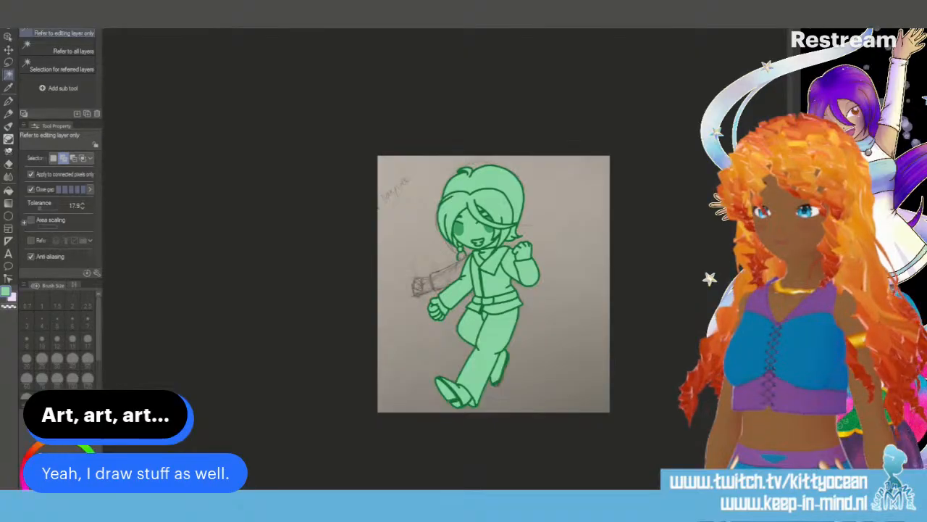
pyautogui.scroll(8, 445, 272)
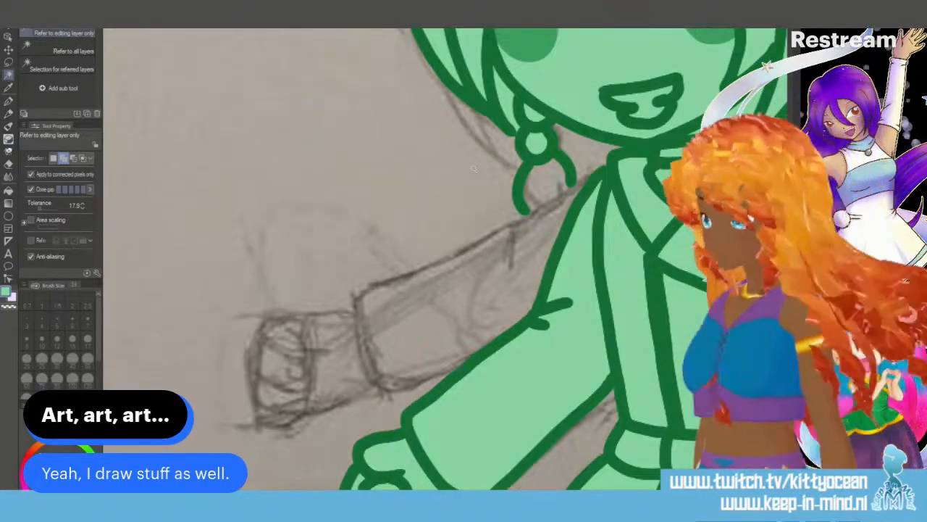
pyautogui.press('p')
pyautogui.moveTo(536, 164)
pyautogui.mouseDown()
pyautogui.moveTo(540, 223)
pyautogui.moveTo(532, 202)
pyautogui.mouseUp()
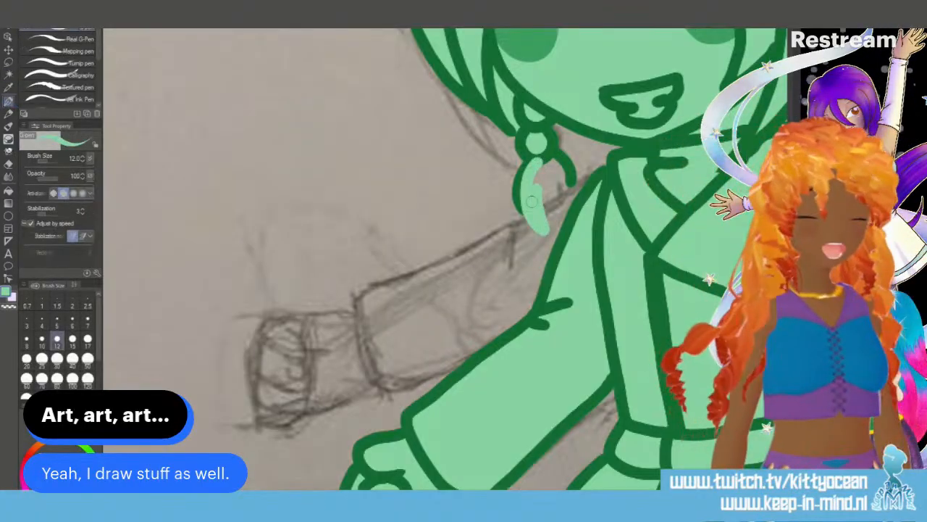
pyautogui.hotkey('ctrl', 'z')
# Step: Pick the dark green line colour and close the open outline of the tied hair lock below the bead, adding a small inner line
pyautogui.press('i')
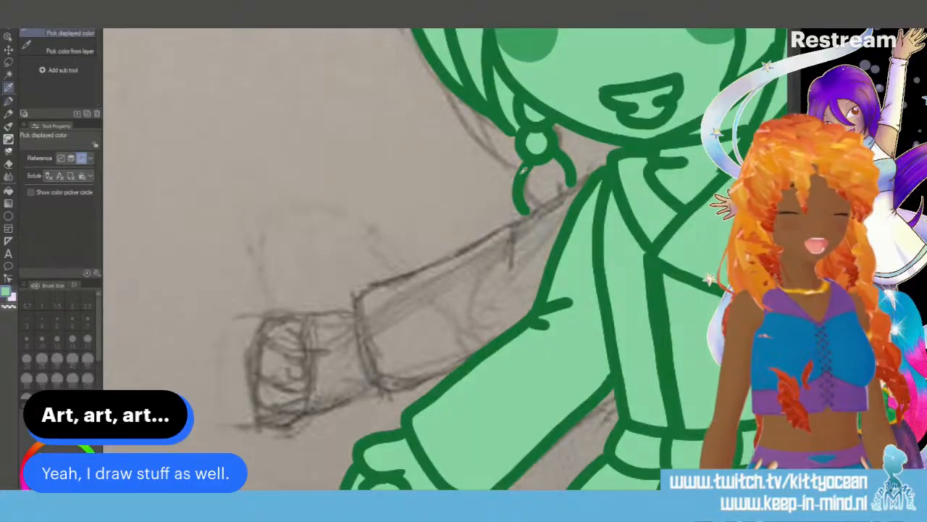
pyautogui.press('p')
pyautogui.moveTo(525, 209); pyautogui.dragTo(549, 236)
pyautogui.moveTo(573, 182); pyautogui.dragTo(564, 230)
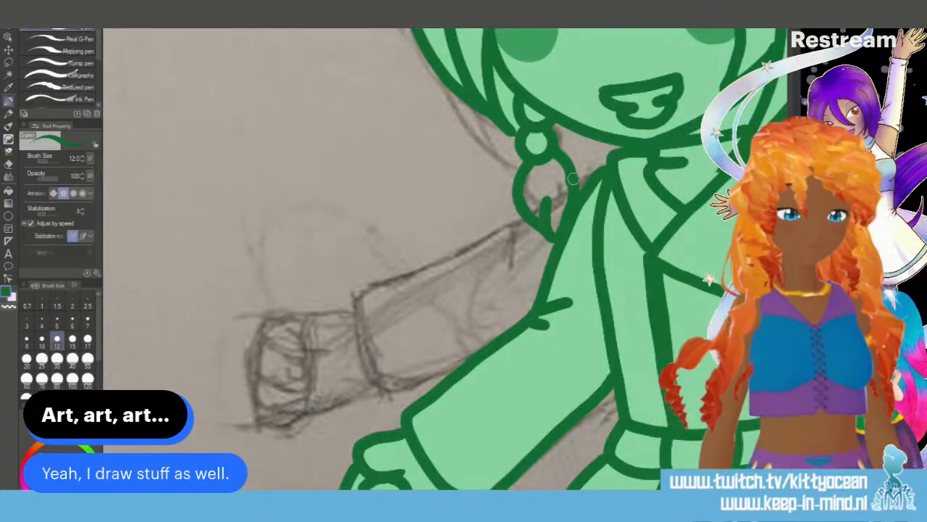
pyautogui.moveTo(571, 181); pyautogui.dragTo(571, 196)
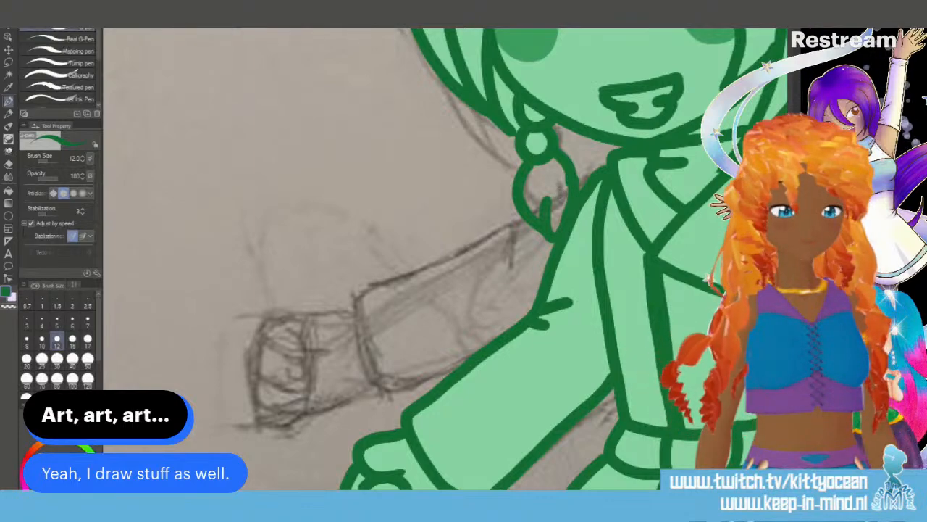
# Step: Pick the light green fill colour and paint the inside of the tied hair lock below the bead
pyautogui.press('i')
pyautogui.press('p')
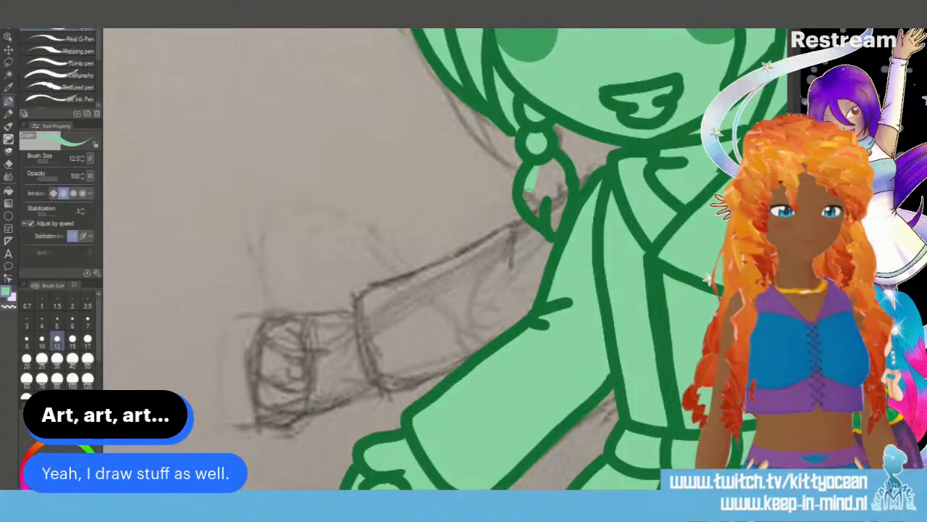
pyautogui.moveTo(563, 191); pyautogui.dragTo(555, 221)
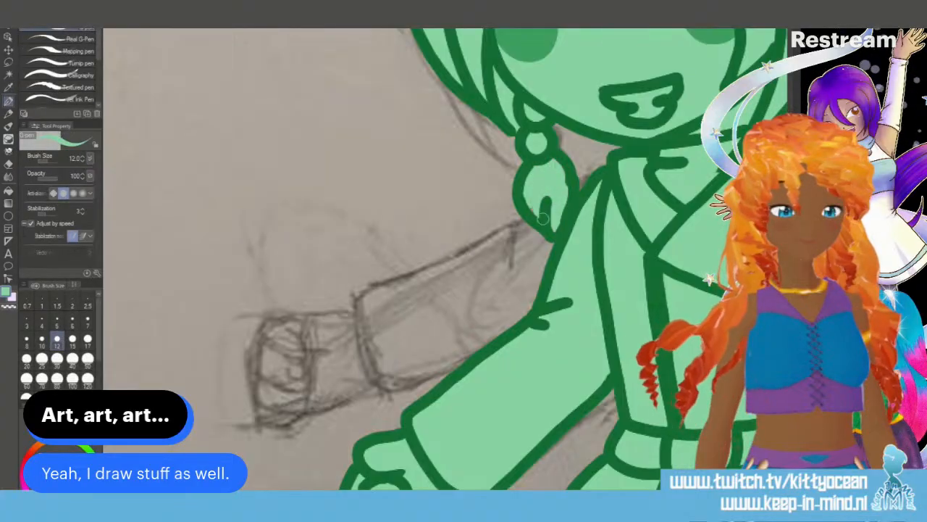
pyautogui.scroll(5, 435, 261)
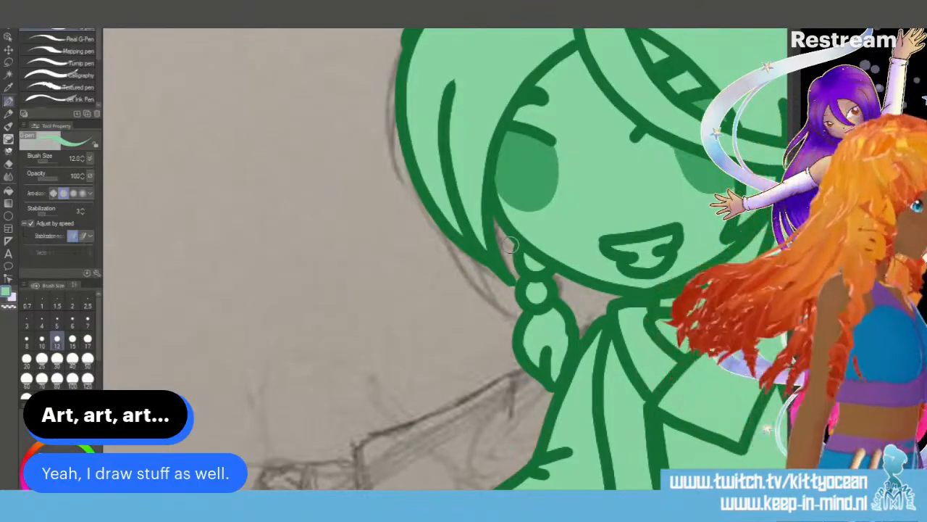
# Step: Hide the sketch background and save the drawing in an image format, accepting the loss of layer information
pyautogui.scroll(-5, 511, 245)
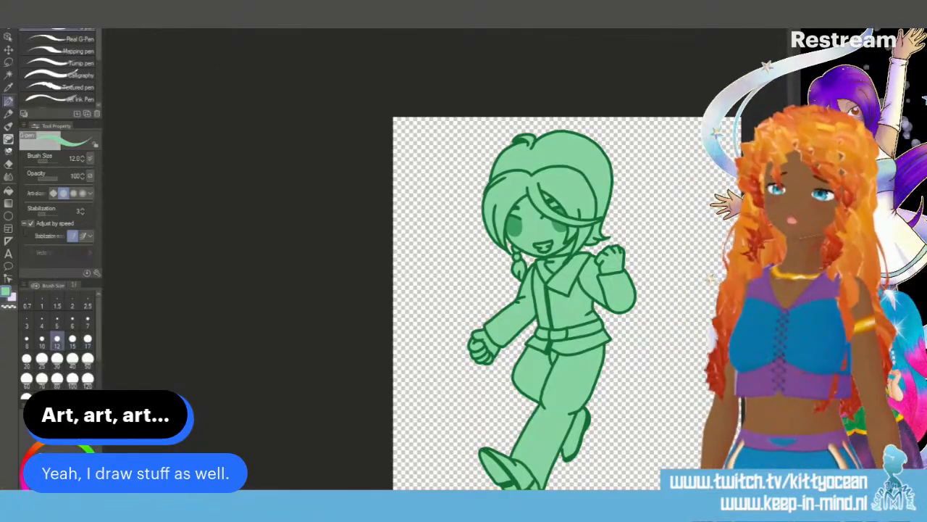
pyautogui.click(15, 7)
pyautogui.click(41, 79)
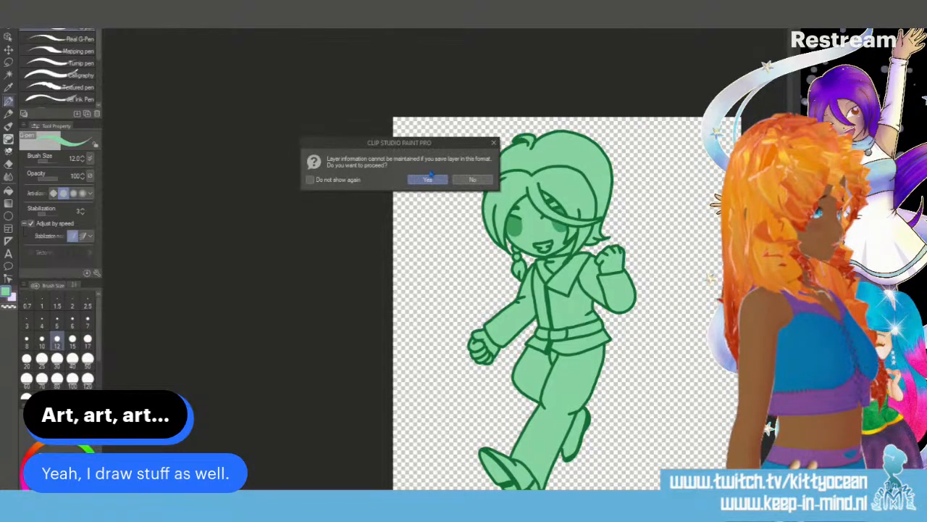
pyautogui.click(428, 180)
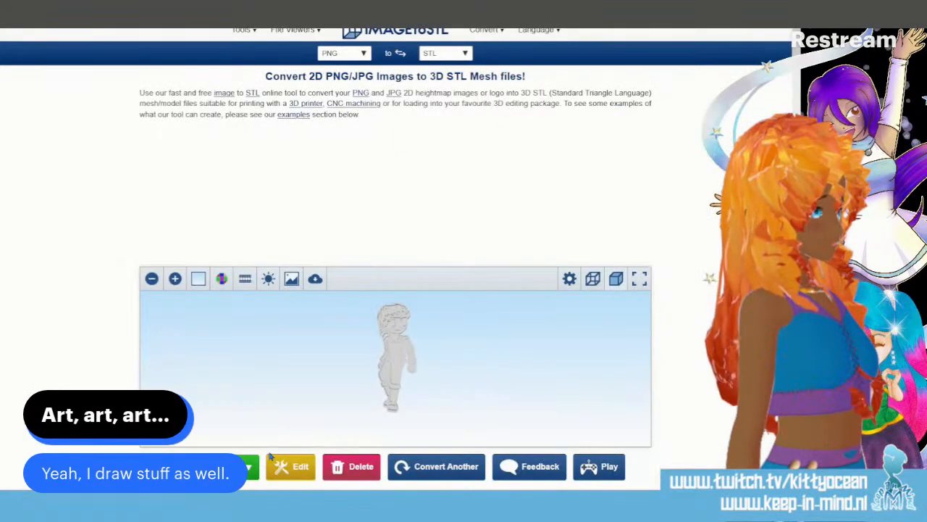
# Step: Switch to the ImageToSTL web converter and discard the existing converted model to return to the PNG-to-STL file upload
pyautogui.click(296, 467)
pyautogui.click(485, 419)
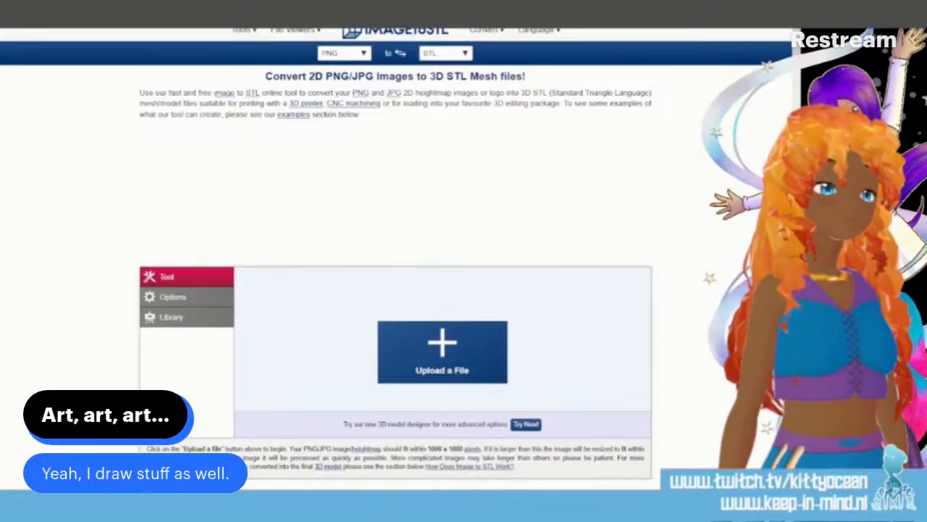
# Step: Convert the uploaded character image to an STL model and inspect it full screen from different angles
pyautogui.click(436, 423)
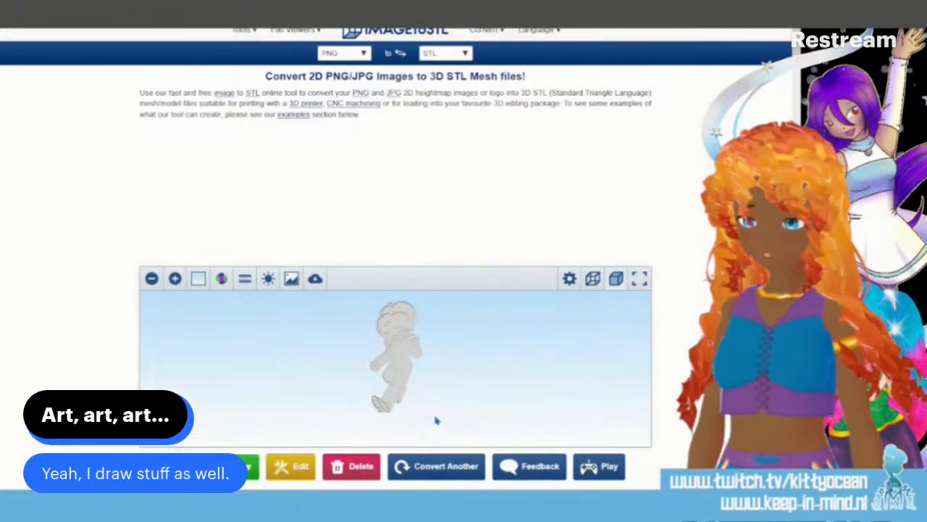
pyautogui.click(637, 279)
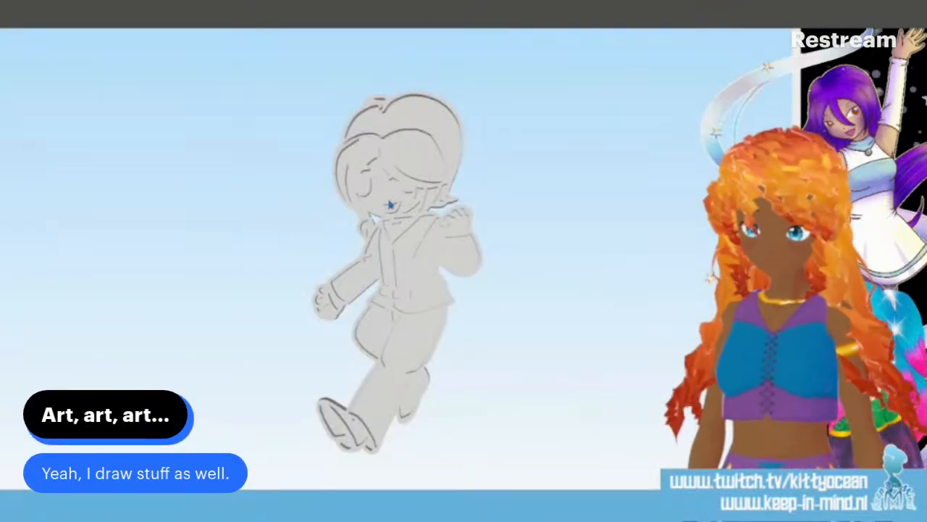
pyautogui.moveTo(389, 205); pyautogui.dragTo(377, 171)
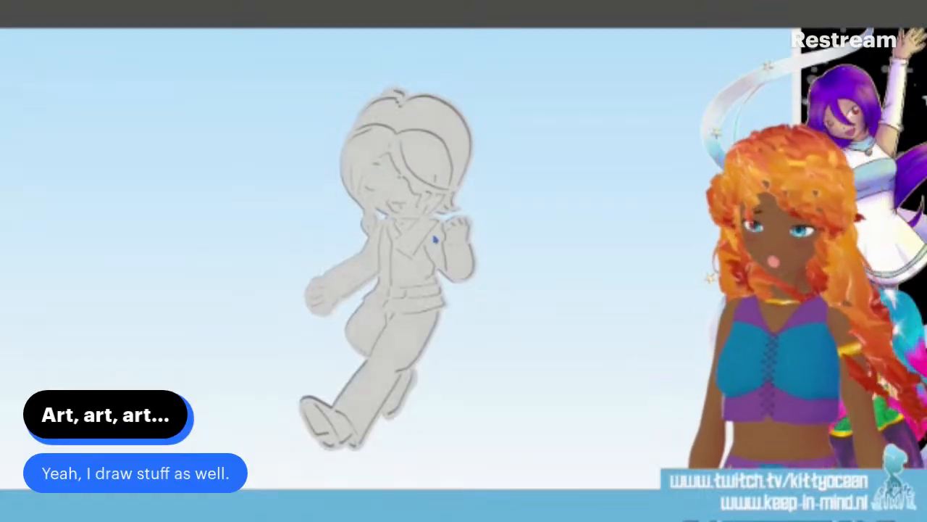
pyautogui.moveTo(382, 197); pyautogui.dragTo(357, 197)
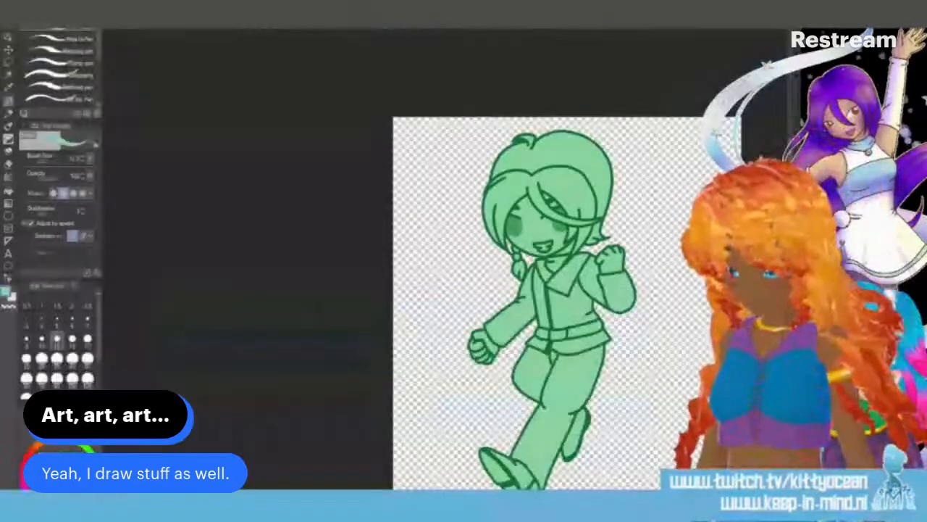
# Step: Switch to Clip Studio Paint, enlarge the little finger of the lowered fist in dark green, and save the image, accepting the loss of layer information
pyautogui.hotkey('ctrl', '+')
pyautogui.hotkey('ctrl', '+')
pyautogui.hotkey('ctrl', '+')
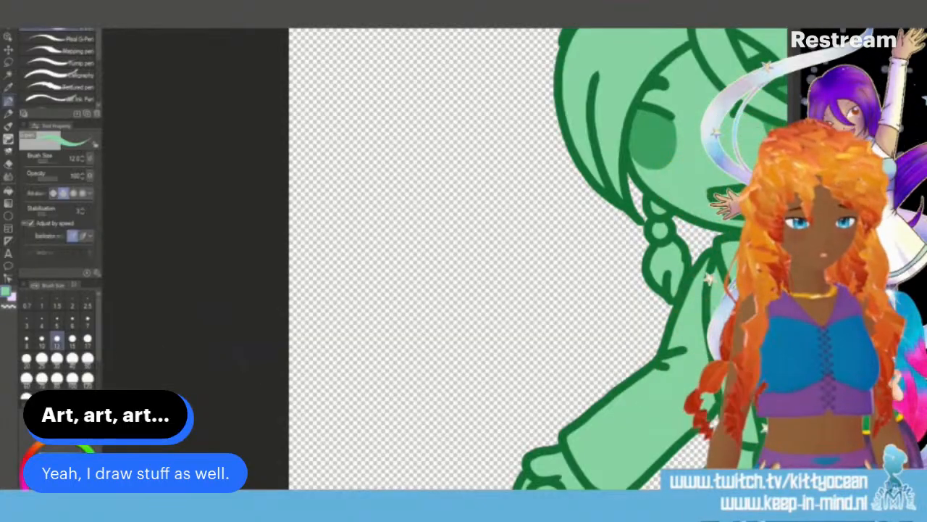
pyautogui.scroll(-5, 538, 260)
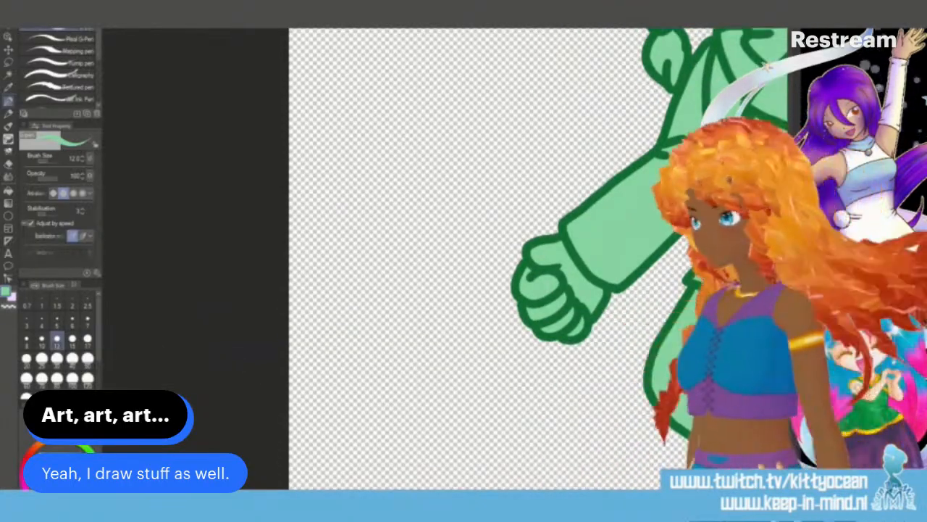
pyautogui.press('i')
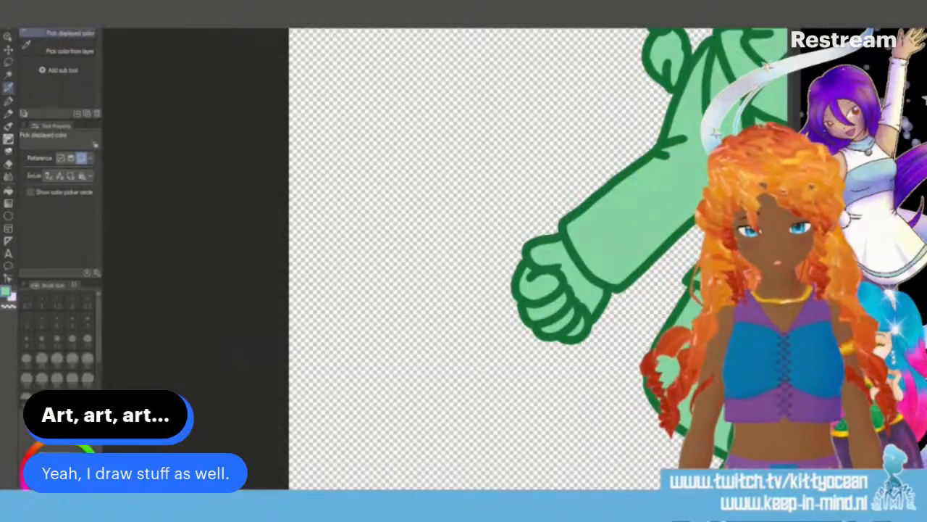
pyautogui.press('p')
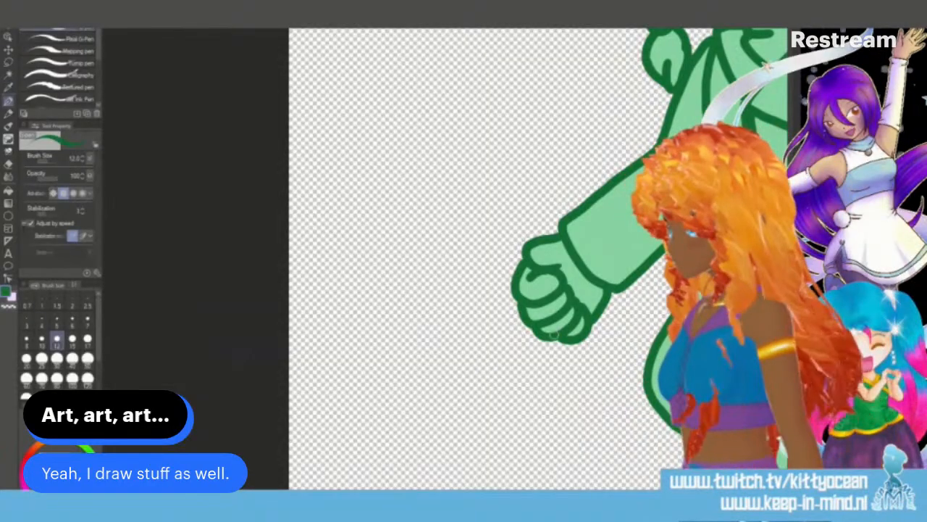
pyautogui.moveTo(562, 339)
pyautogui.mouseDown()
pyautogui.moveTo(579, 344)
pyautogui.moveTo(594, 311)
pyautogui.moveTo(577, 331)
pyautogui.moveTo(582, 318)
pyautogui.mouseUp()
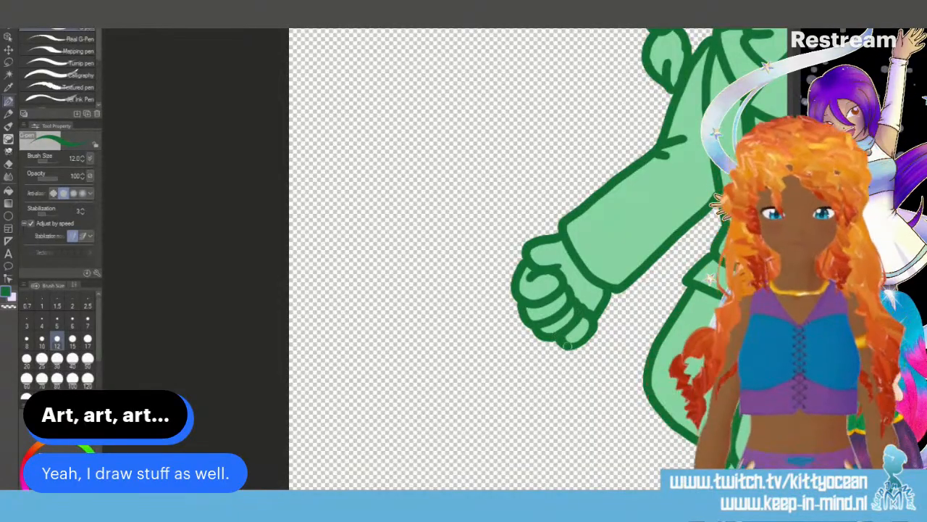
pyautogui.moveTo(580, 347); pyautogui.dragTo(597, 312)
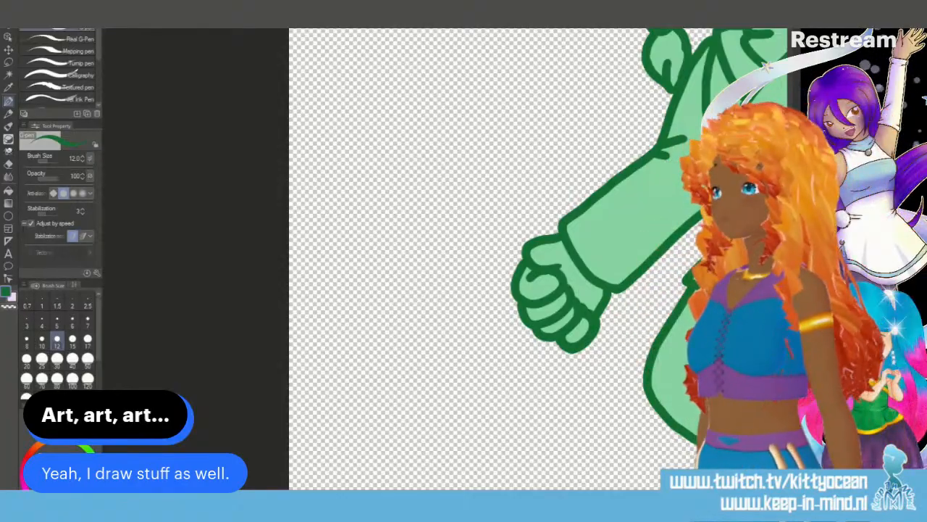
pyautogui.hotkey('ctrl', 's')
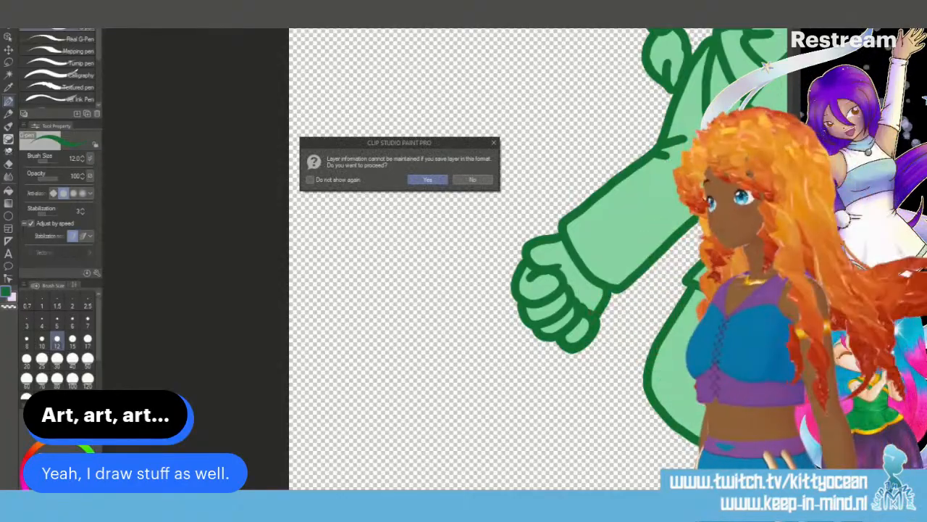
pyautogui.click(428, 179)
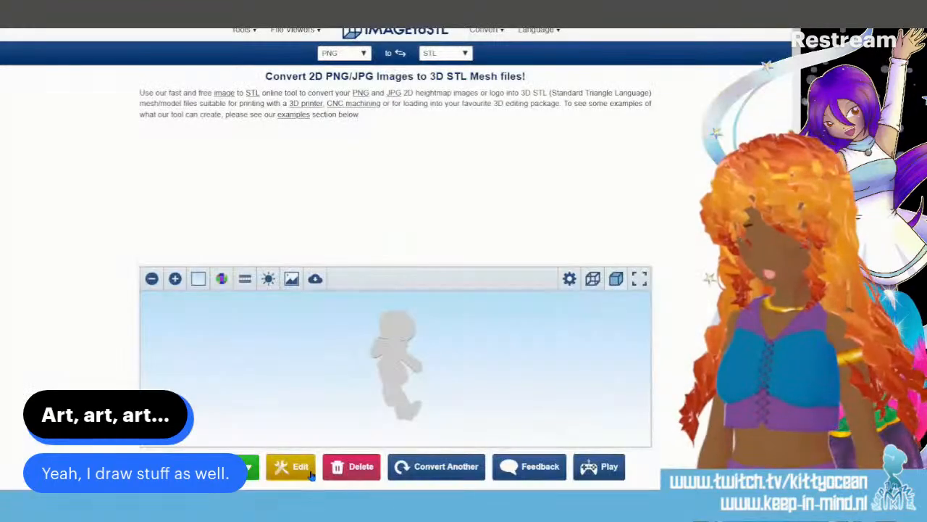
# Step: Switch to ImageToSTL, replace the source image with the re-saved drawing, convert it to STL and view the model full screen
pyautogui.click(289, 466)
pyautogui.click(485, 420)
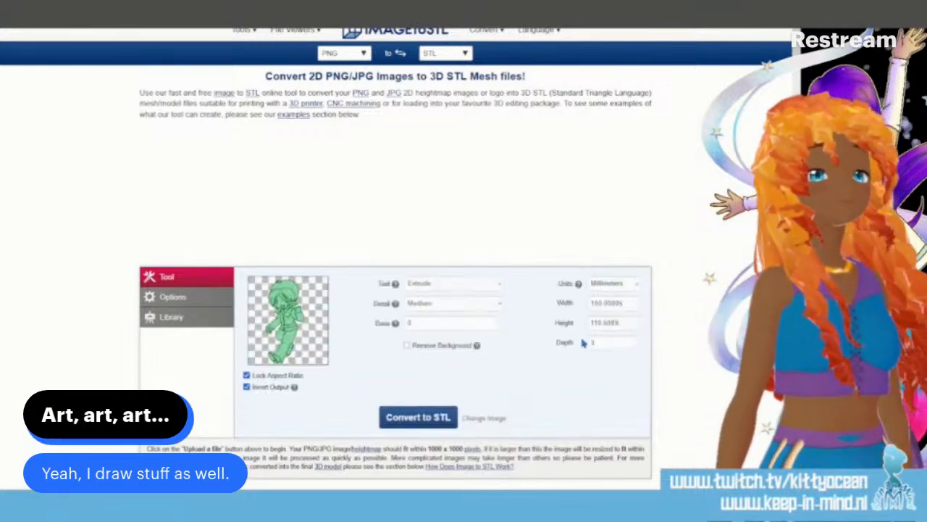
pyautogui.click(425, 418)
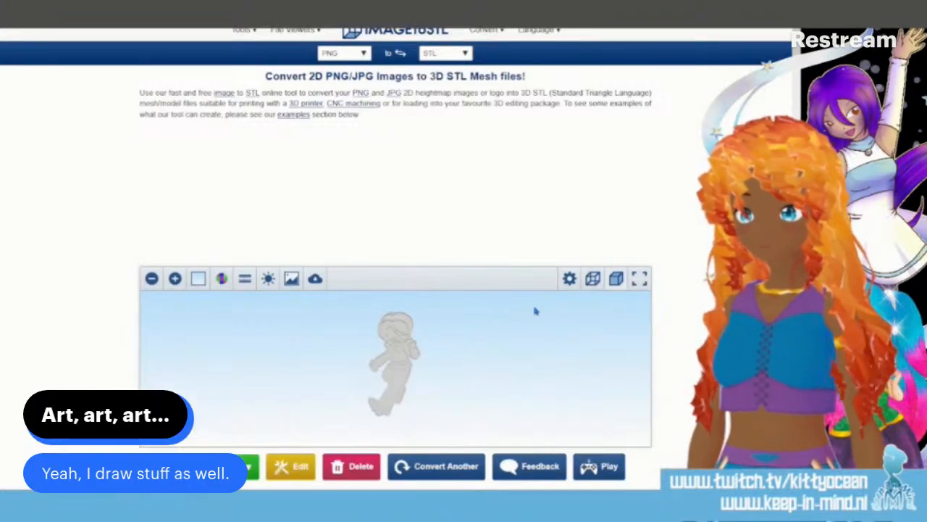
pyautogui.click(640, 280)
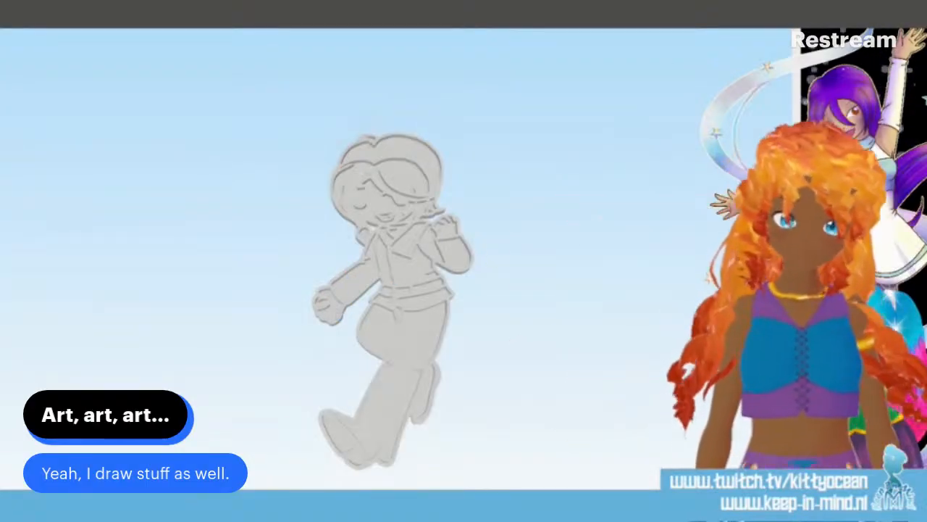
pyautogui.press('Escape')
# Step: Return to Clip Studio Paint, erase line from inside the lowered fist's ring finger and redraw its lower outline in dark green
pyautogui.hotkey('alt', 'Tab')
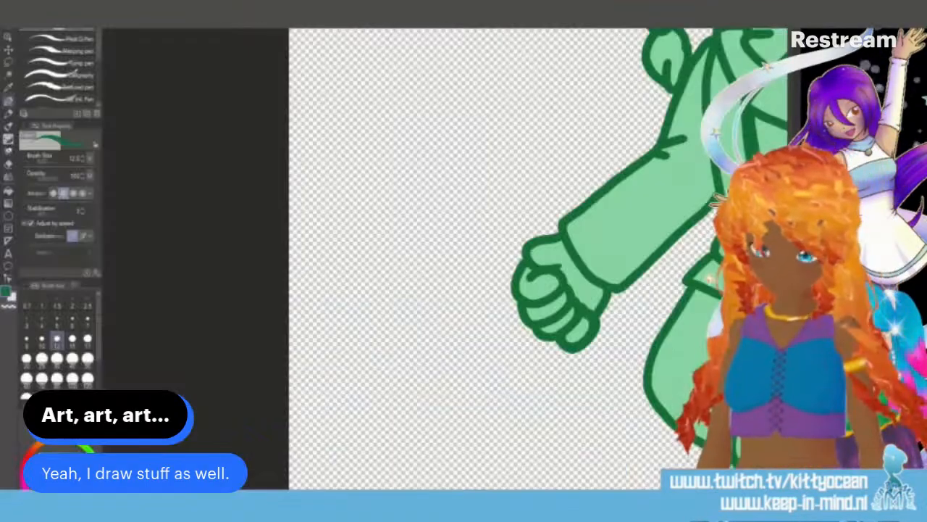
pyautogui.scroll(5, 449, 258)
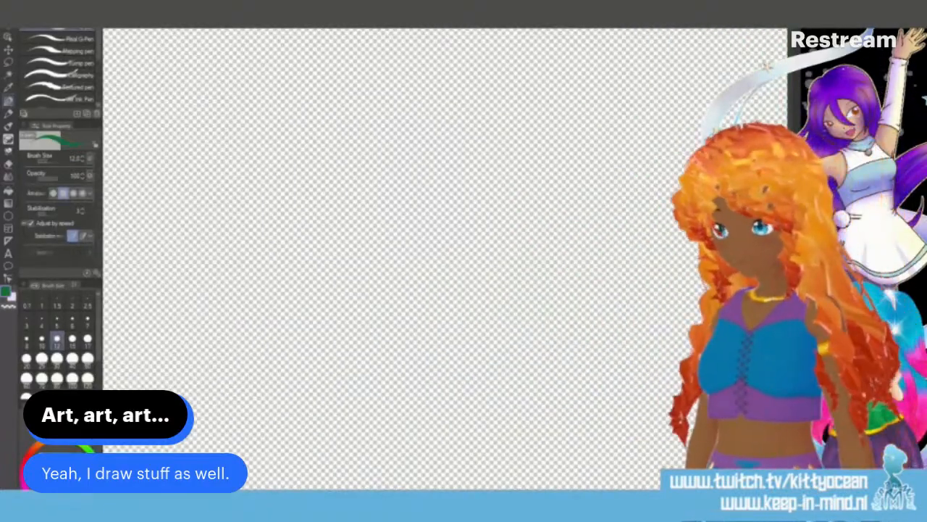
pyautogui.moveTo(615, 261); pyautogui.dragTo(326, 261)
pyautogui.moveTo(794, 253)
pyautogui.mouseDown()
pyautogui.moveTo(794, 275)
pyautogui.moveTo(794, 267)
pyautogui.mouseUp()
pyautogui.moveTo(469, 493); pyautogui.dragTo(486, 493)
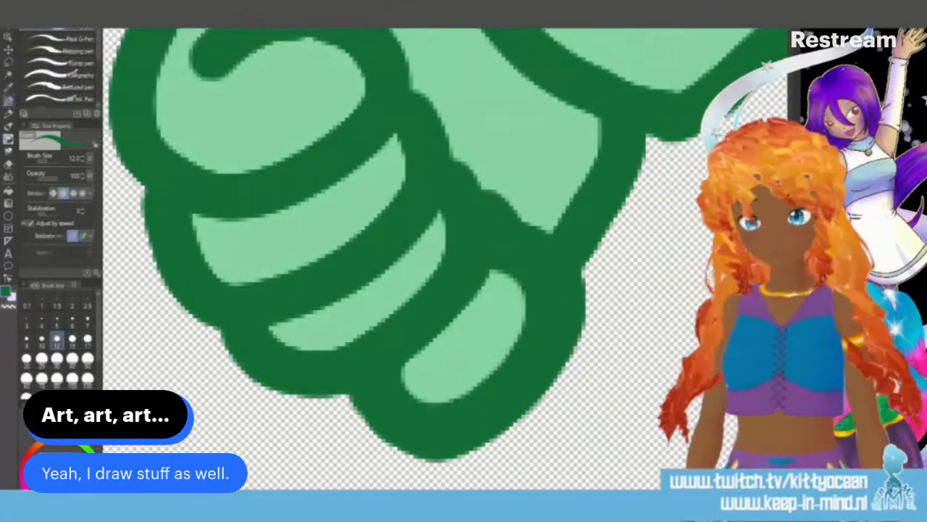
pyautogui.moveTo(290, 355)
pyautogui.mouseDown()
pyautogui.moveTo(304, 327)
pyautogui.moveTo(321, 355)
pyautogui.moveTo(372, 321)
pyautogui.moveTo(452, 242)
pyautogui.moveTo(448, 230)
pyautogui.mouseUp()
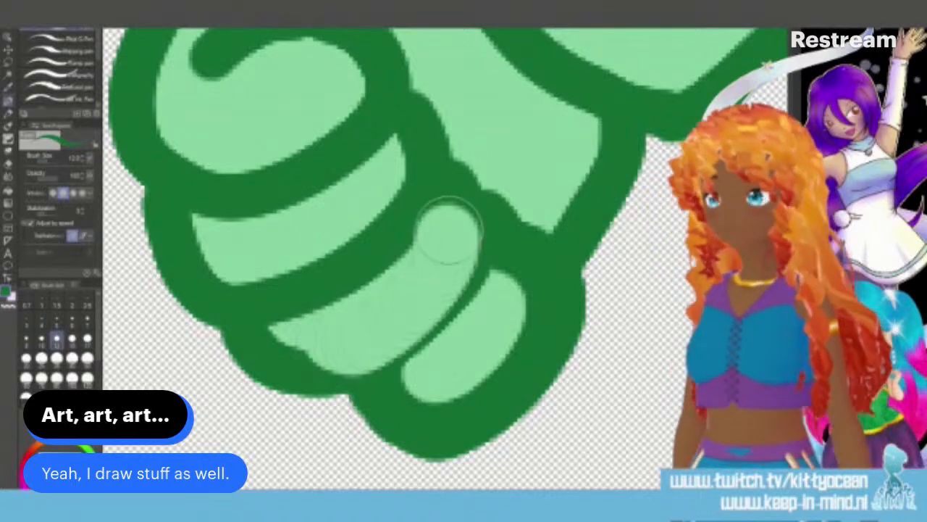
pyautogui.click(8, 115)
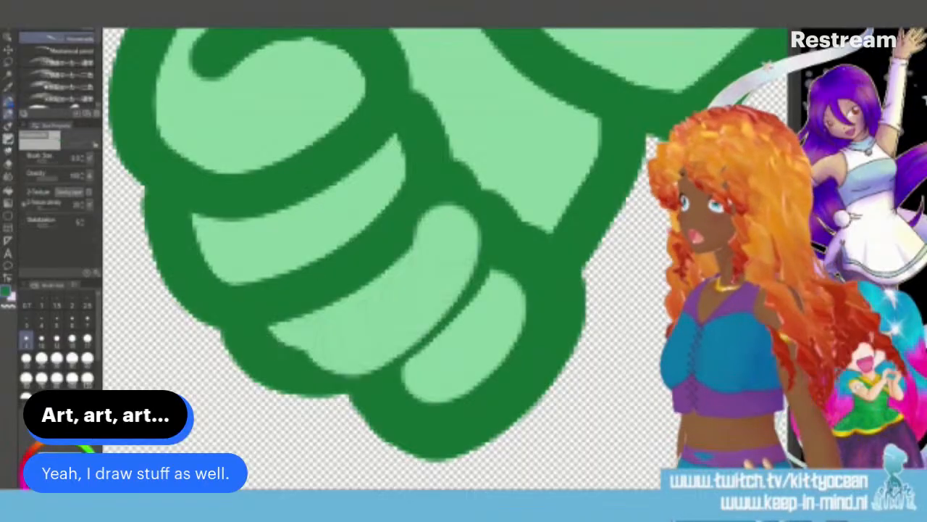
pyautogui.click(8, 102)
pyautogui.moveTo(247, 335)
pyautogui.mouseDown()
pyautogui.moveTo(297, 383)
pyautogui.moveTo(360, 394)
pyautogui.moveTo(442, 337)
pyautogui.moveTo(500, 248)
pyautogui.mouseUp()
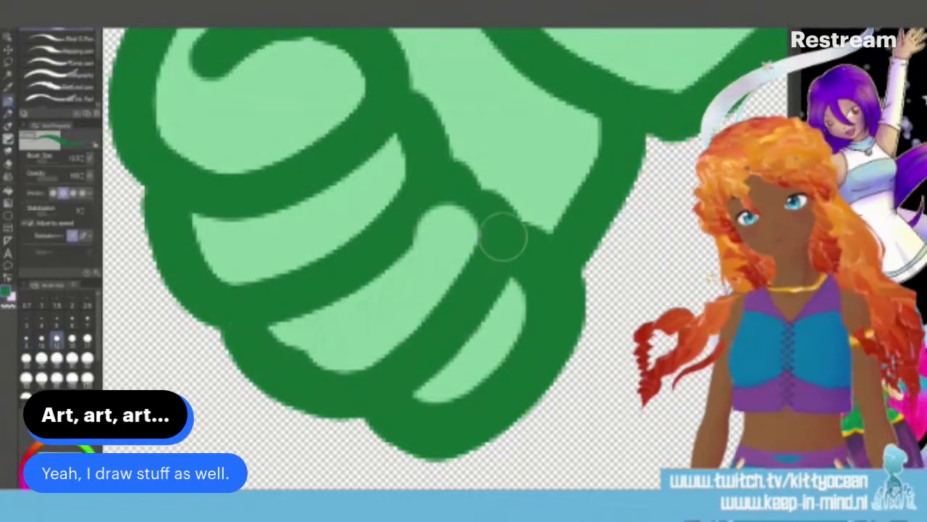
# Step: Widen the inside of the little finger by erasing line, redraw its outer edge in dark green and tidy the ring finger's outline
pyautogui.moveTo(424, 398)
pyautogui.mouseDown()
pyautogui.moveTo(474, 396)
pyautogui.moveTo(531, 293)
pyautogui.mouseUp()
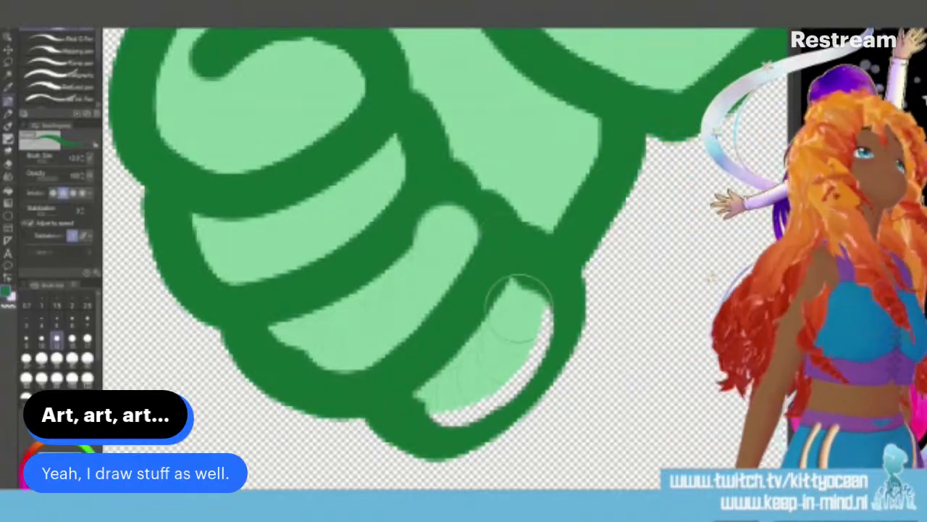
pyautogui.moveTo(404, 424)
pyautogui.mouseDown()
pyautogui.moveTo(434, 445)
pyautogui.moveTo(472, 439)
pyautogui.moveTo(512, 418)
pyautogui.moveTo(549, 381)
pyautogui.moveTo(569, 342)
pyautogui.moveTo(568, 286)
pyautogui.moveTo(533, 275)
pyautogui.mouseUp()
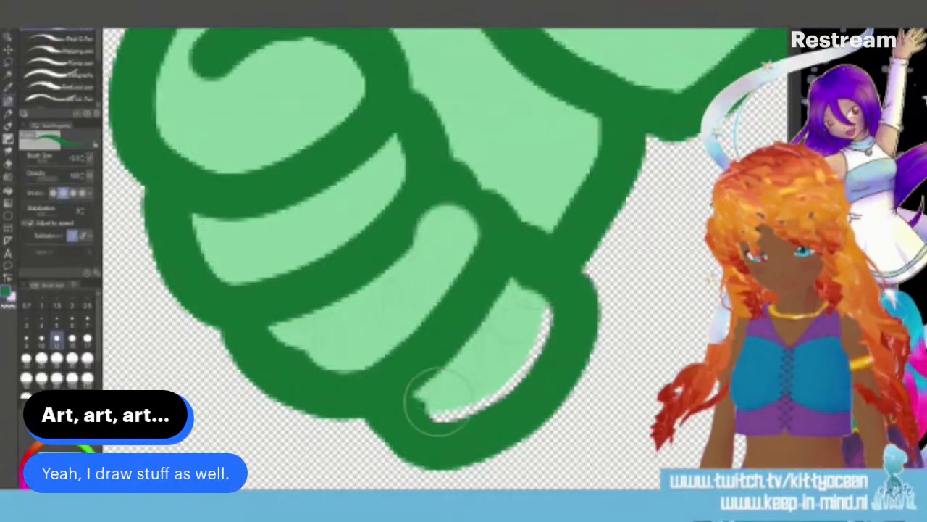
pyautogui.moveTo(439, 401); pyautogui.dragTo(510, 361)
pyautogui.click(320, 341)
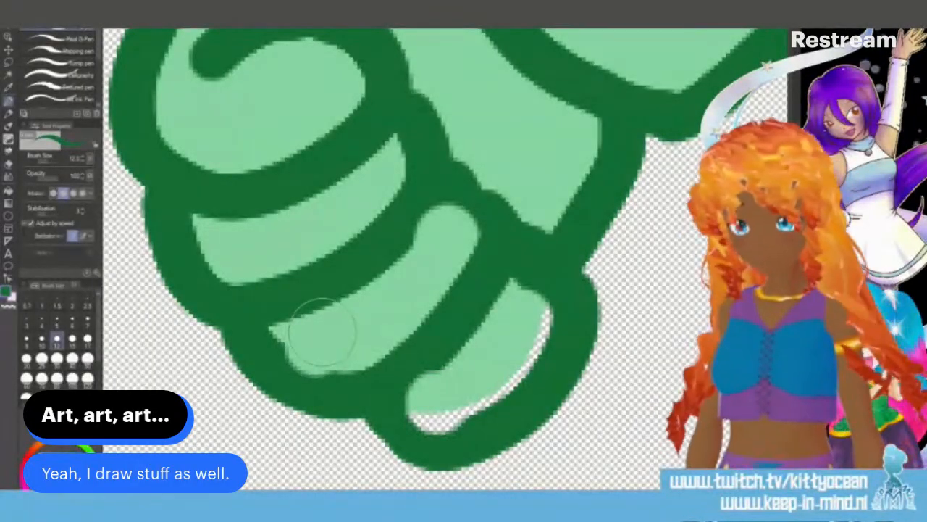
pyautogui.moveTo(254, 340)
pyautogui.mouseDown()
pyautogui.moveTo(276, 371)
pyautogui.moveTo(311, 393)
pyautogui.moveTo(342, 396)
pyautogui.moveTo(405, 364)
pyautogui.moveTo(382, 391)
pyautogui.moveTo(457, 321)
pyautogui.moveTo(476, 280)
pyautogui.mouseUp()
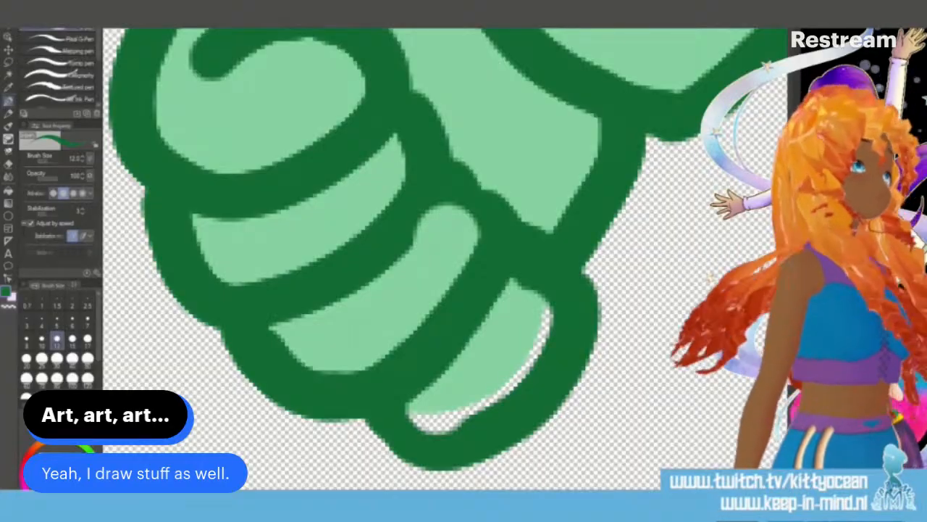
# Step: Pick the light green fill colour and paint the unfilled gap inside the little finger, undoing any stray dab
pyautogui.press('i')
pyautogui.press('p')
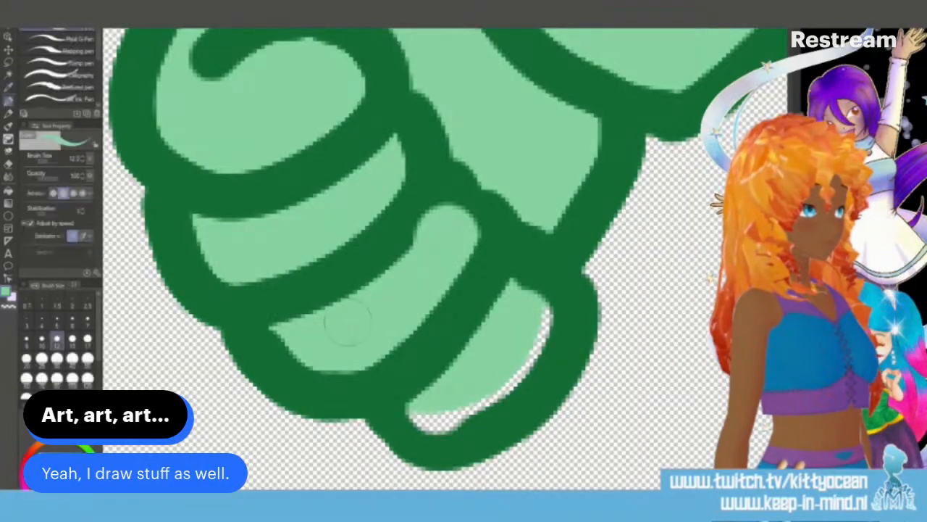
pyautogui.moveTo(413, 402)
pyautogui.mouseDown()
pyautogui.moveTo(455, 414)
pyautogui.moveTo(536, 308)
pyautogui.moveTo(427, 406)
pyautogui.mouseUp()
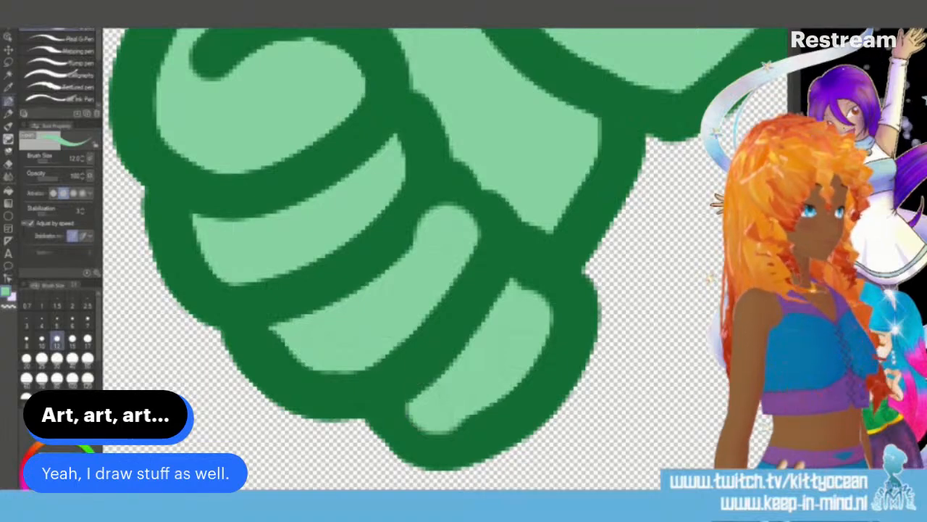
pyautogui.moveTo(423, 435)
pyautogui.mouseDown()
pyautogui.moveTo(481, 397)
pyautogui.moveTo(518, 326)
pyautogui.mouseUp()
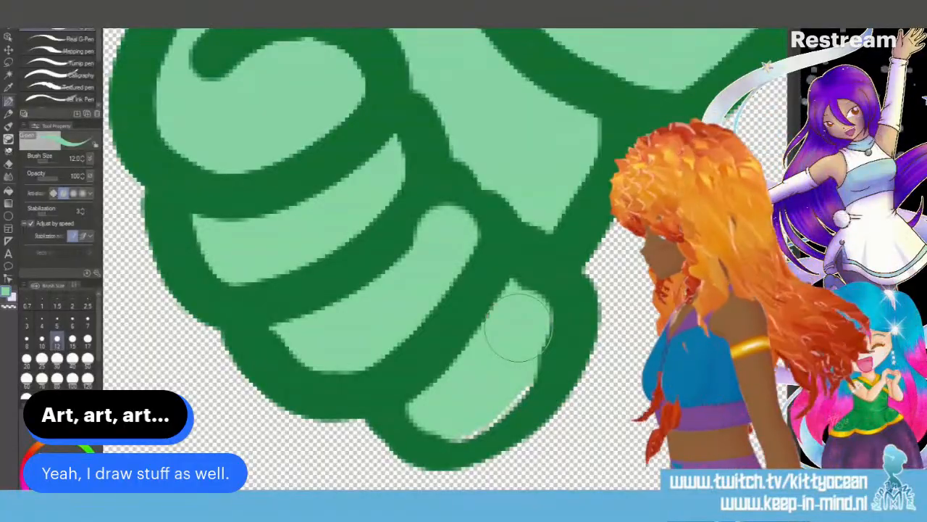
pyautogui.click(295, 386)
pyautogui.hotkey('ctrl', 'z')
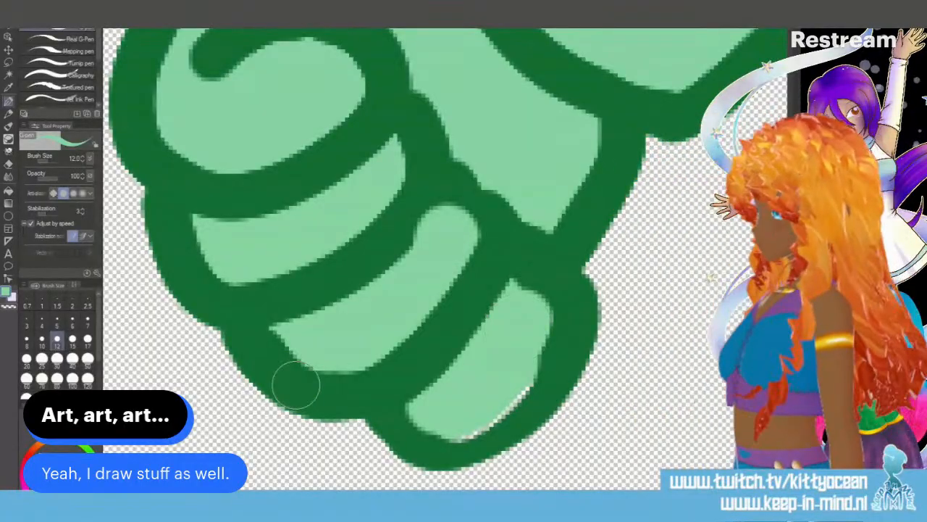
# Step: Redraw the little finger's outer outline in dark green and save the image, accepting the loss of layer information
pyautogui.press('alt')
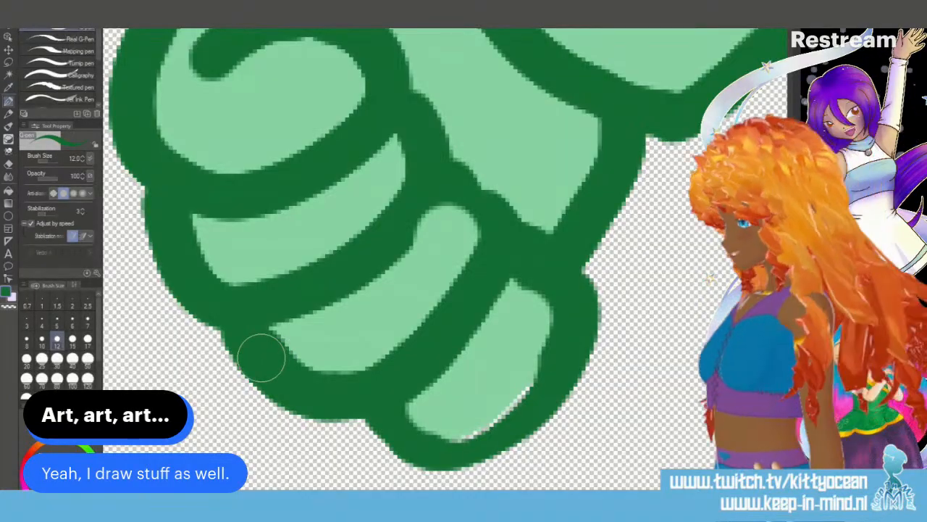
pyautogui.moveTo(413, 425)
pyautogui.mouseDown()
pyautogui.moveTo(428, 452)
pyautogui.moveTo(458, 452)
pyautogui.moveTo(505, 423)
pyautogui.moveTo(540, 388)
pyautogui.moveTo(578, 292)
pyautogui.mouseUp()
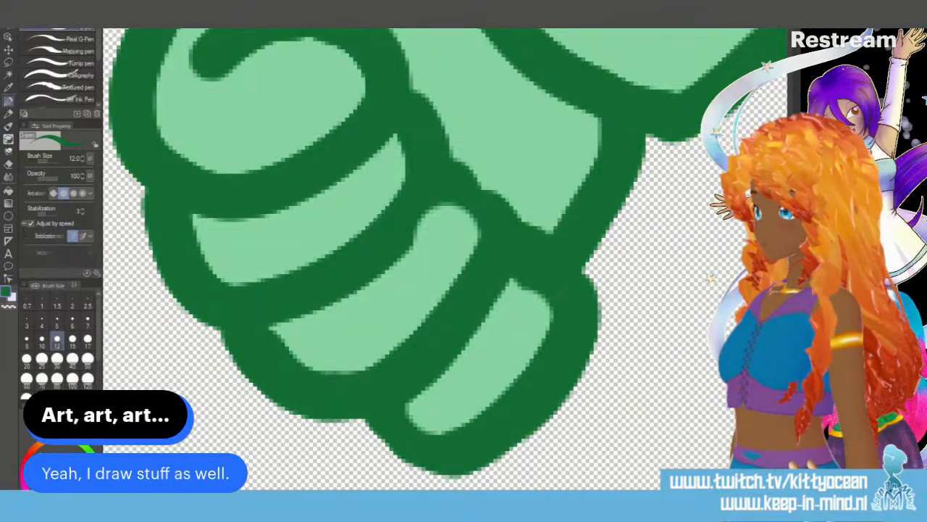
pyautogui.hotkey('ctrl', 's')
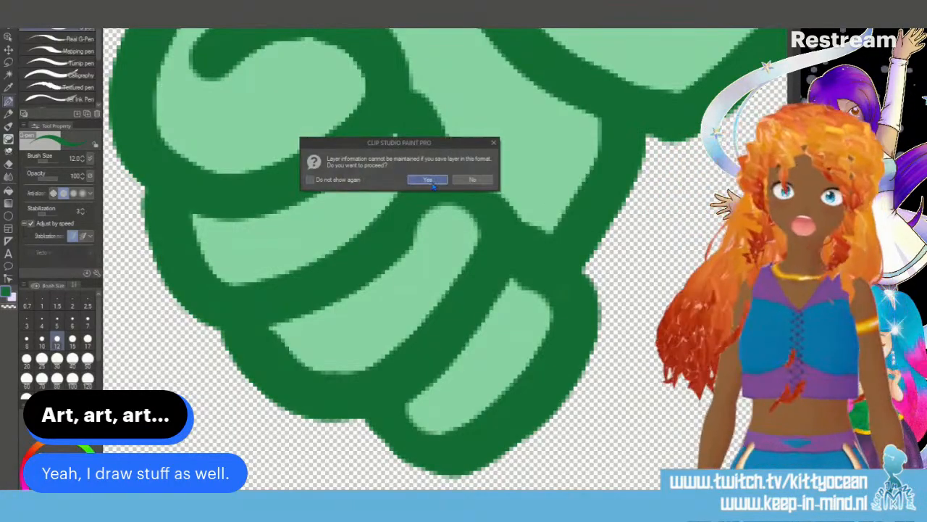
pyautogui.press('Return')
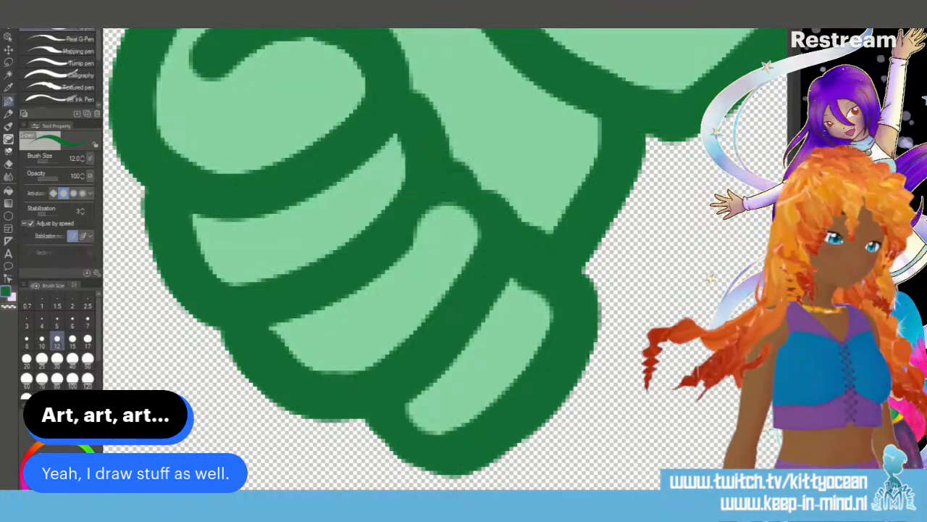
# Step: Switch to ImageToSTL, reopen the model's conversion settings and replace the source image with the re-saved drawing
pyautogui.hotkey('alt', 'Tab')
pyautogui.click(312, 467)
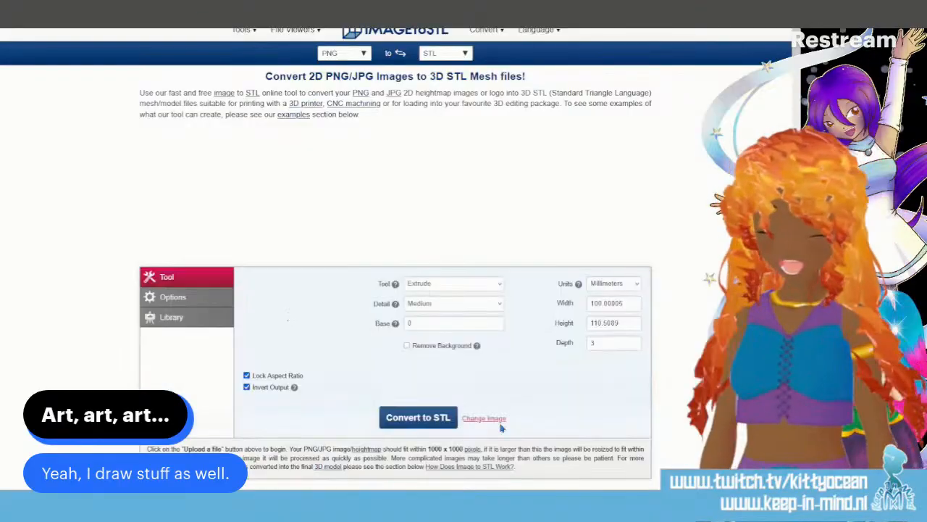
pyautogui.click(500, 422)
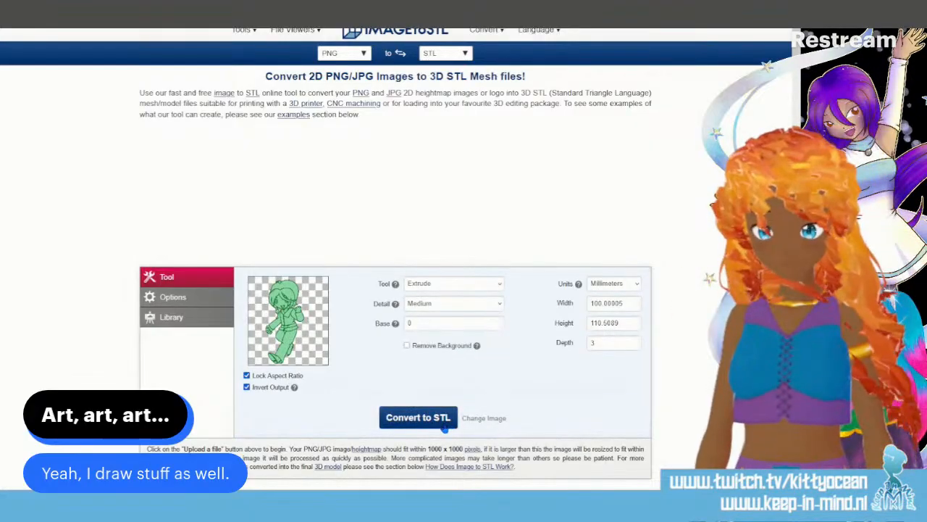
# Step: Convert the re-saved drawing to STL and inspect the resulting model in full-screen view
pyautogui.click(444, 426)
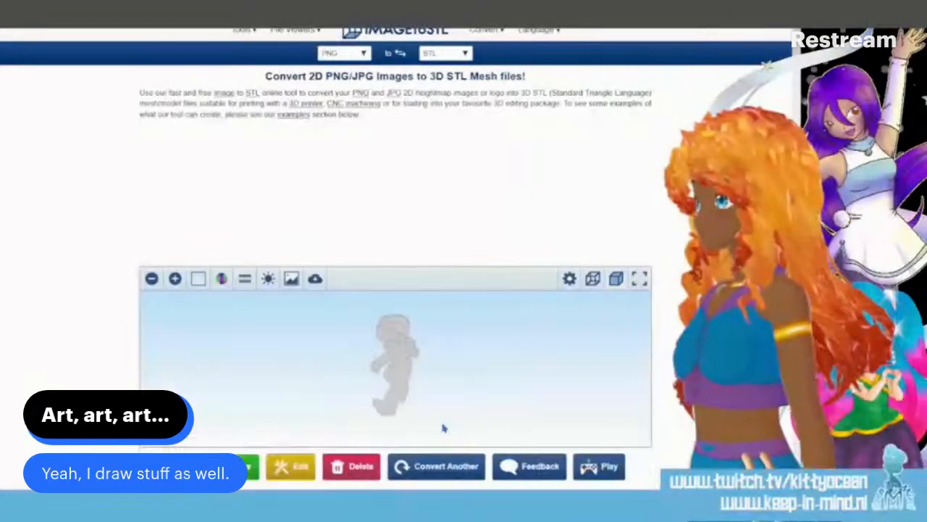
pyautogui.click(638, 279)
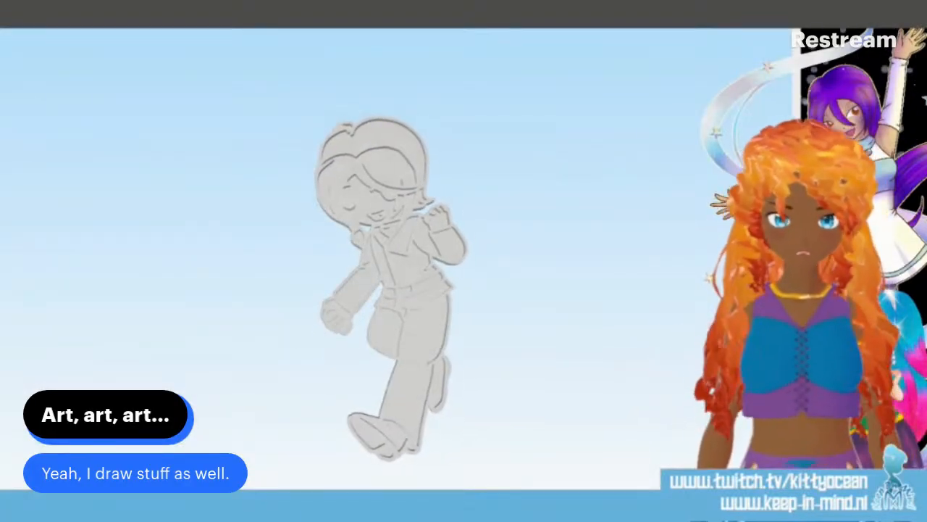
pyautogui.press('Escape')
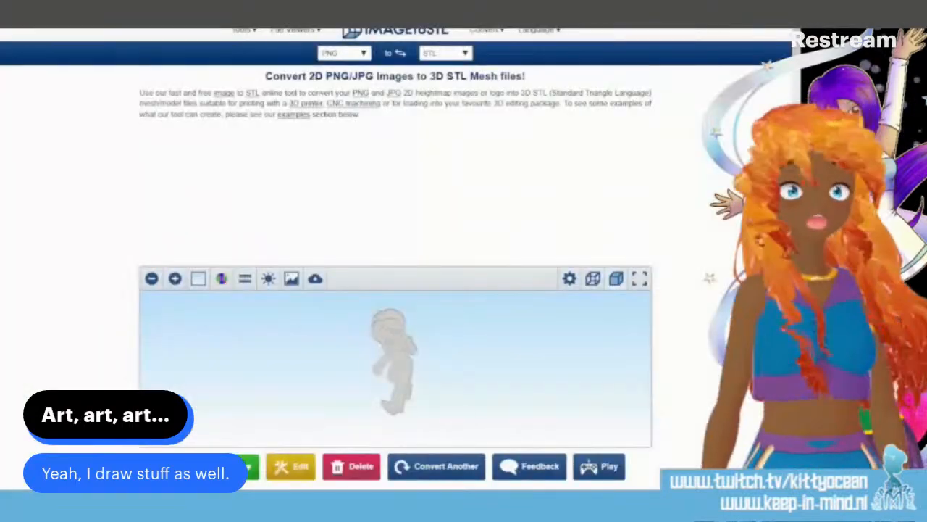
# Step: Switch to Clip Studio Paint, widen the inside of the little finger with a size 10 eraser and save the image
pyautogui.hotkey('alt', 'Tab')
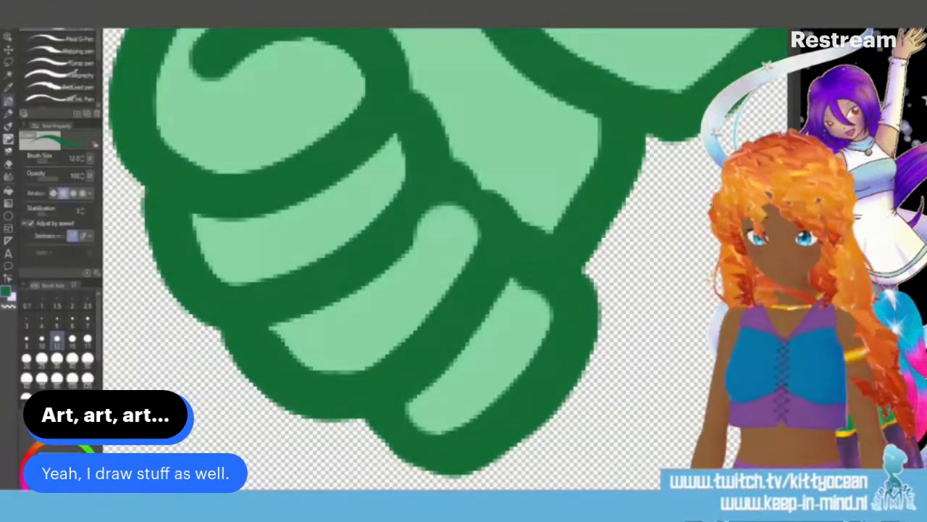
pyautogui.press('e')
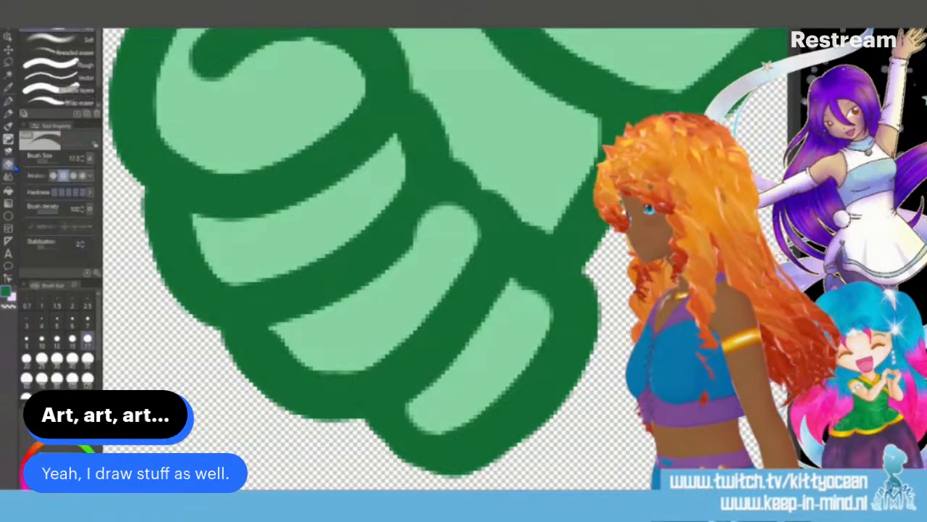
pyautogui.click(42, 340)
pyautogui.moveTo(429, 422)
pyautogui.mouseDown()
pyautogui.moveTo(486, 397)
pyautogui.moveTo(536, 337)
pyautogui.moveTo(529, 313)
pyautogui.mouseUp()
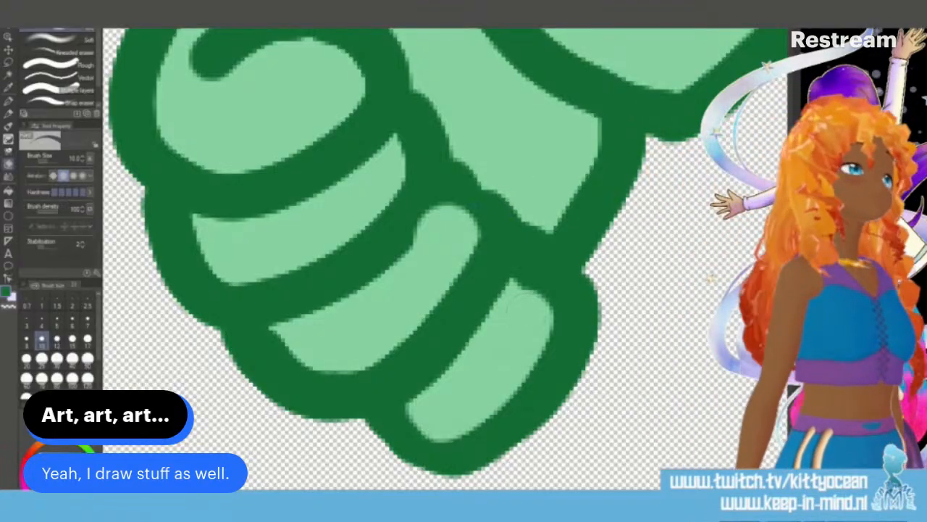
pyautogui.hotkey('ctrl', 's')
pyautogui.click(426, 181)
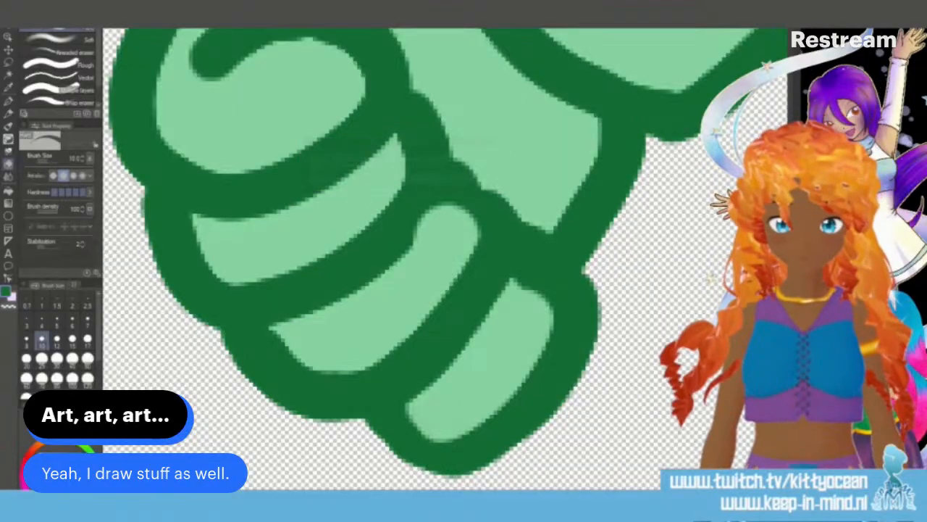
# Step: Switch to ImageToSTL, replace the source image with the re-saved drawing, convert it to STL and inspect the model full screen
pyautogui.hotkey('alt', 'Tab')
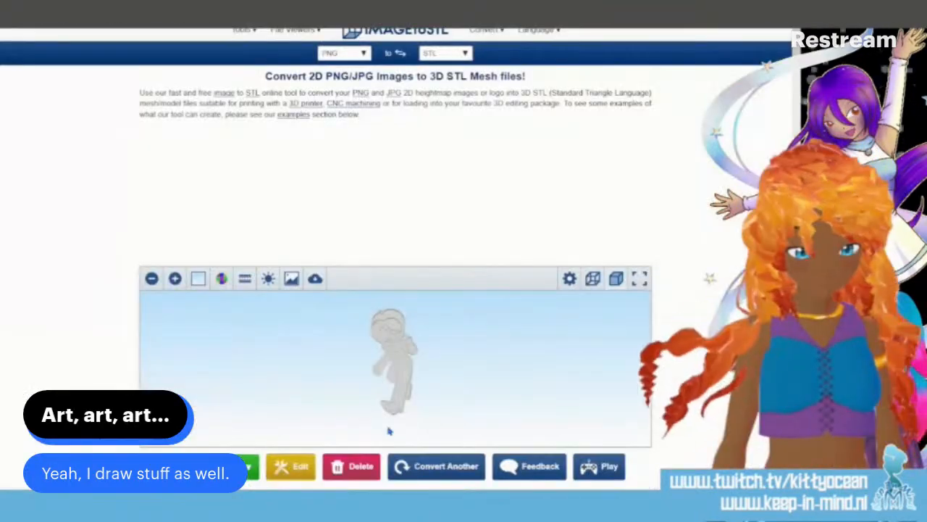
pyautogui.click(287, 468)
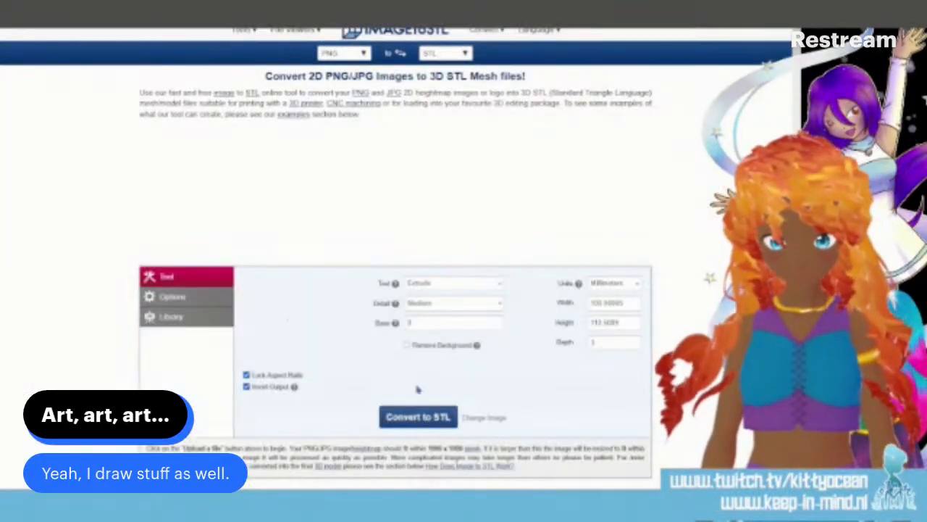
pyautogui.click(484, 418)
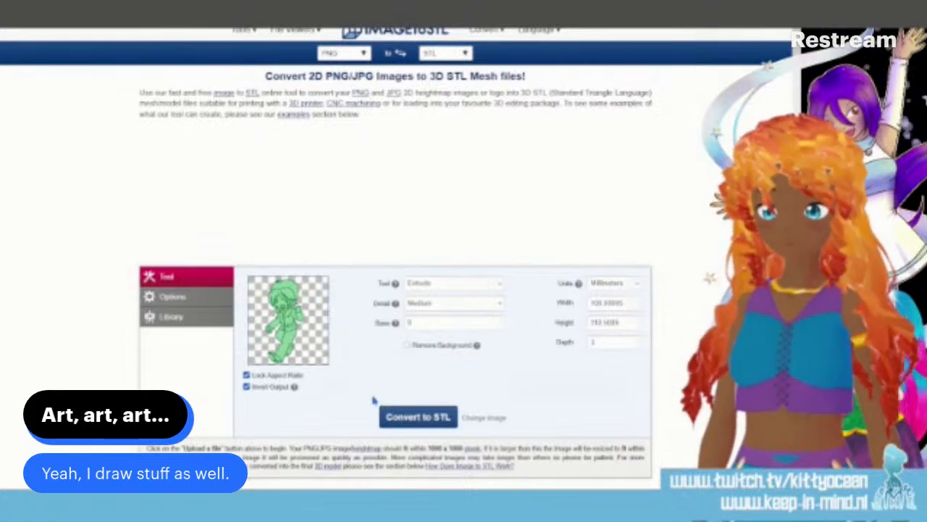
pyautogui.click(411, 416)
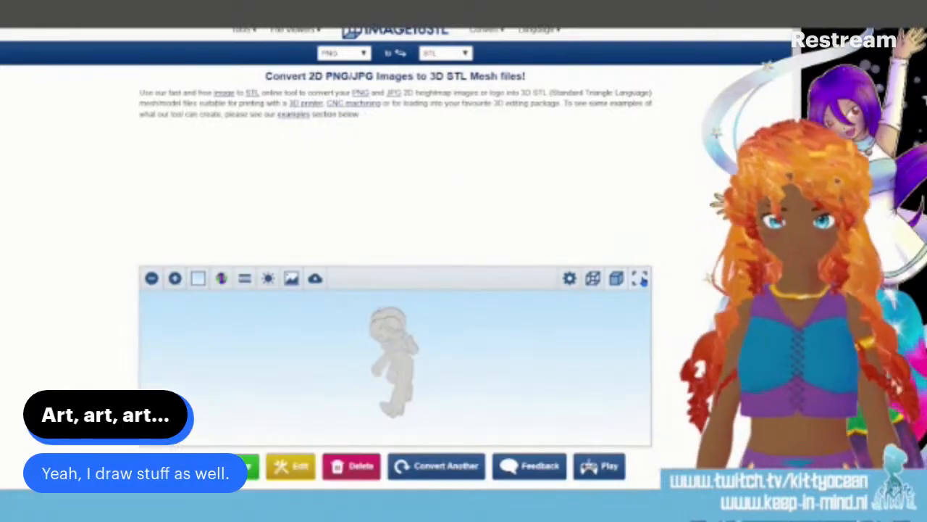
pyautogui.click(640, 279)
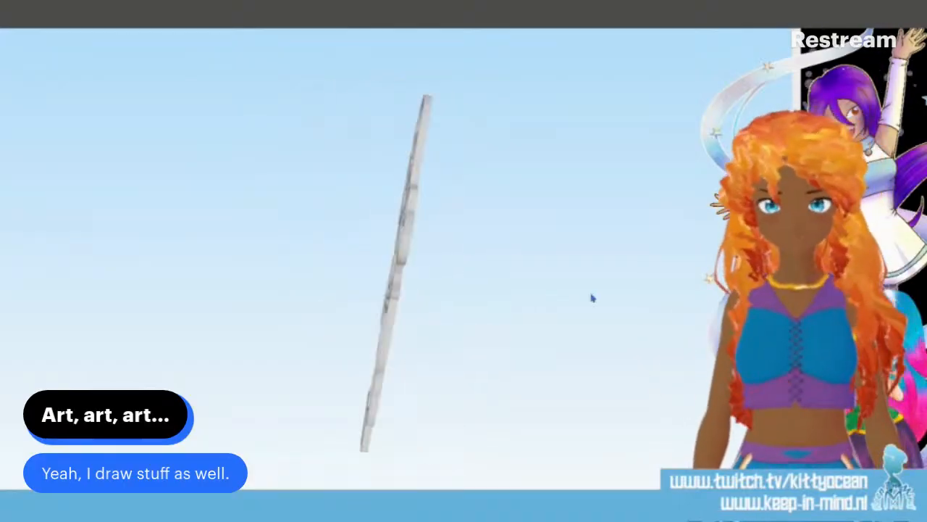
pyautogui.press('Escape')
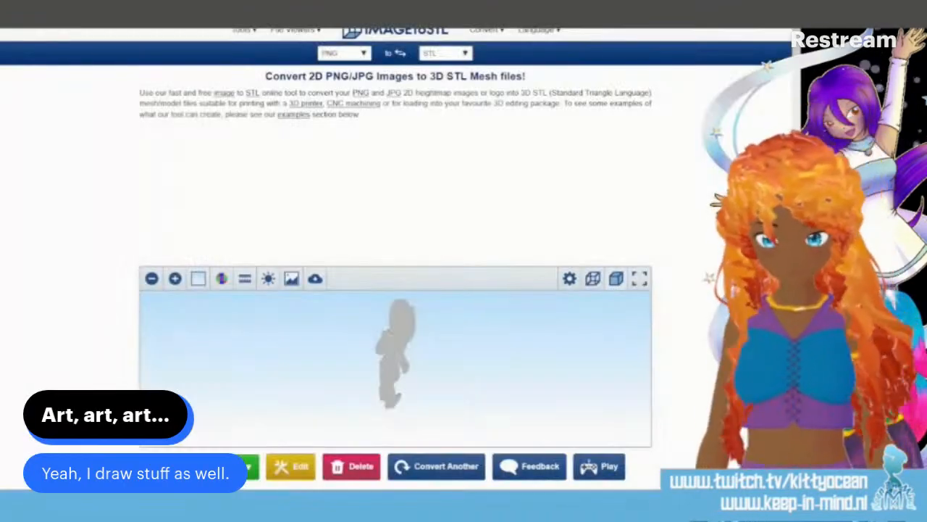
# Step: Return to Clip Studio Paint and enlarge the light green insides of the two small rounded shapes beneath the head outline
pyautogui.hotkey('alt', 'Tab')
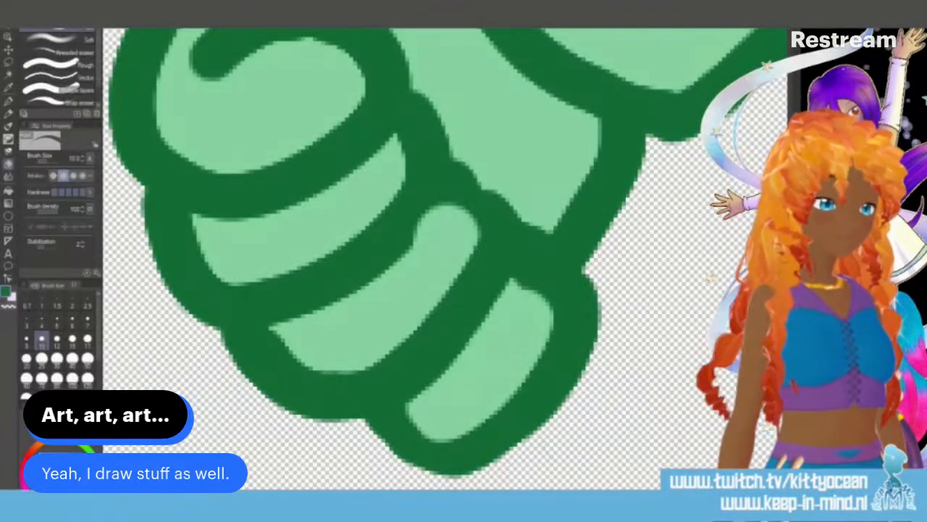
pyautogui.moveTo(445, 145)
pyautogui.mouseDown()
pyautogui.moveTo(446, 287)
pyautogui.moveTo(500, 478)
pyautogui.mouseUp()
pyautogui.moveTo(493, 66)
pyautogui.mouseDown()
pyautogui.moveTo(492, 471)
pyautogui.moveTo(493, 50)
pyautogui.mouseUp()
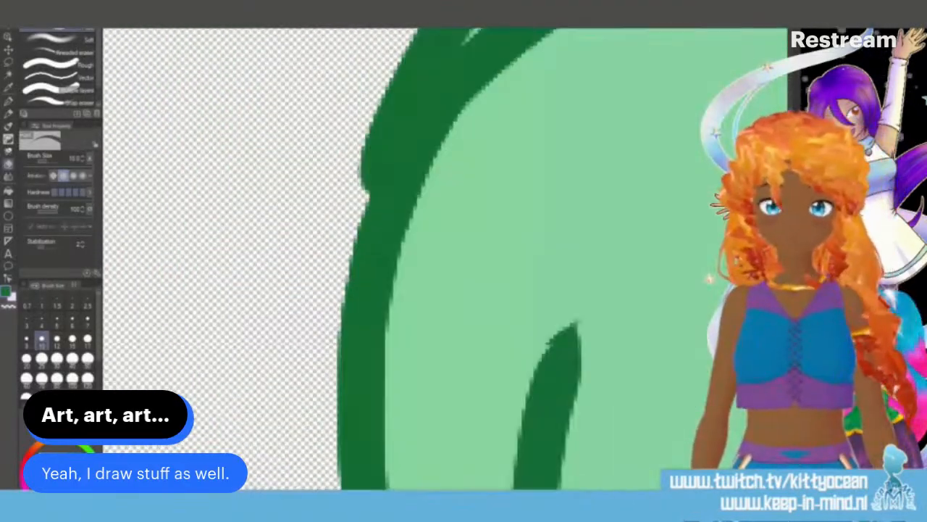
pyautogui.moveTo(500, 463); pyautogui.dragTo(513, 57)
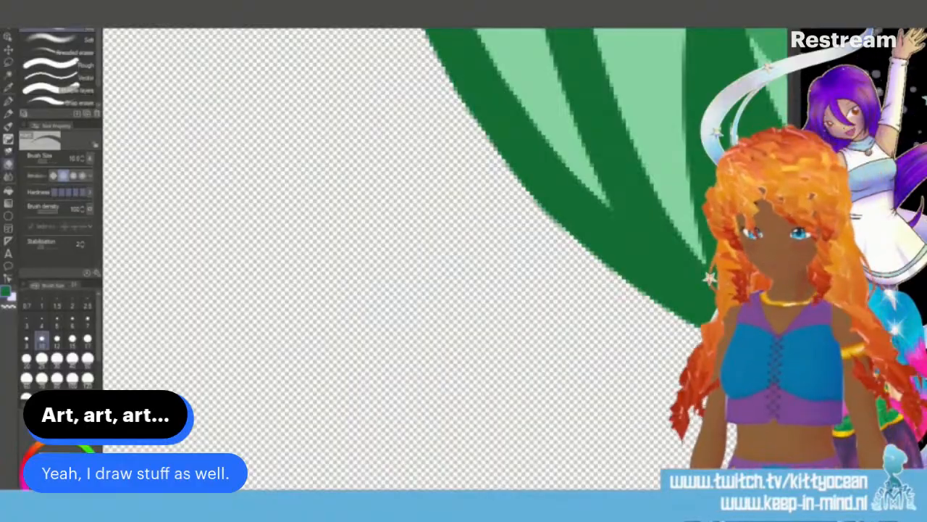
pyautogui.moveTo(779, 261)
pyautogui.mouseDown()
pyautogui.moveTo(109, 260)
pyautogui.moveTo(317, 262)
pyautogui.mouseUp()
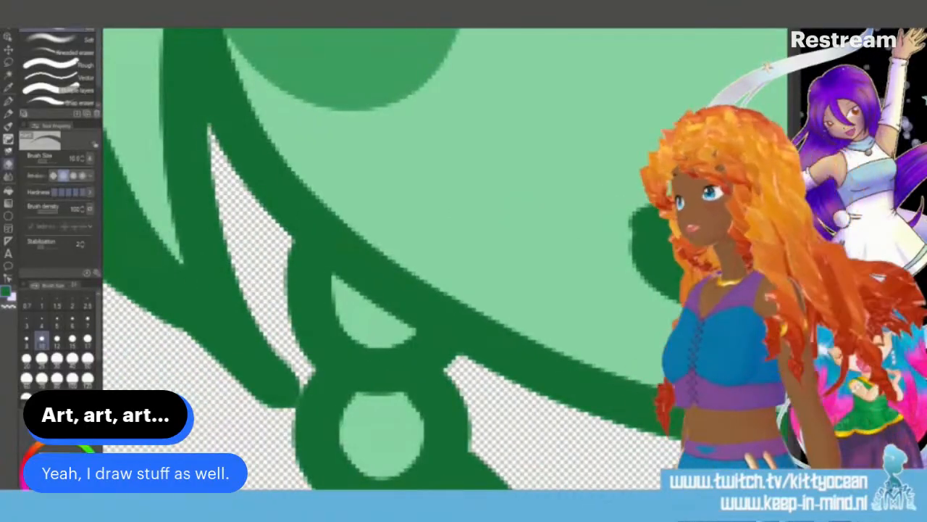
pyautogui.press('p')
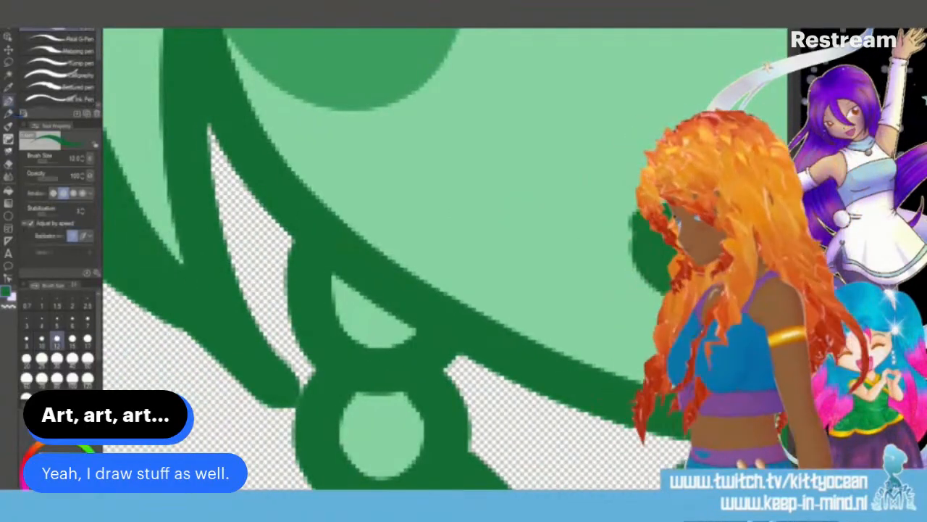
pyautogui.moveTo(325, 293)
pyautogui.mouseDown()
pyautogui.moveTo(335, 329)
pyautogui.moveTo(357, 344)
pyautogui.moveTo(419, 341)
pyautogui.mouseUp()
pyautogui.moveTo(402, 391)
pyautogui.mouseDown()
pyautogui.moveTo(357, 414)
pyautogui.moveTo(355, 474)
pyautogui.moveTo(433, 455)
pyautogui.moveTo(384, 406)
pyautogui.mouseUp()
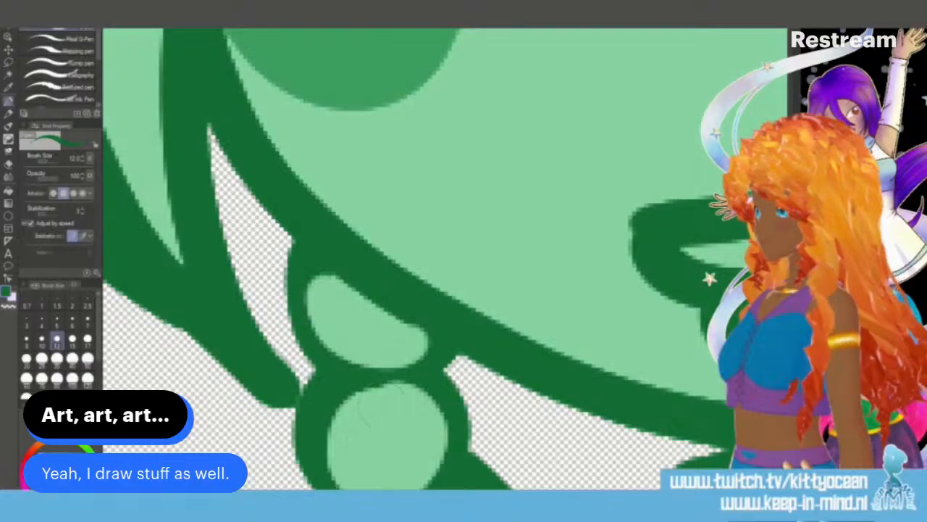
# Step: Redraw the dark green outlines around the two small rounded shapes beneath the head and save the image
pyautogui.scroll(-3, 382, 403)
pyautogui.moveTo(302, 93)
pyautogui.mouseDown()
pyautogui.moveTo(292, 175)
pyautogui.moveTo(297, 217)
pyautogui.mouseUp()
pyautogui.moveTo(428, 217)
pyautogui.mouseDown()
pyautogui.moveTo(449, 197)
pyautogui.moveTo(444, 223)
pyautogui.moveTo(475, 270)
pyautogui.moveTo(466, 328)
pyautogui.moveTo(428, 357)
pyautogui.moveTo(351, 362)
pyautogui.moveTo(309, 325)
pyautogui.moveTo(315, 207)
pyautogui.moveTo(400, 222)
pyautogui.moveTo(445, 186)
pyautogui.mouseUp()
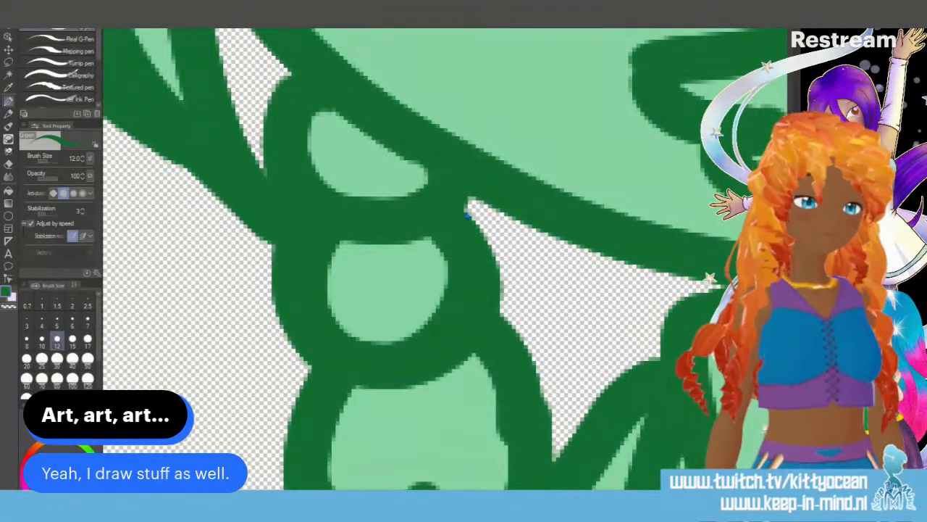
pyautogui.hotkey('ctrl', 's')
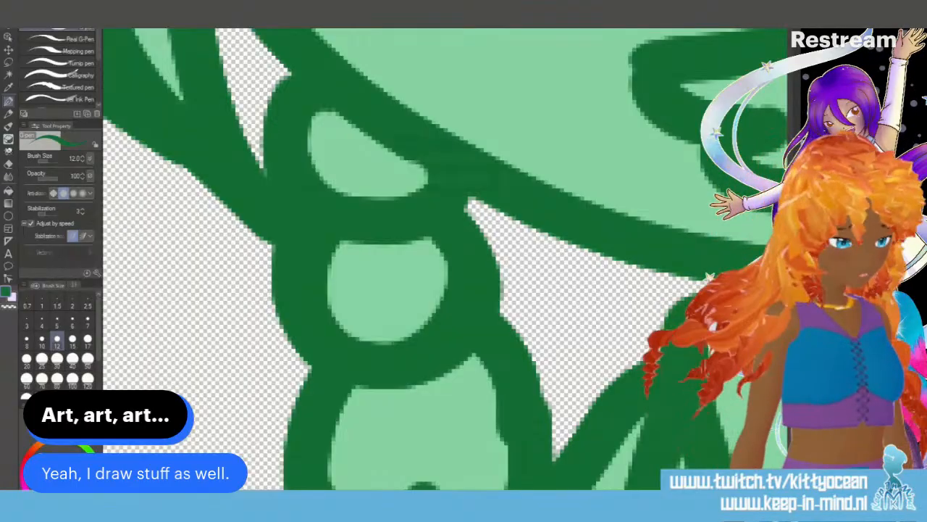
# Step: Switch to ImageToSTL, load the newly saved drawing as source image, convert it to STL and examine the model from an angle full screen
pyautogui.hotkey('alt', 'Tab')
pyautogui.click(287, 465)
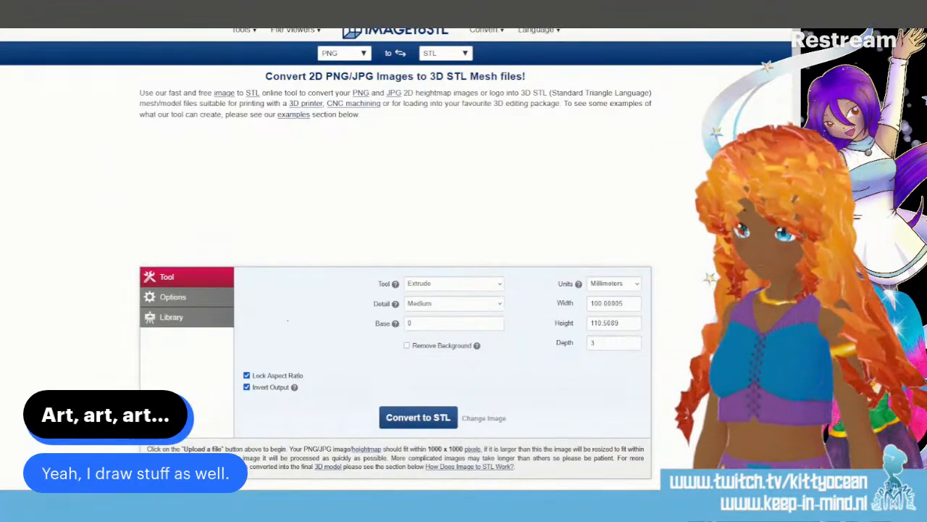
pyautogui.click(481, 419)
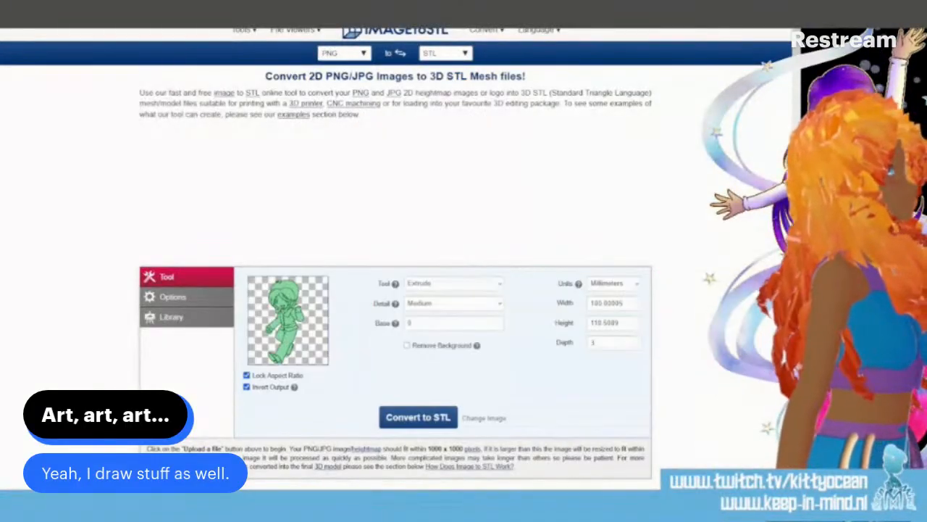
pyautogui.click(416, 419)
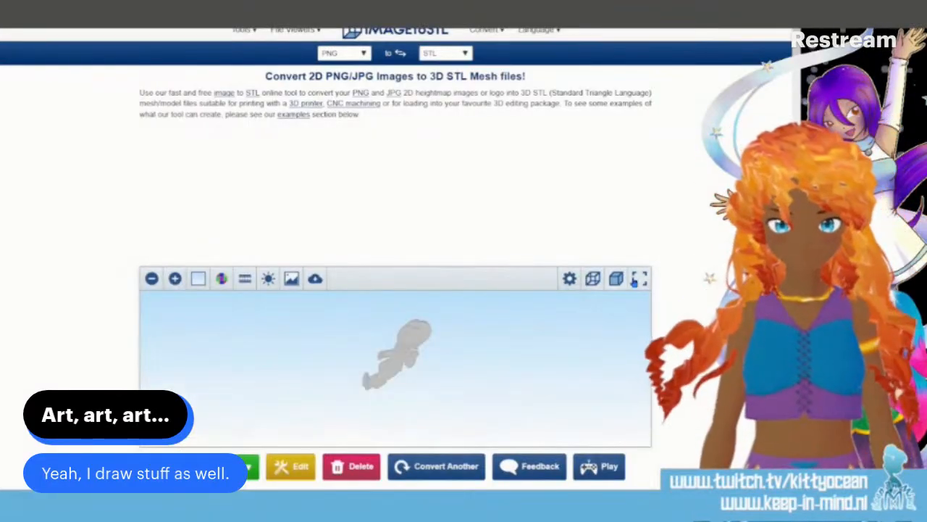
pyautogui.click(639, 281)
pyautogui.moveTo(363, 376); pyautogui.dragTo(332, 386)
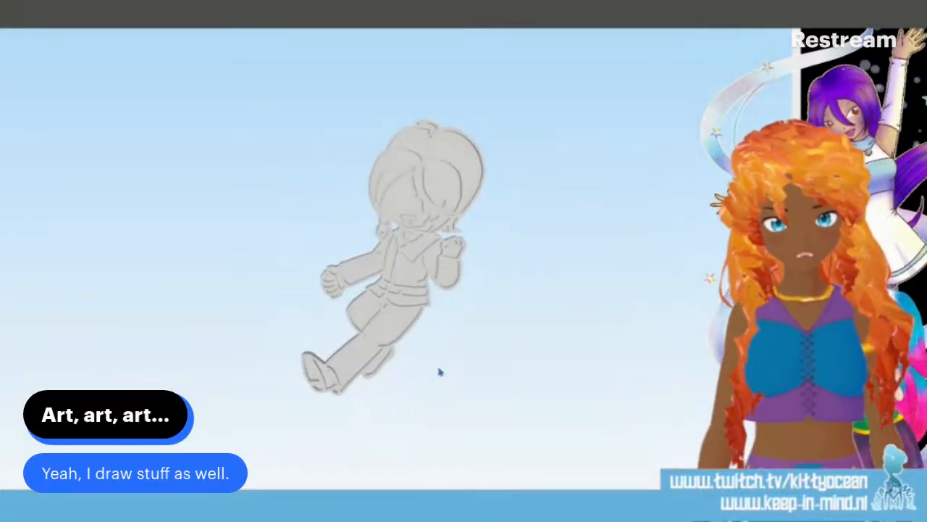
pyautogui.press('Escape')
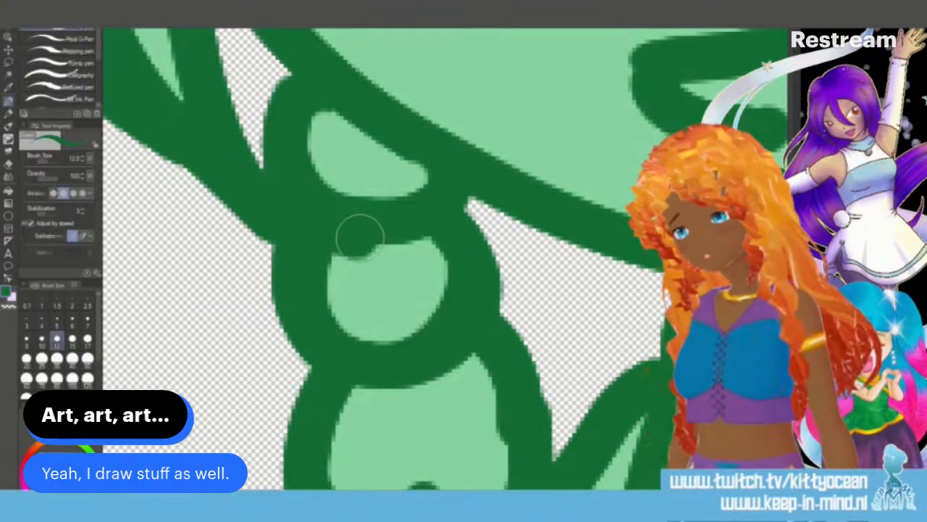
# Step: Back in the drawing, thicken the line between the two small rounded shapes, widen their insides and redraw their outer edges in dark green
pyautogui.moveTo(358, 232)
pyautogui.mouseDown()
pyautogui.moveTo(392, 244)
pyautogui.moveTo(442, 231)
pyautogui.mouseUp()
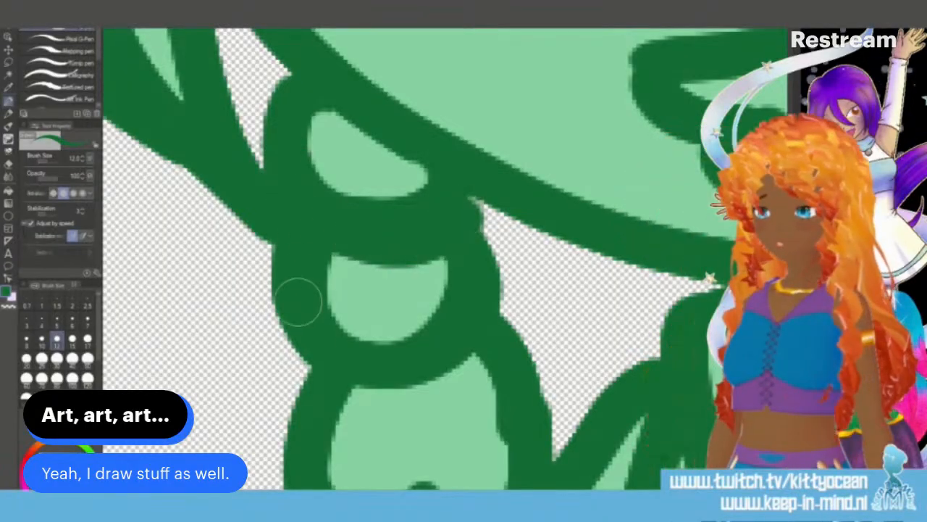
pyautogui.moveTo(378, 380)
pyautogui.mouseDown()
pyautogui.moveTo(415, 378)
pyautogui.moveTo(473, 342)
pyautogui.moveTo(471, 284)
pyautogui.moveTo(332, 274)
pyautogui.moveTo(329, 294)
pyautogui.moveTo(350, 333)
pyautogui.moveTo(380, 349)
pyautogui.moveTo(419, 341)
pyautogui.moveTo(447, 288)
pyautogui.mouseUp()
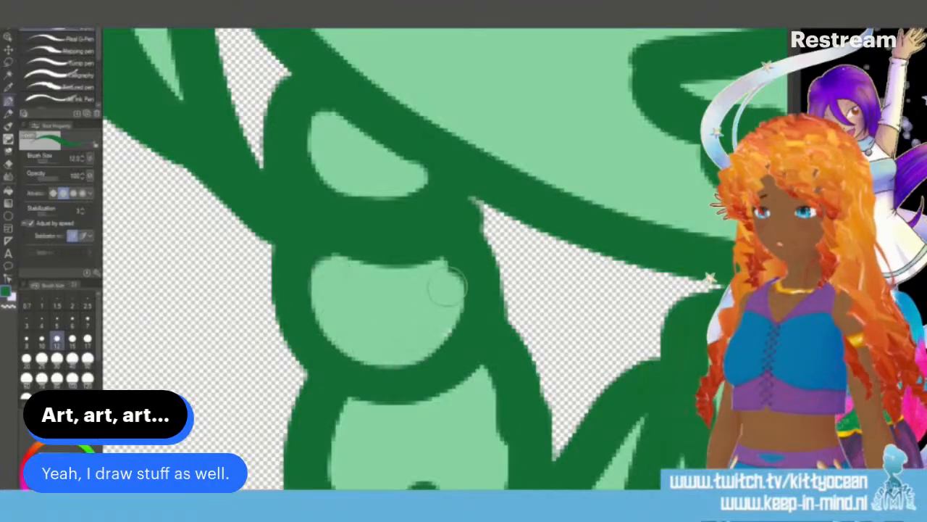
pyautogui.moveTo(318, 124)
pyautogui.mouseDown()
pyautogui.moveTo(315, 149)
pyautogui.moveTo(336, 186)
pyautogui.moveTo(362, 201)
pyautogui.moveTo(415, 185)
pyautogui.mouseUp()
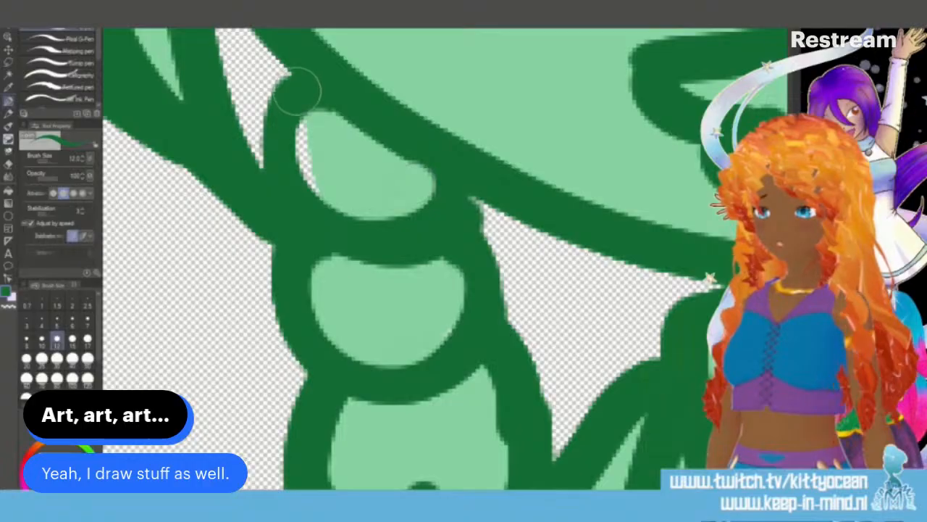
pyautogui.moveTo(300, 87)
pyautogui.mouseDown()
pyautogui.moveTo(283, 117)
pyautogui.moveTo(279, 172)
pyautogui.moveTo(299, 210)
pyautogui.moveTo(340, 238)
pyautogui.moveTo(375, 244)
pyautogui.moveTo(429, 230)
pyautogui.moveTo(455, 208)
pyautogui.moveTo(353, 260)
pyautogui.moveTo(295, 242)
pyautogui.moveTo(300, 338)
pyautogui.moveTo(332, 375)
pyautogui.moveTo(395, 390)
pyautogui.moveTo(438, 378)
pyautogui.moveTo(486, 327)
pyautogui.moveTo(453, 239)
pyautogui.mouseUp()
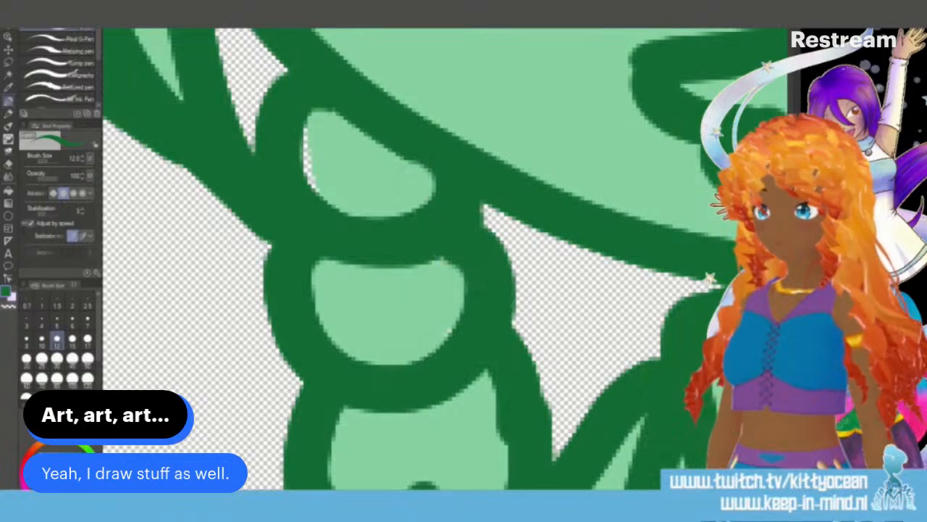
# Step: Pick the light green fill colour, paint the unfilled gap inside the upper rounded shape and save the image
pyautogui.press('i')
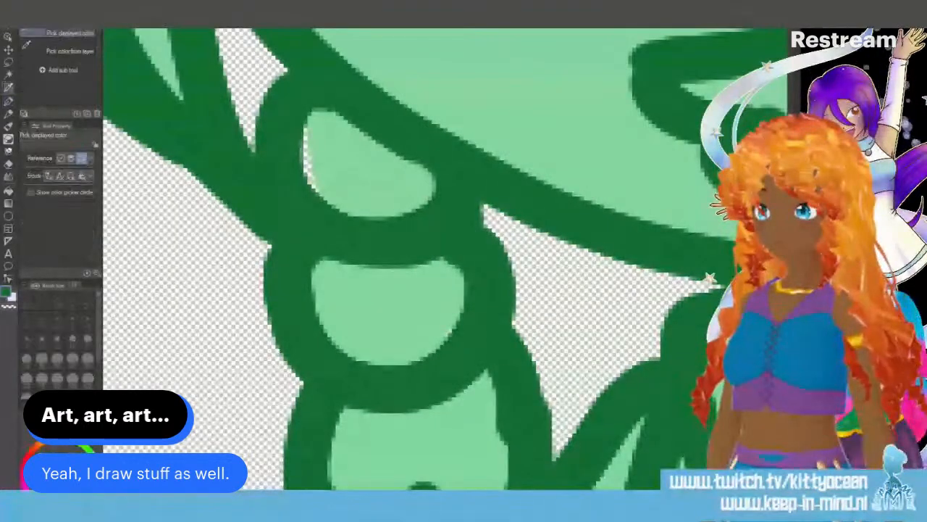
pyautogui.press('p')
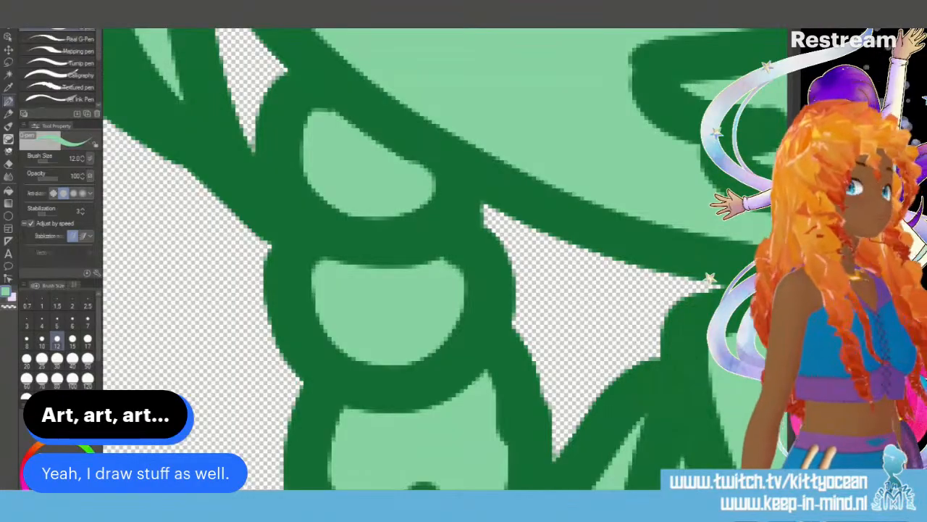
pyautogui.hotkey('ctrl', 's')
pyautogui.press('Return')
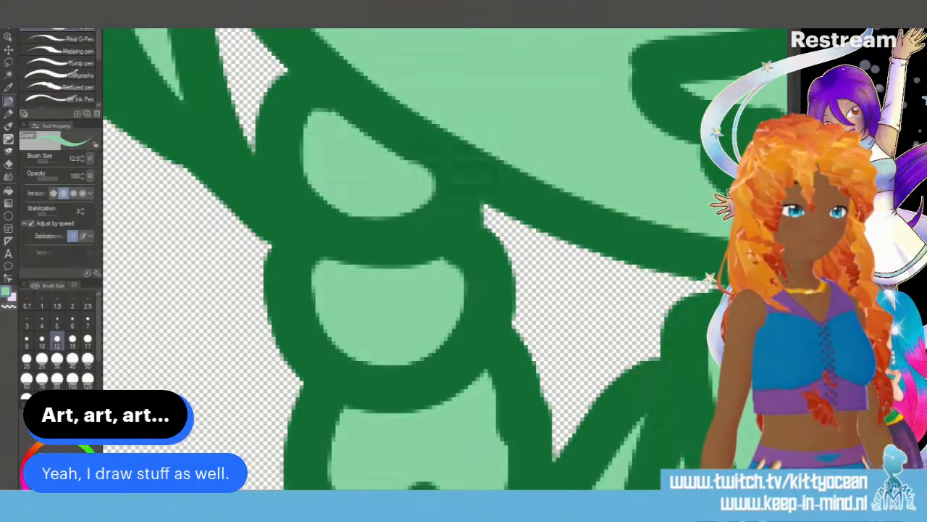
# Step: Switch to ImageToSTL, reload the saved drawing as source image, convert it to STL and examine the model from another angle full screen
pyautogui.hotkey('alt', 'Tab')
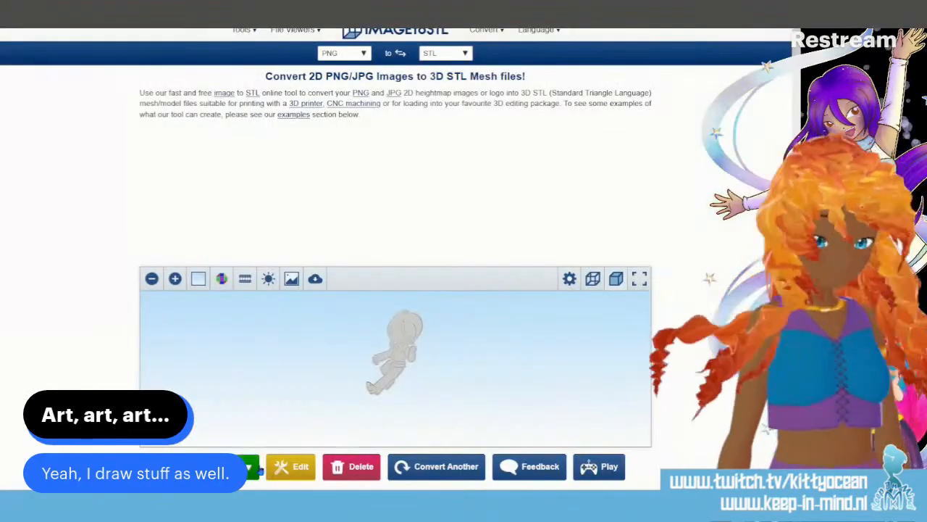
pyautogui.click(292, 467)
pyautogui.click(495, 418)
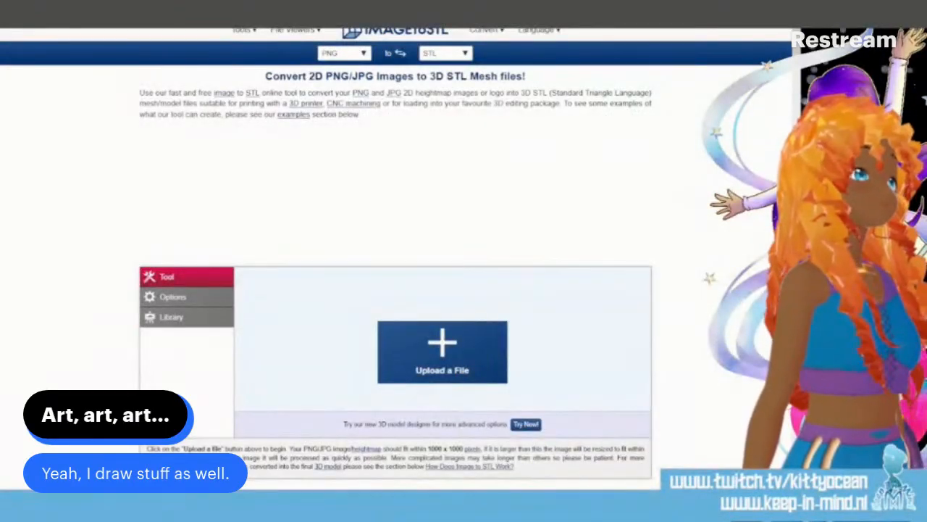
pyautogui.click(411, 421)
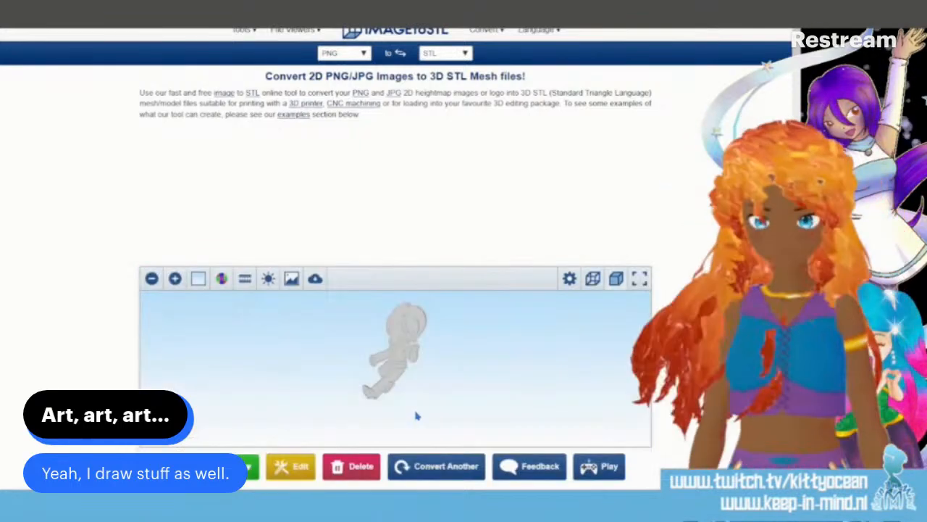
pyautogui.click(639, 278)
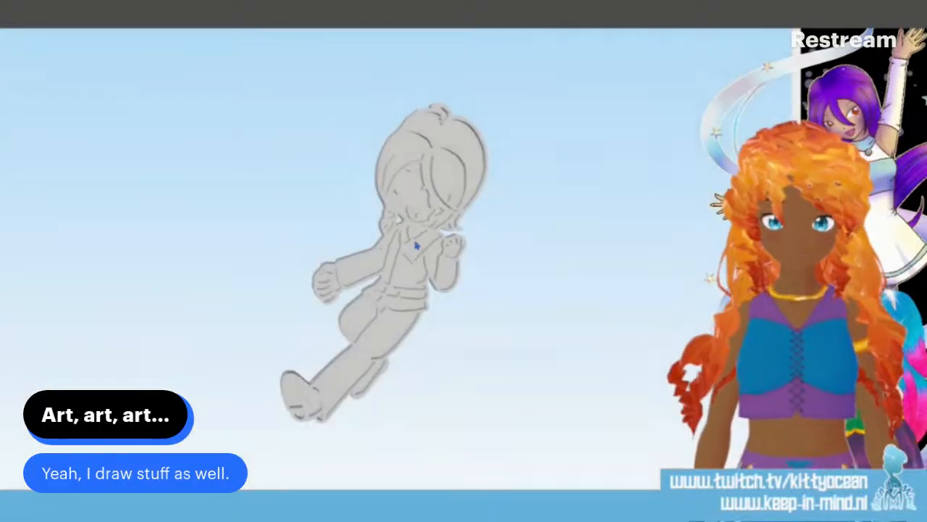
pyautogui.moveTo(410, 212); pyautogui.dragTo(581, 152)
pyautogui.press('Escape')
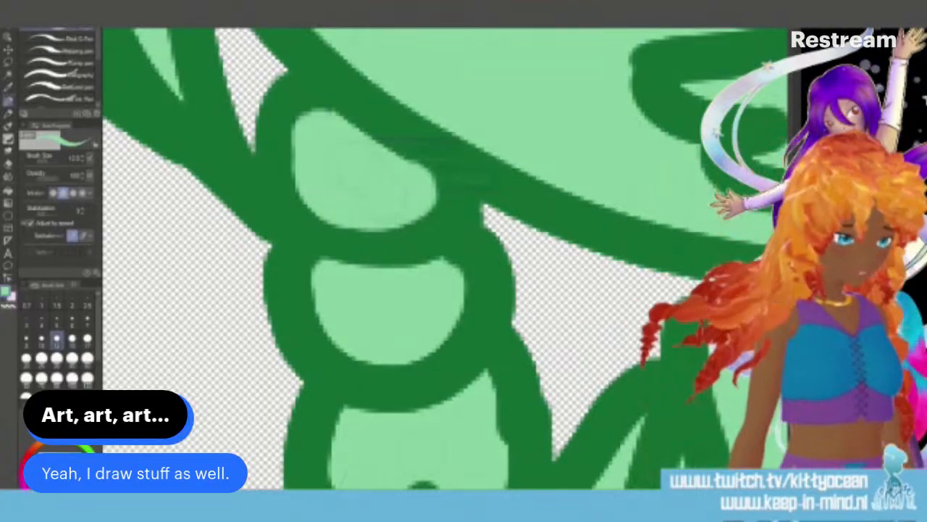
# Step: Switch to ImageToSTL, replace the source image with the updated drawing, convert it to STL and check the model full screen
pyautogui.hotkey('alt', 'Tab')
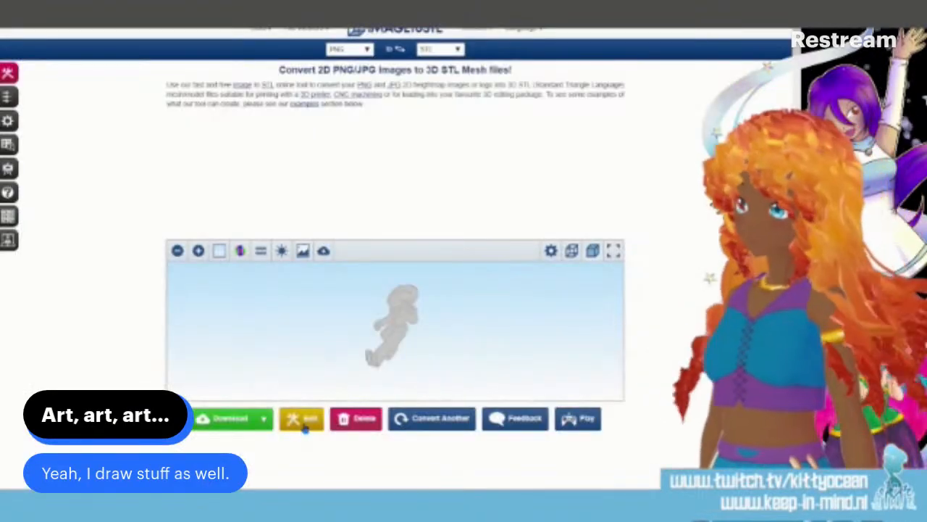
pyautogui.click(303, 424)
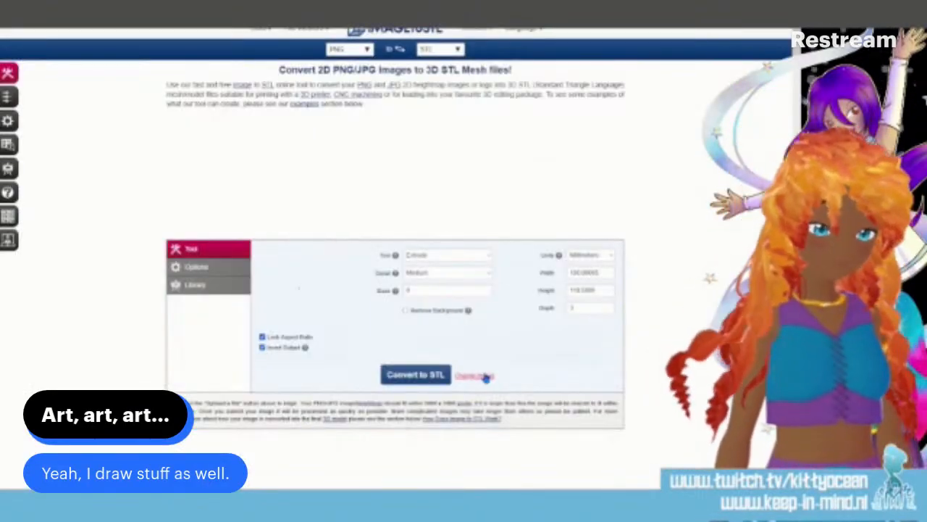
pyautogui.click(482, 377)
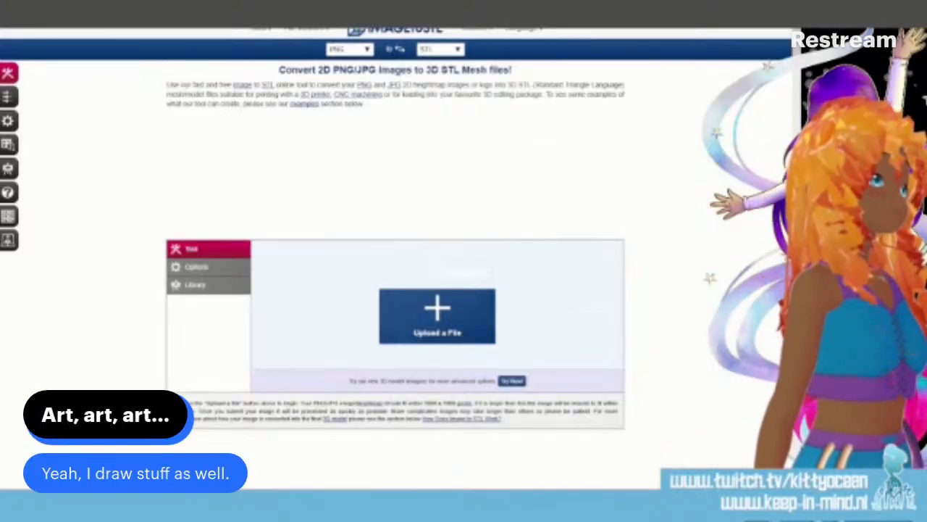
pyautogui.click(406, 380)
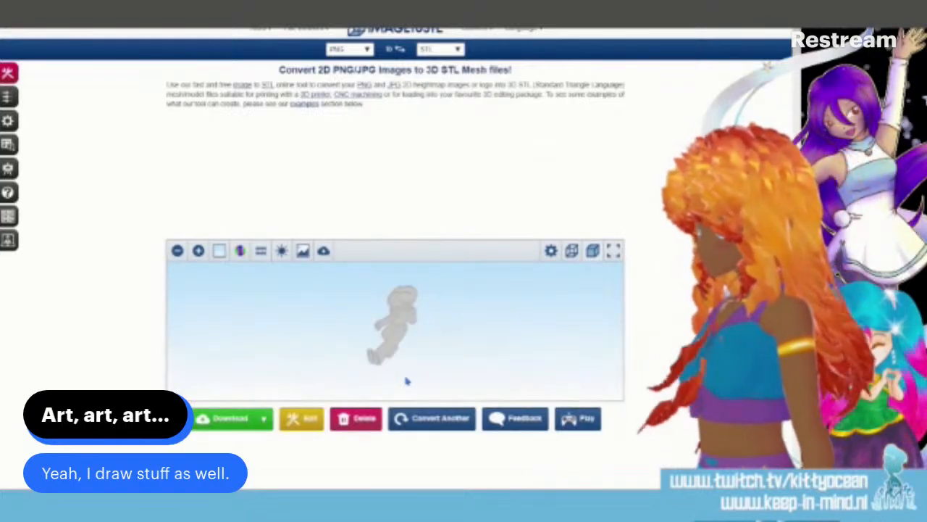
pyautogui.click(612, 252)
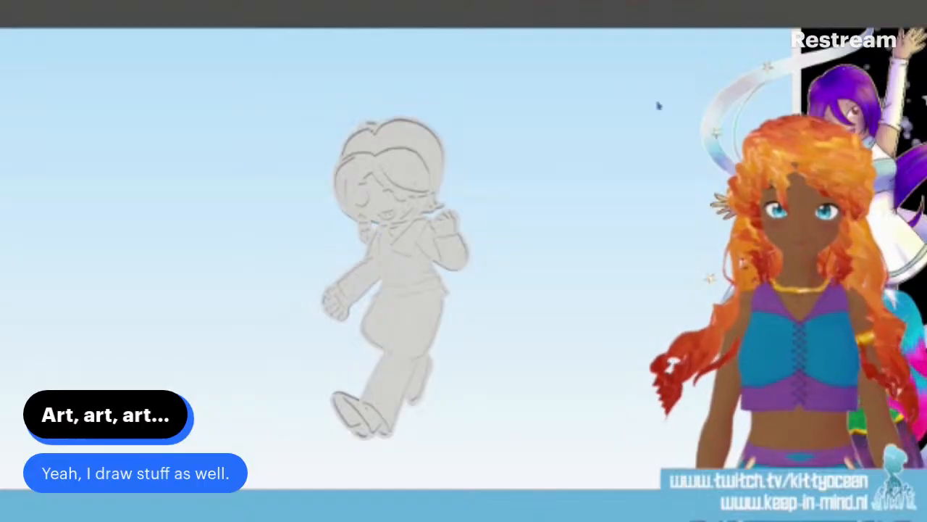
pyautogui.press('Escape')
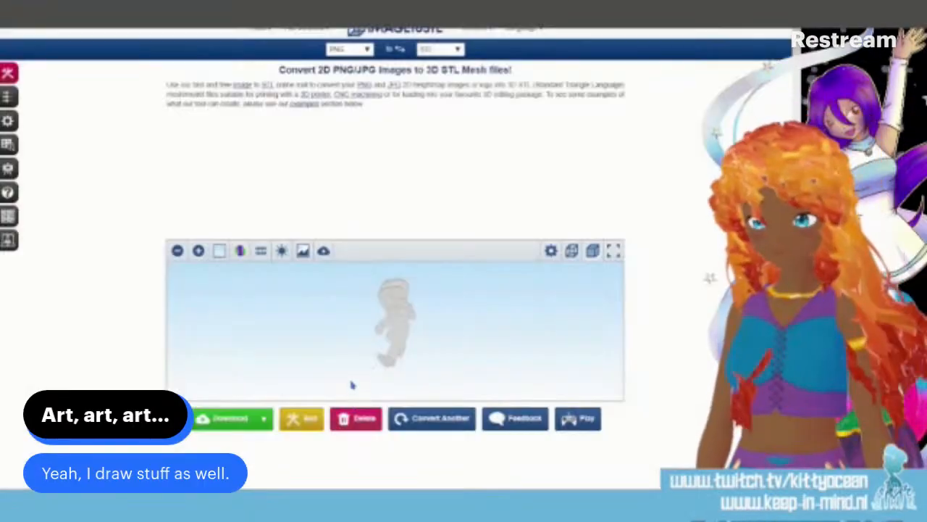
# Step: Download the converted character model as an STL file
pyautogui.click(264, 419)
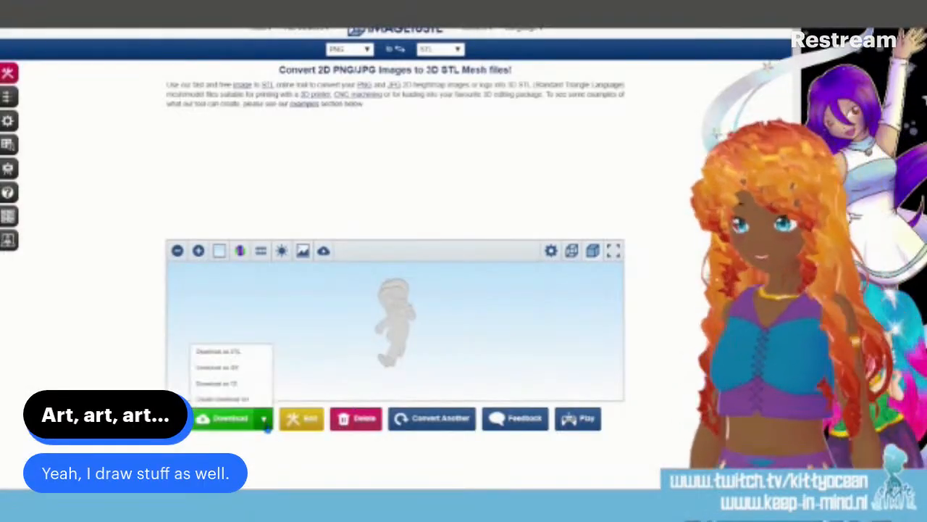
pyautogui.click(238, 358)
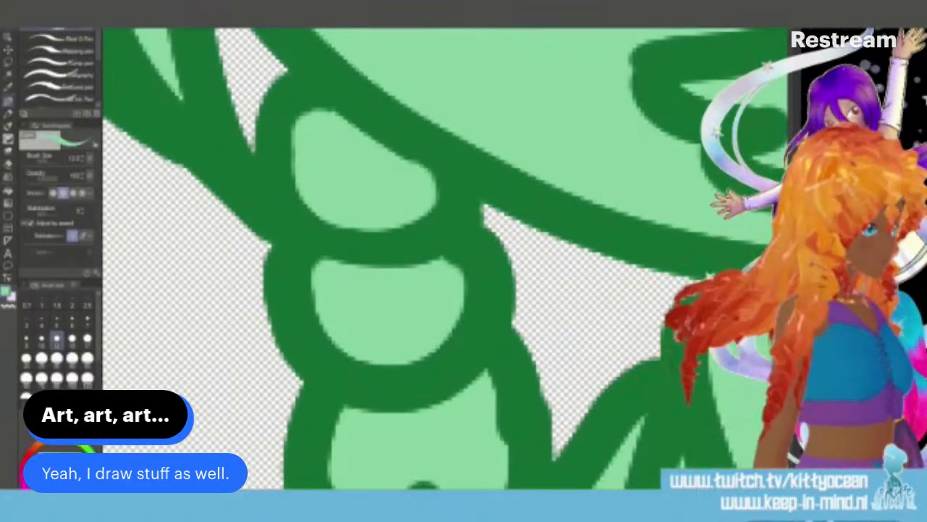
# Step: Return to the drawing and save the finished green character with Save As
pyautogui.hotkey('ctrl', '-')
pyautogui.hotkey('ctrl', '-')
pyautogui.hotkey('ctrl', '-')
pyautogui.hotkey('ctrl', '-')
pyautogui.hotkey('ctrl', '-')
pyautogui.hotkey('ctrl', '-')
pyautogui.hotkey('ctrl', '-')
pyautogui.hotkey('ctrl', '-')
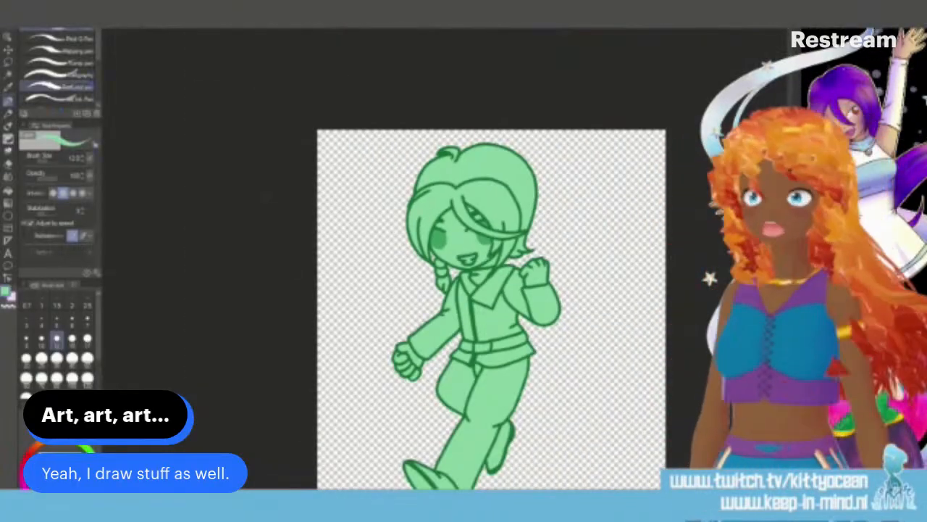
pyautogui.click(13, 9)
pyautogui.click(64, 76)
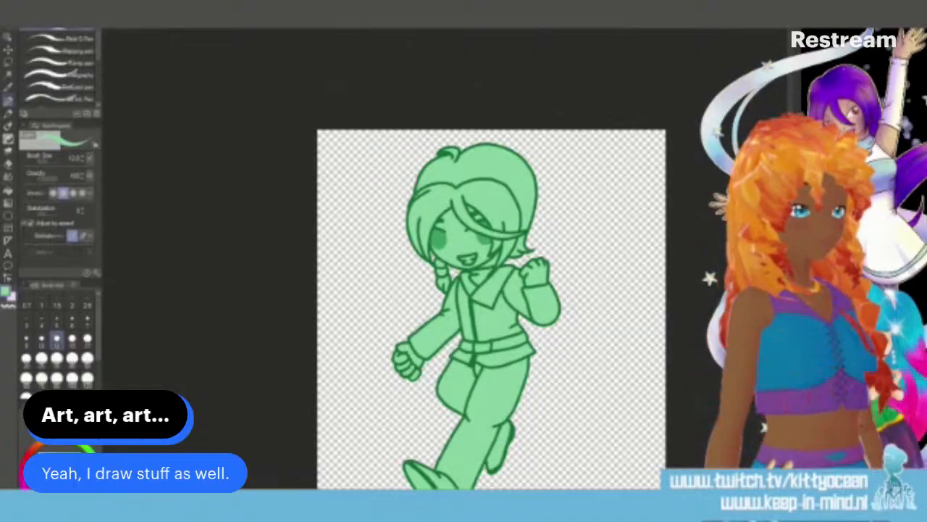
pyautogui.click(19, 7)
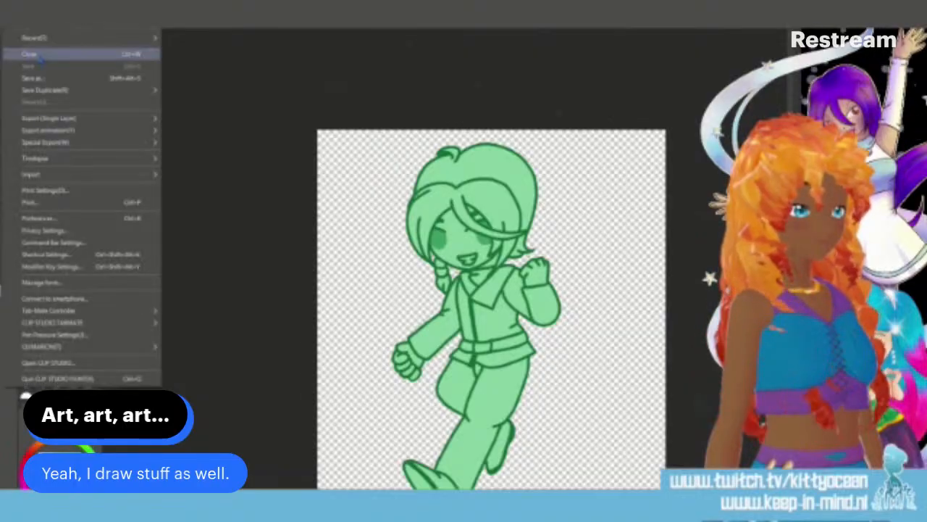
pyautogui.click(43, 78)
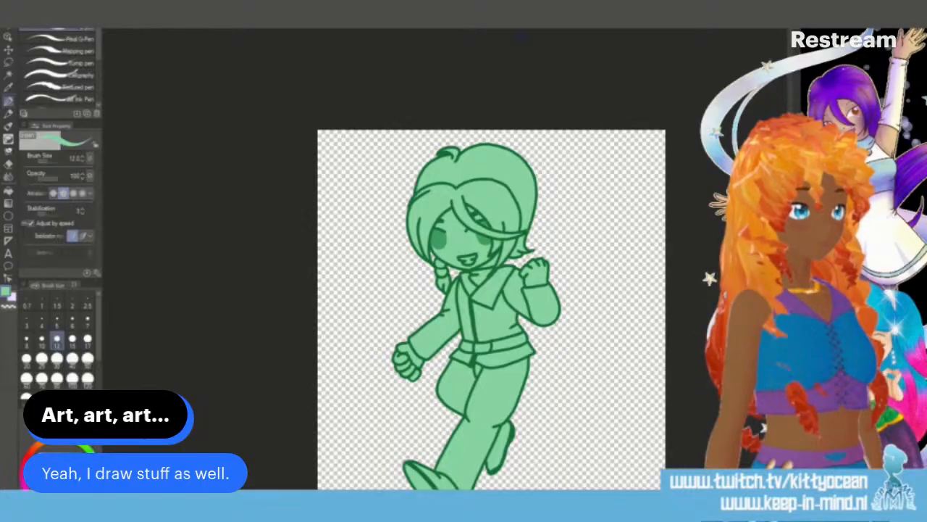
# Step: Bring the sketchbook photo onto the canvas and rotate it about 90° counterclockwise so both figures stand upright
pyautogui.click(56, 4)
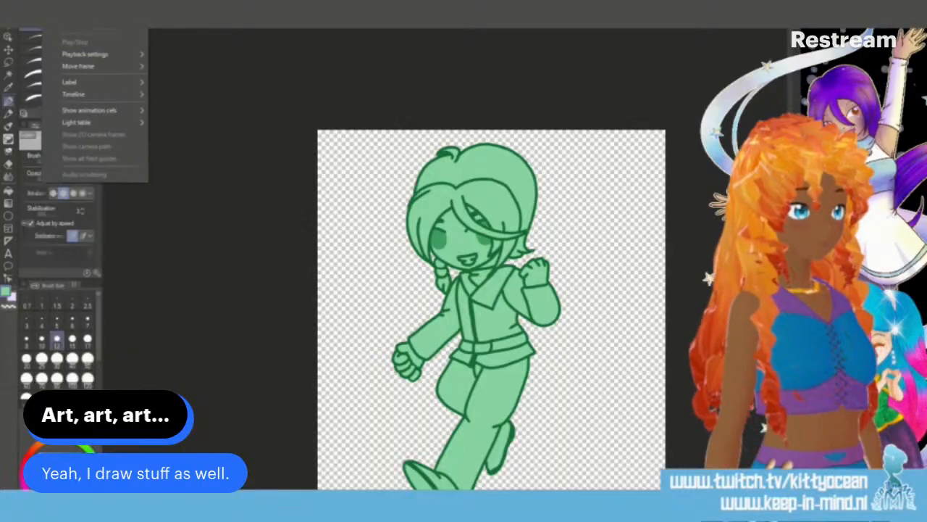
pyautogui.press('Escape')
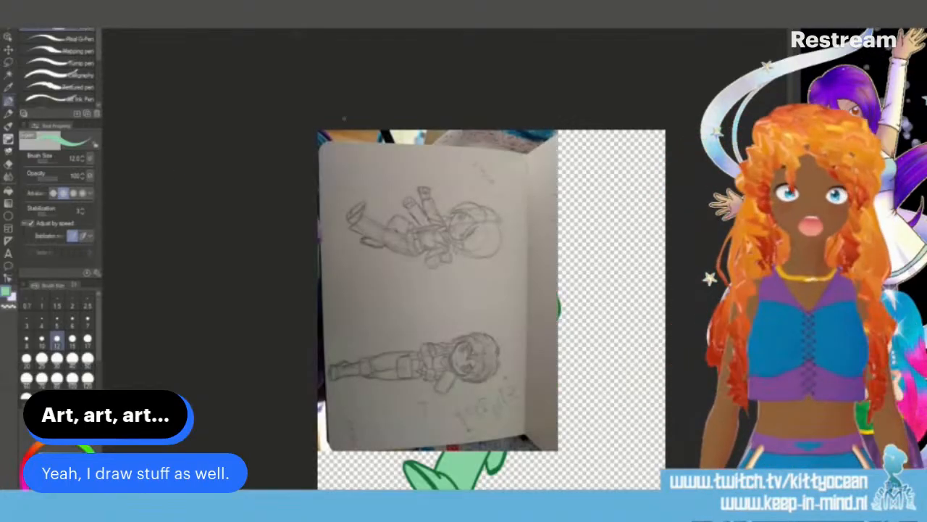
pyautogui.hotkey('ctrl', 't')
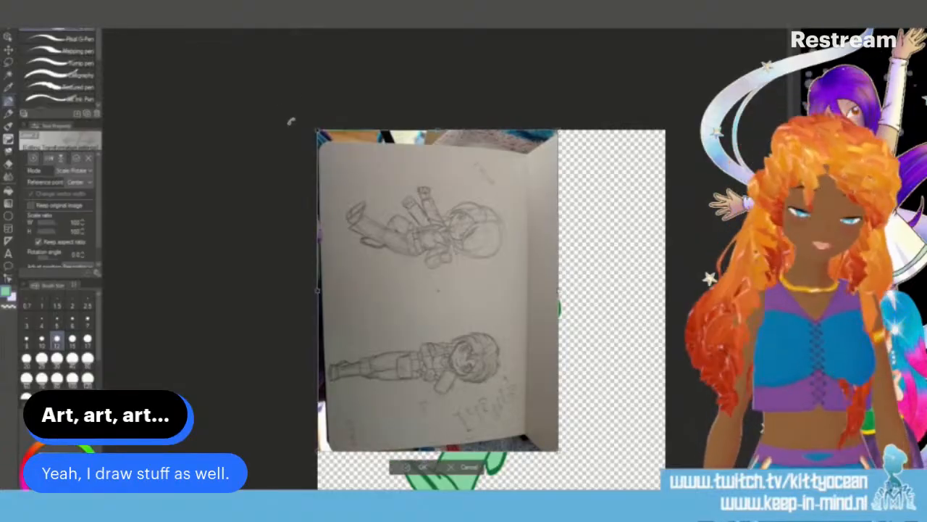
pyautogui.moveTo(291, 120); pyautogui.dragTo(268, 436)
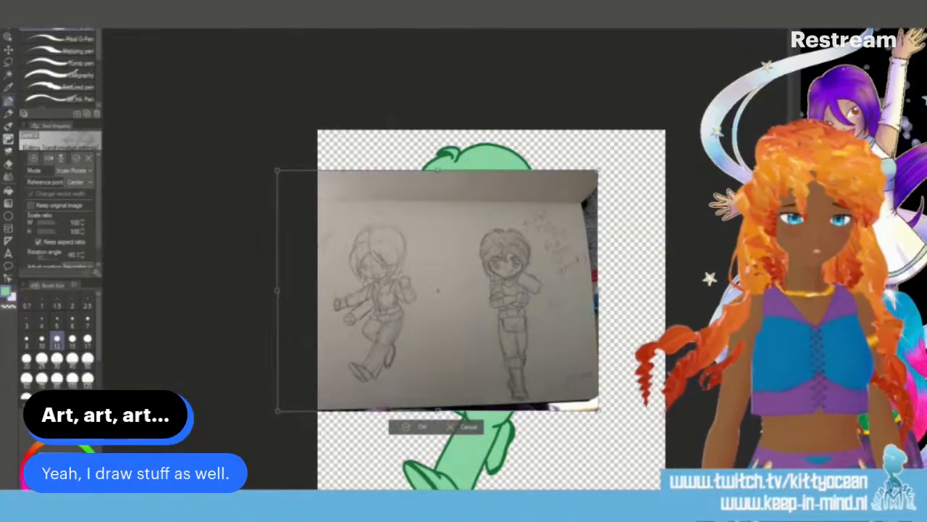
pyautogui.click(422, 427)
pyautogui.hotkey('ctrl', 't')
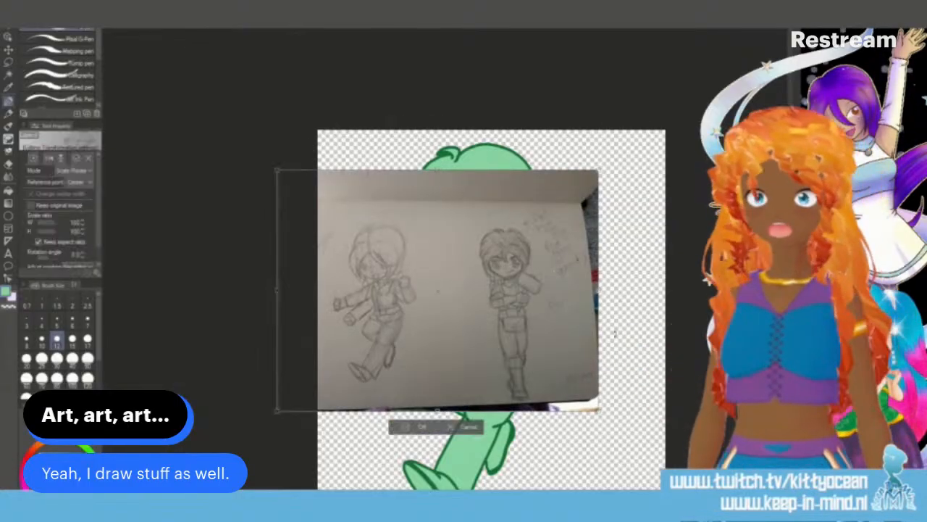
pyautogui.moveTo(601, 411); pyautogui.dragTo(589, 424)
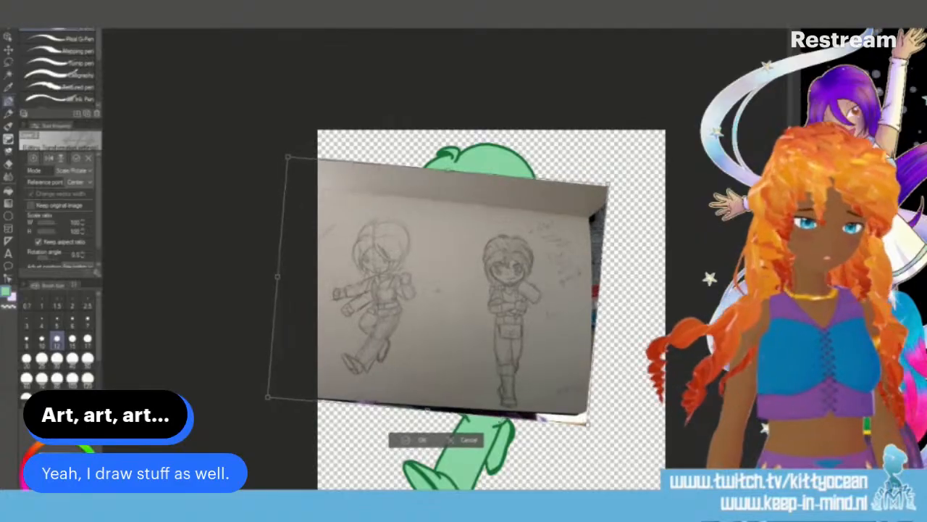
pyautogui.click(470, 440)
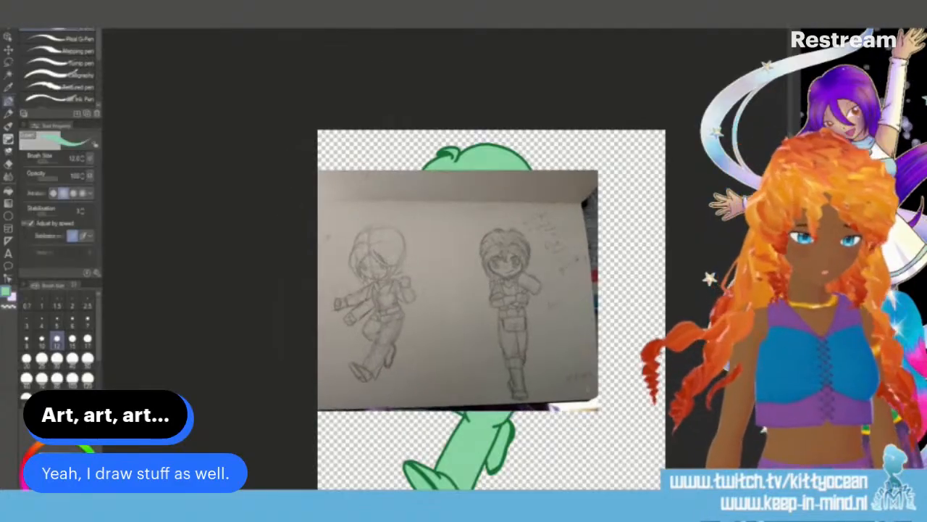
# Step: Enlarge the sketchbook photo to about 204% and move it so the standing figure with crossed arms lies on the canvas
pyautogui.hotkey('ctrl', 't')
pyautogui.moveTo(599, 172); pyautogui.dragTo(774, 54)
pyautogui.moveTo(614, 193); pyautogui.dragTo(426, 302)
pyautogui.moveTo(585, 150); pyautogui.dragTo(747, 30)
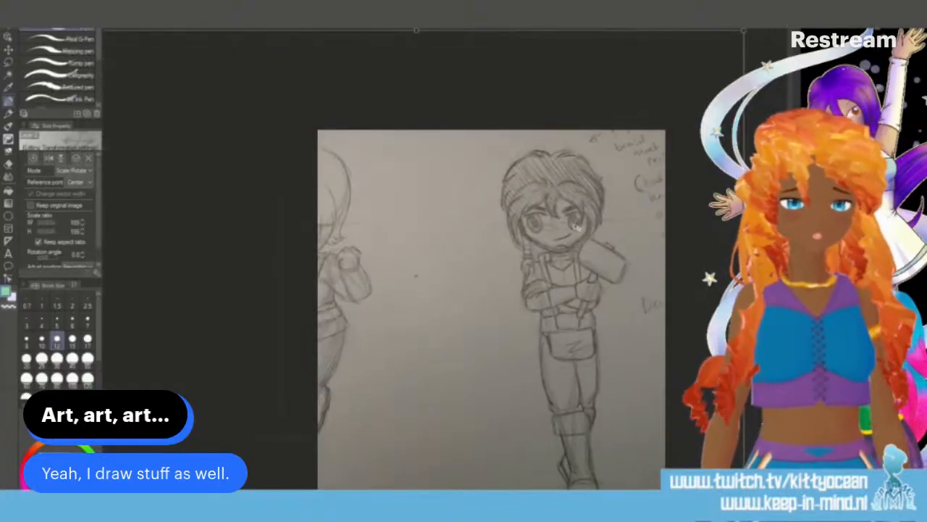
pyautogui.moveTo(579, 227); pyautogui.dragTo(499, 237)
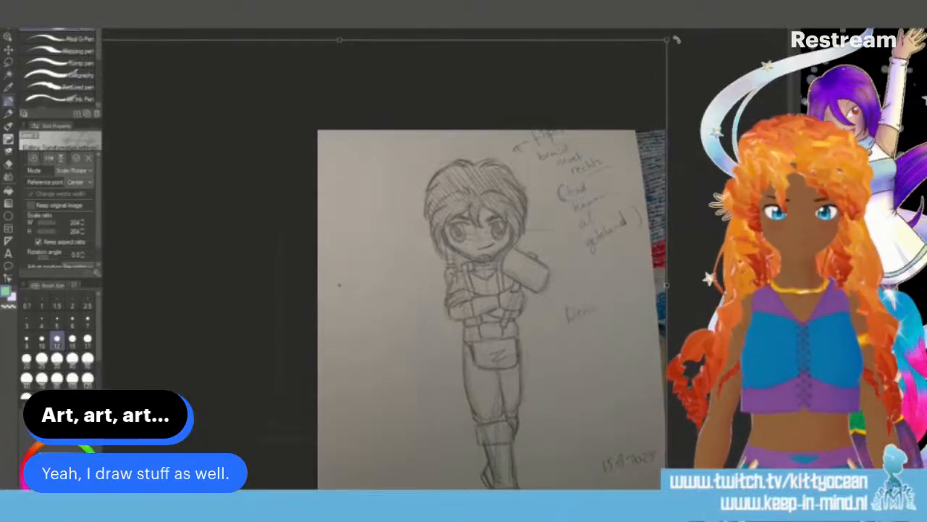
pyautogui.moveTo(668, 42); pyautogui.dragTo(683, 36)
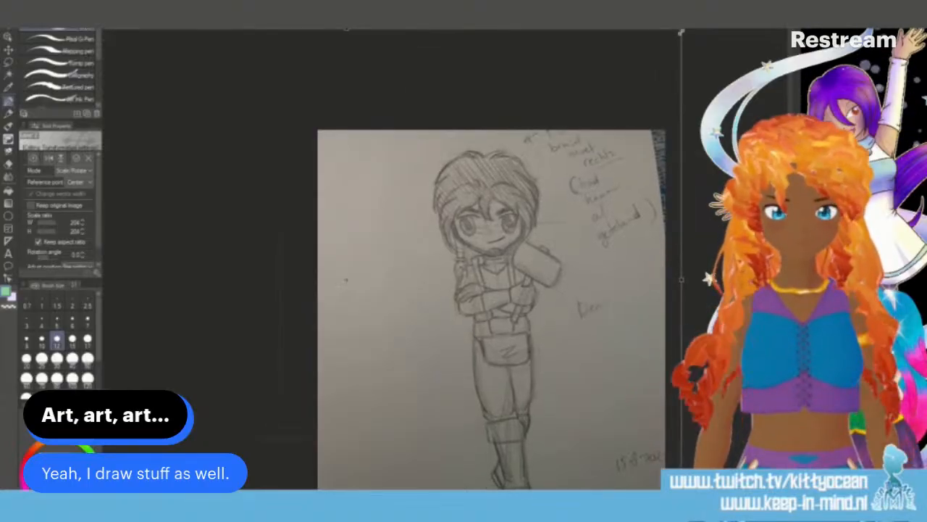
# Step: Scale the photo to about 210%, rotate it about 5° clockwise and shift it so the standing figure fits upright on the canvas
pyautogui.scroll(-1, 681, 32)
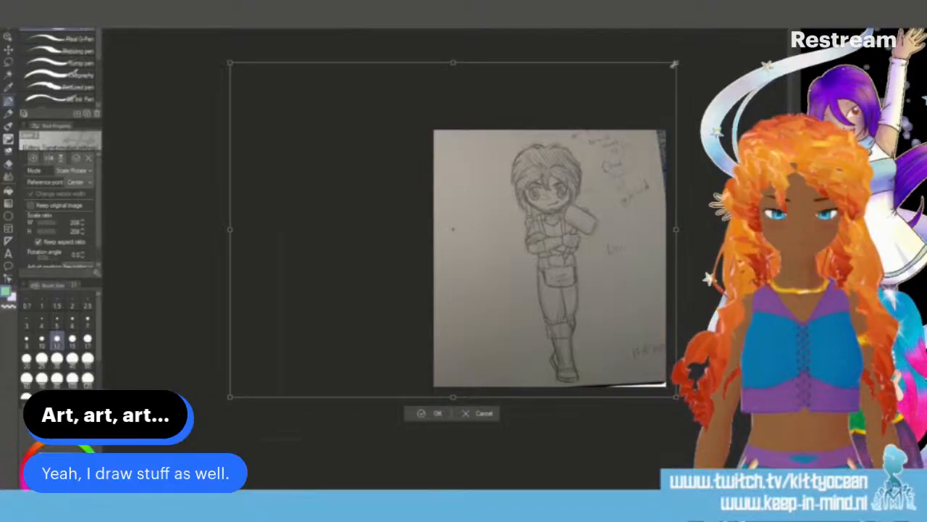
pyautogui.moveTo(673, 63); pyautogui.dragTo(701, 58)
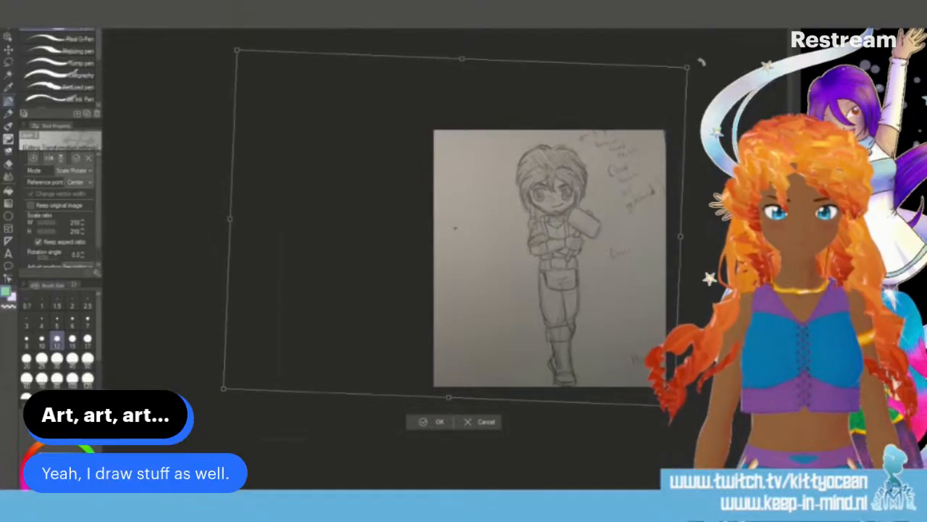
pyautogui.moveTo(562, 156); pyautogui.dragTo(560, 152)
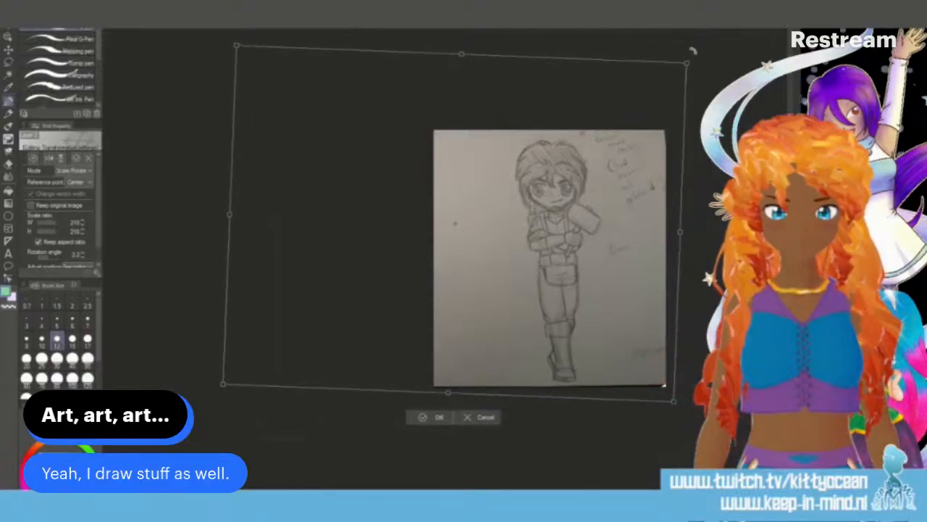
pyautogui.moveTo(697, 55); pyautogui.dragTo(702, 62)
pyautogui.moveTo(577, 173); pyautogui.dragTo(579, 168)
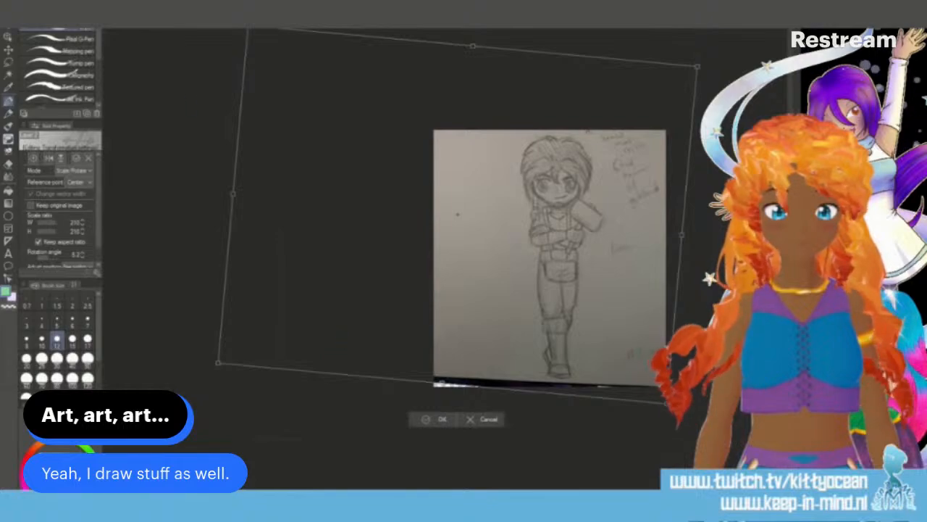
pyautogui.click(30, 8)
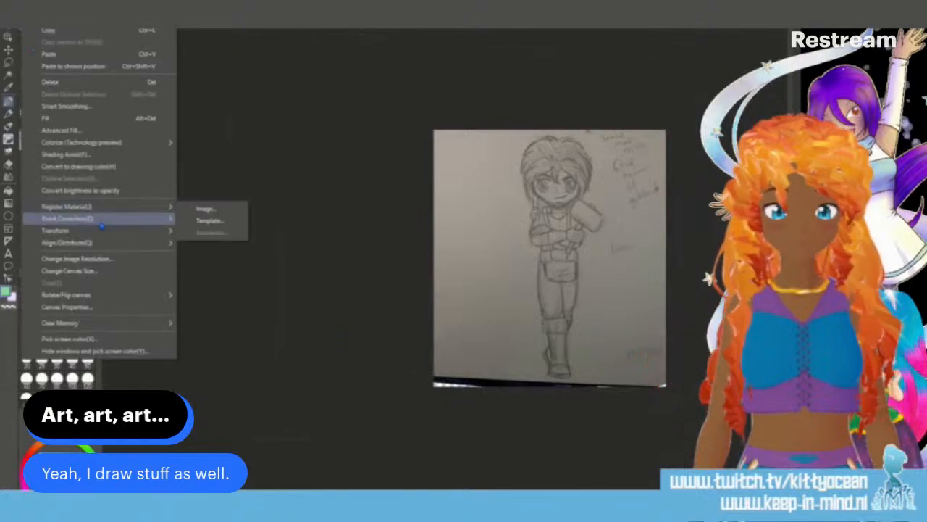
pyautogui.moveTo(109, 231)
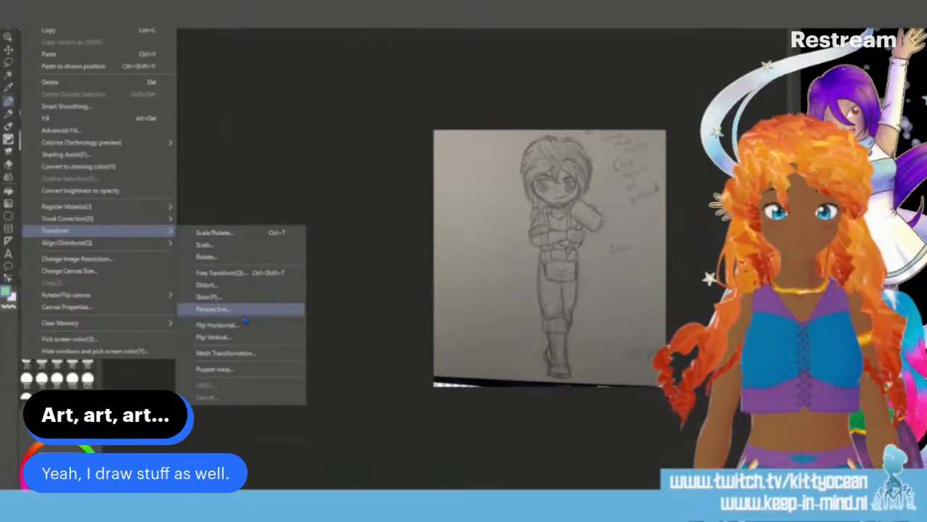
pyautogui.click(247, 339)
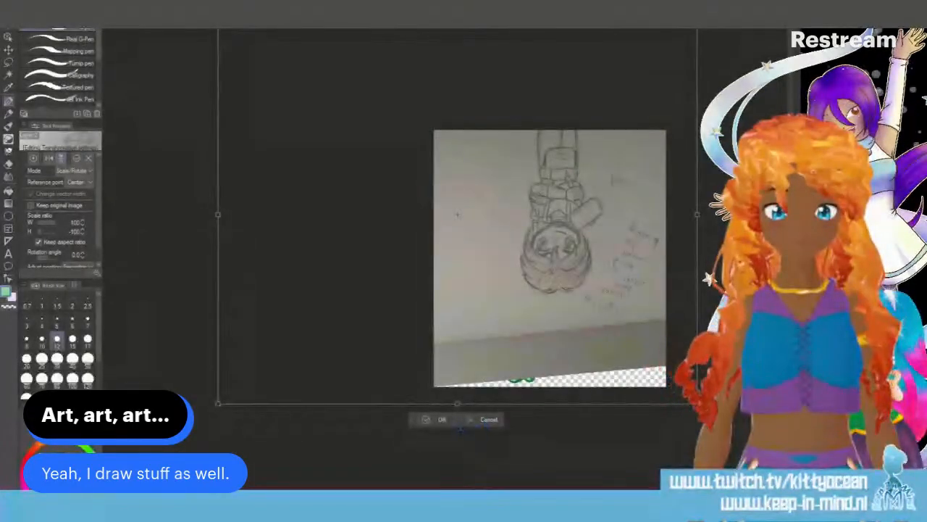
pyautogui.click(482, 420)
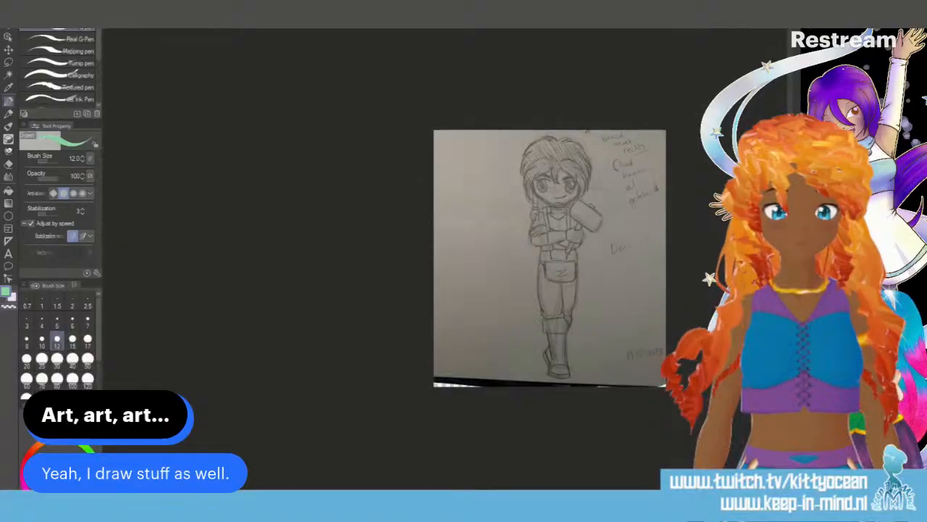
# Step: Flip the sketchbook photo horizontally and shift it so the standing figure with crossed arms is centred on the canvas
pyautogui.click(30, 6)
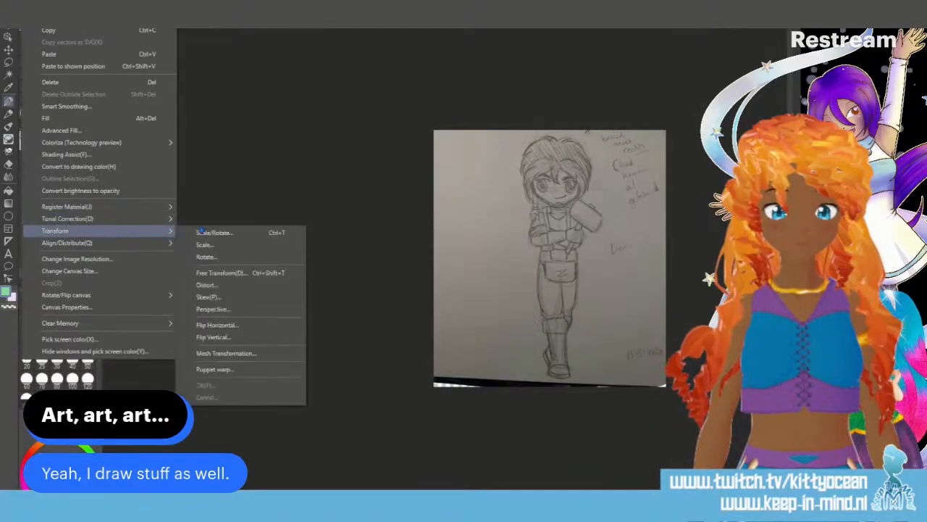
pyautogui.click(246, 325)
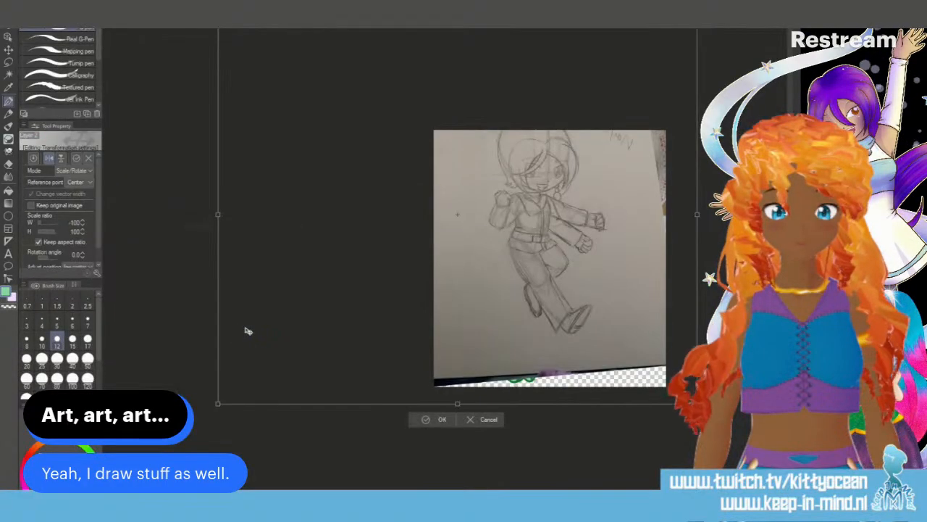
pyautogui.moveTo(593, 240)
pyautogui.mouseDown()
pyautogui.moveTo(496, 246)
pyautogui.moveTo(777, 235)
pyautogui.moveTo(577, 237)
pyautogui.moveTo(580, 247)
pyautogui.mouseUp()
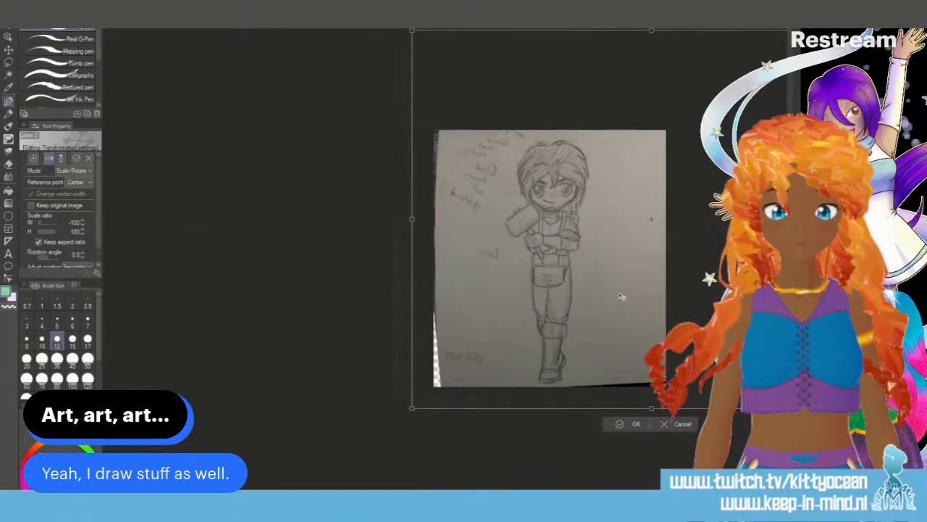
pyautogui.moveTo(618, 295); pyautogui.dragTo(618, 293)
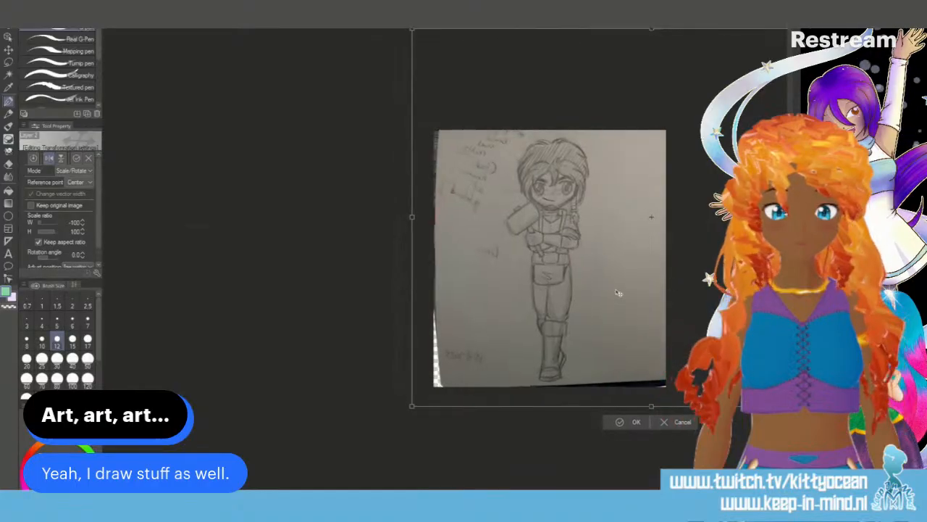
pyautogui.click(636, 421)
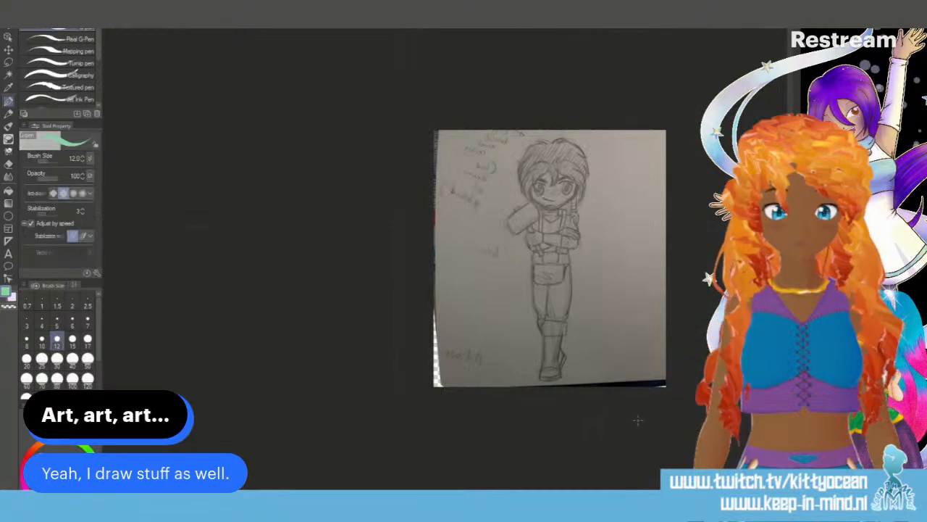
# Step: Choose dark green and trace the pointed bangs over the middle of the forehead and the eye nearest the shouldered case with the size 12 G-pen
pyautogui.scroll(4, 638, 420)
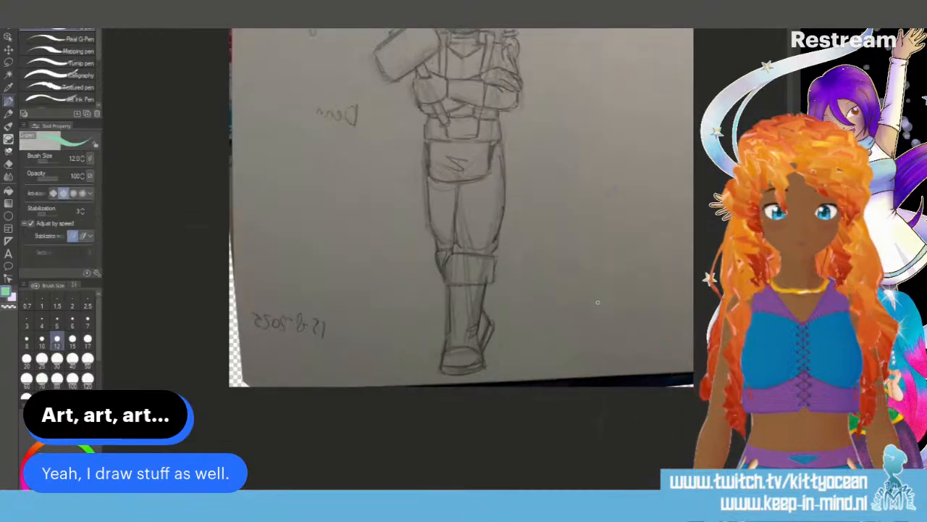
pyautogui.scroll(6, 462, 259)
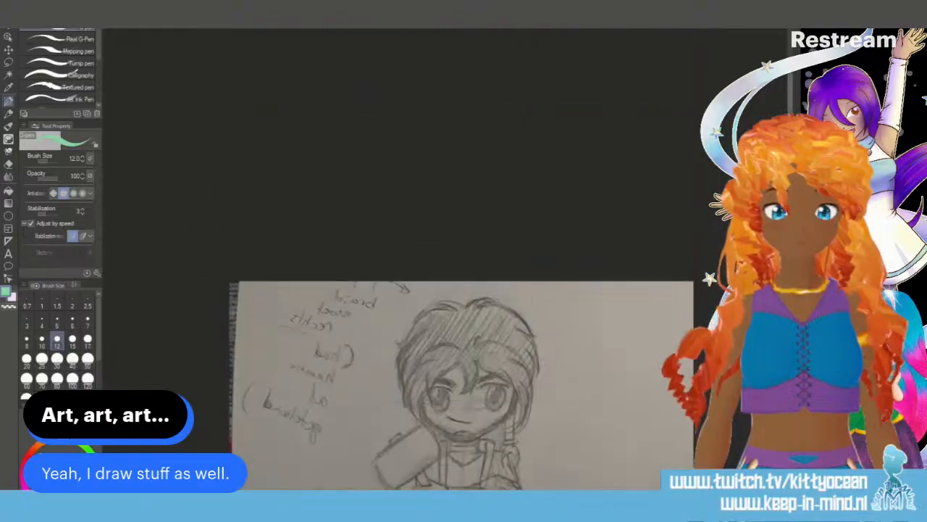
pyautogui.scroll(-1, 462, 259)
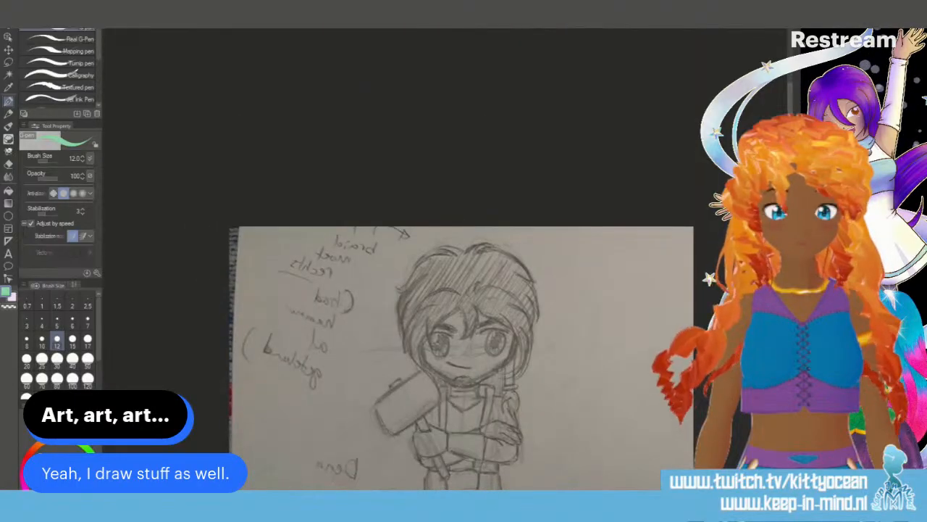
pyautogui.scroll(2, 681, 218)
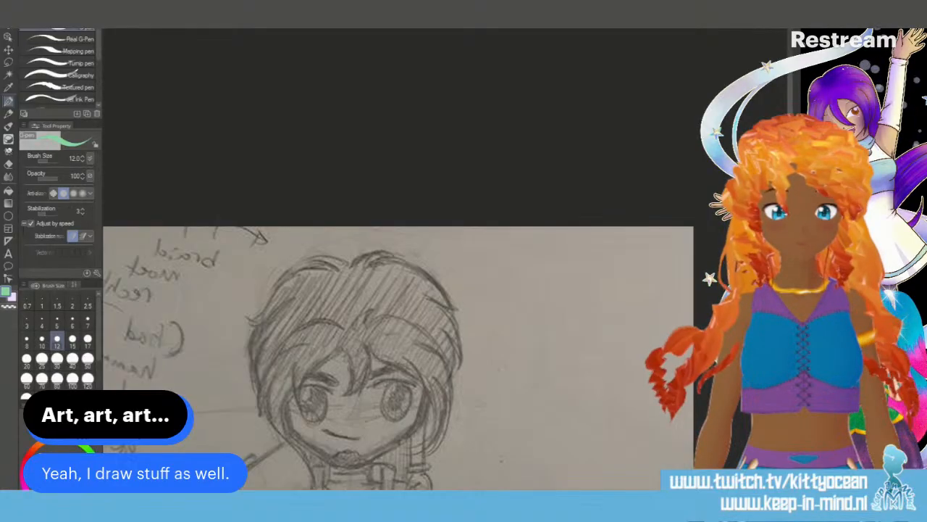
pyautogui.scroll(-5, 398, 359)
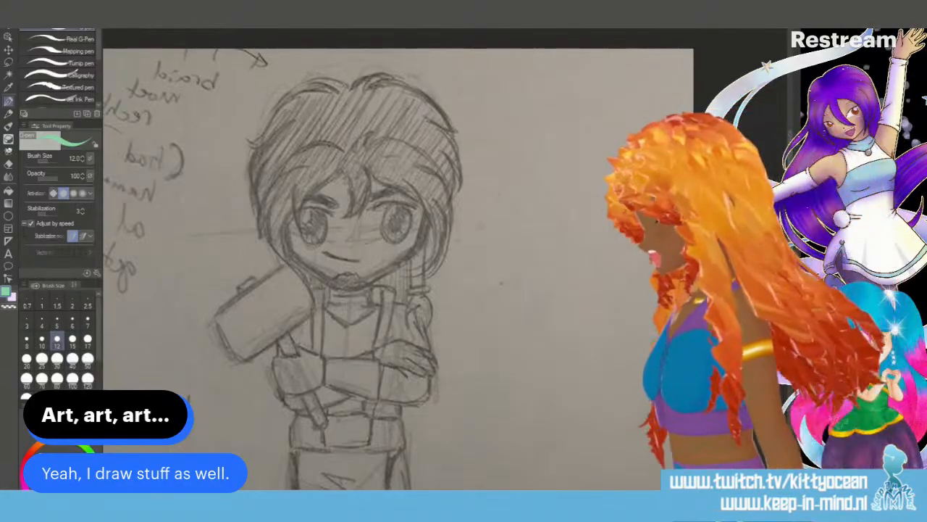
pyautogui.click(71, 479)
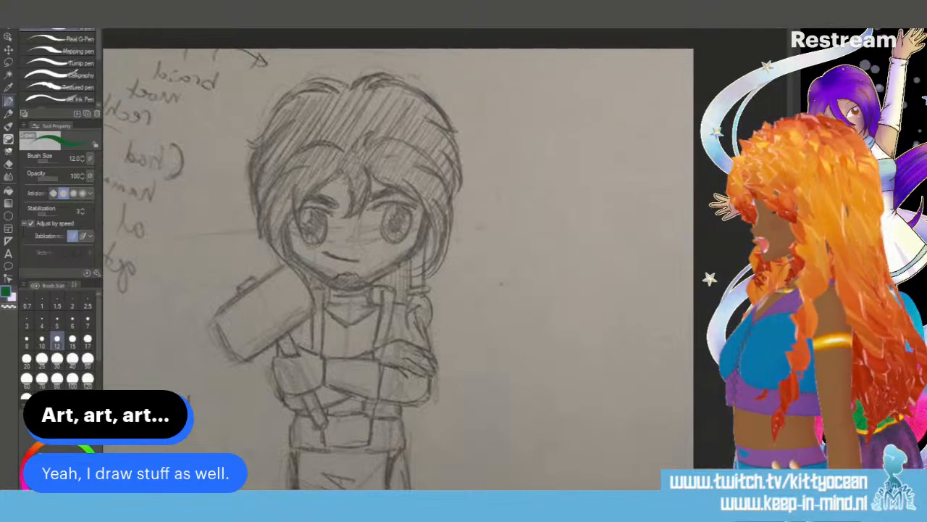
pyautogui.moveTo(363, 162)
pyautogui.mouseDown()
pyautogui.moveTo(371, 197)
pyautogui.moveTo(350, 212)
pyautogui.mouseUp()
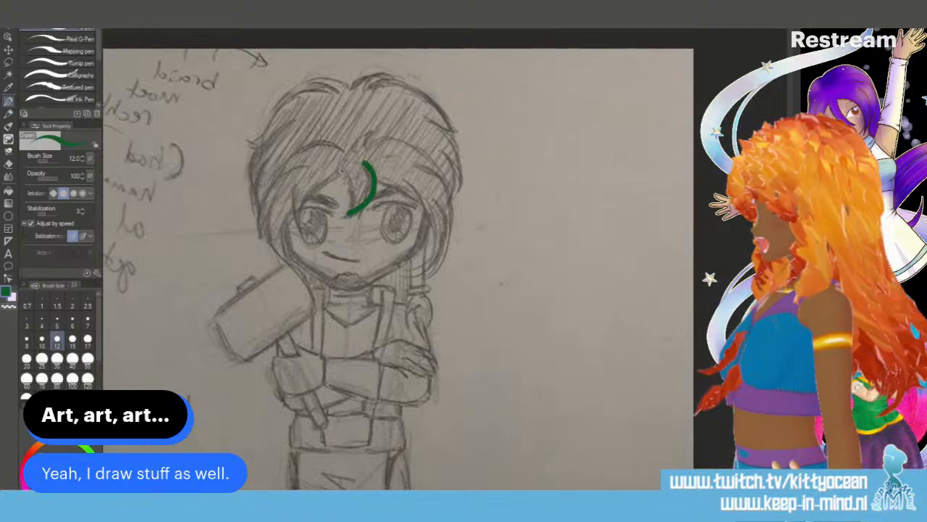
pyautogui.moveTo(341, 171); pyautogui.dragTo(347, 209)
pyautogui.moveTo(346, 171)
pyautogui.mouseDown()
pyautogui.moveTo(319, 188)
pyautogui.moveTo(300, 229)
pyautogui.mouseUp()
pyautogui.moveTo(297, 189)
pyautogui.mouseDown()
pyautogui.moveTo(289, 208)
pyautogui.moveTo(303, 226)
pyautogui.mouseUp()
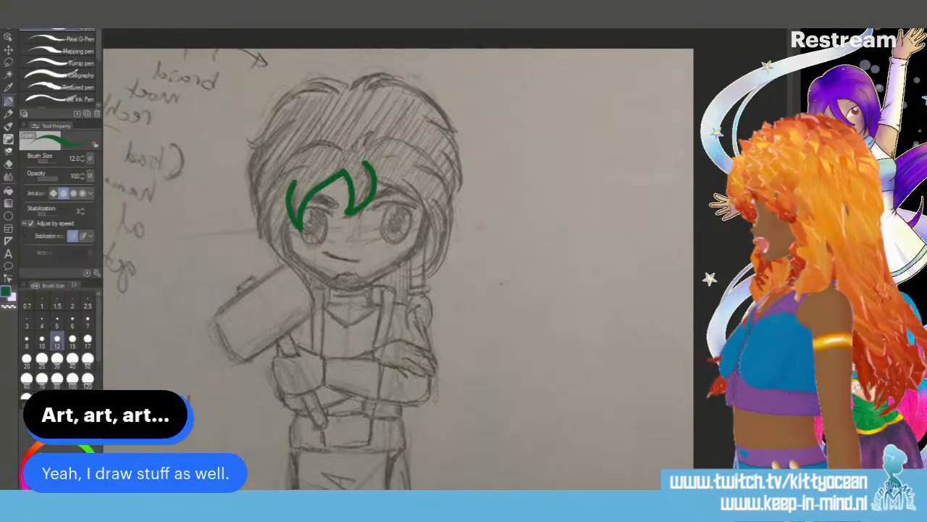
# Step: Trace the curved fringe arcs and the long side locks framing both sides of the face
pyautogui.moveTo(345, 154)
pyautogui.mouseDown()
pyautogui.moveTo(281, 165)
pyautogui.moveTo(276, 179)
pyautogui.moveTo(308, 158)
pyautogui.moveTo(271, 186)
pyautogui.moveTo(260, 239)
pyautogui.mouseUp()
pyautogui.moveTo(276, 192)
pyautogui.mouseDown()
pyautogui.moveTo(267, 215)
pyautogui.moveTo(275, 252)
pyautogui.moveTo(297, 260)
pyautogui.mouseUp()
pyautogui.moveTo(292, 219); pyautogui.dragTo(289, 261)
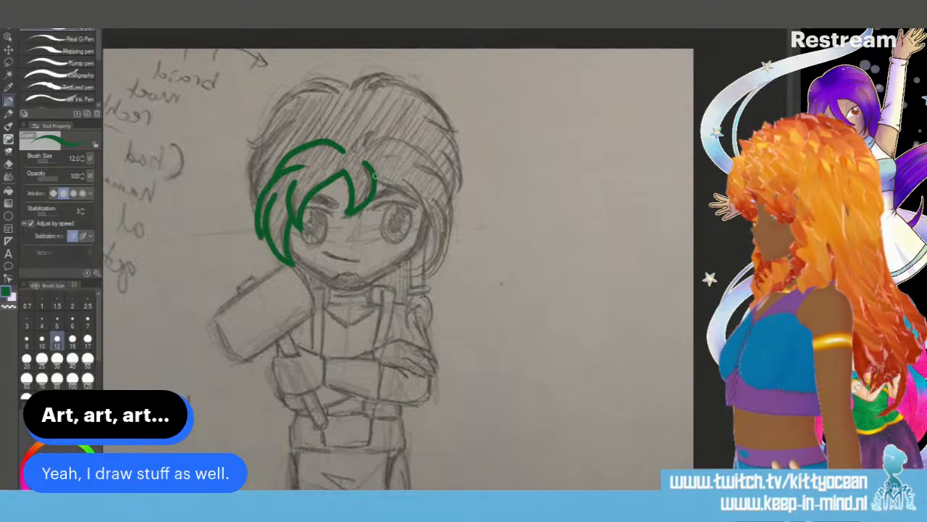
pyautogui.moveTo(376, 176)
pyautogui.mouseDown()
pyautogui.moveTo(405, 187)
pyautogui.moveTo(411, 267)
pyautogui.mouseUp()
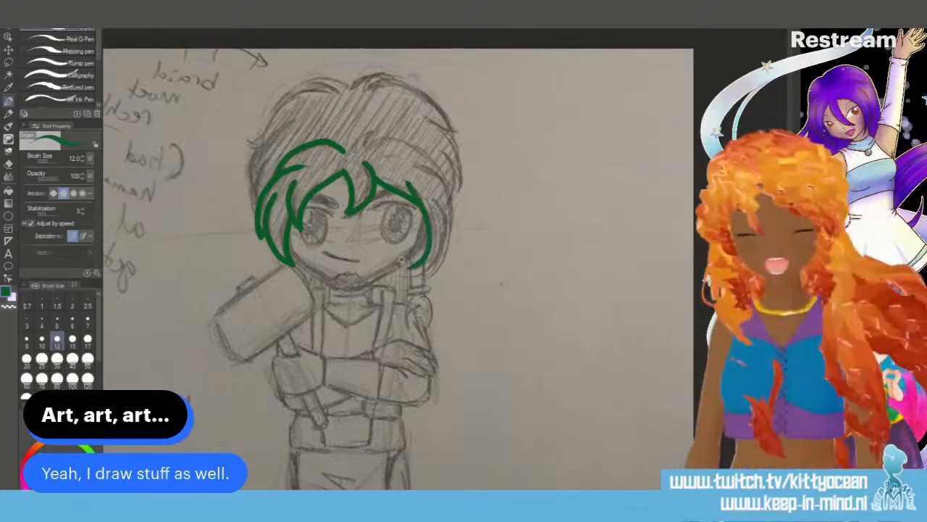
pyautogui.moveTo(421, 165)
pyautogui.mouseDown()
pyautogui.moveTo(444, 181)
pyautogui.moveTo(450, 231)
pyautogui.mouseUp()
pyautogui.moveTo(433, 197)
pyautogui.mouseDown()
pyautogui.moveTo(447, 227)
pyautogui.moveTo(405, 272)
pyautogui.mouseUp()
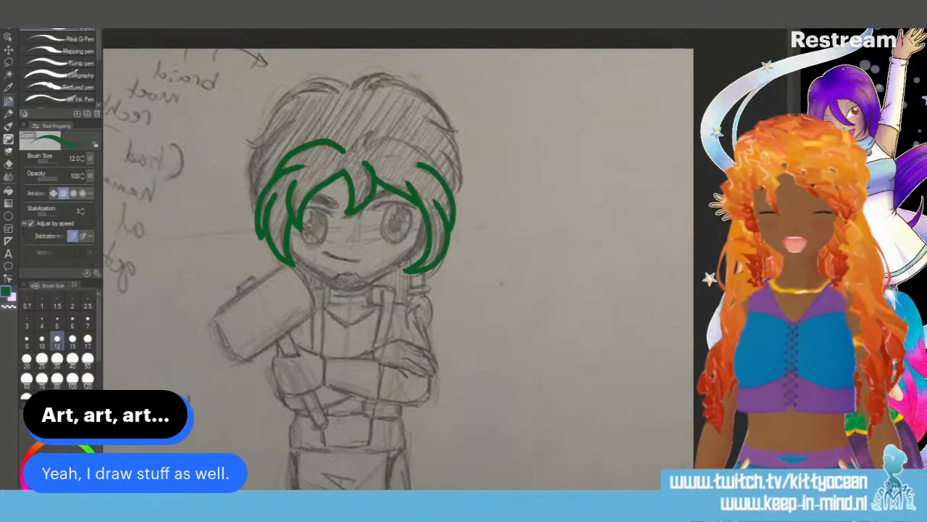
pyautogui.moveTo(364, 151)
pyautogui.mouseDown()
pyautogui.moveTo(405, 138)
pyautogui.moveTo(451, 181)
pyautogui.mouseUp()
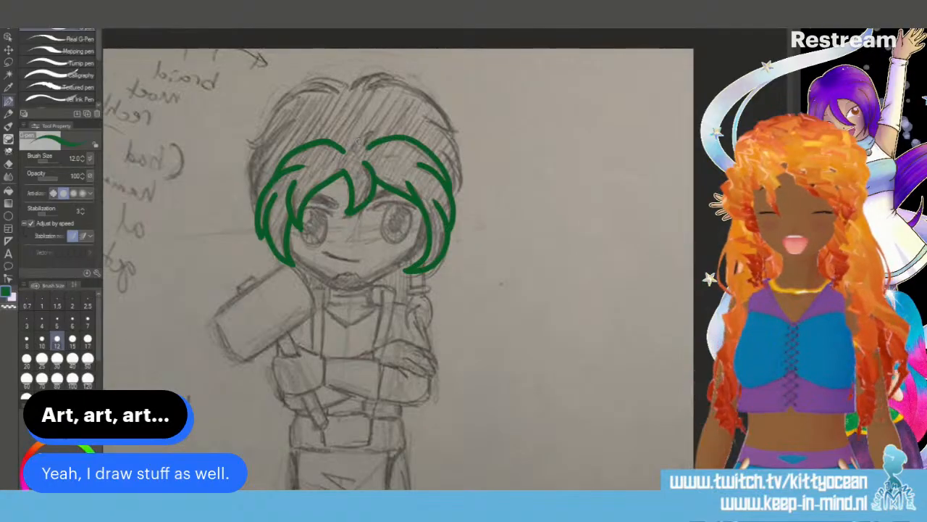
# Step: Trace the hair parting and the outer hair outline around the head, redrawing the contour on the case side
pyautogui.moveTo(351, 151)
pyautogui.mouseDown()
pyautogui.moveTo(377, 133)
pyautogui.moveTo(365, 147)
pyautogui.mouseUp()
pyautogui.moveTo(350, 90)
pyautogui.mouseDown()
pyautogui.moveTo(391, 73)
pyautogui.moveTo(454, 137)
pyautogui.moveTo(453, 208)
pyautogui.moveTo(304, 81)
pyautogui.moveTo(254, 149)
pyautogui.mouseUp()
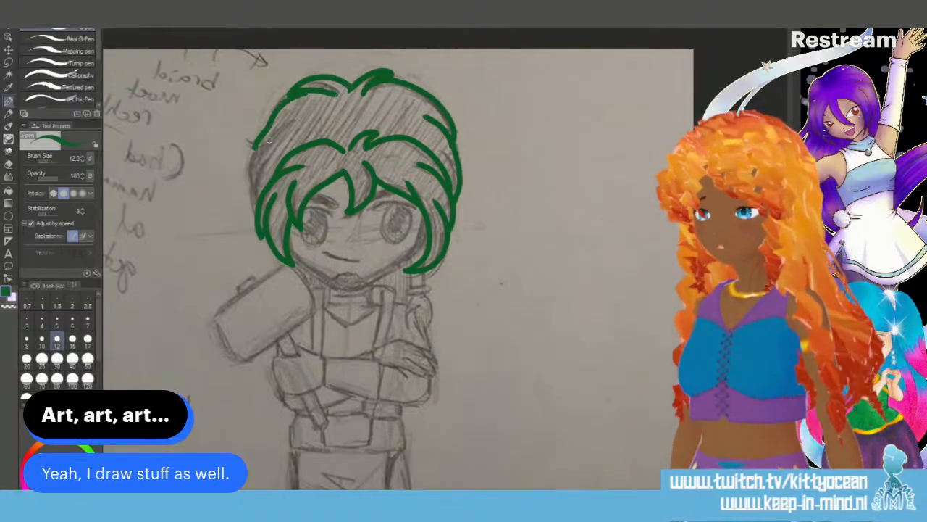
pyautogui.hotkey('ctrl', 'z')
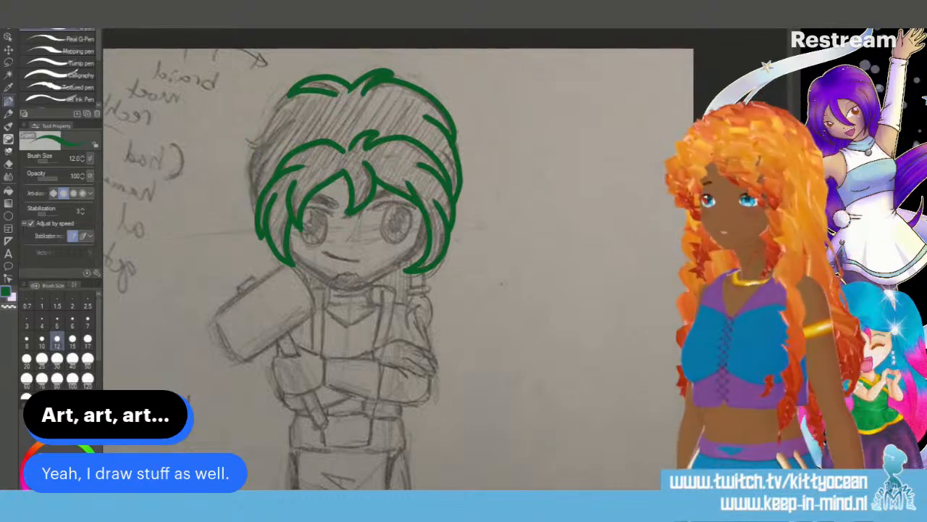
pyautogui.moveTo(307, 90)
pyautogui.mouseDown()
pyautogui.moveTo(248, 139)
pyautogui.moveTo(255, 192)
pyautogui.mouseUp()
pyautogui.moveTo(272, 151); pyautogui.dragTo(255, 197)
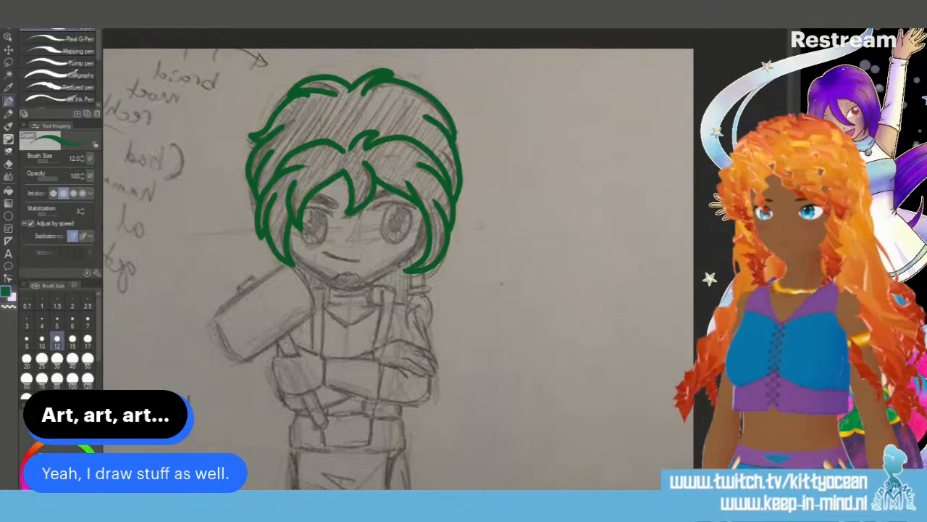
# Step: Trace both thick eyebrows and the upper eyelid lines under the bangs
pyautogui.scroll(2, 293, 105)
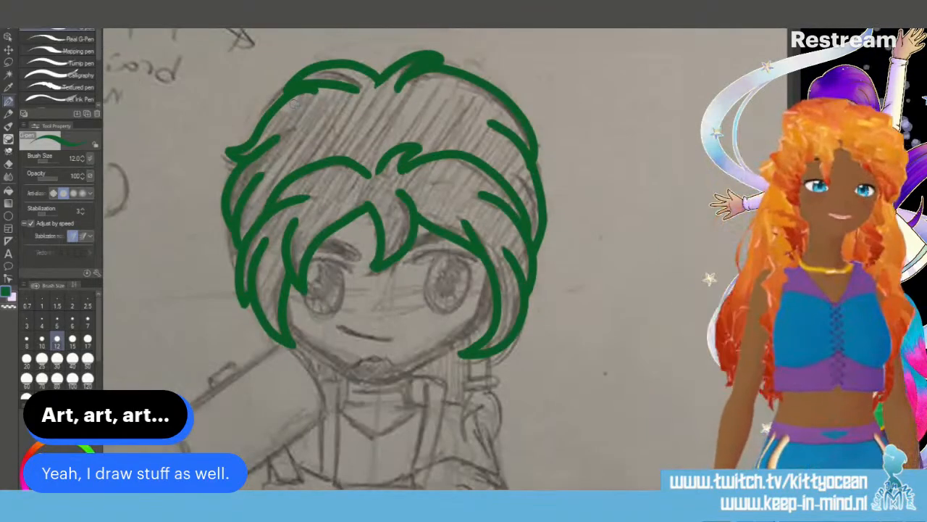
pyautogui.scroll(-3, 327, 189)
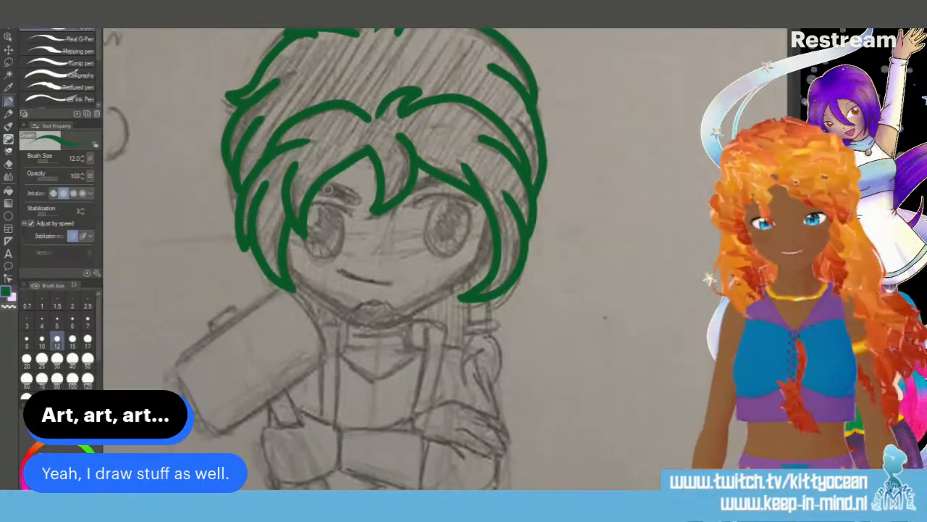
pyautogui.moveTo(328, 189)
pyautogui.mouseDown()
pyautogui.moveTo(358, 197)
pyautogui.moveTo(318, 186)
pyautogui.moveTo(356, 191)
pyautogui.mouseUp()
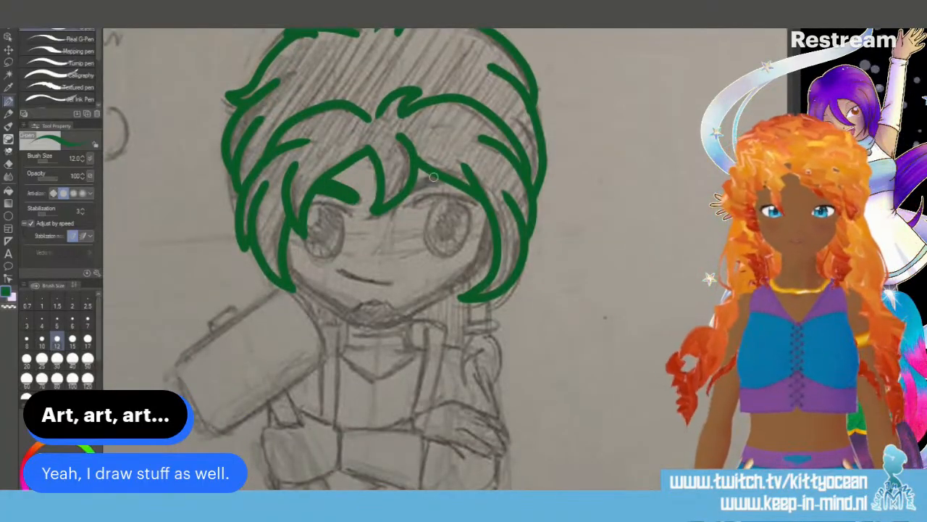
pyautogui.moveTo(433, 177)
pyautogui.mouseDown()
pyautogui.moveTo(416, 192)
pyautogui.moveTo(445, 185)
pyautogui.moveTo(411, 193)
pyautogui.moveTo(450, 189)
pyautogui.mouseUp()
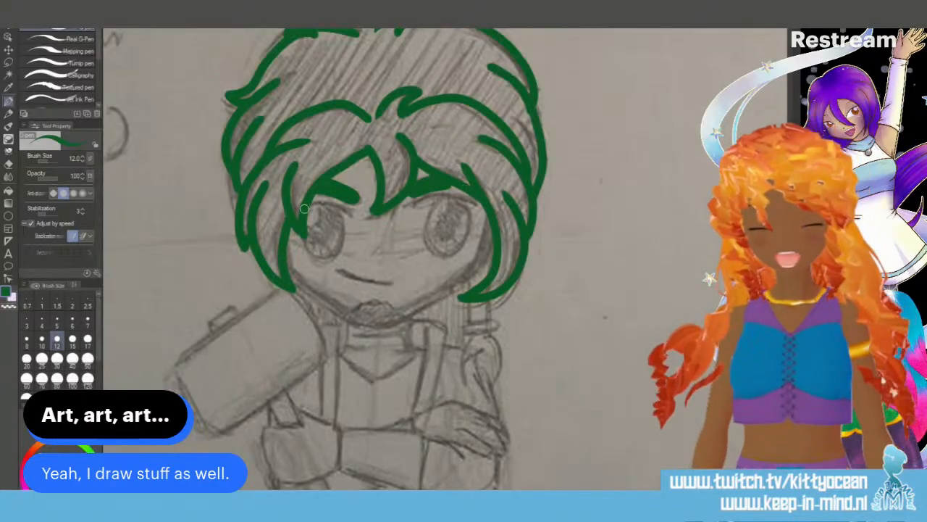
pyautogui.moveTo(305, 213)
pyautogui.mouseDown()
pyautogui.moveTo(324, 203)
pyautogui.moveTo(349, 212)
pyautogui.mouseUp()
pyautogui.moveTo(409, 209); pyautogui.dragTo(471, 206)
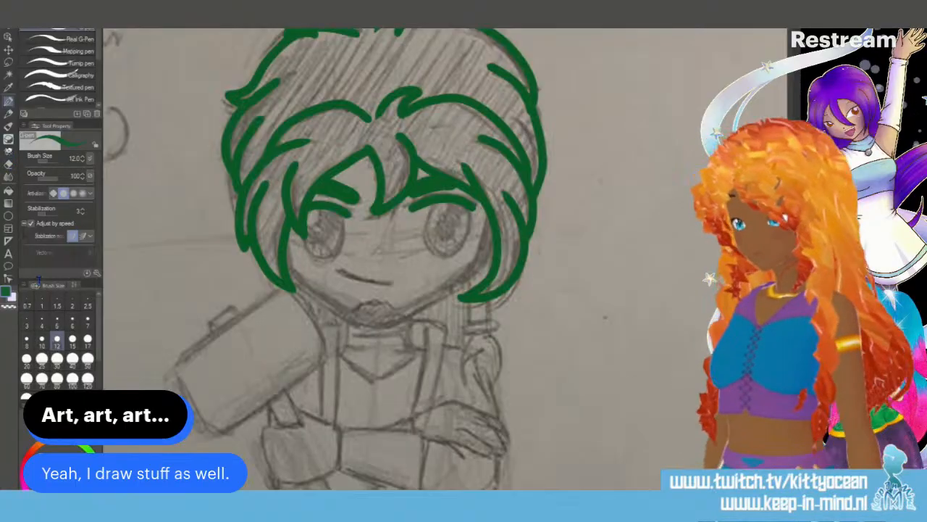
pyautogui.click(8, 190)
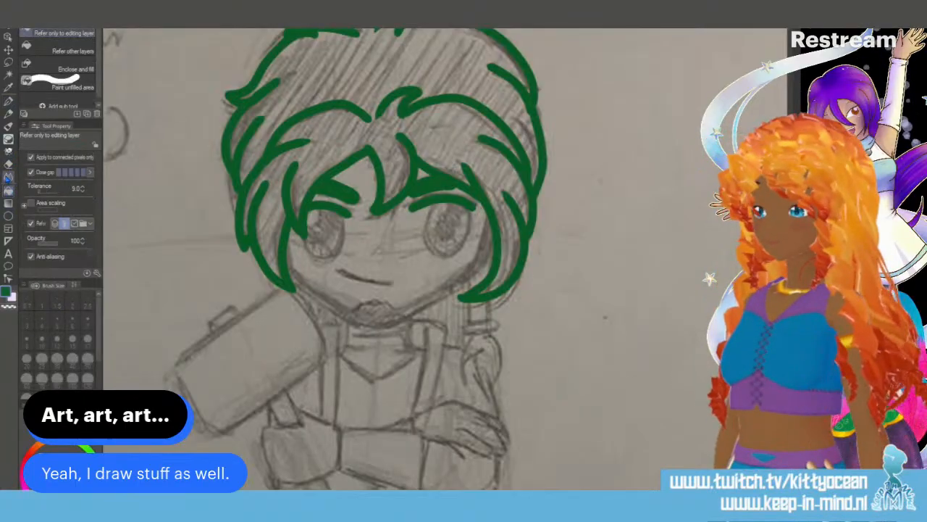
pyautogui.click(8, 164)
pyautogui.click(42, 325)
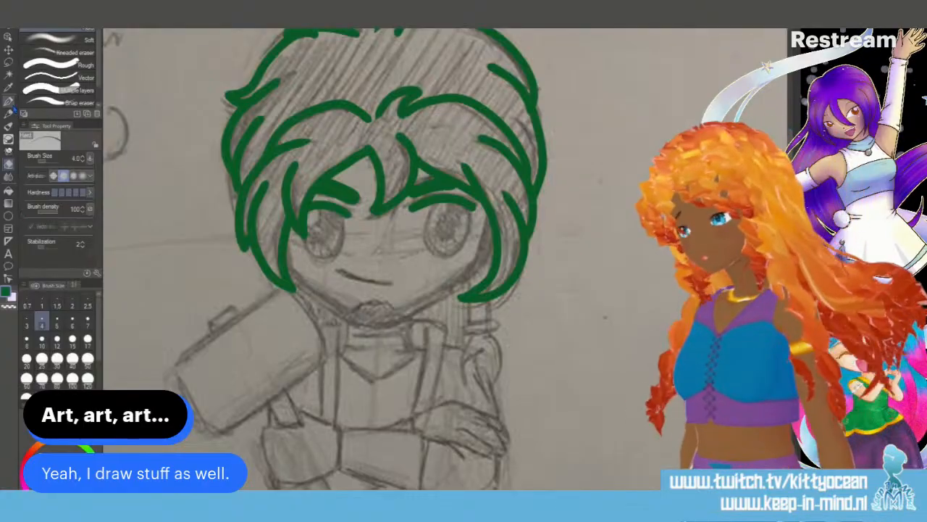
# Step: Outline the rounded rectangular case over the shoulder with the G-pen, including the small handle on its upper edge
pyautogui.click(8, 103)
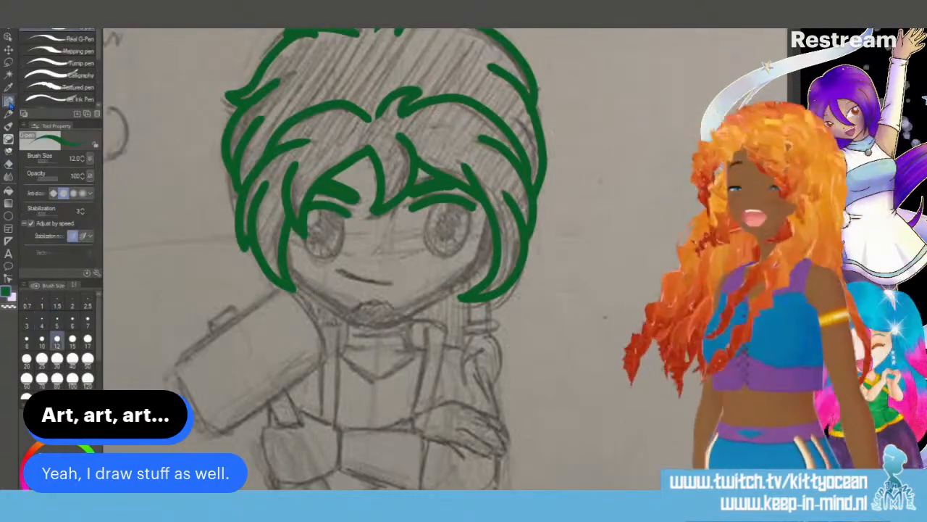
pyautogui.moveTo(174, 362)
pyautogui.mouseDown()
pyautogui.moveTo(284, 290)
pyautogui.moveTo(330, 357)
pyautogui.mouseUp()
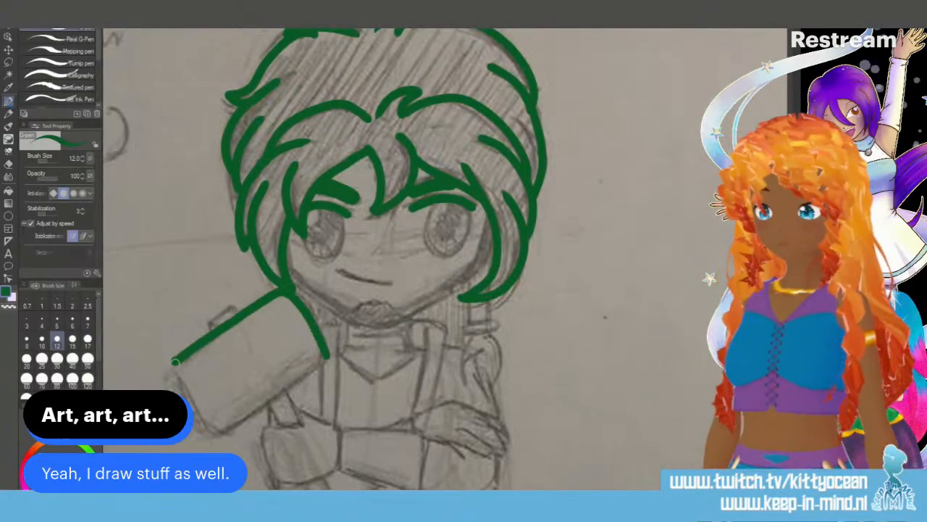
pyautogui.moveTo(174, 360)
pyautogui.mouseDown()
pyautogui.moveTo(178, 385)
pyautogui.moveTo(214, 436)
pyautogui.moveTo(324, 365)
pyautogui.mouseUp()
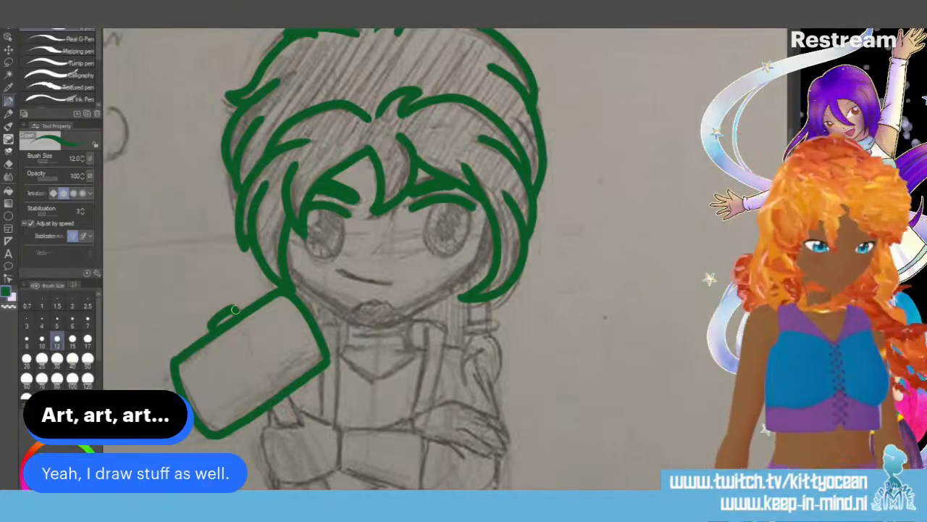
# Step: Trace the jawline on both sides with thickened sideburns, then outline the chin beard and fill it solid green
pyautogui.moveTo(488, 213)
pyautogui.mouseDown()
pyautogui.moveTo(474, 269)
pyautogui.moveTo(401, 314)
pyautogui.mouseUp()
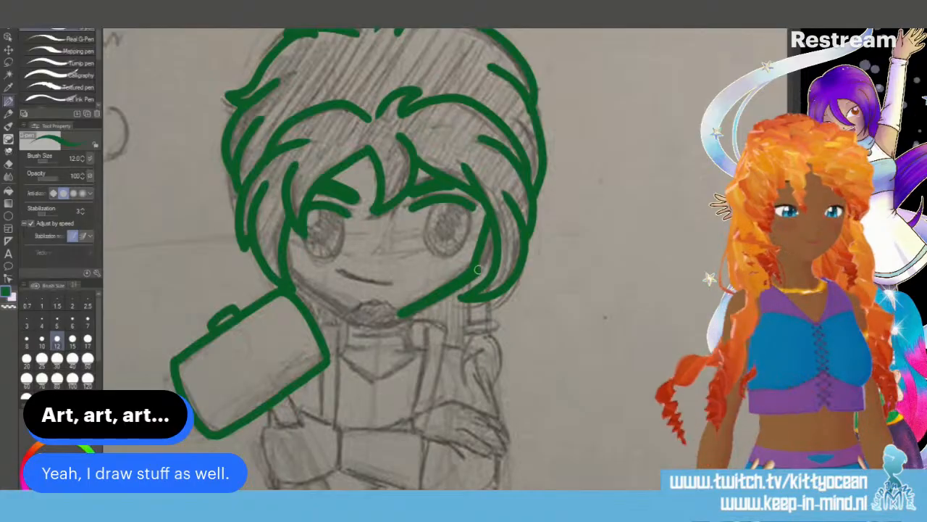
pyautogui.moveTo(478, 270); pyautogui.dragTo(490, 224)
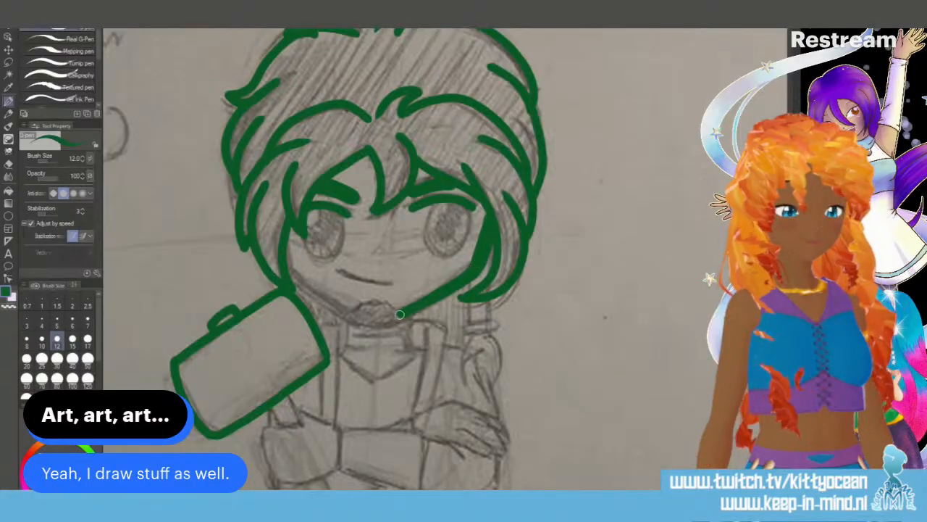
pyautogui.moveTo(400, 314)
pyautogui.mouseDown()
pyautogui.moveTo(380, 303)
pyautogui.moveTo(350, 315)
pyautogui.moveTo(397, 318)
pyautogui.moveTo(402, 304)
pyautogui.moveTo(356, 304)
pyautogui.moveTo(393, 302)
pyautogui.mouseUp()
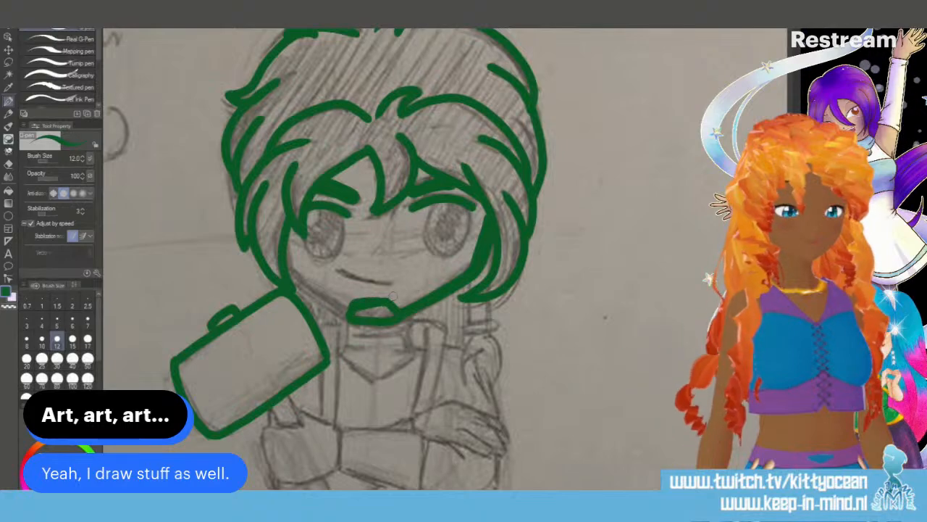
pyautogui.moveTo(291, 233)
pyautogui.mouseDown()
pyautogui.moveTo(298, 275)
pyautogui.moveTo(349, 311)
pyautogui.mouseUp()
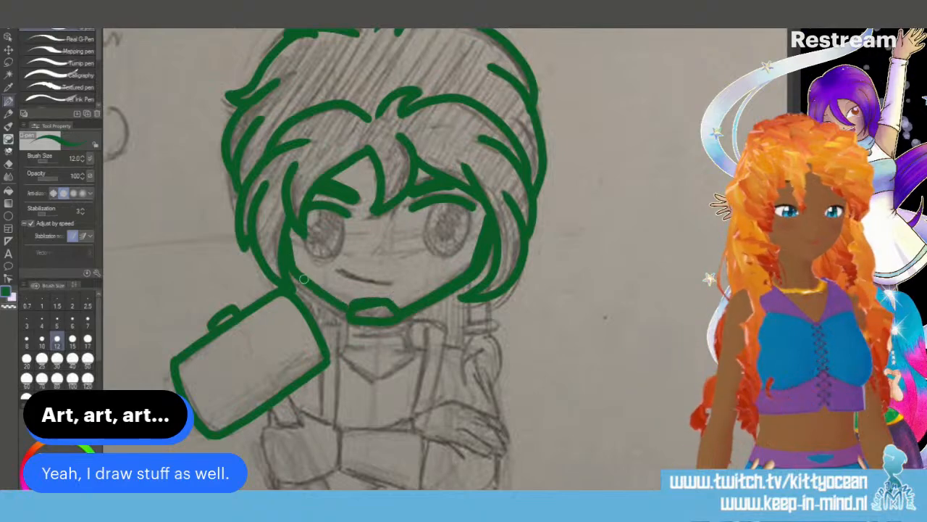
pyautogui.moveTo(291, 277)
pyautogui.mouseDown()
pyautogui.moveTo(342, 313)
pyautogui.moveTo(352, 315)
pyautogui.moveTo(346, 302)
pyautogui.moveTo(358, 314)
pyautogui.moveTo(384, 313)
pyautogui.mouseUp()
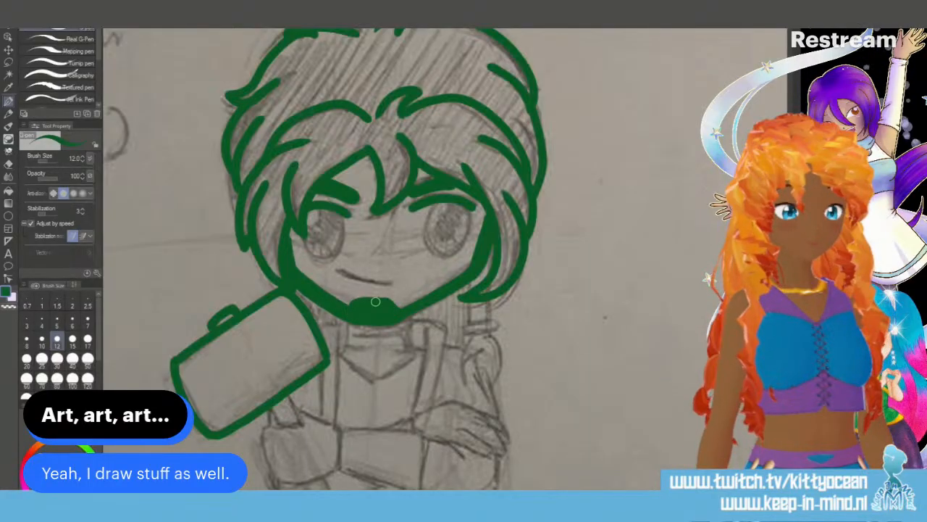
# Step: Trace the smiling mouth above the beard, and the hair tail with its square tie and curled end beside the shoulder
pyautogui.moveTo(375, 301); pyautogui.dragTo(395, 305)
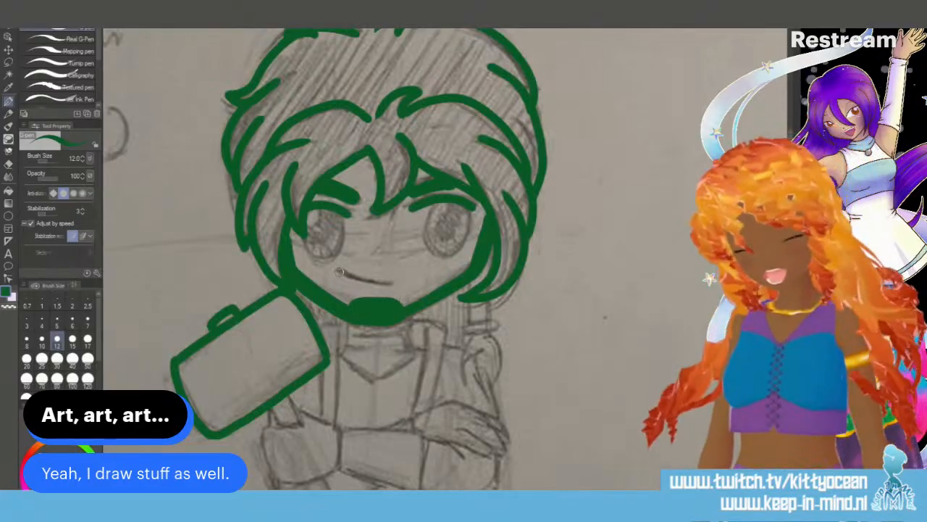
pyautogui.moveTo(337, 272)
pyautogui.mouseDown()
pyautogui.moveTo(391, 284)
pyautogui.moveTo(387, 277)
pyautogui.mouseUp()
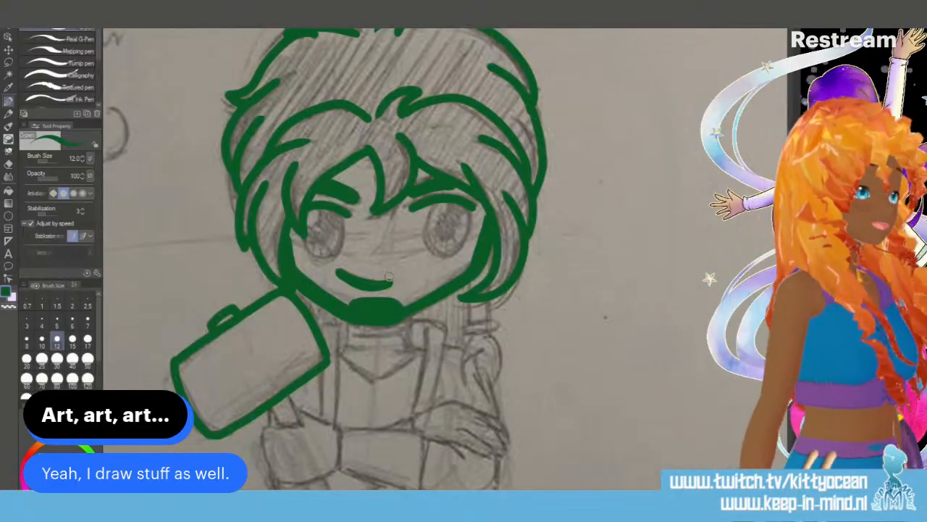
pyautogui.scroll(-3, 355, 261)
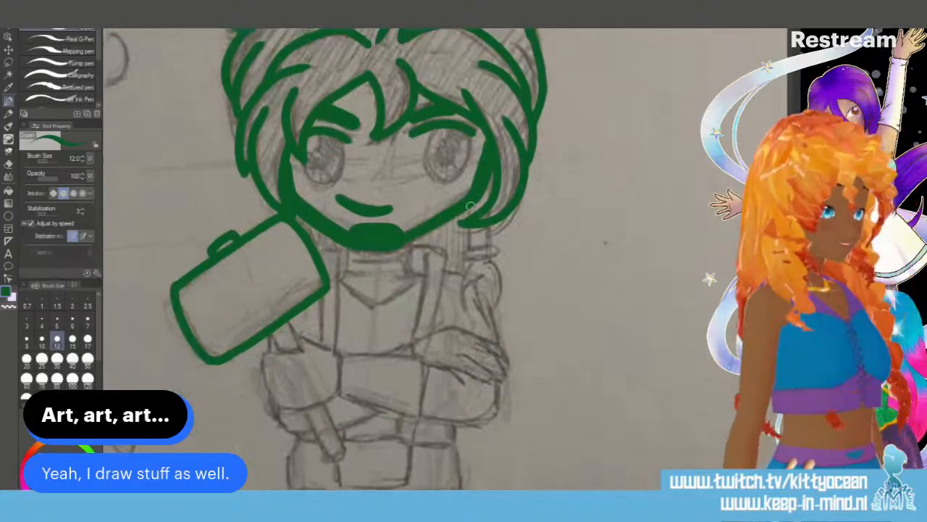
pyautogui.moveTo(465, 221)
pyautogui.mouseDown()
pyautogui.moveTo(467, 247)
pyautogui.moveTo(482, 249)
pyautogui.moveTo(489, 226)
pyautogui.moveTo(461, 258)
pyautogui.moveTo(494, 255)
pyautogui.moveTo(468, 253)
pyautogui.moveTo(461, 300)
pyautogui.moveTo(479, 280)
pyautogui.moveTo(464, 304)
pyautogui.mouseUp()
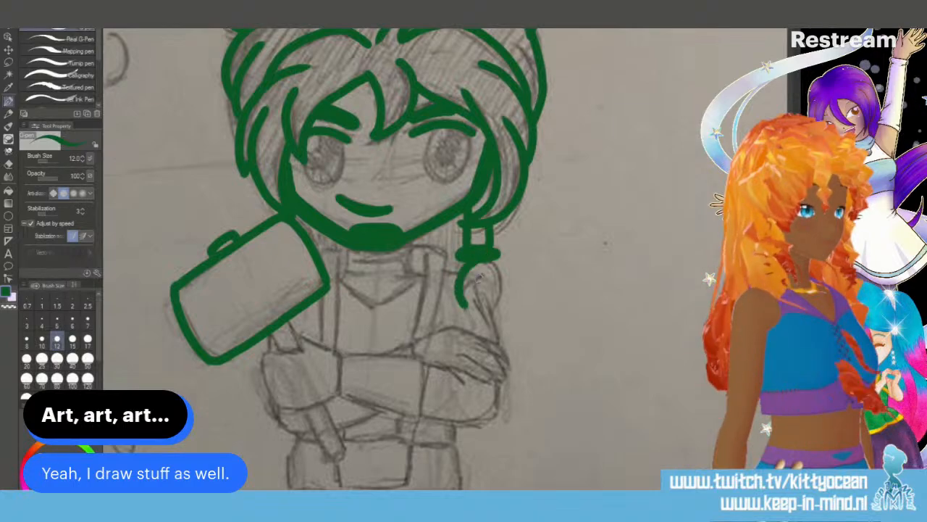
pyautogui.moveTo(480, 274); pyautogui.dragTo(469, 310)
pyautogui.moveTo(485, 258); pyautogui.dragTo(490, 319)
pyautogui.moveTo(474, 286); pyautogui.dragTo(480, 328)
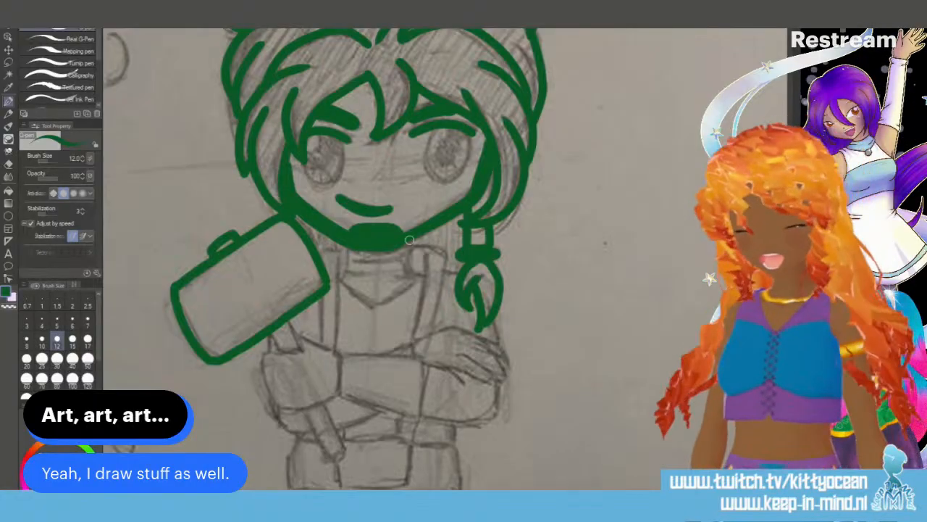
# Step: Trace the neck with its pointed collar, and the vest edges and shoulder lines on both sides of the chest
pyautogui.moveTo(403, 248); pyautogui.dragTo(413, 279)
pyautogui.moveTo(346, 251)
pyautogui.mouseDown()
pyautogui.moveTo(346, 289)
pyautogui.moveTo(371, 306)
pyautogui.moveTo(413, 278)
pyautogui.mouseUp()
pyautogui.moveTo(350, 262)
pyautogui.mouseDown()
pyautogui.moveTo(405, 257)
pyautogui.moveTo(416, 330)
pyautogui.mouseUp()
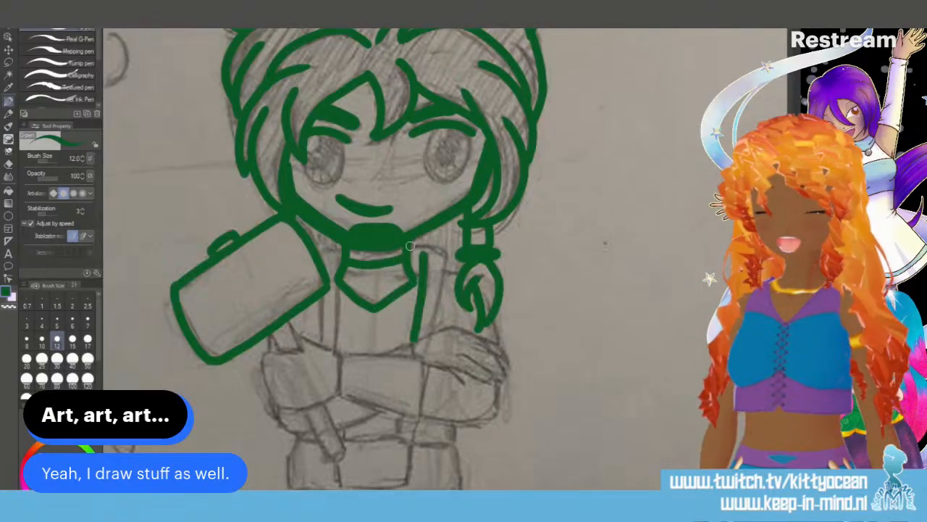
pyautogui.moveTo(410, 246)
pyautogui.mouseDown()
pyautogui.moveTo(447, 249)
pyautogui.moveTo(430, 328)
pyautogui.mouseUp()
pyautogui.moveTo(336, 282); pyautogui.dragTo(339, 352)
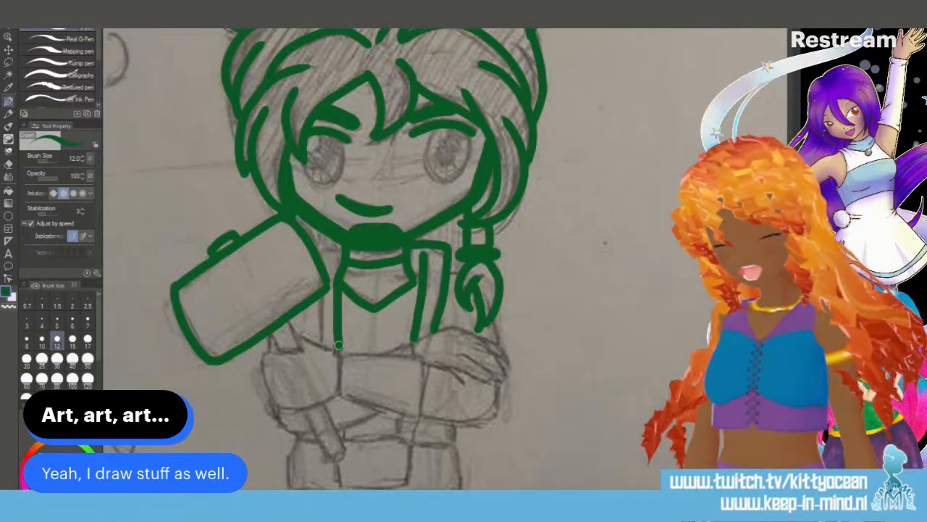
pyautogui.moveTo(320, 299); pyautogui.dragTo(317, 344)
pyautogui.moveTo(312, 250); pyautogui.dragTo(344, 240)
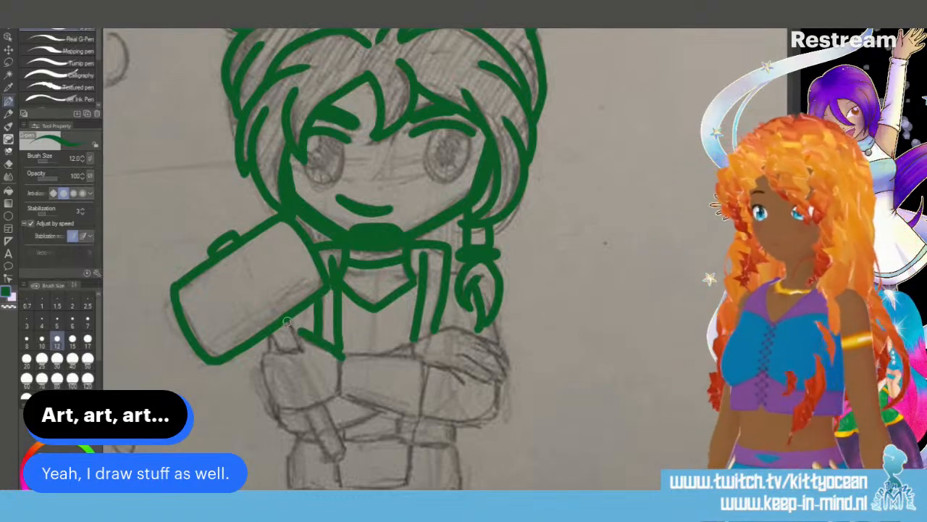
# Step: Trace the grip under the case and the folded front arm, including the elbow section, forearm and cuff
pyautogui.moveTo(288, 321); pyautogui.dragTo(304, 352)
pyautogui.moveTo(271, 334)
pyautogui.mouseDown()
pyautogui.moveTo(283, 353)
pyautogui.moveTo(303, 355)
pyautogui.moveTo(266, 353)
pyautogui.moveTo(271, 394)
pyautogui.moveTo(282, 409)
pyautogui.moveTo(312, 409)
pyautogui.mouseUp()
pyautogui.moveTo(341, 351); pyautogui.dragTo(342, 401)
pyautogui.moveTo(341, 352); pyautogui.dragTo(430, 353)
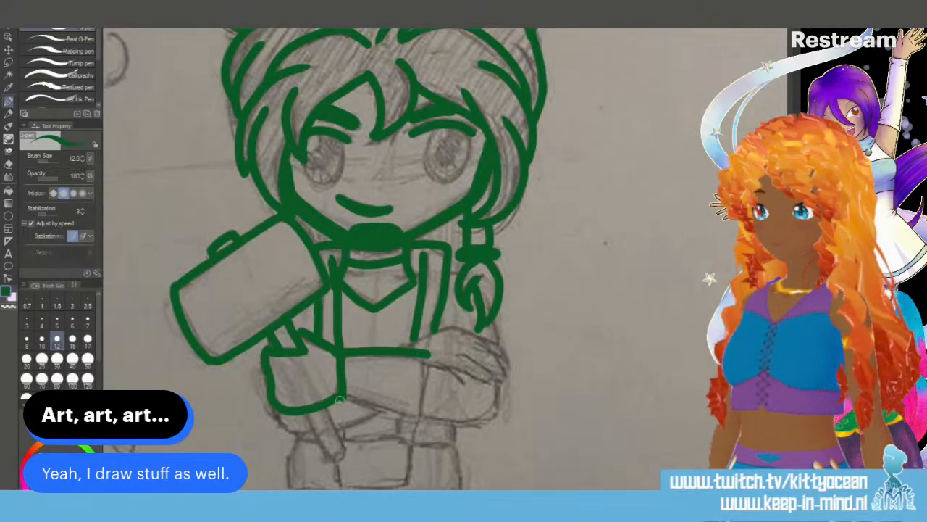
pyautogui.moveTo(338, 397)
pyautogui.mouseDown()
pyautogui.moveTo(412, 418)
pyautogui.moveTo(433, 335)
pyautogui.moveTo(461, 326)
pyautogui.mouseUp()
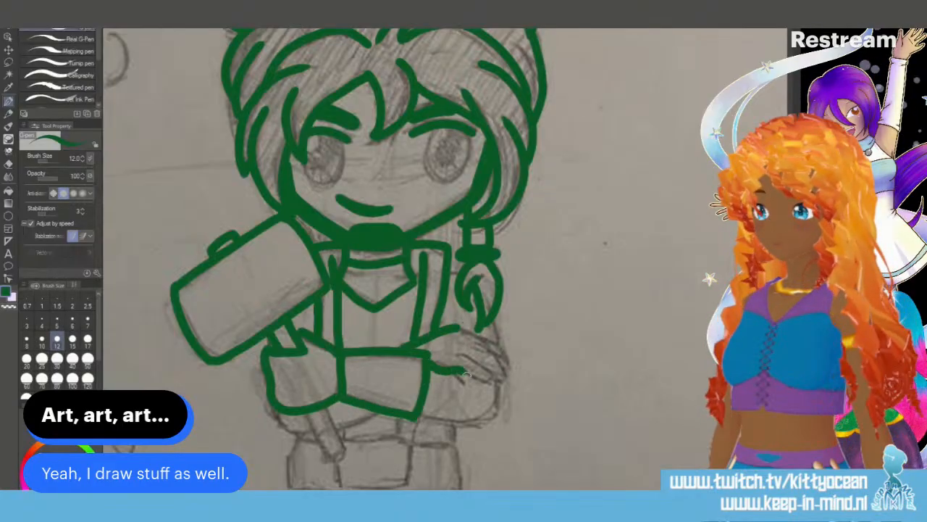
# Step: Trace the fingers and back of the hand resting over the crossed arm
pyautogui.moveTo(468, 375); pyautogui.dragTo(491, 392)
pyautogui.moveTo(466, 350); pyautogui.dragTo(499, 381)
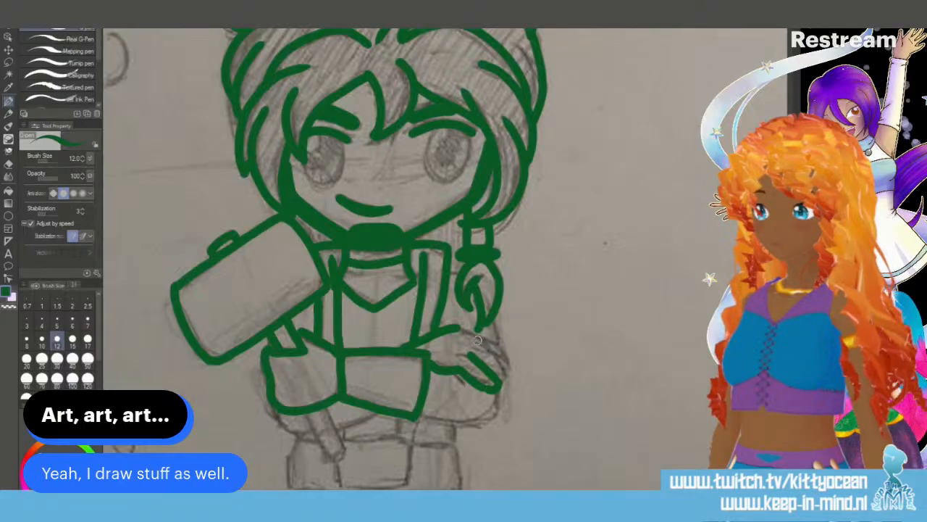
pyautogui.moveTo(477, 340); pyautogui.dragTo(513, 368)
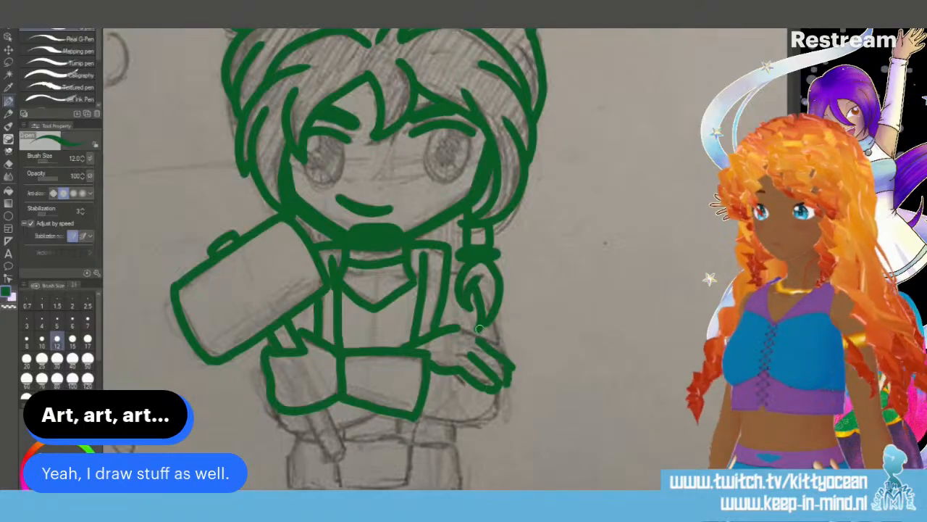
pyautogui.moveTo(464, 325); pyautogui.dragTo(505, 350)
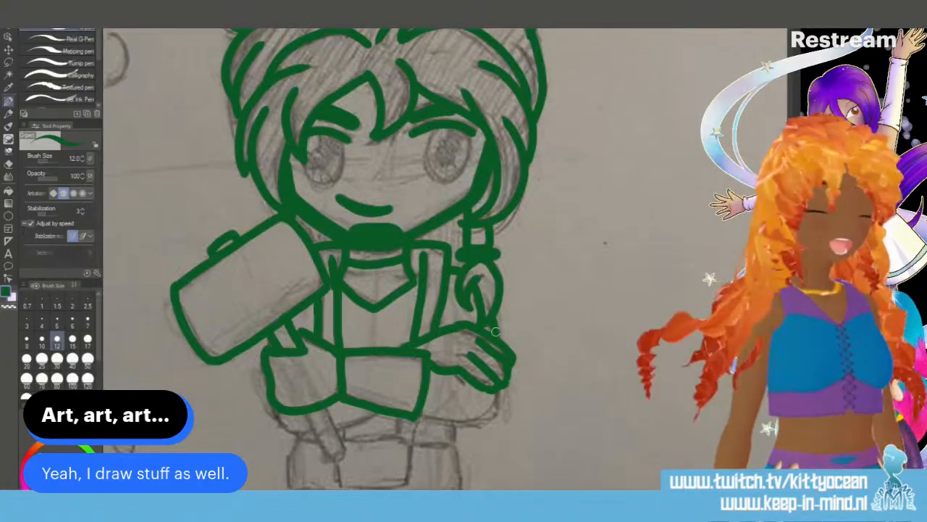
# Step: Trace the underside of the crossed arms and the handle end sticking out below the forearm
pyautogui.moveTo(413, 418)
pyautogui.mouseDown()
pyautogui.moveTo(483, 419)
pyautogui.moveTo(506, 386)
pyautogui.mouseUp()
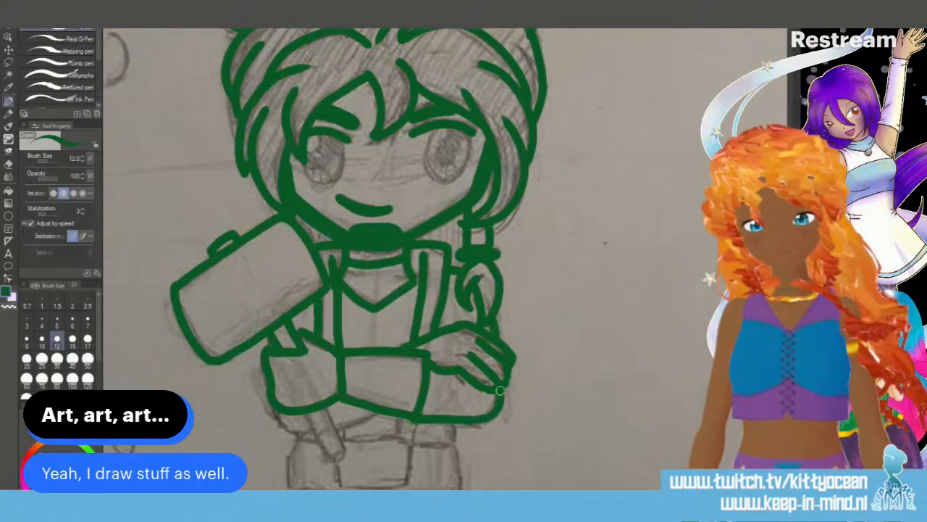
pyautogui.moveTo(300, 411)
pyautogui.mouseDown()
pyautogui.moveTo(319, 442)
pyautogui.moveTo(343, 451)
pyautogui.mouseUp()
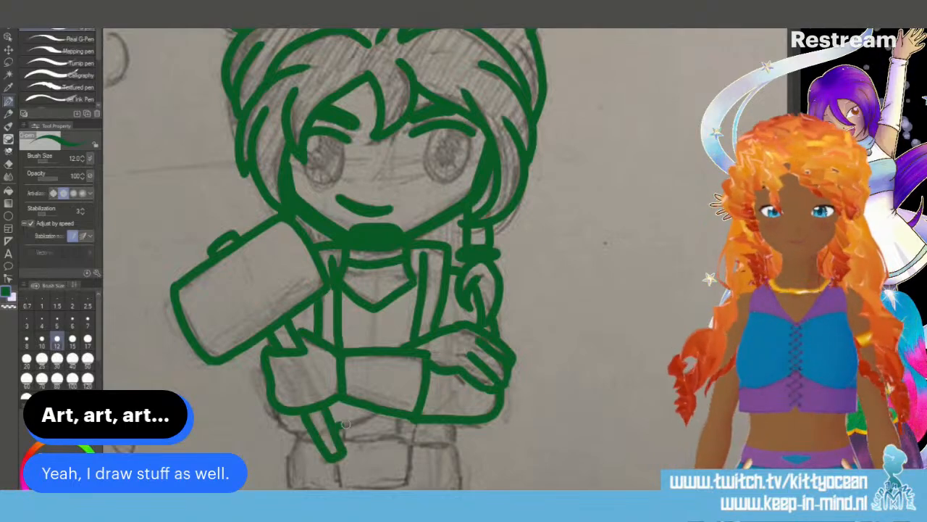
pyautogui.moveTo(274, 404)
pyautogui.mouseDown()
pyautogui.moveTo(282, 426)
pyautogui.moveTo(308, 431)
pyautogui.mouseUp()
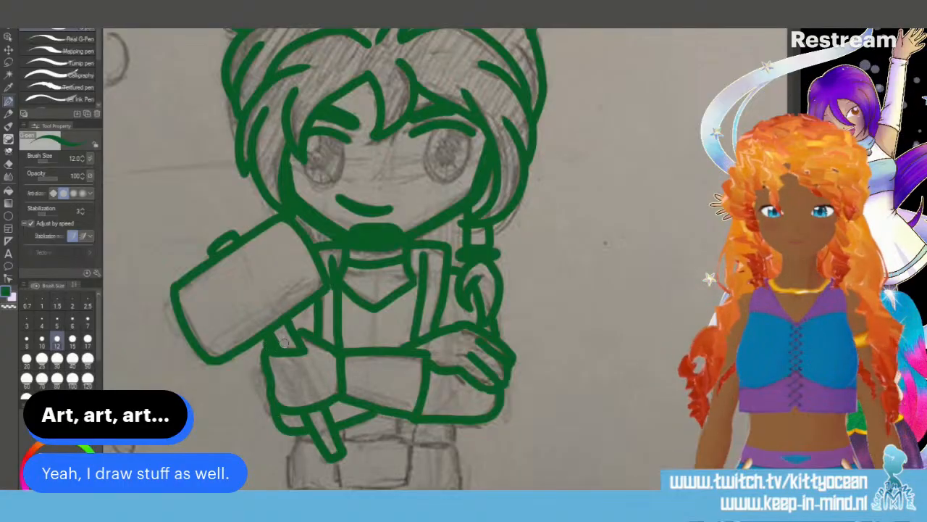
# Step: Trace the lower torso and sectioned waist belt, then outline the tapered apron flap hanging below it
pyautogui.scroll(-5, 284, 342)
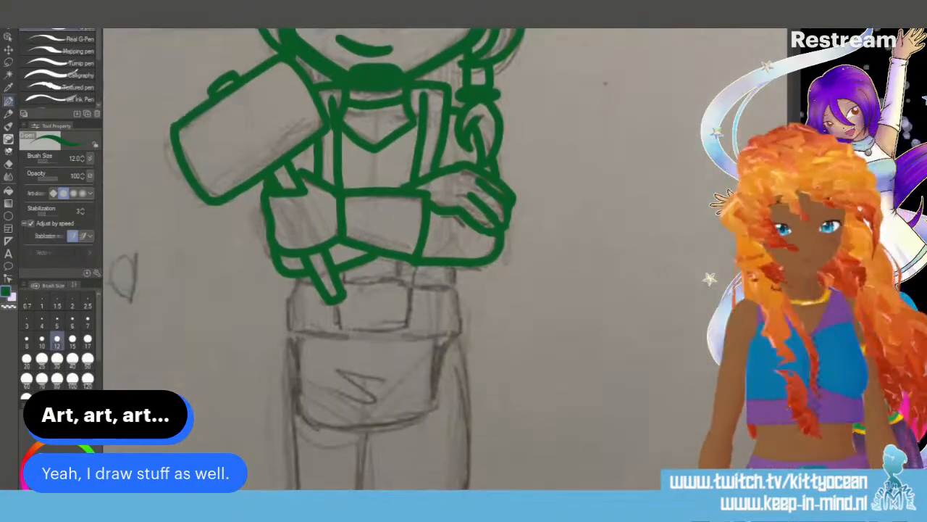
pyautogui.moveTo(336, 280)
pyautogui.mouseDown()
pyautogui.moveTo(414, 281)
pyautogui.moveTo(412, 325)
pyautogui.mouseUp()
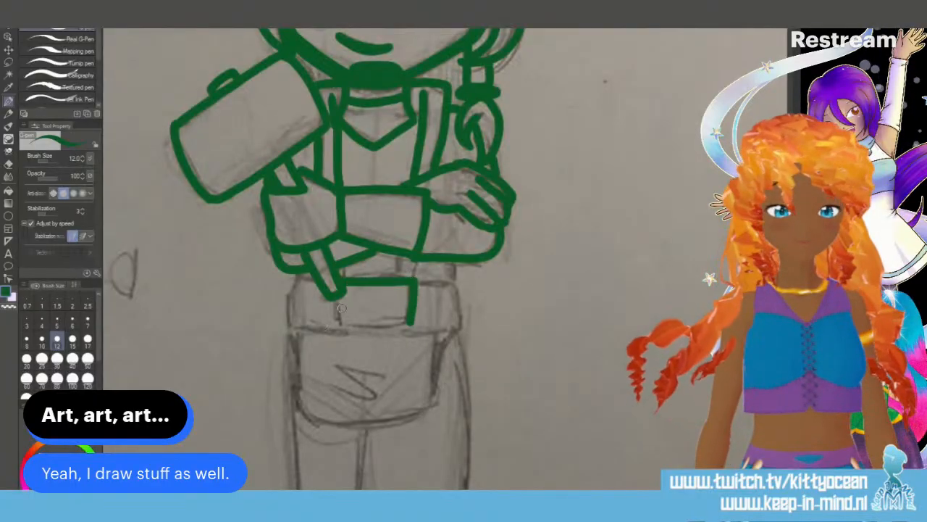
pyautogui.moveTo(336, 320)
pyautogui.mouseDown()
pyautogui.moveTo(379, 331)
pyautogui.moveTo(411, 323)
pyautogui.mouseUp()
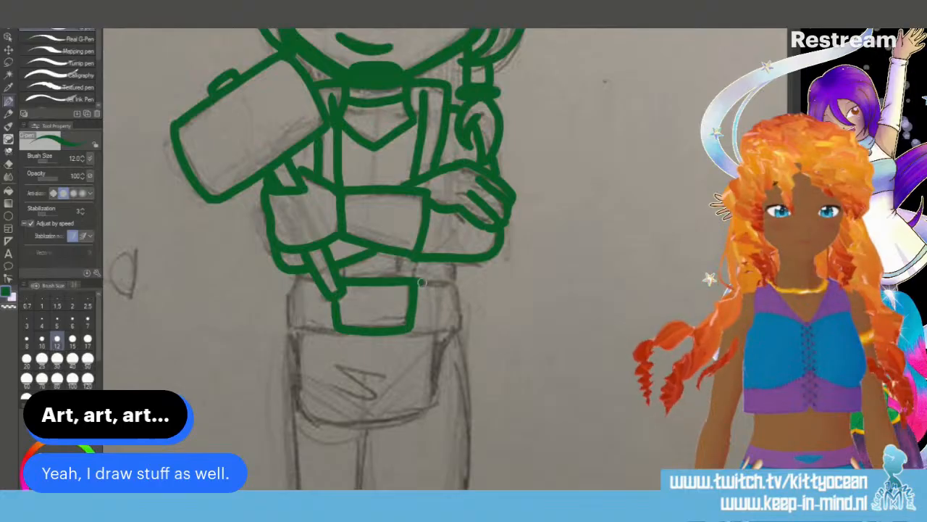
pyautogui.moveTo(422, 282)
pyautogui.mouseDown()
pyautogui.moveTo(455, 282)
pyautogui.moveTo(460, 307)
pyautogui.moveTo(453, 325)
pyautogui.moveTo(407, 329)
pyautogui.moveTo(459, 327)
pyautogui.mouseUp()
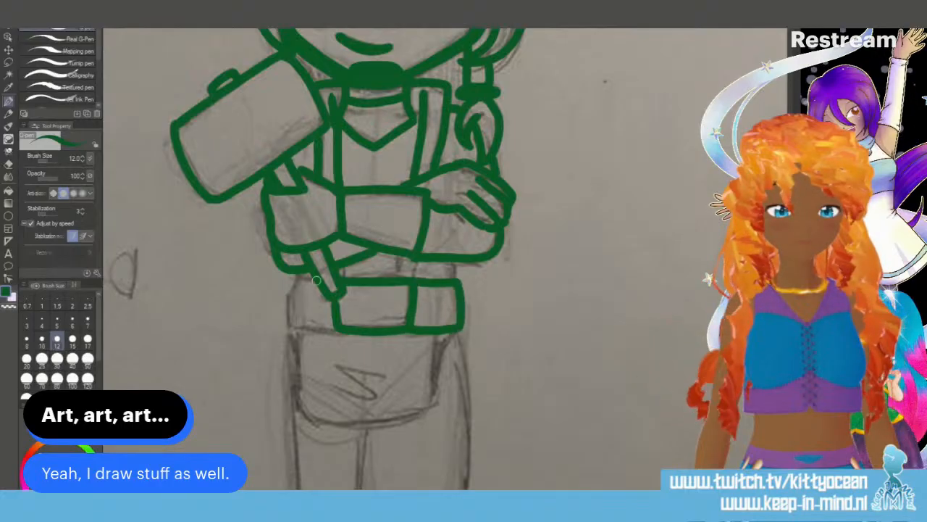
pyautogui.moveTo(317, 280)
pyautogui.mouseDown()
pyautogui.moveTo(293, 279)
pyautogui.moveTo(287, 325)
pyautogui.moveTo(340, 330)
pyautogui.mouseUp()
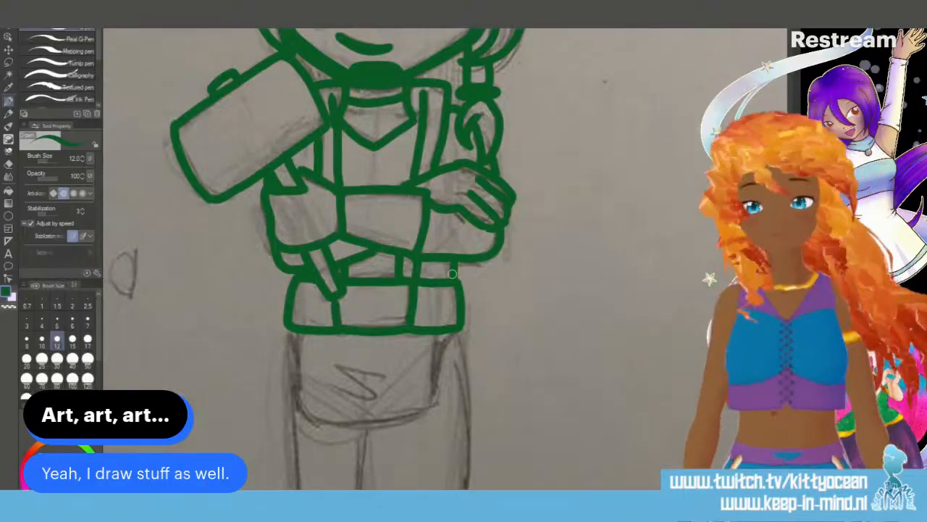
pyautogui.moveTo(455, 331); pyautogui.dragTo(437, 409)
pyautogui.moveTo(290, 330)
pyautogui.mouseDown()
pyautogui.moveTo(306, 417)
pyautogui.moveTo(398, 422)
pyautogui.mouseUp()
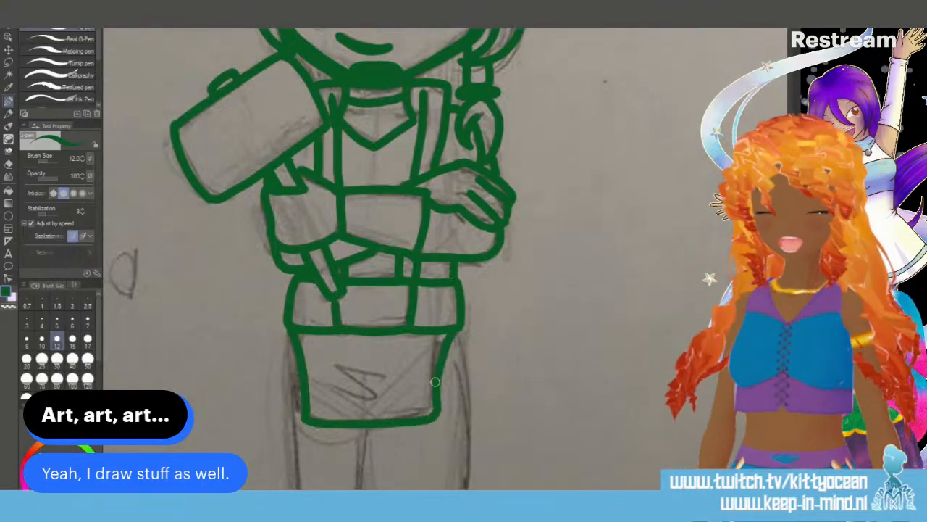
# Step: Trace the trouser legs below the belt, with the dividing centre line and the gathered folds above the knees
pyautogui.scroll(-6, 315, 258)
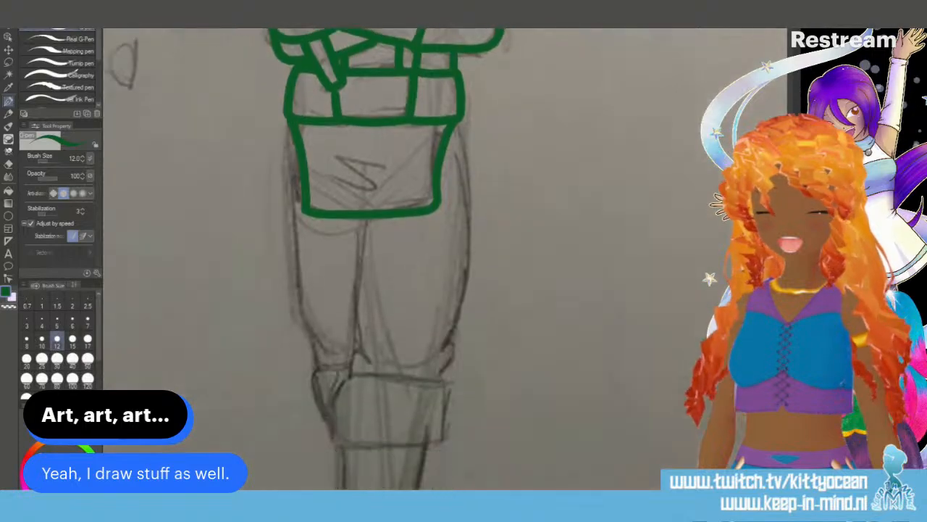
pyautogui.moveTo(455, 123)
pyautogui.mouseDown()
pyautogui.moveTo(470, 246)
pyautogui.moveTo(434, 353)
pyautogui.moveTo(444, 372)
pyautogui.mouseUp()
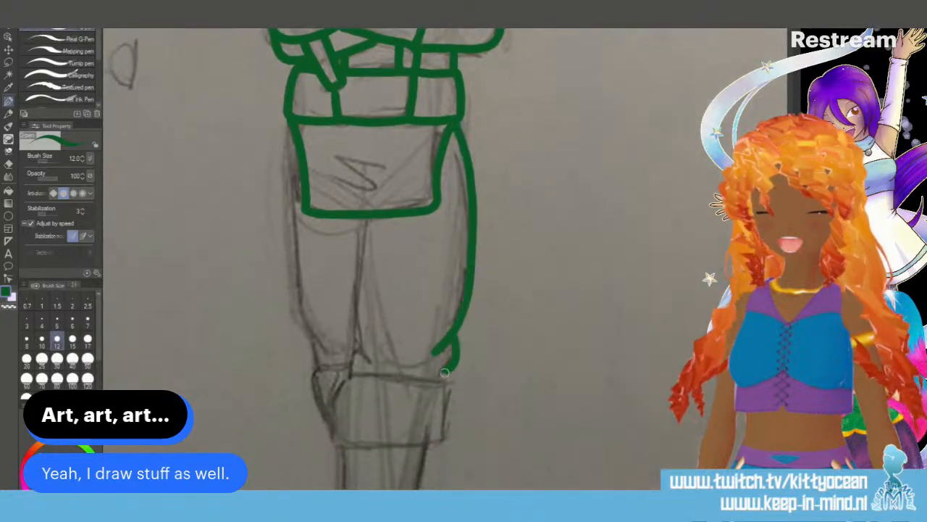
pyautogui.moveTo(357, 220)
pyautogui.mouseDown()
pyautogui.moveTo(351, 303)
pyautogui.moveTo(371, 355)
pyautogui.moveTo(353, 338)
pyautogui.mouseUp()
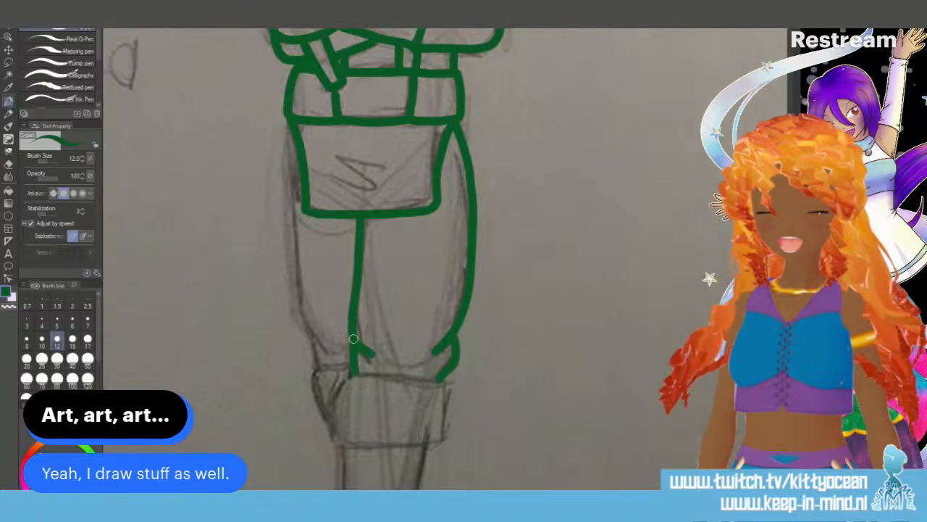
pyautogui.moveTo(289, 119)
pyautogui.mouseDown()
pyautogui.moveTo(295, 232)
pyautogui.moveTo(327, 346)
pyautogui.moveTo(310, 354)
pyautogui.moveTo(317, 371)
pyautogui.mouseUp()
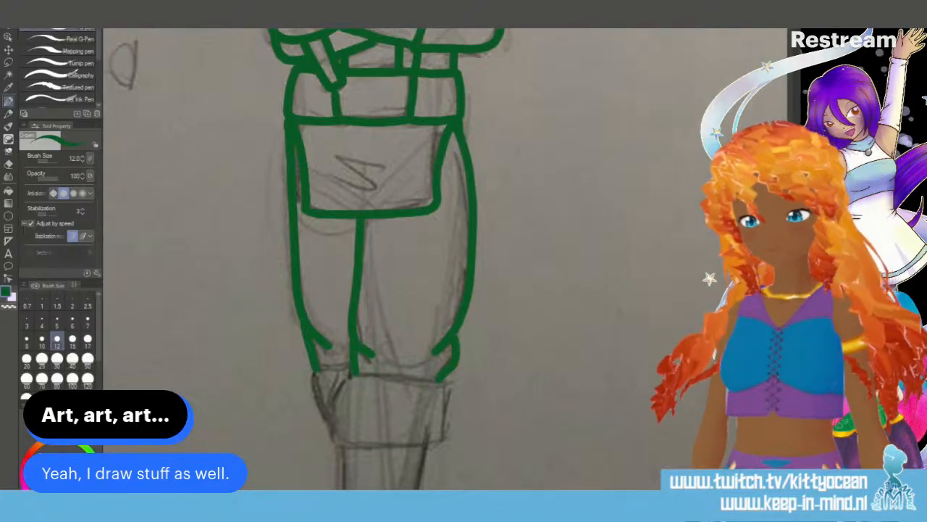
# Step: Outline the wide boot cuff under the trousers, redrawing its lower edge, and add the second cuff behind it
pyautogui.scroll(-3, 377, 254)
pyautogui.moveTo(352, 209); pyautogui.dragTo(406, 212)
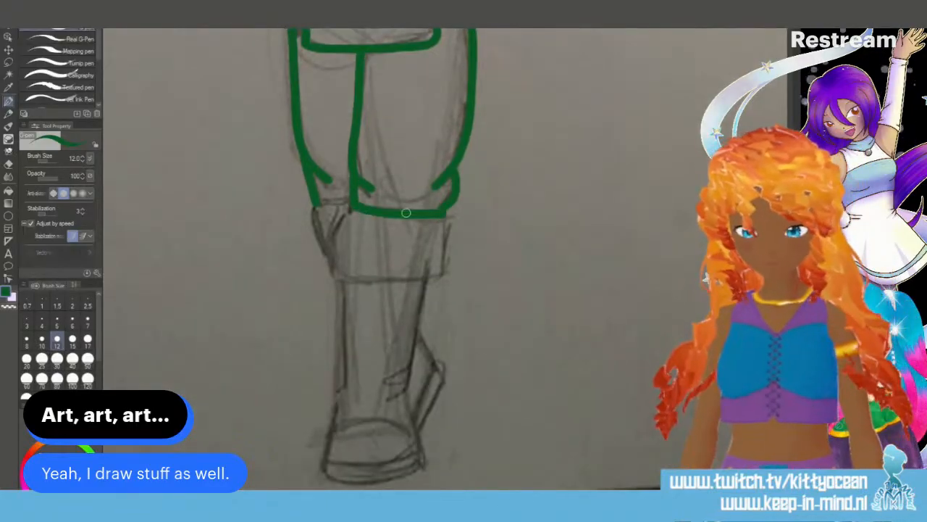
pyautogui.moveTo(343, 210)
pyautogui.mouseDown()
pyautogui.moveTo(338, 273)
pyautogui.moveTo(357, 281)
pyautogui.moveTo(446, 277)
pyautogui.mouseUp()
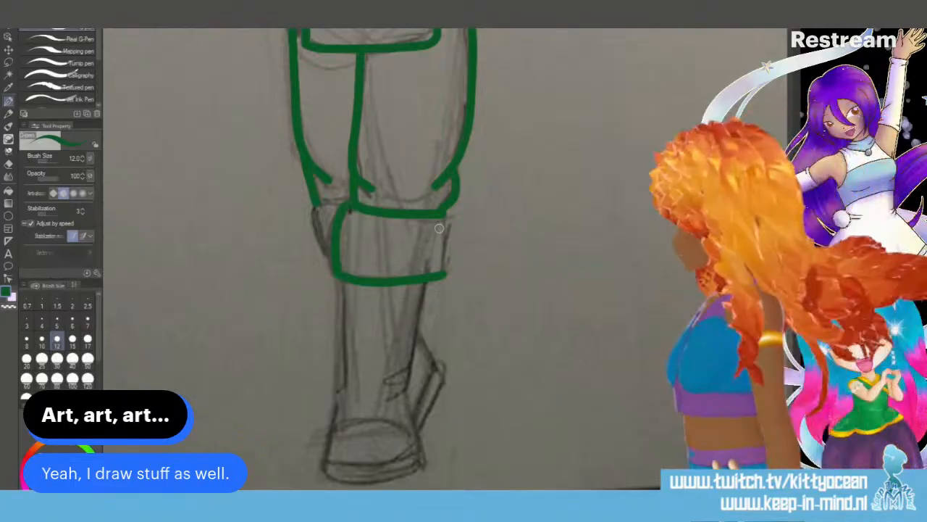
pyautogui.hotkey('ctrl', 'z')
pyautogui.moveTo(338, 271)
pyautogui.mouseDown()
pyautogui.moveTo(352, 286)
pyautogui.moveTo(440, 280)
pyautogui.mouseUp()
pyautogui.moveTo(444, 213); pyautogui.dragTo(445, 279)
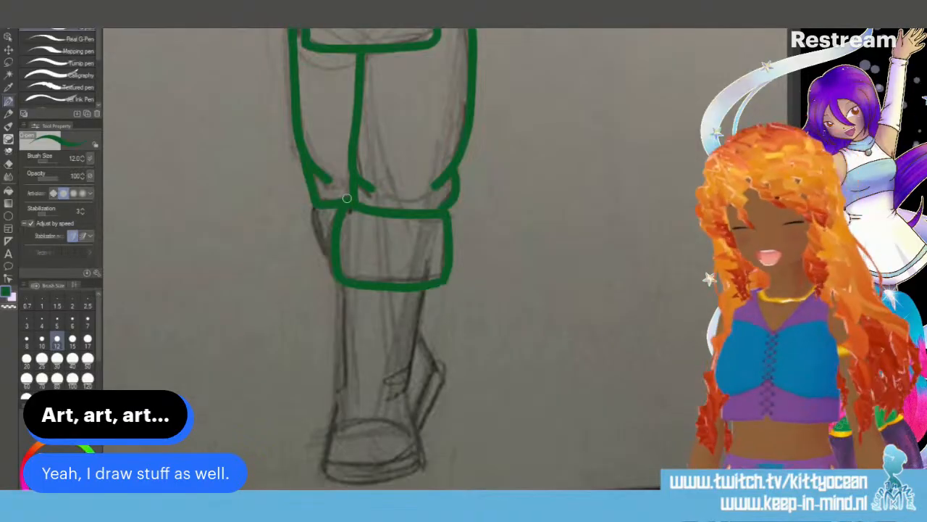
pyautogui.moveTo(316, 205)
pyautogui.mouseDown()
pyautogui.moveTo(309, 234)
pyautogui.moveTo(337, 272)
pyautogui.mouseUp()
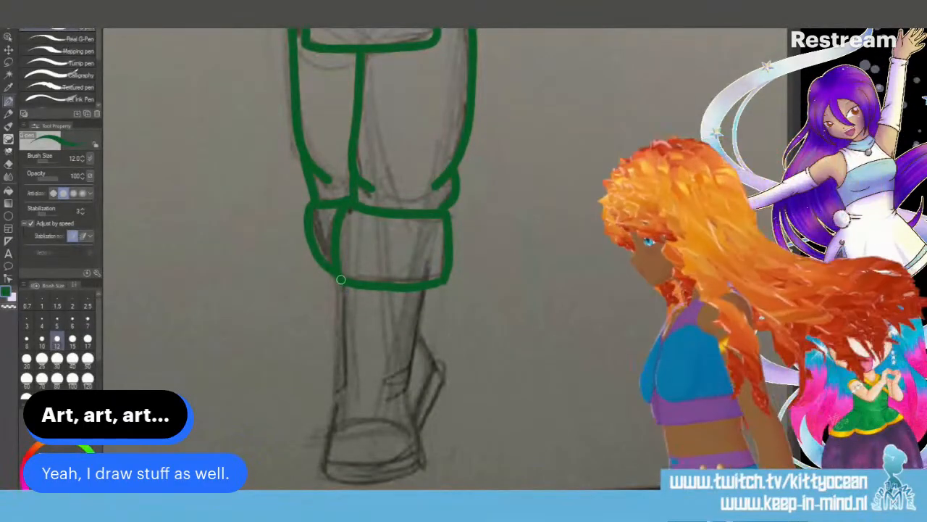
# Step: Trace the boot shaft, ankle folds and front foot, fill its sole solid green, and add the rear foot behind it
pyautogui.moveTo(341, 280)
pyautogui.mouseDown()
pyautogui.moveTo(341, 365)
pyautogui.moveTo(360, 393)
pyautogui.mouseUp()
pyautogui.moveTo(425, 289); pyautogui.dragTo(395, 400)
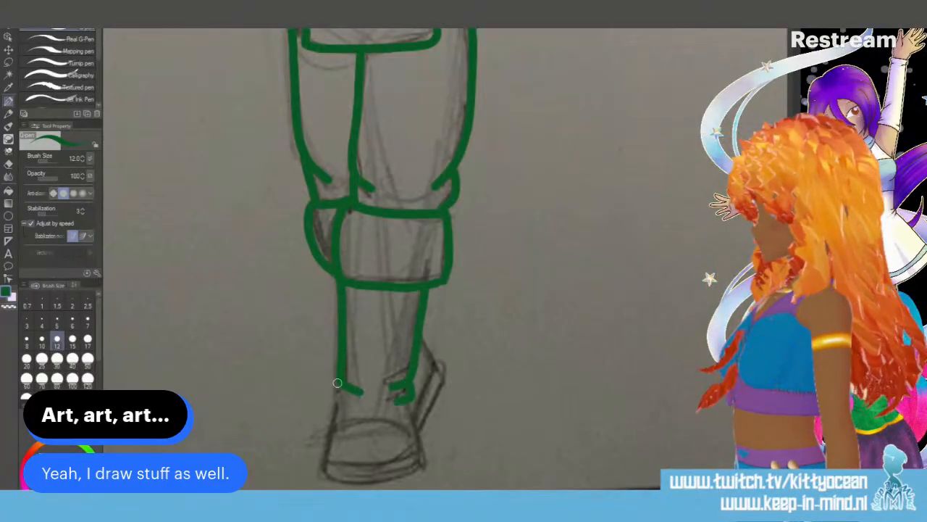
pyautogui.moveTo(337, 383)
pyautogui.mouseDown()
pyautogui.moveTo(353, 400)
pyautogui.moveTo(319, 438)
pyautogui.moveTo(362, 486)
pyautogui.moveTo(419, 477)
pyautogui.mouseUp()
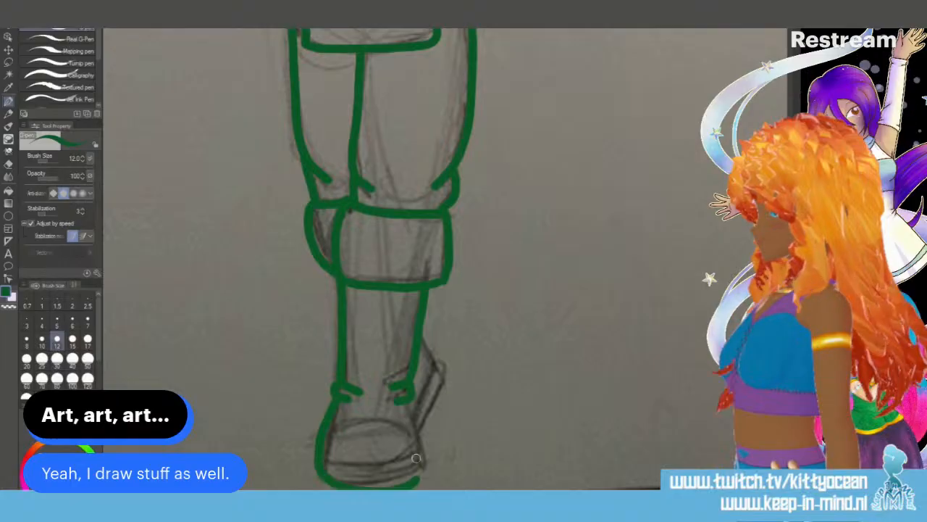
pyautogui.hotkey('ctrl', 'z')
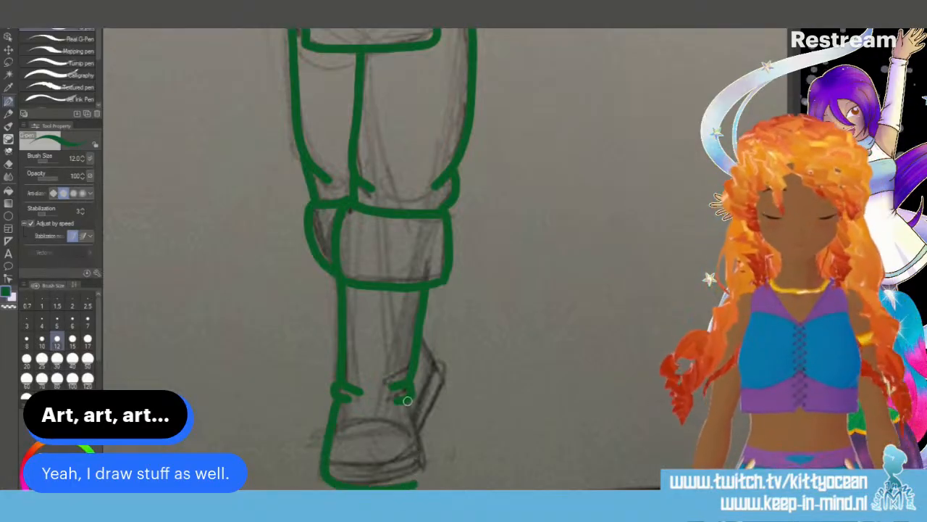
pyautogui.moveTo(403, 396)
pyautogui.mouseDown()
pyautogui.moveTo(425, 470)
pyautogui.moveTo(405, 485)
pyautogui.mouseUp()
pyautogui.moveTo(328, 466)
pyautogui.mouseDown()
pyautogui.moveTo(416, 463)
pyautogui.moveTo(330, 470)
pyautogui.moveTo(358, 479)
pyautogui.moveTo(399, 472)
pyautogui.moveTo(337, 473)
pyautogui.moveTo(401, 473)
pyautogui.moveTo(339, 477)
pyautogui.moveTo(381, 483)
pyautogui.moveTo(347, 481)
pyautogui.moveTo(413, 472)
pyautogui.mouseUp()
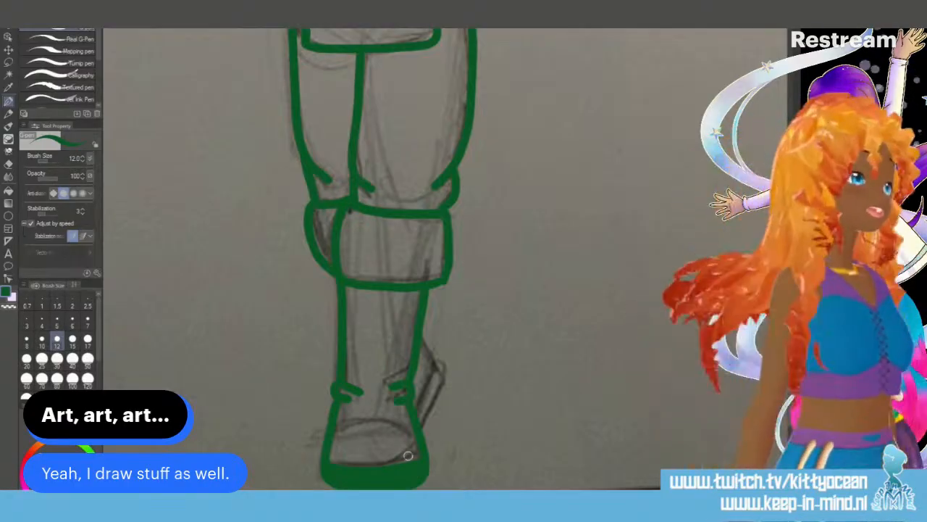
pyautogui.moveTo(420, 328)
pyautogui.mouseDown()
pyautogui.moveTo(438, 369)
pyautogui.moveTo(418, 406)
pyautogui.moveTo(440, 359)
pyautogui.moveTo(444, 381)
pyautogui.moveTo(424, 418)
pyautogui.moveTo(423, 403)
pyautogui.moveTo(421, 435)
pyautogui.mouseUp()
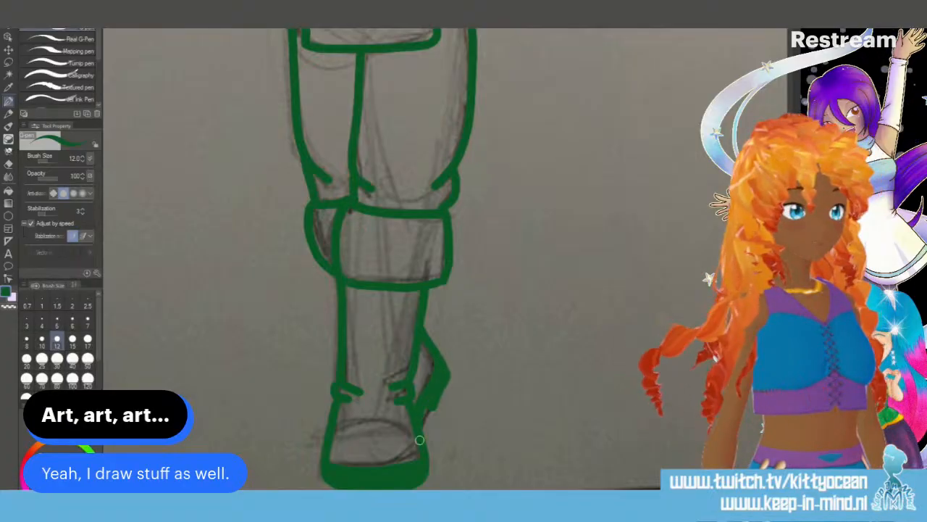
# Step: Touch up the solid green sole of the rear boot behind the front foot
pyautogui.moveTo(430, 393); pyautogui.dragTo(436, 368)
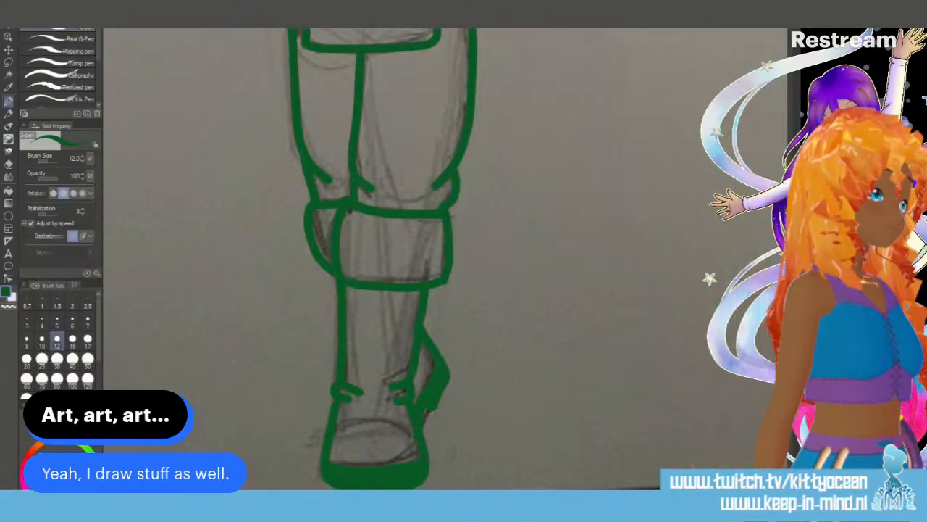
pyautogui.hotkey('ctrl', '-')
pyautogui.hotkey('ctrl', '-')
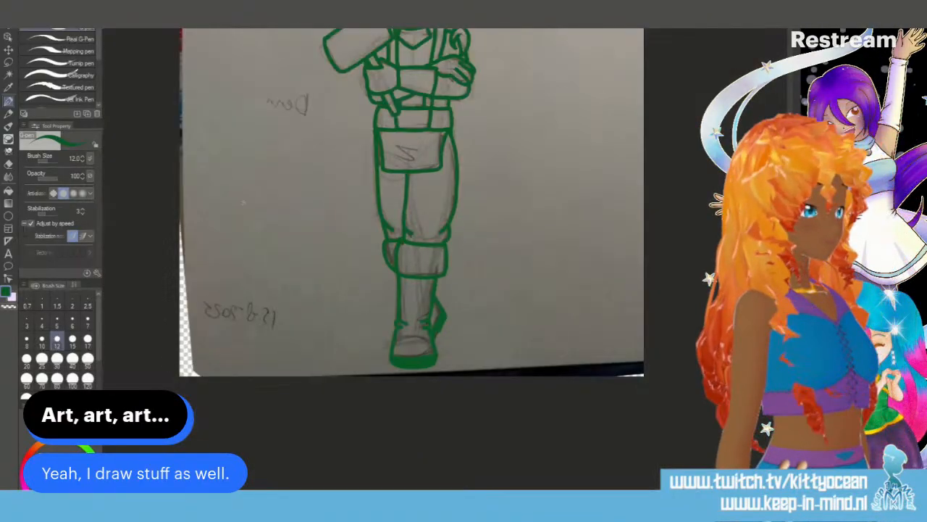
pyautogui.scroll(5, 412, 259)
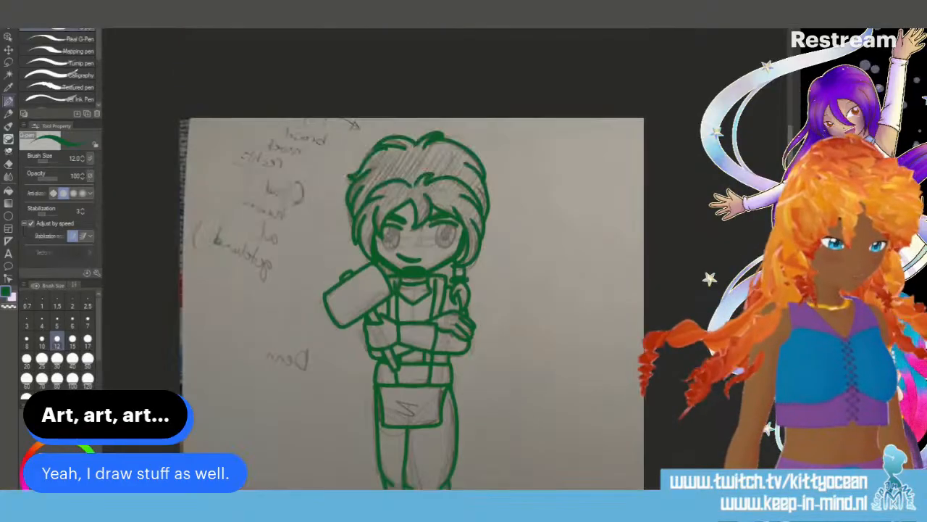
pyautogui.scroll(-2, 412, 258)
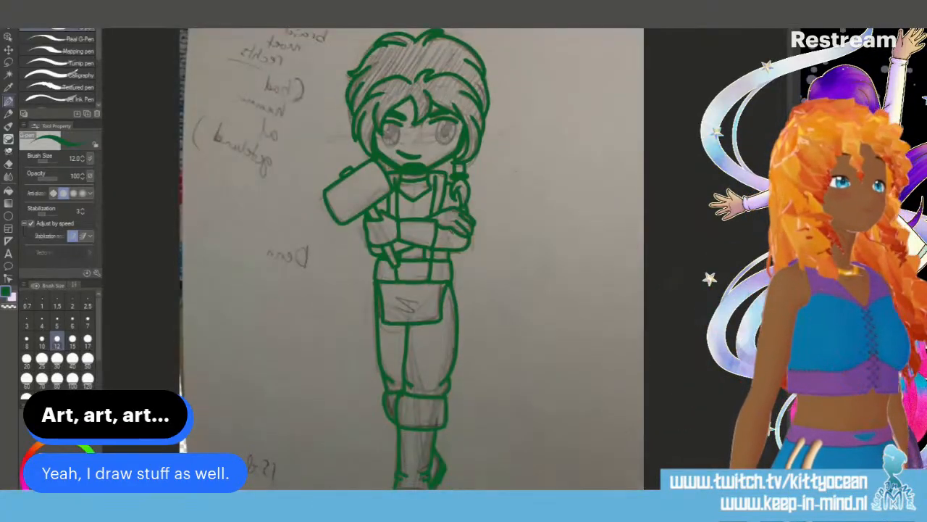
# Step: Paint both eyes as solid medium-green ovals under the upper eyelid lines
pyautogui.hotkey('ctrl', '+')
pyautogui.hotkey('ctrl', '+')
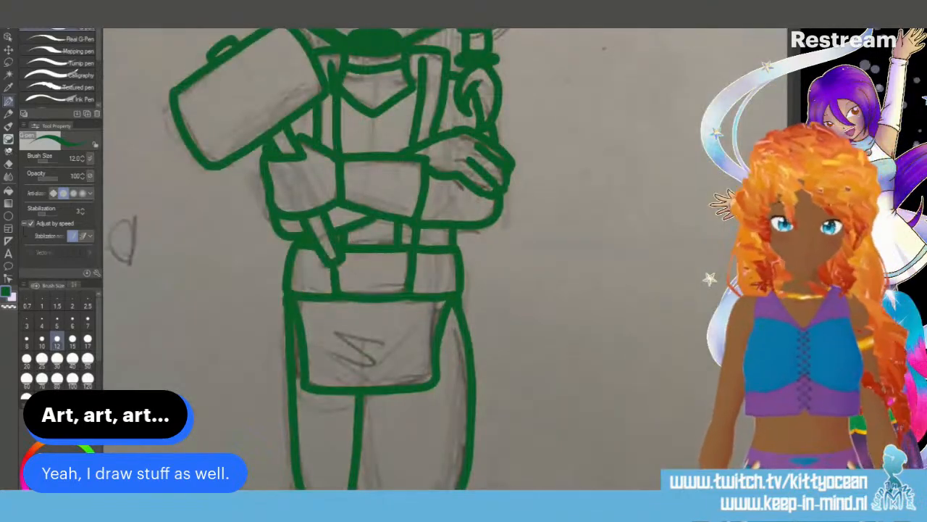
pyautogui.scroll(5, 411, 259)
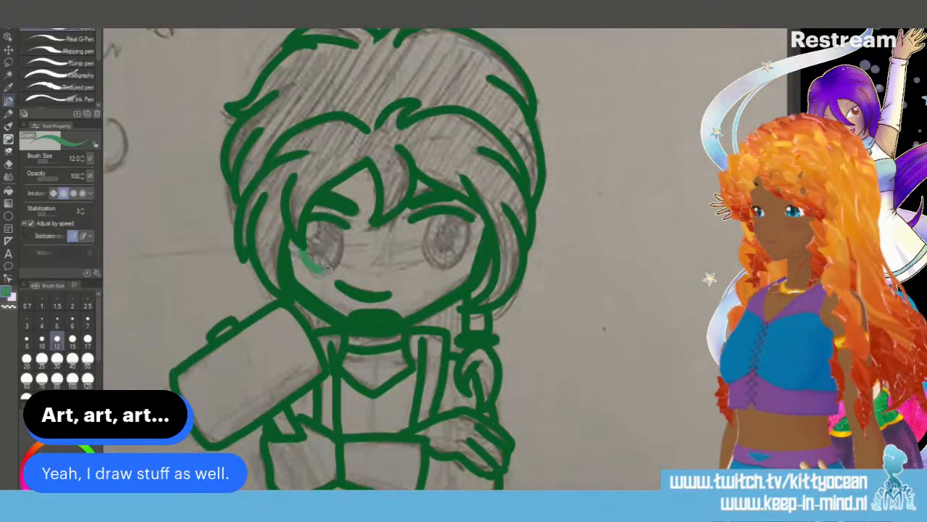
pyautogui.moveTo(327, 270)
pyautogui.mouseDown()
pyautogui.moveTo(345, 231)
pyautogui.moveTo(319, 220)
pyautogui.moveTo(316, 243)
pyautogui.moveTo(336, 250)
pyautogui.mouseUp()
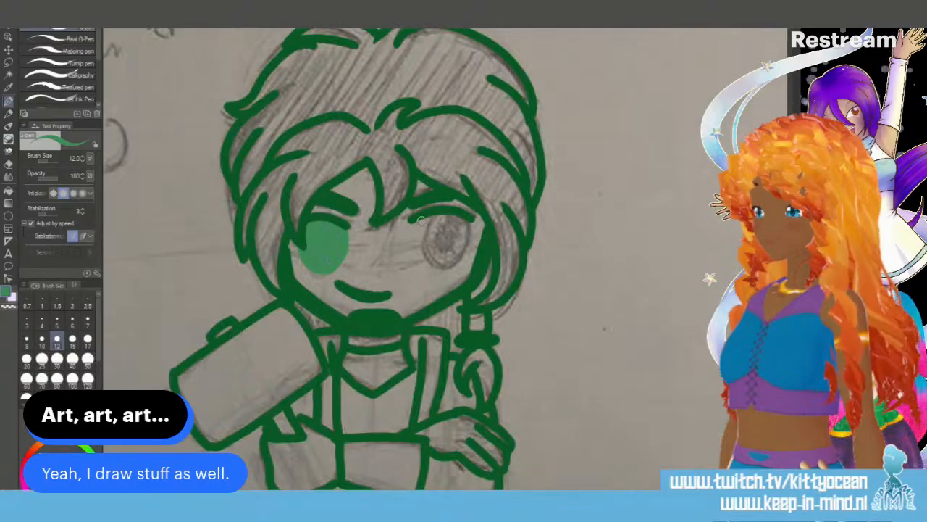
pyautogui.moveTo(420, 220)
pyautogui.mouseDown()
pyautogui.moveTo(428, 262)
pyautogui.moveTo(451, 265)
pyautogui.moveTo(463, 253)
pyautogui.moveTo(461, 221)
pyautogui.moveTo(456, 214)
pyautogui.moveTo(431, 230)
pyautogui.moveTo(445, 222)
pyautogui.moveTo(451, 248)
pyautogui.mouseUp()
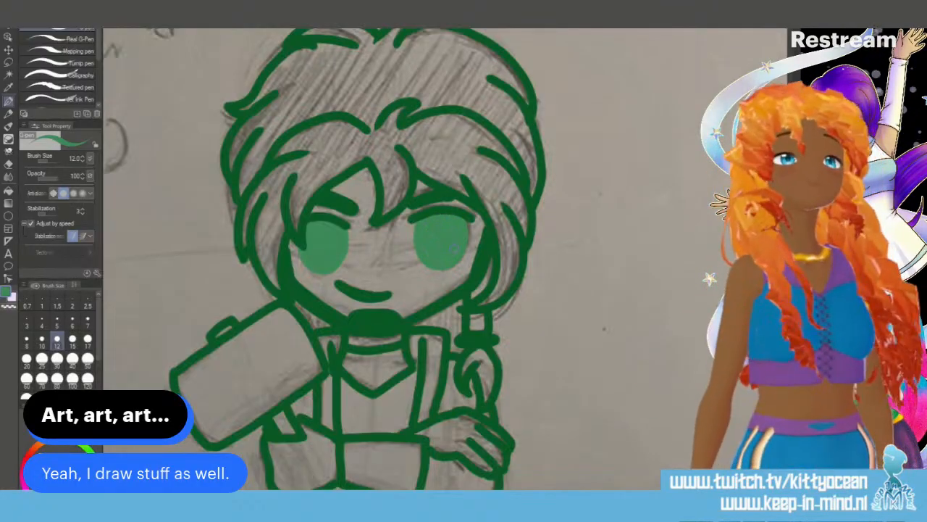
# Step: Lasso the upper eyelid line of the eye on the braid side and nudge it slightly down onto the eye
pyautogui.press('m')
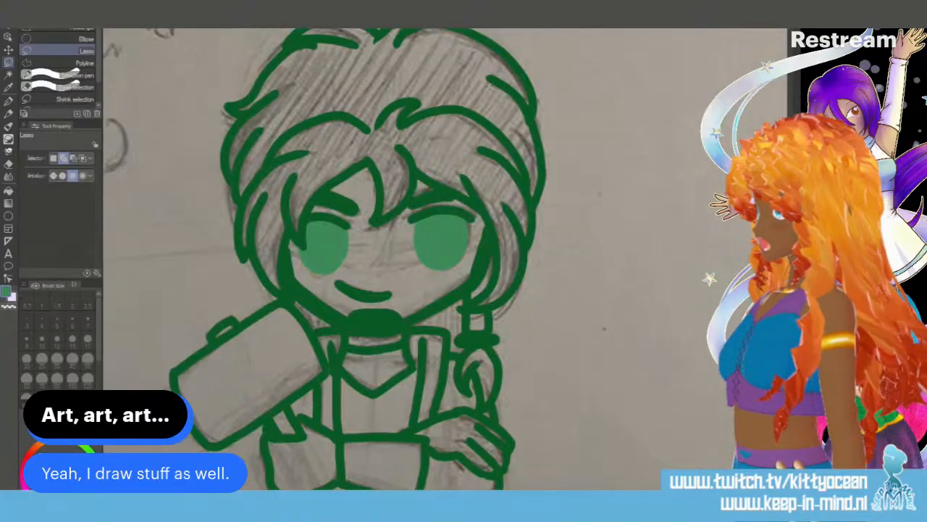
pyautogui.moveTo(408, 226)
pyautogui.mouseDown()
pyautogui.moveTo(472, 225)
pyautogui.moveTo(481, 213)
pyautogui.moveTo(445, 199)
pyautogui.moveTo(420, 217)
pyautogui.mouseUp()
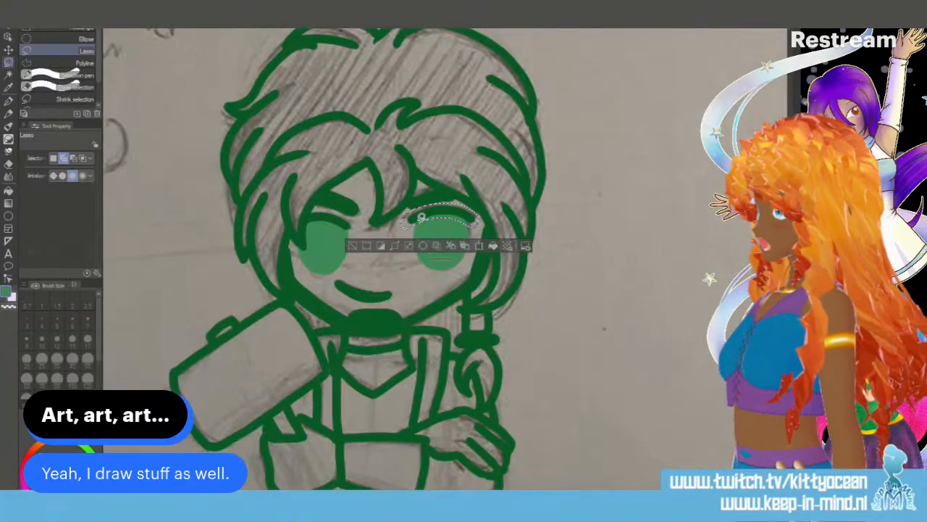
pyautogui.press('k')
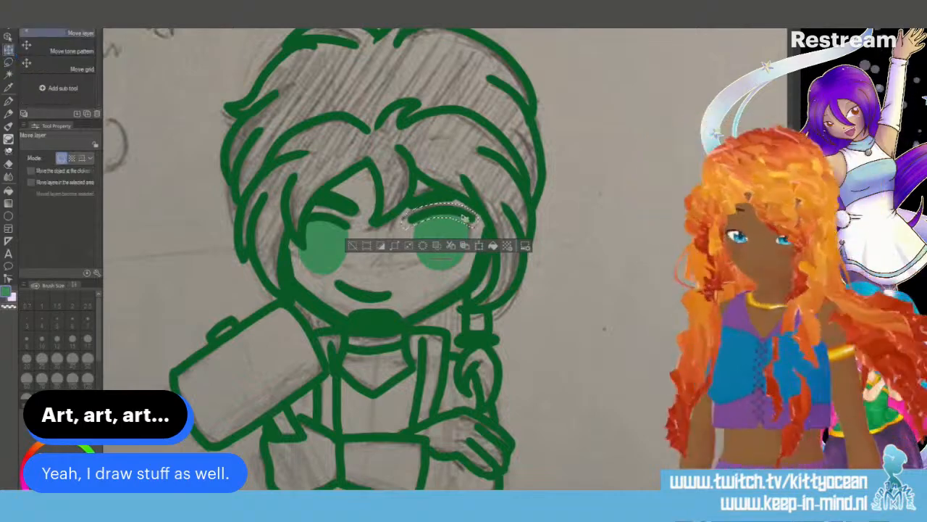
pyautogui.moveTo(463, 223); pyautogui.dragTo(467, 226)
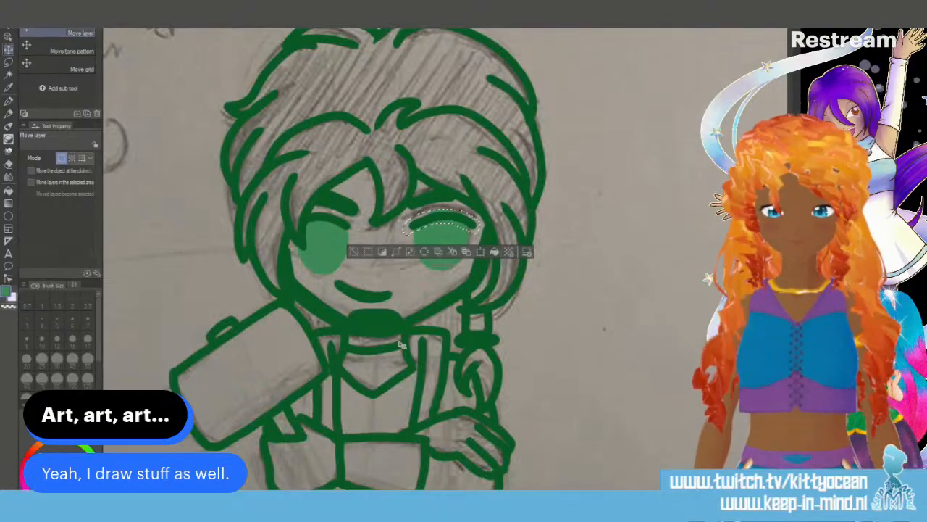
pyautogui.hotkey('ctrl', 'd')
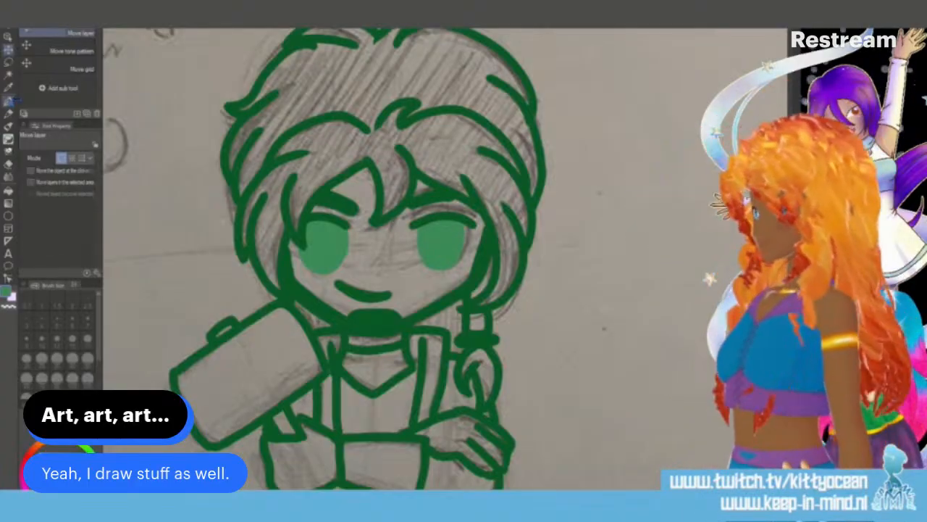
# Step: Fill the whole character inside its outline with light green, and set the pen back to the dark outline green
pyautogui.press('p')
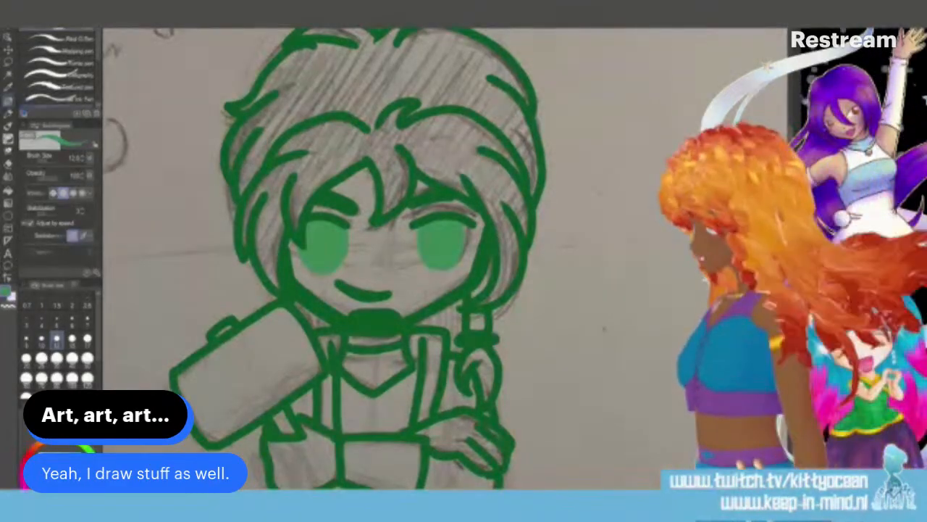
pyautogui.press('g')
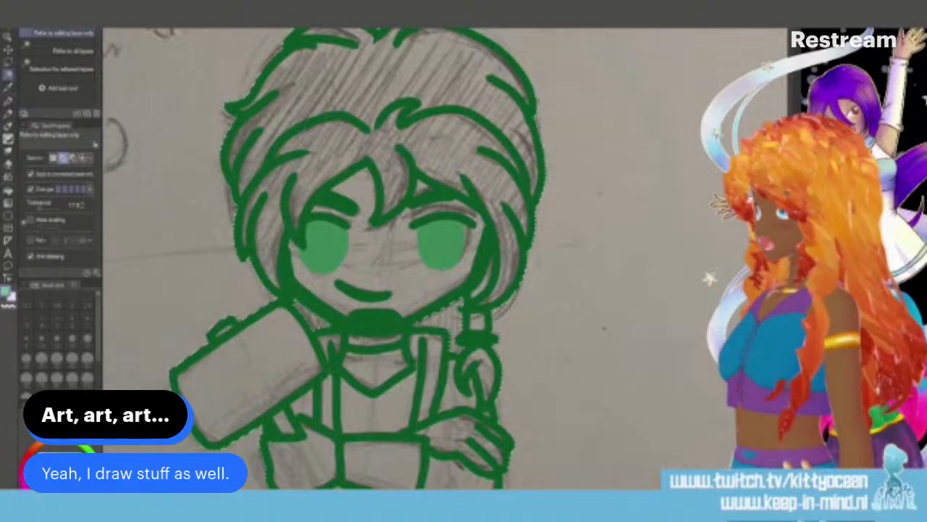
pyautogui.hotkey('alt', 'Delete')
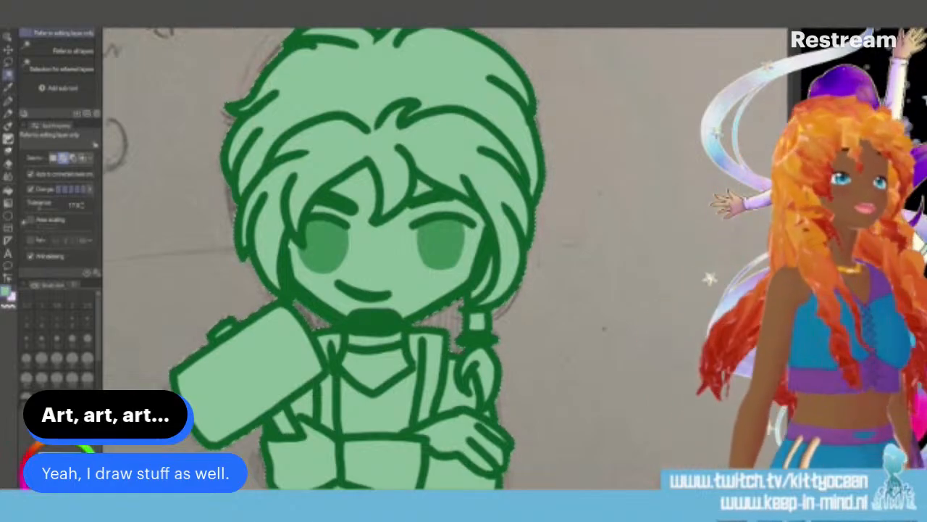
pyautogui.hotkey('ctrl', 'd')
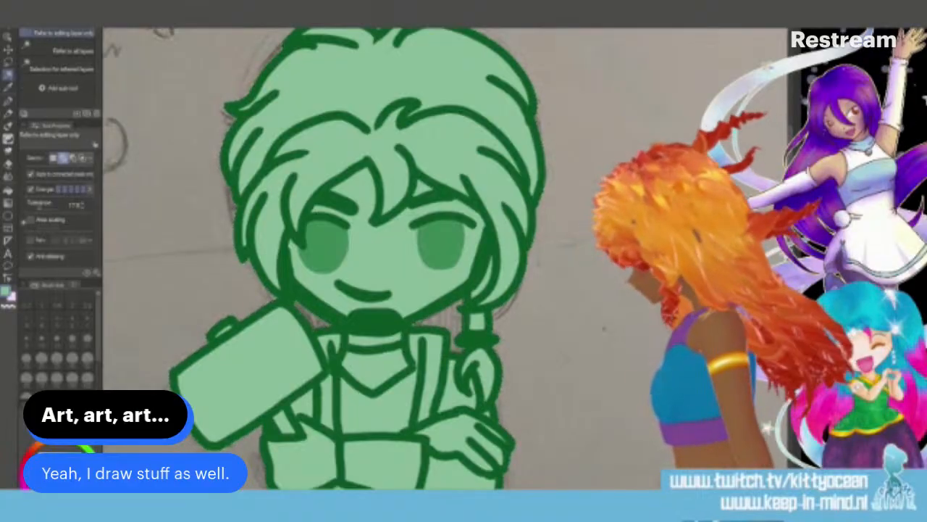
pyautogui.press('i')
pyautogui.click(423, 196)
pyautogui.press('p')
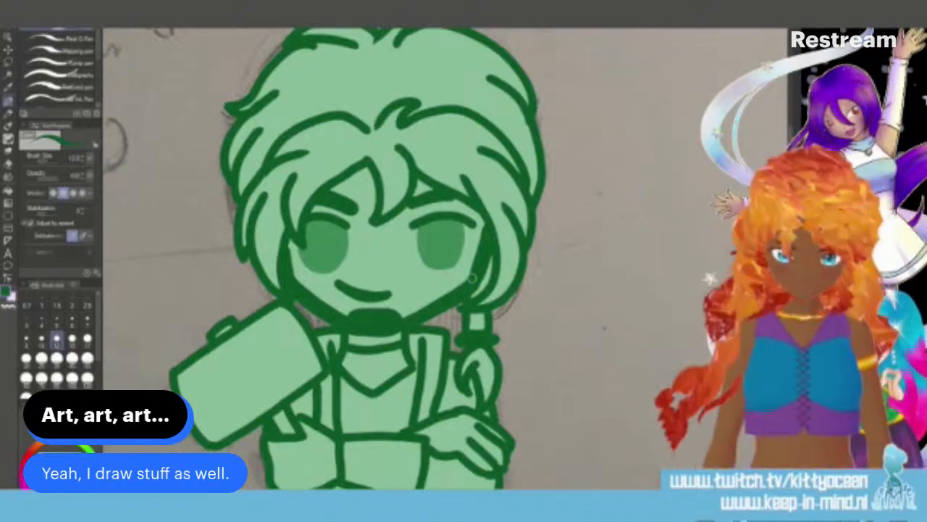
# Step: Hide the sketch photo and save the drawing as a flat image on a transparent background
pyautogui.scroll(-5, 472, 278)
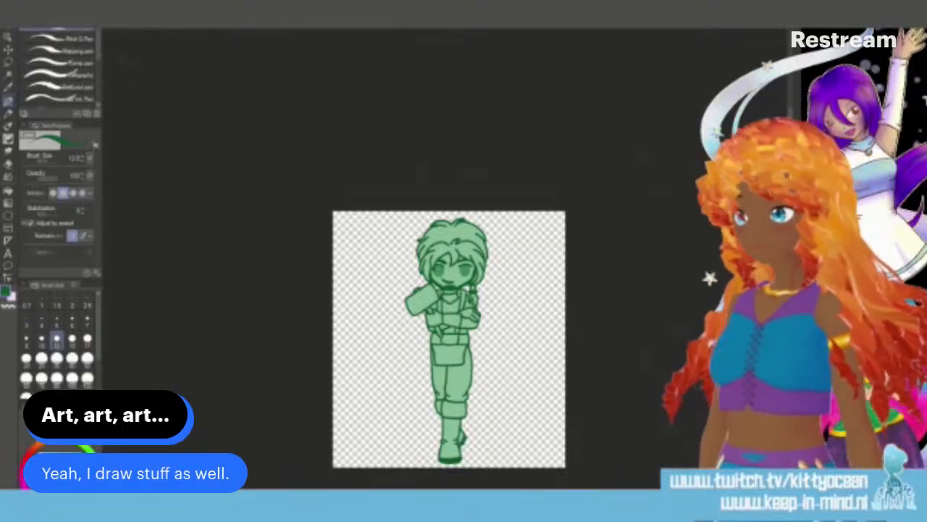
pyautogui.click(13, 6)
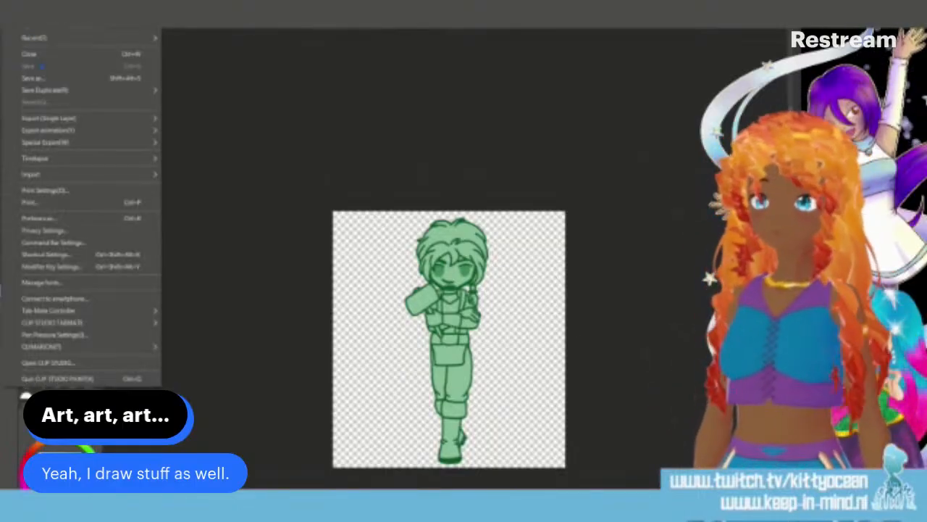
pyautogui.click(50, 78)
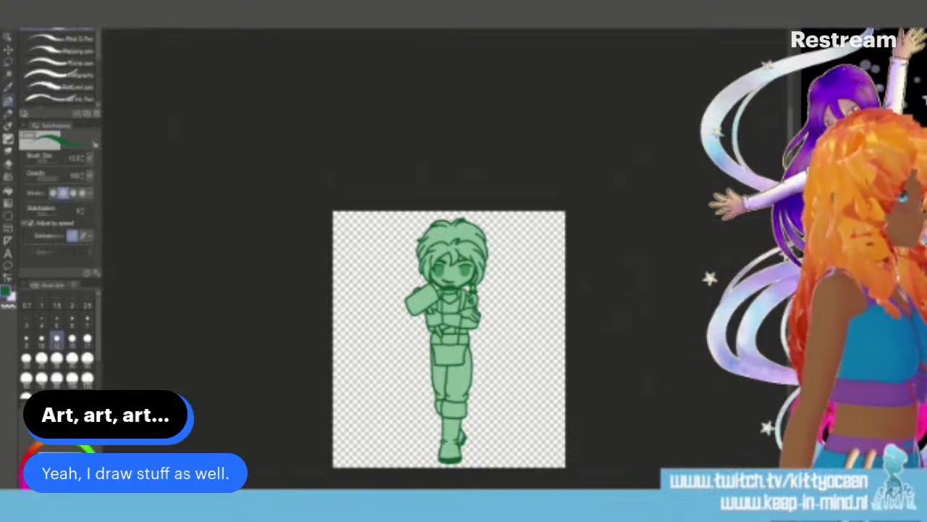
pyautogui.press('Return')
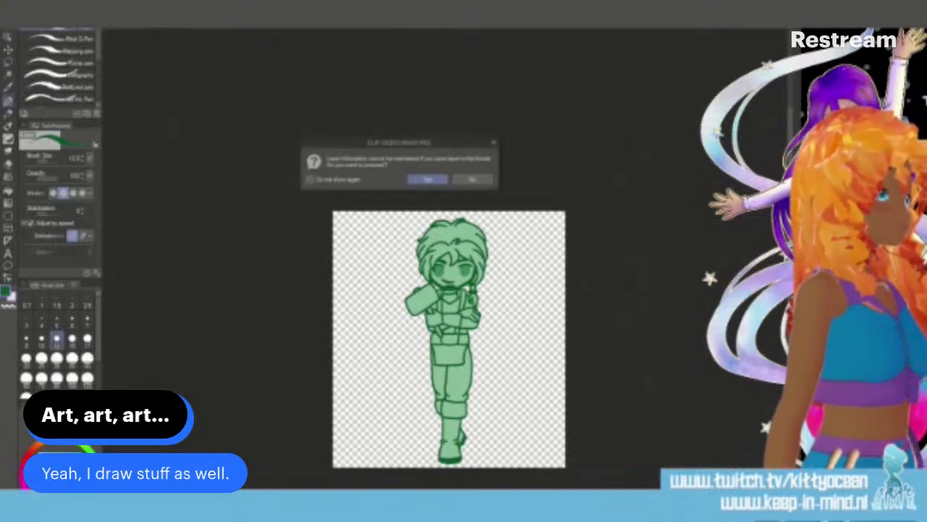
pyautogui.click(427, 179)
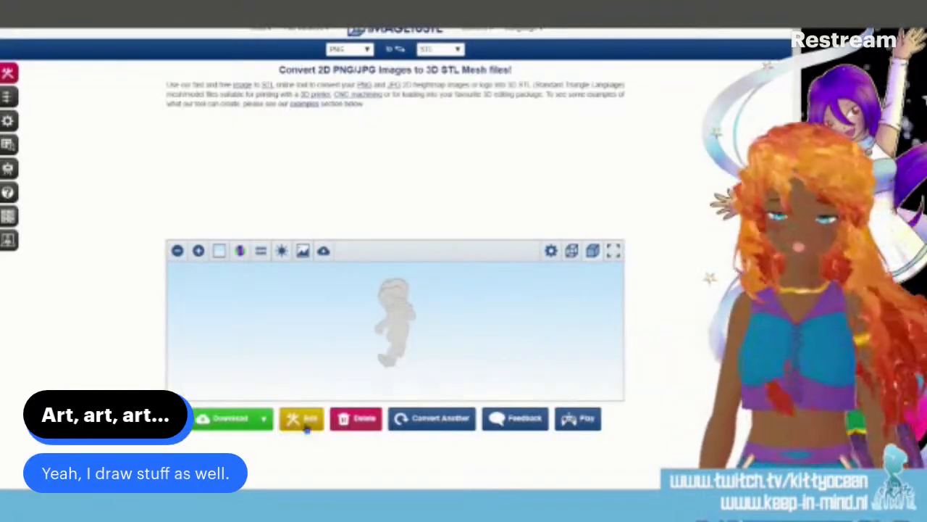
# Step: Switch to ImageToStl, replace the source image with the saved green character, and convert it to STL
pyautogui.click(306, 425)
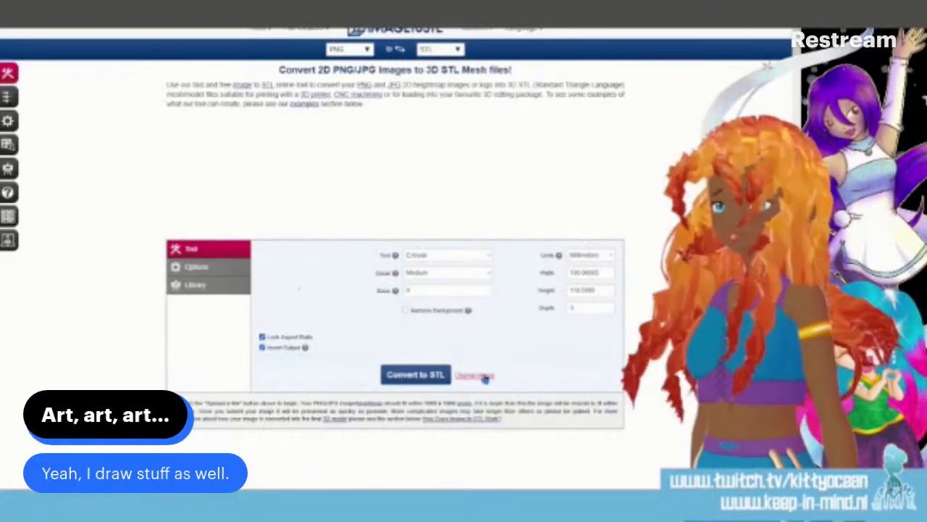
pyautogui.click(472, 375)
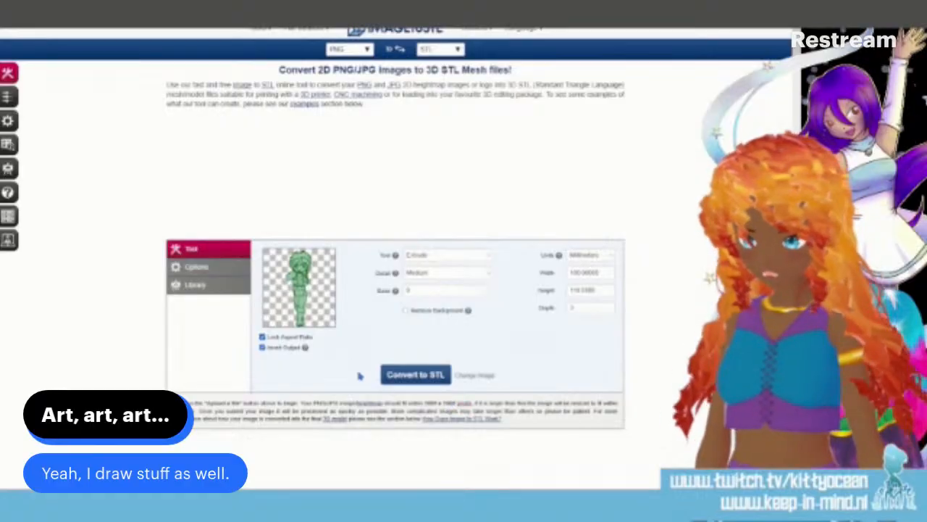
pyautogui.click(401, 375)
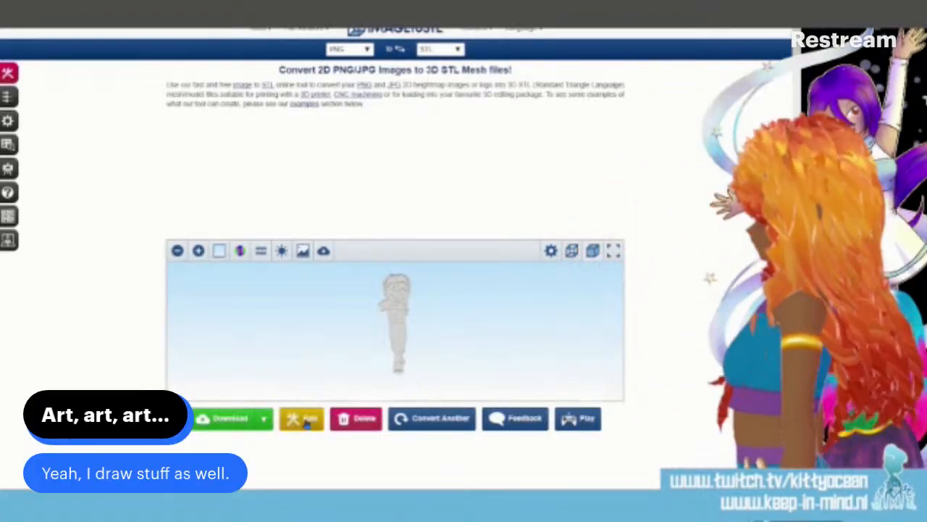
# Step: Examine the converted character model full screen from several angles, checking how the outlines are raised
pyautogui.click(613, 251)
pyautogui.moveTo(426, 274)
pyautogui.mouseDown()
pyautogui.moveTo(448, 273)
pyautogui.moveTo(387, 275)
pyautogui.moveTo(421, 281)
pyautogui.mouseUp()
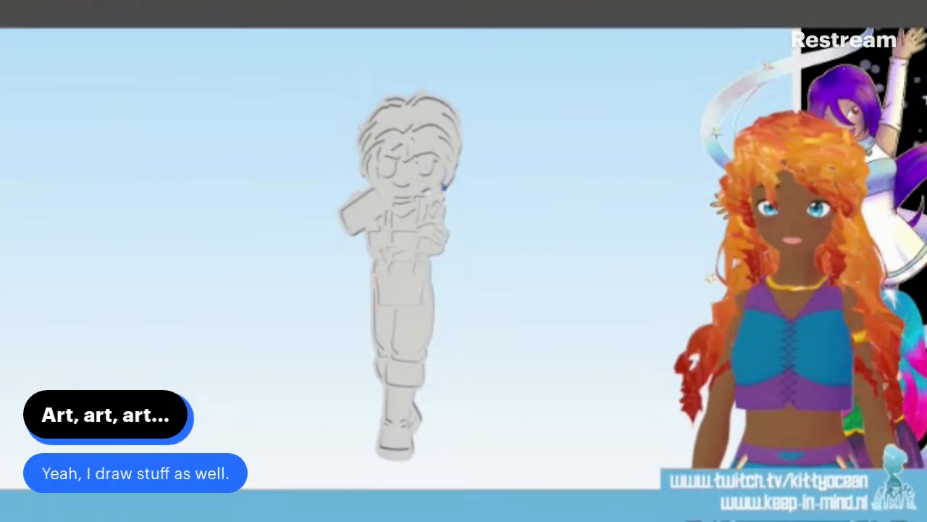
pyautogui.moveTo(443, 187); pyautogui.dragTo(346, 182)
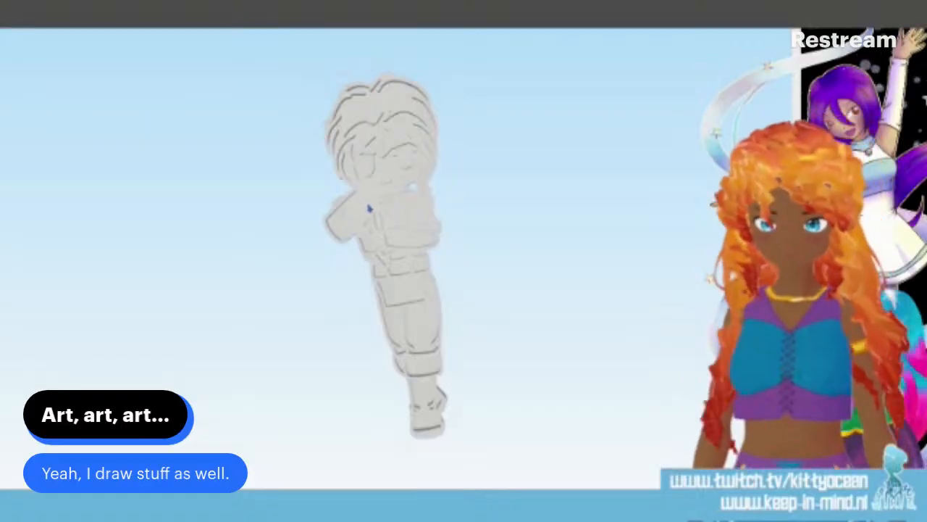
pyautogui.moveTo(370, 208); pyautogui.dragTo(361, 187)
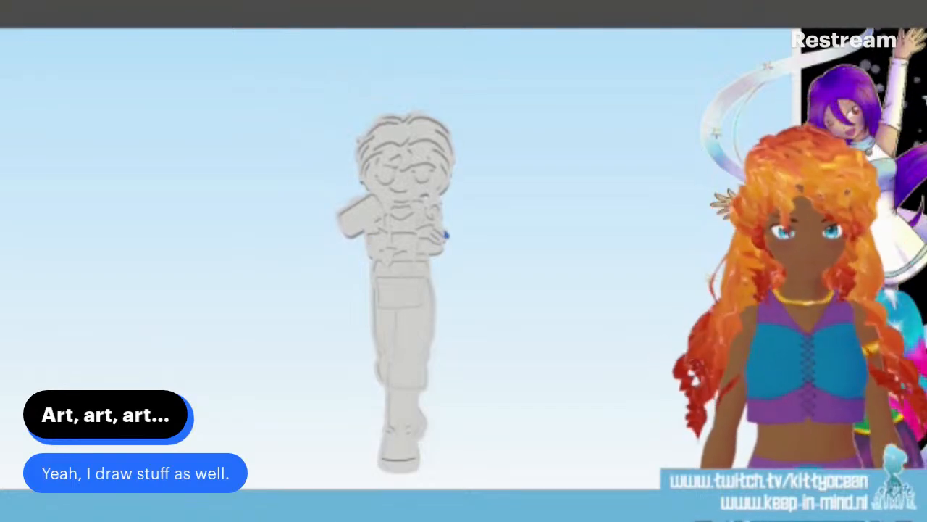
pyautogui.moveTo(447, 235); pyautogui.dragTo(166, 286)
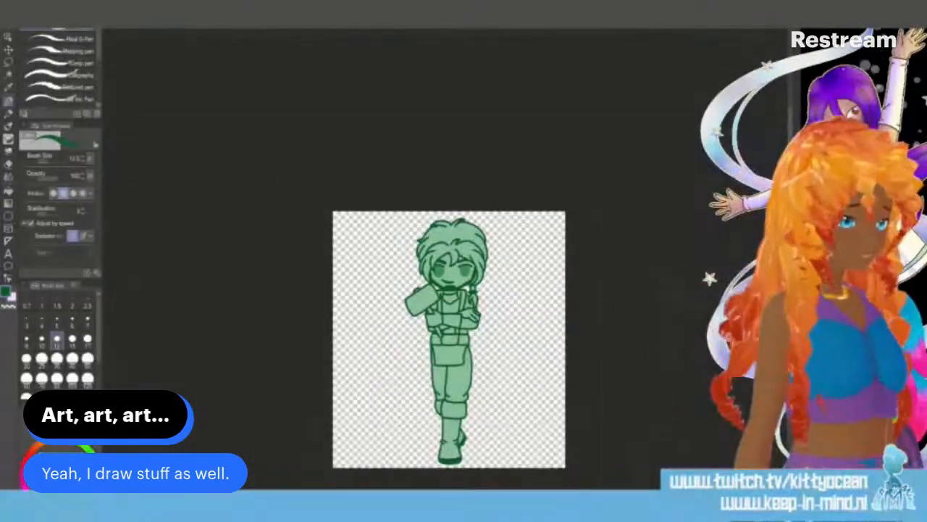
# Step: In Clip Studio Paint, thicken the hammer head's outer end line inward and trim its outside with a size 15 eraser, leaving a light-green rim
pyautogui.scroll(5, 448, 269)
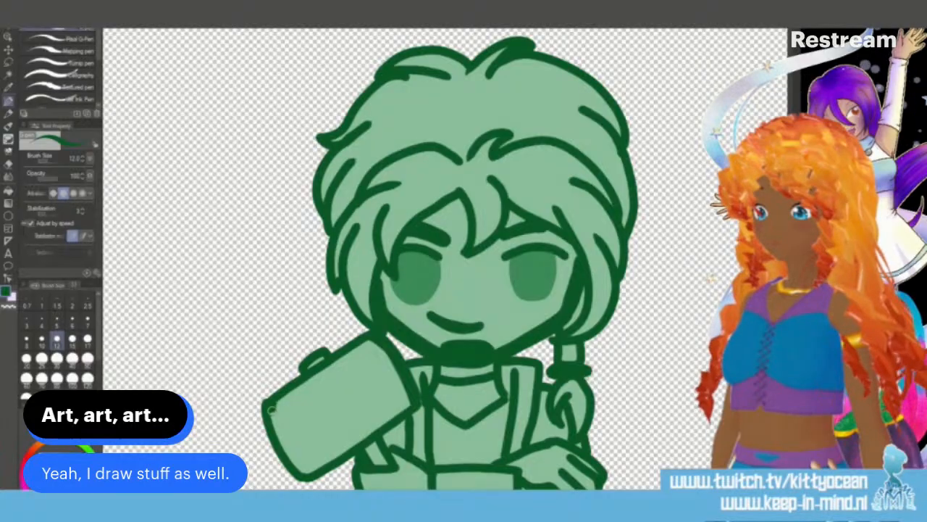
pyautogui.moveTo(269, 409)
pyautogui.mouseDown()
pyautogui.moveTo(284, 456)
pyautogui.moveTo(318, 478)
pyautogui.mouseUp()
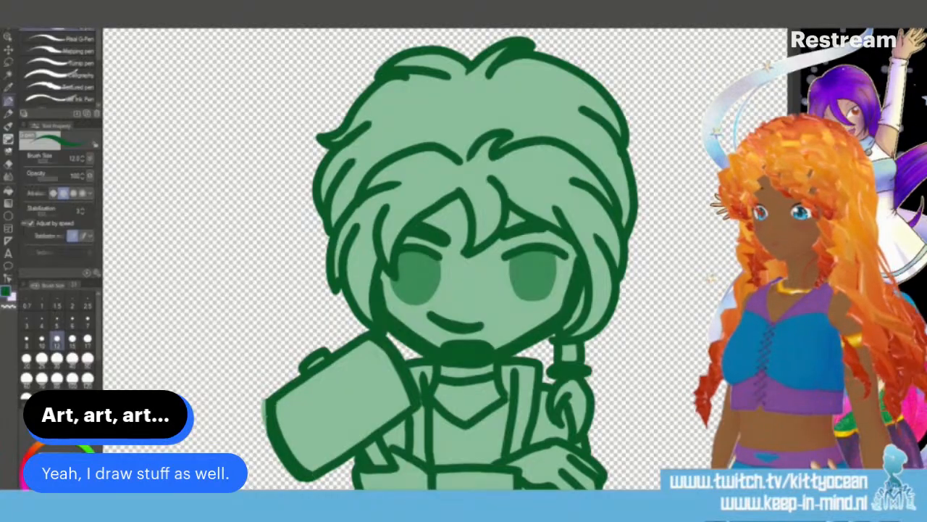
pyautogui.click(10, 165)
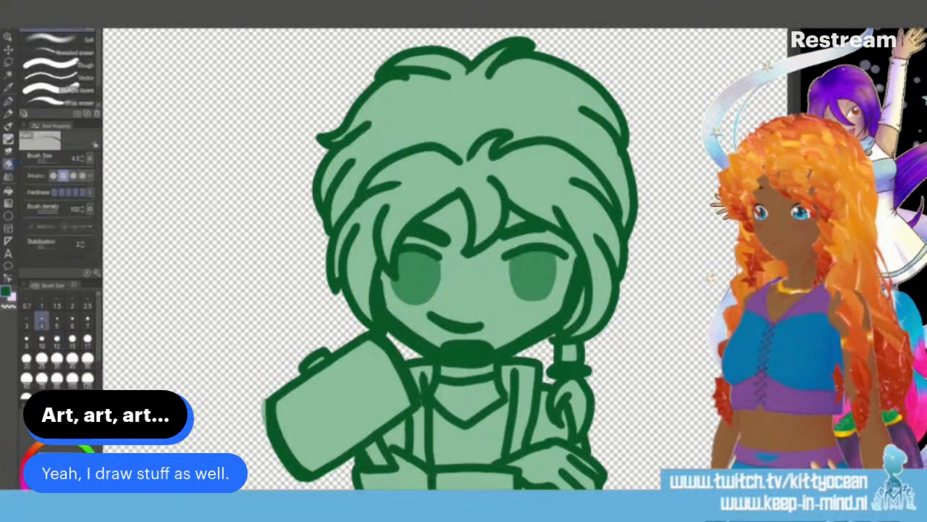
pyautogui.click(72, 339)
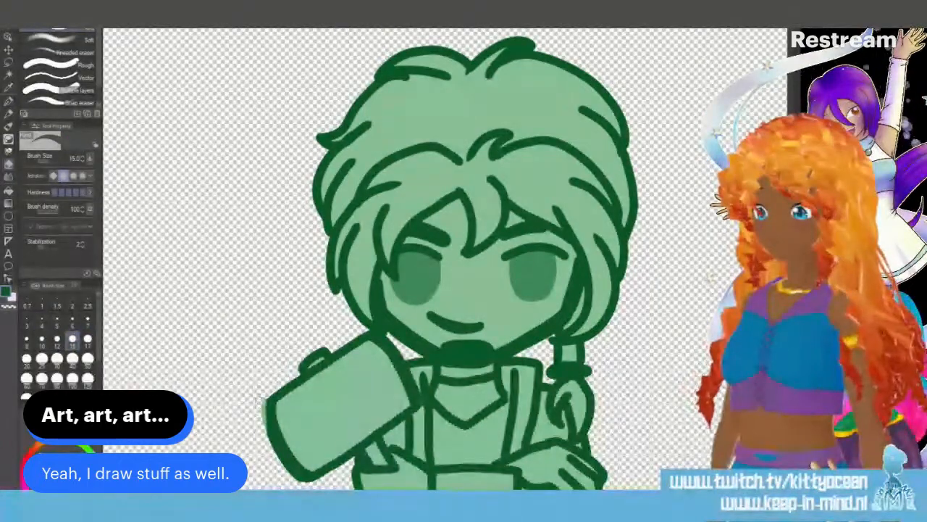
pyautogui.moveTo(264, 400)
pyautogui.mouseDown()
pyautogui.moveTo(266, 444)
pyautogui.moveTo(307, 484)
pyautogui.mouseUp()
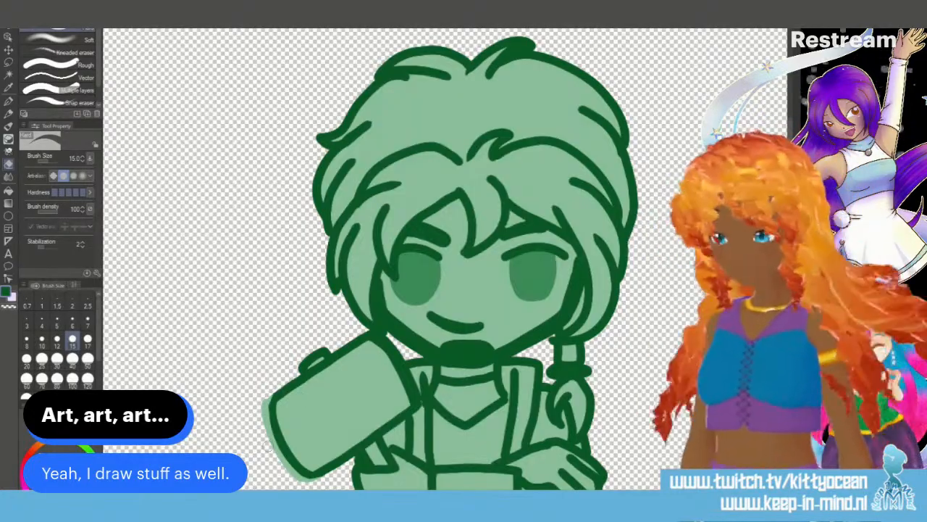
# Step: Erase the light-green rim outside the hammer head's outer end with a size 15 eraser and save the drawing
pyautogui.click(44, 319)
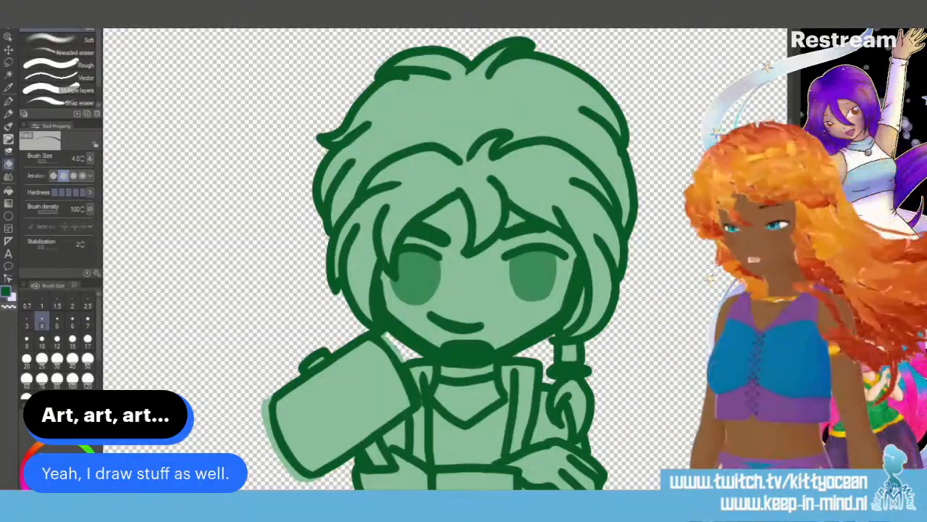
pyautogui.click(73, 340)
pyautogui.moveTo(384, 335); pyautogui.dragTo(402, 358)
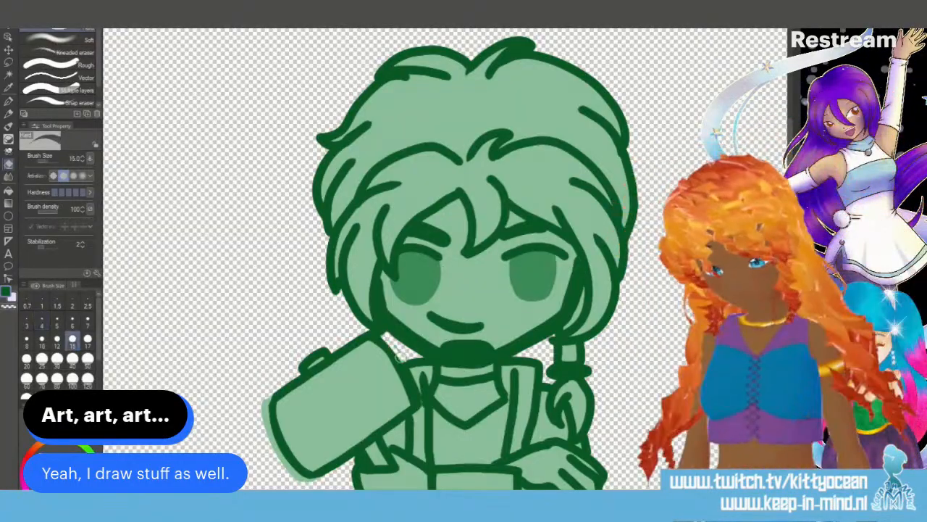
pyautogui.moveTo(281, 461)
pyautogui.mouseDown()
pyautogui.moveTo(268, 396)
pyautogui.moveTo(298, 475)
pyautogui.moveTo(319, 479)
pyautogui.moveTo(342, 458)
pyautogui.mouseUp()
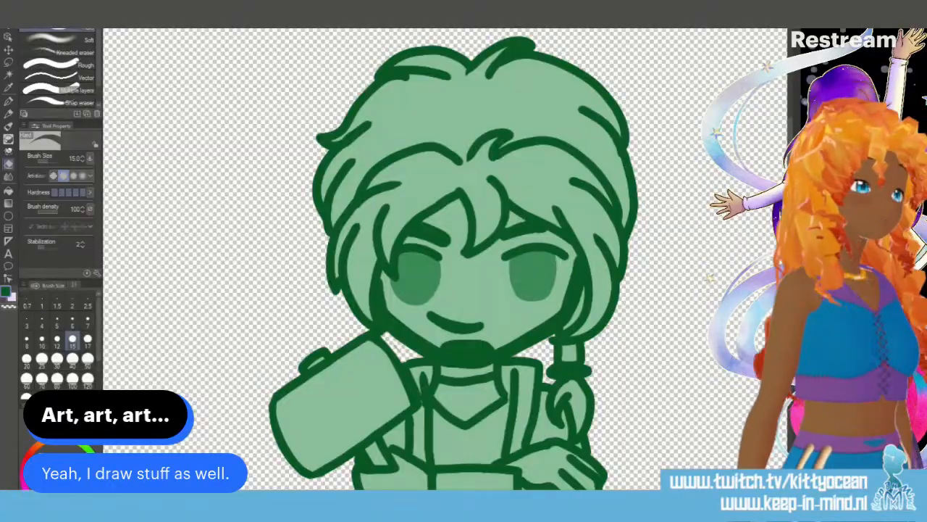
pyautogui.click(56, 320)
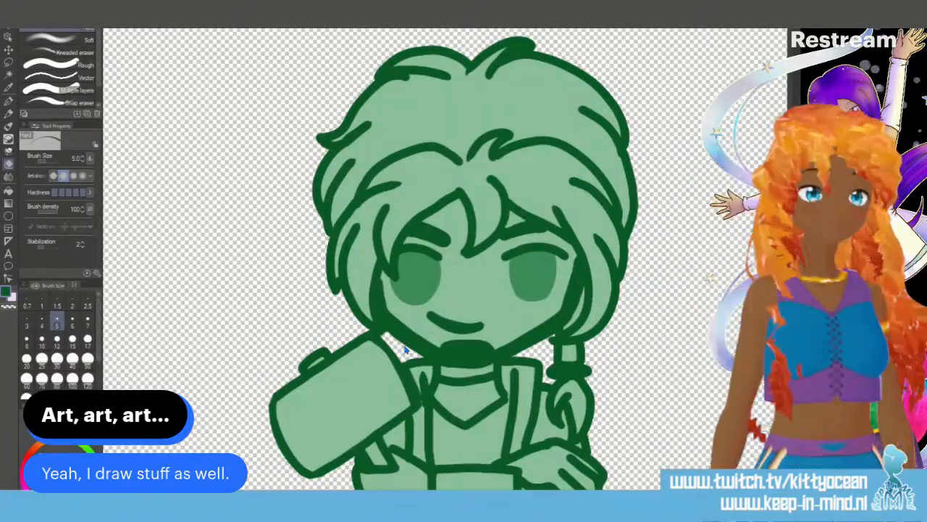
pyautogui.hotkey('ctrl', 's')
pyautogui.press('Return')
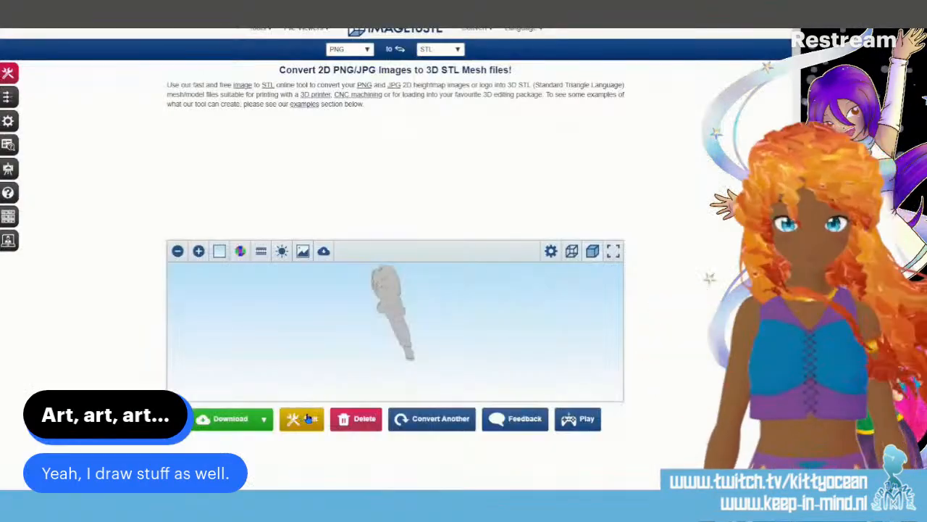
# Step: Switch to ImageToStl, replace the source image with the trimmed hammer version, and convert it to STL
pyautogui.click(306, 420)
pyautogui.click(485, 378)
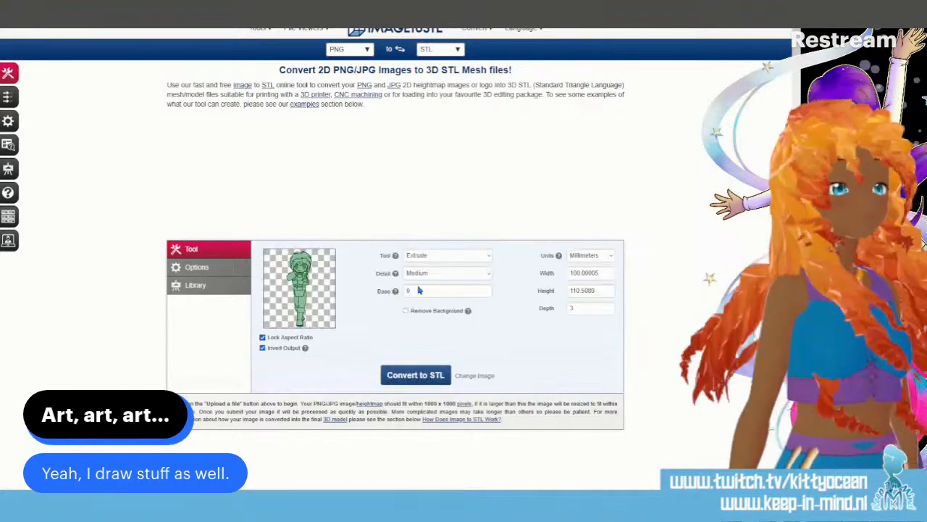
pyautogui.click(404, 382)
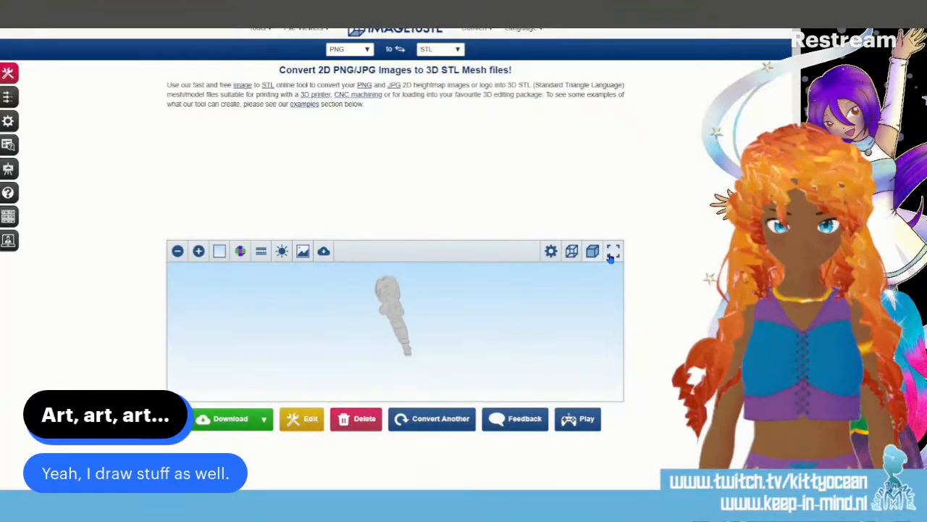
# Step: Examine the reconverted character model full screen, tilting it to check the outlines at the hammer and body edges
pyautogui.click(612, 252)
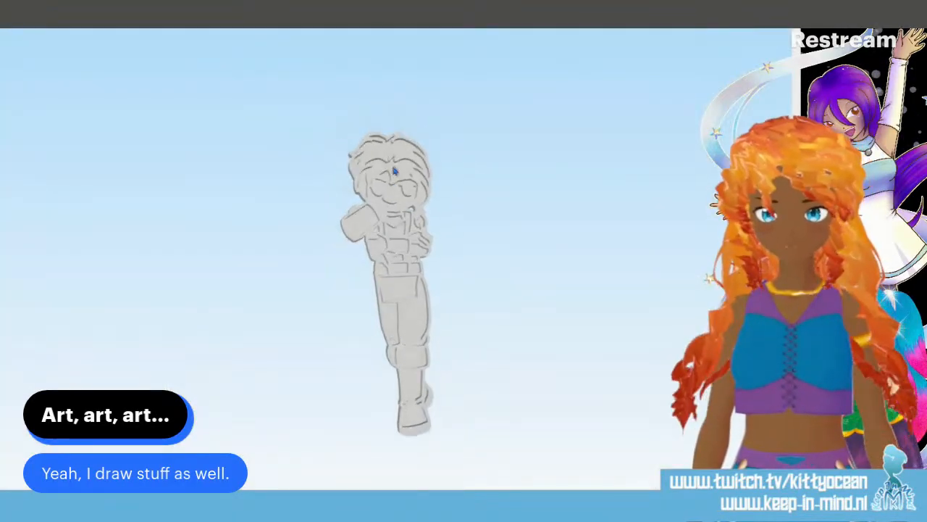
pyautogui.moveTo(395, 171); pyautogui.dragTo(33, 188)
pyautogui.moveTo(310, 255); pyautogui.dragTo(421, 218)
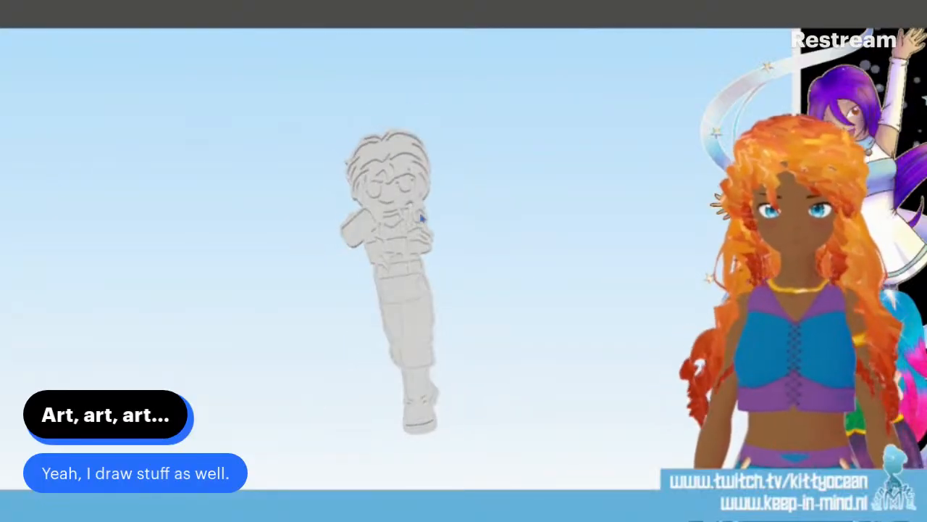
pyautogui.press('Escape')
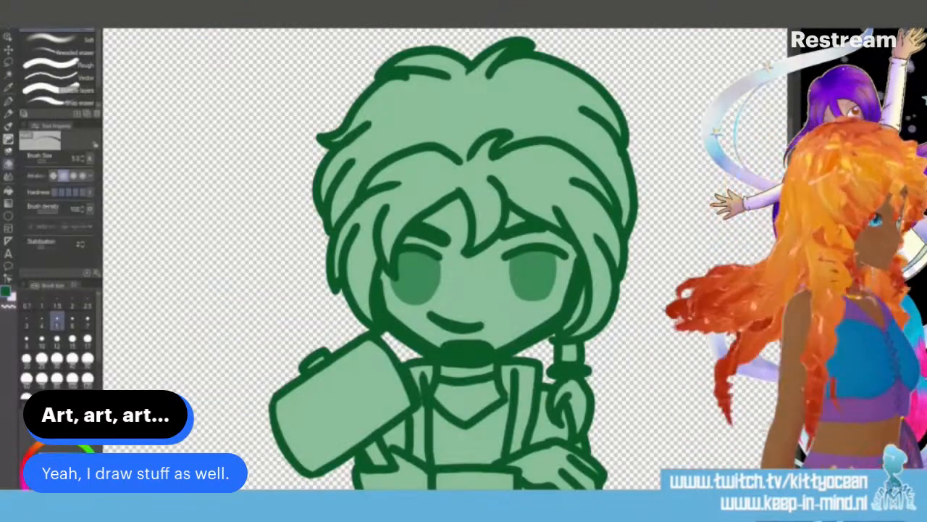
# Step: In Clip Studio Paint, thicken the outlines of the braid's hair tie and the hammer head's inner end with a size 12 pen
pyautogui.hotkey('ctrl', '+')
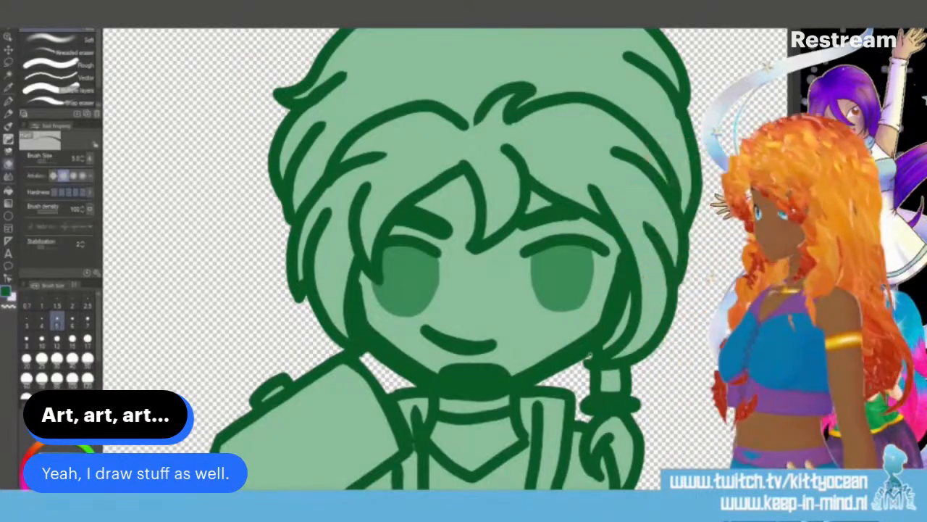
pyautogui.press('p')
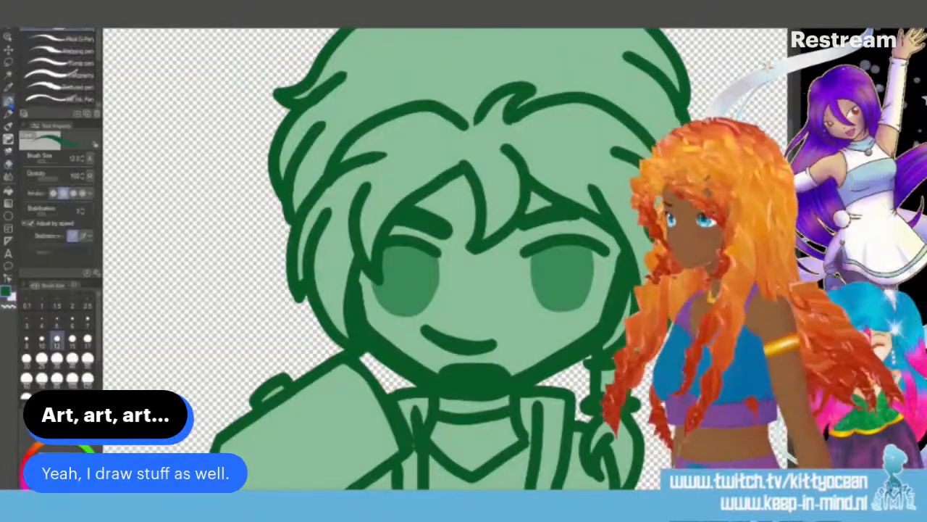
pyautogui.moveTo(591, 360); pyautogui.dragTo(592, 399)
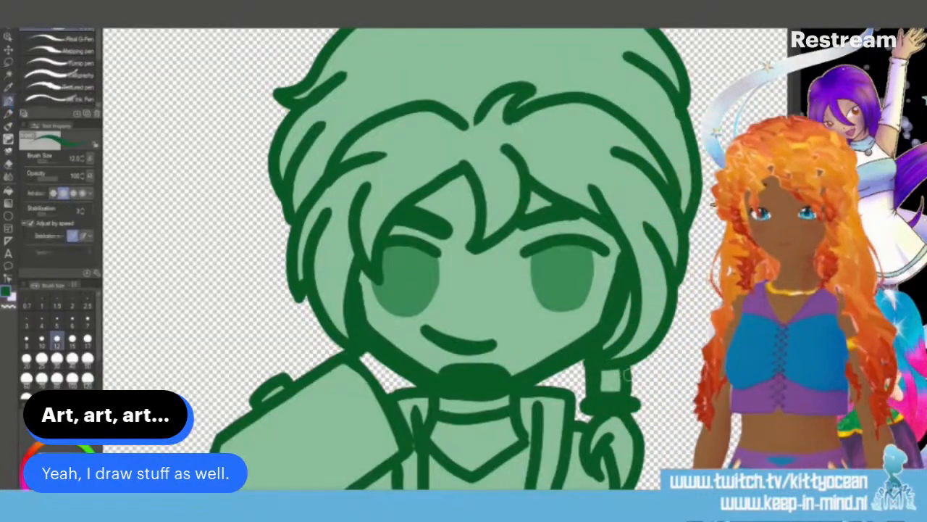
pyautogui.moveTo(629, 362)
pyautogui.mouseDown()
pyautogui.moveTo(625, 407)
pyautogui.moveTo(586, 403)
pyautogui.mouseUp()
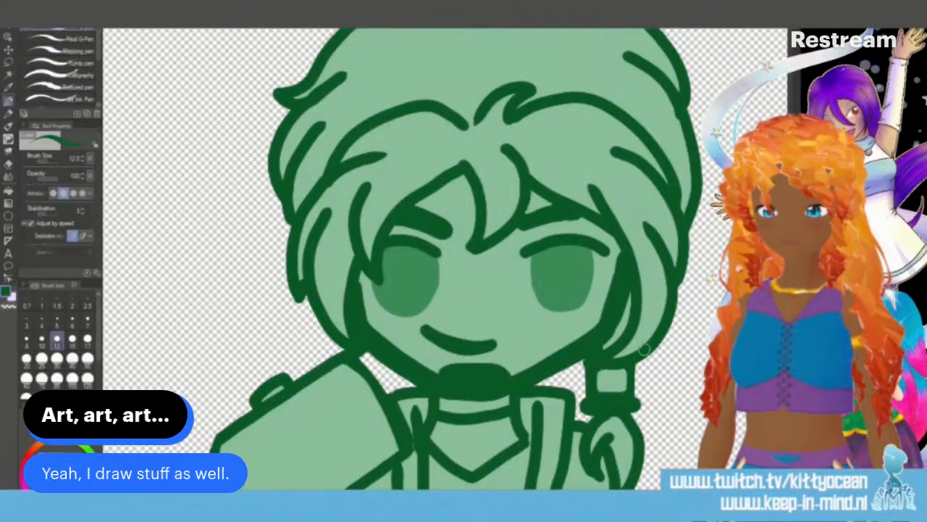
pyautogui.moveTo(342, 360)
pyautogui.mouseDown()
pyautogui.moveTo(374, 388)
pyautogui.moveTo(403, 445)
pyautogui.mouseUp()
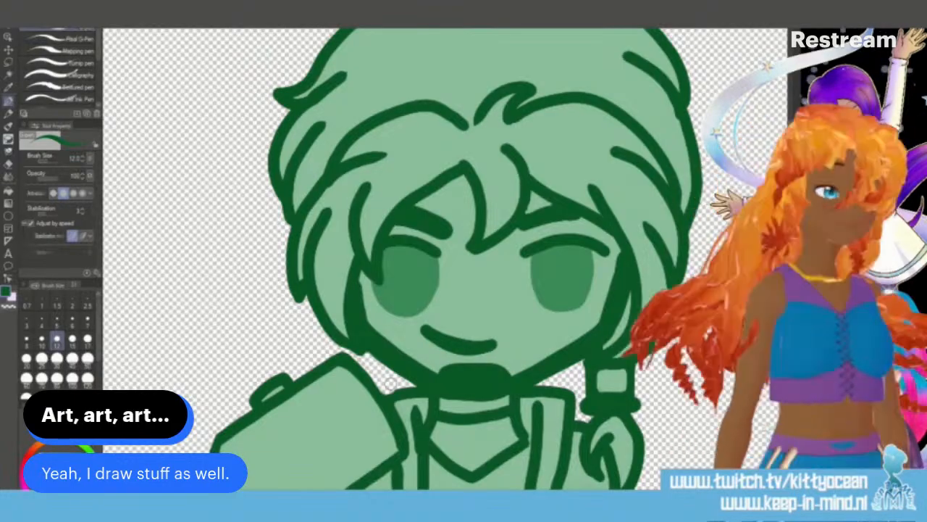
pyautogui.scroll(-3, 391, 383)
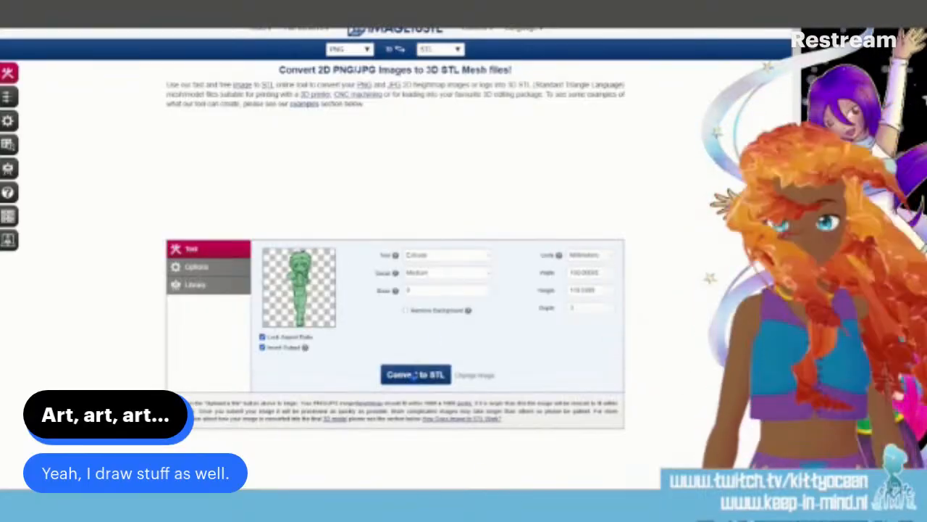
# Step: In ImageToStl, convert the drawing with the thickened lines to STL and check the model full screen
pyautogui.click(414, 375)
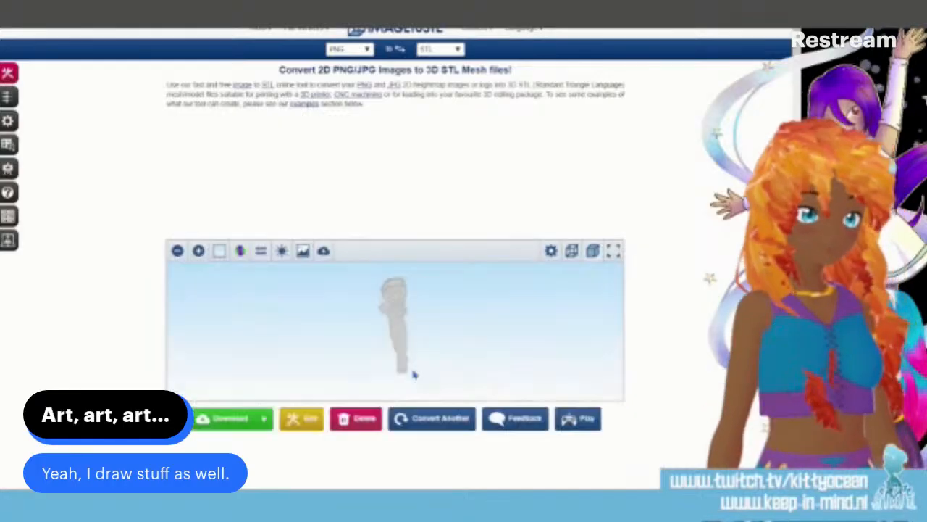
pyautogui.click(594, 254)
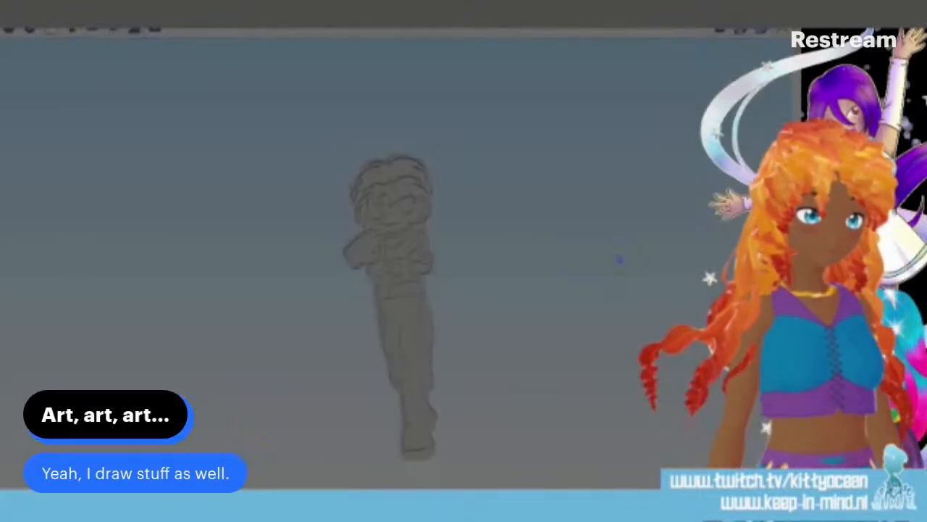
pyautogui.moveTo(386, 242); pyautogui.dragTo(395, 332)
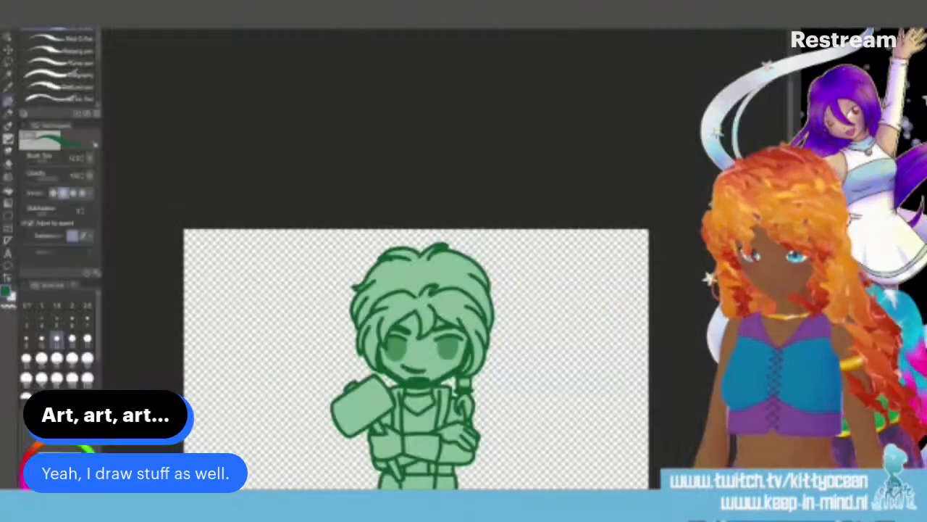
# Step: In Clip Studio Paint, examine the hair, face and hammer outlines up close and choose the control point tool for vector lines
pyautogui.hotkey('ctrl', '+')
pyautogui.hotkey('ctrl', '+')
pyautogui.hotkey('ctrl', '+')
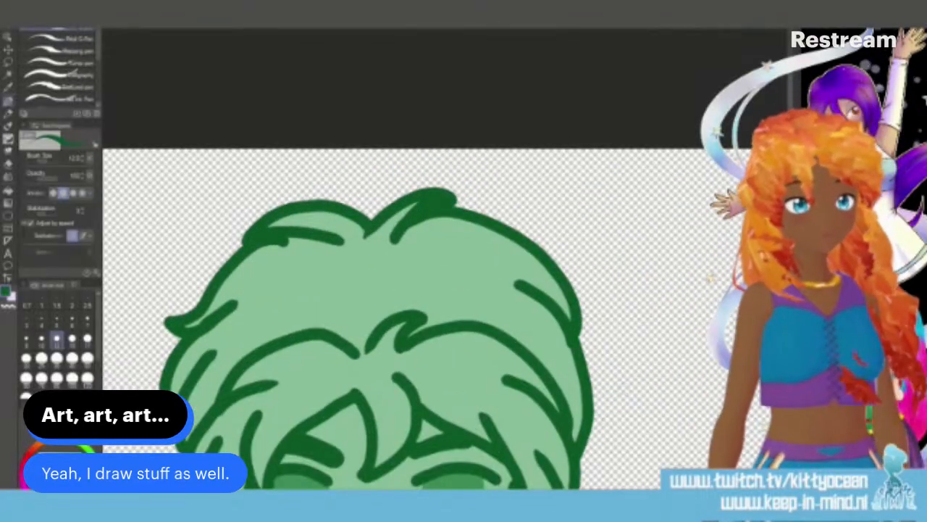
pyautogui.scroll(-5, 445, 258)
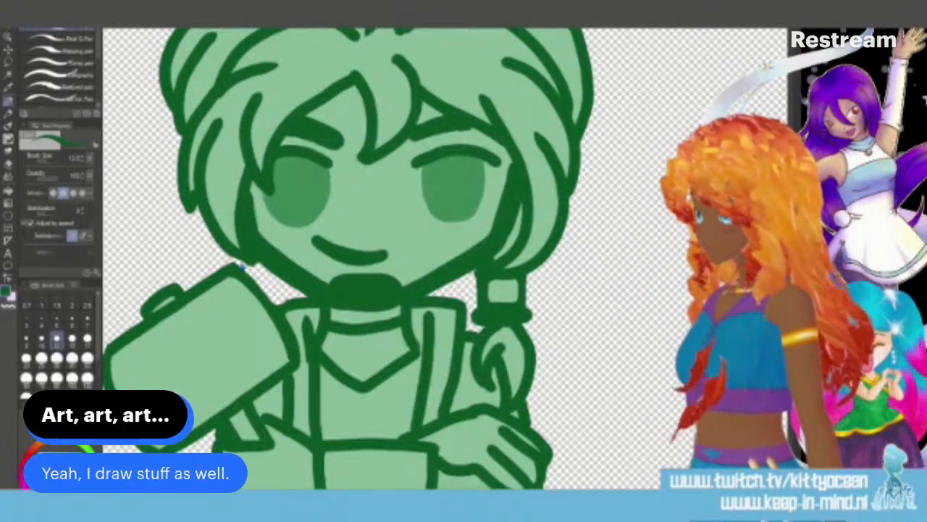
pyautogui.press('y')
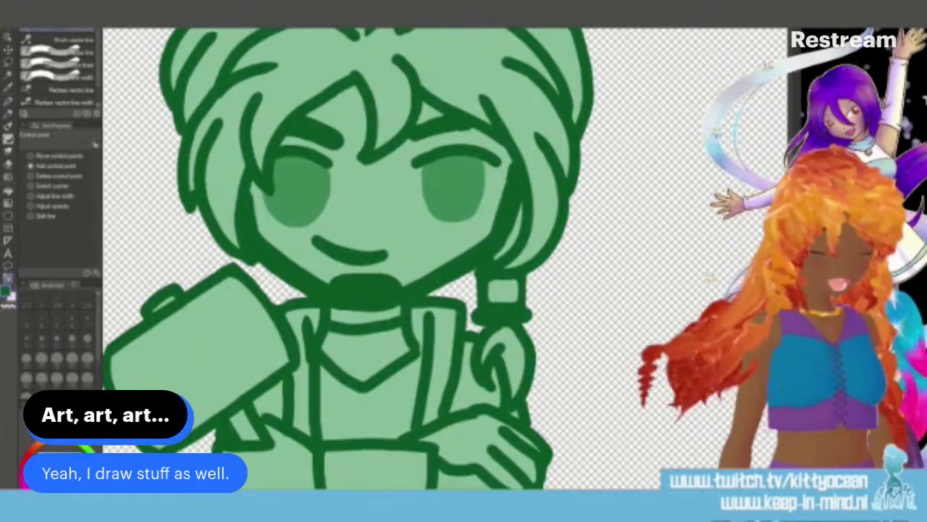
# Step: Switch back to ImageToStl, replace the source image with the latest version of the character, and convert it to STL
pyautogui.hotkey('alt', 'Tab')
pyautogui.click(301, 420)
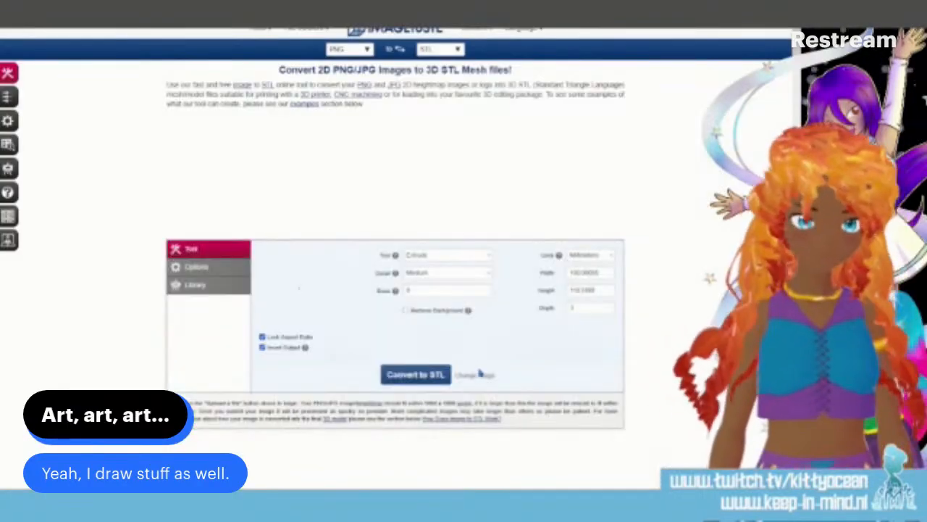
pyautogui.click(475, 376)
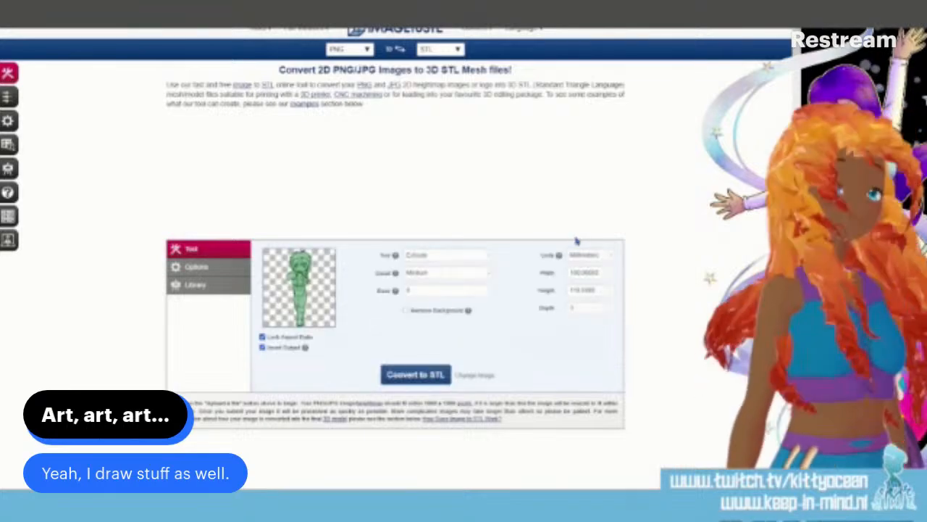
pyautogui.click(420, 376)
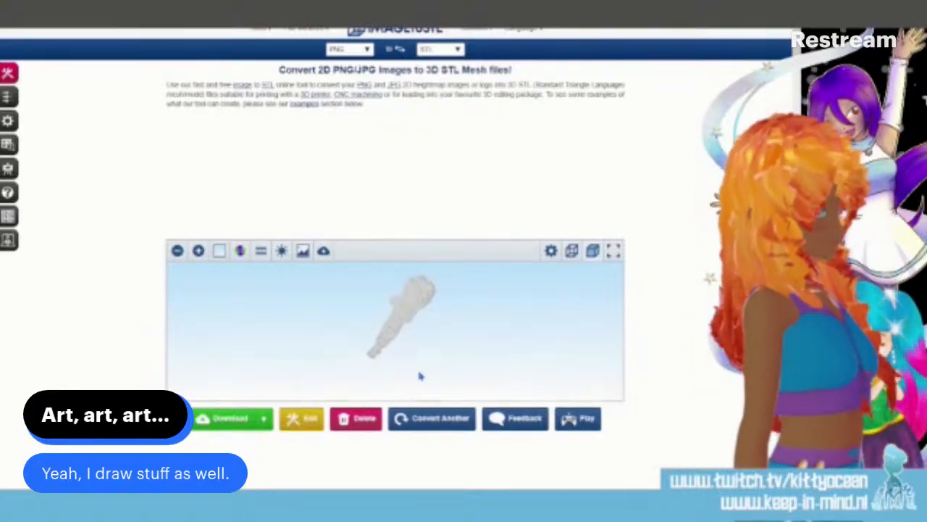
# Step: Examine the new model full screen and up close, checking the rim and raised lines around the hammer and body
pyautogui.click(614, 251)
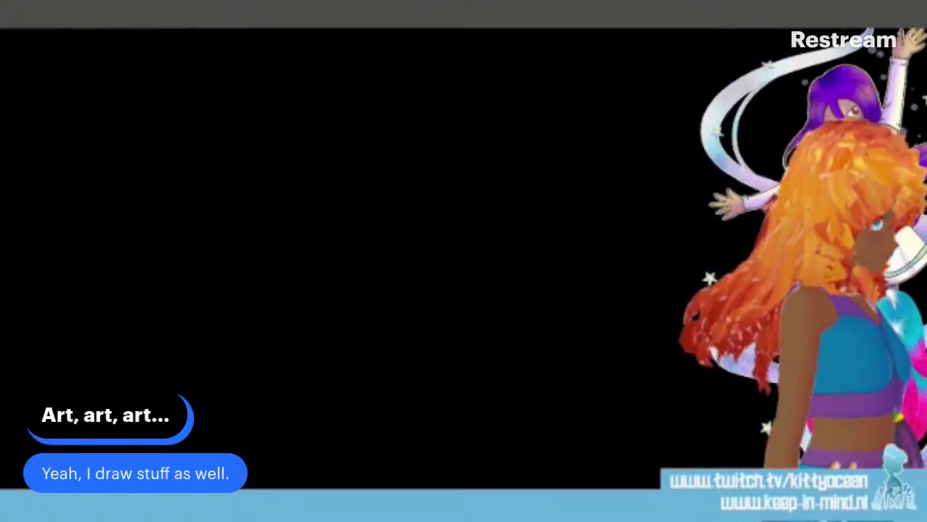
pyautogui.scroll(5, 434, 248)
pyautogui.moveTo(434, 247); pyautogui.dragTo(461, 54)
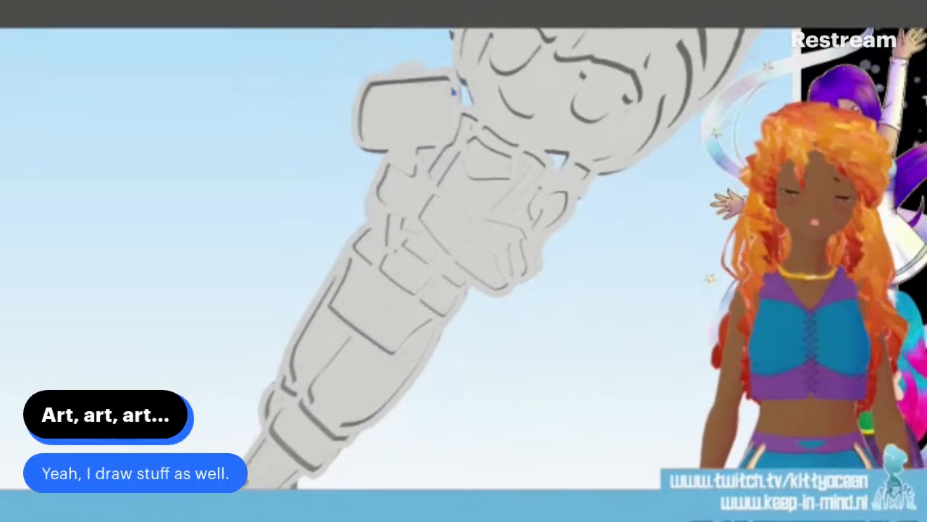
# Step: Inspect the converted figure model in 3D and download it as an STL file
pyautogui.moveTo(442, 146); pyautogui.dragTo(203, 257)
pyautogui.click(785, 35)
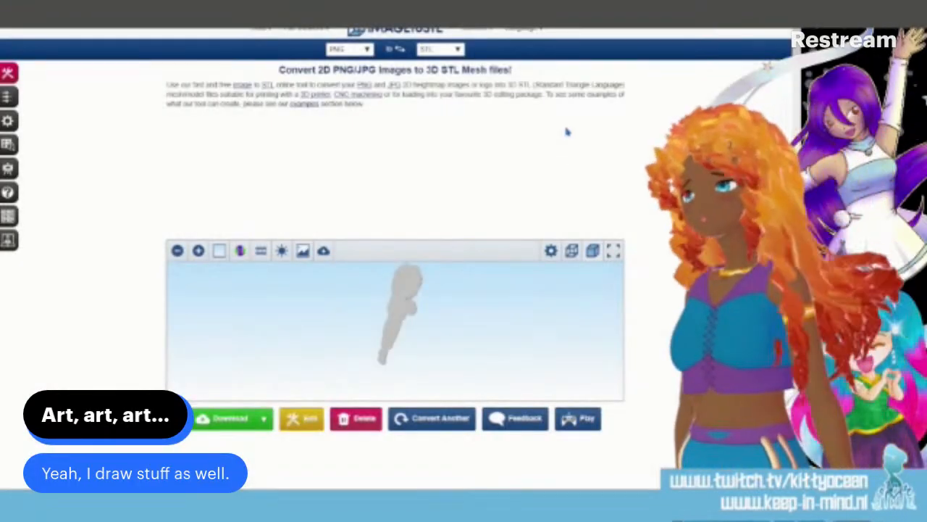
pyautogui.click(266, 418)
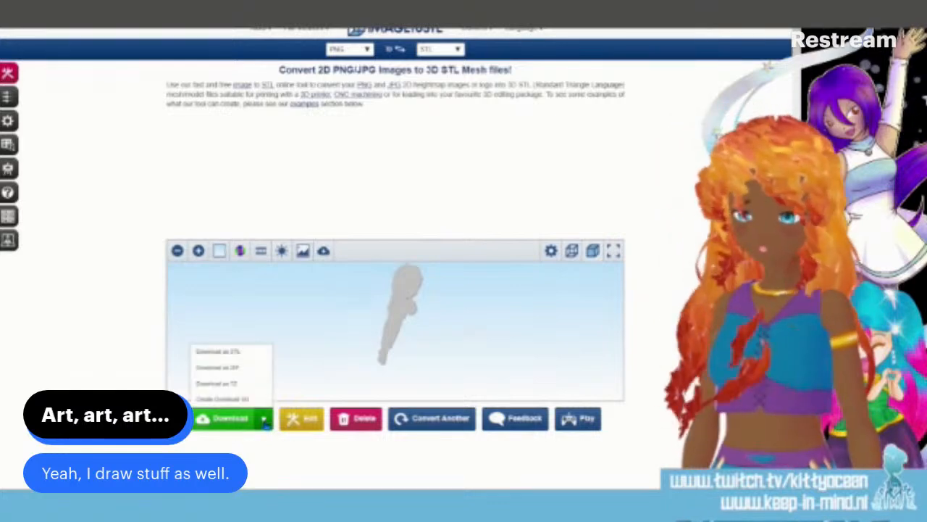
pyautogui.click(218, 351)
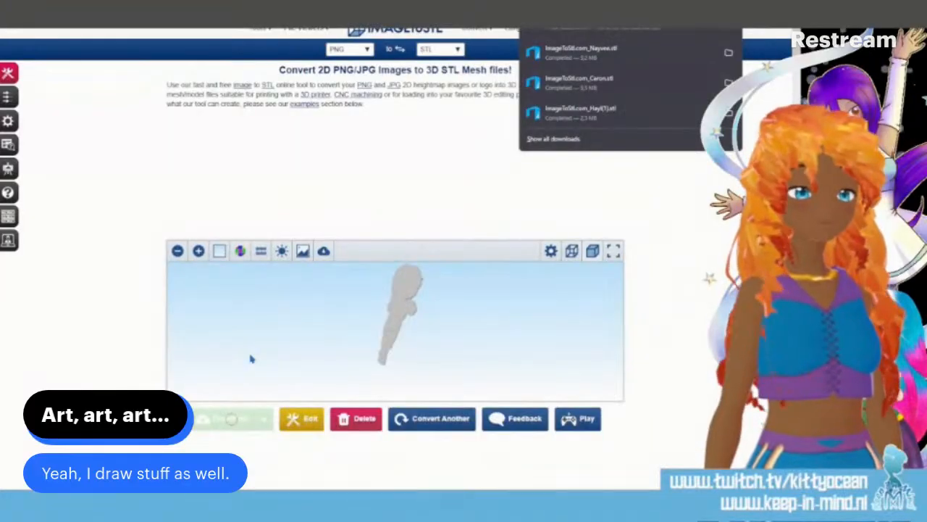
pyautogui.click(445, 197)
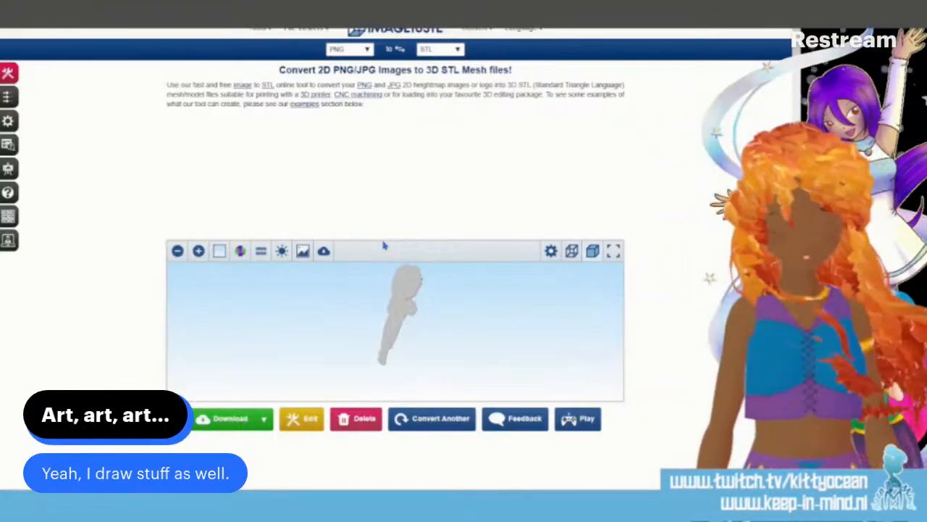
# Step: Switch to Clip Studio Paint, show the pencil sketch photo layer and move it above the green figure's layers
pyautogui.hotkey('alt', 'Tab')
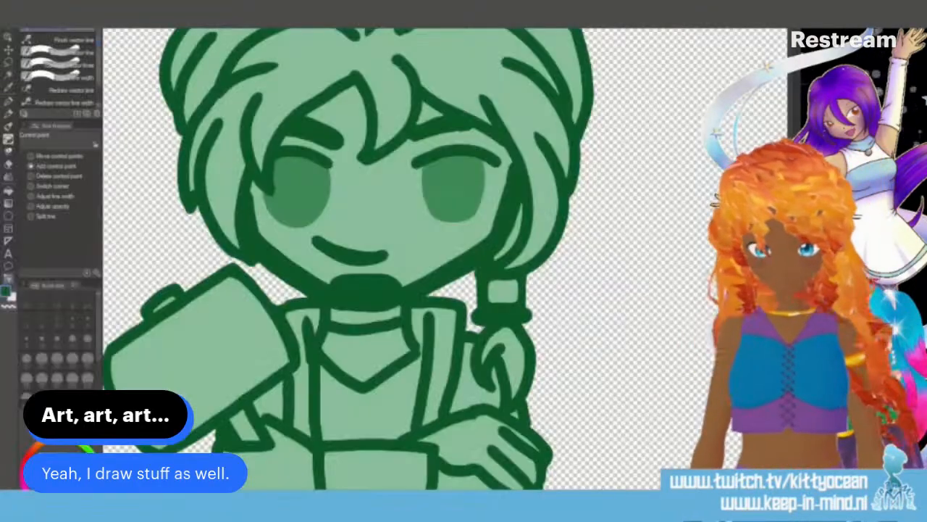
pyautogui.click(13, 13)
pyautogui.click(56, 79)
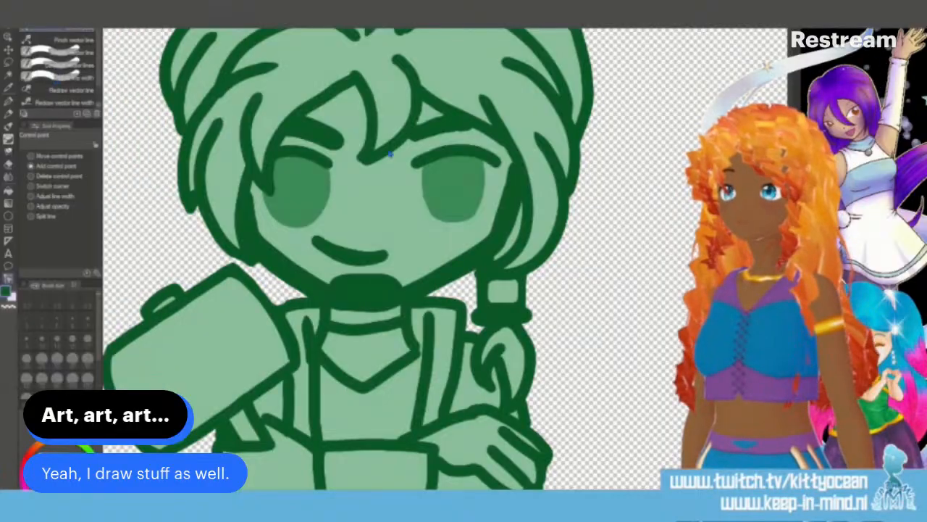
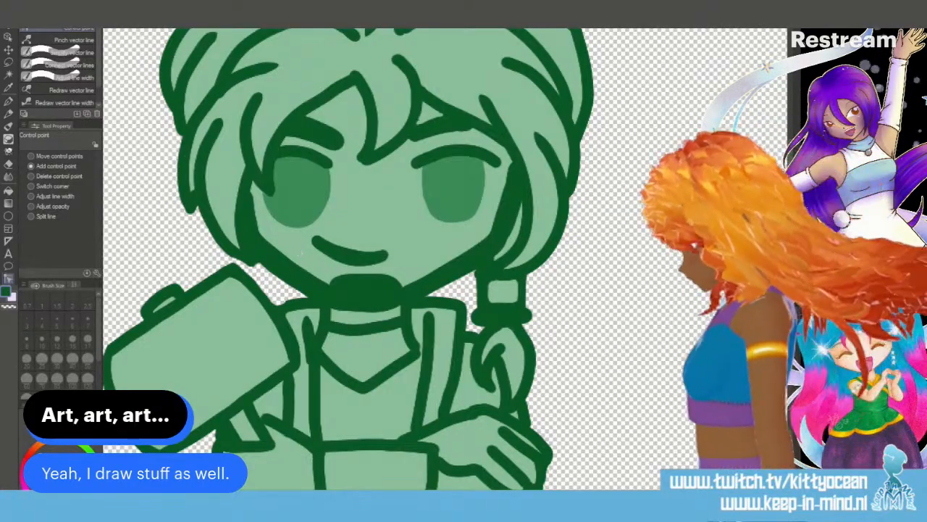
pyautogui.hotkey('ctrl', '-')
pyautogui.hotkey('ctrl', '-')
pyautogui.hotkey('ctrl', '-')
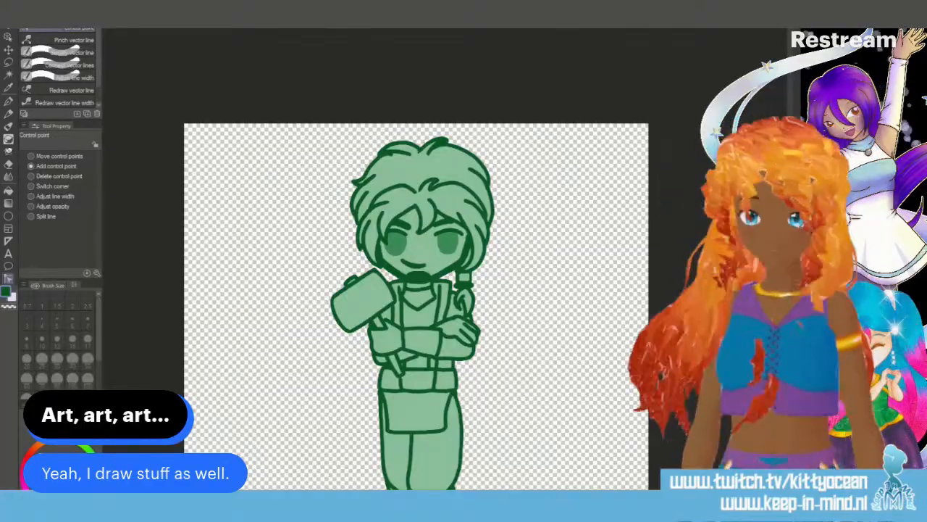
pyautogui.click(806, 318)
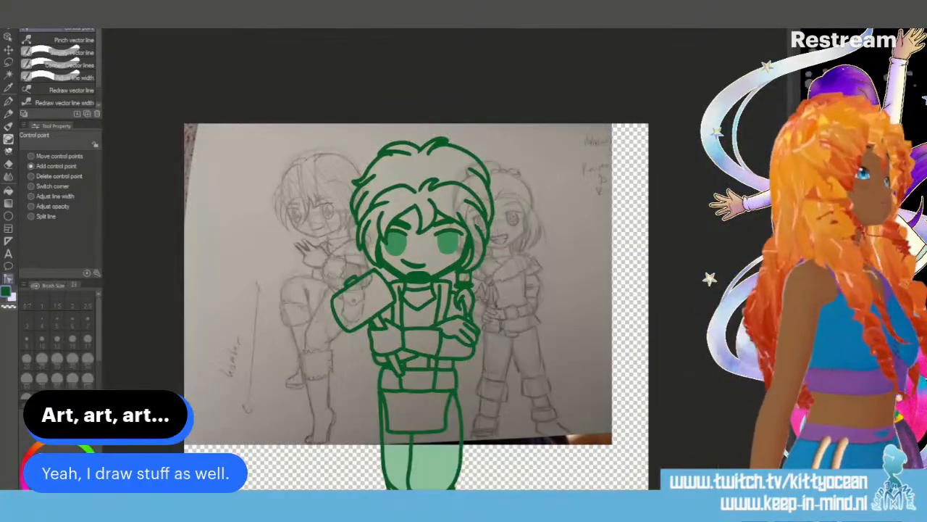
pyautogui.moveTo(855, 319); pyautogui.dragTo(854, 283)
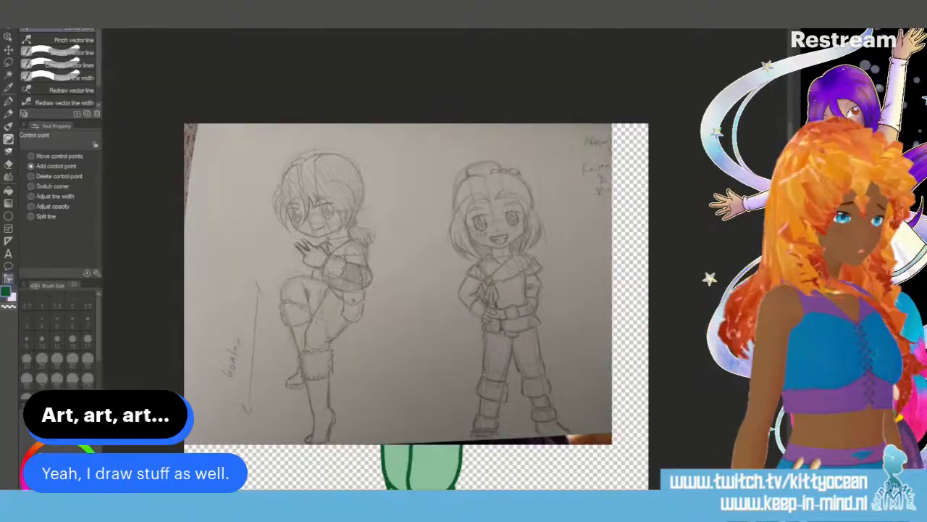
# Step: Save the drawing as a separate file
pyautogui.hotkey('ctrl', '-')
pyautogui.hotkey('ctrl', '-')
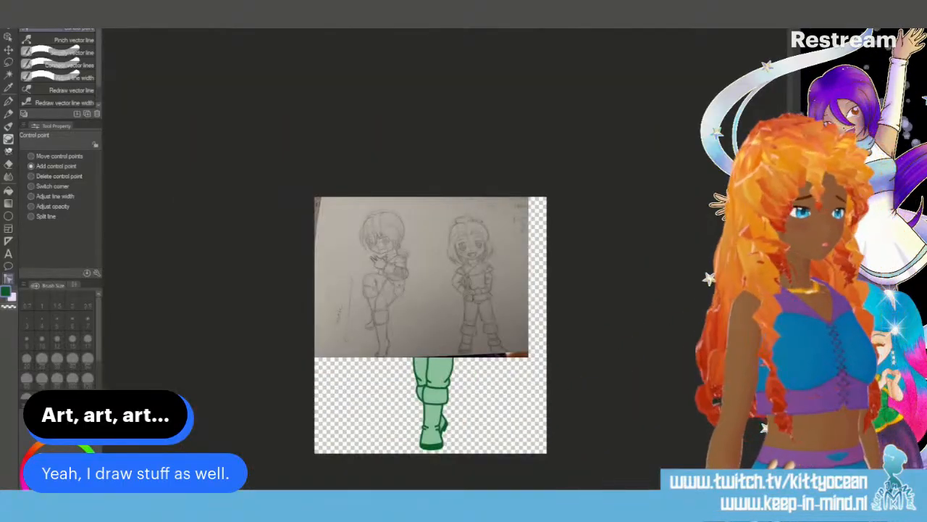
pyautogui.click(28, 8)
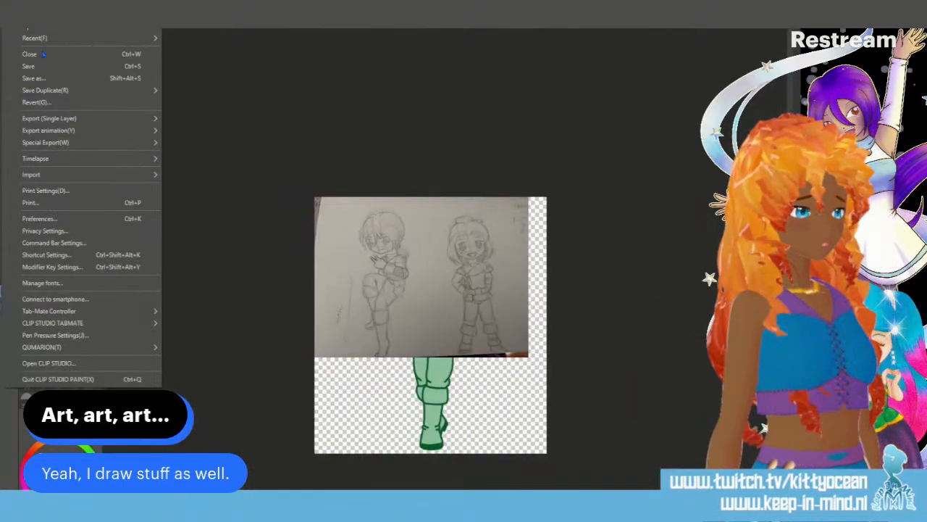
pyautogui.click(50, 78)
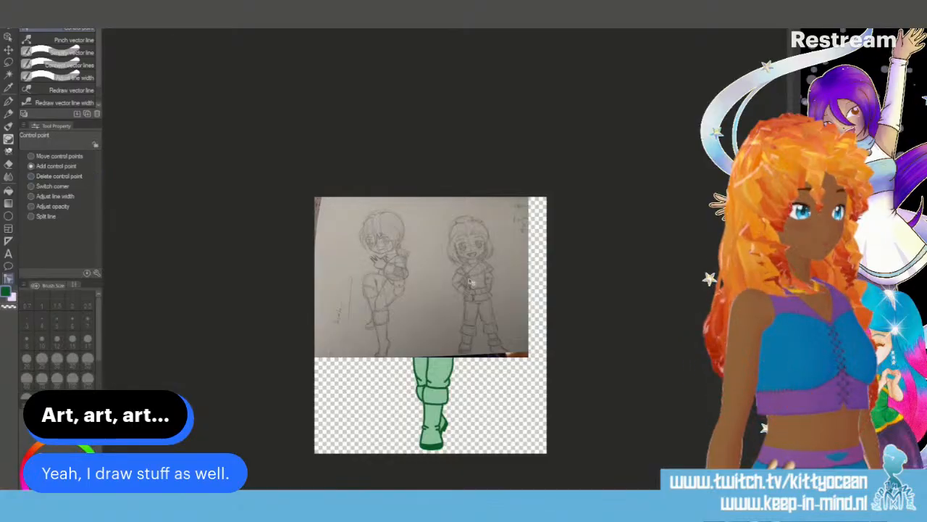
# Step: Scale the sketch photo up to about 167% and position it so the kneeing-up figure fills the canvas height
pyautogui.hotkey('ctrl', 't')
pyautogui.moveTo(529, 357); pyautogui.dragTo(663, 457)
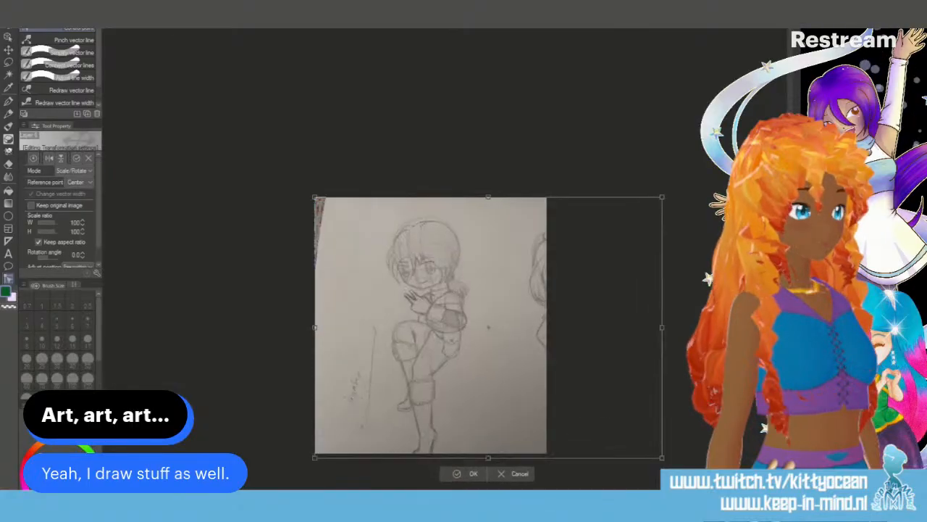
pyautogui.moveTo(316, 198); pyautogui.dragTo(305, 188)
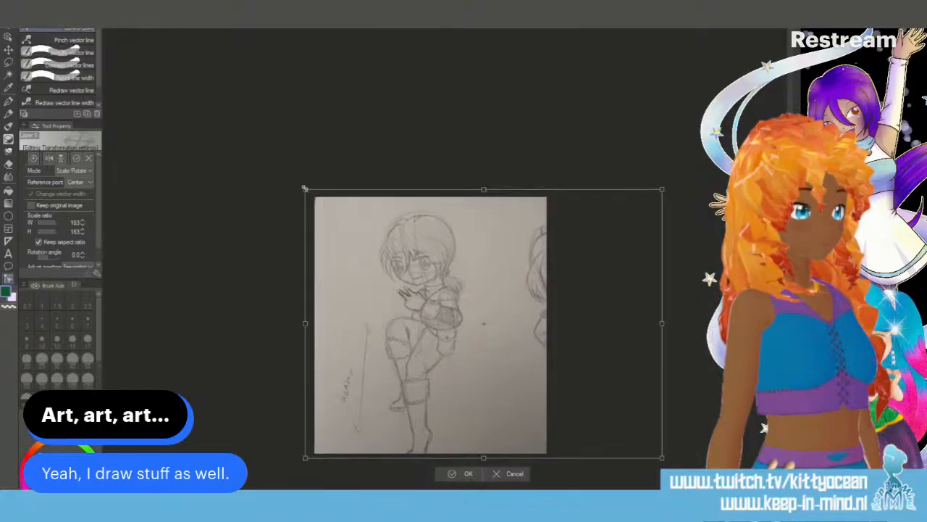
pyautogui.moveTo(464, 305); pyautogui.dragTo(464, 296)
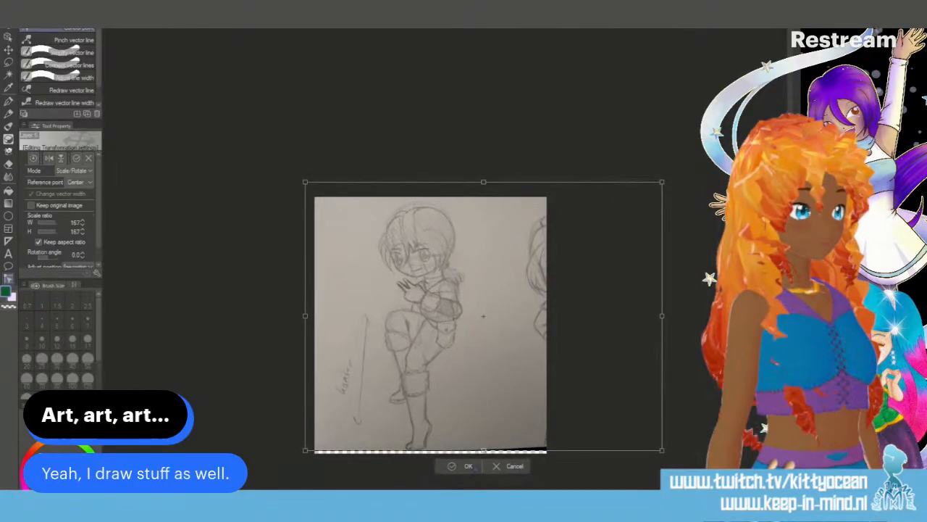
pyautogui.click(469, 466)
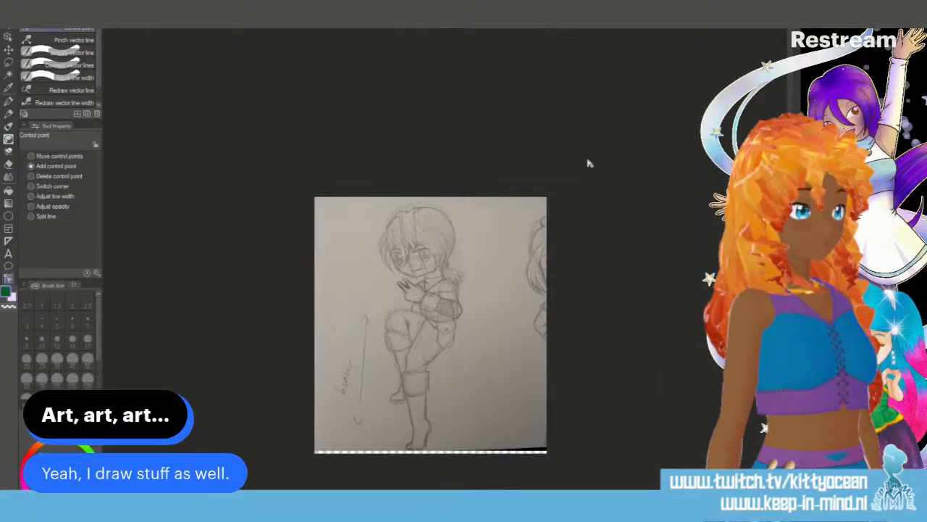
# Step: Squash the sketch photo's height slightly from its upper edge so the figure's head sits lower on the canvas
pyautogui.hotkey('ctrl', 't')
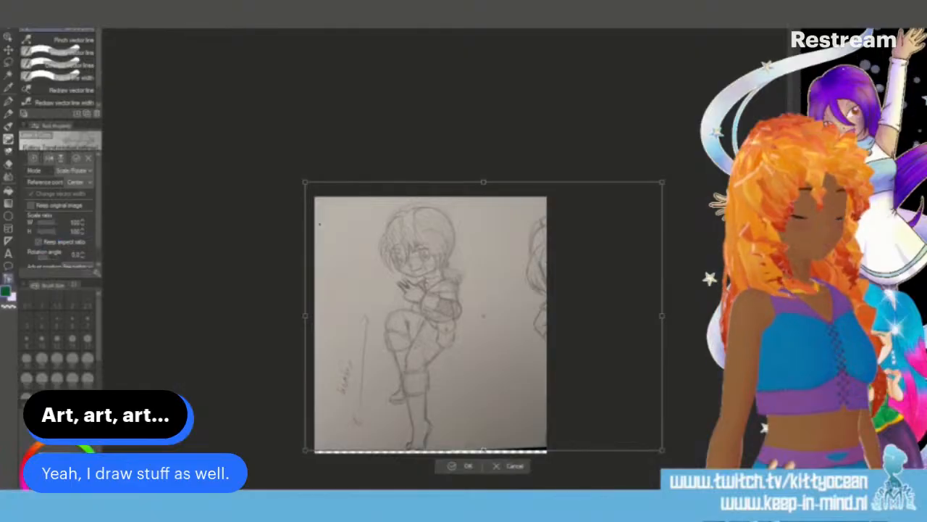
pyautogui.moveTo(484, 183); pyautogui.dragTo(484, 192)
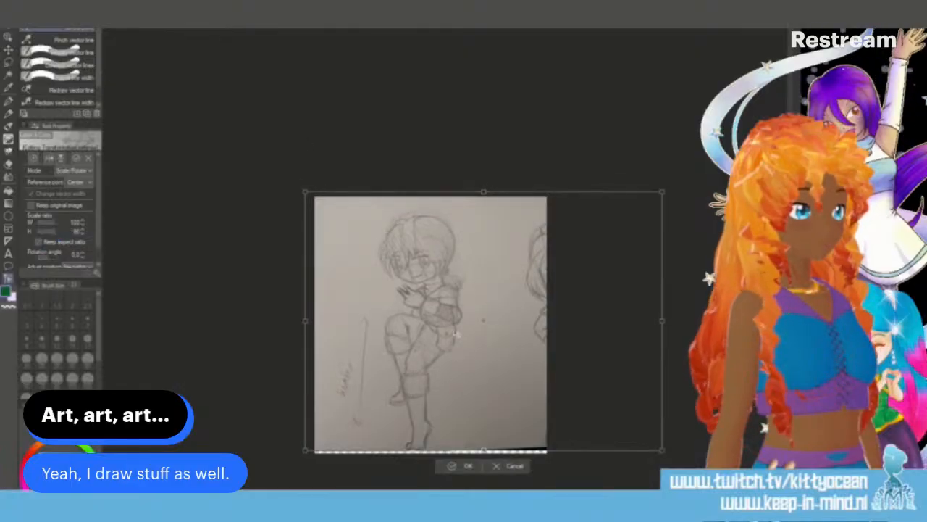
pyautogui.click(467, 466)
# Step: Lasso the raised-knee figure's hips and legs, shorten them vertically from the feet, and clear the selection
pyautogui.press('m')
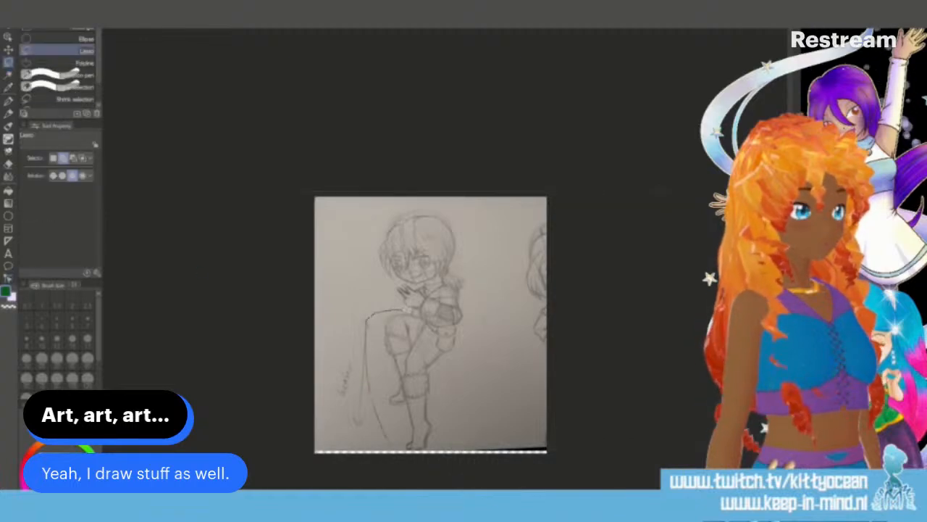
pyautogui.moveTo(408, 307)
pyautogui.mouseDown()
pyautogui.moveTo(436, 328)
pyautogui.moveTo(467, 435)
pyautogui.mouseUp()
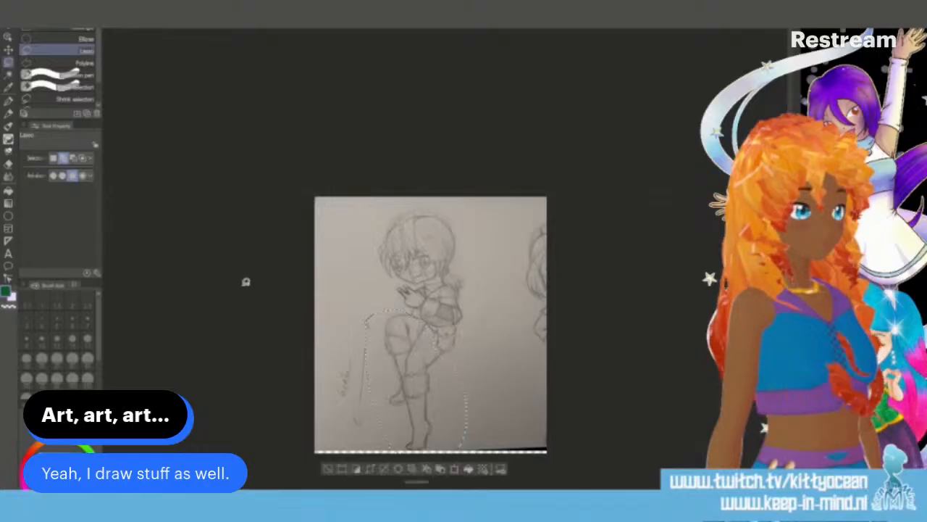
pyautogui.click(454, 470)
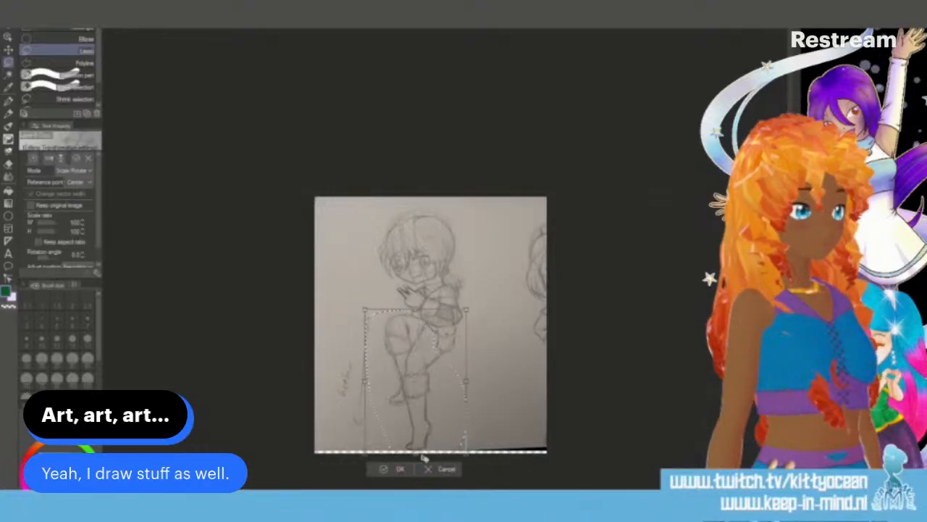
pyautogui.moveTo(417, 453); pyautogui.dragTo(419, 436)
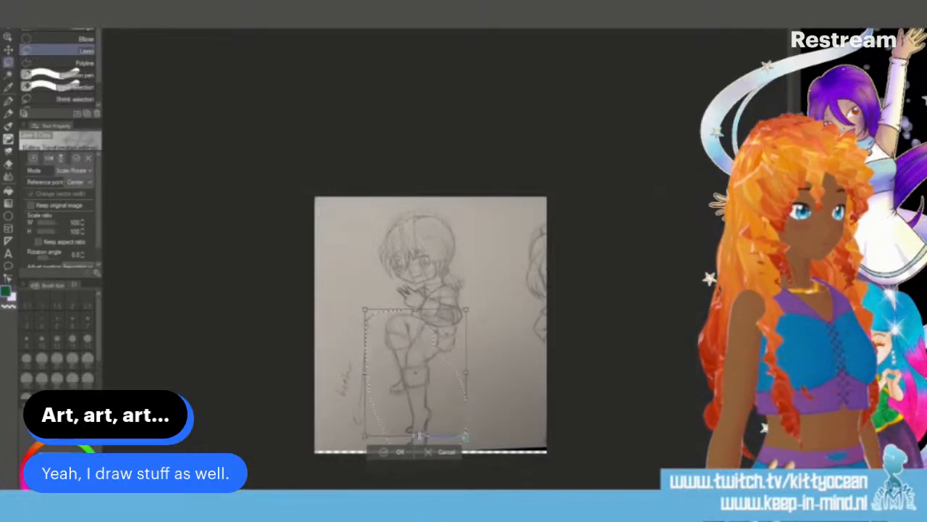
pyautogui.click(400, 452)
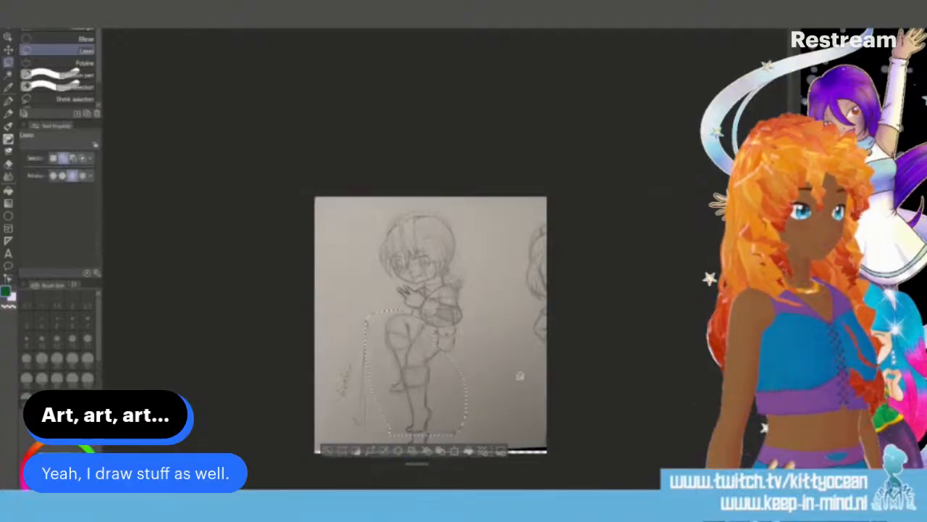
pyautogui.hotkey('ctrl', 'd')
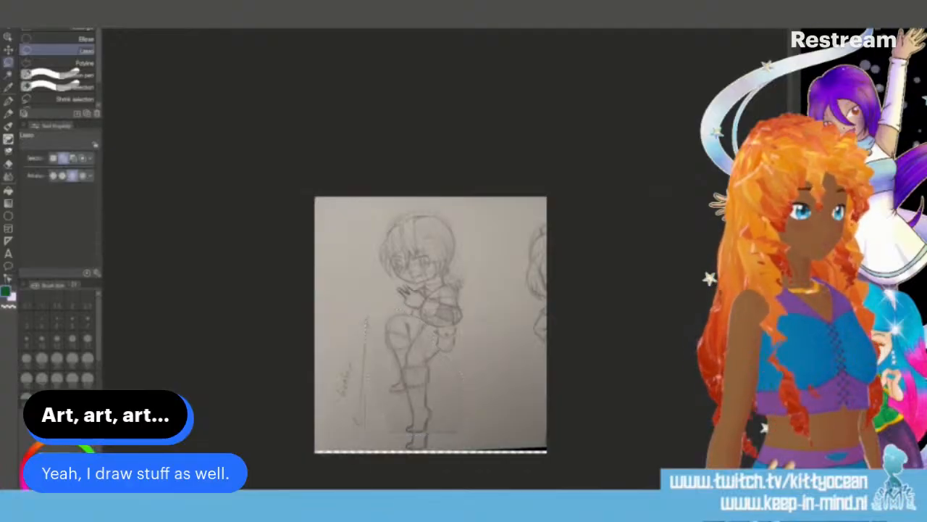
# Step: Enlarge the whole sketch photo to about 111% width and 114% height and shift it so the figure fills the canvas
pyautogui.hotkey('ctrl', 't')
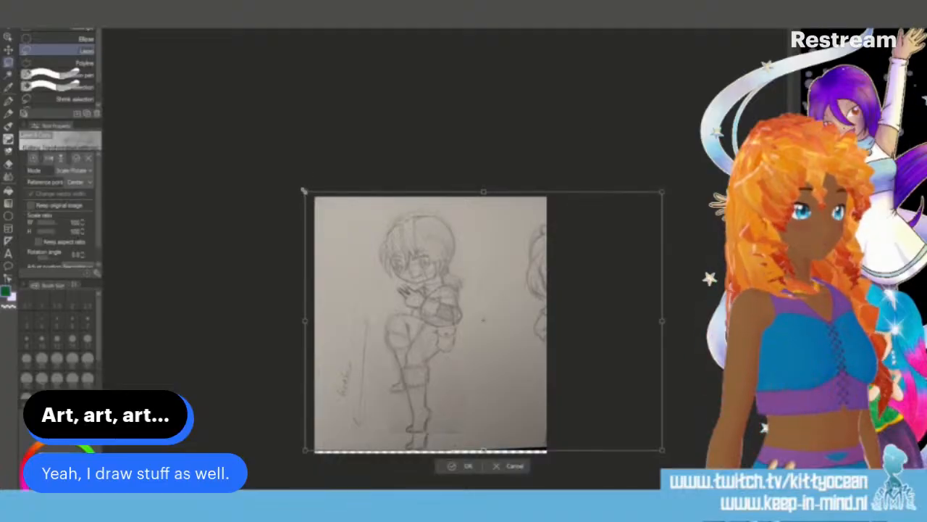
pyautogui.moveTo(303, 191)
pyautogui.mouseDown()
pyautogui.moveTo(260, 149)
pyautogui.moveTo(281, 166)
pyautogui.mouseUp()
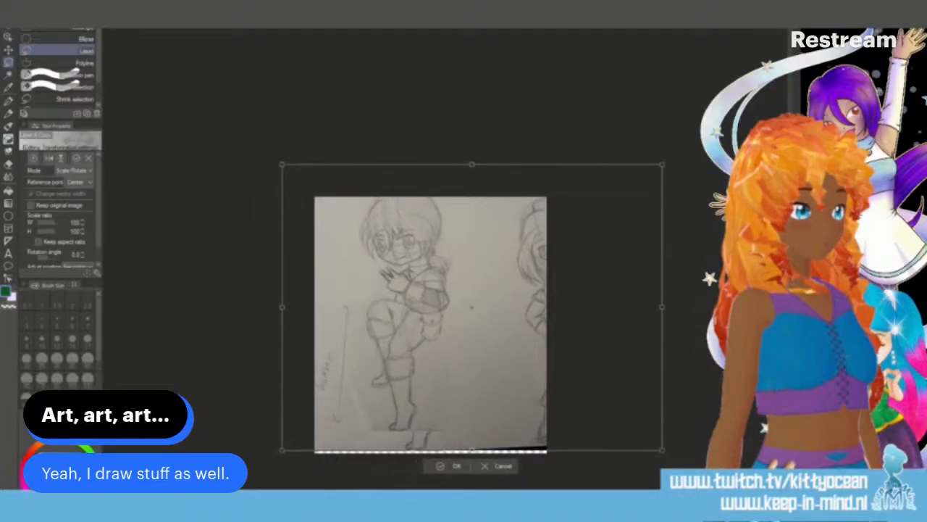
pyautogui.moveTo(439, 248); pyautogui.dragTo(450, 258)
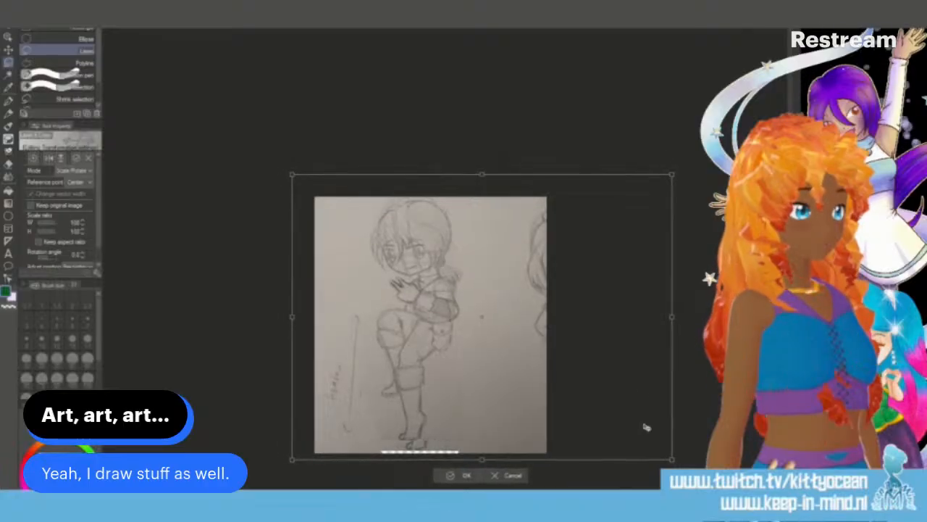
pyautogui.moveTo(672, 459); pyautogui.dragTo(689, 467)
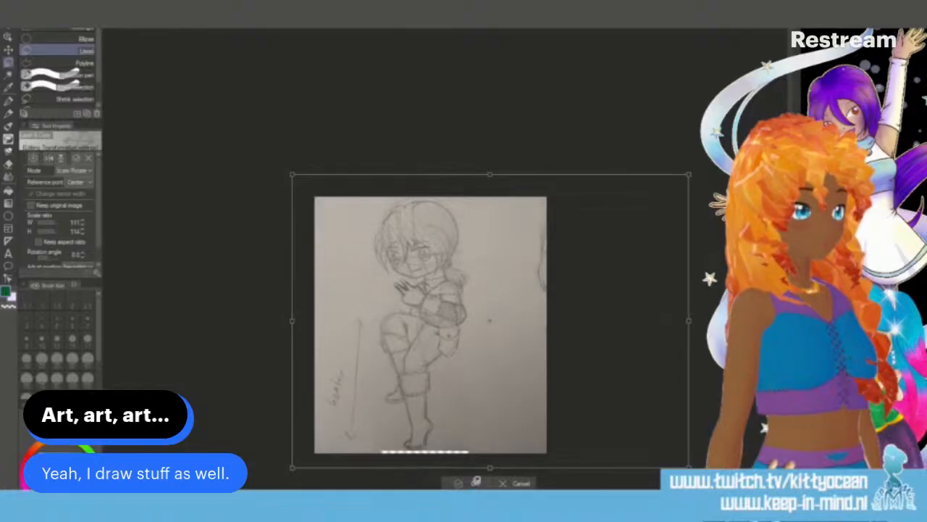
pyautogui.press('Return')
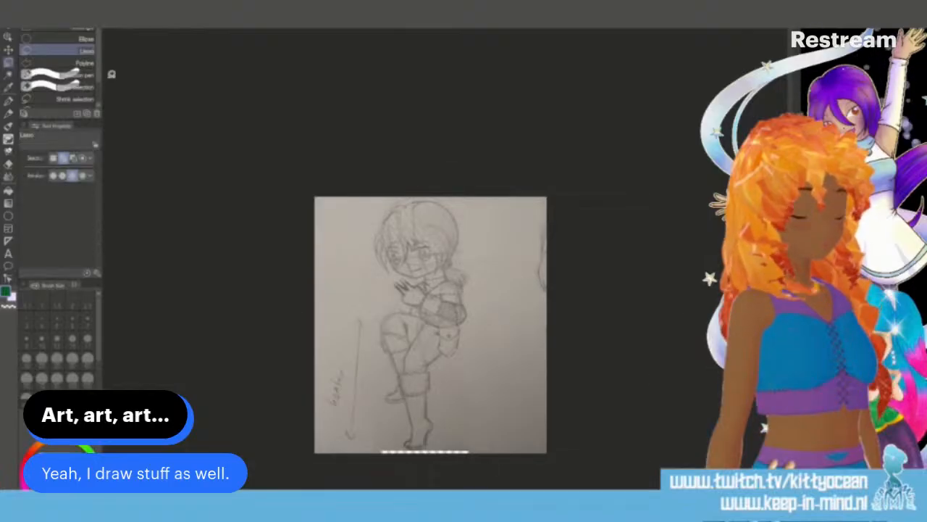
pyautogui.hotkey('ctrl', 't')
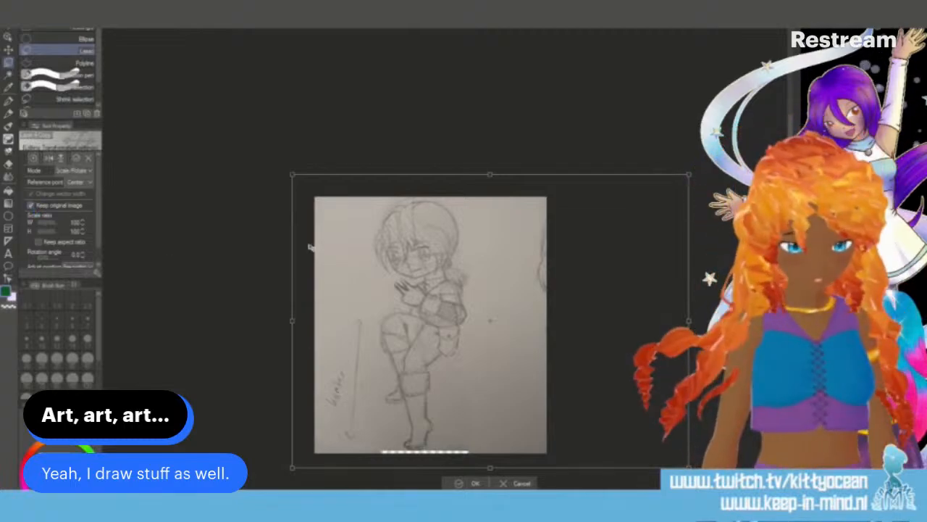
pyautogui.moveTo(293, 174); pyautogui.dragTo(296, 176)
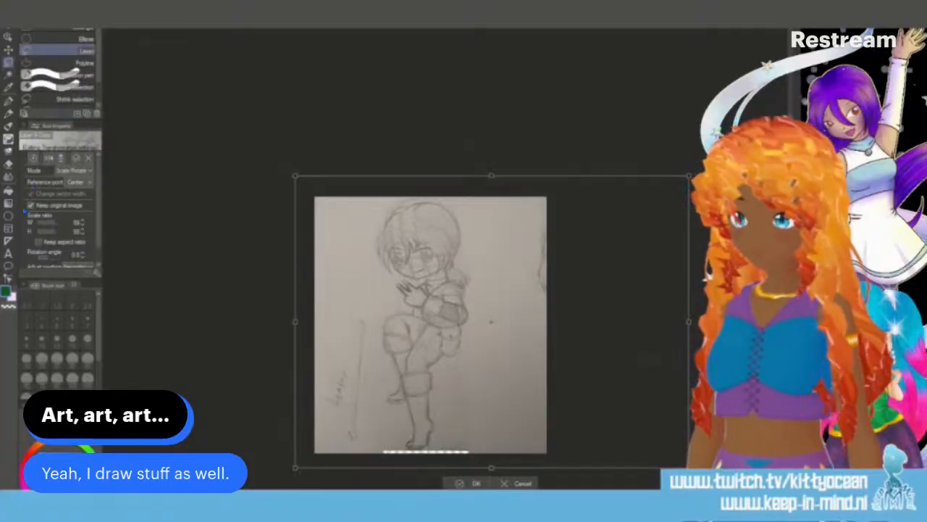
pyautogui.click(513, 484)
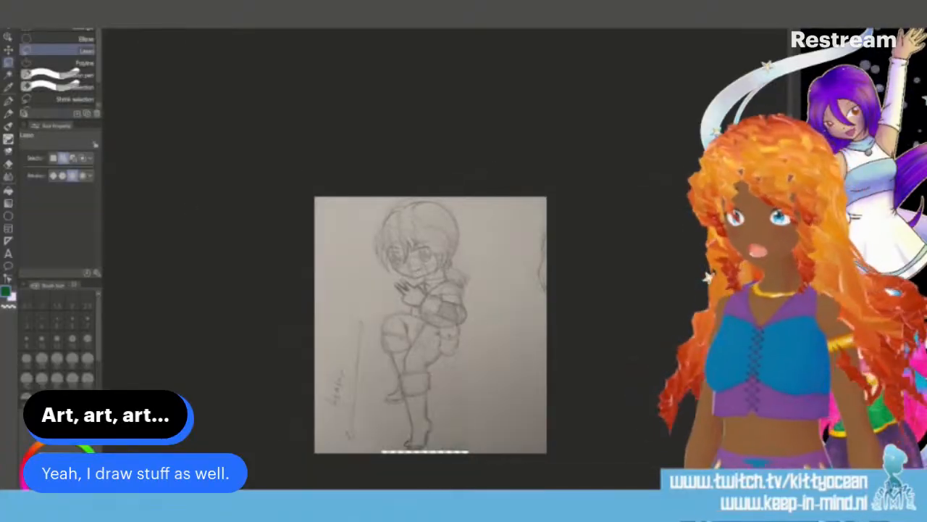
# Step: Shrink the sketch photo slightly with its aspect ratio locked, and fine-tune the scale so the whole figure just fits the canvas height
pyautogui.hotkey('ctrl', 't')
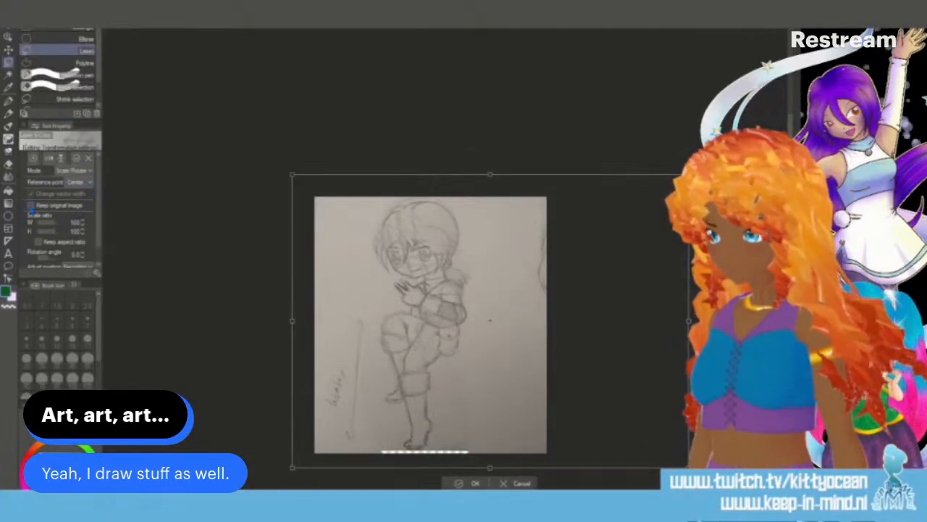
pyautogui.click(50, 242)
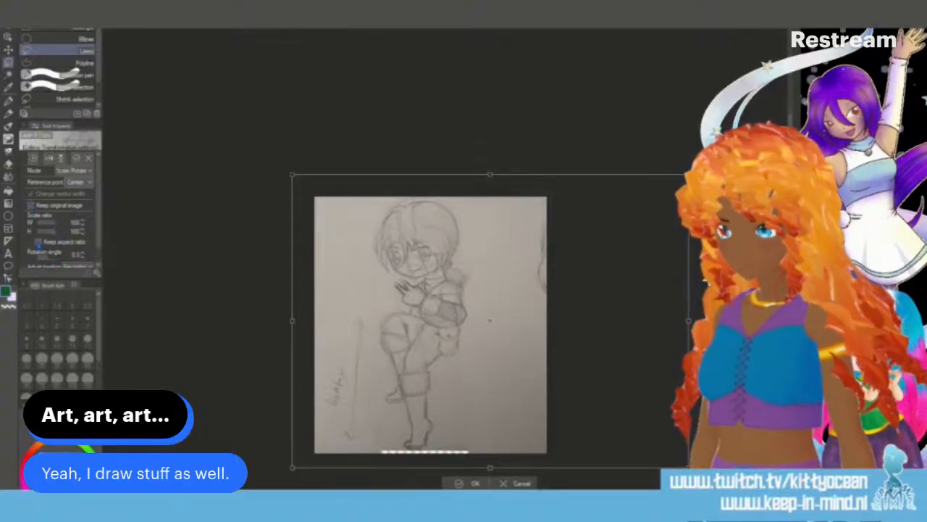
pyautogui.moveTo(292, 175); pyautogui.dragTo(302, 182)
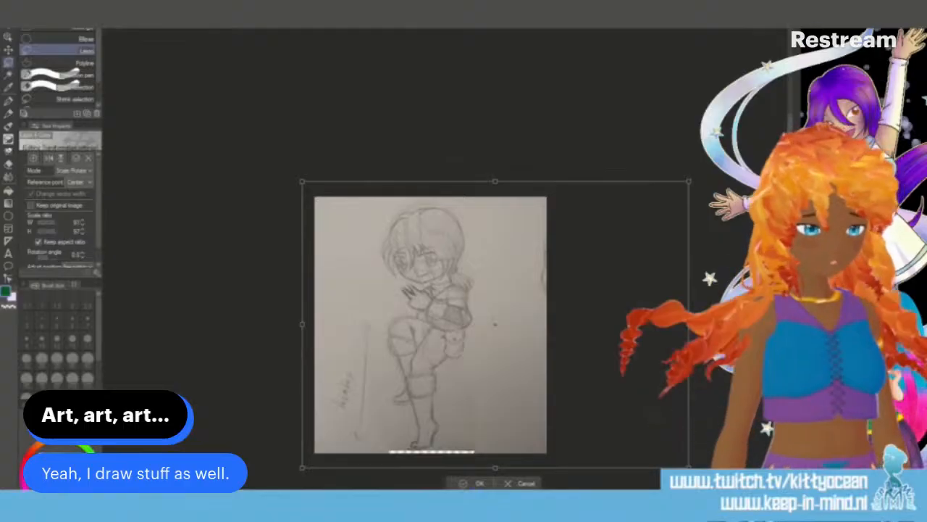
pyautogui.click(474, 483)
pyautogui.hotkey('ctrl', 't')
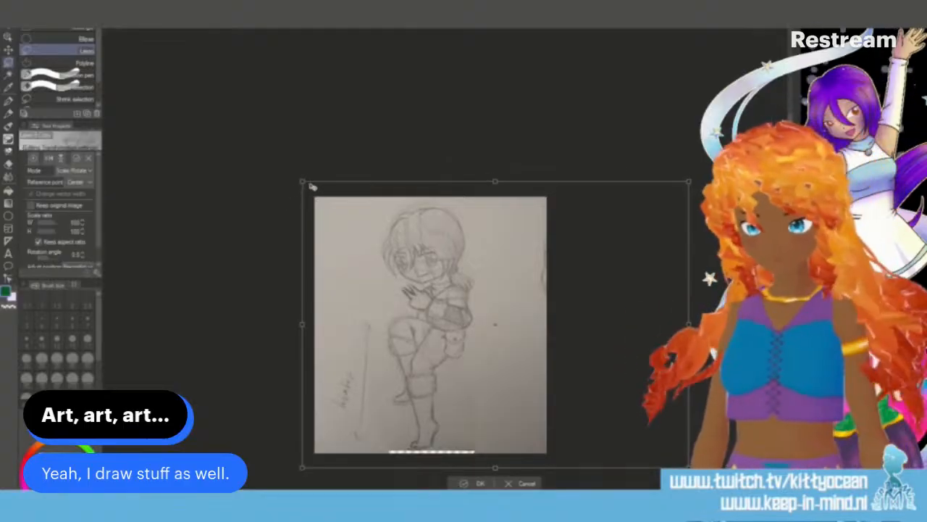
pyautogui.moveTo(302, 182); pyautogui.dragTo(295, 177)
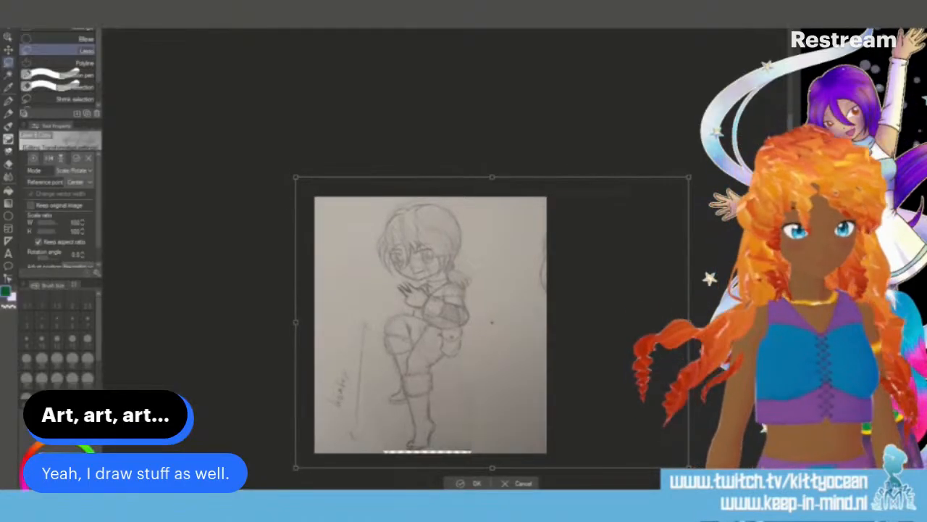
pyautogui.moveTo(688, 467); pyautogui.dragTo(692, 468)
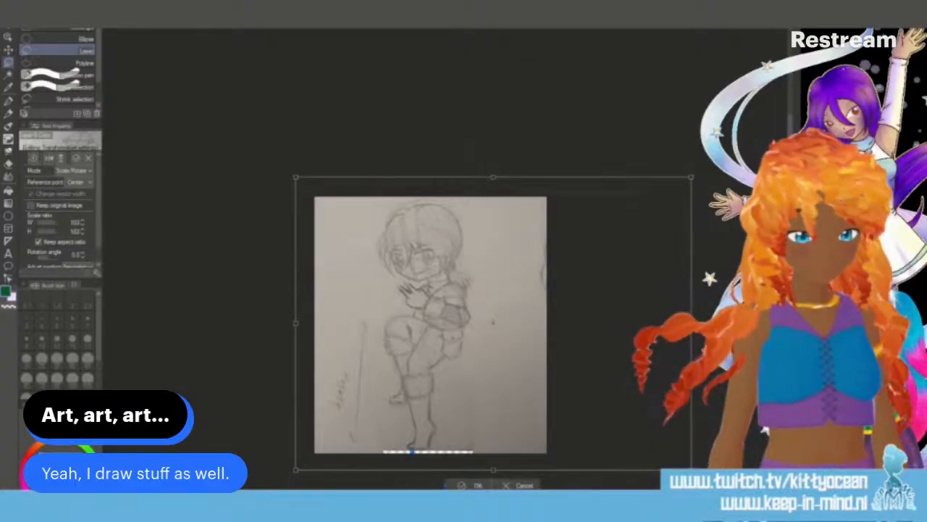
pyautogui.click(470, 484)
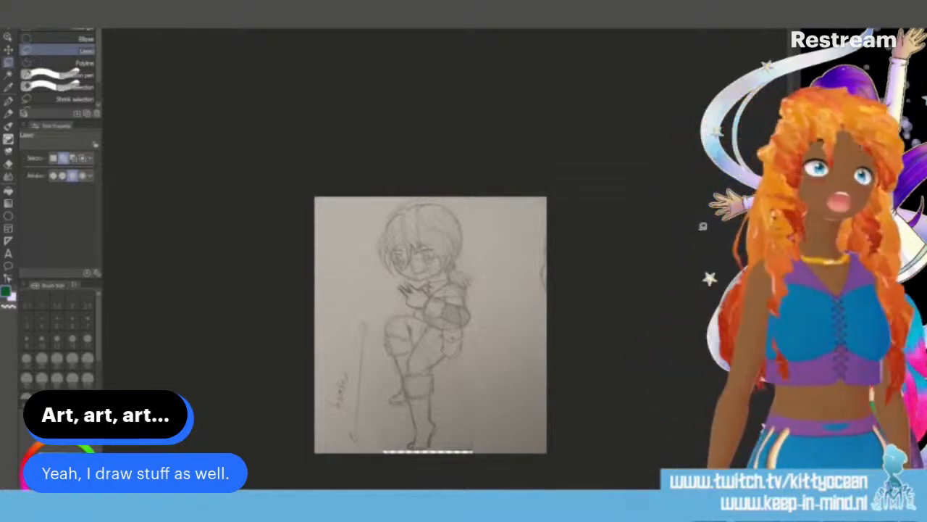
# Step: With the G-pen at size 12 in dark blue, trace the pointed fringe lock between the figure's eyes
pyautogui.hotkey('ctrl', '+')
pyautogui.hotkey('ctrl', '+')
pyautogui.hotkey('ctrl', '+')
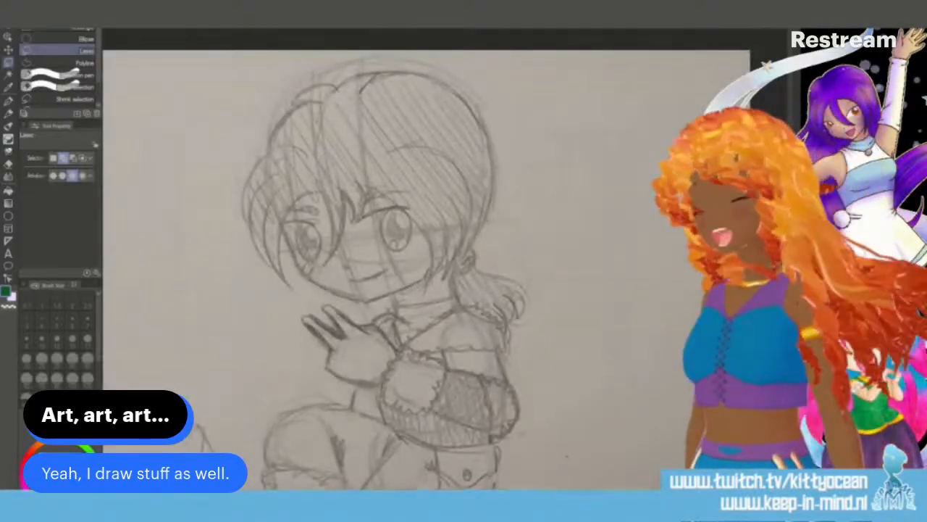
pyautogui.press('p')
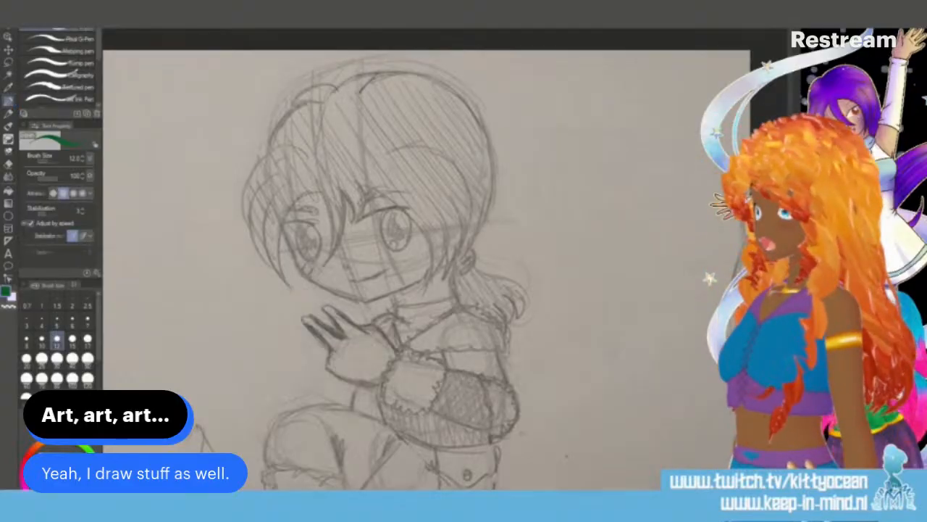
pyautogui.click(81, 503)
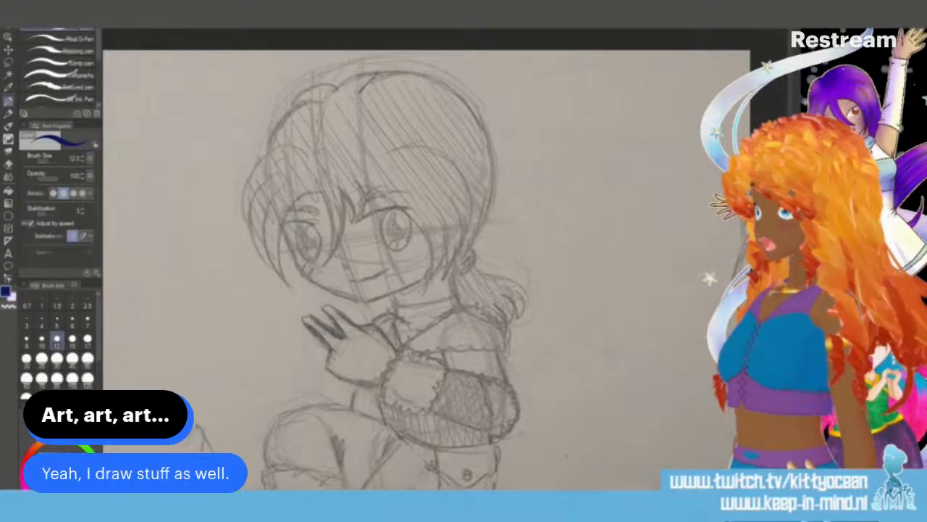
pyautogui.moveTo(320, 190)
pyautogui.mouseDown()
pyautogui.moveTo(331, 229)
pyautogui.moveTo(321, 260)
pyautogui.mouseUp()
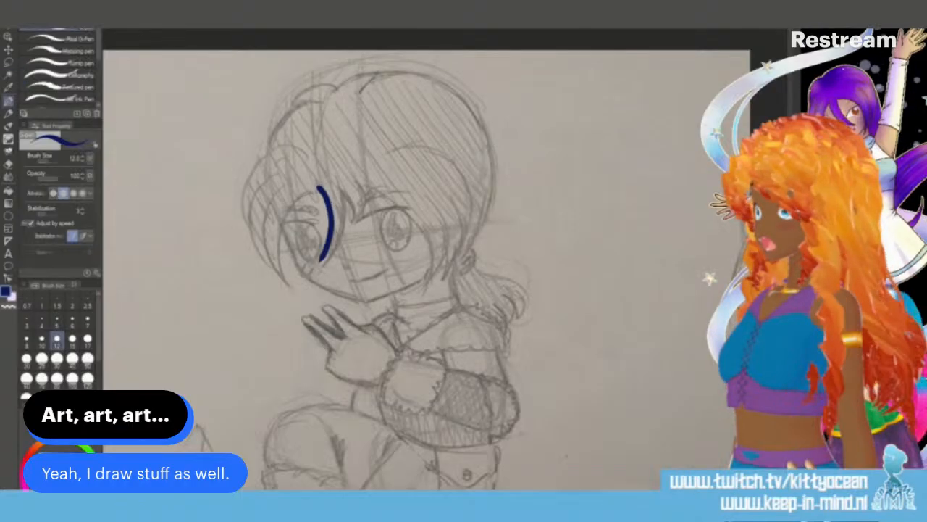
pyautogui.hotkey('ctrl', 'z')
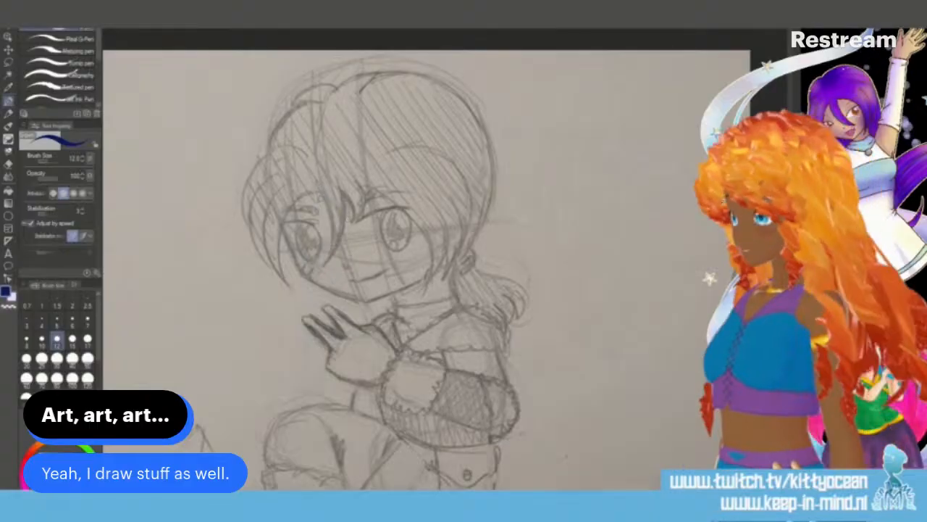
pyautogui.hotkey('ctrl', 'y')
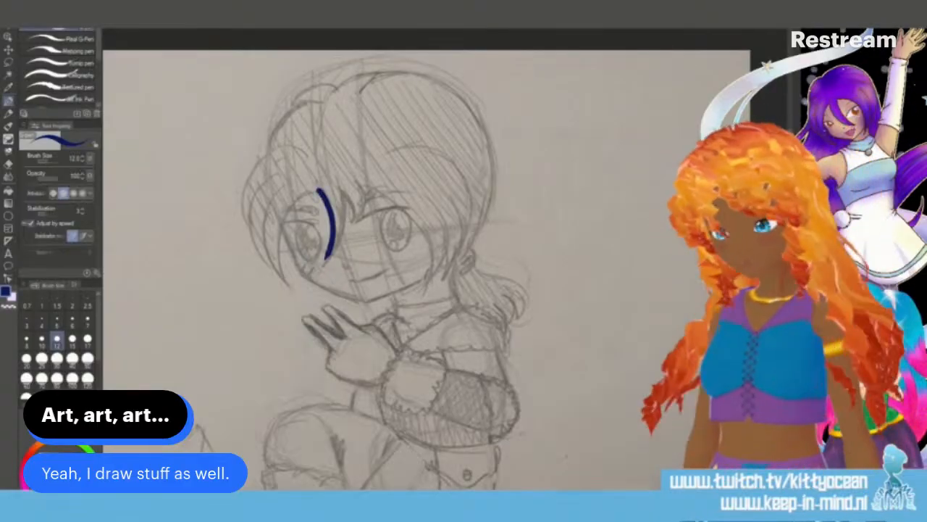
pyautogui.moveTo(352, 200); pyautogui.dragTo(338, 248)
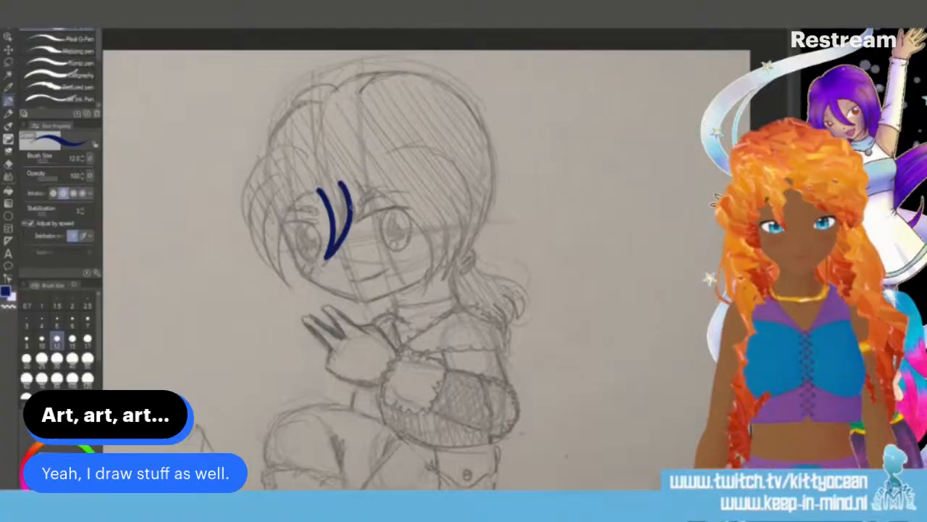
# Step: Trace the fringe sweeping past the right-hand eye, its pointed side strands and the curved lock above them
pyautogui.moveTo(355, 215)
pyautogui.mouseDown()
pyautogui.moveTo(367, 179)
pyautogui.moveTo(405, 210)
pyautogui.moveTo(429, 259)
pyautogui.moveTo(426, 289)
pyautogui.mouseUp()
pyautogui.moveTo(440, 206)
pyautogui.mouseDown()
pyautogui.moveTo(427, 285)
pyautogui.moveTo(448, 265)
pyautogui.moveTo(461, 208)
pyautogui.mouseUp()
pyautogui.moveTo(383, 158)
pyautogui.mouseDown()
pyautogui.moveTo(415, 140)
pyautogui.moveTo(453, 159)
pyautogui.moveTo(470, 231)
pyautogui.mouseUp()
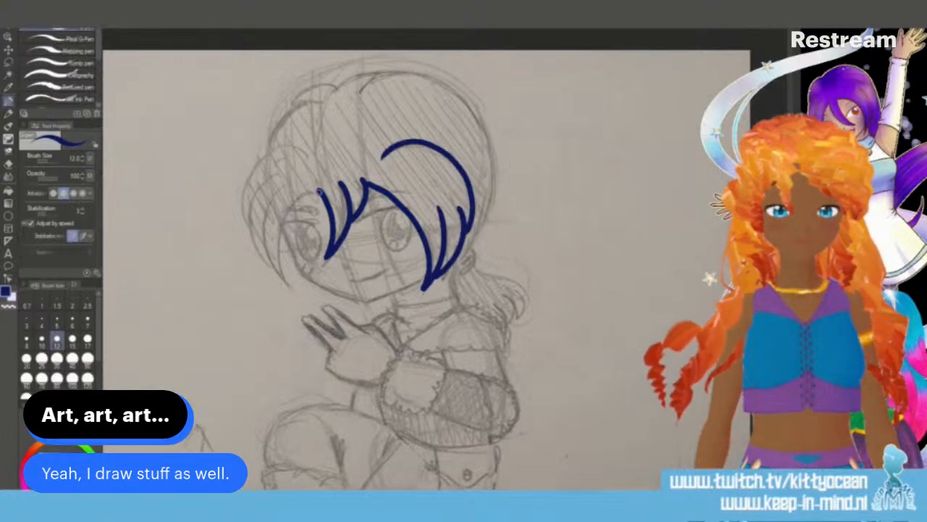
# Step: Trace the layered fringe locks around the left-hand eye and the outer edge of the hair on that side
pyautogui.moveTo(320, 192)
pyautogui.mouseDown()
pyautogui.moveTo(281, 246)
pyautogui.moveTo(292, 285)
pyautogui.mouseUp()
pyautogui.moveTo(282, 188)
pyautogui.mouseDown()
pyautogui.moveTo(262, 250)
pyautogui.moveTo(294, 282)
pyautogui.mouseUp()
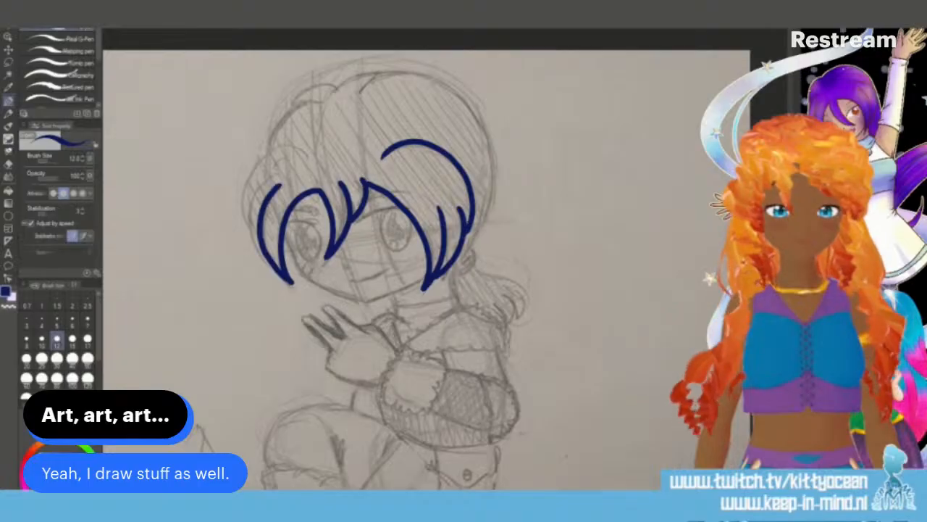
pyautogui.moveTo(287, 166)
pyautogui.mouseDown()
pyautogui.moveTo(248, 194)
pyautogui.moveTo(265, 259)
pyautogui.mouseUp()
pyautogui.moveTo(309, 157)
pyautogui.mouseDown()
pyautogui.moveTo(277, 147)
pyautogui.moveTo(242, 193)
pyautogui.mouseUp()
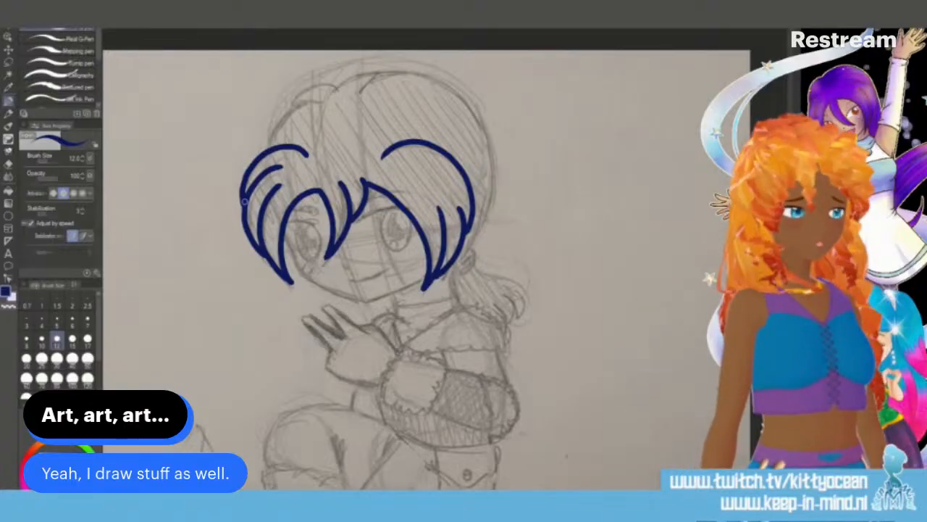
# Step: Trace the outer hair contour around the back and crown of the head, including the short tufts at the parting
pyautogui.moveTo(358, 94)
pyautogui.mouseDown()
pyautogui.moveTo(380, 77)
pyautogui.moveTo(419, 74)
pyautogui.moveTo(482, 103)
pyautogui.mouseUp()
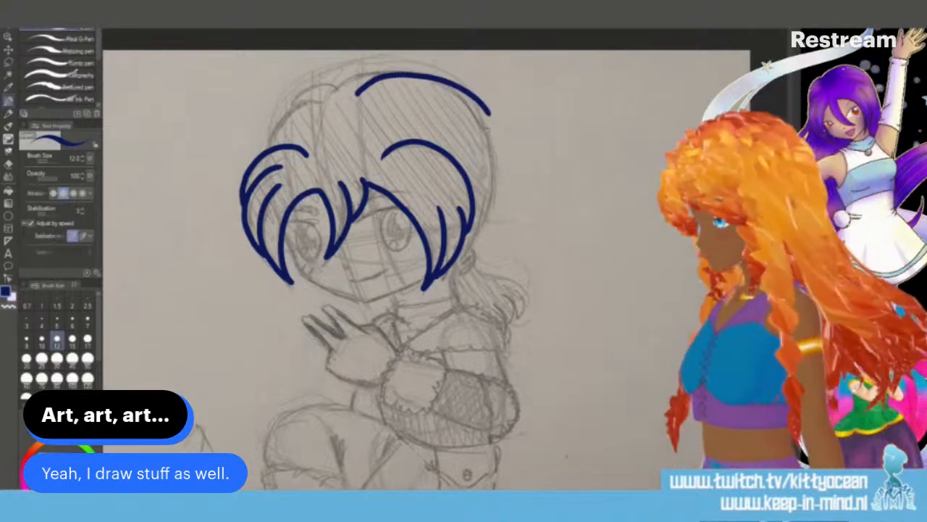
pyautogui.hotkey('ctrl', 'z')
pyautogui.moveTo(355, 95)
pyautogui.mouseDown()
pyautogui.moveTo(417, 73)
pyautogui.moveTo(447, 82)
pyautogui.moveTo(475, 110)
pyautogui.moveTo(496, 159)
pyautogui.moveTo(493, 221)
pyautogui.moveTo(464, 258)
pyautogui.mouseUp()
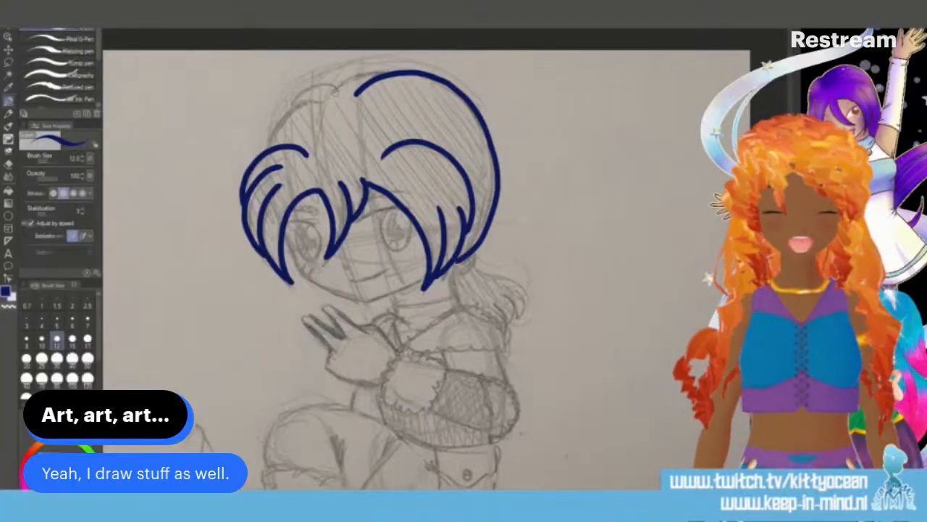
pyautogui.moveTo(336, 93)
pyautogui.mouseDown()
pyautogui.moveTo(383, 70)
pyautogui.moveTo(293, 96)
pyautogui.moveTo(284, 109)
pyautogui.mouseUp()
pyautogui.moveTo(284, 109)
pyautogui.mouseDown()
pyautogui.moveTo(320, 100)
pyautogui.moveTo(285, 114)
pyautogui.moveTo(270, 145)
pyautogui.mouseUp()
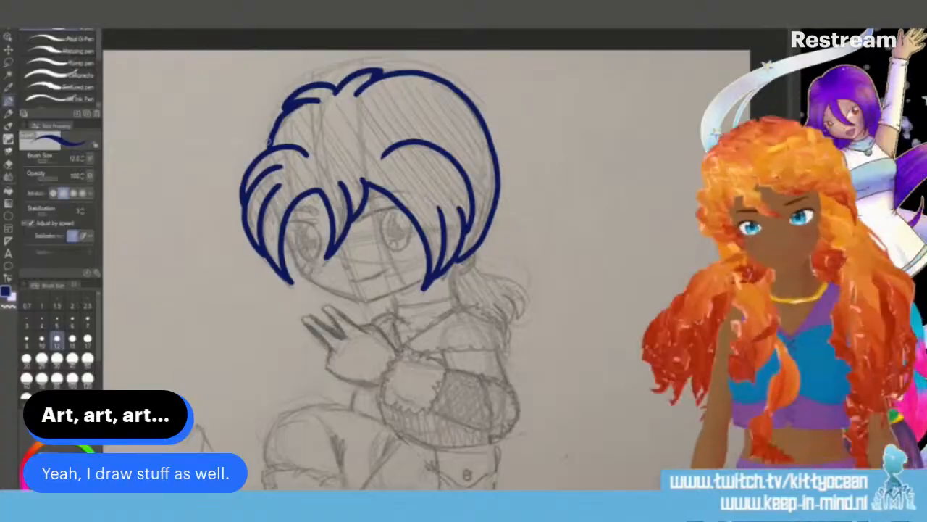
# Step: Trace the figure's jawline, smiling mouth and both eyebrows
pyautogui.moveTo(297, 274)
pyautogui.mouseDown()
pyautogui.moveTo(365, 303)
pyautogui.moveTo(428, 274)
pyautogui.mouseUp()
pyautogui.moveTo(351, 280); pyautogui.dragTo(385, 271)
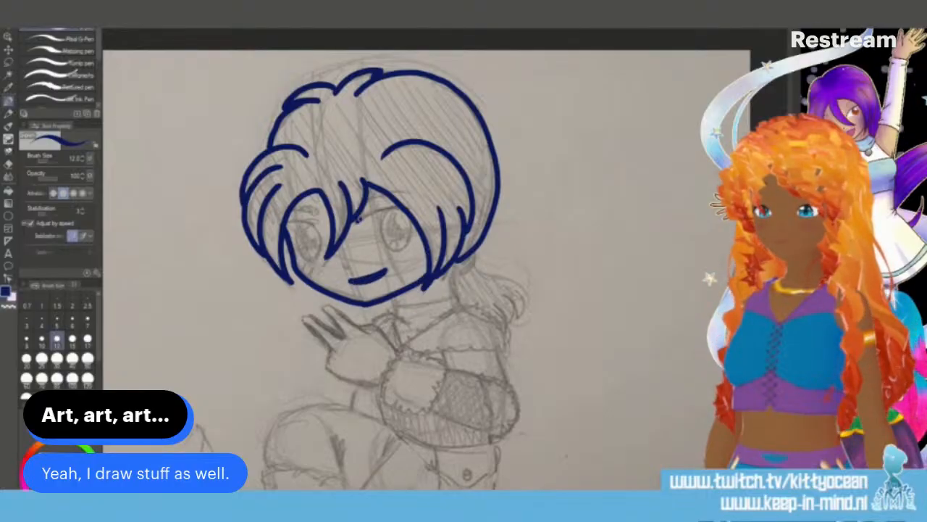
pyautogui.moveTo(358, 220)
pyautogui.mouseDown()
pyautogui.moveTo(397, 204)
pyautogui.moveTo(377, 194)
pyautogui.moveTo(387, 197)
pyautogui.mouseUp()
pyautogui.moveTo(288, 212)
pyautogui.mouseDown()
pyautogui.moveTo(309, 211)
pyautogui.moveTo(290, 212)
pyautogui.moveTo(325, 228)
pyautogui.mouseUp()
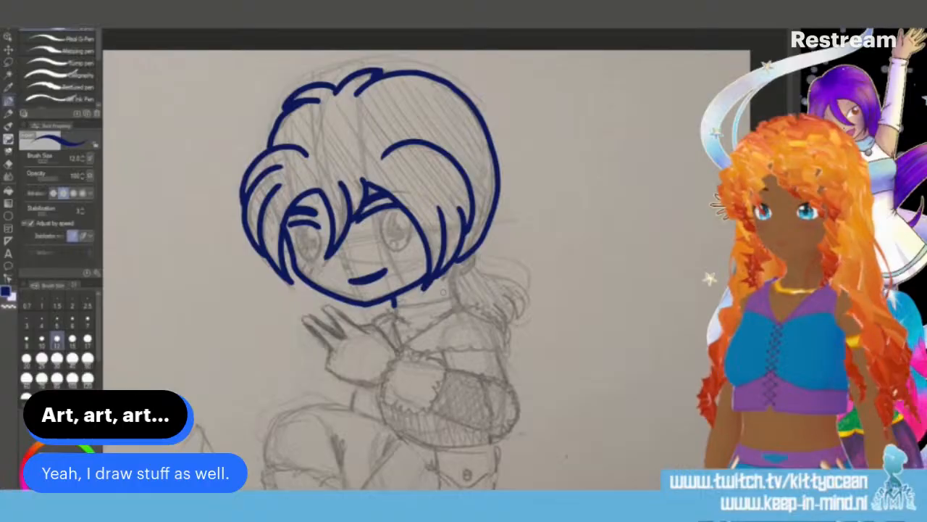
# Step: Trace the back of the neck, the round hair tie and the curled ponytail behind the shoulder
pyautogui.moveTo(448, 262)
pyautogui.mouseDown()
pyautogui.moveTo(450, 298)
pyautogui.moveTo(474, 276)
pyautogui.moveTo(456, 259)
pyautogui.mouseUp()
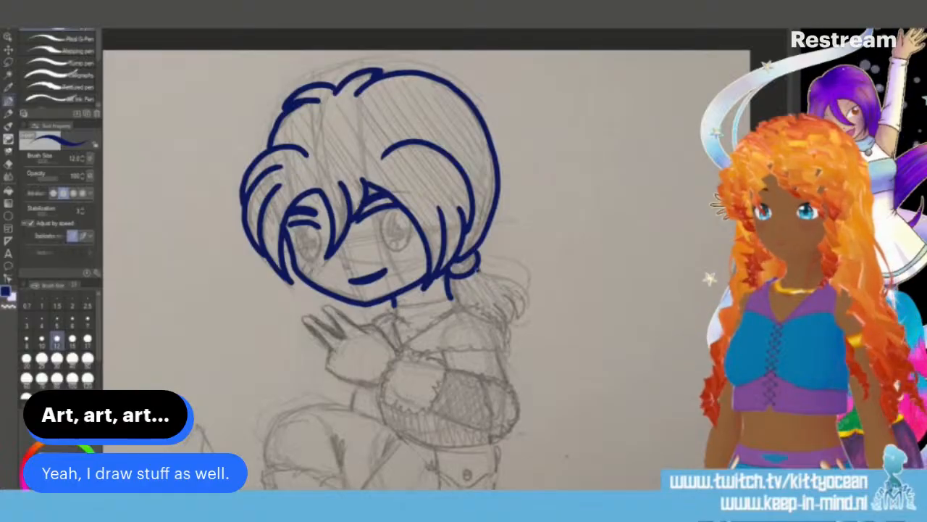
pyautogui.moveTo(477, 271)
pyautogui.mouseDown()
pyautogui.moveTo(524, 285)
pyautogui.moveTo(519, 315)
pyautogui.mouseUp()
pyautogui.moveTo(505, 292); pyautogui.dragTo(517, 317)
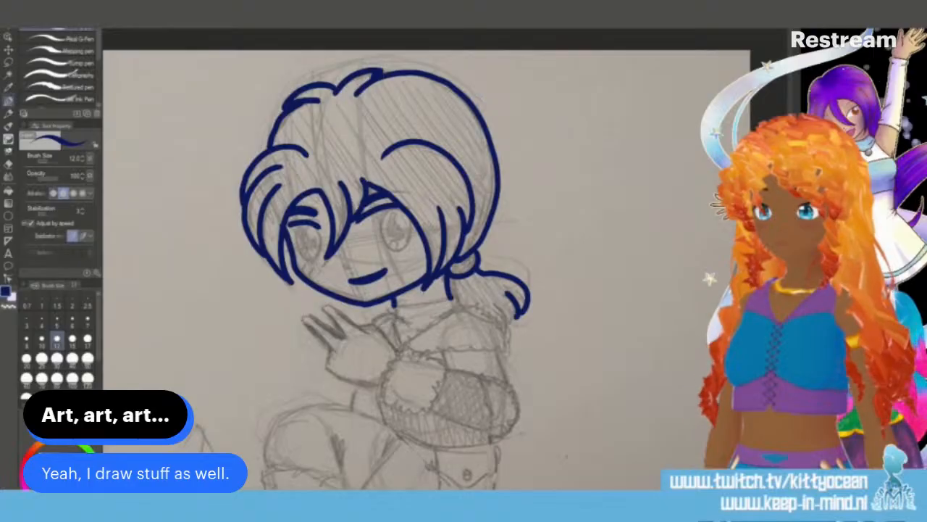
# Step: Trace the ruffled upper and lower edges of the shoulder piece and the curved neckline under the chin
pyautogui.moveTo(401, 345)
pyautogui.mouseDown()
pyautogui.moveTo(450, 308)
pyautogui.moveTo(479, 300)
pyautogui.moveTo(505, 316)
pyautogui.moveTo(511, 339)
pyautogui.mouseUp()
pyautogui.moveTo(432, 353); pyautogui.dragTo(507, 357)
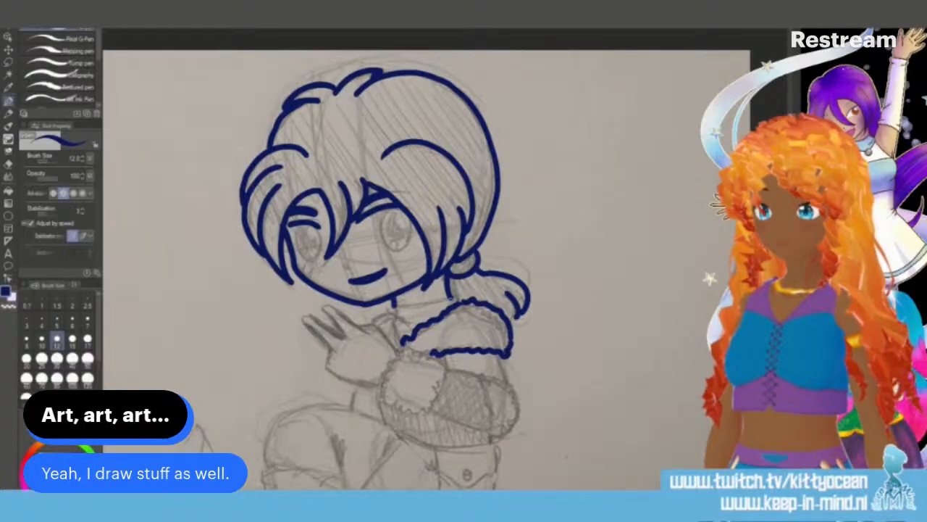
pyautogui.moveTo(459, 299); pyautogui.dragTo(451, 305)
pyautogui.moveTo(393, 306); pyautogui.dragTo(455, 298)
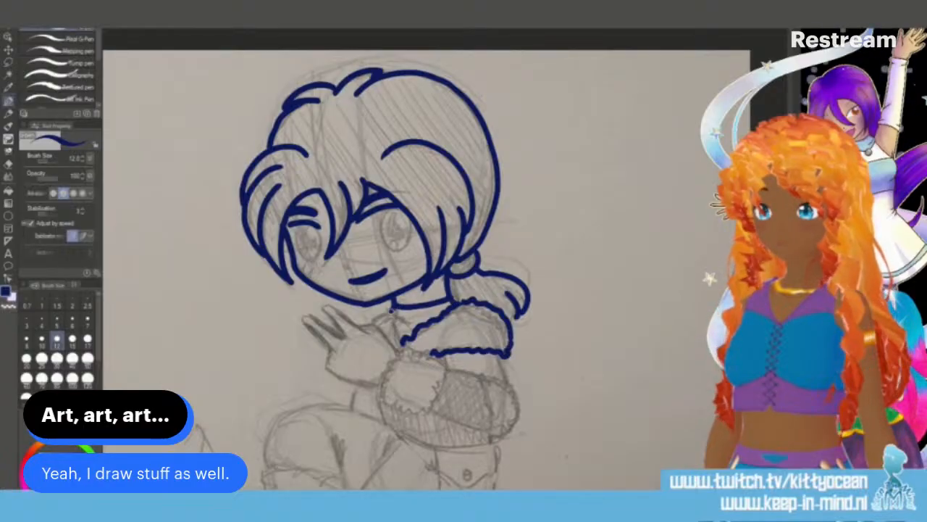
# Step: Trace the collar, the hand with two raised fingers, its ruffled wrist cuff and the inner edge of the elbow ruffle
pyautogui.moveTo(392, 308)
pyautogui.mouseDown()
pyautogui.moveTo(396, 331)
pyautogui.moveTo(382, 313)
pyautogui.moveTo(373, 316)
pyautogui.moveTo(387, 338)
pyautogui.moveTo(374, 322)
pyautogui.moveTo(358, 326)
pyautogui.moveTo(322, 303)
pyautogui.moveTo(342, 334)
pyautogui.moveTo(316, 314)
pyautogui.moveTo(302, 321)
pyautogui.moveTo(326, 352)
pyautogui.mouseUp()
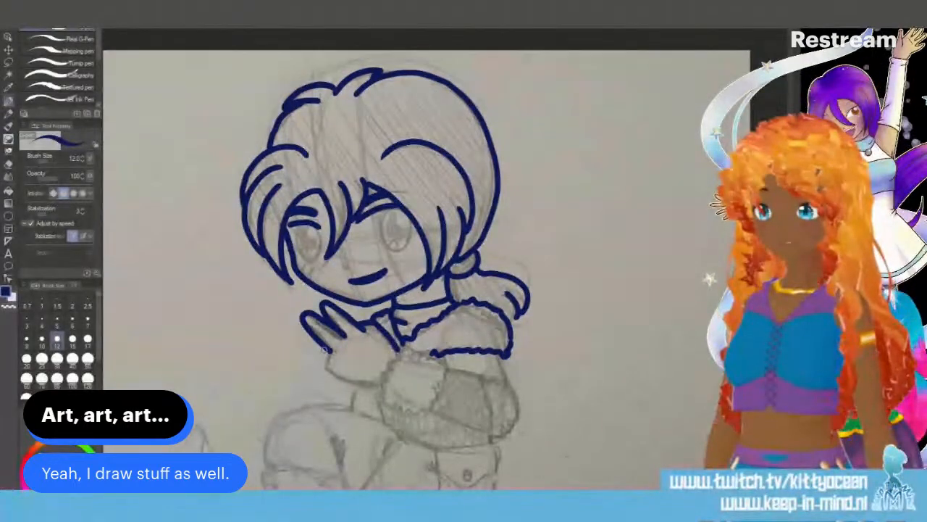
pyautogui.moveTo(328, 355)
pyautogui.mouseDown()
pyautogui.moveTo(335, 376)
pyautogui.moveTo(356, 388)
pyautogui.moveTo(377, 388)
pyautogui.moveTo(390, 365)
pyautogui.moveTo(443, 357)
pyautogui.mouseUp()
pyautogui.moveTo(380, 389)
pyautogui.mouseDown()
pyautogui.moveTo(426, 412)
pyautogui.moveTo(441, 355)
pyautogui.moveTo(482, 380)
pyautogui.moveTo(504, 437)
pyautogui.mouseUp()
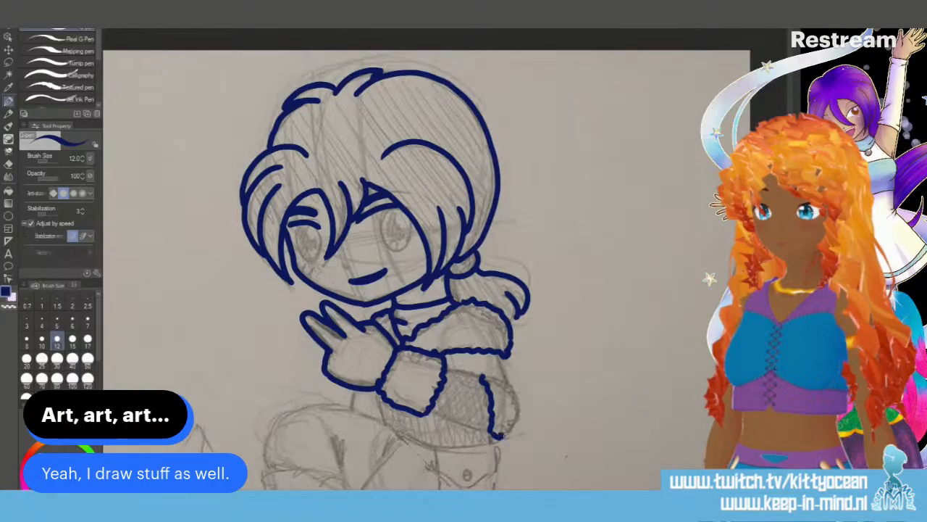
# Step: Complete the ruffled elbow outline and trace the upper and lower edges of the forearm sleeve to the wrist cuff
pyautogui.moveTo(481, 371)
pyautogui.mouseDown()
pyautogui.moveTo(507, 379)
pyautogui.moveTo(519, 408)
pyautogui.mouseUp()
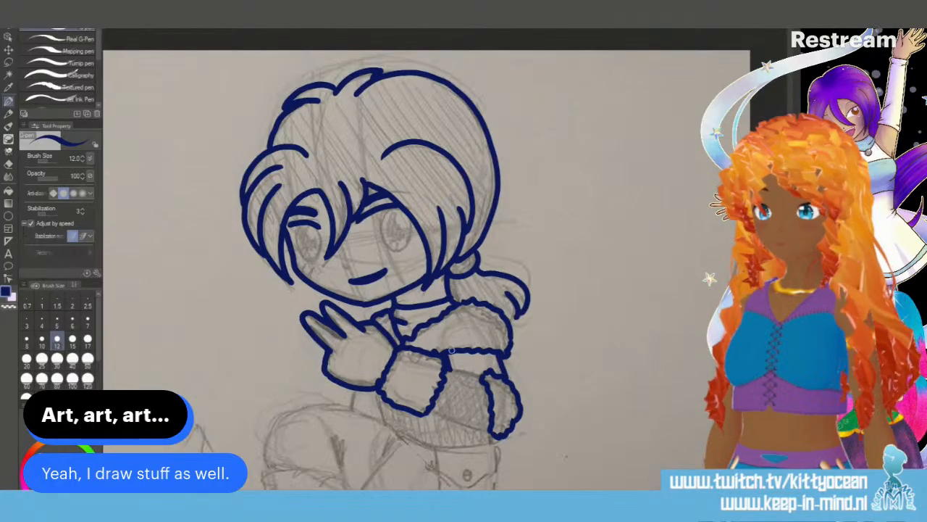
pyautogui.moveTo(448, 369); pyautogui.dragTo(485, 379)
pyautogui.moveTo(432, 412); pyautogui.dragTo(499, 436)
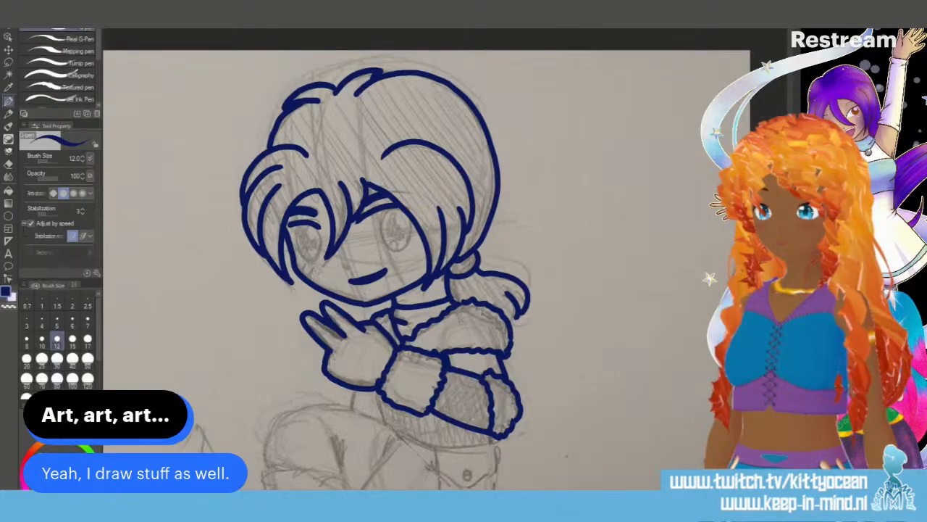
# Step: Trace the sides of the torso below the hand and the hip pouch with its pointed flap and round button
pyautogui.scroll(-3, 426, 258)
pyautogui.moveTo(378, 270)
pyautogui.mouseDown()
pyautogui.moveTo(376, 291)
pyautogui.moveTo(354, 291)
pyautogui.mouseUp()
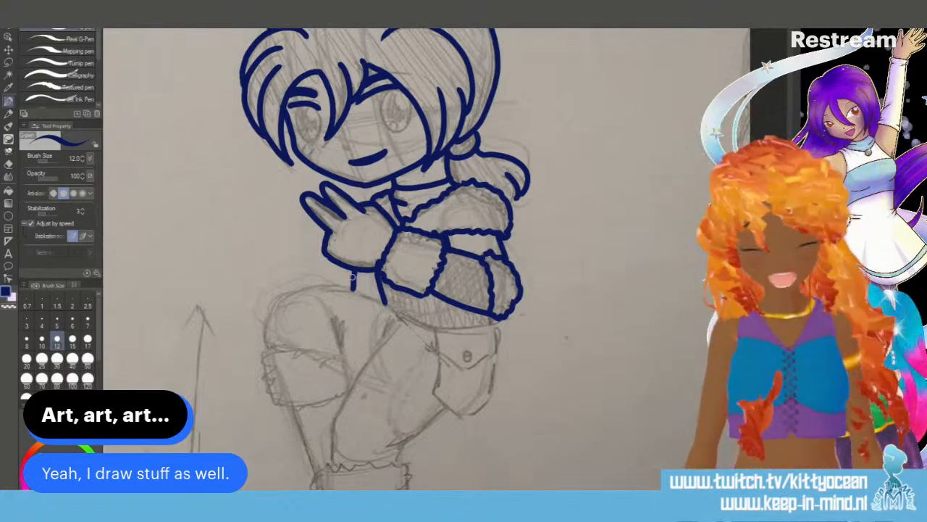
pyautogui.moveTo(434, 328); pyautogui.dragTo(495, 324)
pyautogui.moveTo(434, 329)
pyautogui.mouseDown()
pyautogui.moveTo(434, 354)
pyautogui.moveTo(457, 367)
pyautogui.moveTo(483, 364)
pyautogui.moveTo(493, 327)
pyautogui.mouseUp()
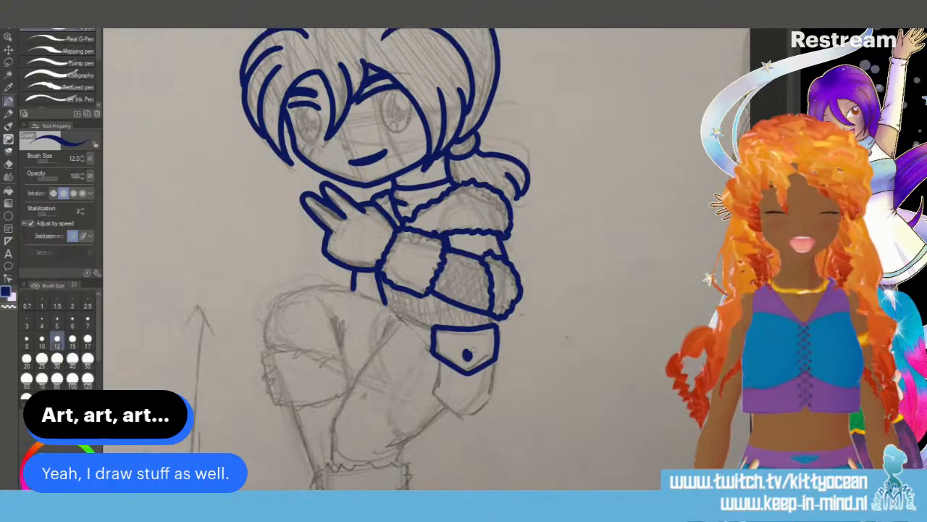
pyautogui.moveTo(436, 355)
pyautogui.mouseDown()
pyautogui.moveTo(433, 389)
pyautogui.moveTo(465, 421)
pyautogui.moveTo(492, 397)
pyautogui.moveTo(496, 363)
pyautogui.mouseUp()
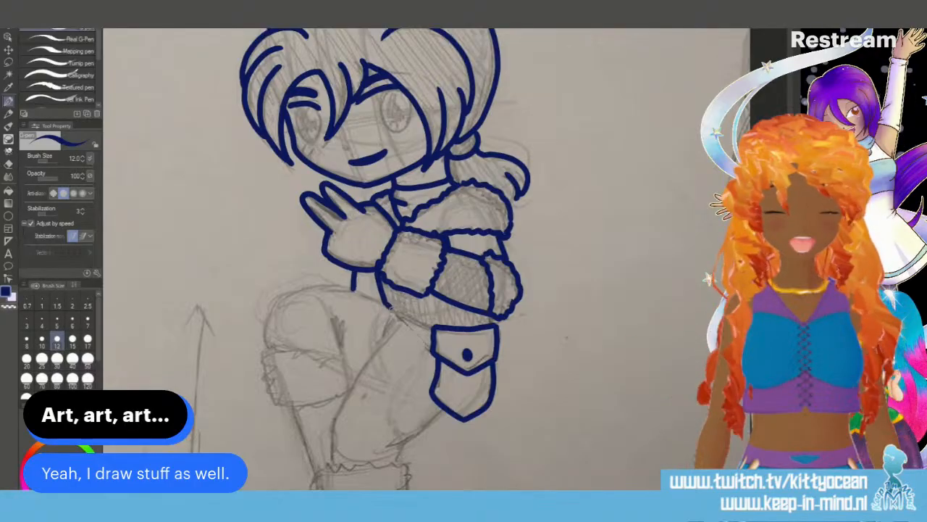
# Step: Trace the lower torso edge to the pouch, both sides of the standing thigh and the rounded outline of the raised thigh
pyautogui.moveTo(388, 307); pyautogui.dragTo(435, 351)
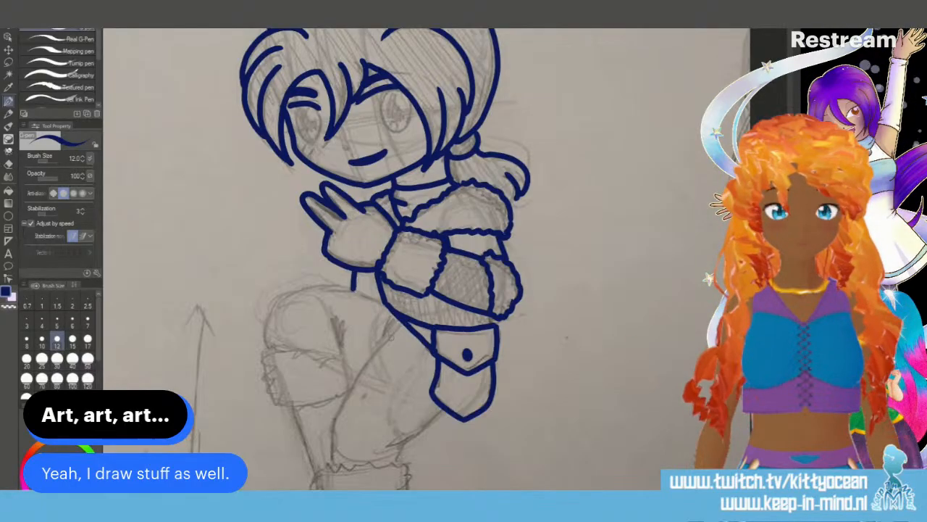
pyautogui.moveTo(400, 324)
pyautogui.mouseDown()
pyautogui.moveTo(351, 390)
pyautogui.moveTo(332, 464)
pyautogui.mouseUp()
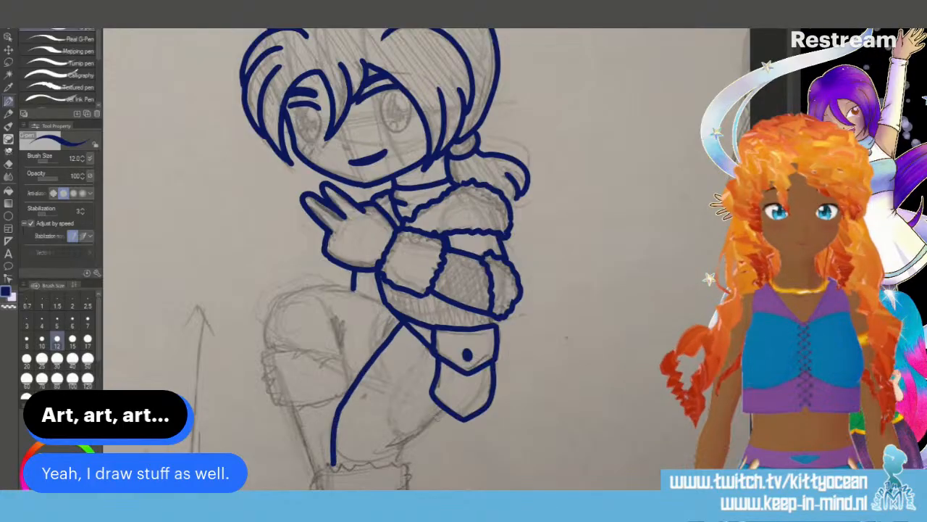
pyautogui.moveTo(442, 408)
pyautogui.mouseDown()
pyautogui.moveTo(380, 444)
pyautogui.moveTo(399, 464)
pyautogui.mouseUp()
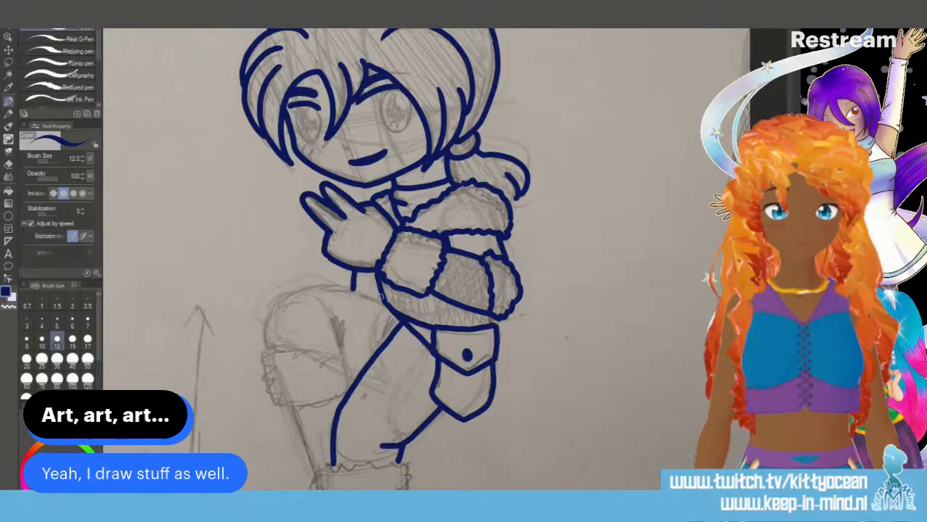
pyautogui.moveTo(391, 307)
pyautogui.mouseDown()
pyautogui.moveTo(302, 283)
pyautogui.moveTo(266, 315)
pyautogui.moveTo(267, 348)
pyautogui.mouseUp()
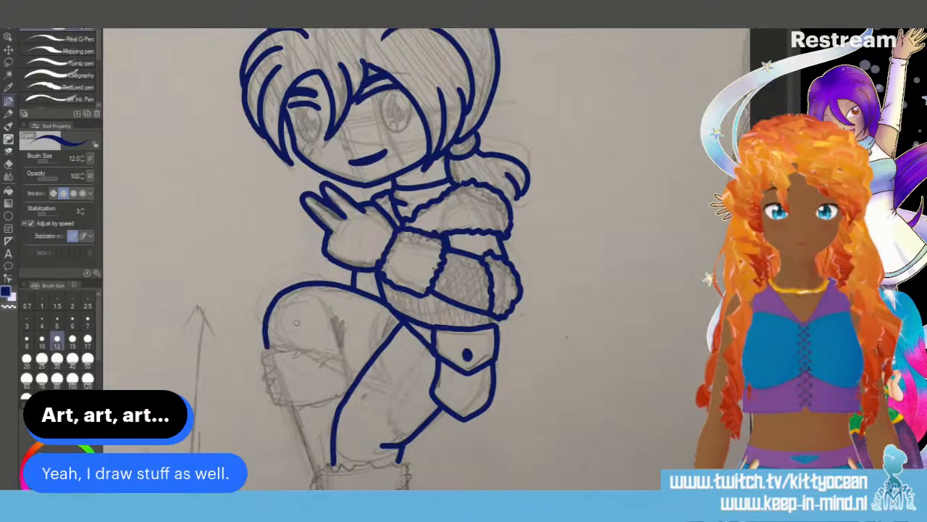
# Step: Trace the crease and ruffled cuff at the raised knee, and the shin line running down from the cuff
pyautogui.moveTo(332, 315); pyautogui.dragTo(339, 354)
pyautogui.moveTo(267, 348); pyautogui.dragTo(338, 350)
pyautogui.moveTo(264, 355)
pyautogui.mouseDown()
pyautogui.moveTo(280, 406)
pyautogui.moveTo(322, 404)
pyautogui.mouseUp()
pyautogui.moveTo(338, 351); pyautogui.dragTo(346, 366)
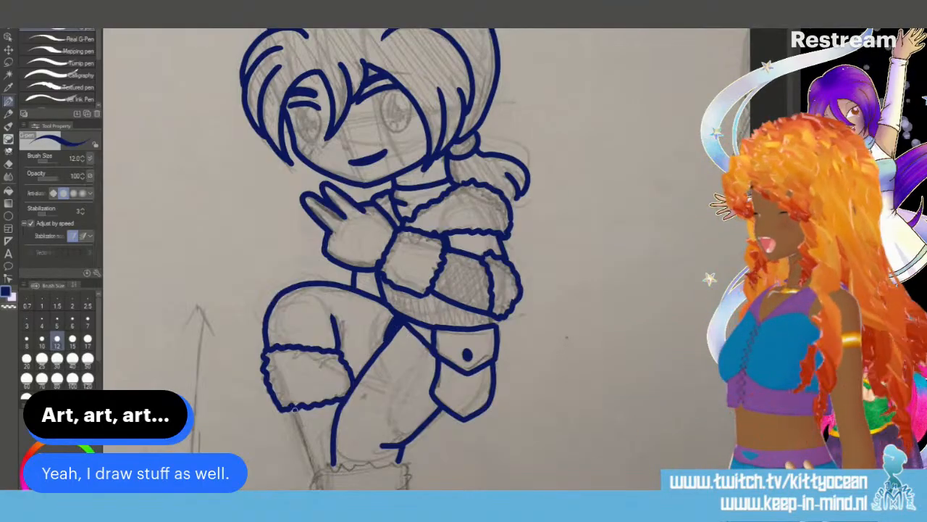
pyautogui.moveTo(295, 407); pyautogui.dragTo(315, 467)
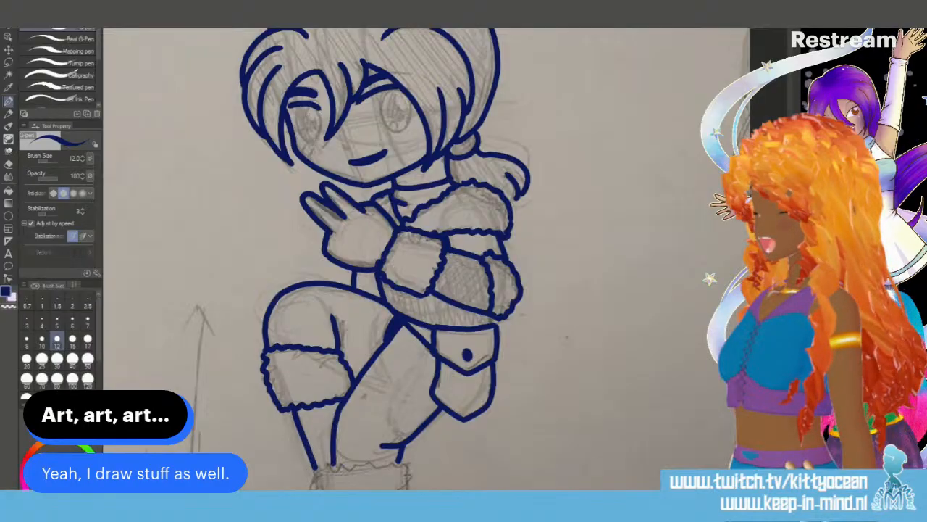
# Step: Trace the ruffled boot cuff on the standing leg and the raised foot with its thick sole behind it
pyautogui.scroll(-5, 334, 275)
pyautogui.moveTo(335, 293)
pyautogui.mouseDown()
pyautogui.moveTo(398, 287)
pyautogui.moveTo(320, 302)
pyautogui.moveTo(327, 346)
pyautogui.moveTo(364, 360)
pyautogui.moveTo(410, 349)
pyautogui.mouseUp()
pyautogui.moveTo(399, 286); pyautogui.dragTo(413, 350)
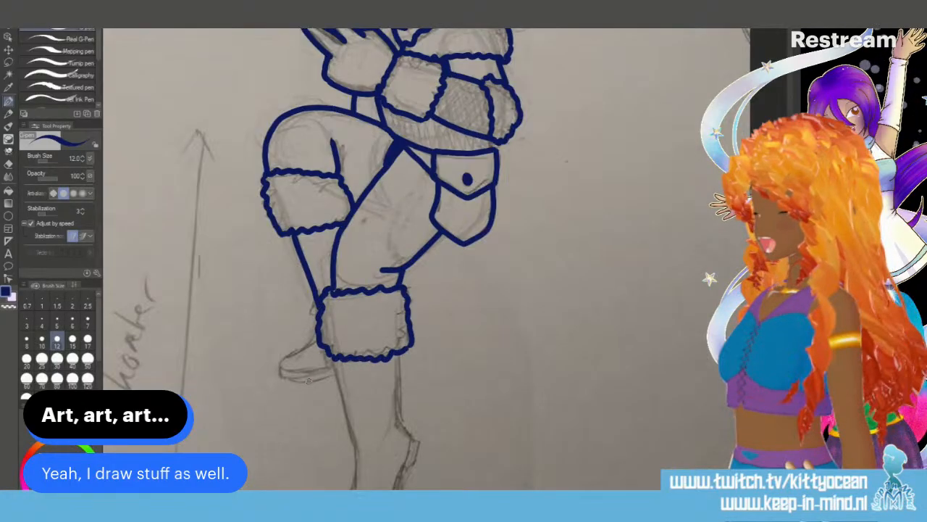
pyautogui.moveTo(316, 331)
pyautogui.mouseDown()
pyautogui.moveTo(279, 363)
pyautogui.moveTo(282, 380)
pyautogui.moveTo(334, 373)
pyautogui.moveTo(285, 376)
pyautogui.moveTo(336, 373)
pyautogui.mouseUp()
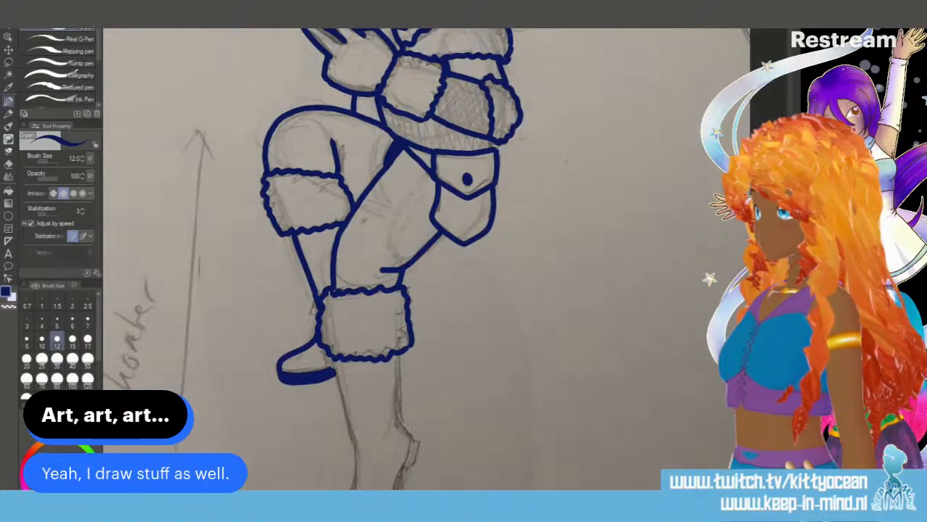
# Step: Trace both sides of the standing lower leg down over the heel and toe, and close the foot along the ground
pyautogui.scroll(-3, 428, 258)
pyautogui.moveTo(332, 246); pyautogui.dragTo(351, 320)
pyautogui.moveTo(397, 231)
pyautogui.mouseDown()
pyautogui.moveTo(395, 300)
pyautogui.moveTo(413, 320)
pyautogui.mouseUp()
pyautogui.moveTo(352, 333)
pyautogui.mouseDown()
pyautogui.moveTo(353, 359)
pyautogui.moveTo(330, 391)
pyautogui.mouseUp()
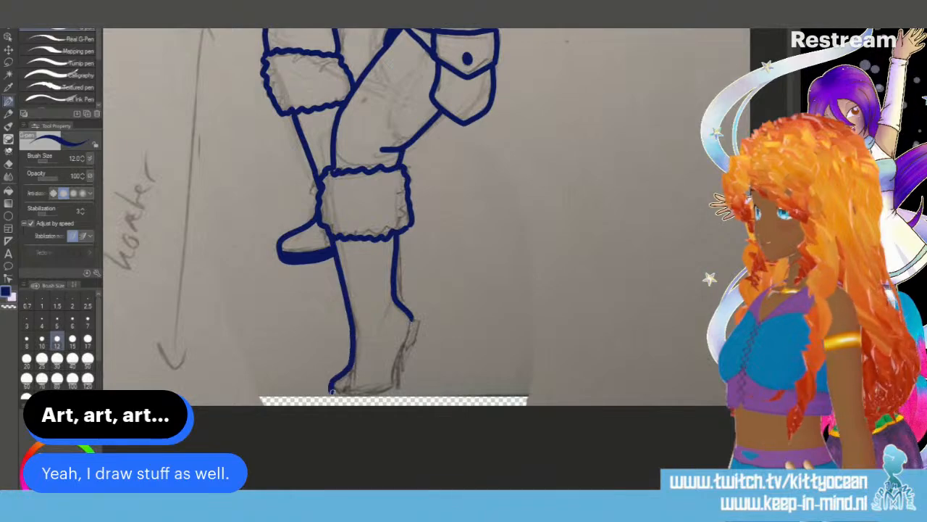
pyautogui.moveTo(412, 317); pyautogui.dragTo(391, 379)
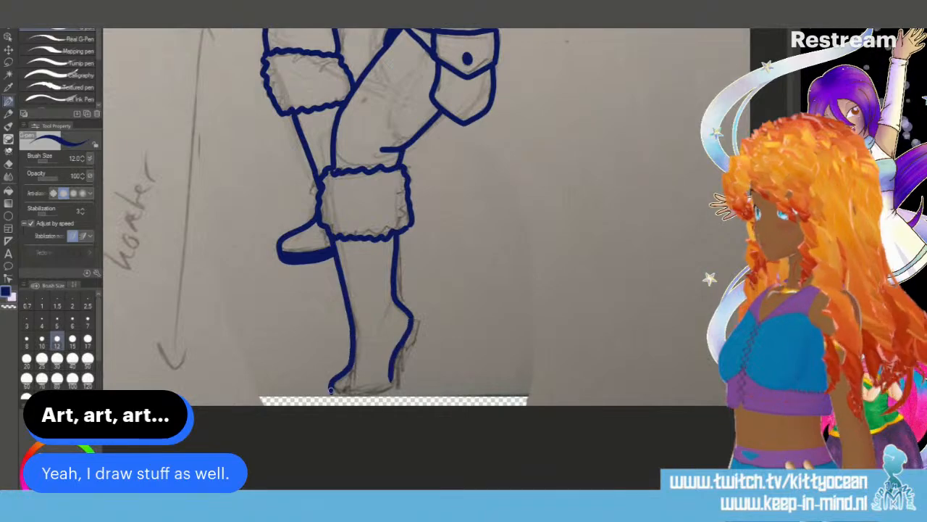
pyautogui.moveTo(330, 389)
pyautogui.mouseDown()
pyautogui.moveTo(371, 395)
pyautogui.moveTo(391, 374)
pyautogui.mouseUp()
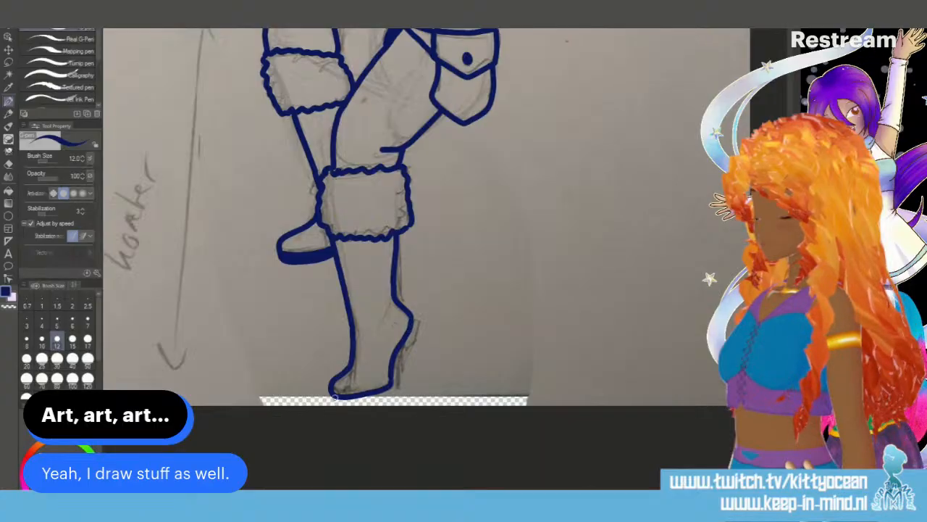
# Step: Thicken the sole under the standing foot and redraw the back of the heel as a shorter, darker accent
pyautogui.moveTo(334, 397)
pyautogui.mouseDown()
pyautogui.moveTo(382, 392)
pyautogui.moveTo(389, 379)
pyautogui.moveTo(364, 401)
pyautogui.moveTo(338, 405)
pyautogui.moveTo(389, 391)
pyautogui.moveTo(412, 317)
pyautogui.mouseUp()
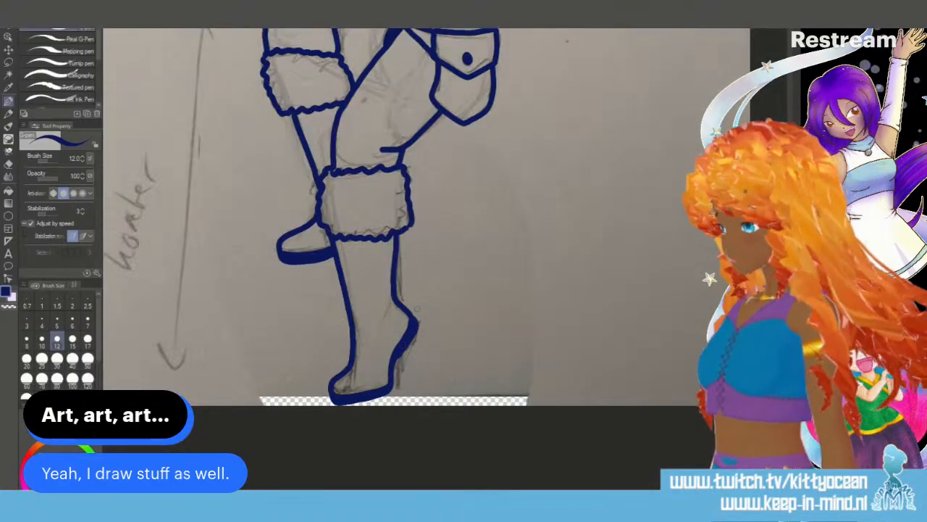
pyautogui.hotkey('ctrl', 'z')
pyautogui.moveTo(410, 314)
pyautogui.mouseDown()
pyautogui.moveTo(416, 328)
pyautogui.moveTo(404, 346)
pyautogui.mouseUp()
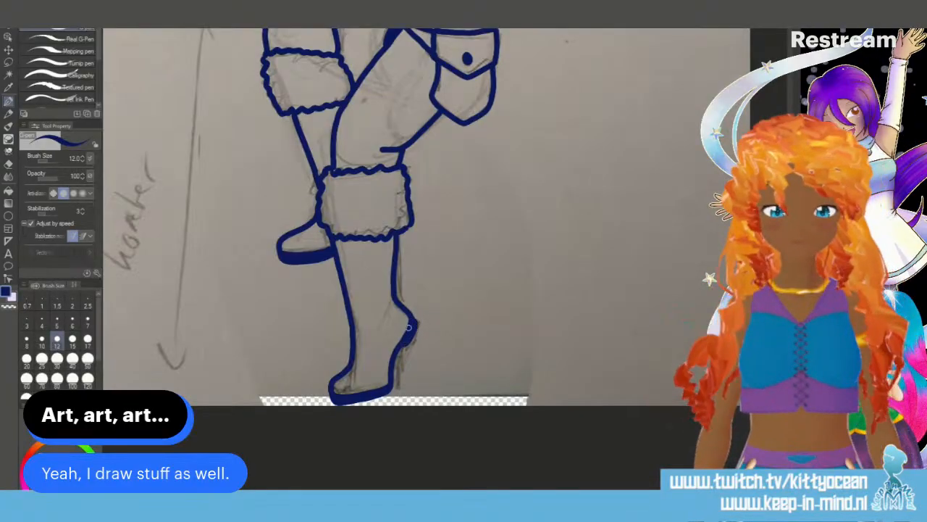
# Step: Paint both eyes as solid ovals in a lighter medium blue over the sketched irises
pyautogui.scroll(-5, 410, 328)
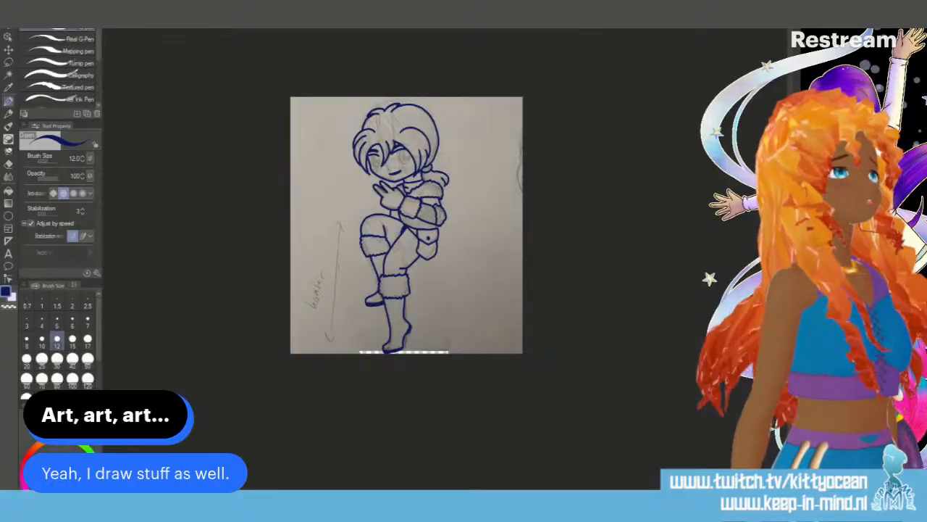
pyautogui.hotkey('ctrl', '+')
pyautogui.hotkey('ctrl', '+')
pyautogui.hotkey('ctrl', '+')
pyautogui.hotkey('ctrl', '+')
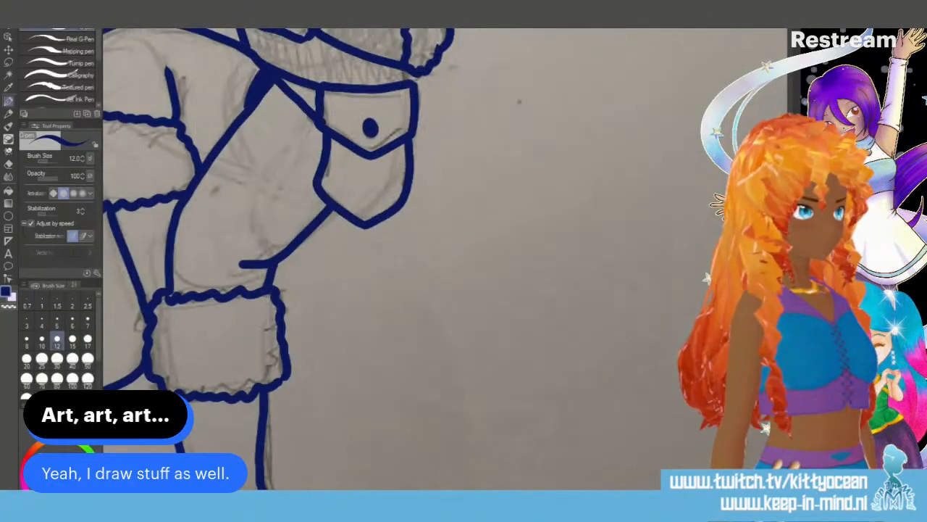
pyautogui.scroll(3, 391, 258)
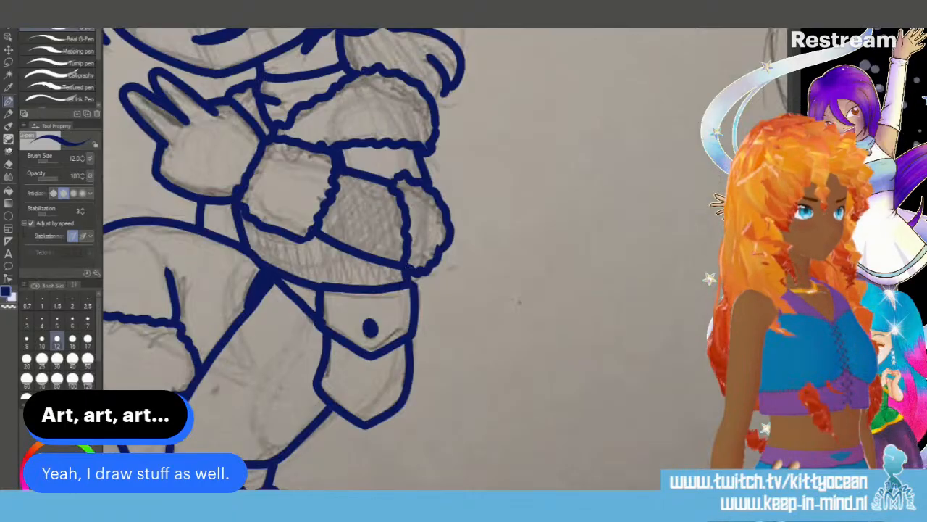
pyautogui.scroll(6, 519, 300)
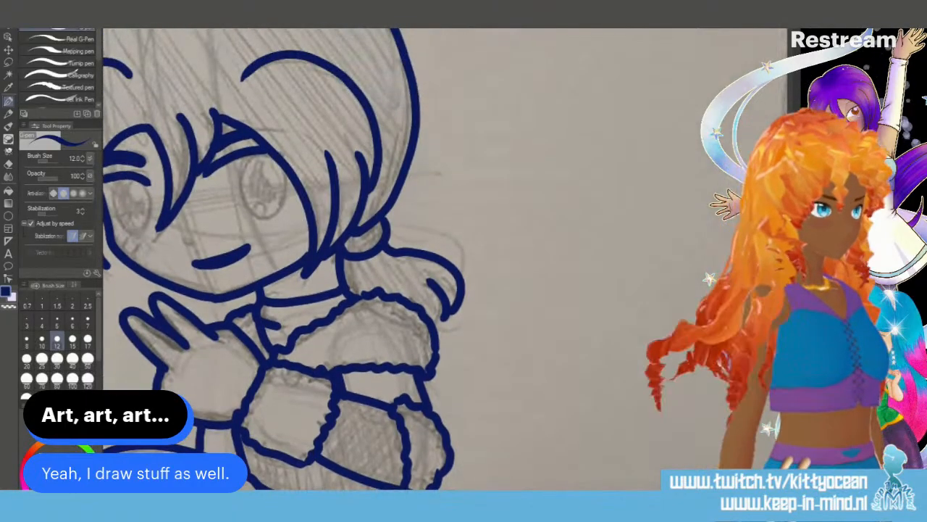
pyautogui.hscroll(-6, 348, 258)
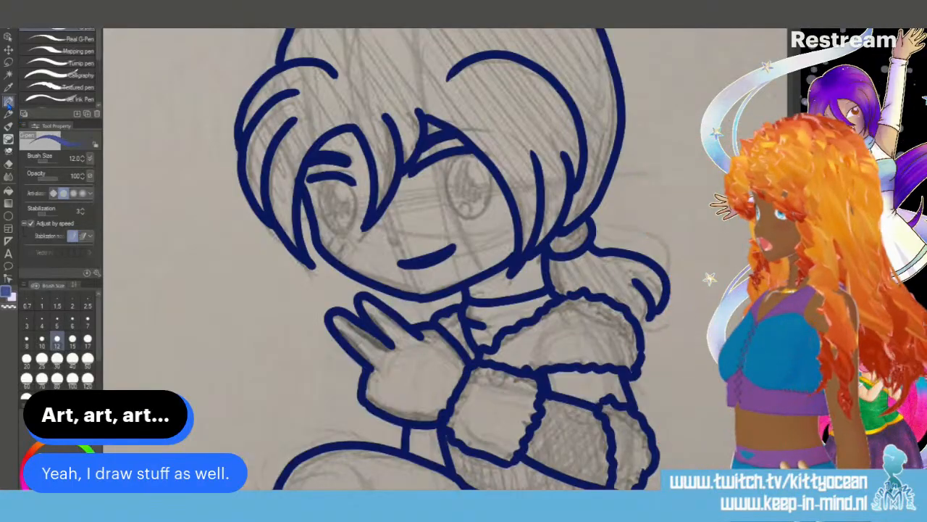
pyautogui.moveTo(448, 156)
pyautogui.mouseDown()
pyautogui.moveTo(450, 197)
pyautogui.moveTo(468, 213)
pyautogui.moveTo(483, 205)
pyautogui.moveTo(487, 173)
pyautogui.moveTo(477, 156)
pyautogui.moveTo(453, 161)
pyautogui.moveTo(457, 206)
pyautogui.moveTo(450, 177)
pyautogui.moveTo(473, 171)
pyautogui.mouseUp()
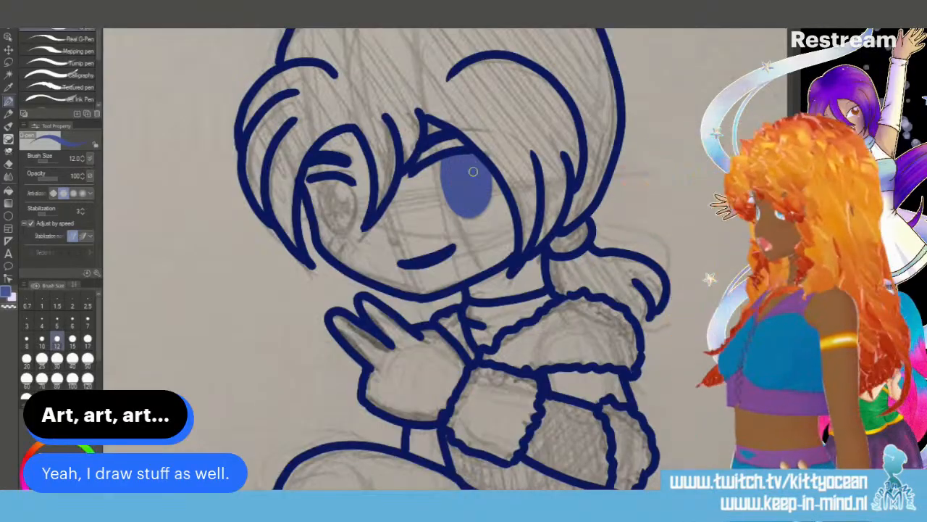
pyautogui.moveTo(326, 177)
pyautogui.mouseDown()
pyautogui.moveTo(317, 192)
pyautogui.moveTo(327, 226)
pyautogui.moveTo(358, 211)
pyautogui.moveTo(343, 178)
pyautogui.moveTo(332, 197)
pyautogui.moveTo(346, 221)
pyautogui.moveTo(338, 190)
pyautogui.moveTo(330, 208)
pyautogui.mouseUp()
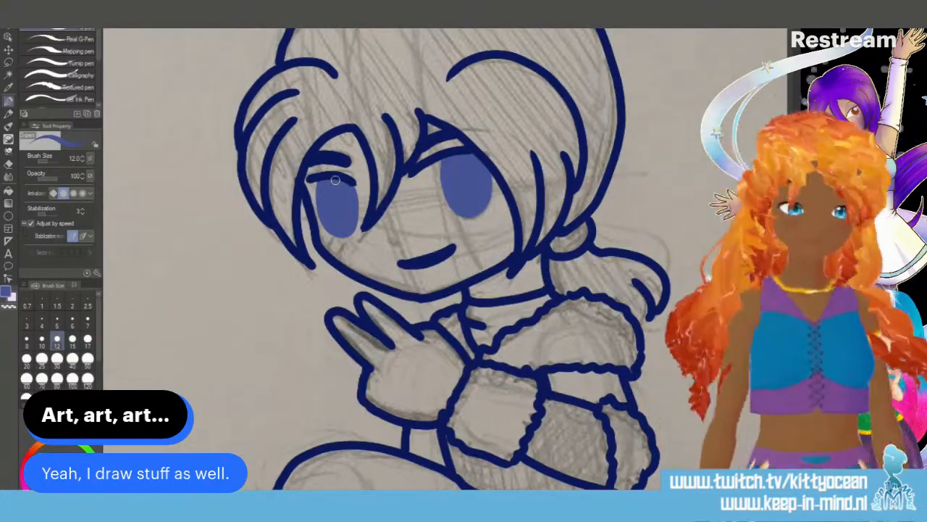
# Step: Move the traced line art slightly upward on the canvas
pyautogui.scroll(-5, 335, 180)
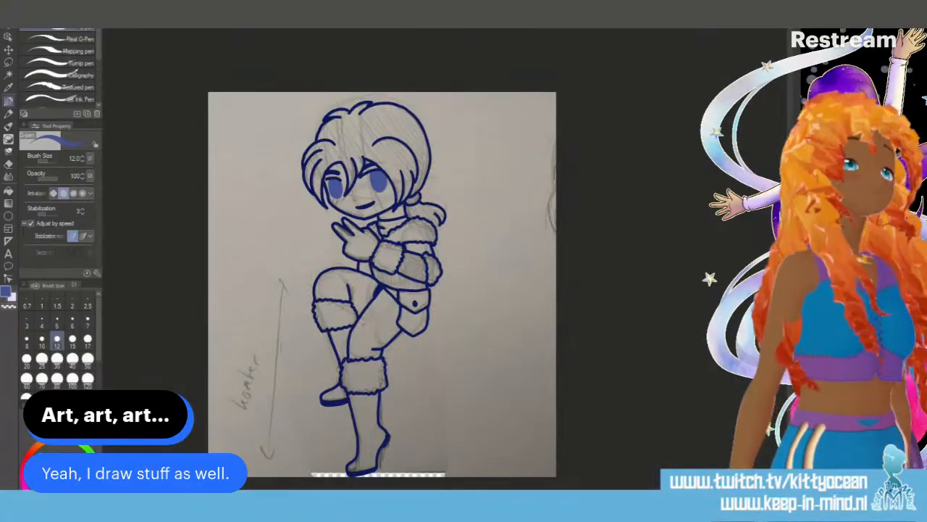
pyautogui.press('k')
pyautogui.moveTo(423, 182); pyautogui.dragTo(423, 175)
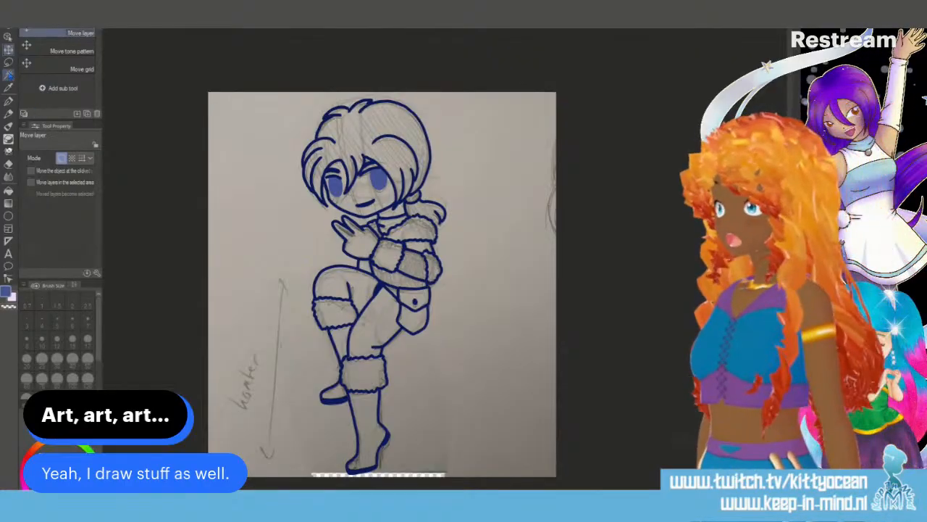
# Step: Select the figure's silhouette with Auto select, fill it with light blue beneath the lines and clear the selection
pyautogui.press('w')
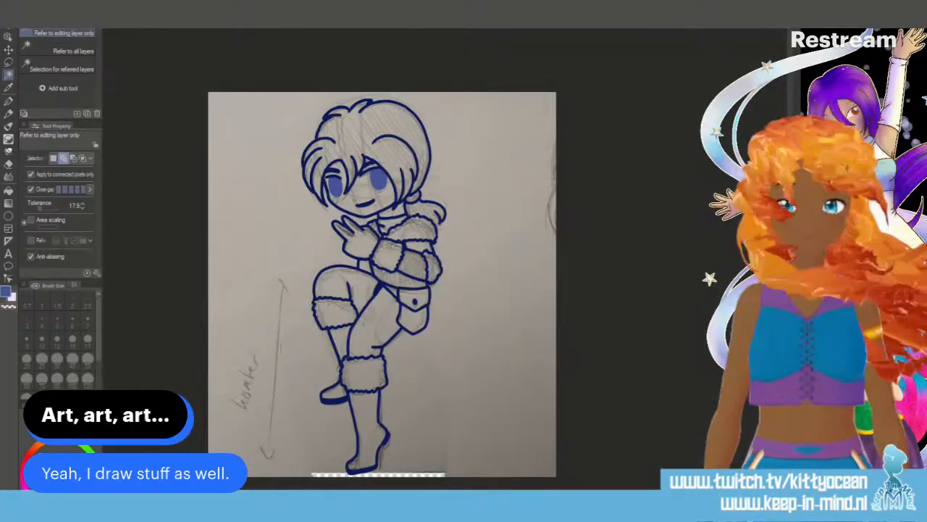
pyautogui.click(492, 177)
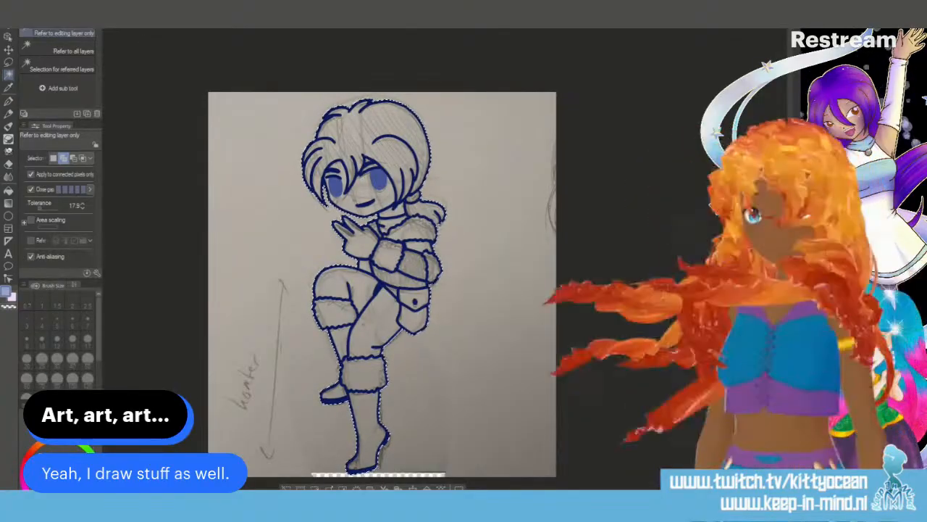
pyautogui.hotkey('alt', 'Delete')
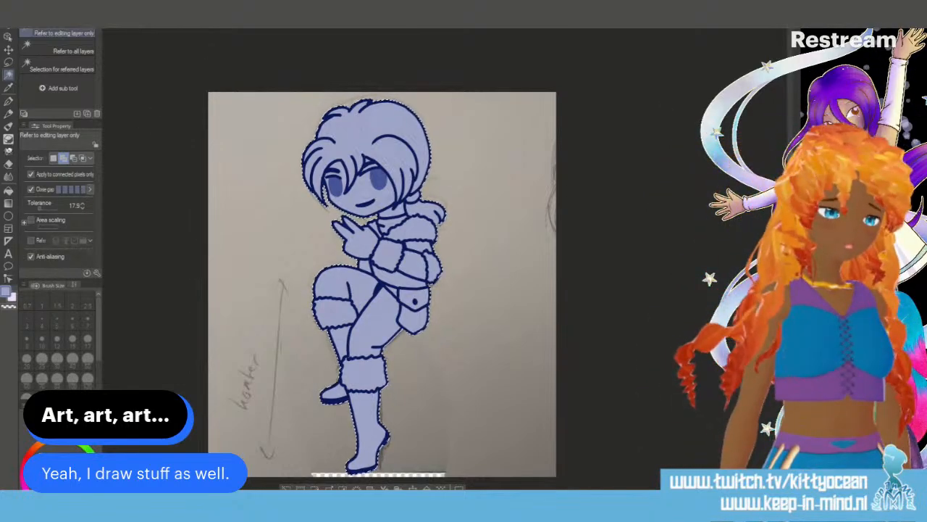
pyautogui.hotkey('ctrl', 'd')
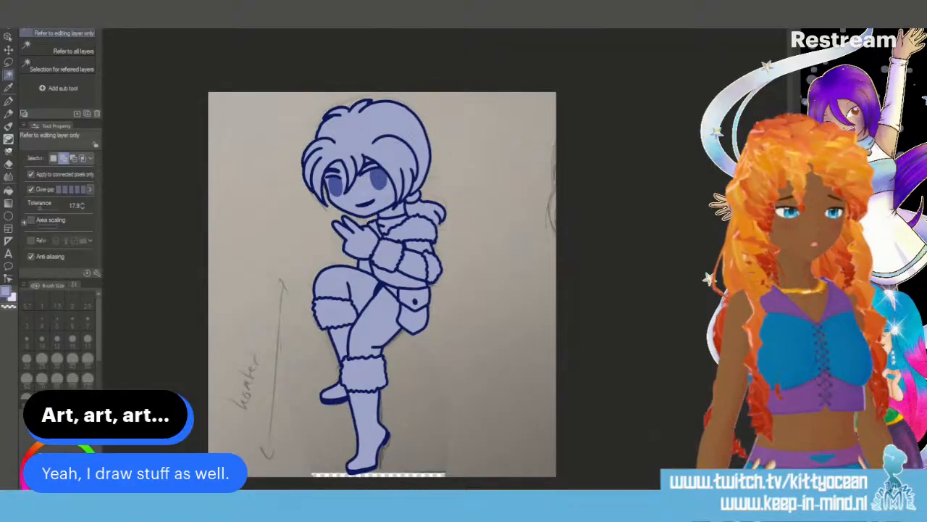
# Step: Set the pen back to the dark blue line colour and hide the pencil sketch behind the figure
pyautogui.hotkey('ctrl', '+')
pyautogui.hotkey('ctrl', '+')
pyautogui.hotkey('ctrl', '+')
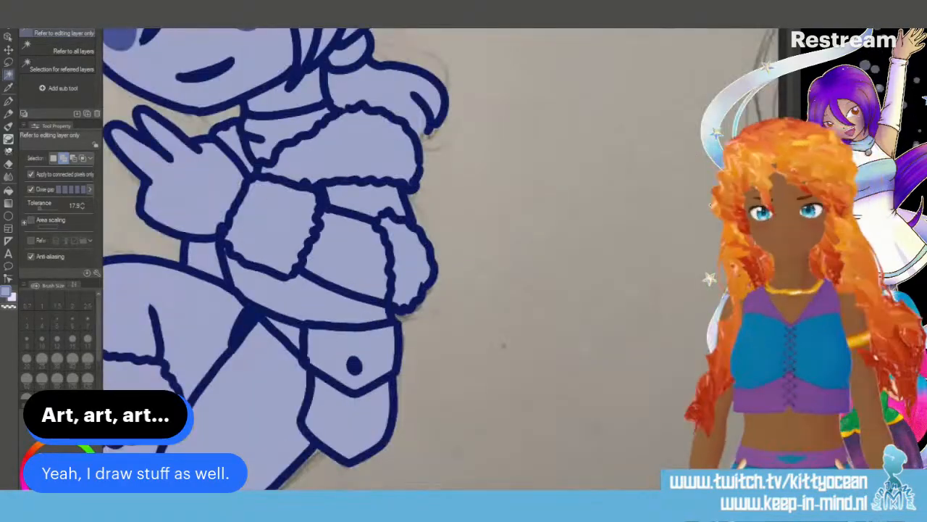
pyautogui.press('i')
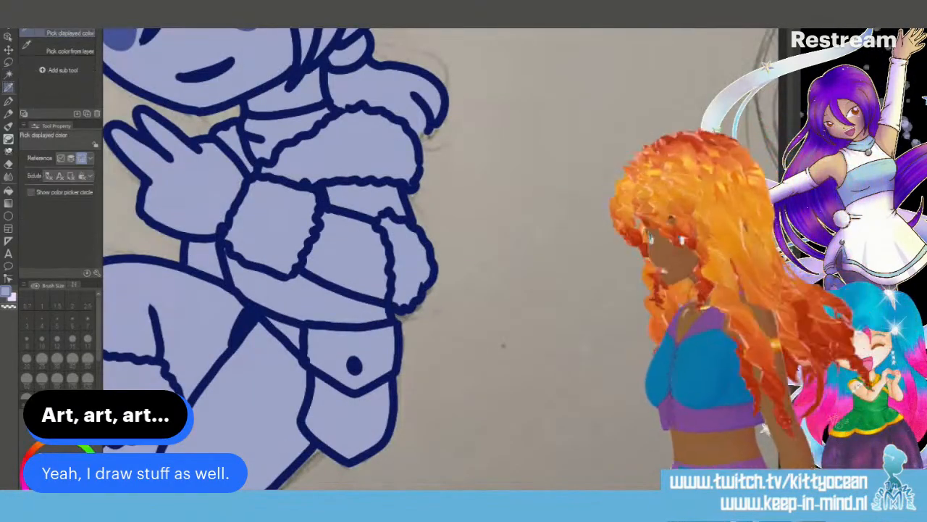
pyautogui.press('p')
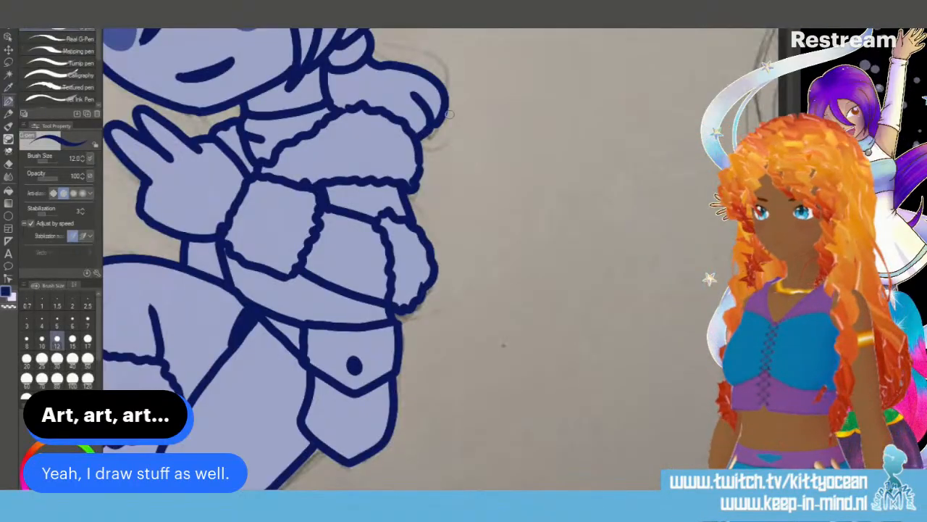
pyautogui.scroll(-6, 449, 114)
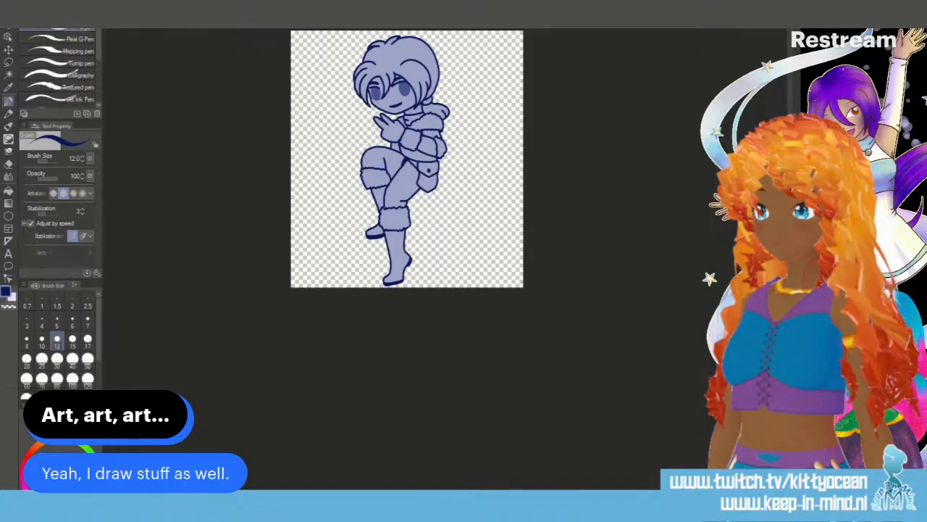
# Step: Save the finished figure in a flat image format, agreeing to discard the layer information
pyautogui.click(13, 7)
pyautogui.click(53, 79)
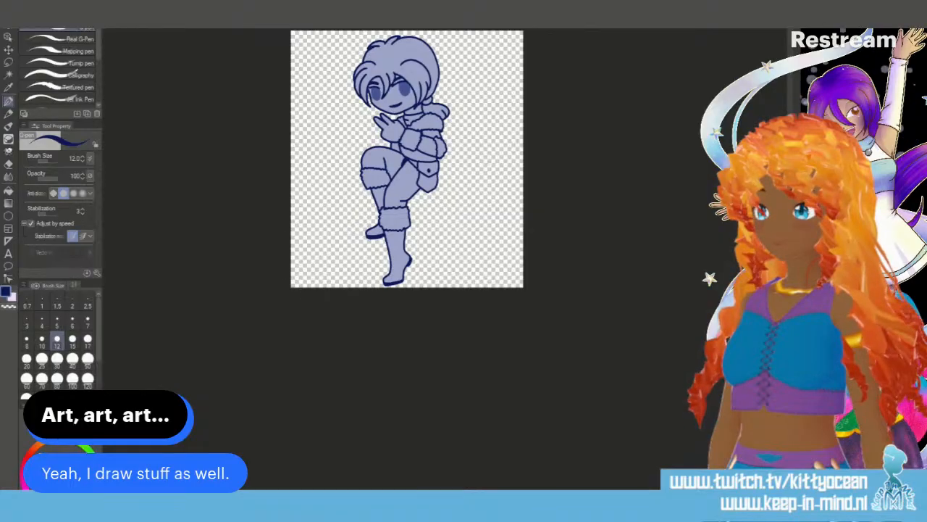
pyautogui.press('Return')
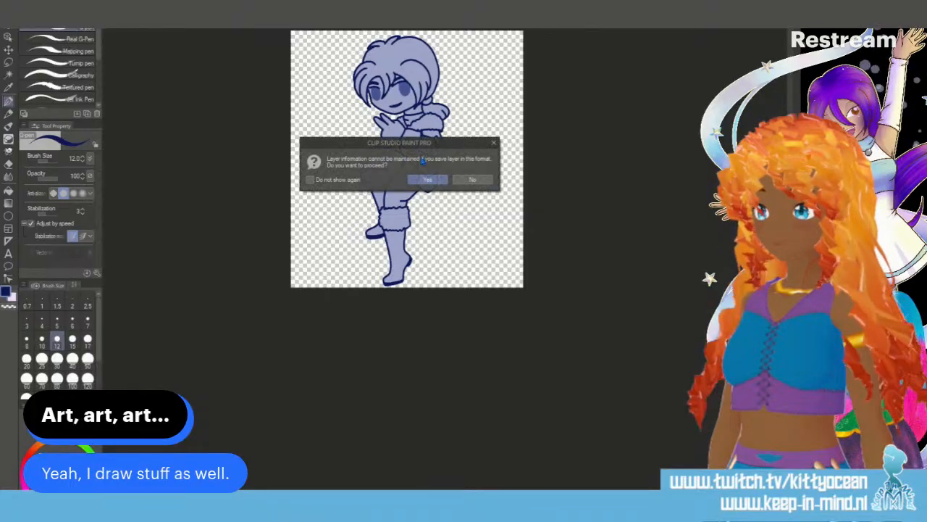
pyautogui.click(428, 179)
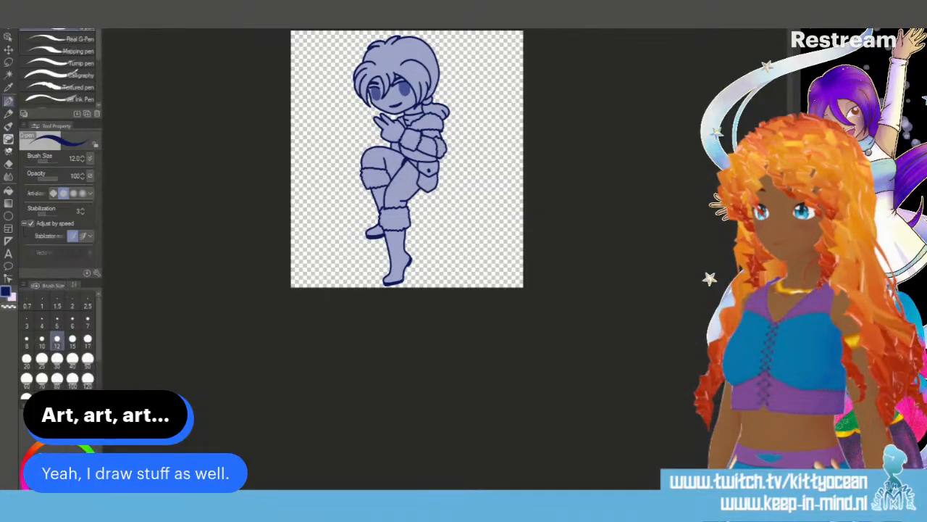
# Step: Switch to the ImageToSTL converter in the browser and start a new PNG to STL conversion
pyautogui.hotkey('alt', 'Tab')
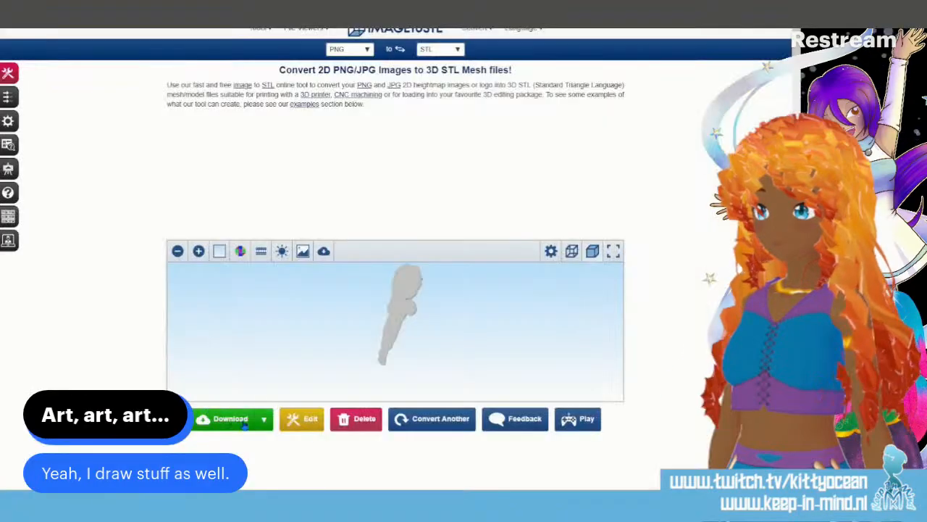
pyautogui.click(301, 423)
pyautogui.click(488, 377)
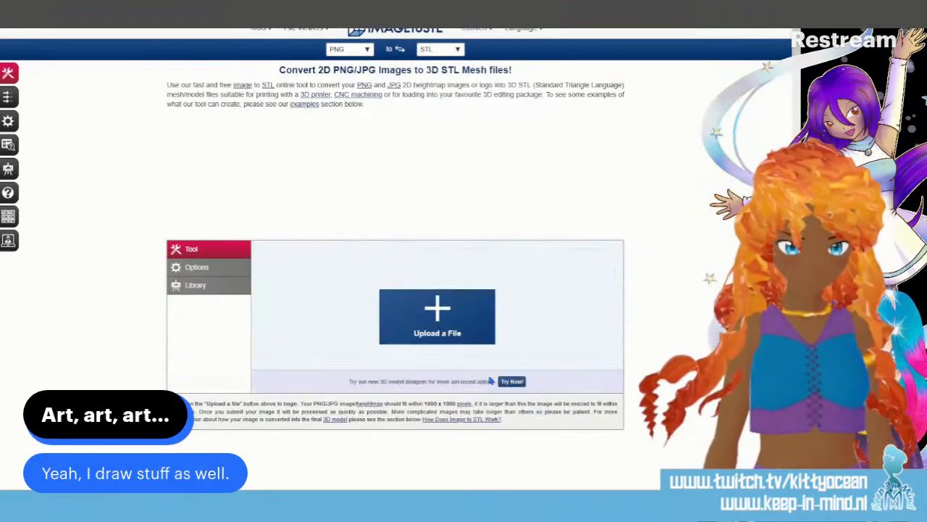
# Step: Upload the saved image of the raised-knee figure and convert it to an STL mesh
pyautogui.click(438, 321)
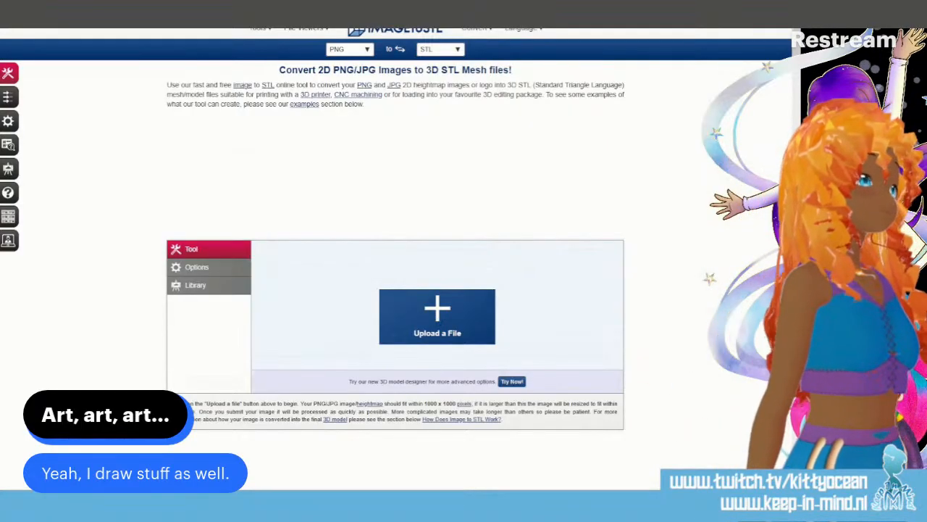
pyautogui.click(508, 312)
pyautogui.click(410, 376)
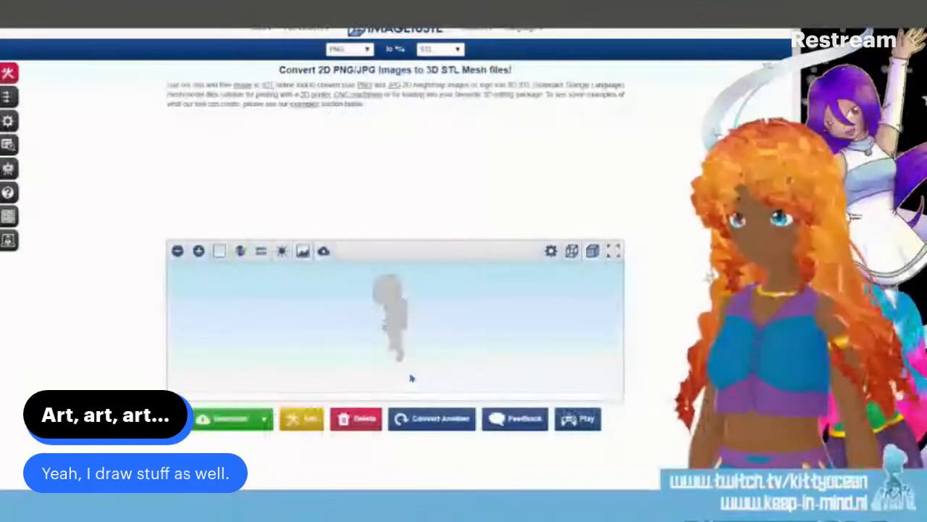
# Step: Examine the converted figure's relief from different angles in the full-screen 3D preview
pyautogui.click(612, 251)
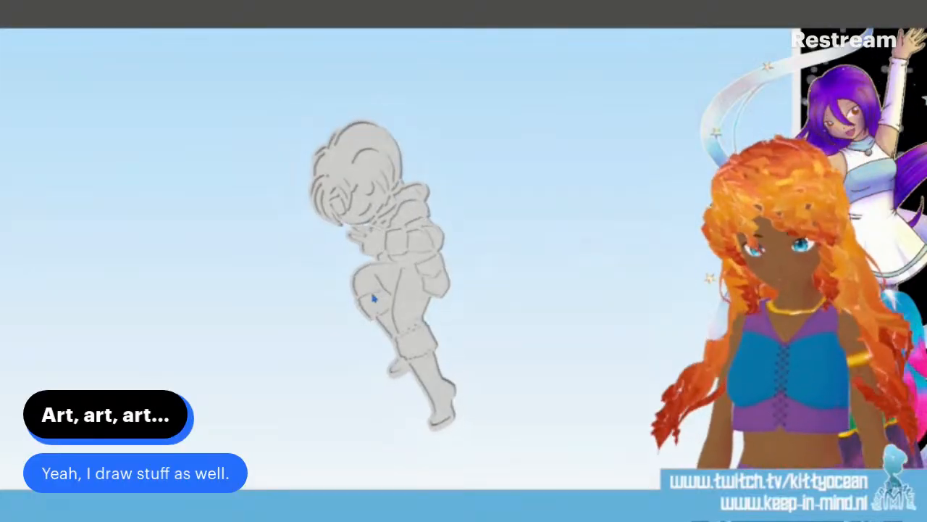
pyautogui.moveTo(390, 289); pyautogui.dragTo(143, 312)
pyautogui.press('Escape')
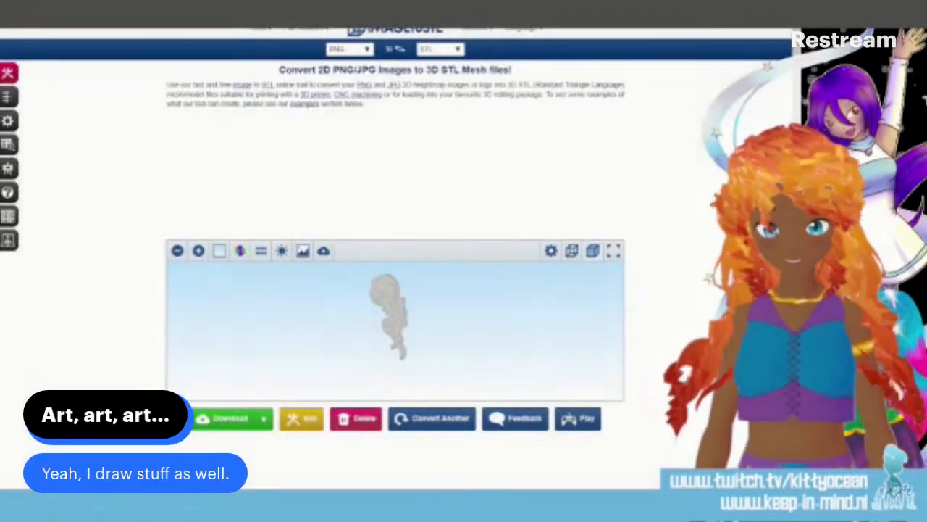
# Step: Switch back to the figure drawing in Clip Studio Paint and resave the flat image, agreeing to discard the layer information
pyautogui.hotkey('alt', 'Tab')
pyautogui.hotkey('ctrl', '+')
pyautogui.hotkey('ctrl', '+')
pyautogui.hotkey('ctrl', '+')
pyautogui.hotkey('ctrl', '+')
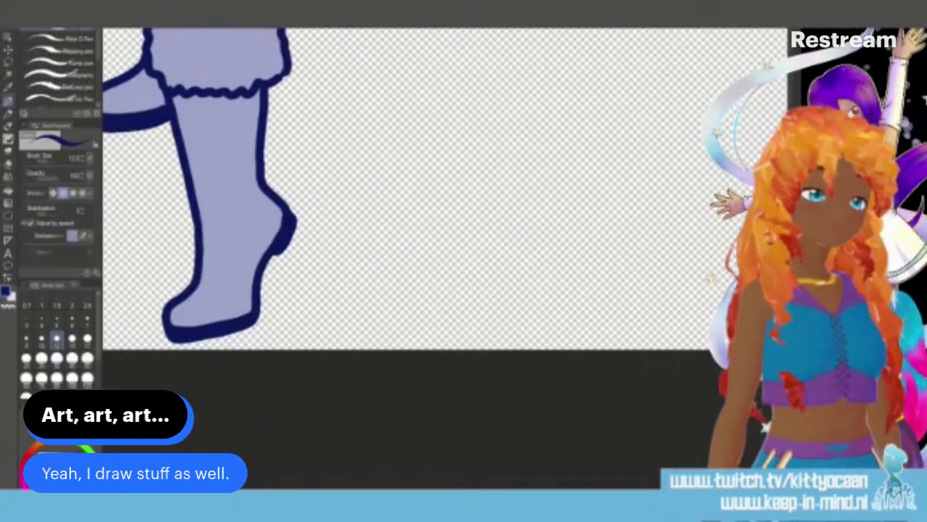
pyautogui.scroll(5, 406, 218)
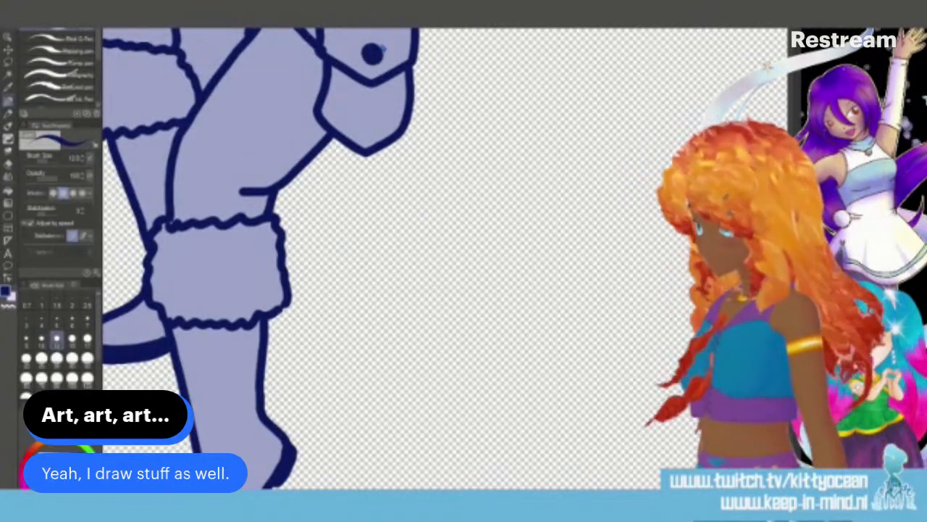
pyautogui.hotkey('ctrl', 's')
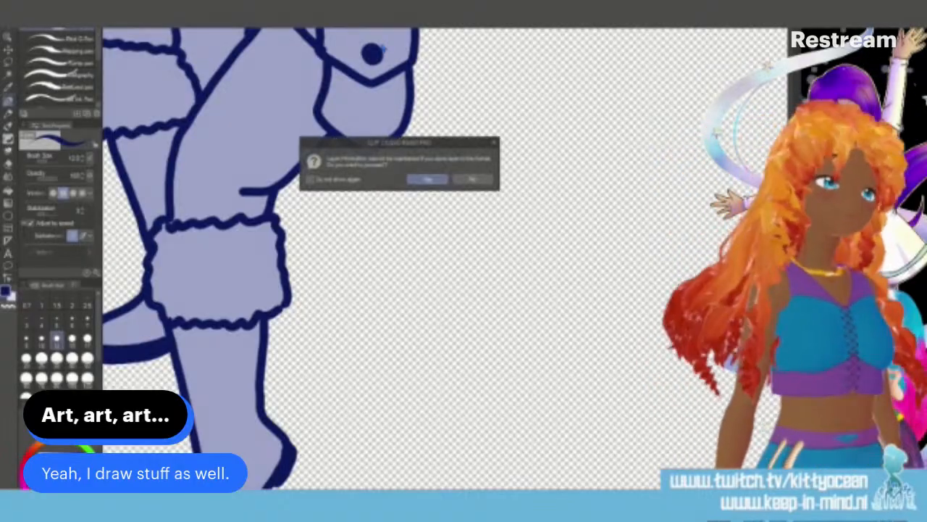
pyautogui.press('Return')
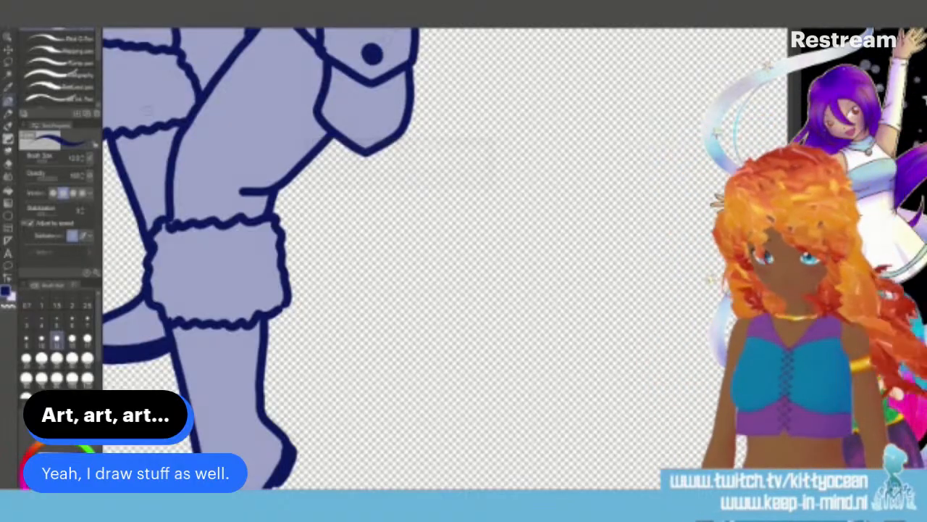
# Step: Switch to ImageToSTL, replace the source image with the resaved figure and convert it to STL again
pyautogui.hotkey('alt', 'Tab')
pyautogui.click(293, 419)
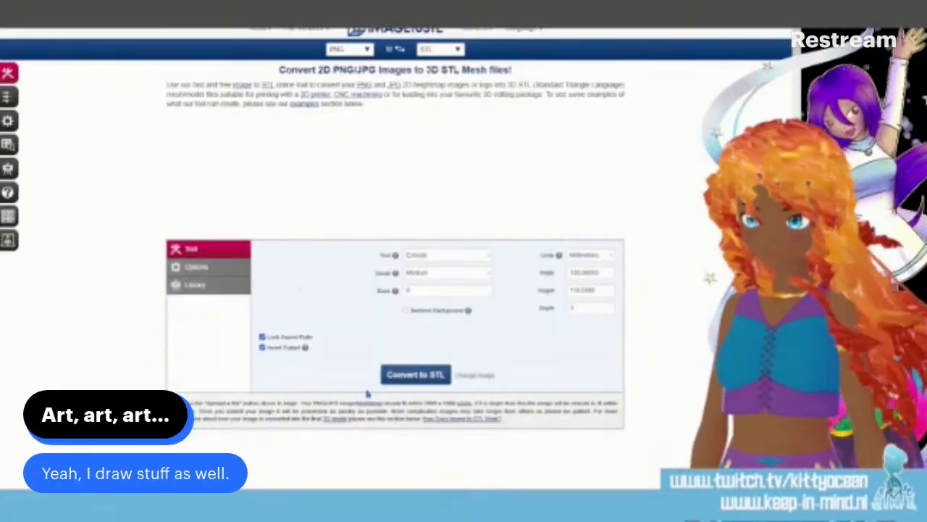
pyautogui.click(475, 375)
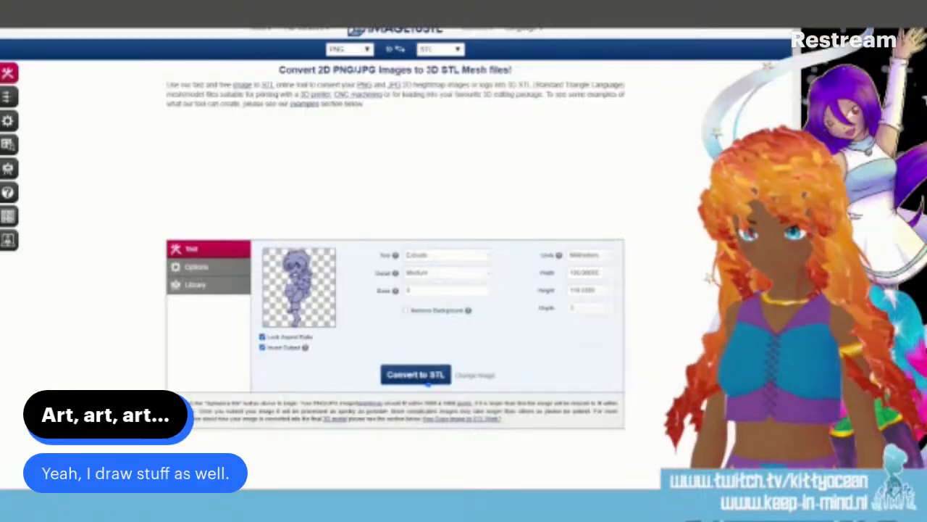
pyautogui.click(427, 380)
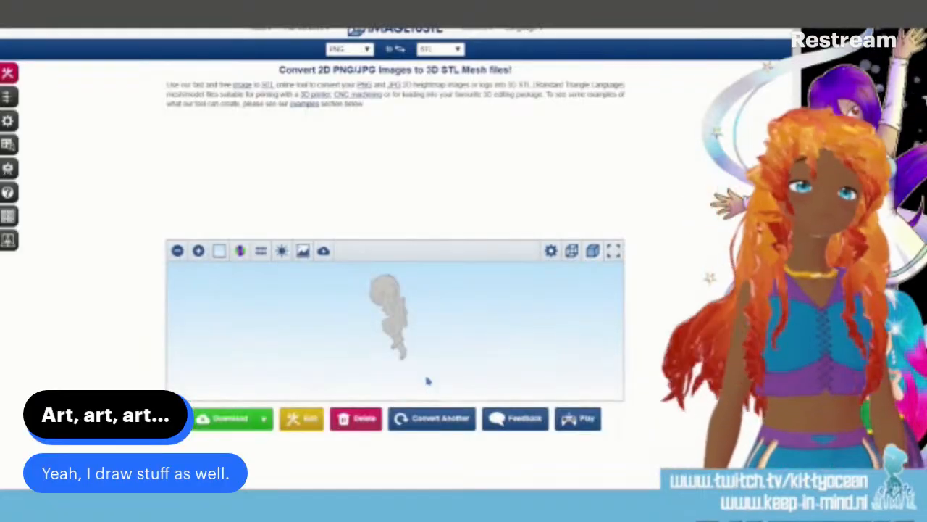
# Step: Check the new mesh in the full-screen preview and download the converted file
pyautogui.click(614, 250)
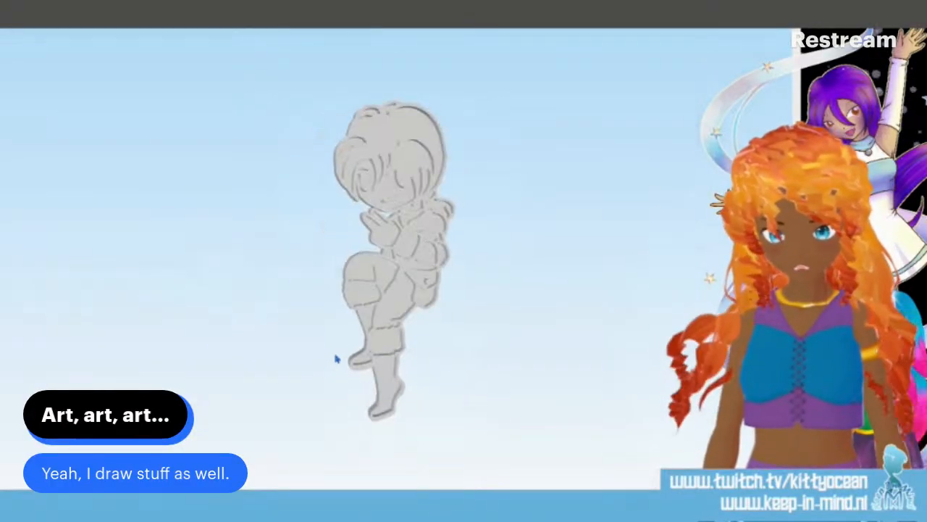
pyautogui.press('Escape')
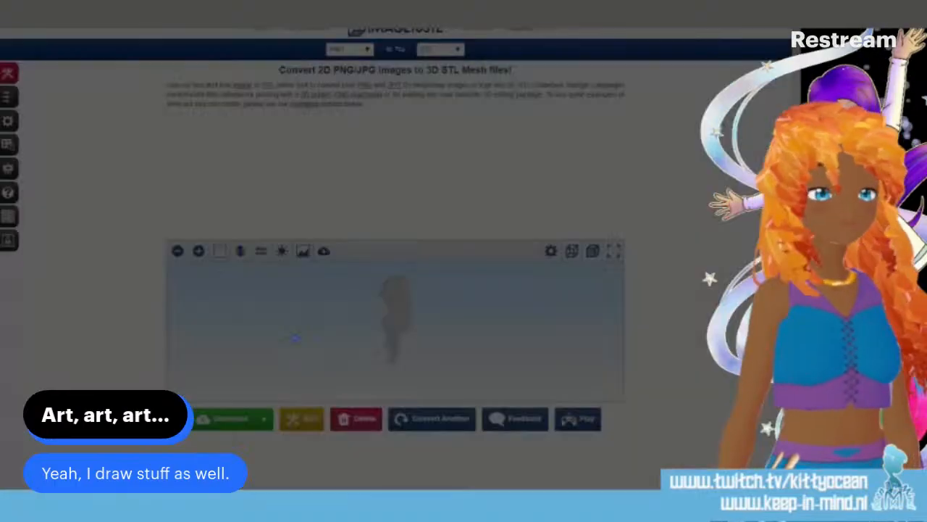
pyautogui.click(264, 423)
pyautogui.click(236, 352)
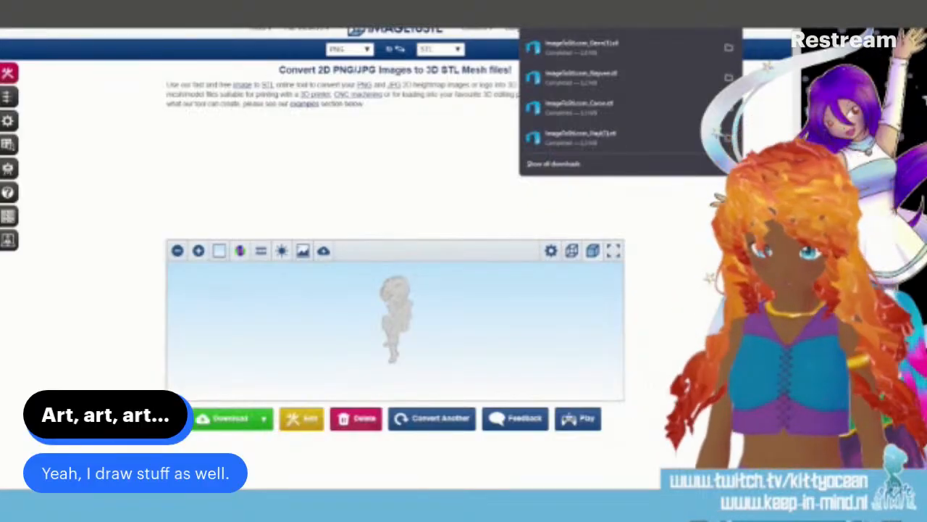
# Step: Switch back to Clip Studio Paint and save the finished figure drawing with Save as
pyautogui.hotkey('alt', 'Tab')
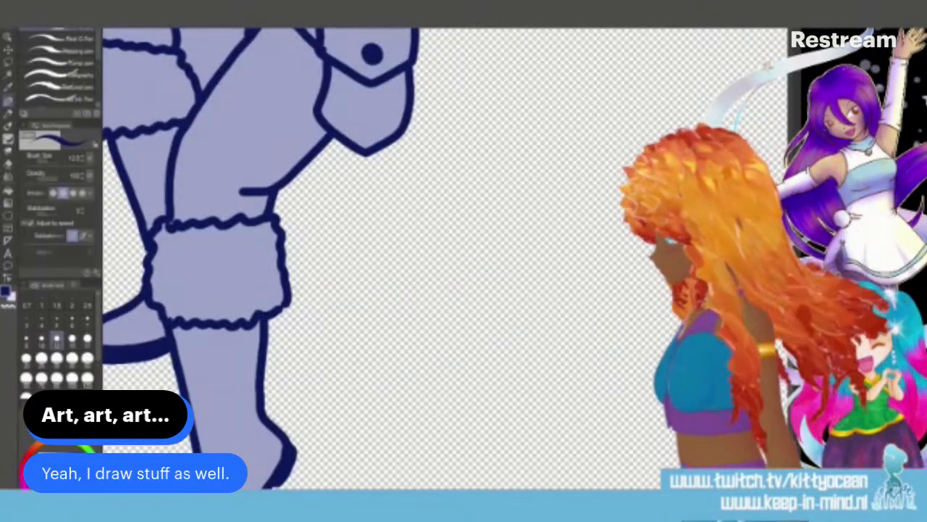
pyautogui.click(11, 6)
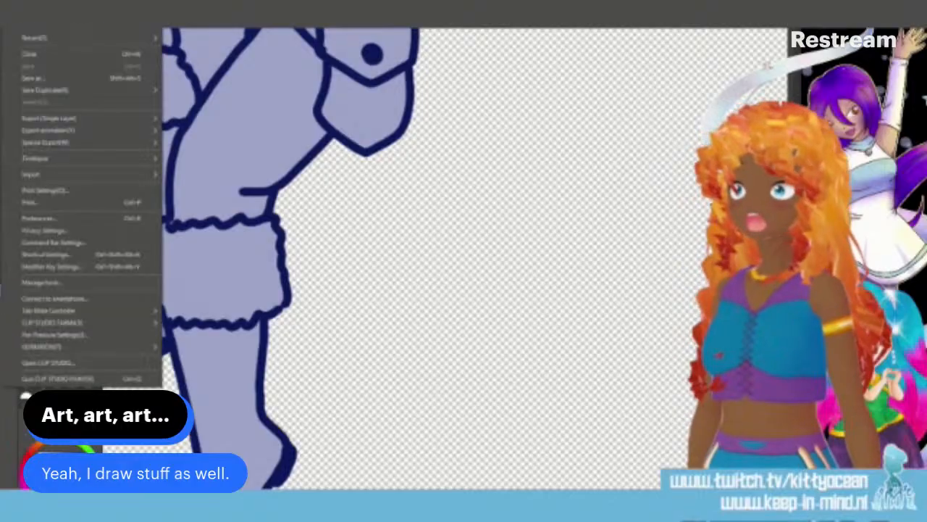
pyautogui.click(96, 81)
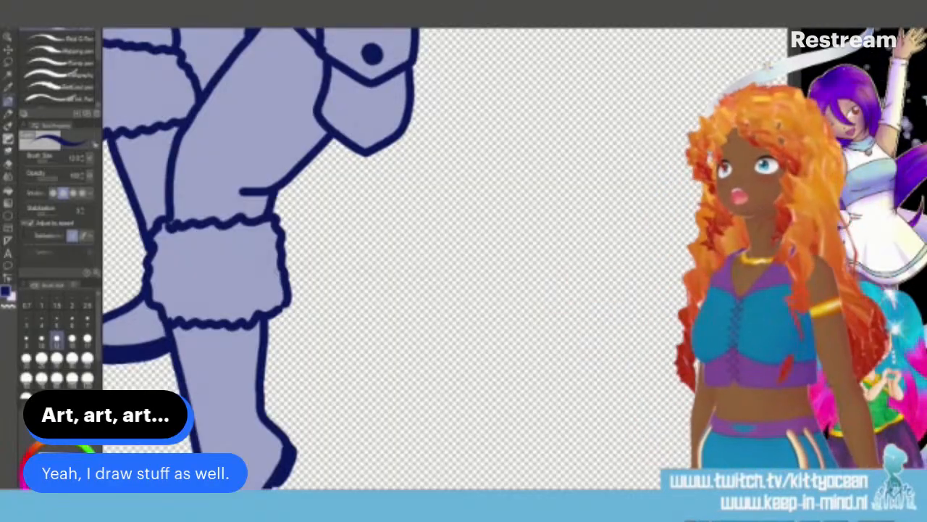
pyautogui.click(13, 5)
pyautogui.click(60, 78)
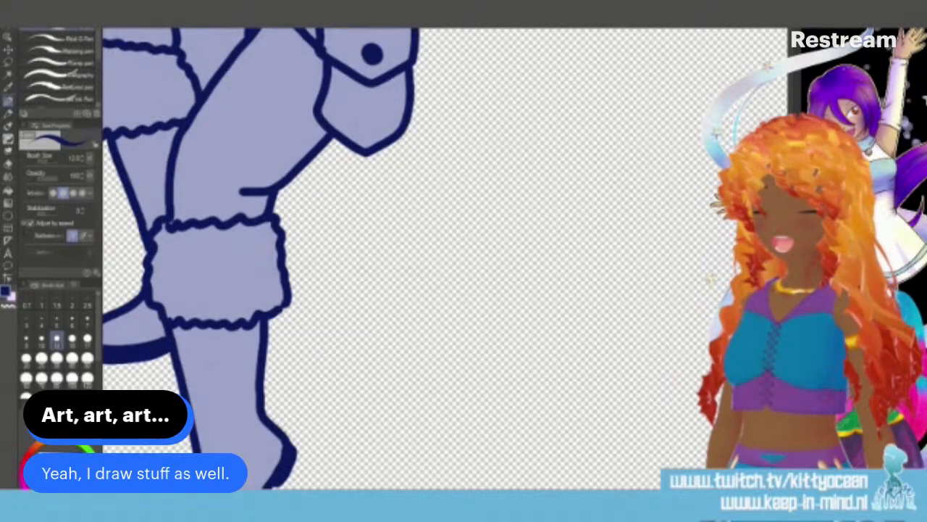
# Step: Bring back the pencil sketch without the traced figure and shift it so the next, standing figure lies on the canvas
pyautogui.hotkey('ctrl', 'z')
pyautogui.hotkey('ctrl', '0')
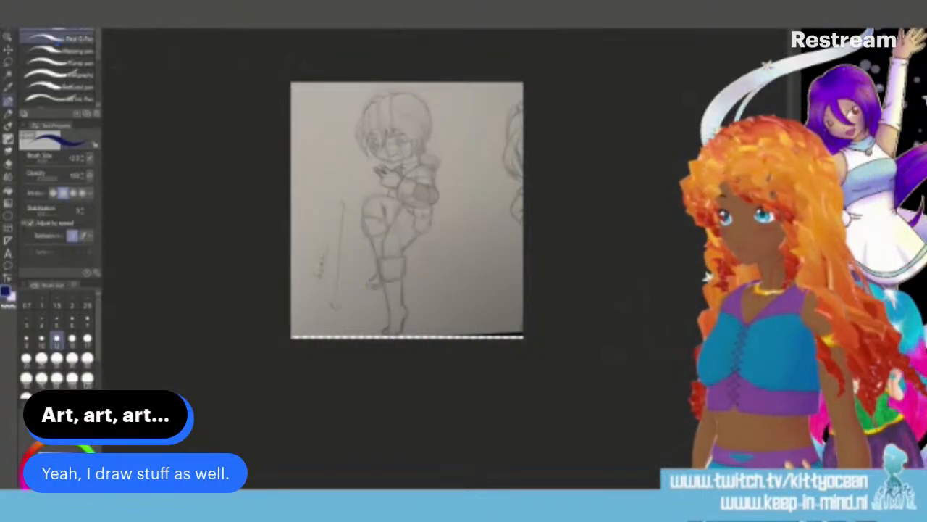
pyautogui.click(8, 49)
pyautogui.moveTo(420, 178); pyautogui.dragTo(296, 178)
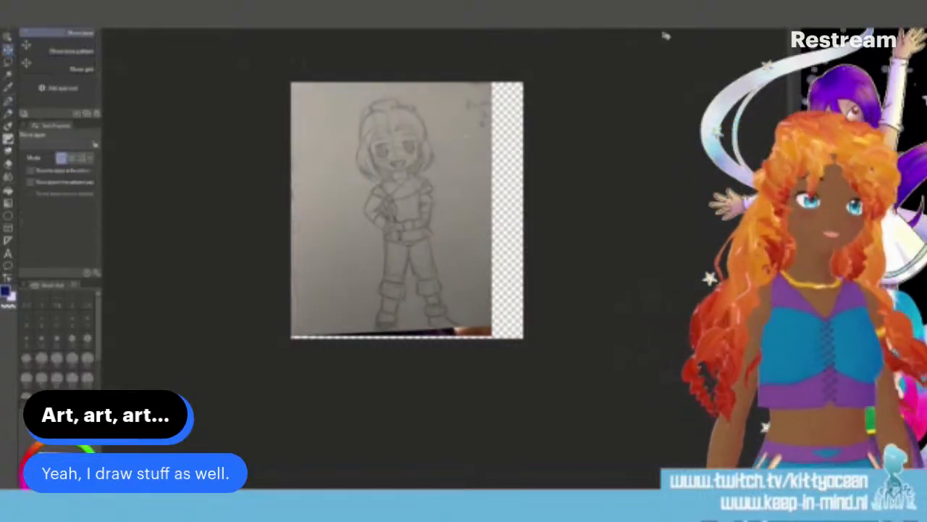
# Step: Enlarge the sketch slightly, rotate it a little clockwise and position the standing figure so it fits within the canvas
pyautogui.hotkey('ctrl', 't')
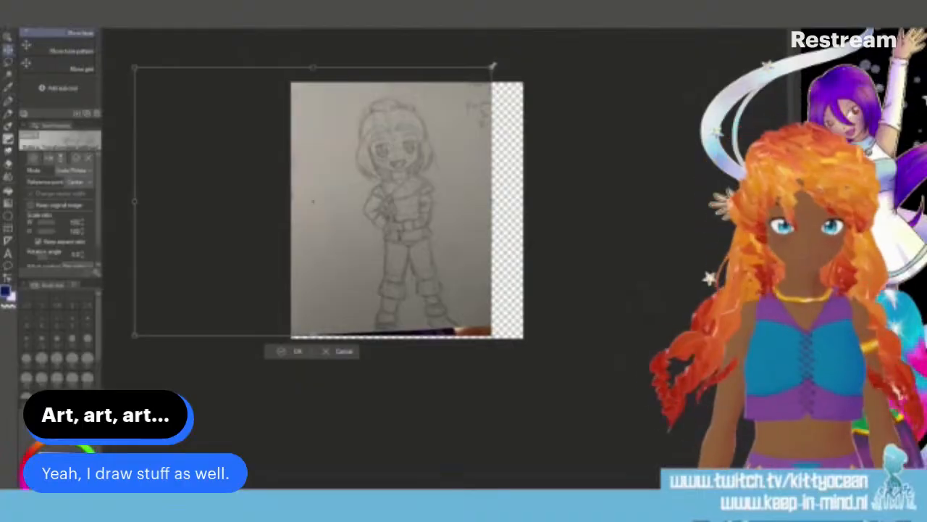
pyautogui.moveTo(493, 66); pyautogui.dragTo(531, 53)
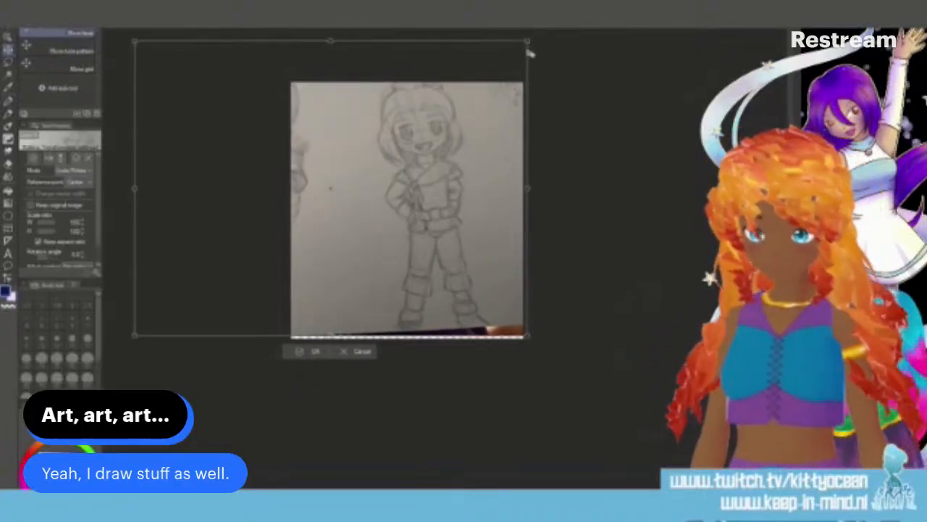
pyautogui.moveTo(472, 141); pyautogui.dragTo(464, 147)
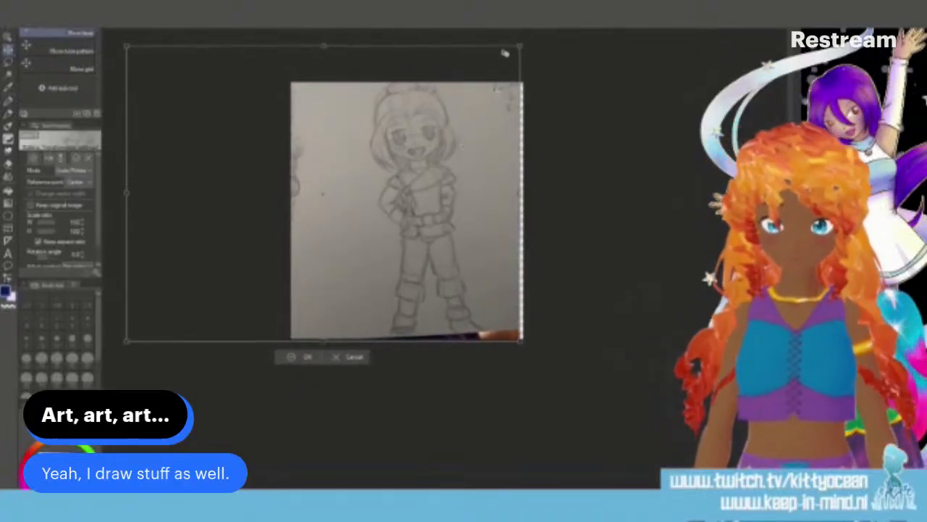
pyautogui.moveTo(520, 45); pyautogui.dragTo(508, 56)
pyautogui.moveTo(460, 109); pyautogui.dragTo(467, 109)
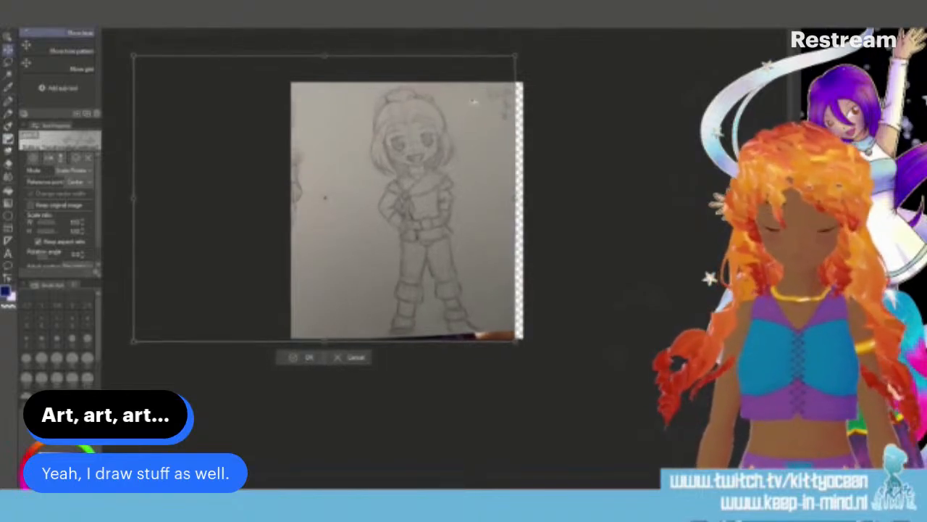
pyautogui.moveTo(526, 42); pyautogui.dragTo(534, 47)
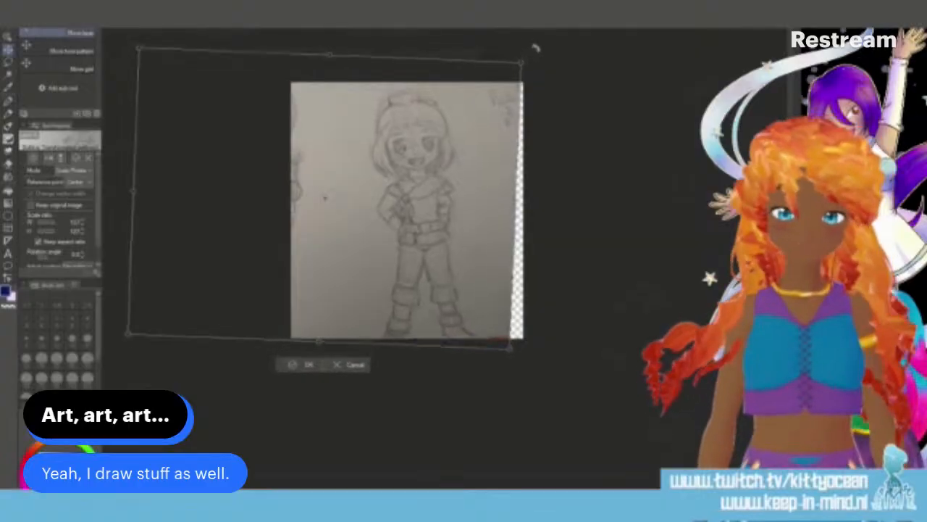
pyautogui.moveTo(437, 129); pyautogui.dragTo(437, 124)
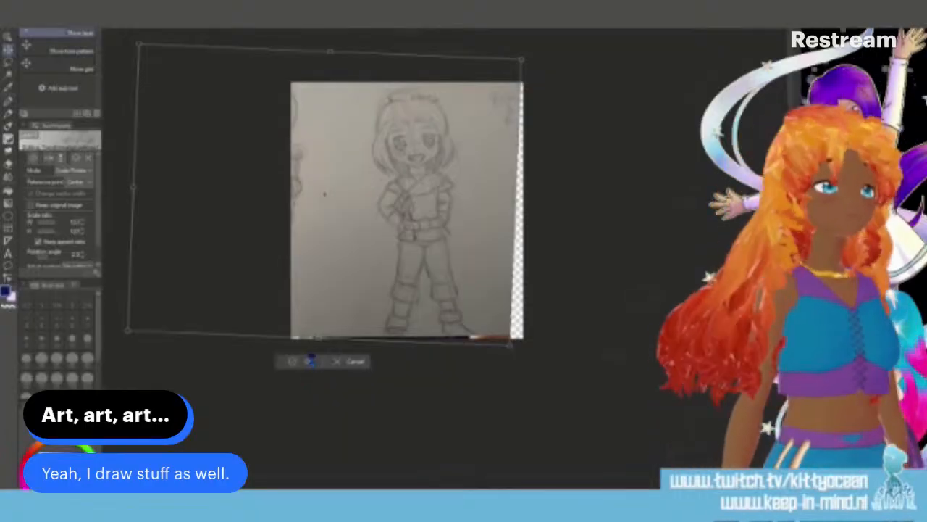
pyautogui.click(310, 361)
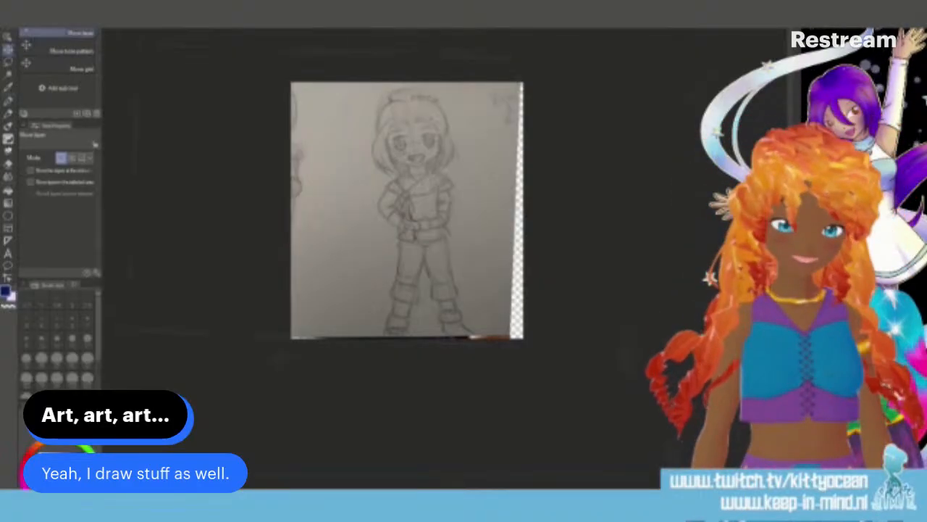
# Step: Trace the hair strands framing the left side of the standing figure's face with the pen in dark red
pyautogui.hotkey('ctrl', '+')
pyautogui.hotkey('ctrl', '+')
pyautogui.hotkey('ctrl', '+')
pyautogui.hotkey('ctrl', '+')
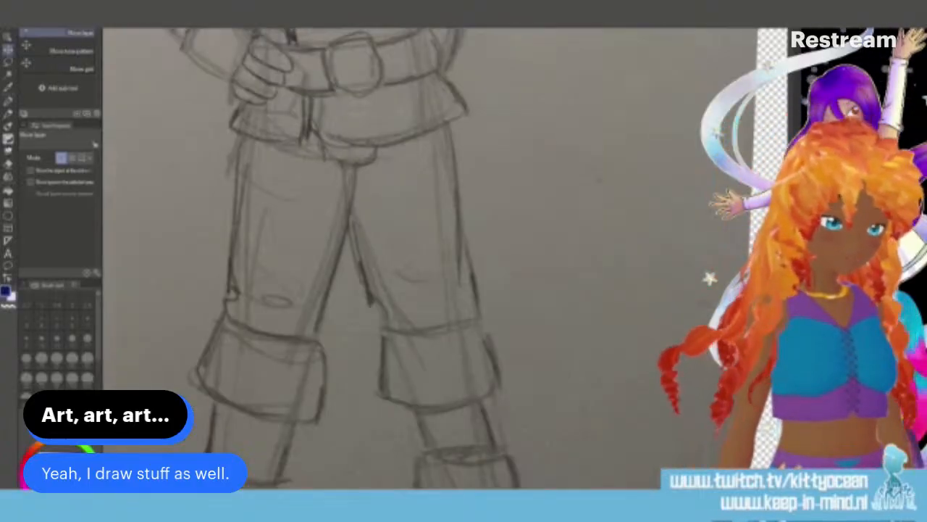
pyautogui.scroll(10, 428, 258)
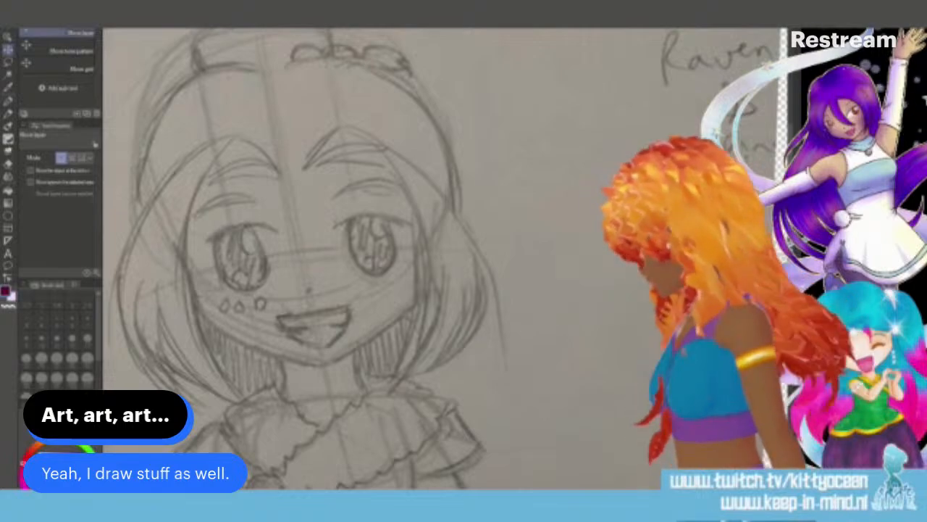
pyautogui.click(8, 102)
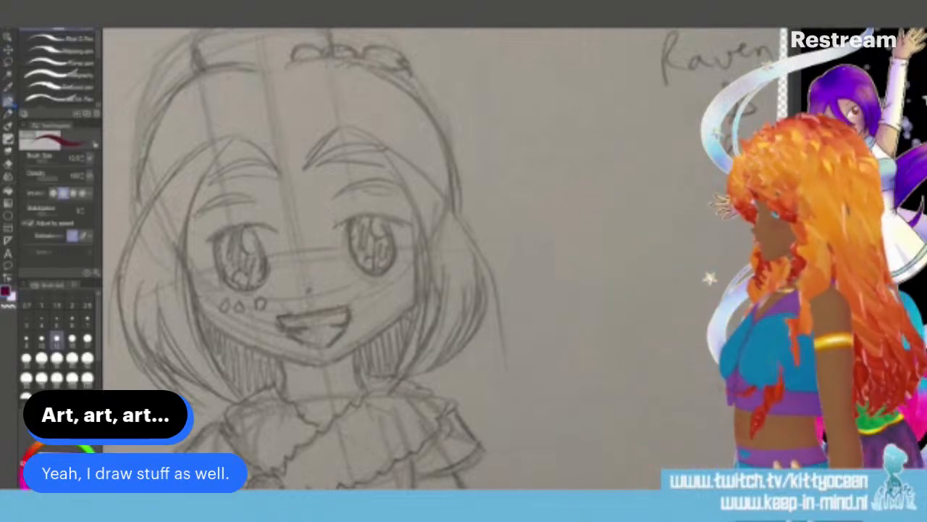
pyautogui.moveTo(233, 140)
pyautogui.mouseDown()
pyautogui.moveTo(194, 194)
pyautogui.moveTo(185, 284)
pyautogui.moveTo(210, 352)
pyautogui.moveTo(264, 403)
pyautogui.mouseUp()
pyautogui.moveTo(152, 287)
pyautogui.mouseDown()
pyautogui.moveTo(211, 395)
pyautogui.moveTo(271, 407)
pyautogui.mouseUp()
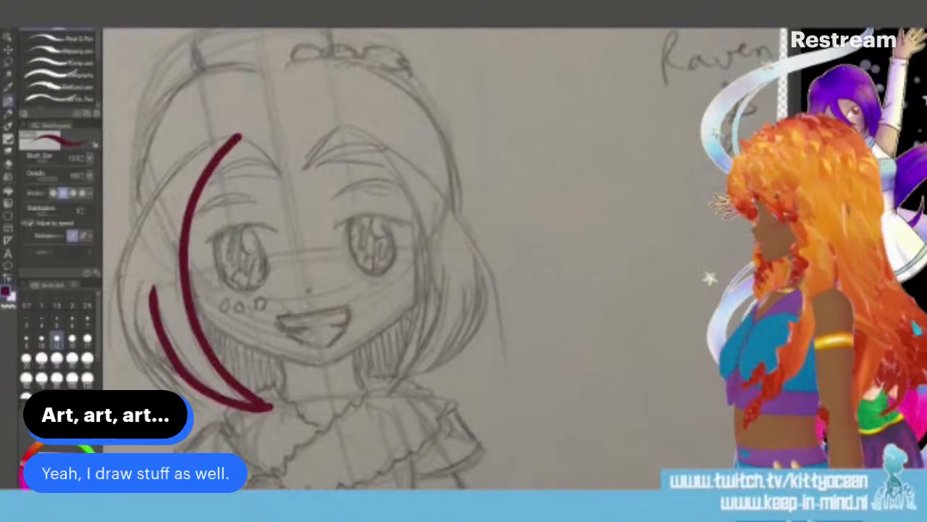
pyautogui.moveTo(277, 174)
pyautogui.mouseDown()
pyautogui.moveTo(233, 134)
pyautogui.moveTo(194, 150)
pyautogui.moveTo(145, 197)
pyautogui.moveTo(125, 330)
pyautogui.moveTo(173, 391)
pyautogui.mouseUp()
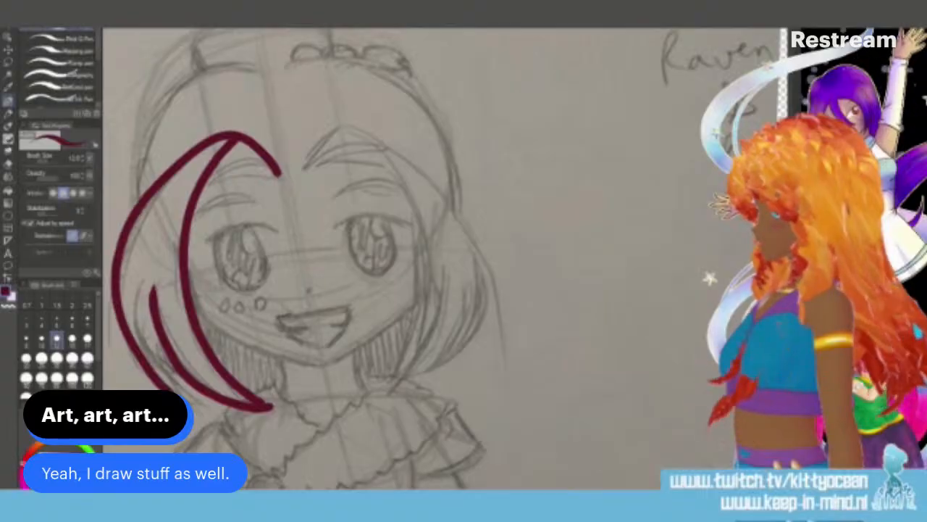
pyautogui.moveTo(154, 326); pyautogui.dragTo(181, 393)
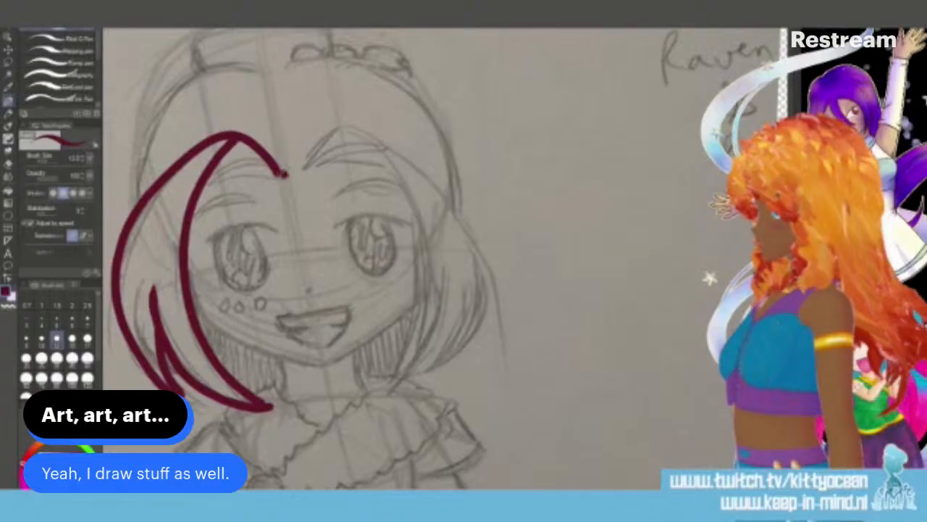
# Step: Trace the fringe parting and the hair strands framing the right side of the face in dark red
pyautogui.moveTo(281, 174)
pyautogui.mouseDown()
pyautogui.moveTo(351, 118)
pyautogui.moveTo(408, 139)
pyautogui.moveTo(448, 186)
pyautogui.moveTo(479, 294)
pyautogui.moveTo(427, 382)
pyautogui.mouseUp()
pyautogui.moveTo(345, 117)
pyautogui.mouseDown()
pyautogui.moveTo(410, 190)
pyautogui.moveTo(422, 255)
pyautogui.moveTo(400, 348)
pyautogui.mouseUp()
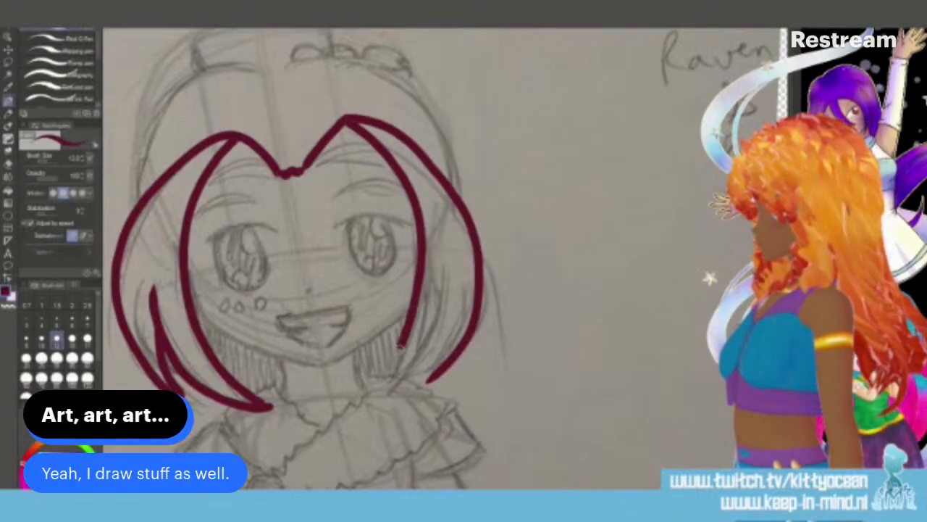
pyautogui.moveTo(377, 382)
pyautogui.mouseDown()
pyautogui.moveTo(451, 293)
pyautogui.moveTo(414, 383)
pyautogui.mouseUp()
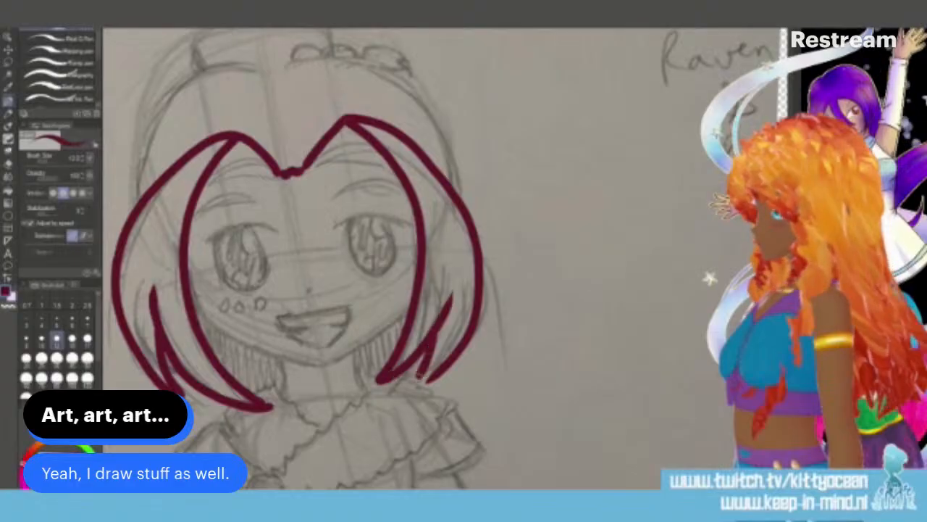
# Step: Trace the hairline across the forehead, then both thick eyebrows and upper eyelids beneath it in dark red
pyautogui.moveTo(282, 174)
pyautogui.mouseDown()
pyautogui.moveTo(224, 178)
pyautogui.moveTo(198, 192)
pyautogui.mouseUp()
pyautogui.moveTo(303, 169); pyautogui.dragTo(389, 161)
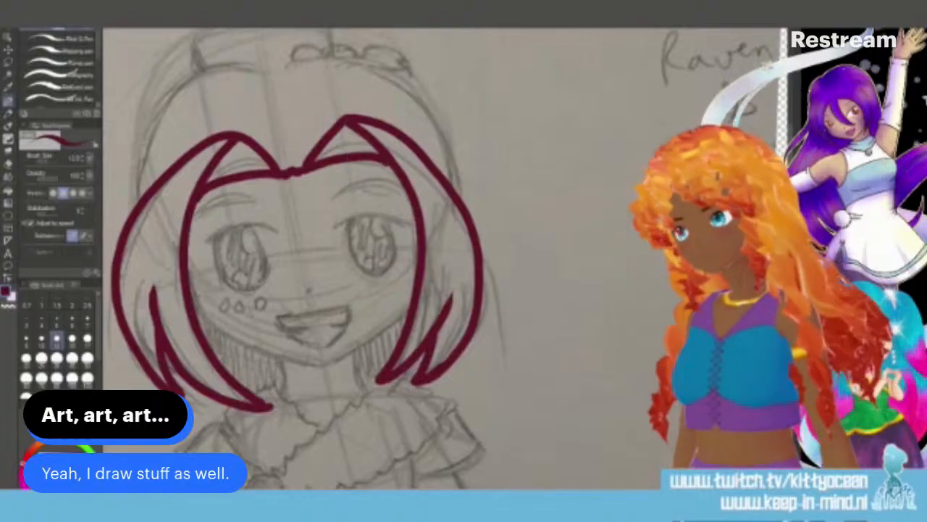
pyautogui.moveTo(253, 197)
pyautogui.mouseDown()
pyautogui.moveTo(199, 215)
pyautogui.moveTo(251, 202)
pyautogui.mouseUp()
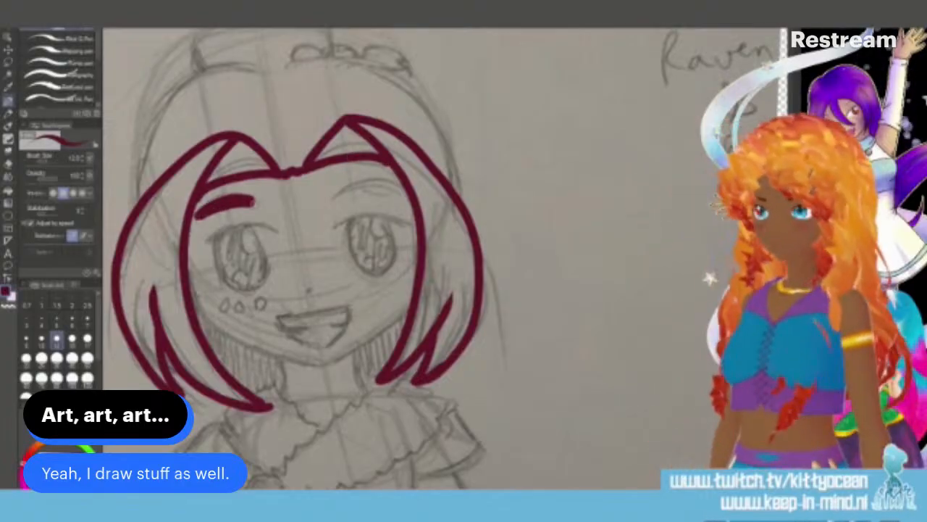
pyautogui.moveTo(337, 197); pyautogui.dragTo(398, 194)
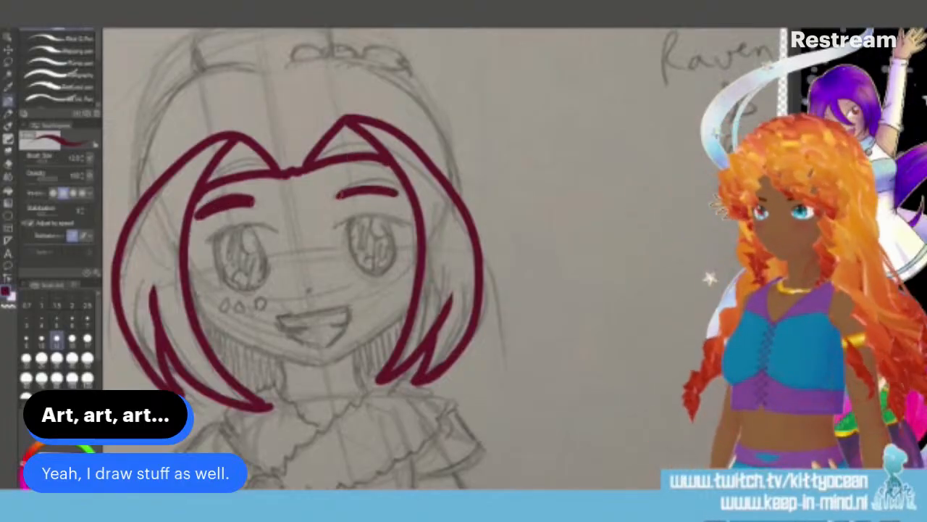
pyautogui.moveTo(338, 193); pyautogui.dragTo(382, 185)
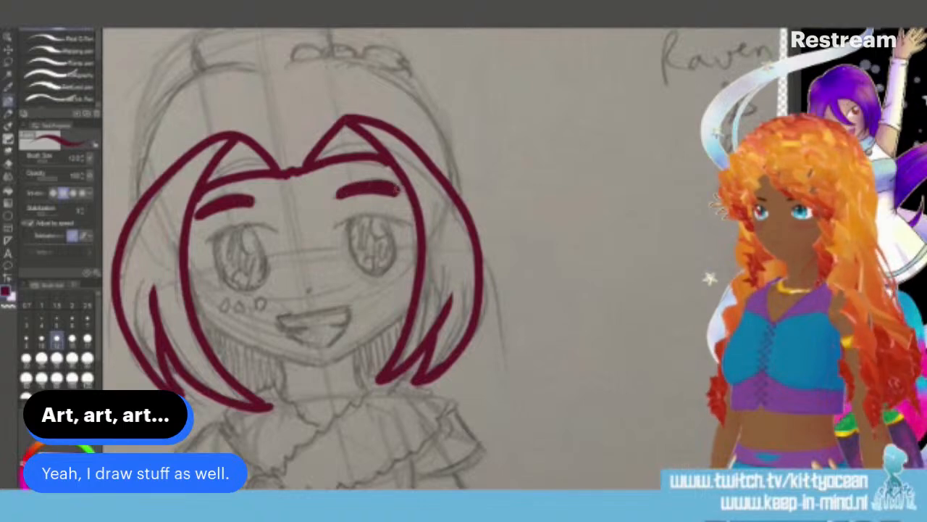
pyautogui.moveTo(200, 247)
pyautogui.mouseDown()
pyautogui.moveTo(228, 226)
pyautogui.moveTo(267, 228)
pyautogui.mouseUp()
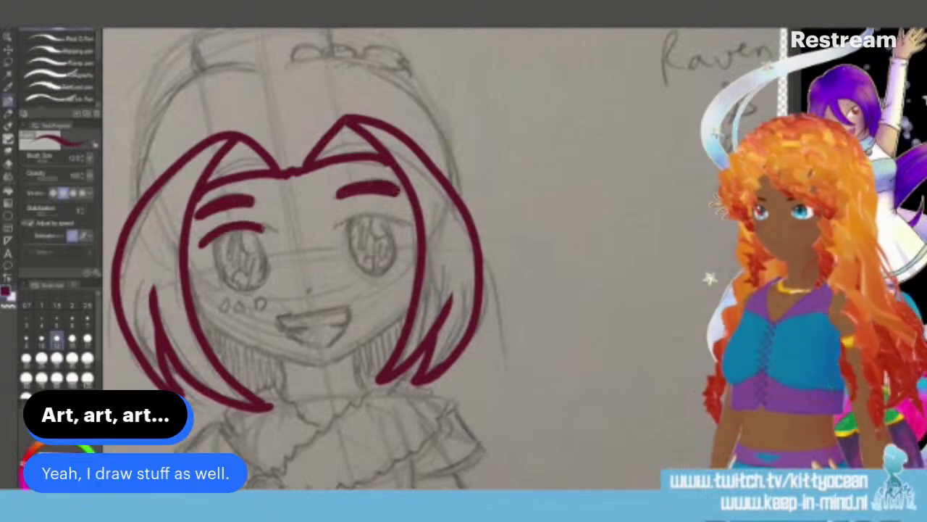
pyautogui.moveTo(337, 221)
pyautogui.mouseDown()
pyautogui.moveTo(358, 209)
pyautogui.moveTo(400, 213)
pyautogui.mouseUp()
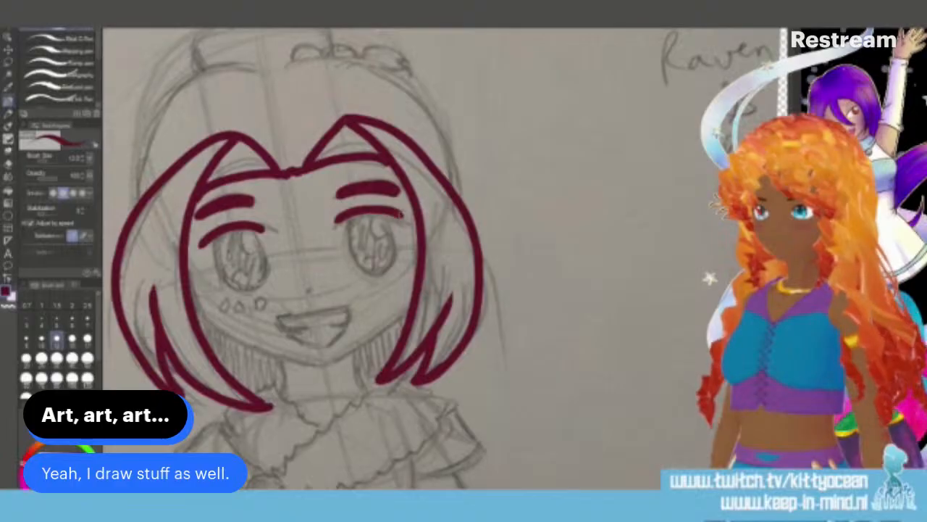
# Step: Trace the rounded crown of the head along with the scalloped ornament and the small hat shape on top in dark red
pyautogui.moveTo(132, 209)
pyautogui.mouseDown()
pyautogui.moveTo(163, 122)
pyautogui.moveTo(216, 75)
pyautogui.moveTo(322, 53)
pyautogui.moveTo(395, 72)
pyautogui.mouseUp()
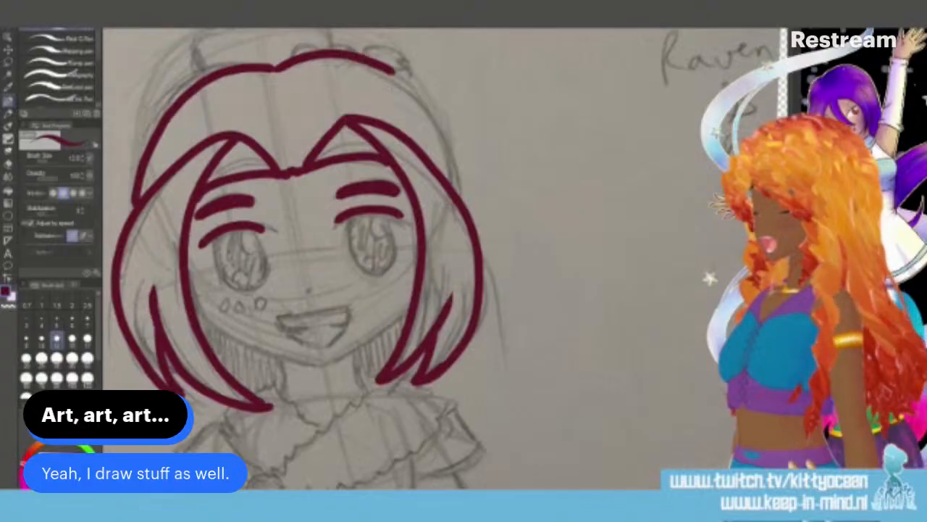
pyautogui.hotkey('ctrl', 'z')
pyautogui.scroll(2, 391, 257)
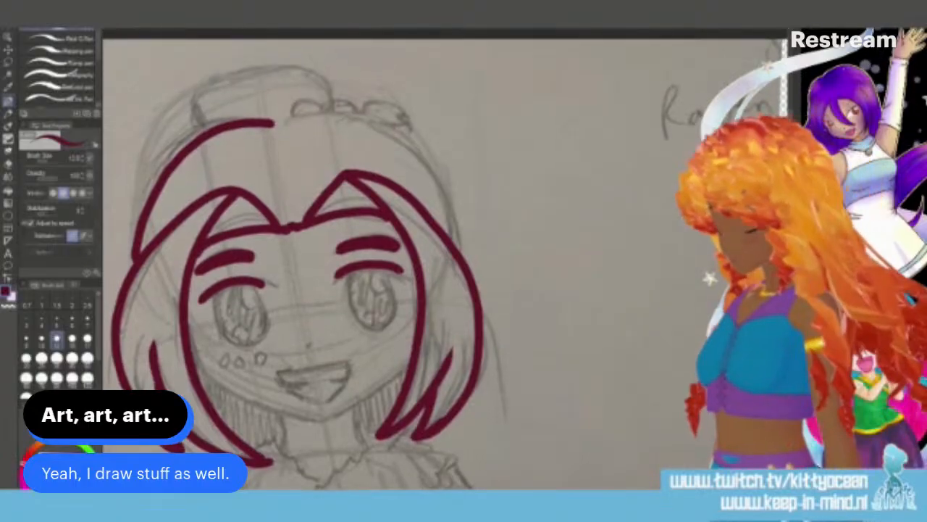
pyautogui.moveTo(277, 124)
pyautogui.mouseDown()
pyautogui.moveTo(296, 116)
pyautogui.moveTo(453, 236)
pyautogui.mouseUp()
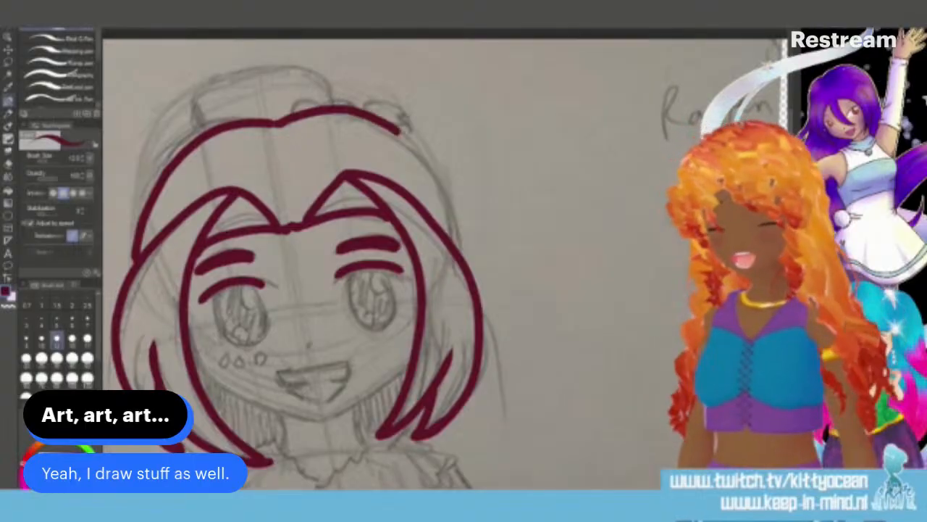
pyautogui.moveTo(442, 194); pyautogui.dragTo(455, 246)
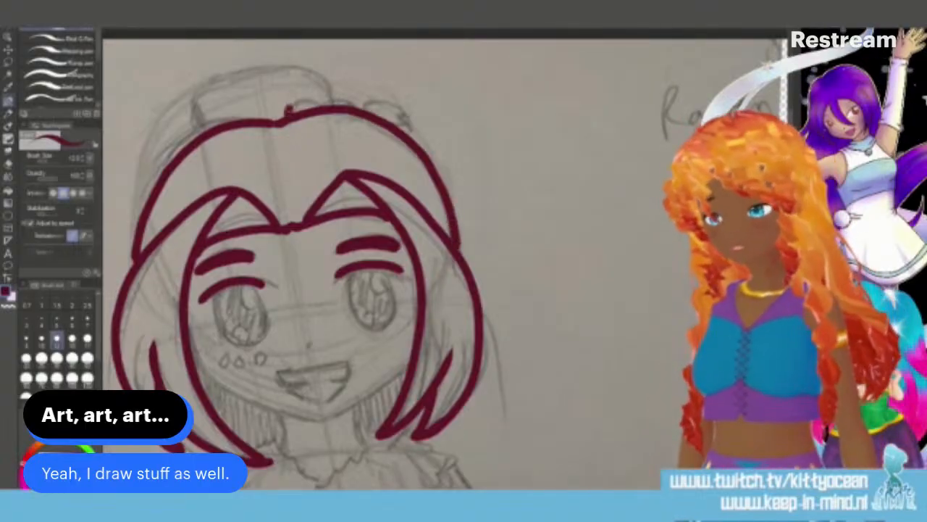
pyautogui.moveTo(289, 115)
pyautogui.mouseDown()
pyautogui.moveTo(321, 108)
pyautogui.moveTo(323, 94)
pyautogui.moveTo(347, 92)
pyautogui.moveTo(352, 106)
pyautogui.moveTo(386, 89)
pyautogui.moveTo(424, 109)
pyautogui.moveTo(397, 125)
pyautogui.mouseUp()
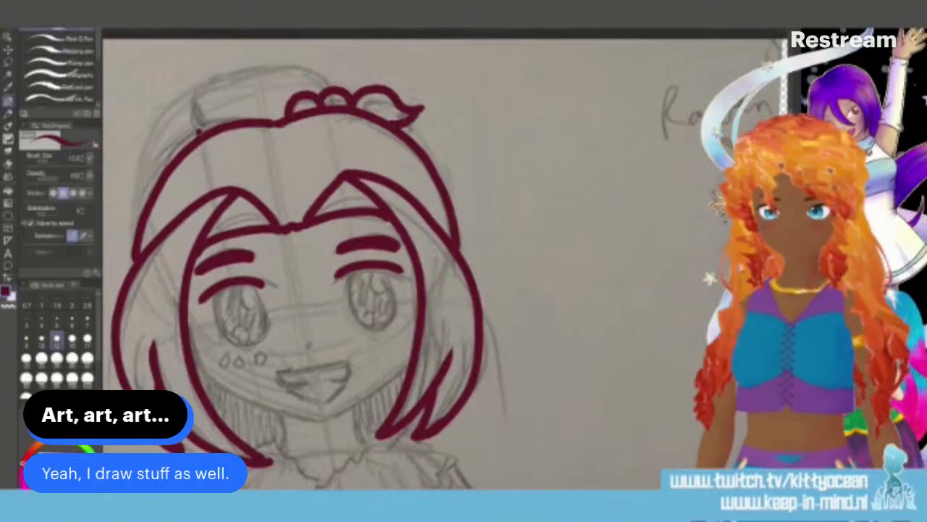
pyautogui.moveTo(197, 132)
pyautogui.mouseDown()
pyautogui.moveTo(239, 63)
pyautogui.moveTo(310, 58)
pyautogui.moveTo(337, 75)
pyautogui.mouseUp()
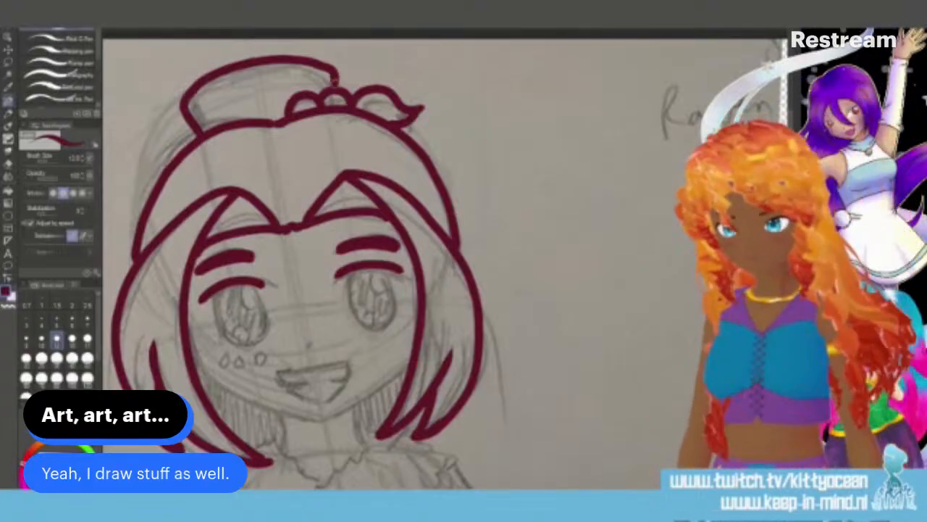
# Step: Trace the open smiling mouth and the jawline running between the two side hair strands
pyautogui.moveTo(278, 370); pyautogui.dragTo(348, 361)
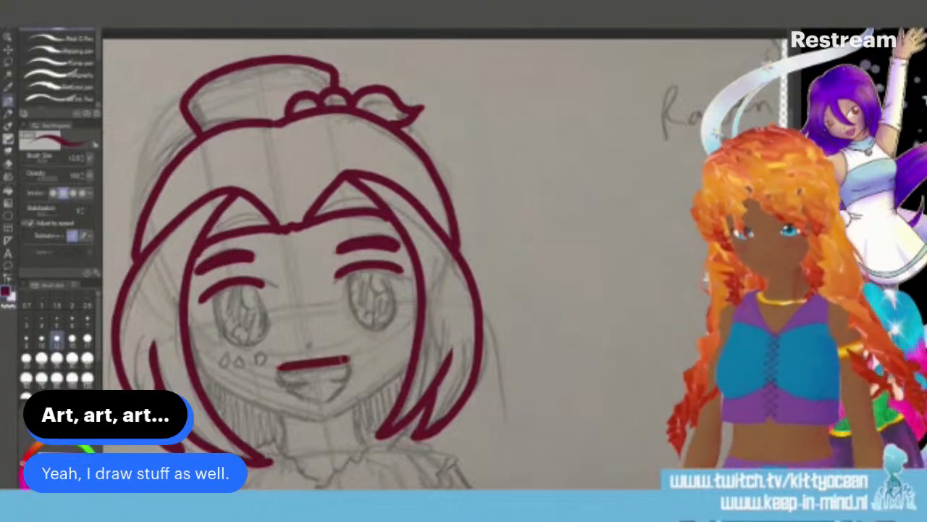
pyautogui.moveTo(278, 370); pyautogui.dragTo(306, 385)
pyautogui.moveTo(347, 359)
pyautogui.mouseDown()
pyautogui.moveTo(352, 378)
pyautogui.moveTo(333, 384)
pyautogui.moveTo(319, 410)
pyautogui.moveTo(348, 379)
pyautogui.mouseUp()
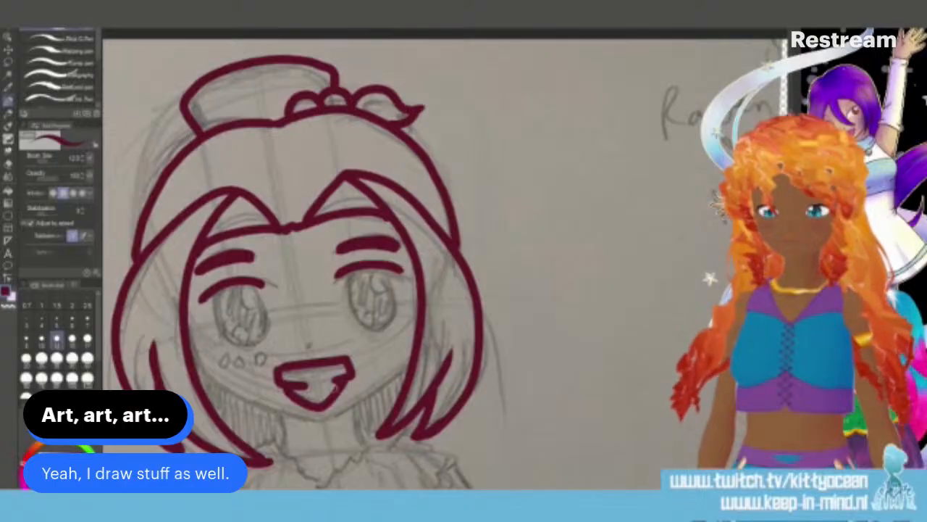
pyautogui.moveTo(182, 308)
pyautogui.mouseDown()
pyautogui.moveTo(239, 403)
pyautogui.moveTo(323, 420)
pyautogui.moveTo(372, 394)
pyautogui.moveTo(413, 352)
pyautogui.mouseUp()
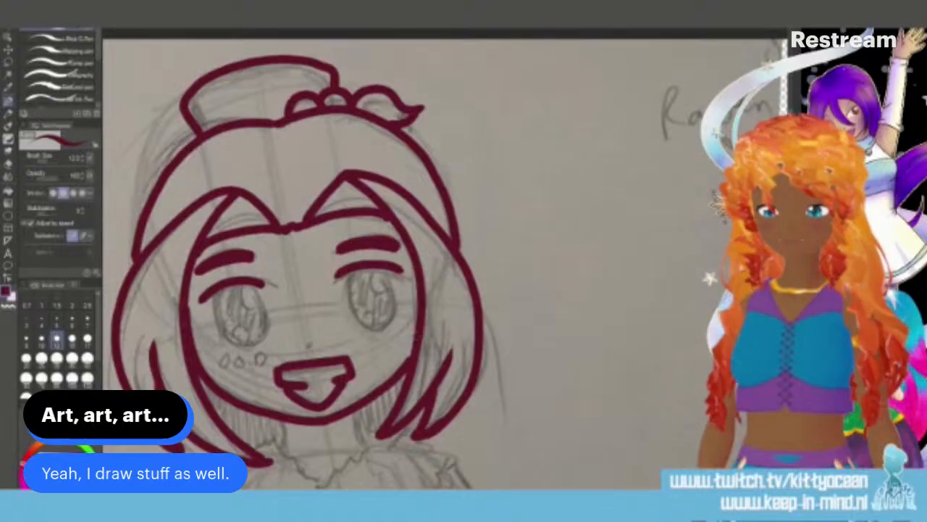
# Step: Trace both sides of the neck from the chin down to the collar
pyautogui.scroll(-5, 434, 261)
pyautogui.moveTo(286, 250); pyautogui.dragTo(282, 278)
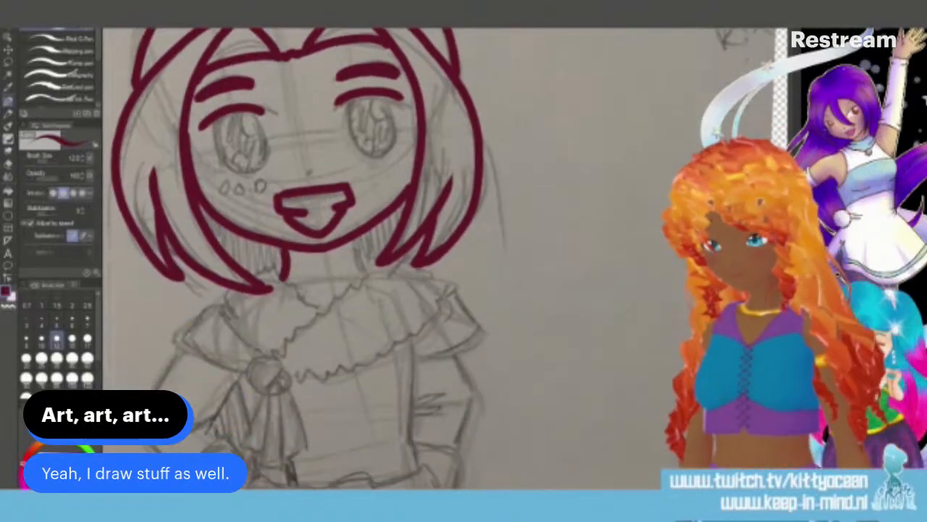
pyautogui.moveTo(353, 241); pyautogui.dragTo(365, 273)
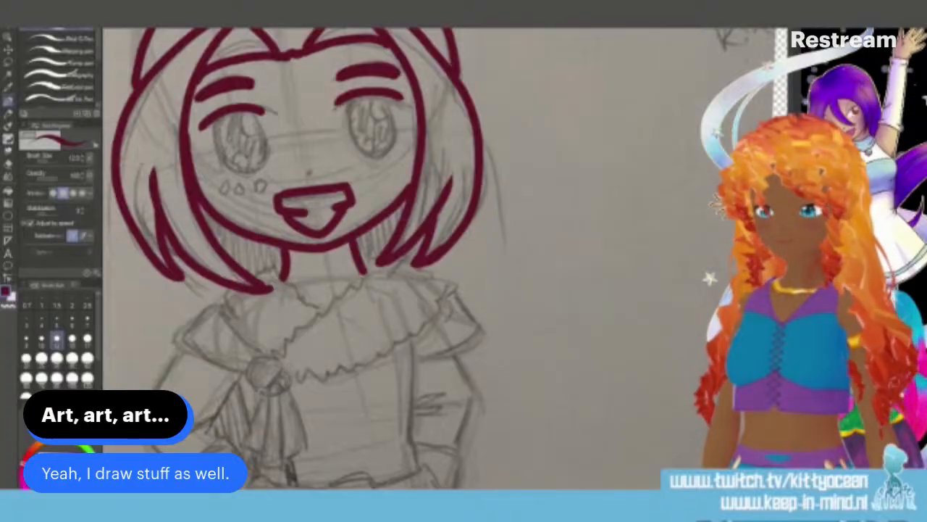
# Step: Trace the round brooch on the chest and the three flared ribbon tails hanging from it
pyautogui.moveTo(261, 395)
pyautogui.mouseDown()
pyautogui.moveTo(266, 348)
pyautogui.moveTo(259, 394)
pyautogui.moveTo(291, 367)
pyautogui.moveTo(282, 393)
pyautogui.mouseUp()
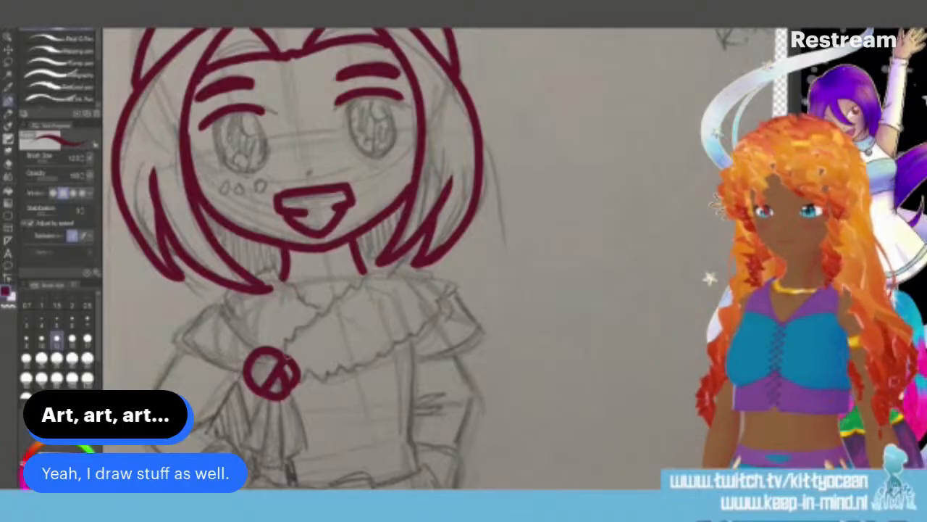
pyautogui.scroll(-4, 304, 258)
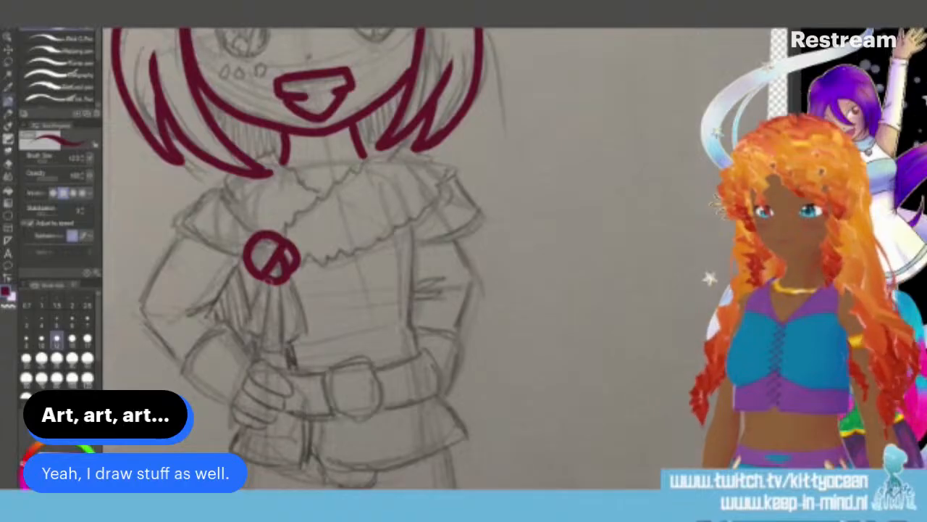
pyautogui.moveTo(273, 278)
pyautogui.mouseDown()
pyautogui.moveTo(260, 352)
pyautogui.moveTo(292, 353)
pyautogui.mouseUp()
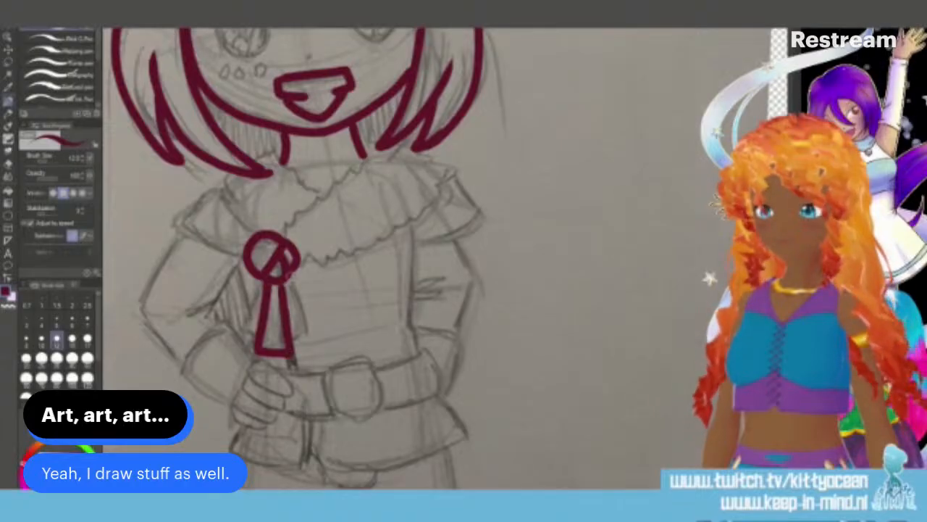
pyautogui.moveTo(285, 274)
pyautogui.mouseDown()
pyautogui.moveTo(315, 333)
pyautogui.moveTo(291, 341)
pyautogui.mouseUp()
pyautogui.moveTo(268, 276)
pyautogui.mouseDown()
pyautogui.moveTo(237, 325)
pyautogui.moveTo(263, 338)
pyautogui.mouseUp()
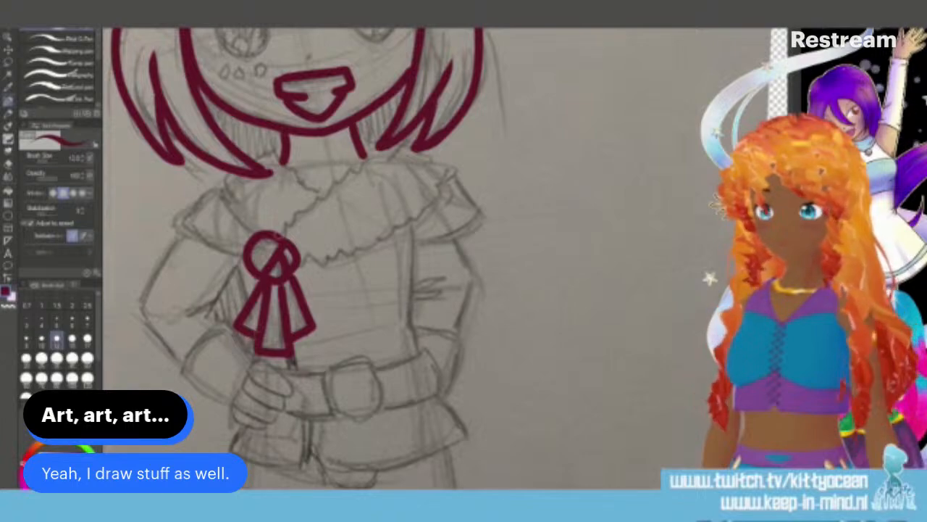
# Step: Trace the wavy ruffled edges of the shoulder collar on both sides of the brooch
pyautogui.moveTo(283, 244)
pyautogui.mouseDown()
pyautogui.moveTo(297, 215)
pyautogui.moveTo(364, 158)
pyautogui.mouseUp()
pyautogui.moveTo(300, 266)
pyautogui.mouseDown()
pyautogui.moveTo(378, 241)
pyautogui.moveTo(449, 189)
pyautogui.mouseUp()
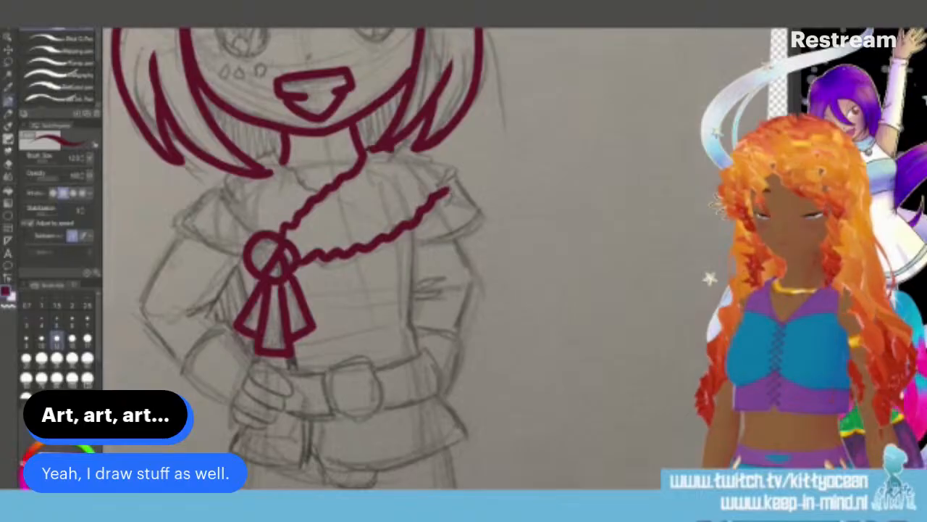
pyautogui.moveTo(391, 145)
pyautogui.mouseDown()
pyautogui.moveTo(419, 149)
pyautogui.moveTo(452, 169)
pyautogui.moveTo(451, 191)
pyautogui.mouseUp()
pyautogui.moveTo(317, 198)
pyautogui.mouseDown()
pyautogui.moveTo(280, 155)
pyautogui.moveTo(225, 171)
pyautogui.moveTo(223, 200)
pyautogui.moveTo(261, 233)
pyautogui.mouseUp()
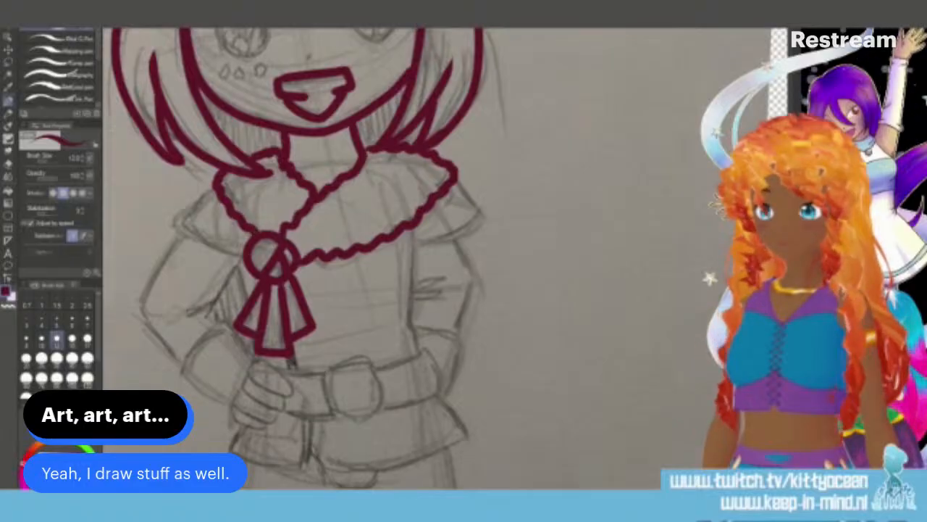
# Step: Trace the right edge of the torso down to the waist and the short flared sleeves on both shoulders
pyautogui.moveTo(414, 217)
pyautogui.mouseDown()
pyautogui.moveTo(408, 322)
pyautogui.moveTo(394, 332)
pyautogui.moveTo(419, 356)
pyautogui.mouseUp()
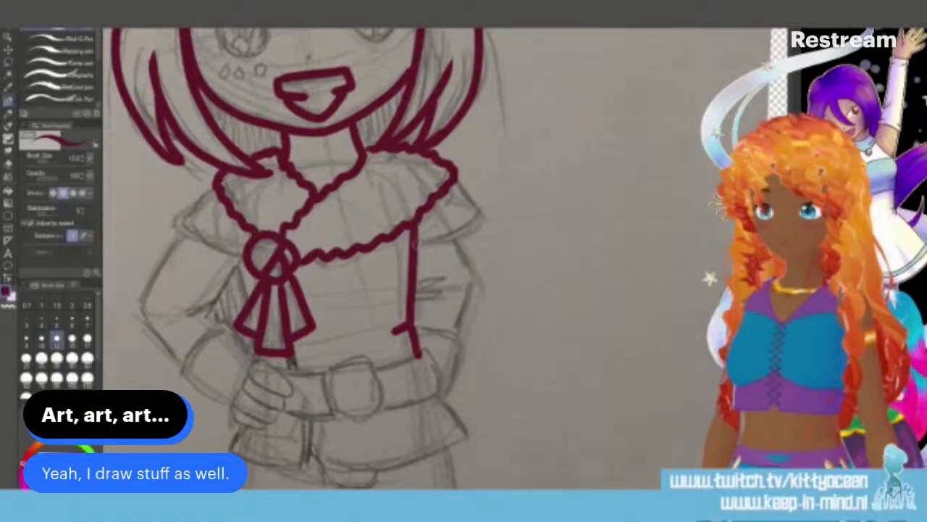
pyautogui.moveTo(415, 250); pyautogui.dragTo(482, 214)
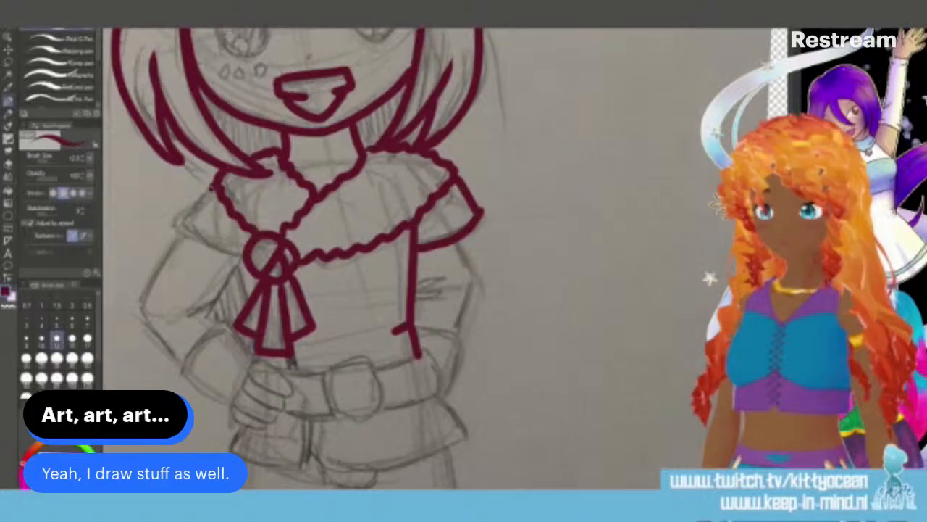
pyautogui.moveTo(218, 186)
pyautogui.mouseDown()
pyautogui.moveTo(172, 226)
pyautogui.moveTo(204, 251)
pyautogui.moveTo(246, 254)
pyautogui.mouseUp()
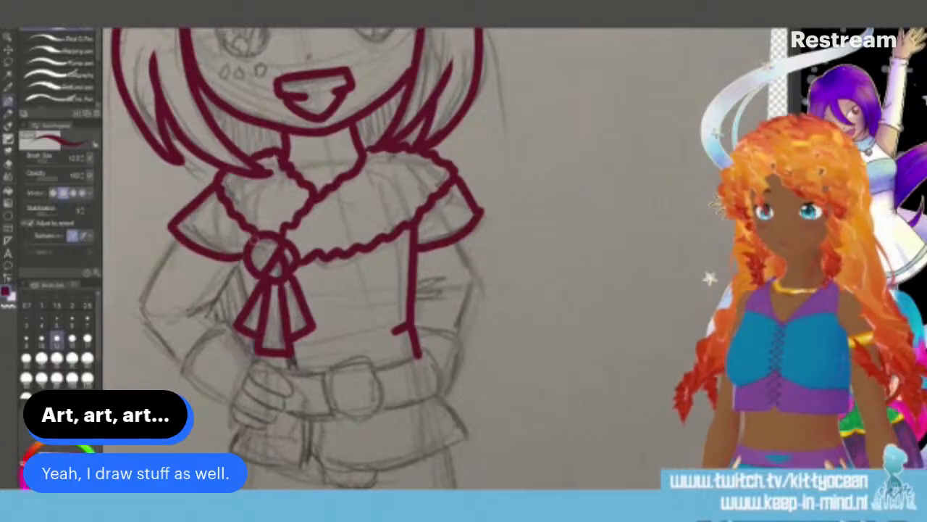
pyautogui.hotkey('ctrl', 'z')
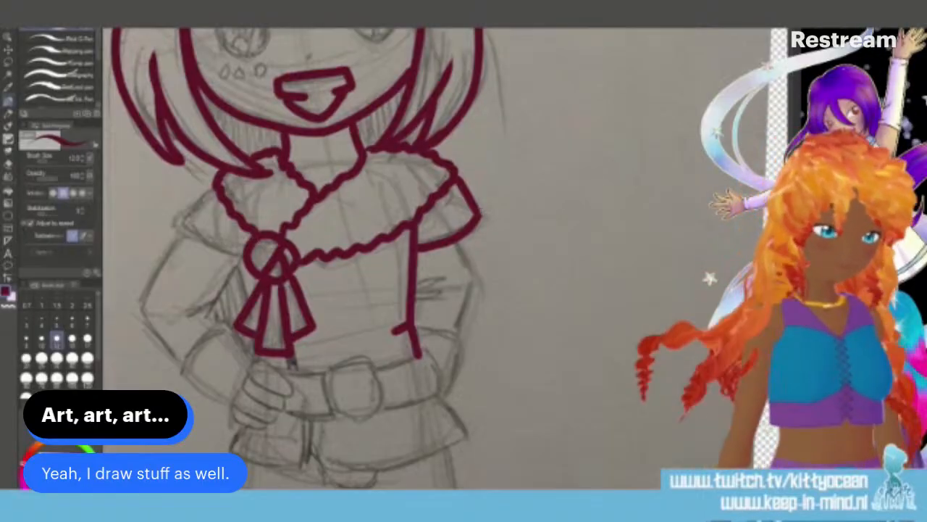
pyautogui.moveTo(217, 183)
pyautogui.mouseDown()
pyautogui.moveTo(216, 251)
pyautogui.moveTo(250, 254)
pyautogui.mouseUp()
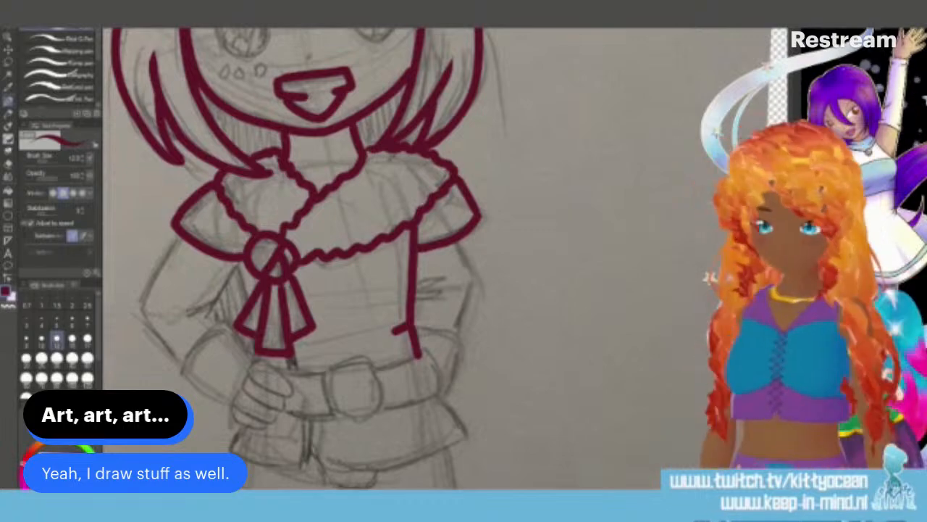
# Step: Trace the hand resting on the hip with its curled fingers beneath the ribbon tails
pyautogui.scroll(-3, 304, 258)
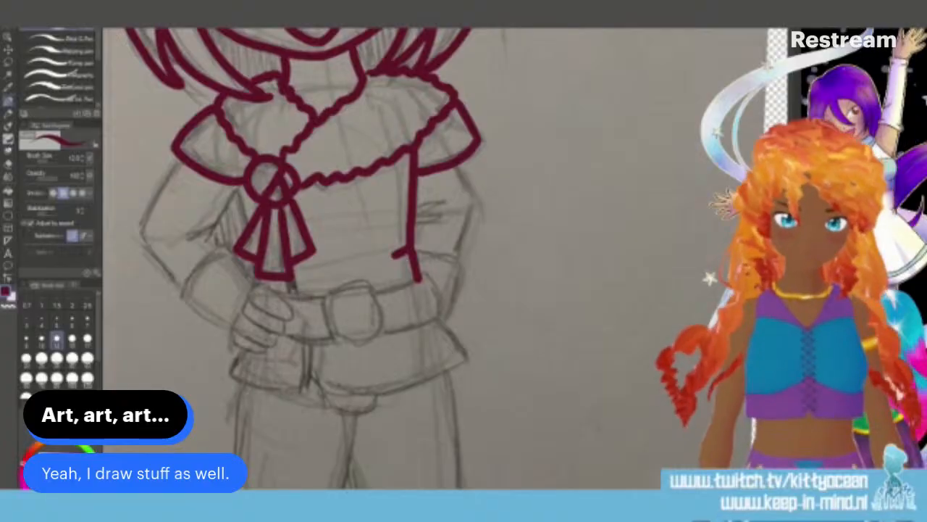
pyautogui.moveTo(262, 281)
pyautogui.mouseDown()
pyautogui.moveTo(277, 321)
pyautogui.moveTo(293, 318)
pyautogui.moveTo(285, 294)
pyautogui.moveTo(268, 286)
pyautogui.moveTo(236, 319)
pyautogui.moveTo(262, 337)
pyautogui.moveTo(292, 327)
pyautogui.mouseUp()
pyautogui.moveTo(236, 318)
pyautogui.mouseDown()
pyautogui.moveTo(227, 340)
pyautogui.moveTo(238, 349)
pyautogui.moveTo(271, 346)
pyautogui.moveTo(226, 358)
pyautogui.moveTo(260, 367)
pyautogui.moveTo(221, 354)
pyautogui.moveTo(238, 368)
pyautogui.moveTo(262, 357)
pyautogui.mouseUp()
pyautogui.hotkey('ctrl', 'z')
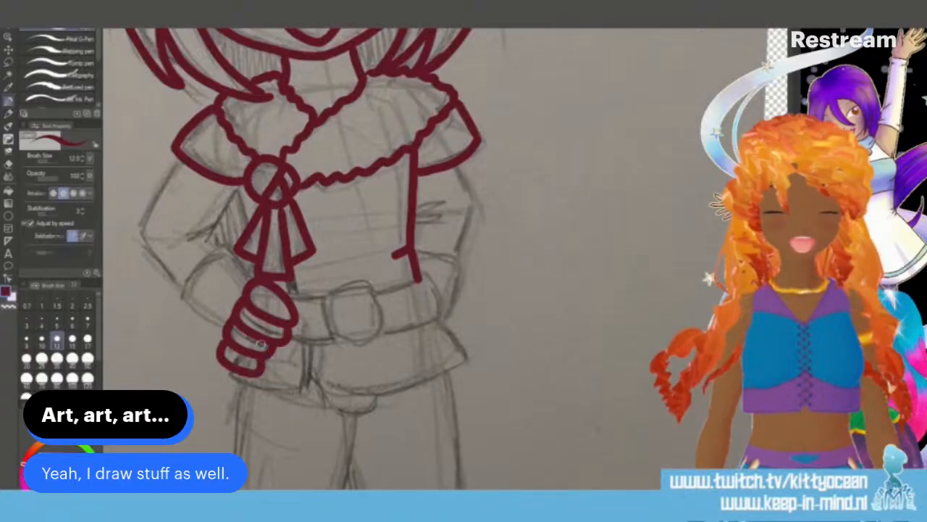
# Step: Trace the rounded belt buckle with the belt on both sides of it, and the torso's left edge beside the ribbon
pyautogui.moveTo(321, 291); pyautogui.dragTo(375, 285)
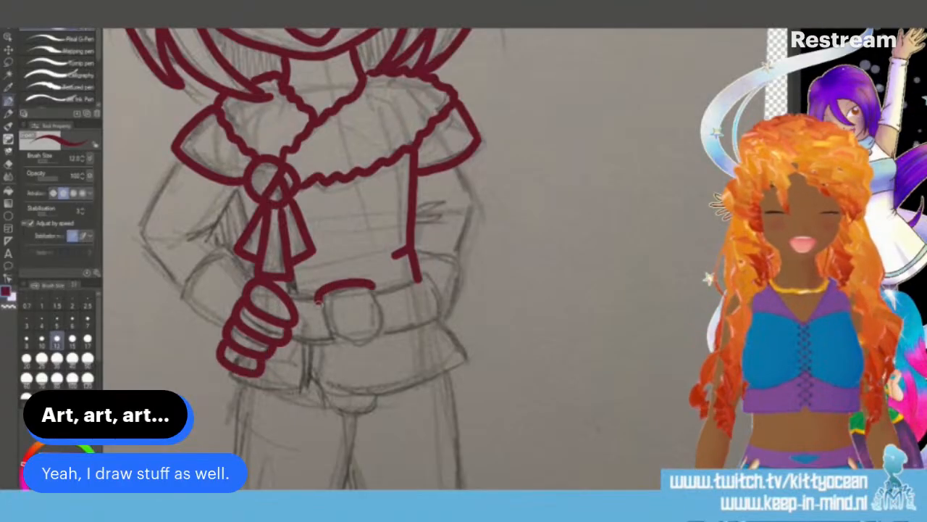
pyautogui.moveTo(317, 301)
pyautogui.mouseDown()
pyautogui.moveTo(324, 335)
pyautogui.moveTo(378, 340)
pyautogui.mouseUp()
pyautogui.moveTo(376, 285); pyautogui.dragTo(376, 333)
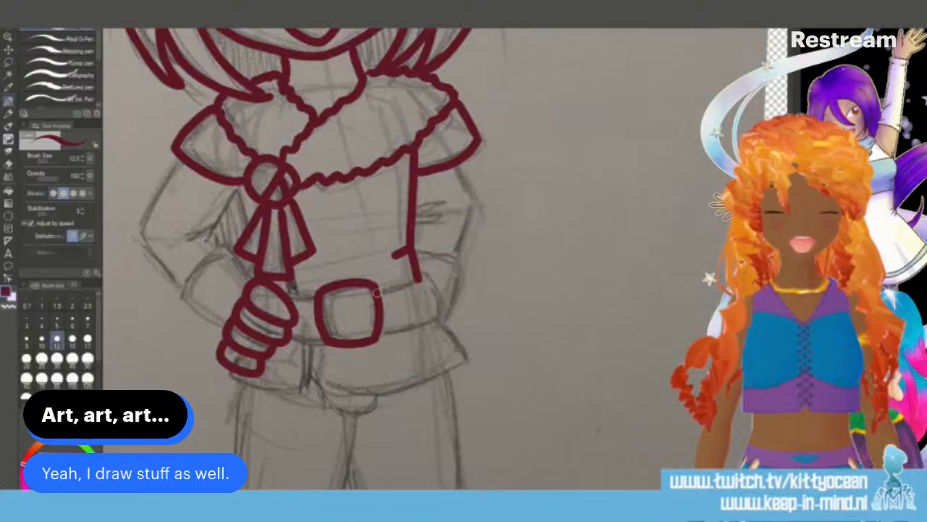
pyautogui.moveTo(378, 292)
pyautogui.mouseDown()
pyautogui.moveTo(427, 270)
pyautogui.moveTo(441, 306)
pyautogui.moveTo(428, 326)
pyautogui.moveTo(375, 334)
pyautogui.mouseUp()
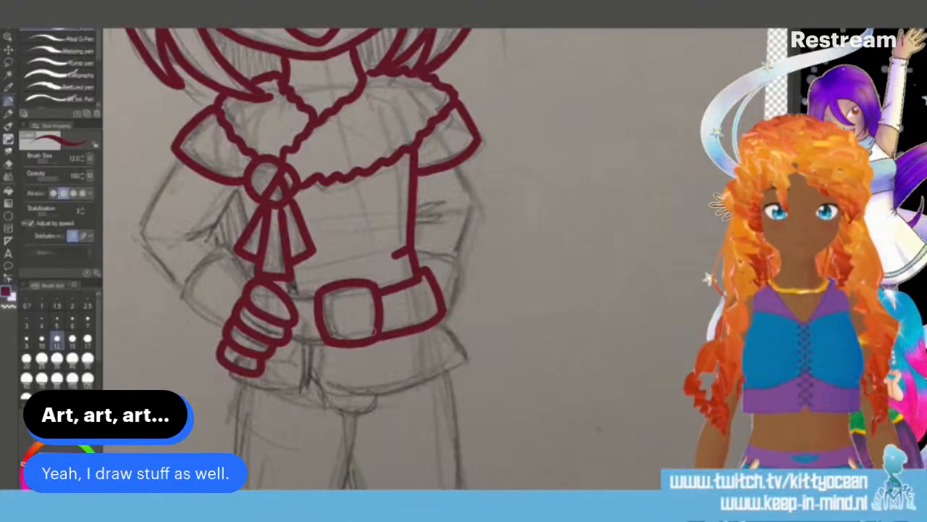
pyautogui.moveTo(285, 338); pyautogui.dragTo(325, 340)
pyautogui.moveTo(283, 292); pyautogui.dragTo(313, 294)
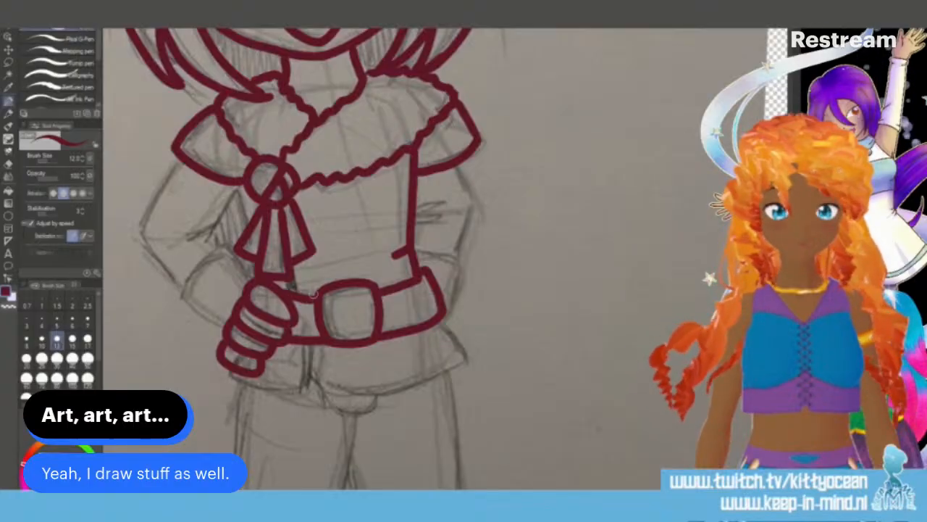
pyautogui.moveTo(237, 192); pyautogui.dragTo(247, 234)
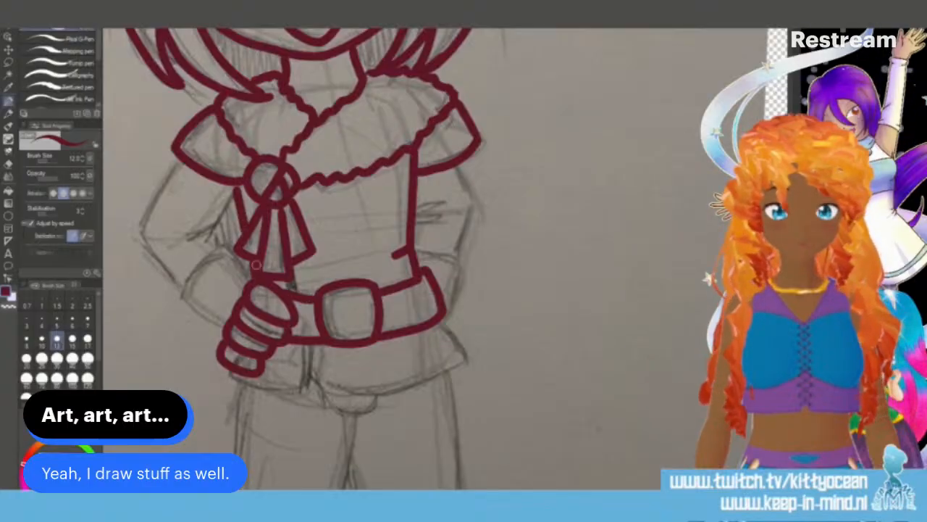
# Step: Trace the bent arm leading to the hand on the hip, with its inner fold line and the forearm cuff
pyautogui.moveTo(246, 268)
pyautogui.mouseDown()
pyautogui.moveTo(230, 248)
pyautogui.moveTo(199, 261)
pyautogui.moveTo(183, 313)
pyautogui.moveTo(226, 332)
pyautogui.mouseUp()
pyautogui.moveTo(242, 185); pyautogui.dragTo(192, 237)
pyautogui.moveTo(177, 164)
pyautogui.mouseDown()
pyautogui.moveTo(139, 243)
pyautogui.moveTo(178, 290)
pyautogui.mouseUp()
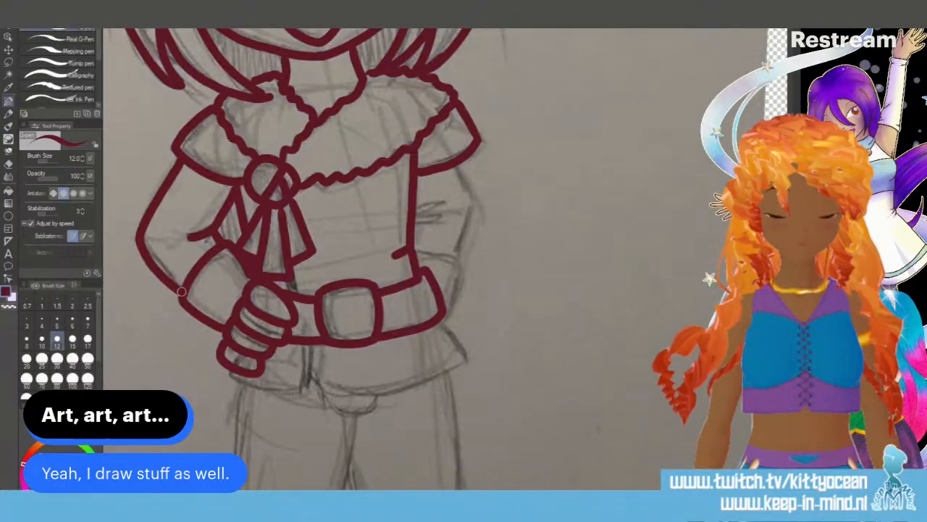
# Step: Trace the other bent arm with its sleeve crease and the forearm tucked behind the belt
pyautogui.moveTo(458, 170)
pyautogui.mouseDown()
pyautogui.moveTo(471, 190)
pyautogui.moveTo(455, 266)
pyautogui.mouseUp()
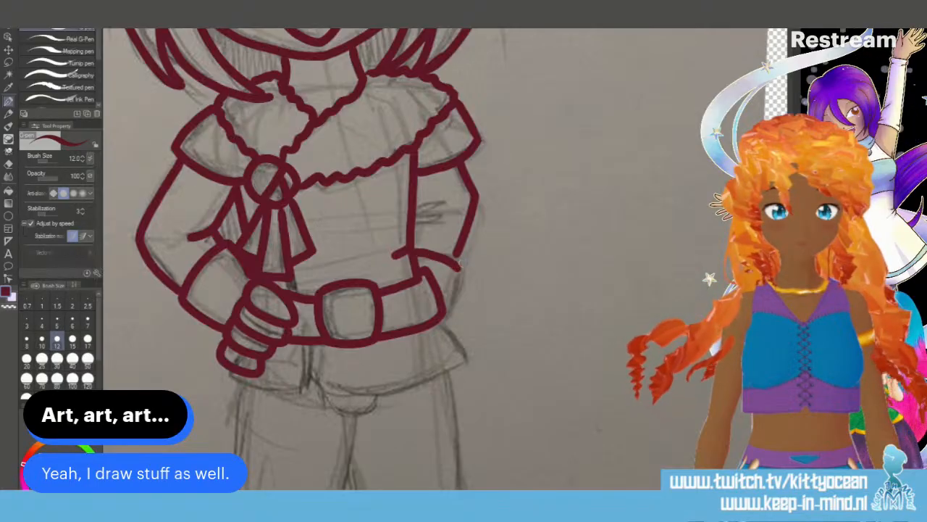
pyautogui.hotkey('ctrl', 'z')
pyautogui.moveTo(412, 250)
pyautogui.mouseDown()
pyautogui.moveTo(460, 259)
pyautogui.moveTo(442, 319)
pyautogui.mouseUp()
pyautogui.moveTo(415, 216); pyautogui.dragTo(453, 205)
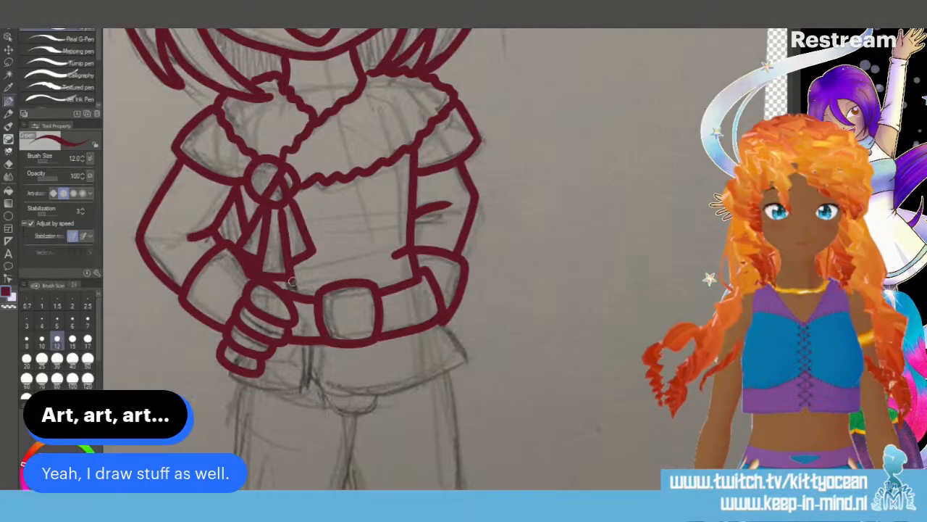
# Step: Trace the tunic skirt below the belt with its front opening, curved hem and flared side edge
pyautogui.moveTo(308, 346); pyautogui.dragTo(308, 395)
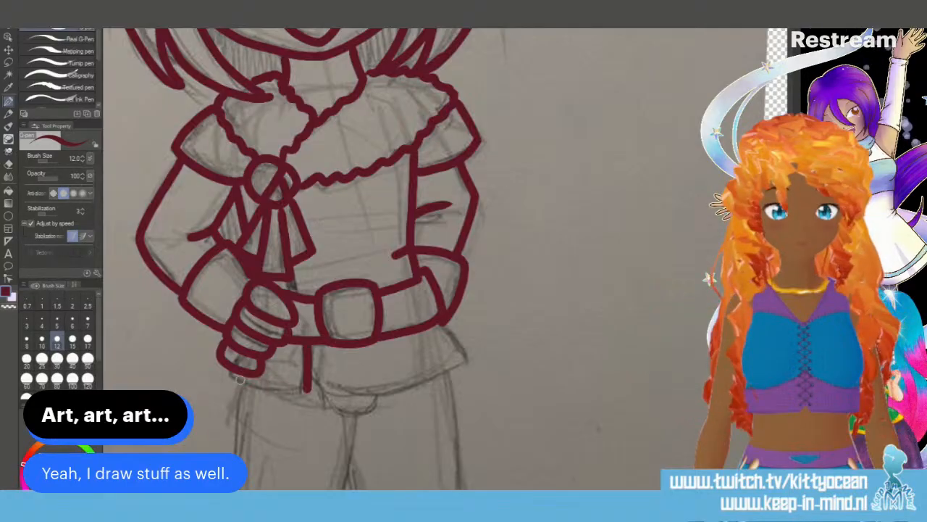
pyautogui.moveTo(223, 367)
pyautogui.mouseDown()
pyautogui.moveTo(233, 387)
pyautogui.moveTo(311, 396)
pyautogui.mouseUp()
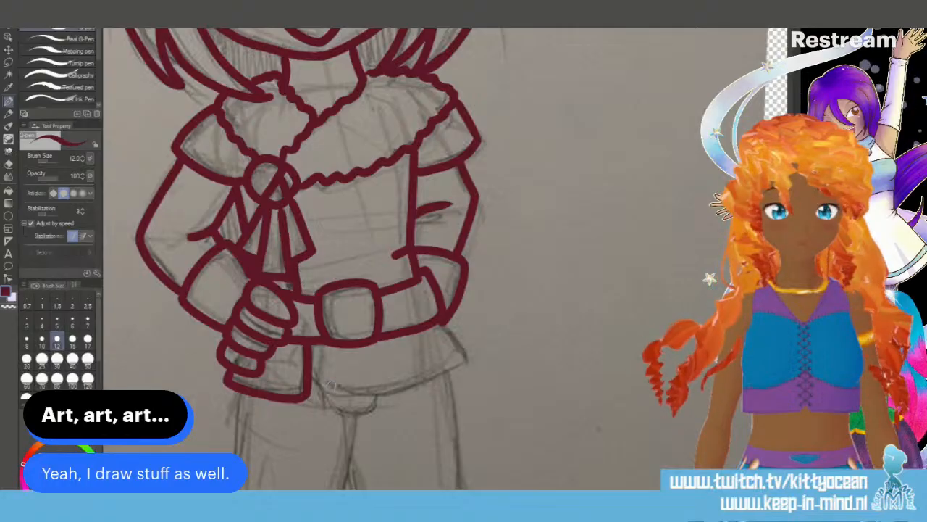
pyautogui.moveTo(308, 392)
pyautogui.mouseDown()
pyautogui.moveTo(411, 395)
pyautogui.moveTo(464, 368)
pyautogui.mouseUp()
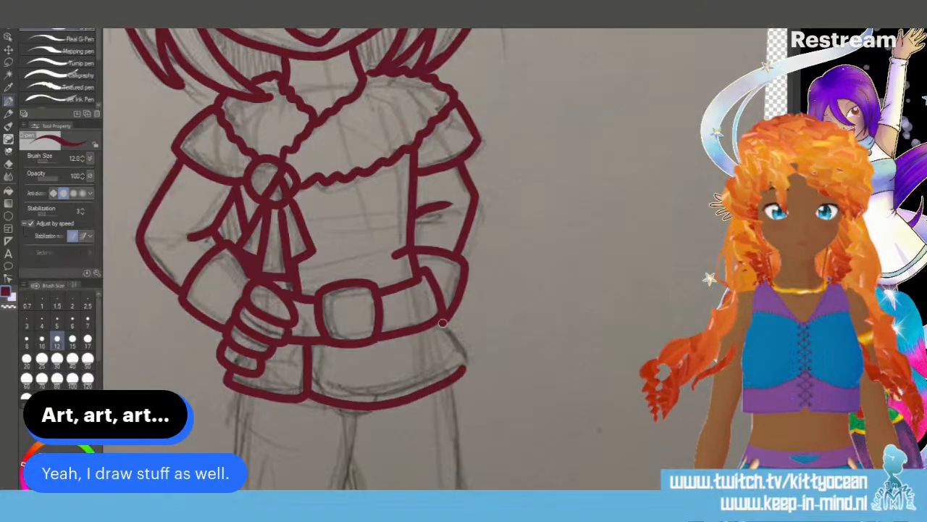
pyautogui.moveTo(442, 323); pyautogui.dragTo(471, 368)
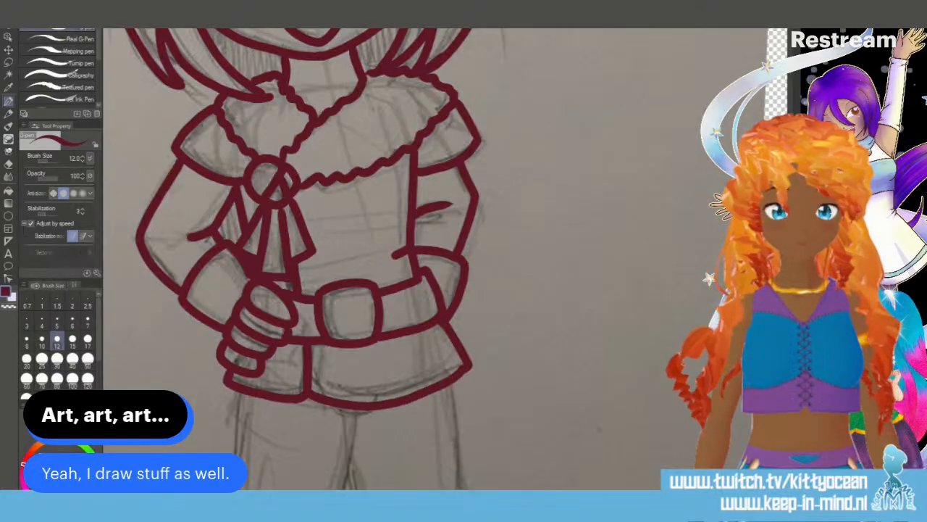
# Step: Trace the thigh below the hand on the hip down to the knee, with the wide boot cuff beneath it
pyautogui.scroll(-10, 435, 259)
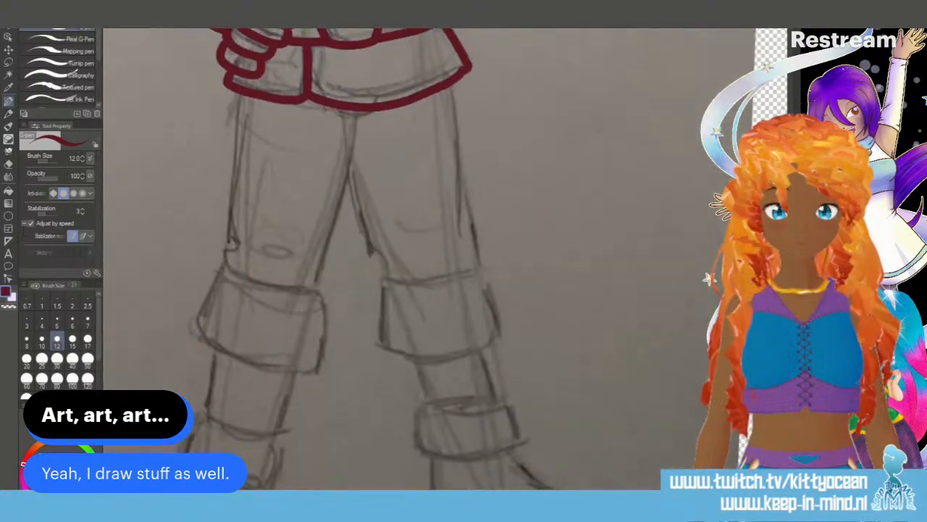
pyautogui.moveTo(354, 115); pyautogui.dragTo(315, 290)
pyautogui.moveTo(234, 104)
pyautogui.mouseDown()
pyautogui.moveTo(226, 268)
pyautogui.moveTo(273, 289)
pyautogui.moveTo(314, 283)
pyautogui.mouseUp()
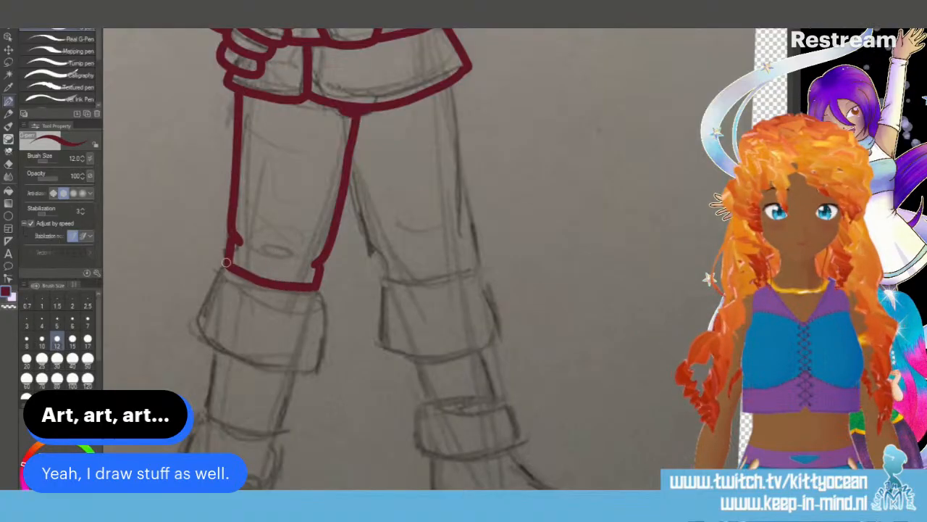
pyautogui.moveTo(226, 264)
pyautogui.mouseDown()
pyautogui.moveTo(194, 326)
pyautogui.moveTo(239, 362)
pyautogui.moveTo(310, 370)
pyautogui.mouseUp()
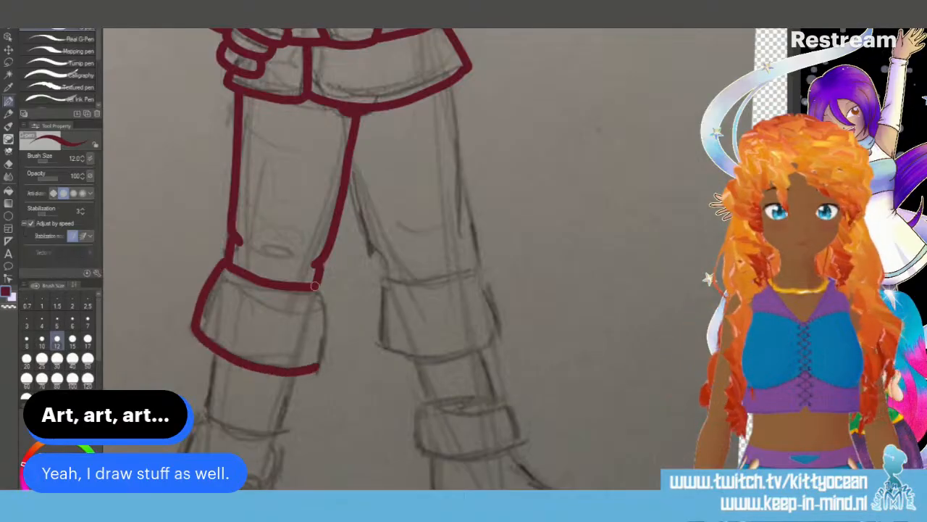
pyautogui.moveTo(315, 286); pyautogui.dragTo(319, 368)
# Step: Trace the second leg's thigh down to the knee and outline its wide boot cuff
pyautogui.moveTo(350, 169)
pyautogui.mouseDown()
pyautogui.moveTo(366, 242)
pyautogui.moveTo(388, 261)
pyautogui.moveTo(377, 273)
pyautogui.mouseUp()
pyautogui.moveTo(451, 85)
pyautogui.mouseDown()
pyautogui.moveTo(470, 199)
pyautogui.moveTo(459, 258)
pyautogui.mouseUp()
pyautogui.moveTo(375, 276)
pyautogui.mouseDown()
pyautogui.moveTo(431, 279)
pyautogui.moveTo(476, 267)
pyautogui.mouseUp()
pyautogui.moveTo(374, 344)
pyautogui.mouseDown()
pyautogui.moveTo(456, 354)
pyautogui.moveTo(500, 335)
pyautogui.mouseUp()
pyautogui.moveTo(479, 270); pyautogui.dragTo(500, 331)
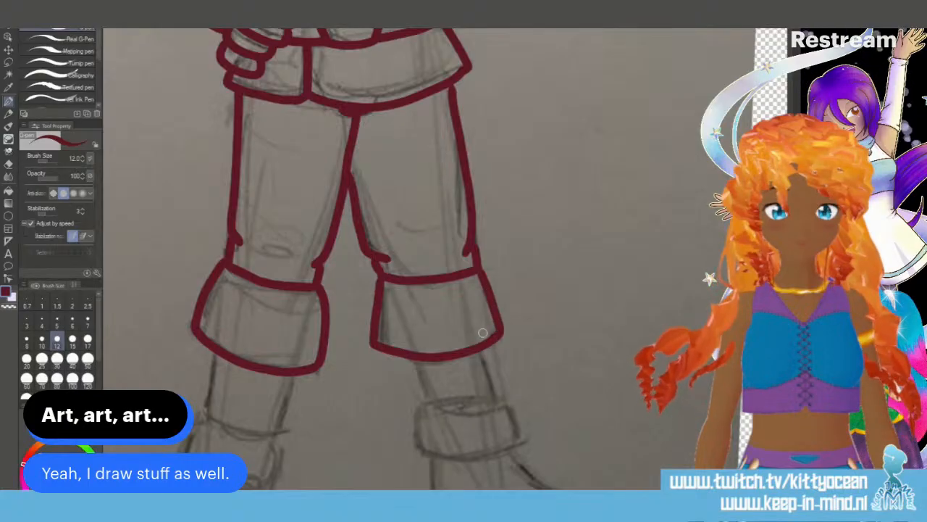
# Step: Trace both boot shafts below the knee cuffs and the lower edge of the shaft on the hand-on-hip side
pyautogui.scroll(-3, 377, 261)
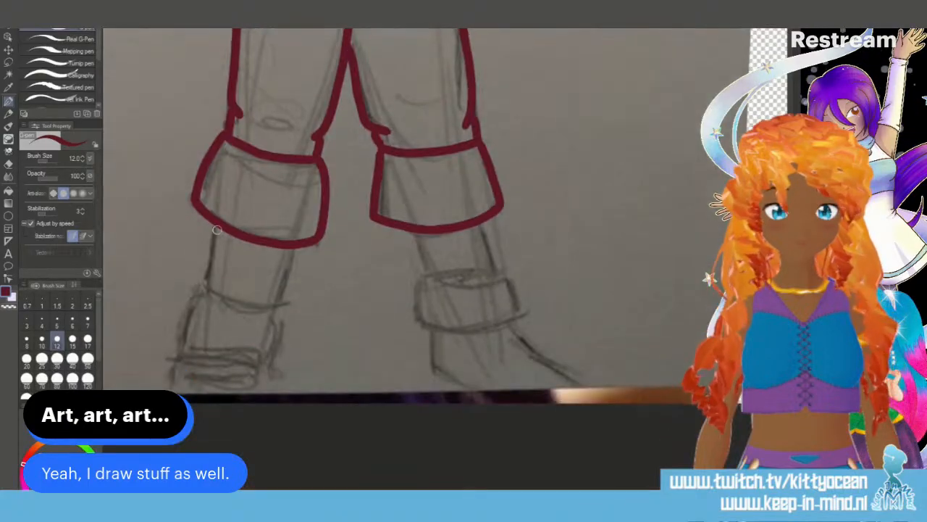
pyautogui.moveTo(216, 229); pyautogui.dragTo(207, 288)
pyautogui.moveTo(293, 246); pyautogui.dragTo(276, 304)
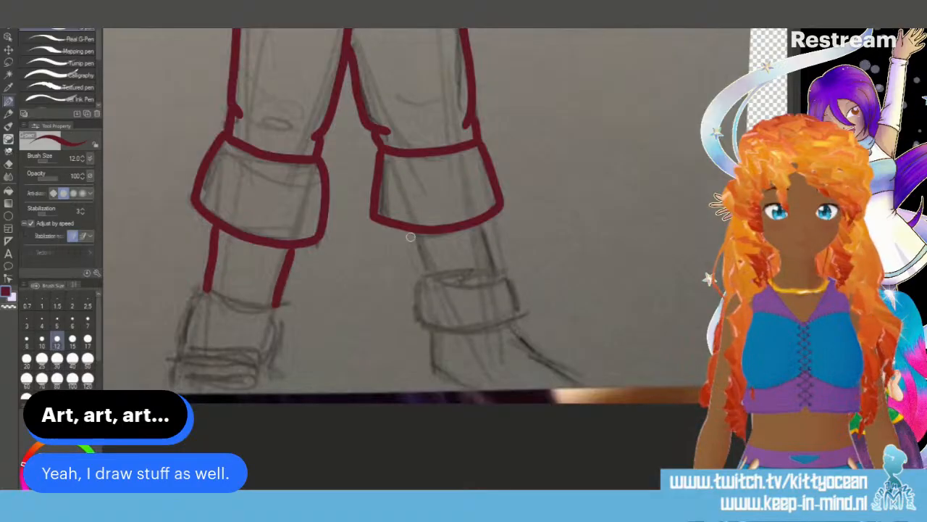
pyautogui.moveTo(407, 231); pyautogui.dragTo(425, 271)
pyautogui.moveTo(485, 224); pyautogui.dragTo(495, 275)
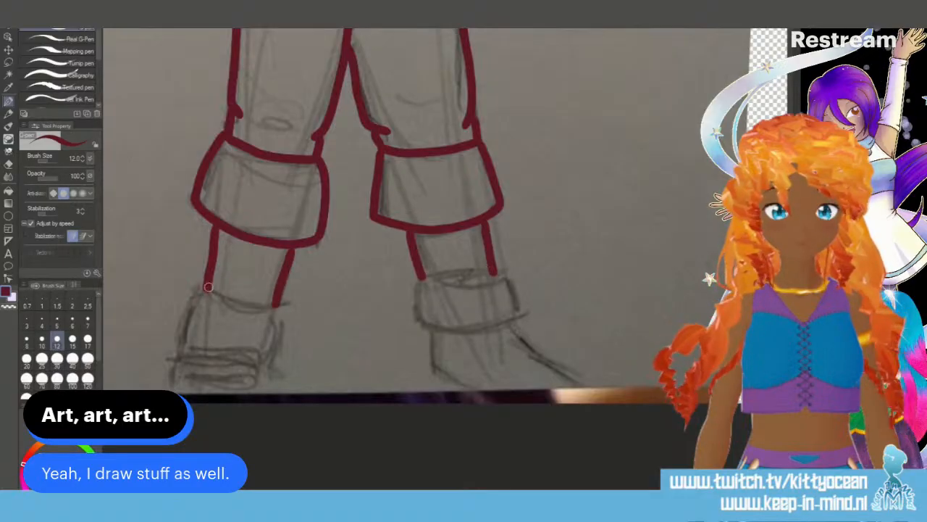
pyautogui.moveTo(208, 287)
pyautogui.mouseDown()
pyautogui.moveTo(264, 308)
pyautogui.moveTo(284, 299)
pyautogui.mouseUp()
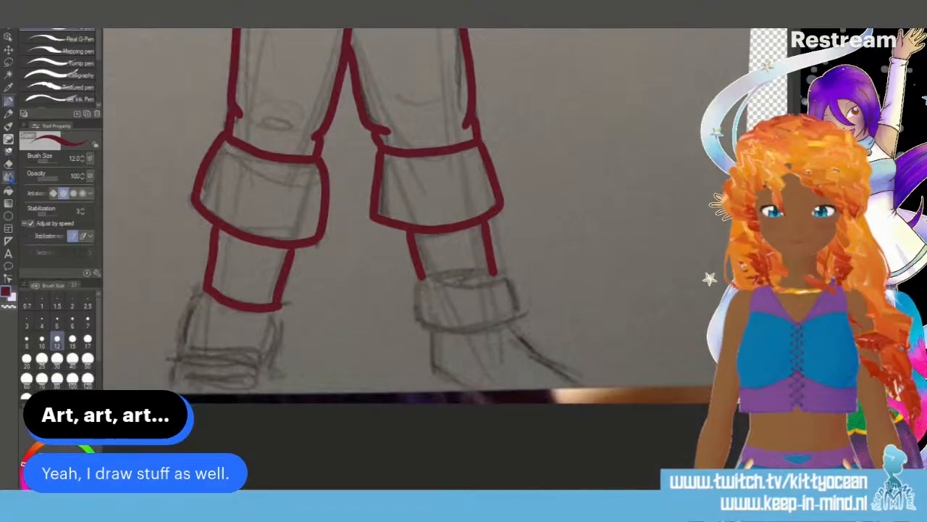
# Step: Erase the lower edge of that boot shaft with a size 17 eraser and redraw it slightly higher with the pen
pyautogui.click(8, 162)
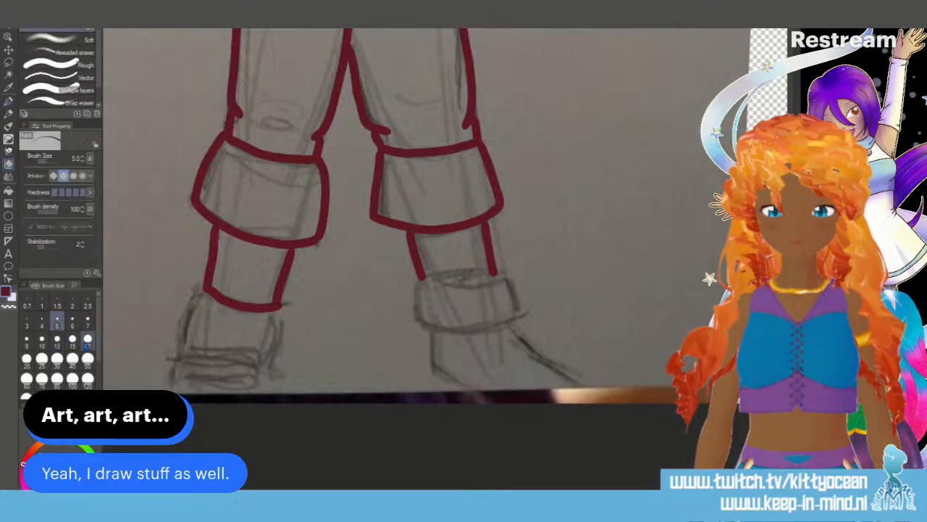
pyautogui.click(87, 338)
pyautogui.moveTo(192, 288)
pyautogui.mouseDown()
pyautogui.moveTo(273, 309)
pyautogui.moveTo(243, 304)
pyautogui.moveTo(268, 304)
pyautogui.mouseUp()
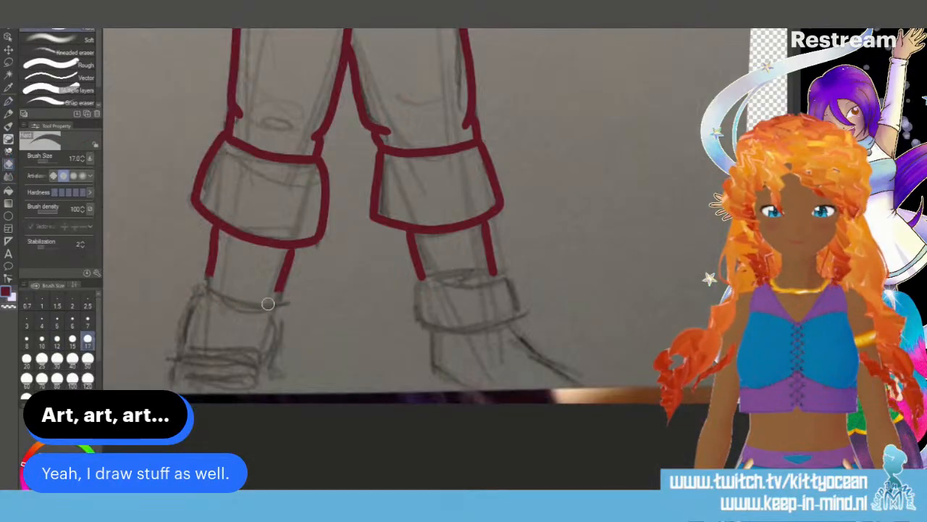
pyautogui.click(8, 102)
pyautogui.moveTo(209, 269)
pyautogui.mouseDown()
pyautogui.moveTo(219, 285)
pyautogui.moveTo(280, 292)
pyautogui.mouseUp()
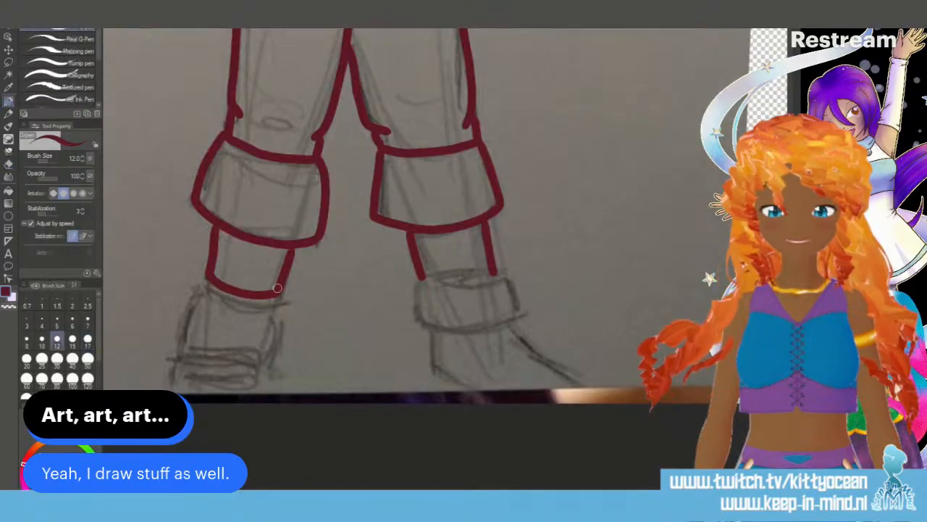
# Step: Trace the flared ankle cuffs around the bottom of both boot shafts
pyautogui.moveTo(419, 274)
pyautogui.mouseDown()
pyautogui.moveTo(431, 284)
pyautogui.moveTo(487, 280)
pyautogui.mouseUp()
pyautogui.moveTo(417, 276)
pyautogui.mouseDown()
pyautogui.moveTo(409, 313)
pyautogui.moveTo(451, 332)
pyautogui.moveTo(511, 313)
pyautogui.mouseUp()
pyautogui.moveTo(503, 269); pyautogui.dragTo(513, 312)
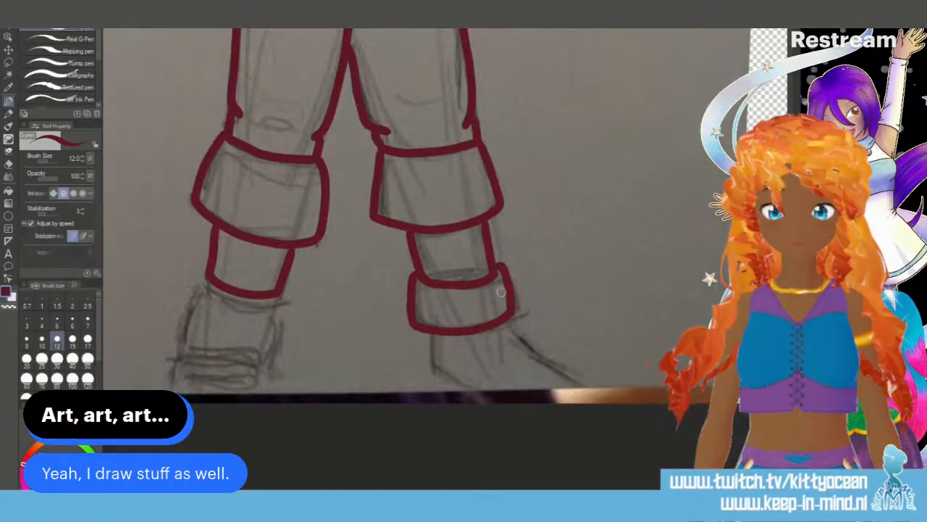
pyautogui.moveTo(197, 274)
pyautogui.mouseDown()
pyautogui.moveTo(189, 327)
pyautogui.moveTo(247, 341)
pyautogui.moveTo(293, 335)
pyautogui.mouseUp()
pyautogui.moveTo(286, 288); pyautogui.dragTo(283, 332)
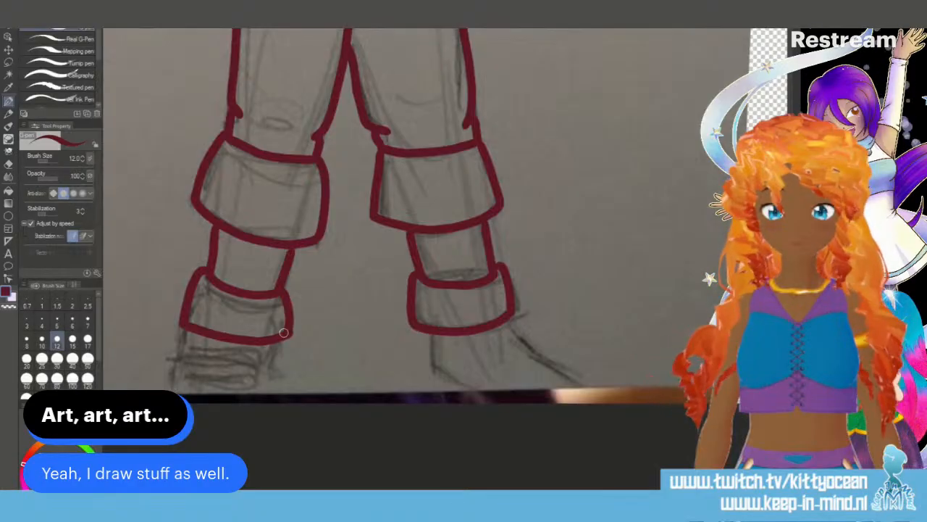
# Step: Trace both shoes, one pointing sideways and one facing forward with a curved toe line, down past the photo's lower edge
pyautogui.moveTo(429, 333)
pyautogui.mouseDown()
pyautogui.moveTo(437, 370)
pyautogui.moveTo(475, 398)
pyautogui.moveTo(559, 398)
pyautogui.mouseUp()
pyautogui.moveTo(521, 351)
pyautogui.mouseDown()
pyautogui.moveTo(572, 373)
pyautogui.moveTo(559, 399)
pyautogui.mouseUp()
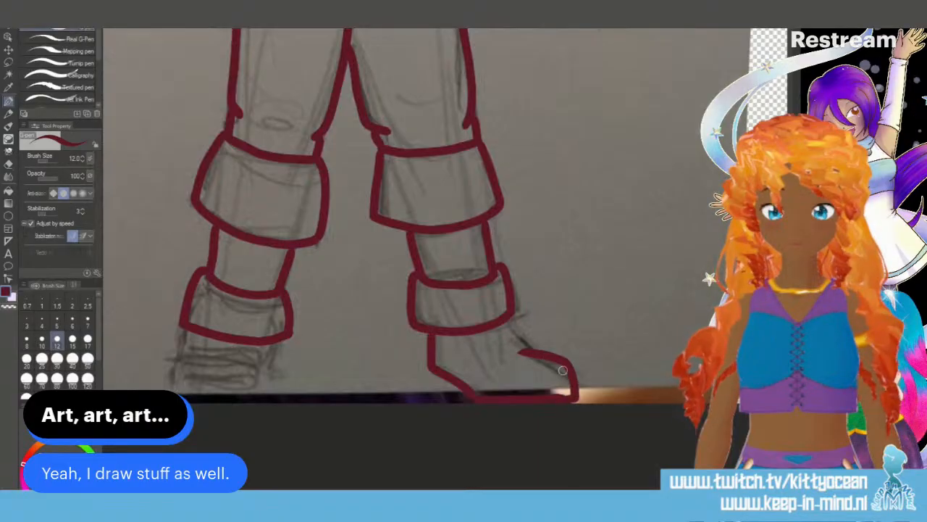
pyautogui.moveTo(511, 320); pyautogui.dragTo(537, 350)
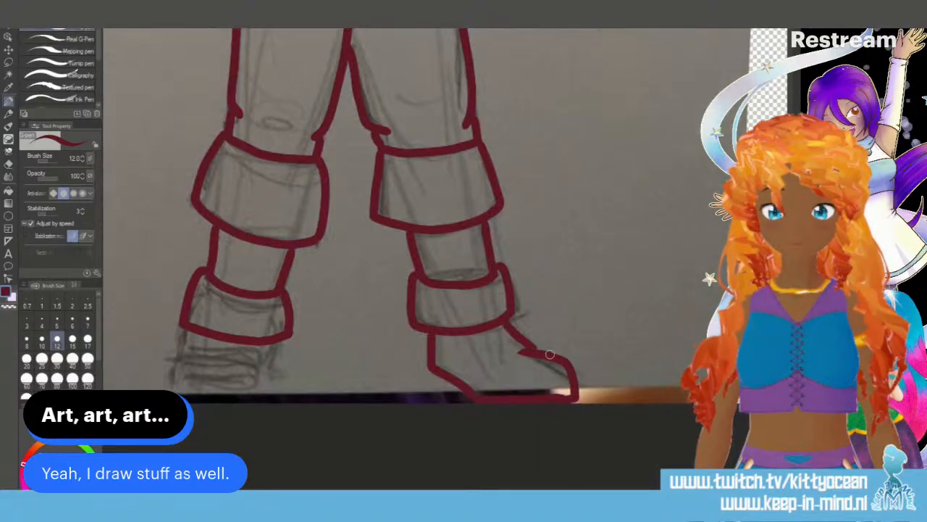
pyautogui.moveTo(191, 334)
pyautogui.mouseDown()
pyautogui.moveTo(180, 390)
pyautogui.moveTo(215, 400)
pyautogui.moveTo(271, 394)
pyautogui.mouseUp()
pyautogui.moveTo(272, 342); pyautogui.dragTo(273, 387)
pyautogui.moveTo(181, 365)
pyautogui.mouseDown()
pyautogui.moveTo(212, 355)
pyautogui.moveTo(279, 362)
pyautogui.mouseUp()
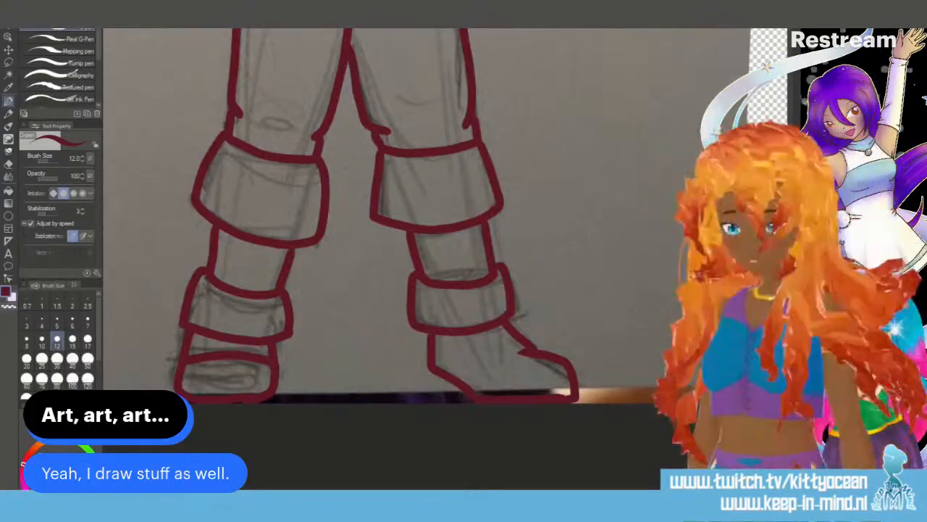
# Step: Paint both irises as solid pink ovals beneath the upper lash lines
pyautogui.moveTo(428, 109); pyautogui.dragTo(432, 439)
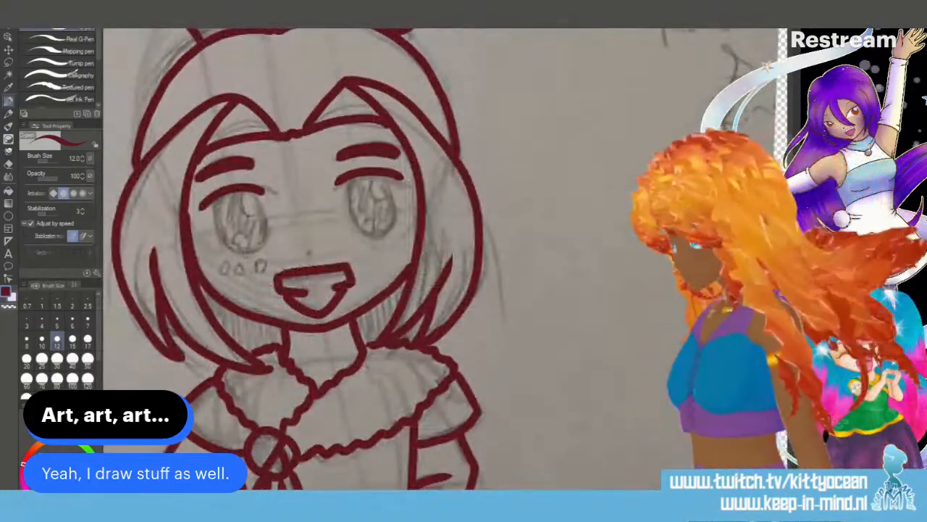
pyautogui.click(64, 468)
pyautogui.moveTo(218, 200)
pyautogui.mouseDown()
pyautogui.moveTo(219, 231)
pyautogui.moveTo(242, 254)
pyautogui.moveTo(262, 235)
pyautogui.moveTo(252, 193)
pyautogui.moveTo(220, 213)
pyautogui.moveTo(231, 245)
pyautogui.moveTo(255, 225)
pyautogui.moveTo(228, 218)
pyautogui.moveTo(237, 200)
pyautogui.moveTo(239, 243)
pyautogui.moveTo(256, 217)
pyautogui.mouseUp()
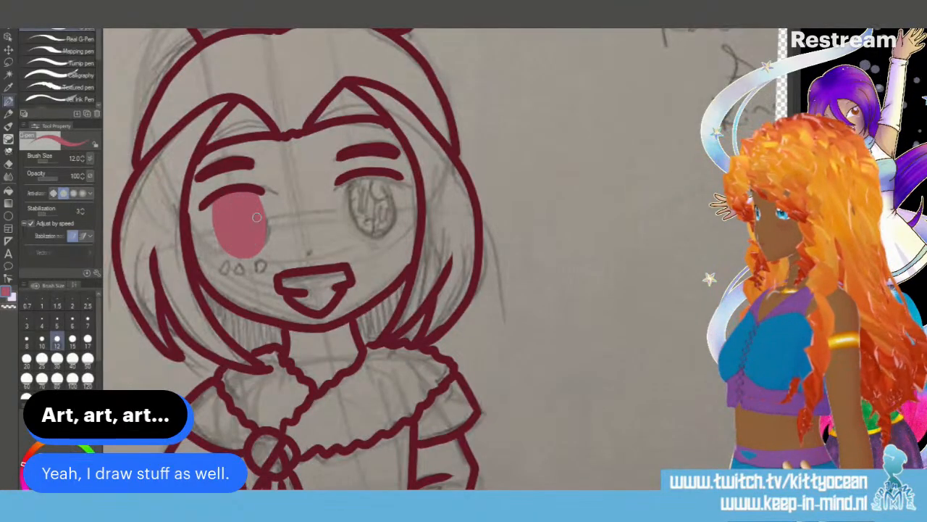
pyautogui.moveTo(355, 182)
pyautogui.mouseDown()
pyautogui.moveTo(363, 226)
pyautogui.moveTo(381, 232)
pyautogui.moveTo(391, 219)
pyautogui.moveTo(386, 179)
pyautogui.moveTo(373, 177)
pyautogui.moveTo(361, 218)
pyautogui.moveTo(372, 195)
pyautogui.moveTo(371, 219)
pyautogui.moveTo(379, 183)
pyautogui.mouseUp()
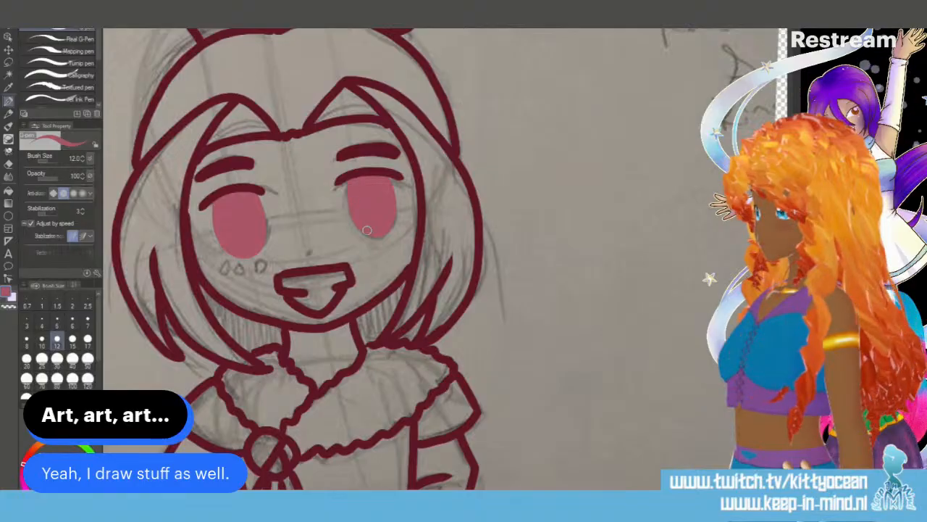
pyautogui.moveTo(367, 230); pyautogui.dragTo(391, 226)
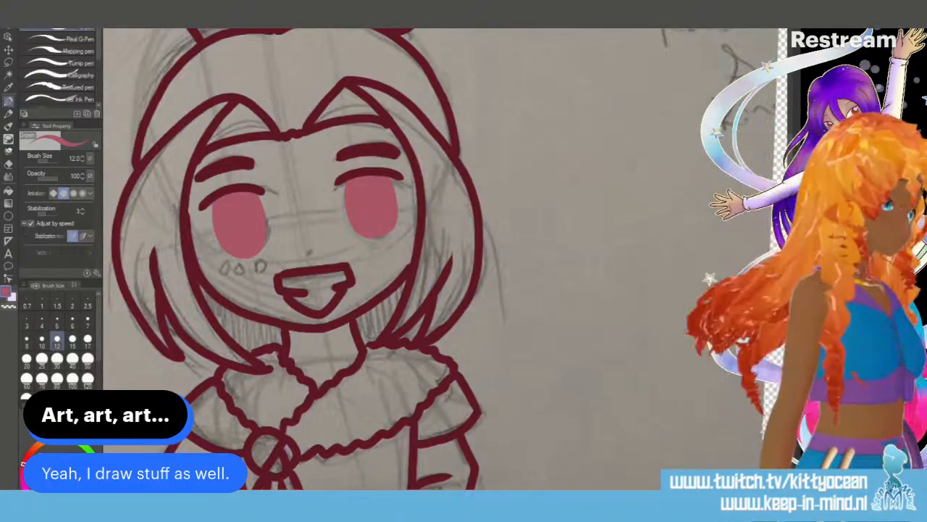
# Step: Move the traced figure slightly upward so its feet sit above the canvas's lower edge
pyautogui.hotkey('ctrl', '-')
pyautogui.hotkey('ctrl', '-')
pyautogui.hotkey('ctrl', '-')
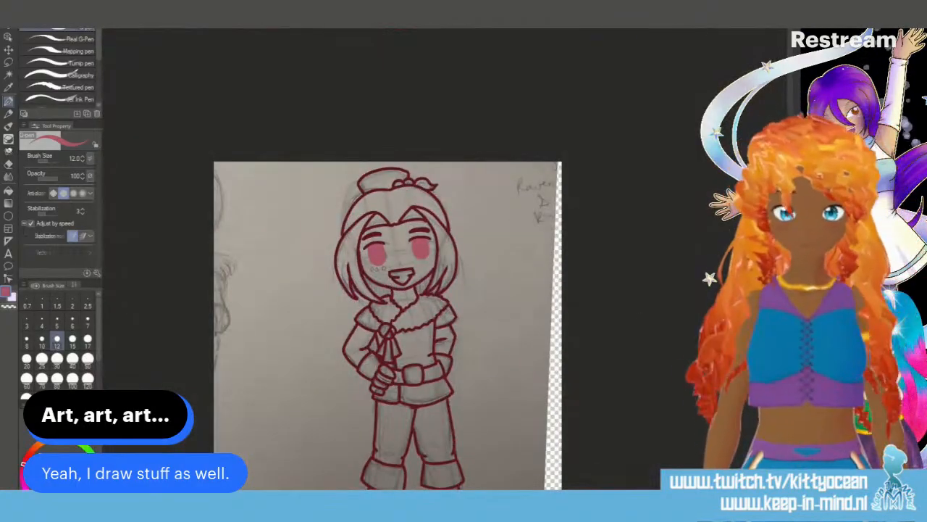
pyautogui.scroll(-3, 388, 290)
pyautogui.scroll(1, 388, 290)
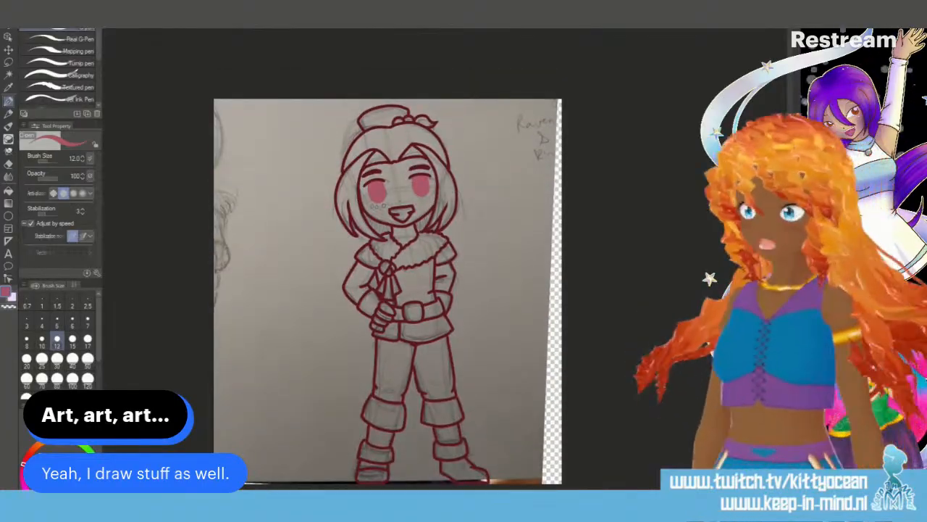
pyautogui.press('k')
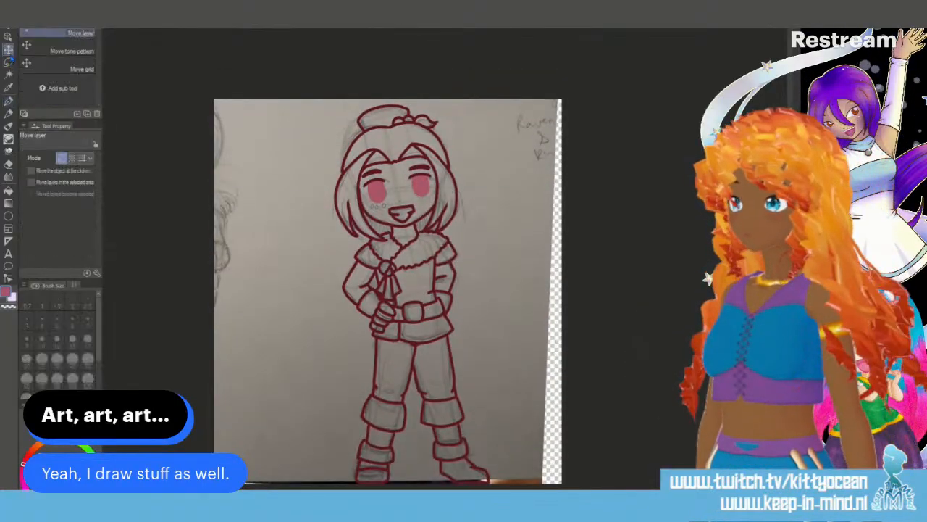
pyautogui.moveTo(414, 237); pyautogui.dragTo(414, 233)
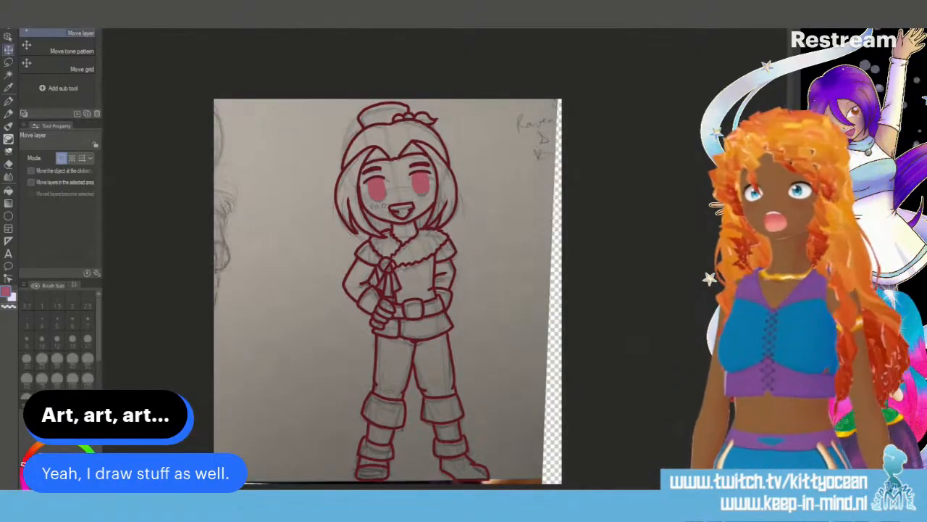
# Step: Scale the traced figure to 99% with its aspect ratio kept and nudge it slightly further up
pyautogui.hotkey('ctrl', 't')
pyautogui.moveTo(494, 100); pyautogui.dragTo(488, 105)
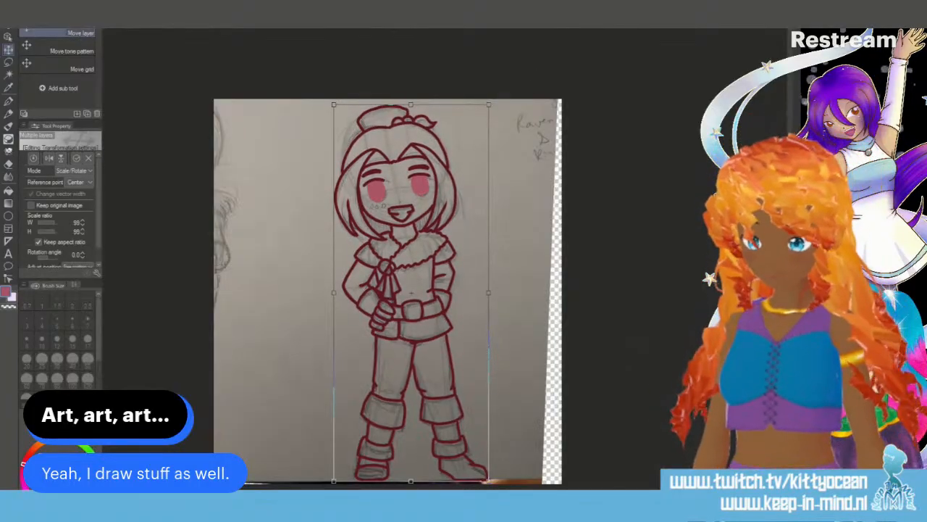
pyautogui.press('Return')
pyautogui.moveTo(435, 237); pyautogui.dragTo(437, 233)
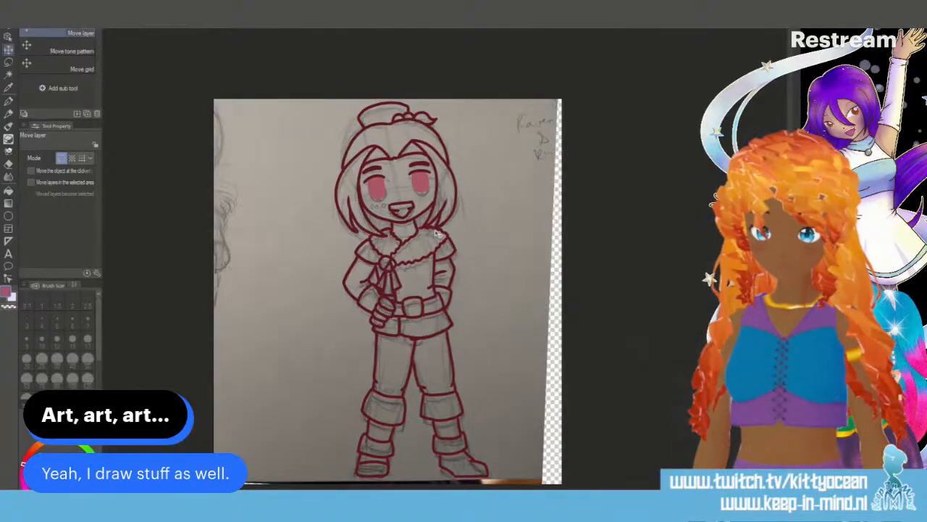
pyautogui.scroll(3, 437, 234)
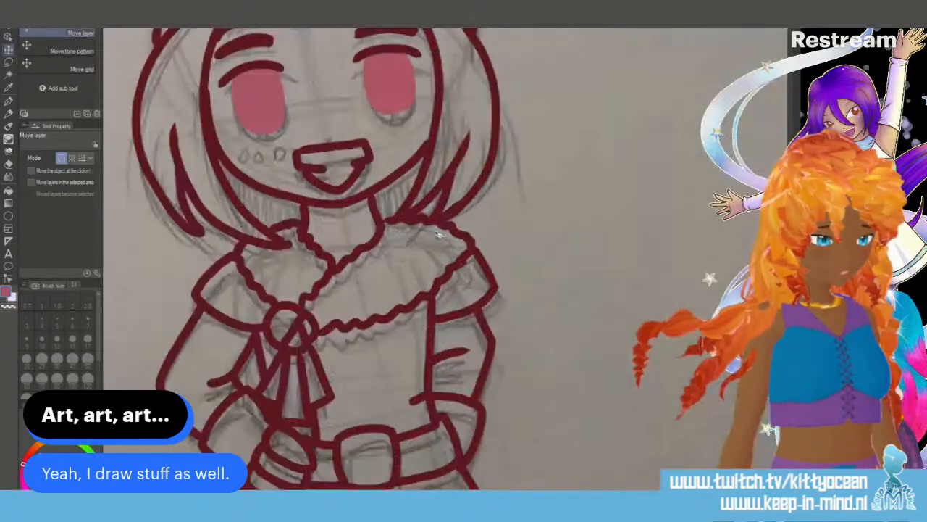
pyautogui.scroll(1, 436, 233)
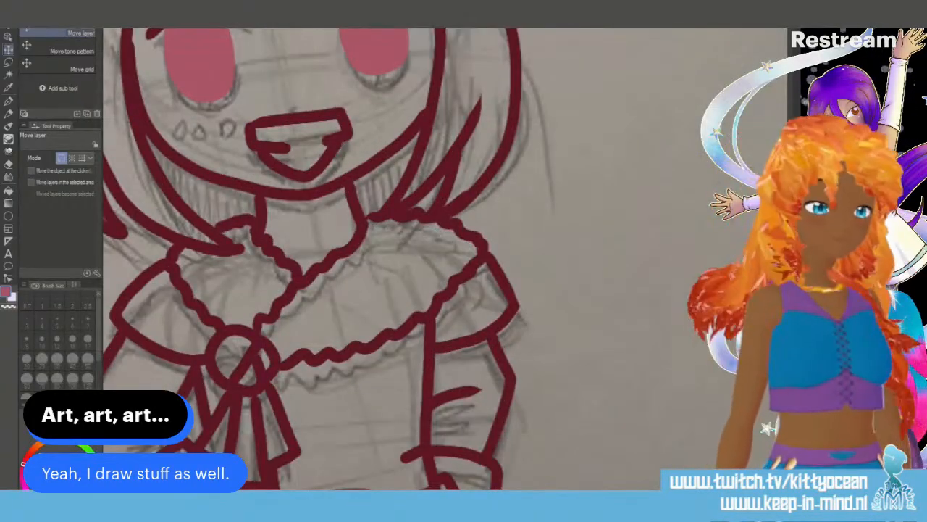
# Step: Thicken the soles of both shoes with a size 12 pen in the outline's dark red, including the side-facing shoe's heel slope
pyautogui.scroll(-10, 437, 258)
pyautogui.scroll(-1, 437, 259)
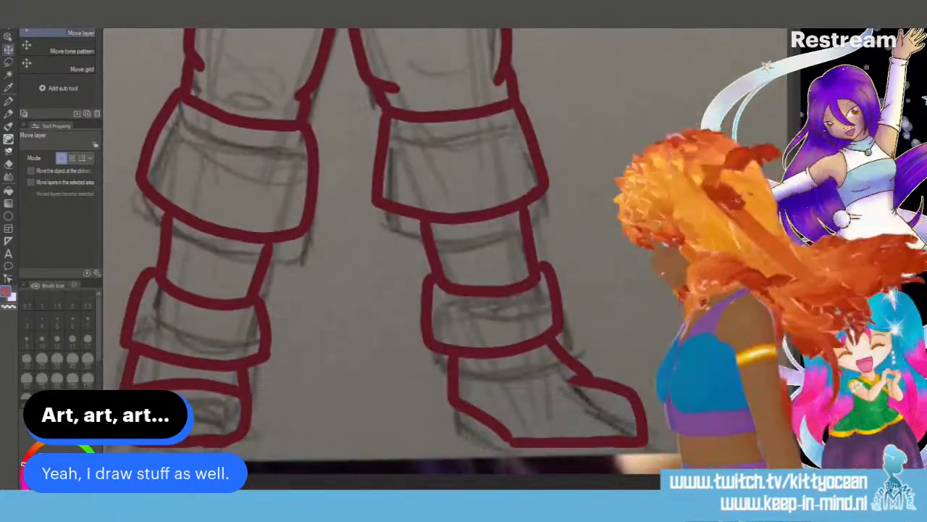
pyautogui.press('i')
pyautogui.press('p')
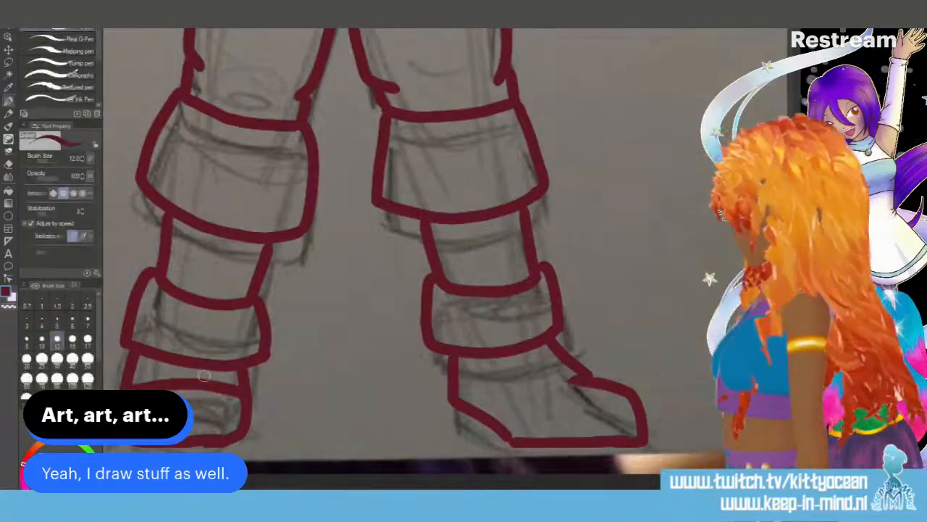
pyautogui.moveTo(512, 444); pyautogui.dragTo(648, 445)
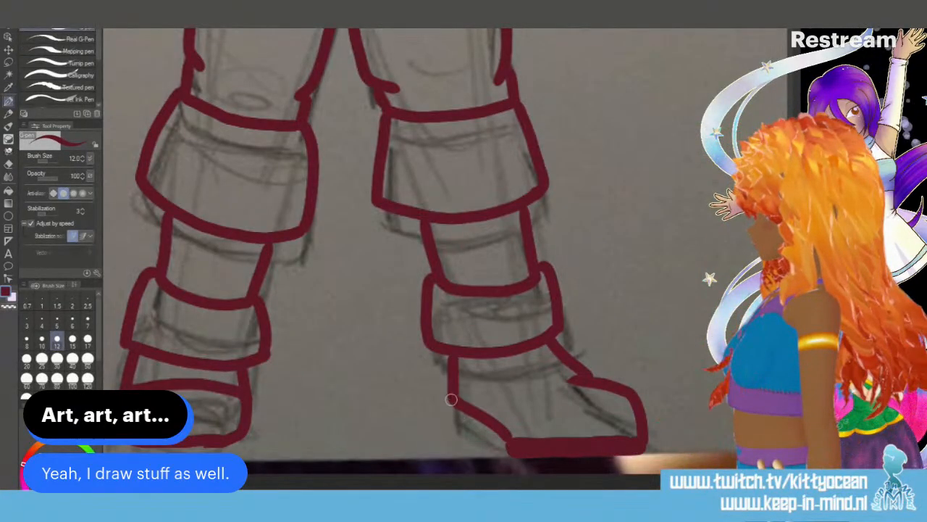
pyautogui.moveTo(451, 399)
pyautogui.mouseDown()
pyautogui.moveTo(495, 418)
pyautogui.moveTo(472, 427)
pyautogui.moveTo(508, 441)
pyautogui.moveTo(469, 415)
pyautogui.moveTo(503, 422)
pyautogui.moveTo(490, 425)
pyautogui.moveTo(516, 437)
pyautogui.mouseUp()
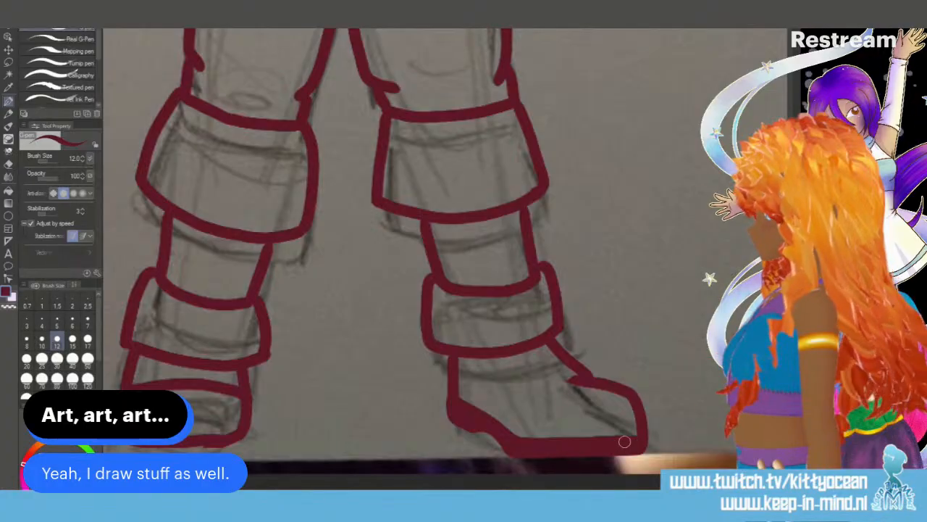
pyautogui.moveTo(123, 438)
pyautogui.mouseDown()
pyautogui.moveTo(348, 437)
pyautogui.moveTo(346, 449)
pyautogui.moveTo(416, 455)
pyautogui.moveTo(458, 449)
pyautogui.moveTo(465, 438)
pyautogui.moveTo(427, 455)
pyautogui.moveTo(353, 445)
pyautogui.moveTo(451, 447)
pyautogui.mouseUp()
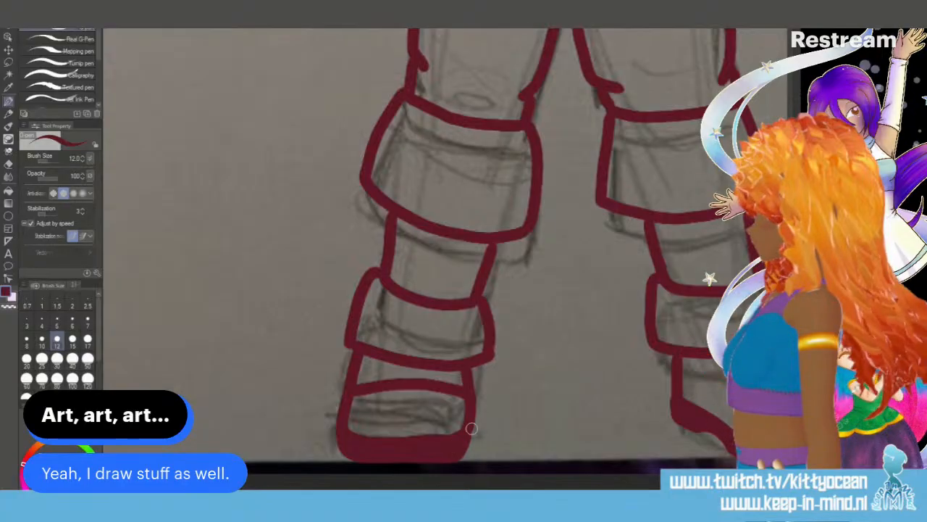
pyautogui.scroll(-5, 470, 429)
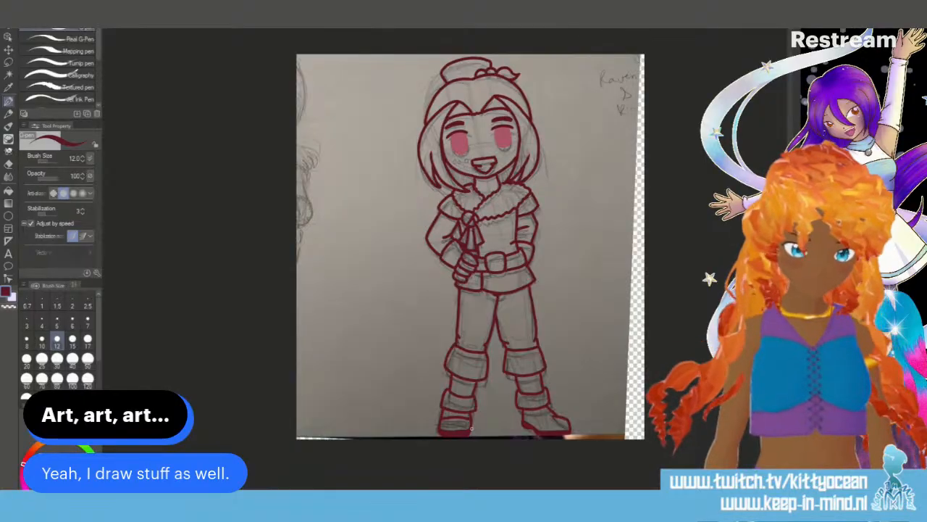
# Step: Fill the whole figure's silhouette with light pink beneath the dark red linework and clear the selection
pyautogui.scroll(5, 472, 428)
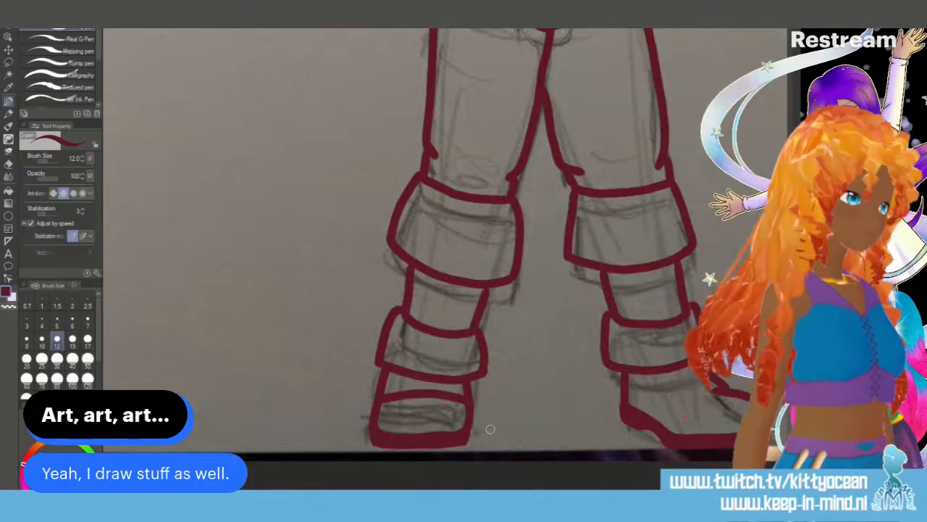
pyautogui.hotkey('ctrl', '0')
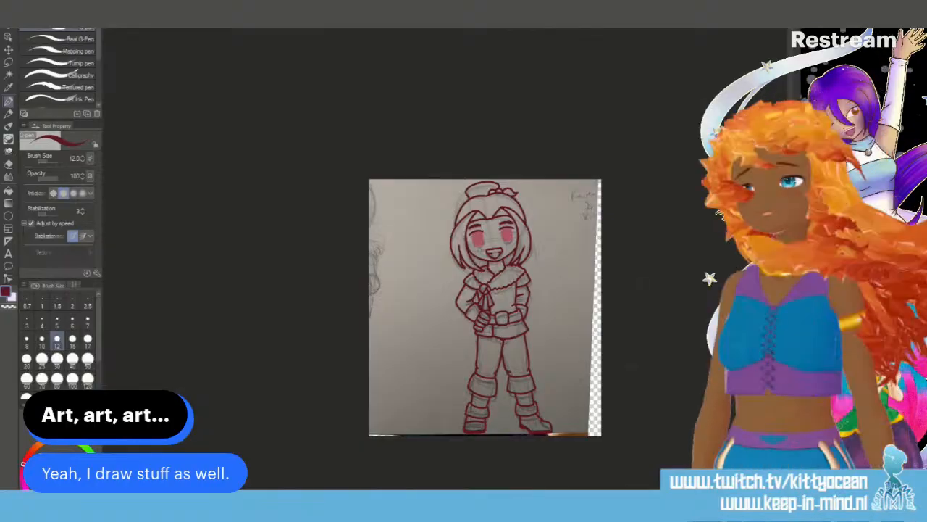
pyautogui.click(9, 75)
pyautogui.click(423, 276)
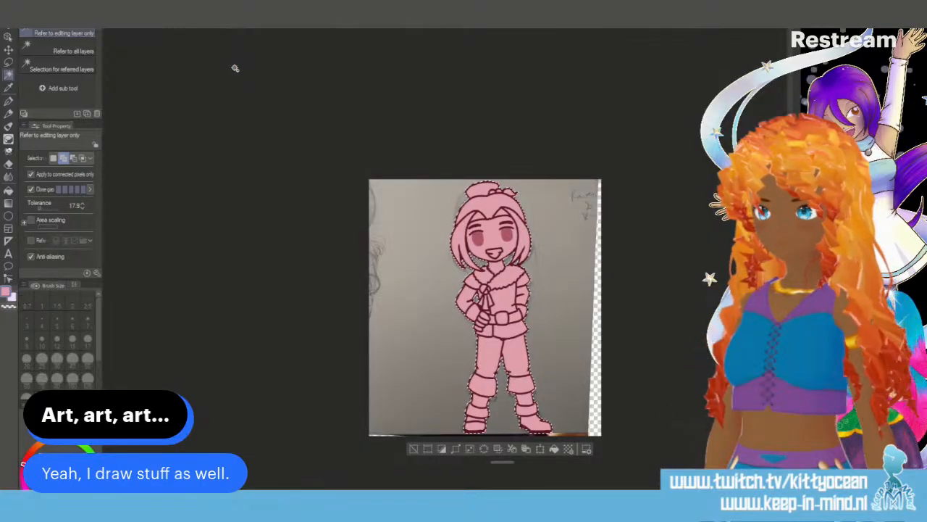
pyautogui.hotkey('ctrl', 'd')
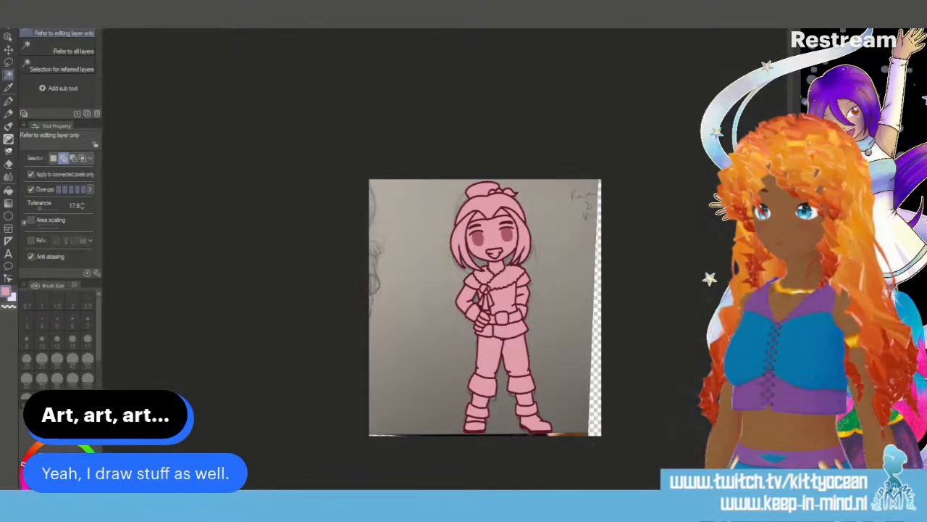
# Step: Hide the sketch photo so the background is transparent, and save the figure as an image without layer information
pyautogui.click(809, 362)
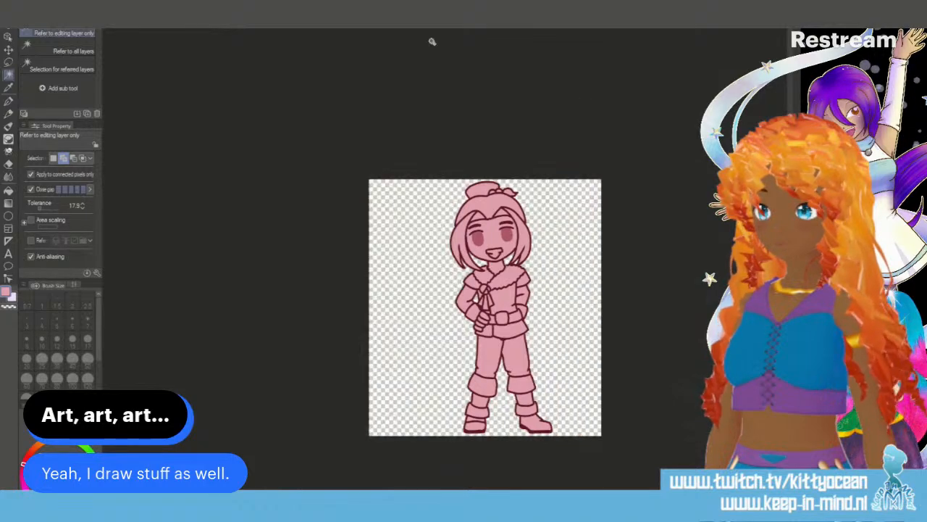
pyautogui.click(12, 28)
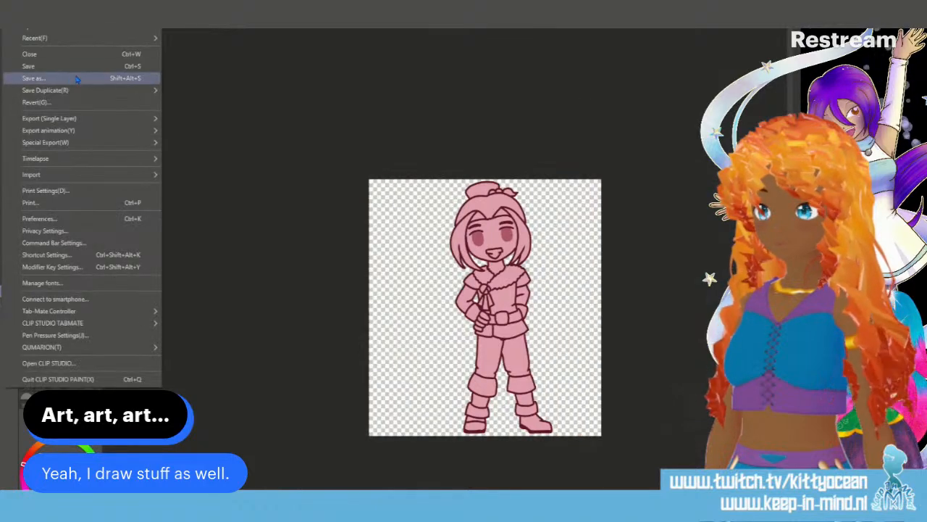
pyautogui.click(78, 79)
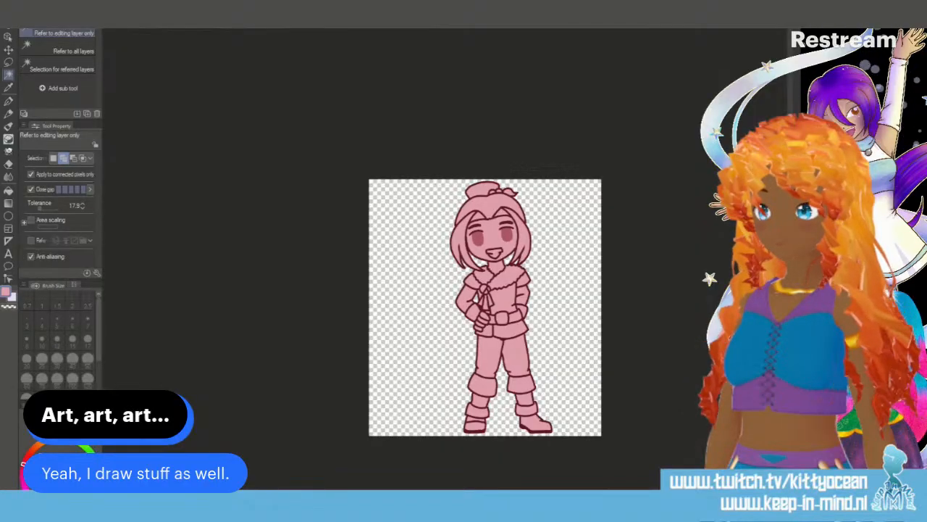
pyautogui.click(642, 313)
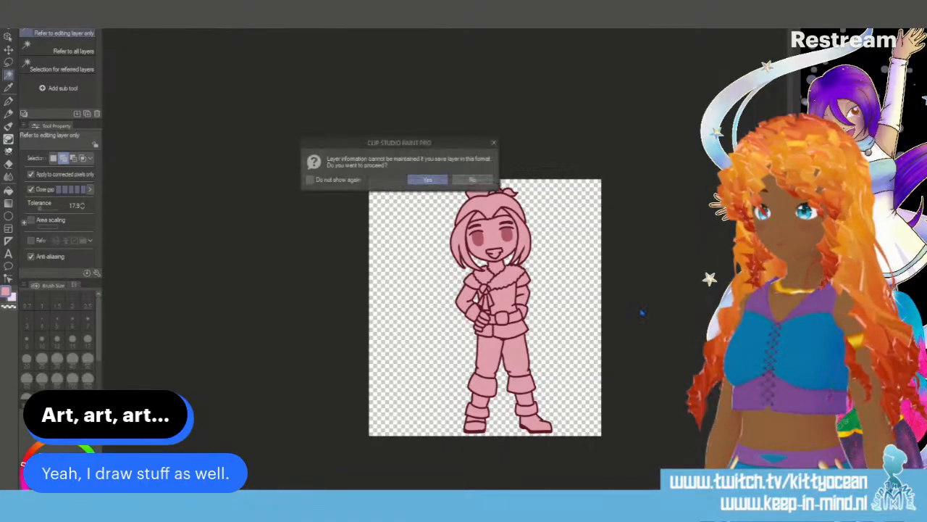
pyautogui.click(427, 179)
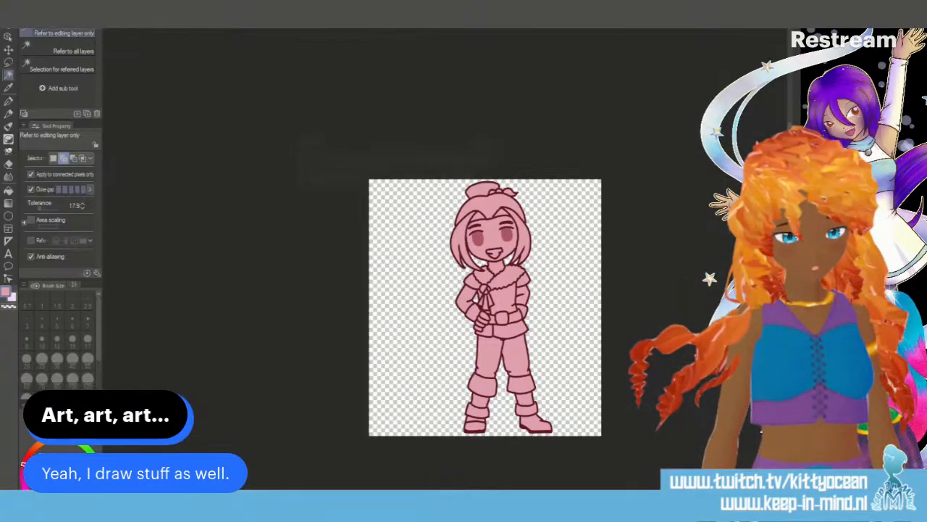
# Step: Switch to the ImageToStl page, replace the source image with the saved pink figure, and convert it to STL
pyautogui.hotkey('alt', 'Tab')
pyautogui.click(303, 420)
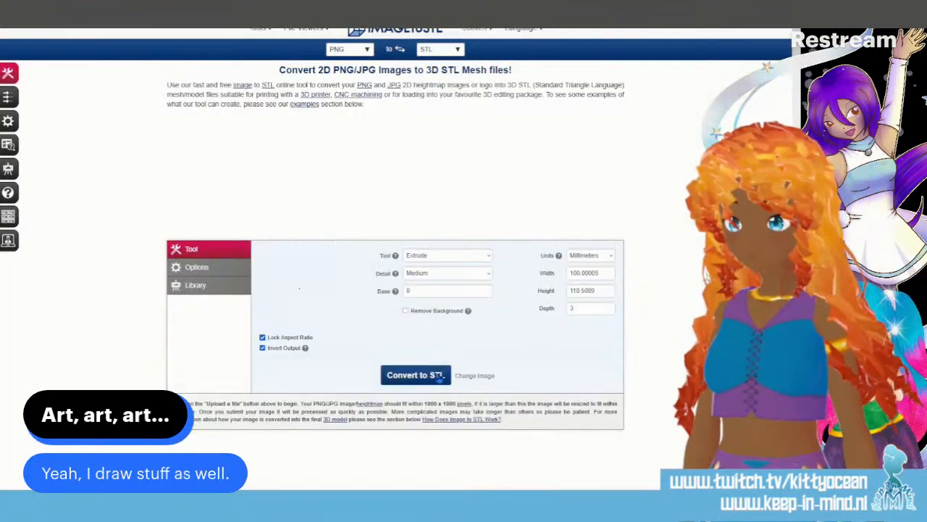
pyautogui.click(467, 377)
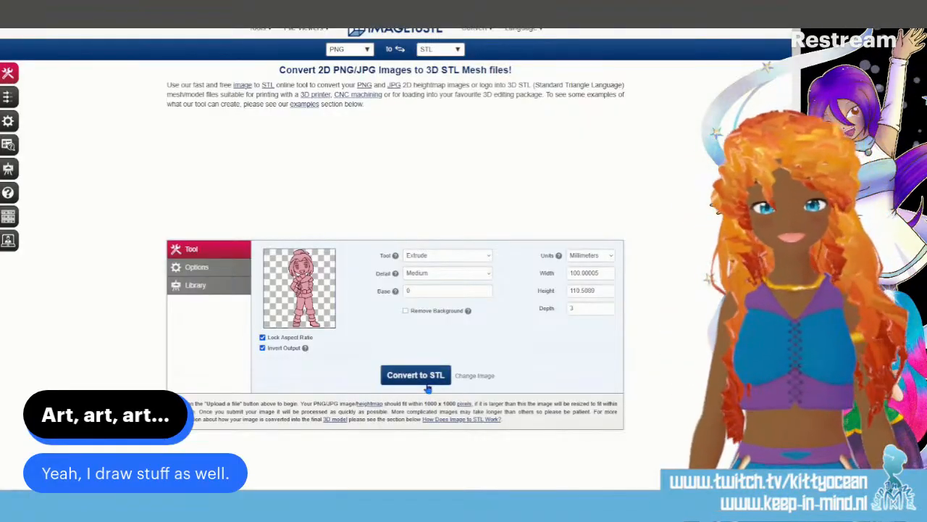
pyautogui.click(418, 375)
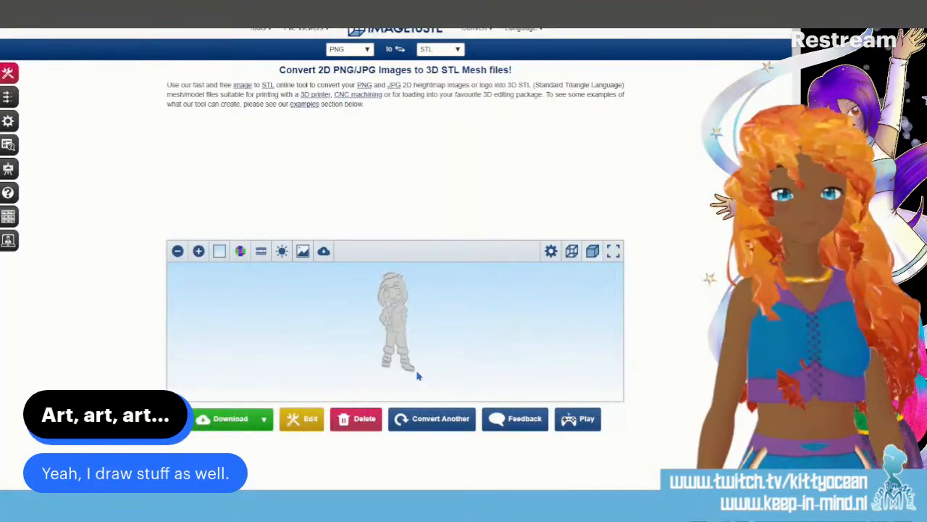
# Step: Examine the converted 3D figure in full-screen view, rotating it to check how the lines came out
pyautogui.click(613, 251)
pyautogui.moveTo(413, 324); pyautogui.dragTo(404, 347)
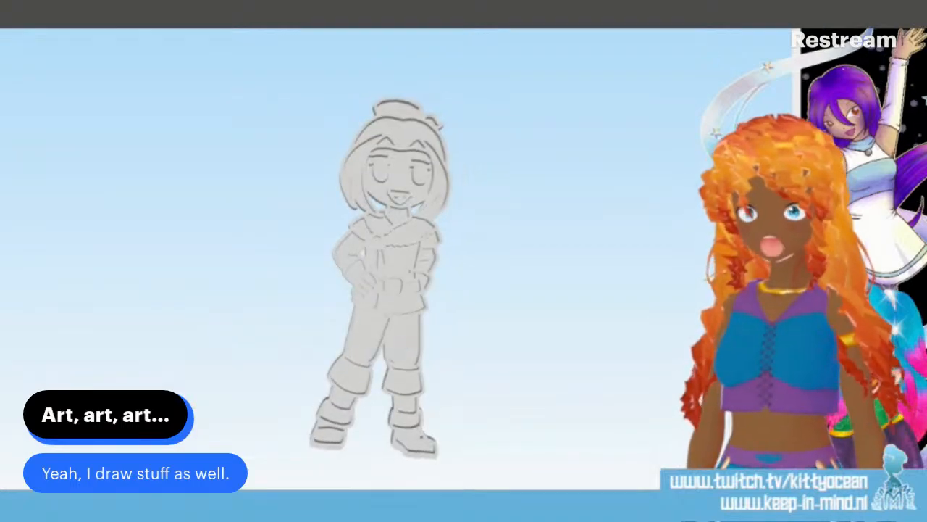
pyautogui.press('Escape')
# Step: Switch to Clip Studio Paint and thicken the outlines of the small round hair ornaments in the linework's dark red
pyautogui.hotkey('alt', 'Tab')
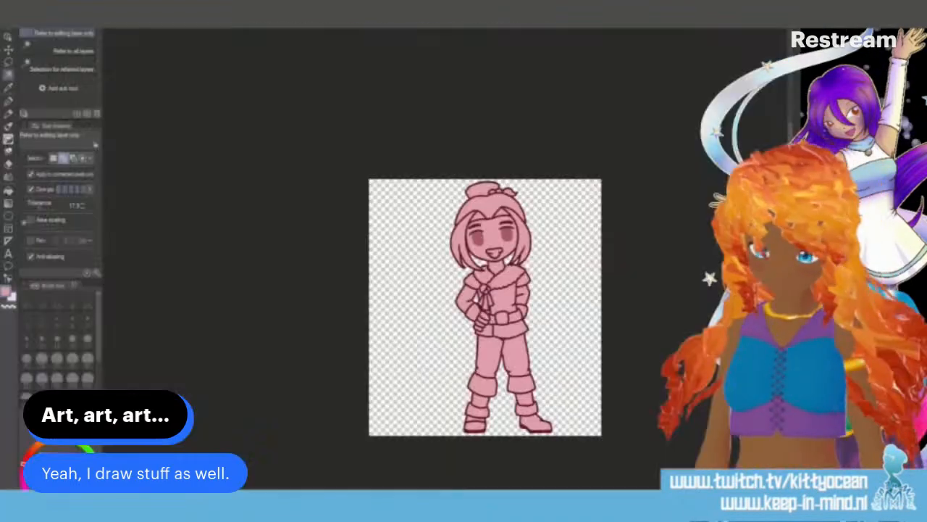
pyautogui.scroll(4, 539, 378)
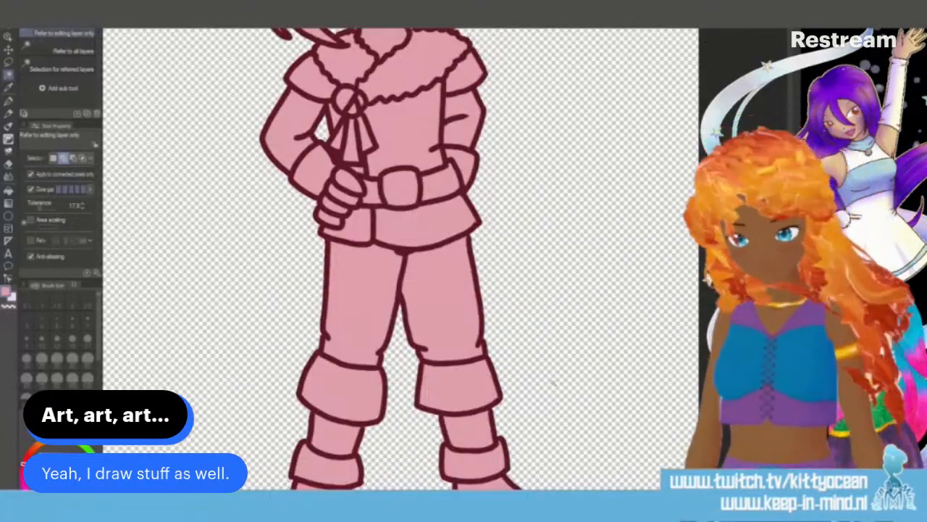
pyautogui.scroll(5, 399, 261)
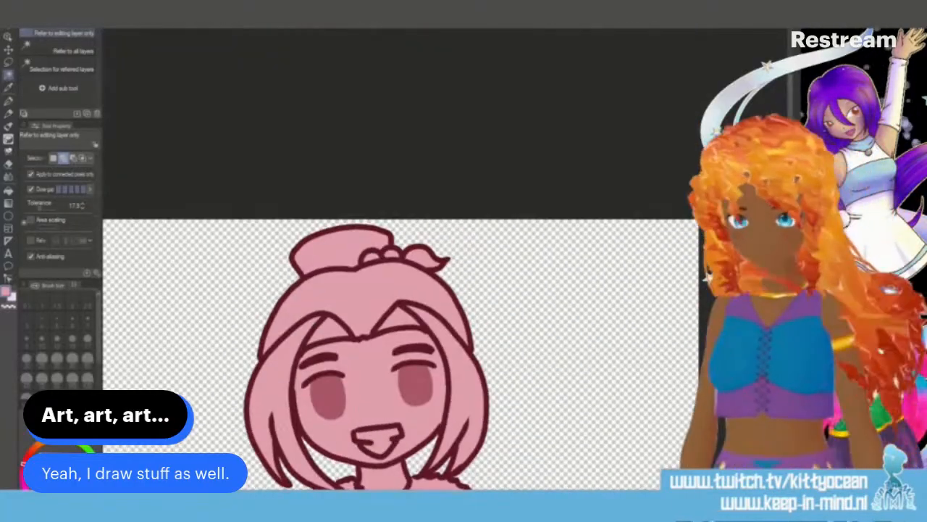
pyautogui.scroll(1, 695, 230)
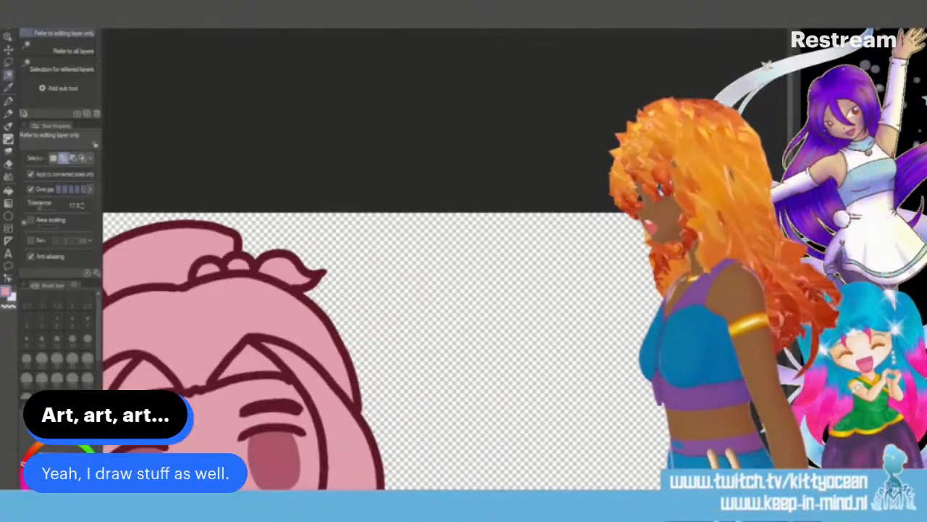
pyautogui.press('p')
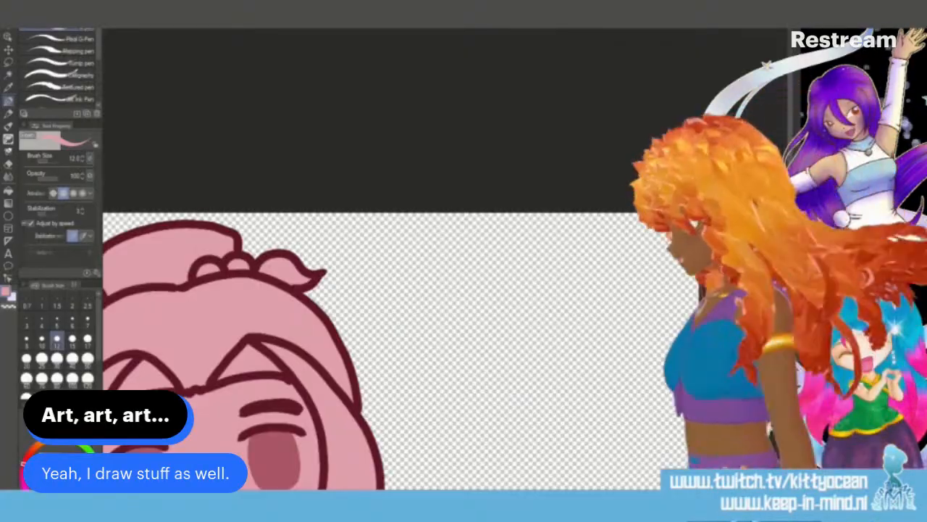
pyautogui.press('i')
pyautogui.click(183, 285)
pyautogui.press('p')
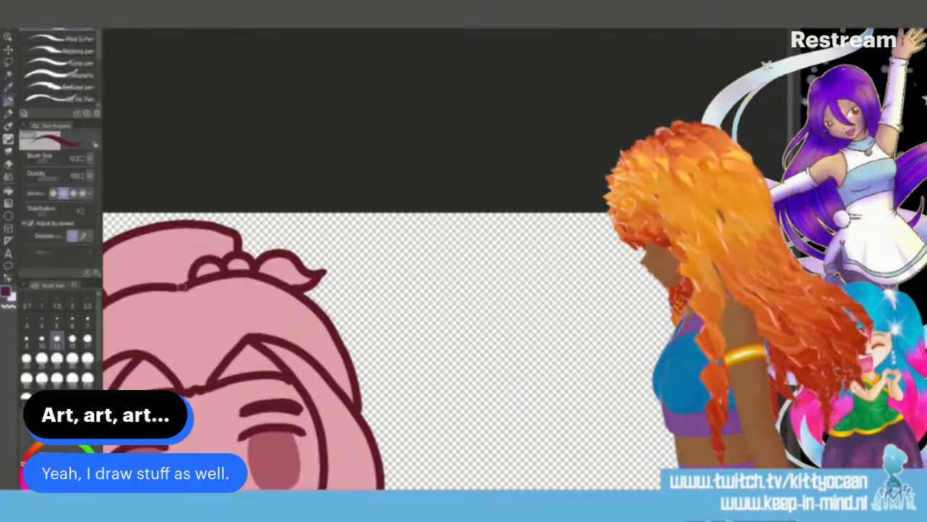
pyautogui.moveTo(185, 286)
pyautogui.mouseDown()
pyautogui.moveTo(187, 261)
pyautogui.moveTo(214, 255)
pyautogui.moveTo(228, 268)
pyautogui.moveTo(245, 249)
pyautogui.moveTo(258, 263)
pyautogui.moveTo(253, 270)
pyautogui.mouseUp()
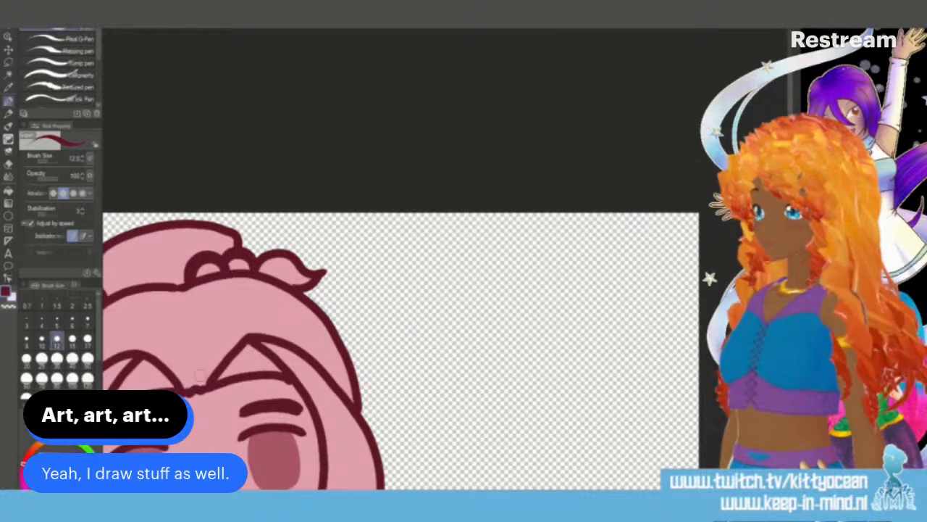
# Step: Erase the inner edges of the round hair ornaments at size 5 and redraw their outer outlines with the size 12 pen
pyautogui.press('e')
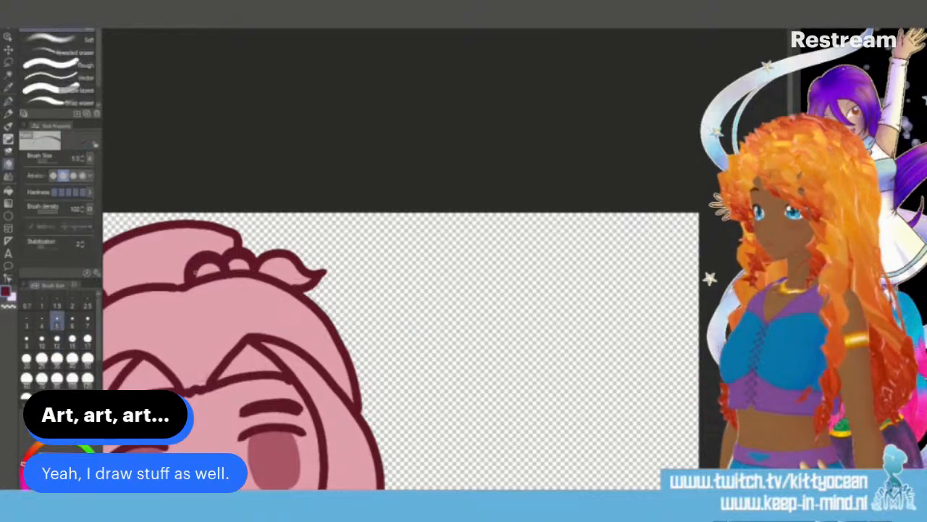
pyautogui.moveTo(193, 277); pyautogui.dragTo(200, 265)
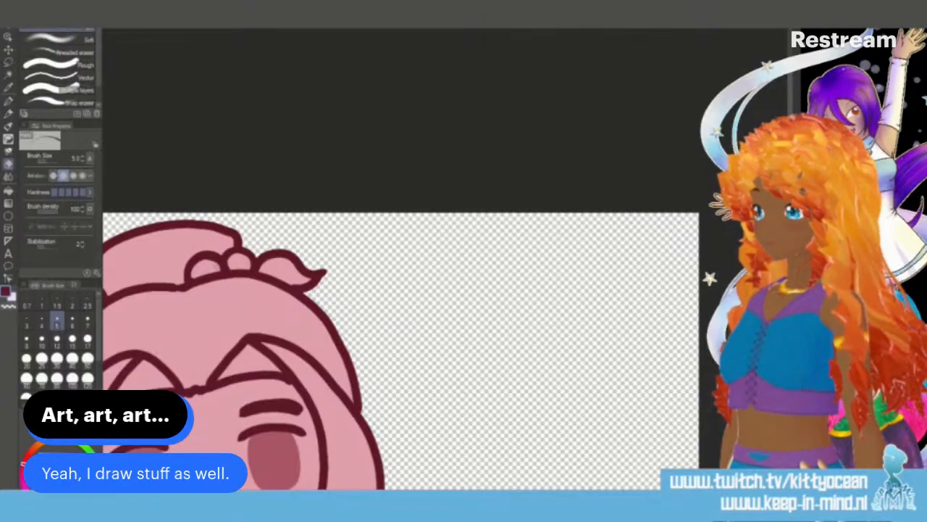
pyautogui.press('p')
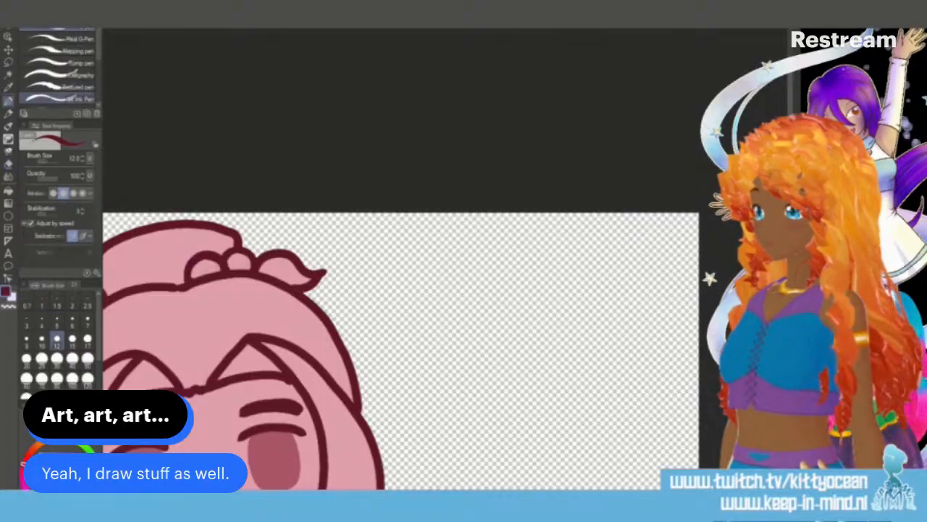
pyautogui.moveTo(197, 261); pyautogui.dragTo(223, 263)
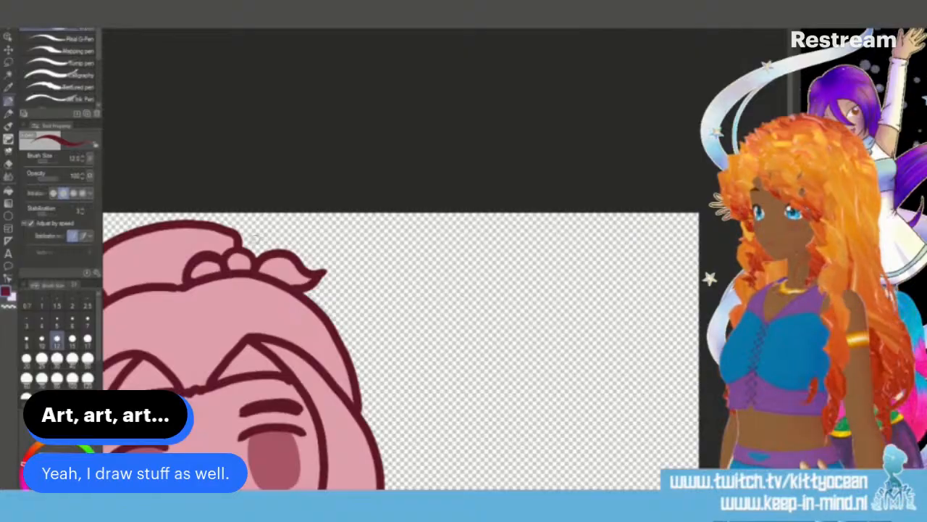
pyautogui.hotkey('ctrl', 'z')
pyautogui.moveTo(187, 274)
pyautogui.mouseDown()
pyautogui.moveTo(211, 251)
pyautogui.moveTo(242, 250)
pyautogui.moveTo(254, 262)
pyautogui.mouseUp()
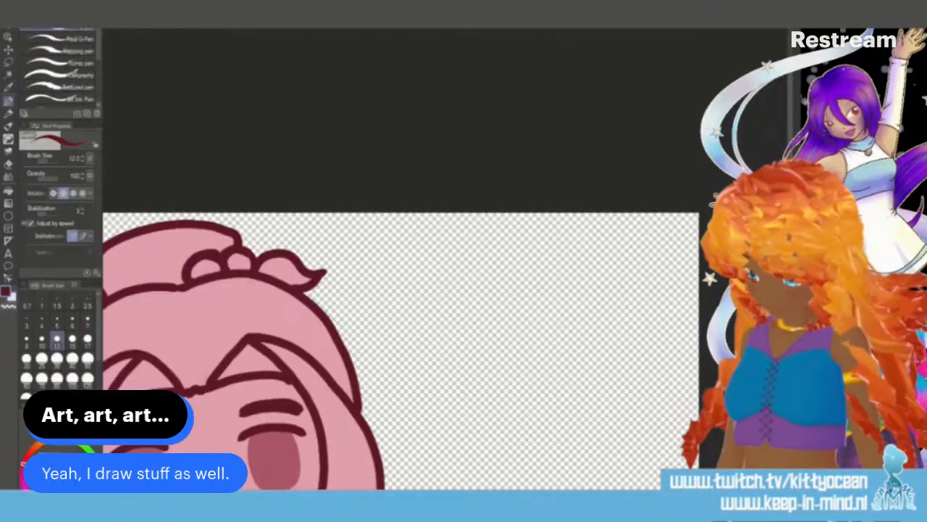
# Step: Switch to the ImageToStl page, load the figure image with the revised hair ornaments, and convert it to STL again
pyautogui.hotkey('alt', 'Tab')
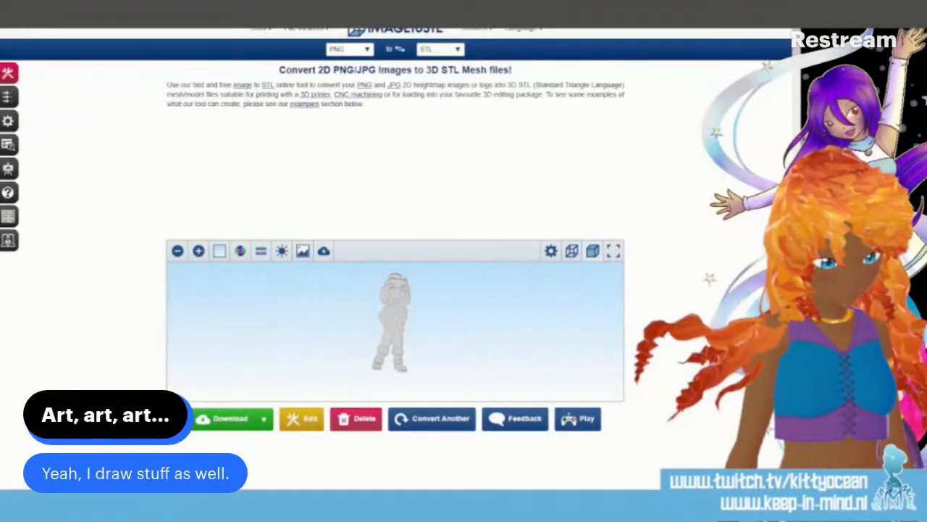
pyautogui.click(295, 420)
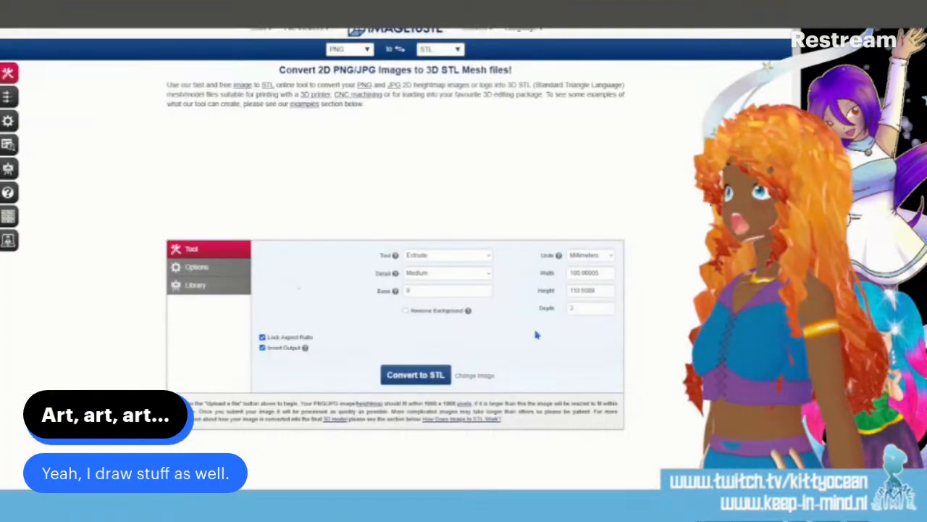
pyautogui.click(468, 375)
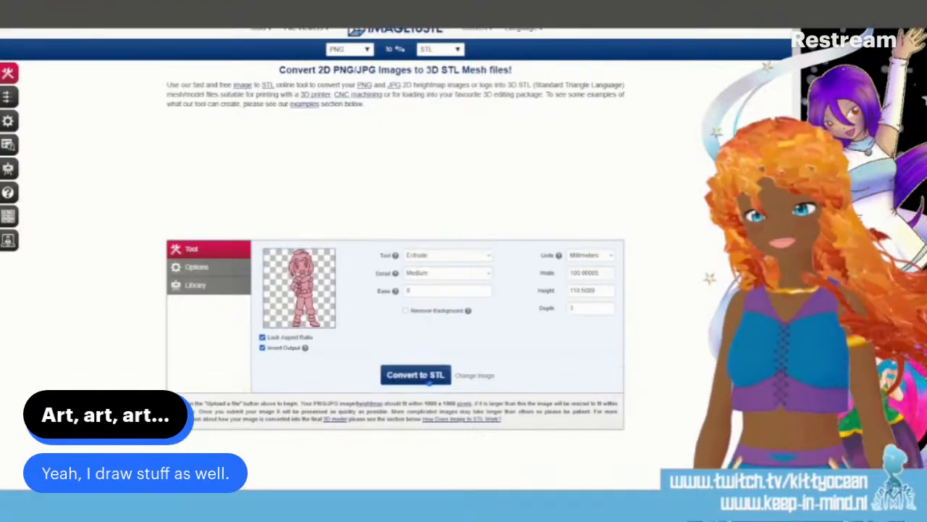
pyautogui.click(426, 380)
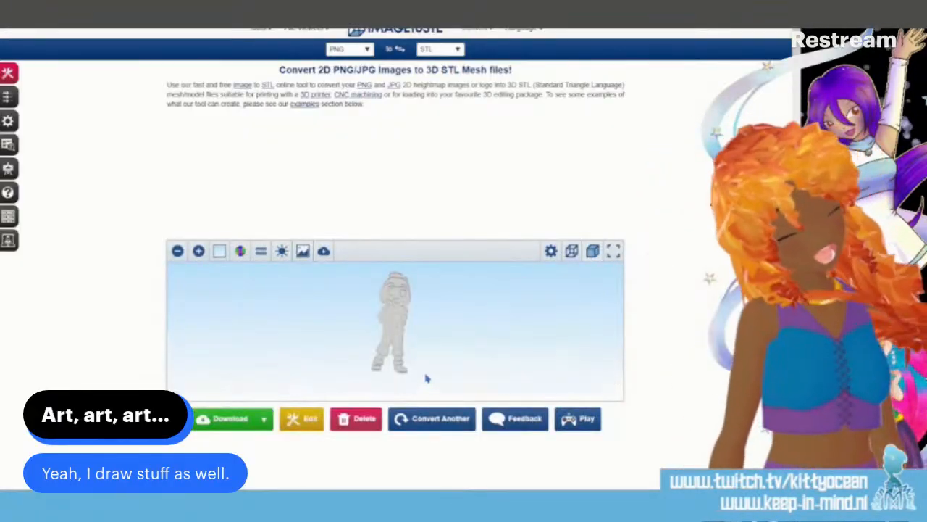
# Step: Examine the newly converted figure in full-screen view, rotating it to check the round hair ornaments
pyautogui.click(614, 251)
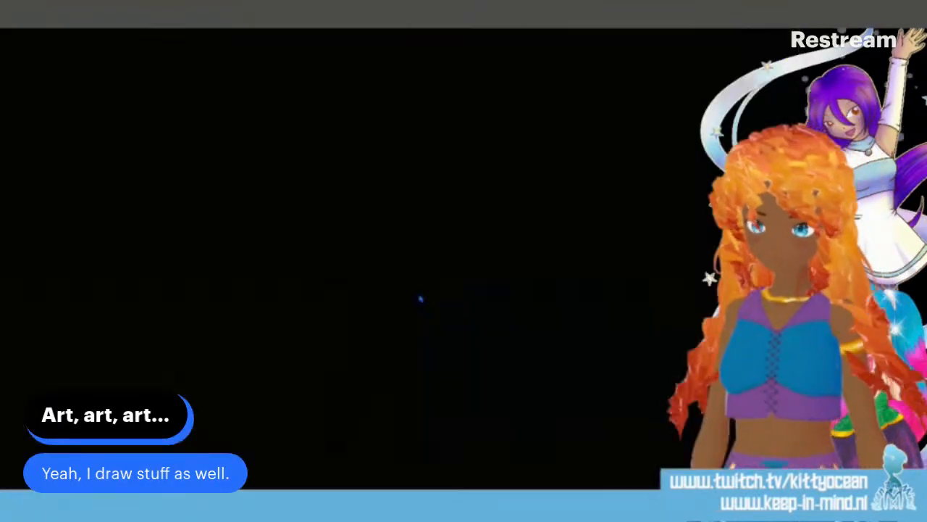
pyautogui.moveTo(401, 141); pyautogui.dragTo(466, 186)
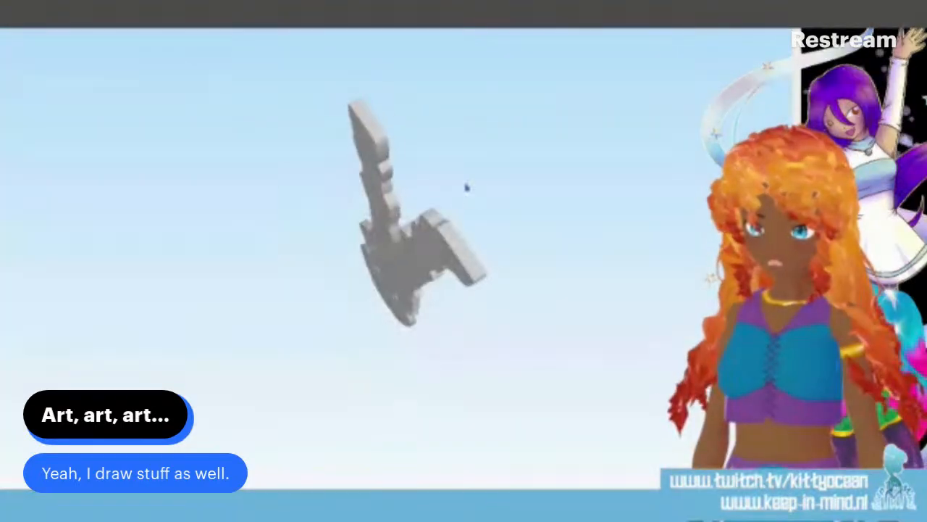
pyautogui.press('Escape')
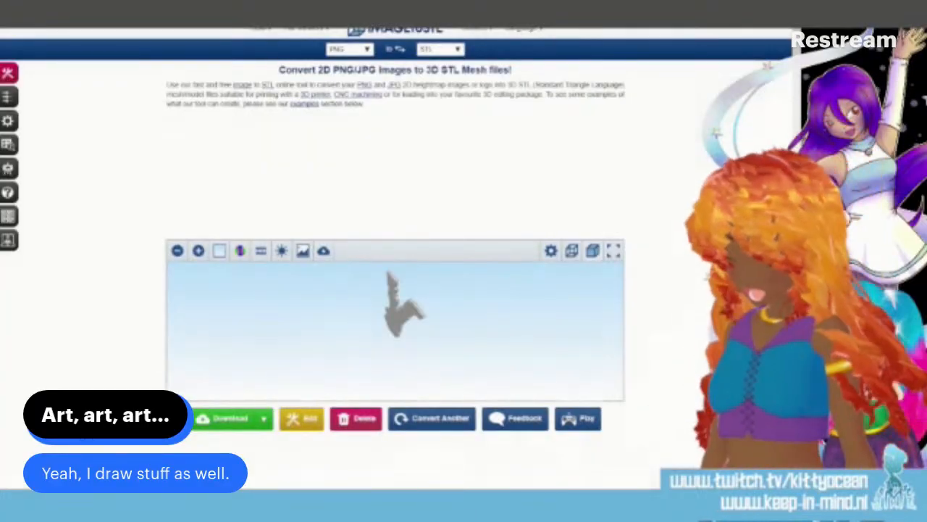
# Step: Switch to Clip Studio Paint, thicken the outer outlines of the round hair ornaments with the size 12 dark red pen, and save the image
pyautogui.hotkey('alt', 'Tab')
pyautogui.hotkey('ctrl', '+')
pyautogui.hotkey('ctrl', '+')
pyautogui.hotkey('ctrl', '+')
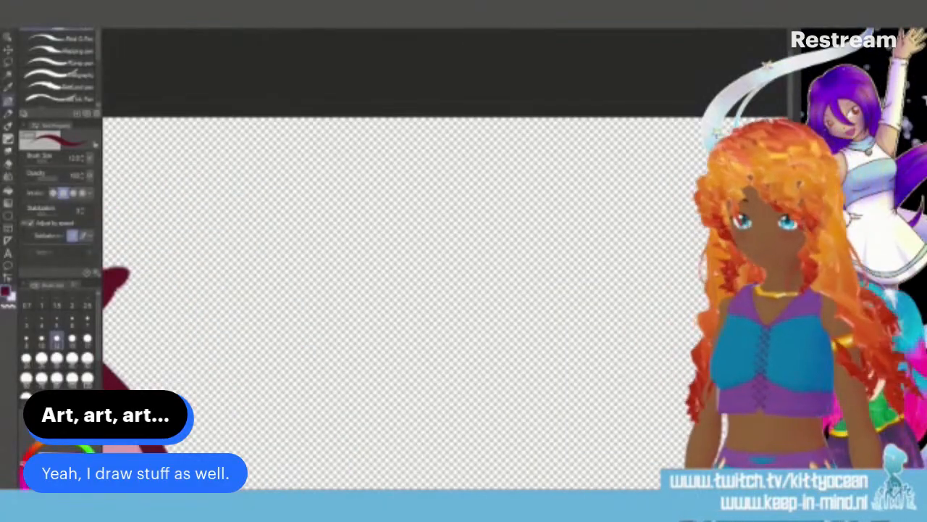
pyautogui.hscroll(-10, 384, 304)
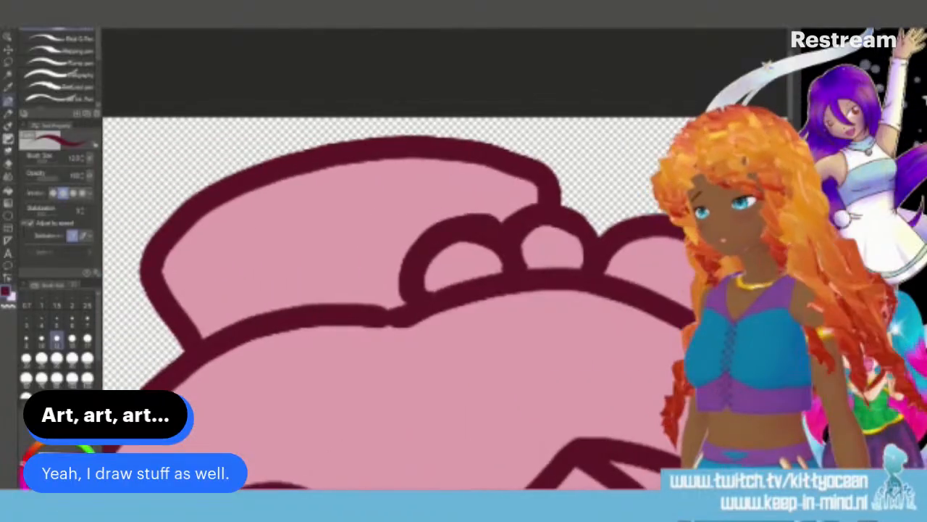
pyautogui.moveTo(428, 292)
pyautogui.mouseDown()
pyautogui.moveTo(453, 238)
pyautogui.moveTo(502, 261)
pyautogui.moveTo(479, 258)
pyautogui.moveTo(543, 243)
pyautogui.moveTo(531, 264)
pyautogui.moveTo(527, 243)
pyautogui.moveTo(545, 224)
pyautogui.moveTo(574, 236)
pyautogui.moveTo(580, 261)
pyautogui.mouseUp()
pyautogui.hotkey('ctrl', 'z')
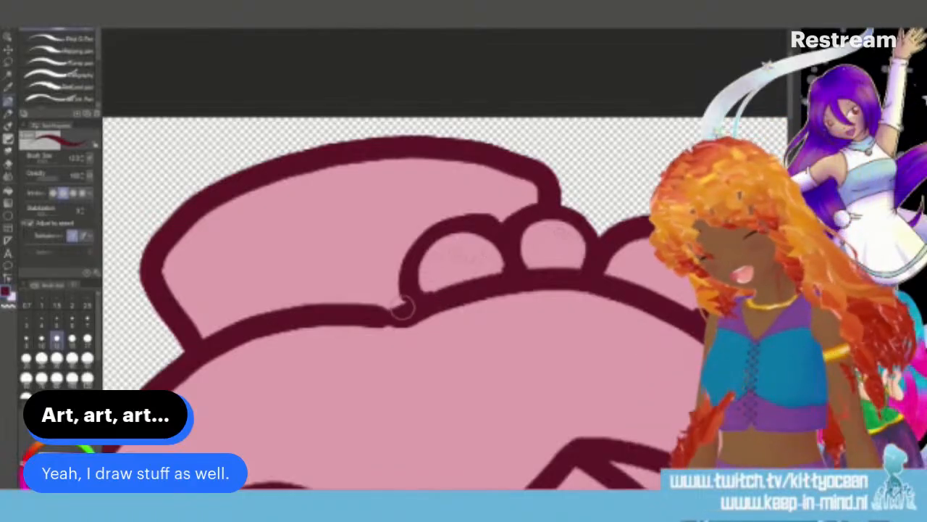
pyautogui.moveTo(403, 308)
pyautogui.mouseDown()
pyautogui.moveTo(407, 259)
pyautogui.moveTo(445, 223)
pyautogui.moveTo(464, 220)
pyautogui.moveTo(504, 239)
pyautogui.moveTo(513, 219)
pyautogui.moveTo(556, 211)
pyautogui.moveTo(584, 223)
pyautogui.moveTo(595, 243)
pyautogui.mouseUp()
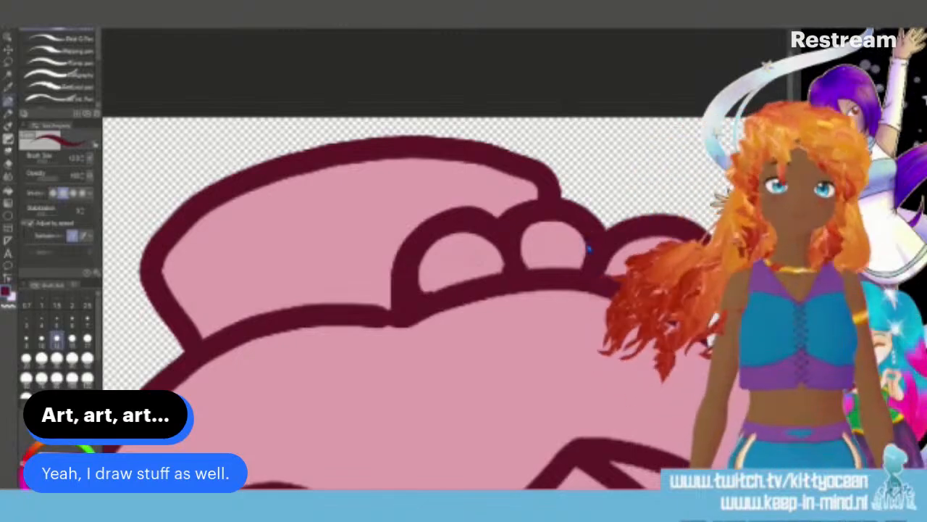
pyautogui.hotkey('ctrl', 's')
pyautogui.press('Return')
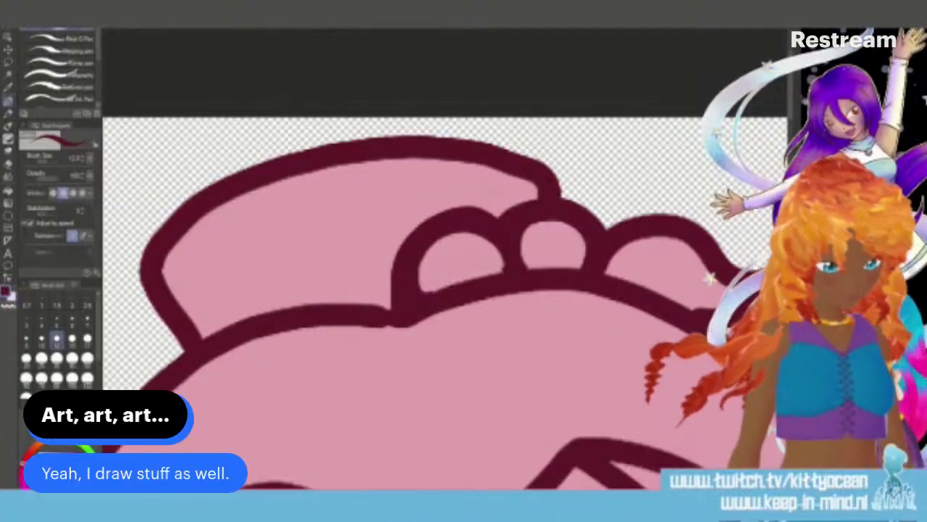
# Step: Switch to the ImageToStl page, reload the figure image with the thickened hair ornaments, and convert it to STL
pyautogui.click(324, 504)
pyautogui.moveTo(399, 328); pyautogui.dragTo(347, 360)
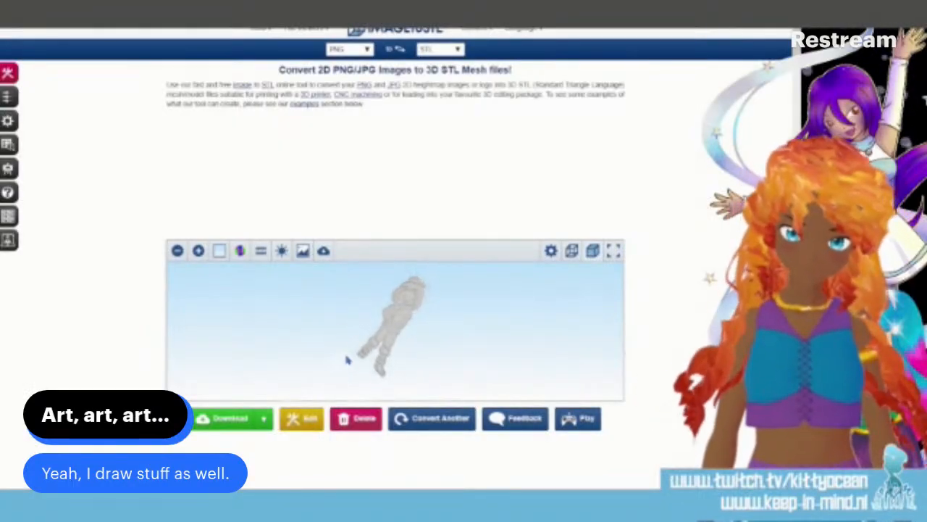
pyautogui.click(302, 418)
pyautogui.click(475, 374)
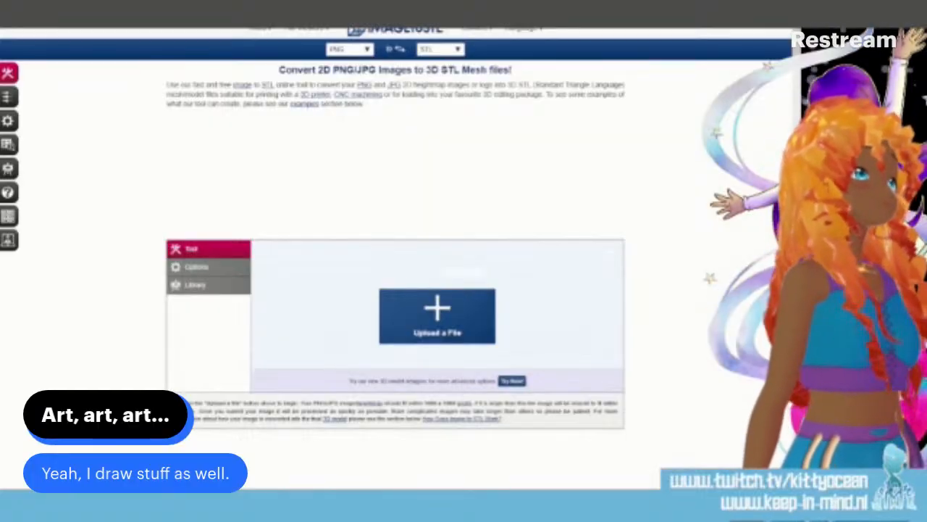
pyautogui.click(629, 304)
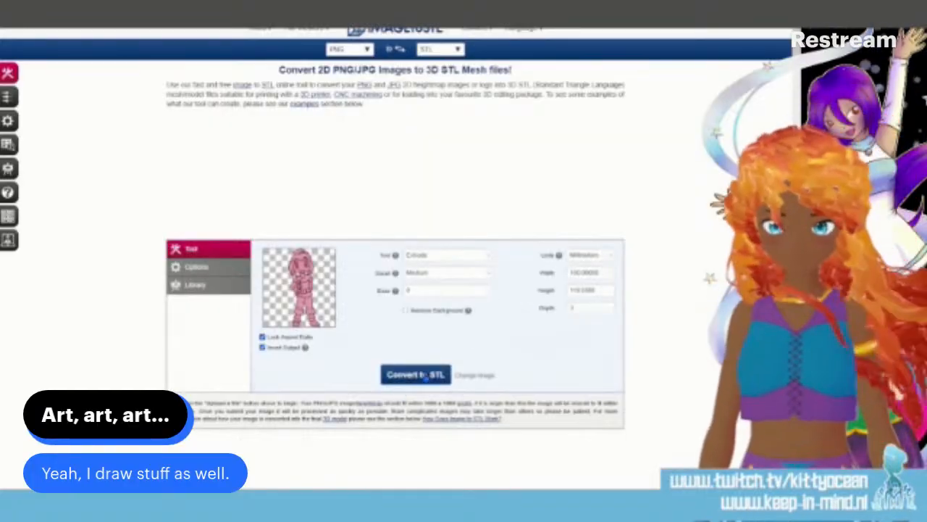
pyautogui.click(423, 374)
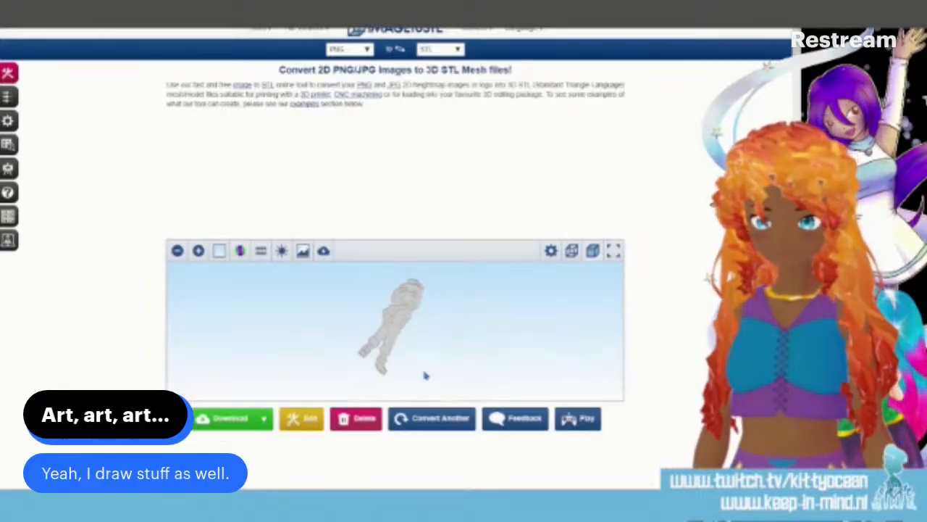
# Step: Examine the reconverted figure in full-screen view, turning it to inspect the hair ornaments and body lines
pyautogui.click(613, 250)
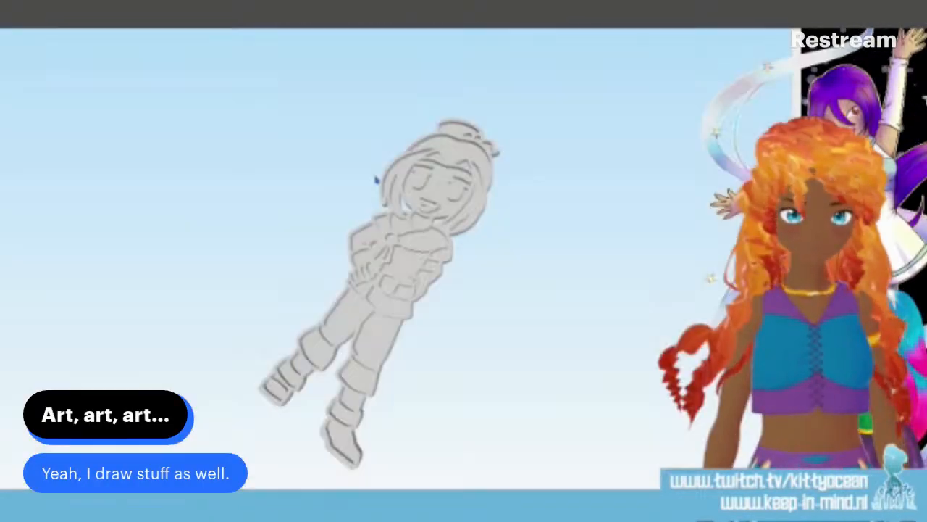
pyautogui.moveTo(376, 182); pyautogui.dragTo(431, 208)
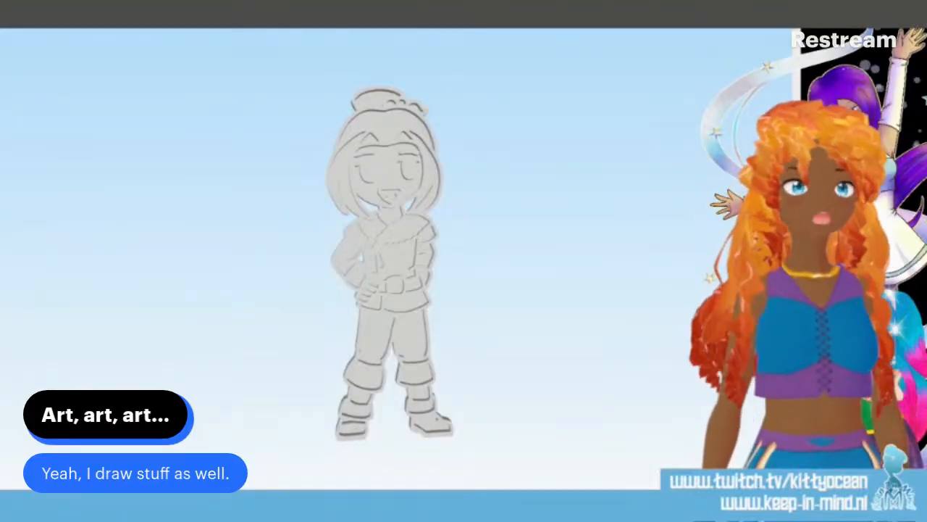
pyautogui.press('Escape')
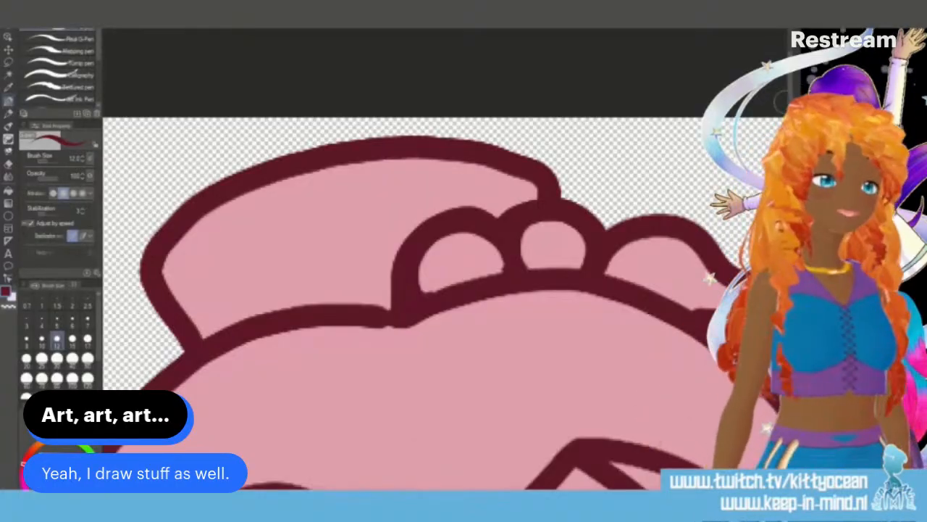
# Step: In Clip Studio Paint, slim the merged dark line of the scarf tail below the round clasp and save the image
pyautogui.scroll(-10, 435, 261)
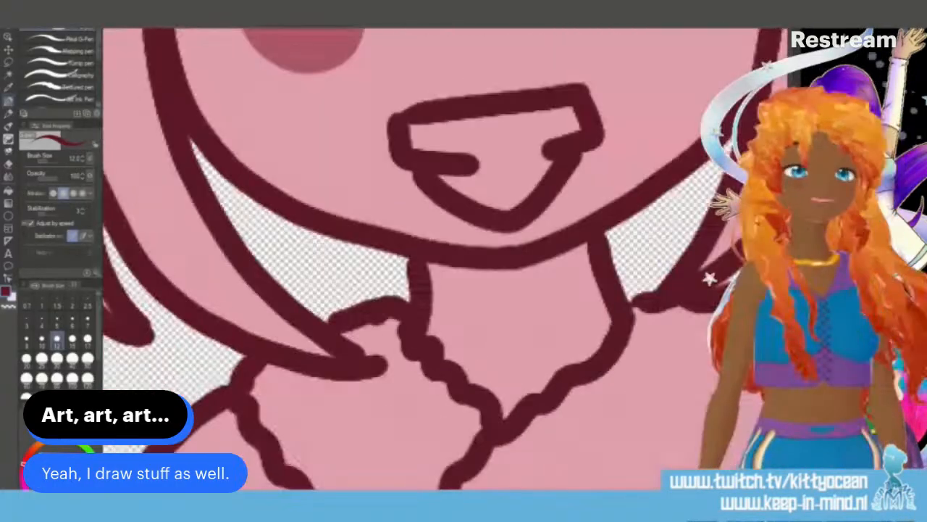
pyautogui.scroll(-8, 435, 261)
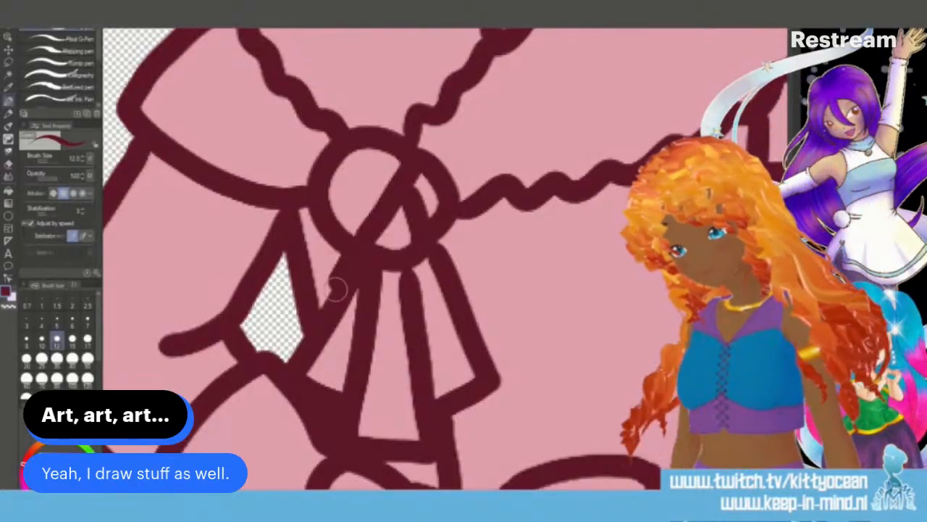
pyautogui.moveTo(337, 289)
pyautogui.mouseDown()
pyautogui.moveTo(291, 383)
pyautogui.moveTo(357, 290)
pyautogui.moveTo(319, 353)
pyautogui.mouseUp()
pyautogui.moveTo(353, 291)
pyautogui.mouseDown()
pyautogui.moveTo(307, 368)
pyautogui.moveTo(329, 320)
pyautogui.mouseUp()
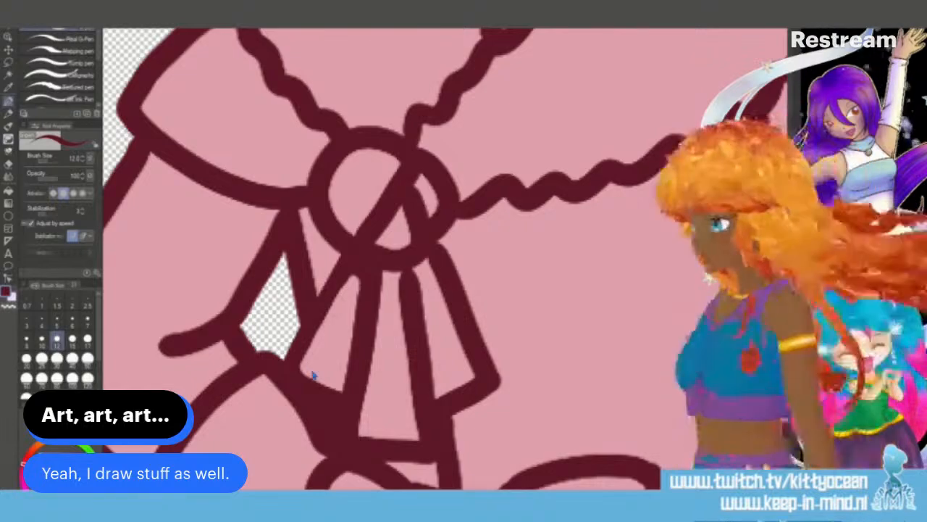
pyautogui.hotkey('ctrl', 's')
pyautogui.press('Return')
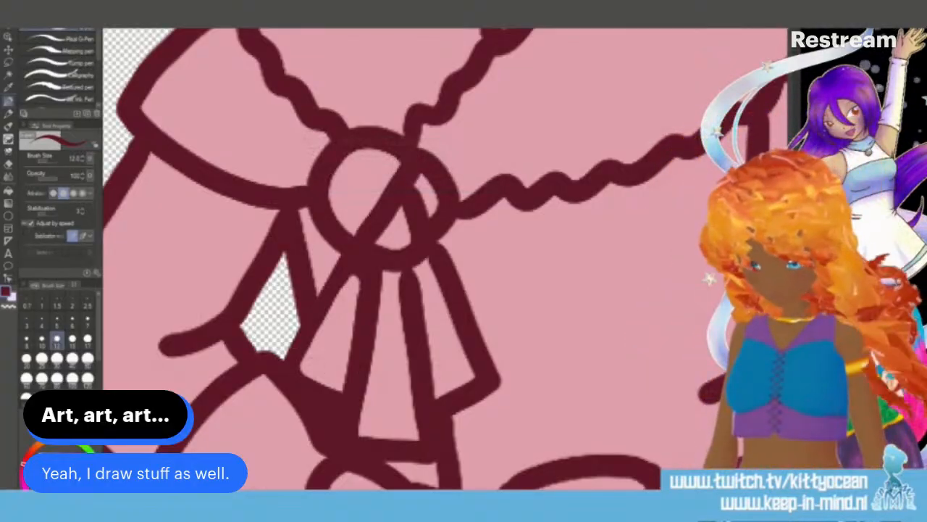
# Step: Return to the ImageToStl page, replace the image with the version with the corrected scarf tail, and convert it to STL
pyautogui.hotkey('alt', 'Tab')
pyautogui.click(319, 418)
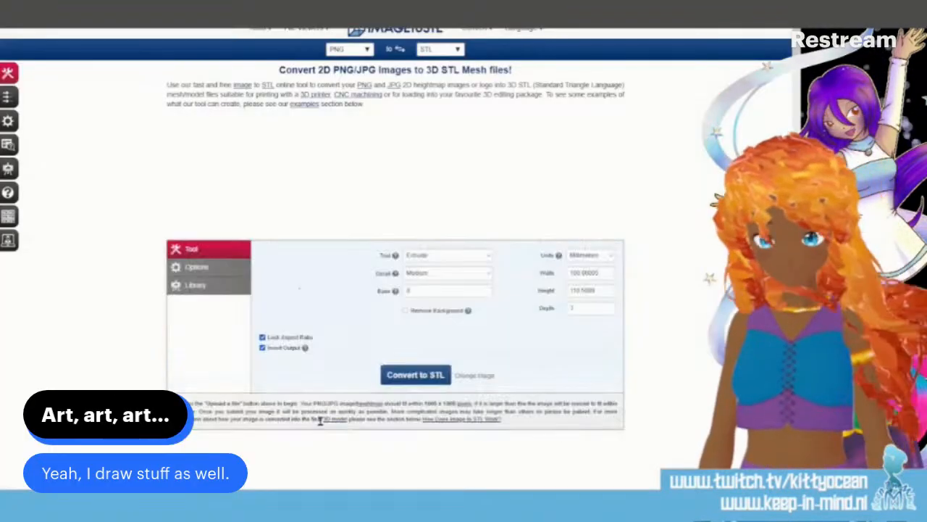
pyautogui.click(484, 379)
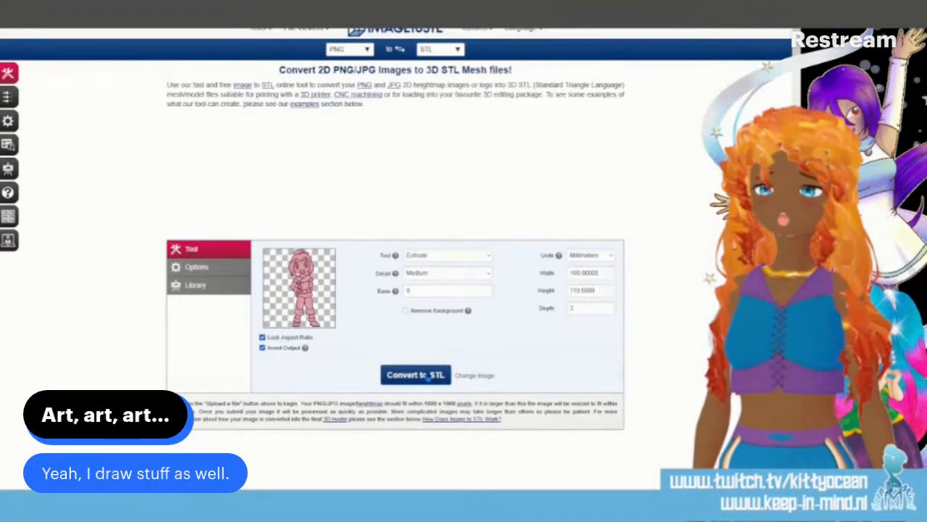
pyautogui.click(426, 379)
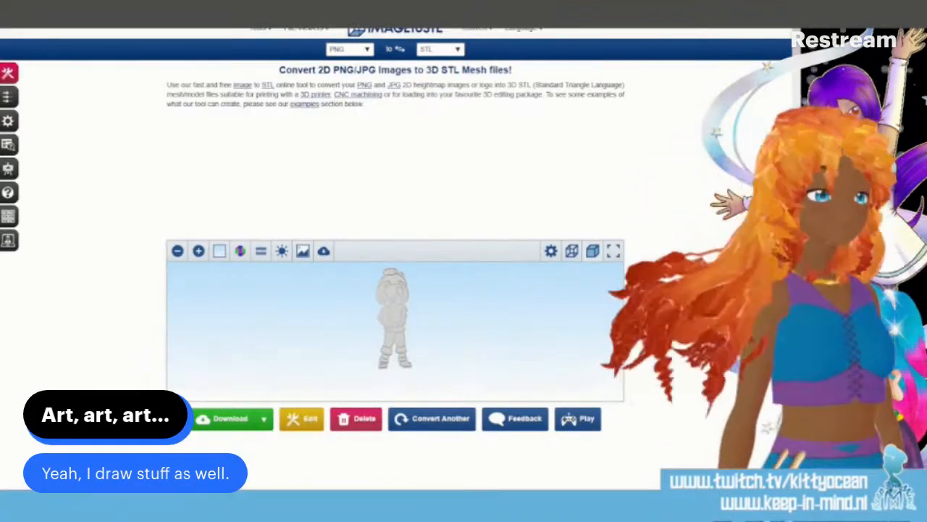
# Step: Examine the final figure in full-screen view, rotating it to check the scarf and clasp lines
pyautogui.click(613, 251)
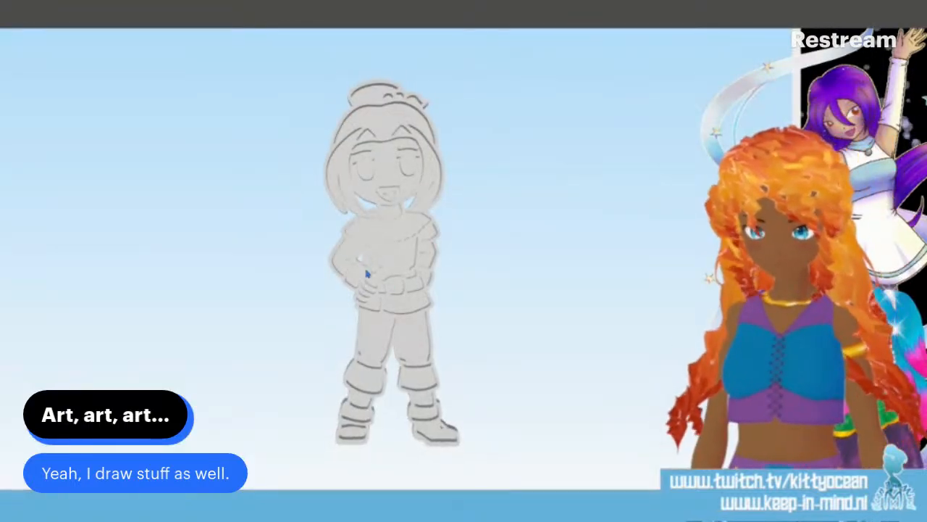
pyautogui.moveTo(371, 220); pyautogui.dragTo(681, 295)
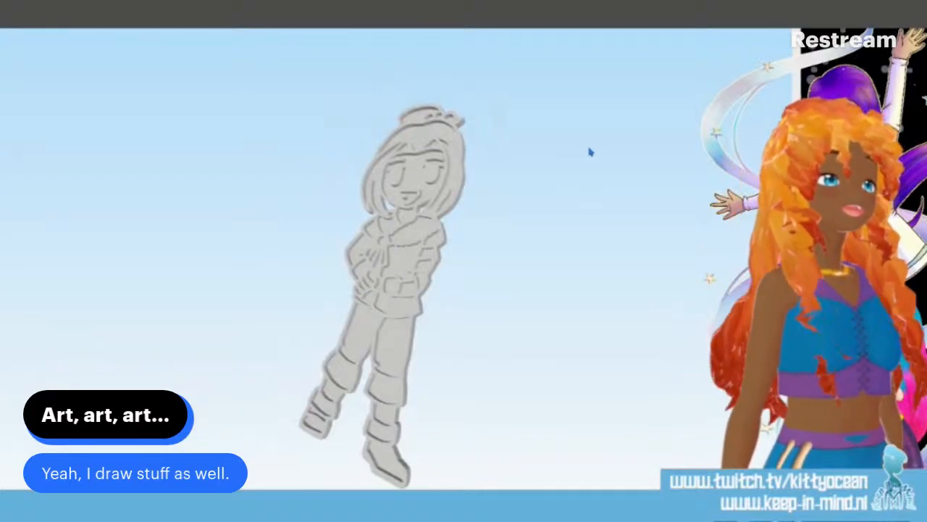
pyautogui.press('Escape')
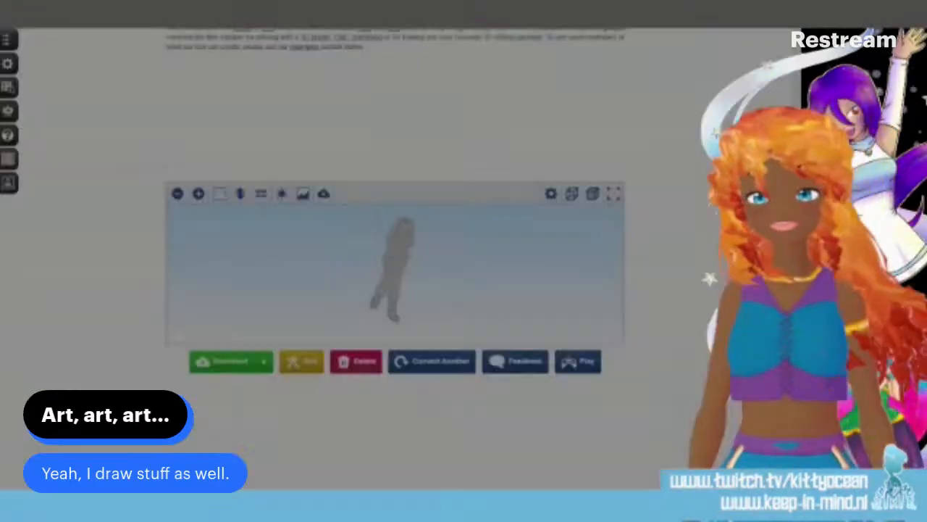
# Step: Download the converted figure as an STL file and check it in the browser's downloads list
pyautogui.click(265, 419)
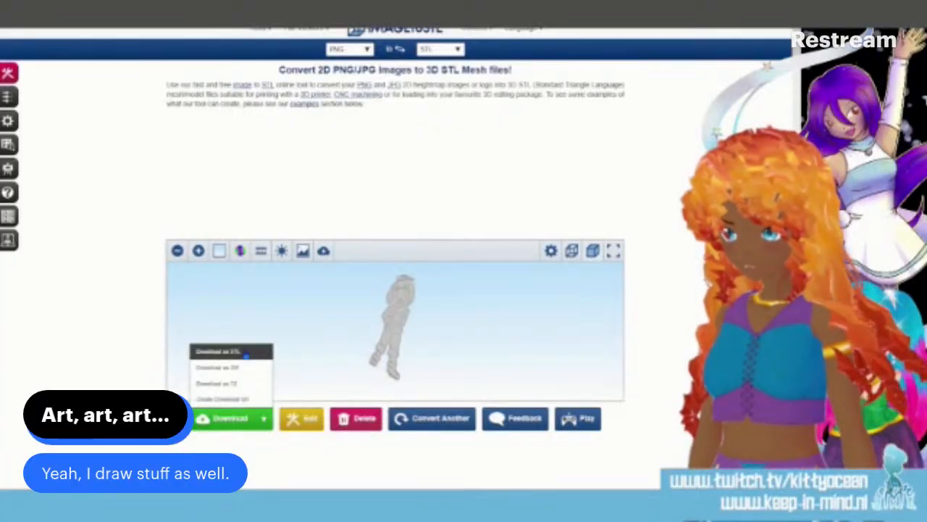
pyautogui.click(245, 355)
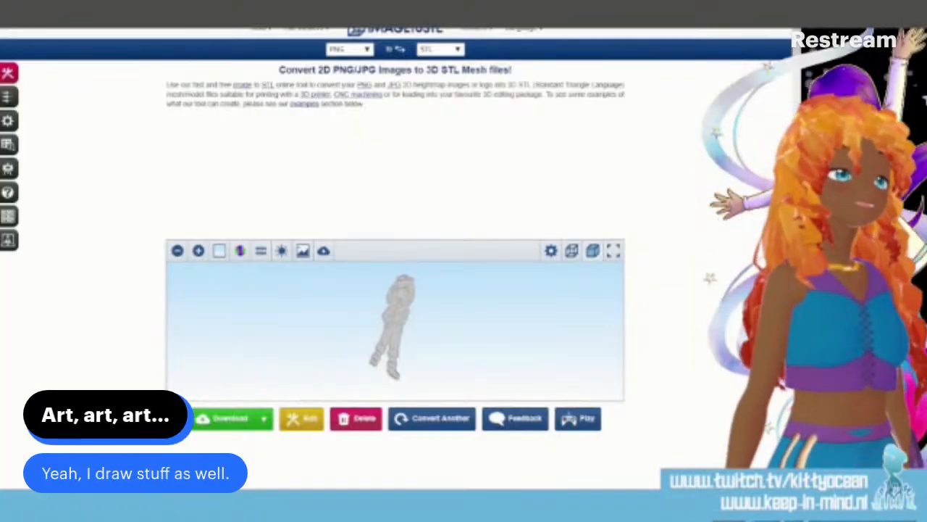
pyautogui.click(729, 28)
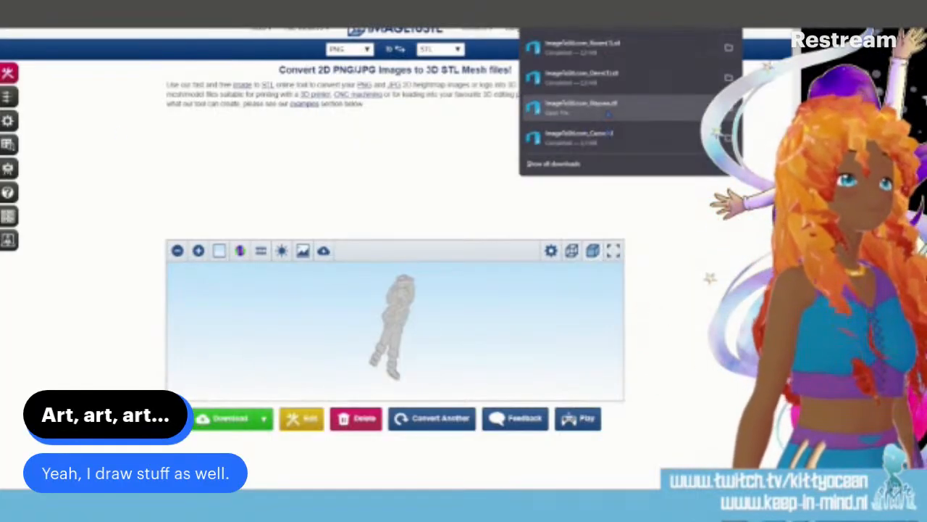
pyautogui.click(747, 233)
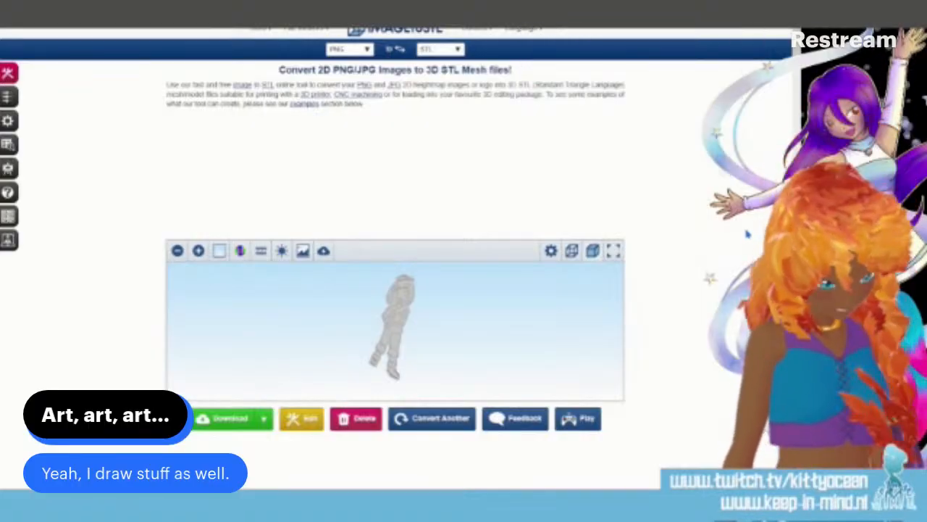